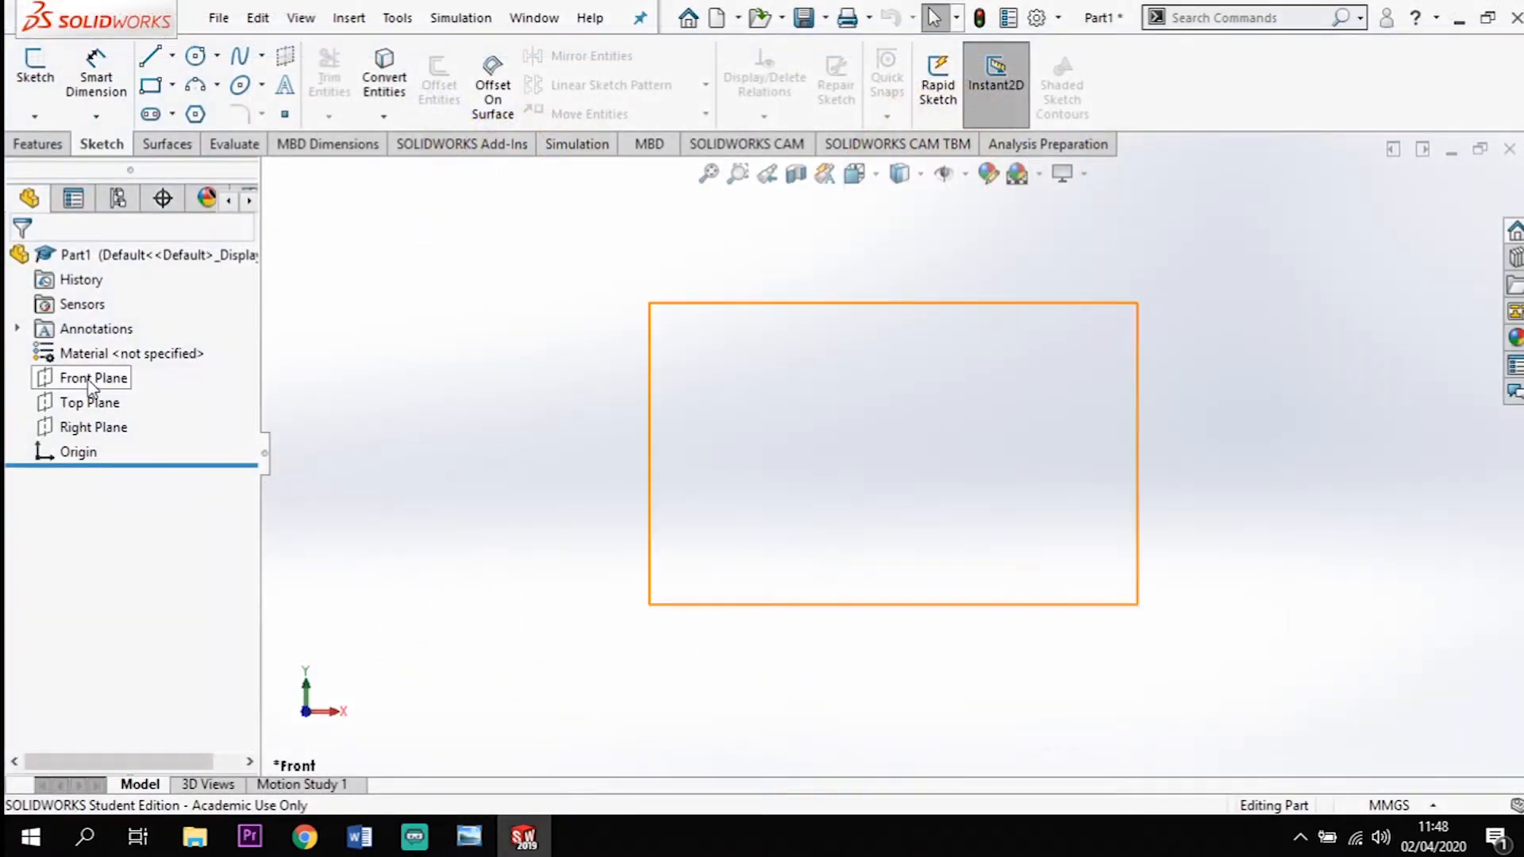
Sketch two concentric circles centred on the origin of the Front Plane, the outer one about 104 mm in diameter
{"action": "left_click", "coordinate": [90, 382]}
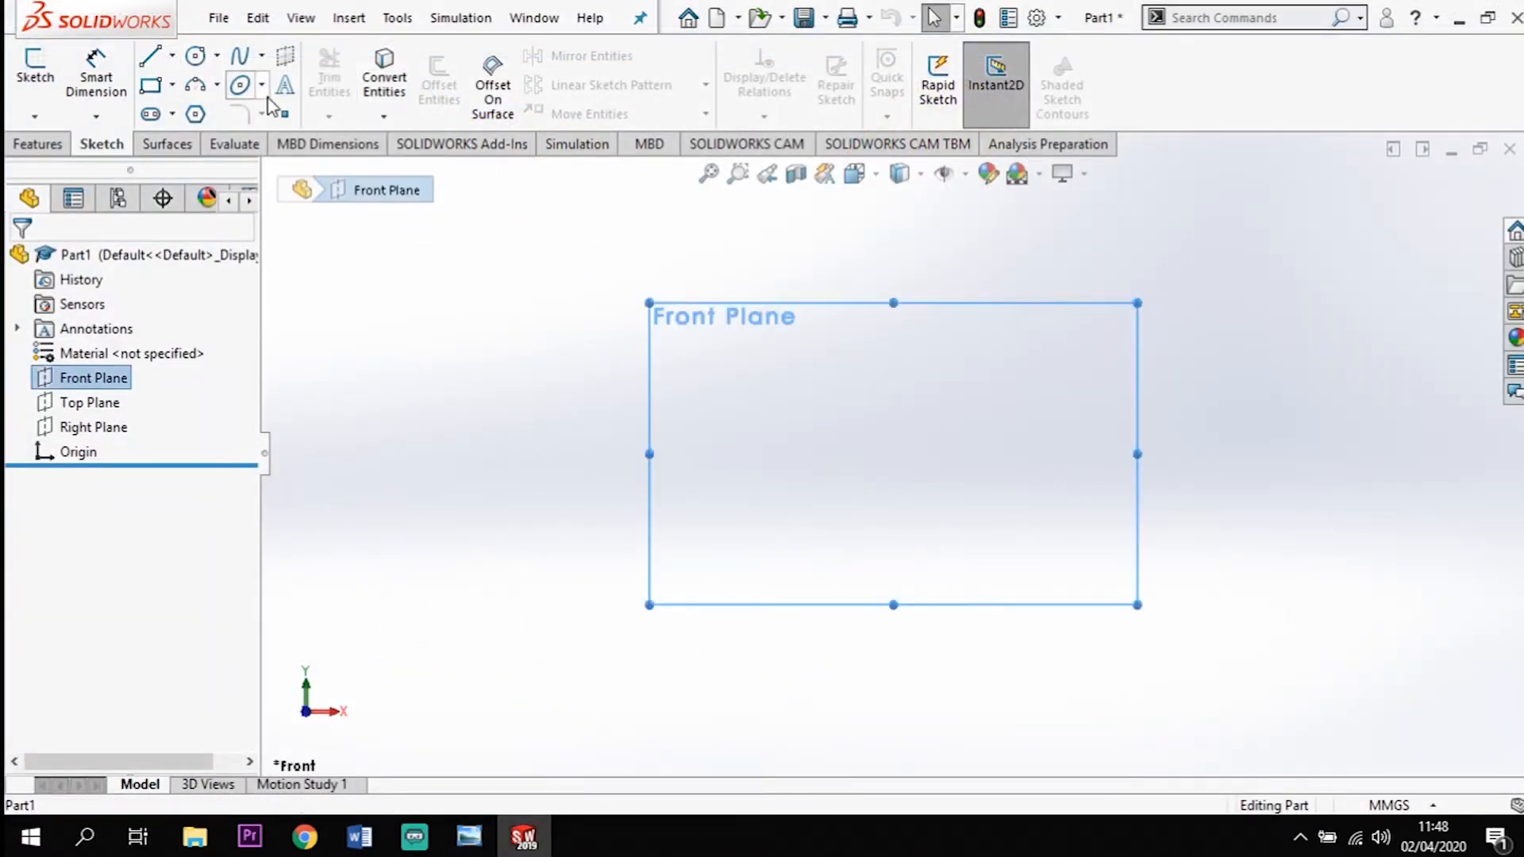
{"action": "left_click", "coordinate": [197, 57]}
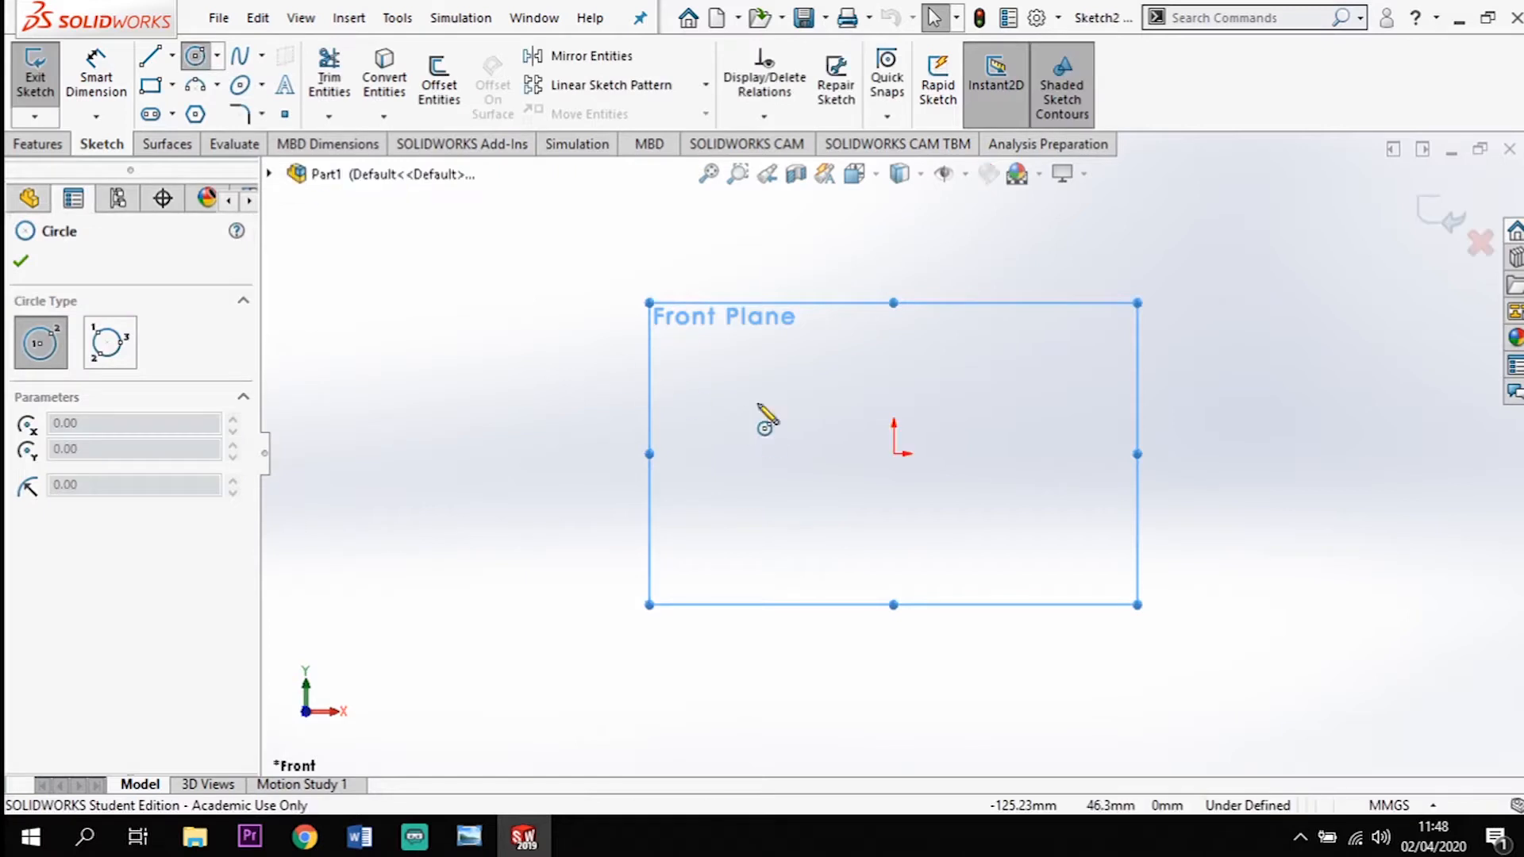
{"action": "left_click", "coordinate": [894, 454]}
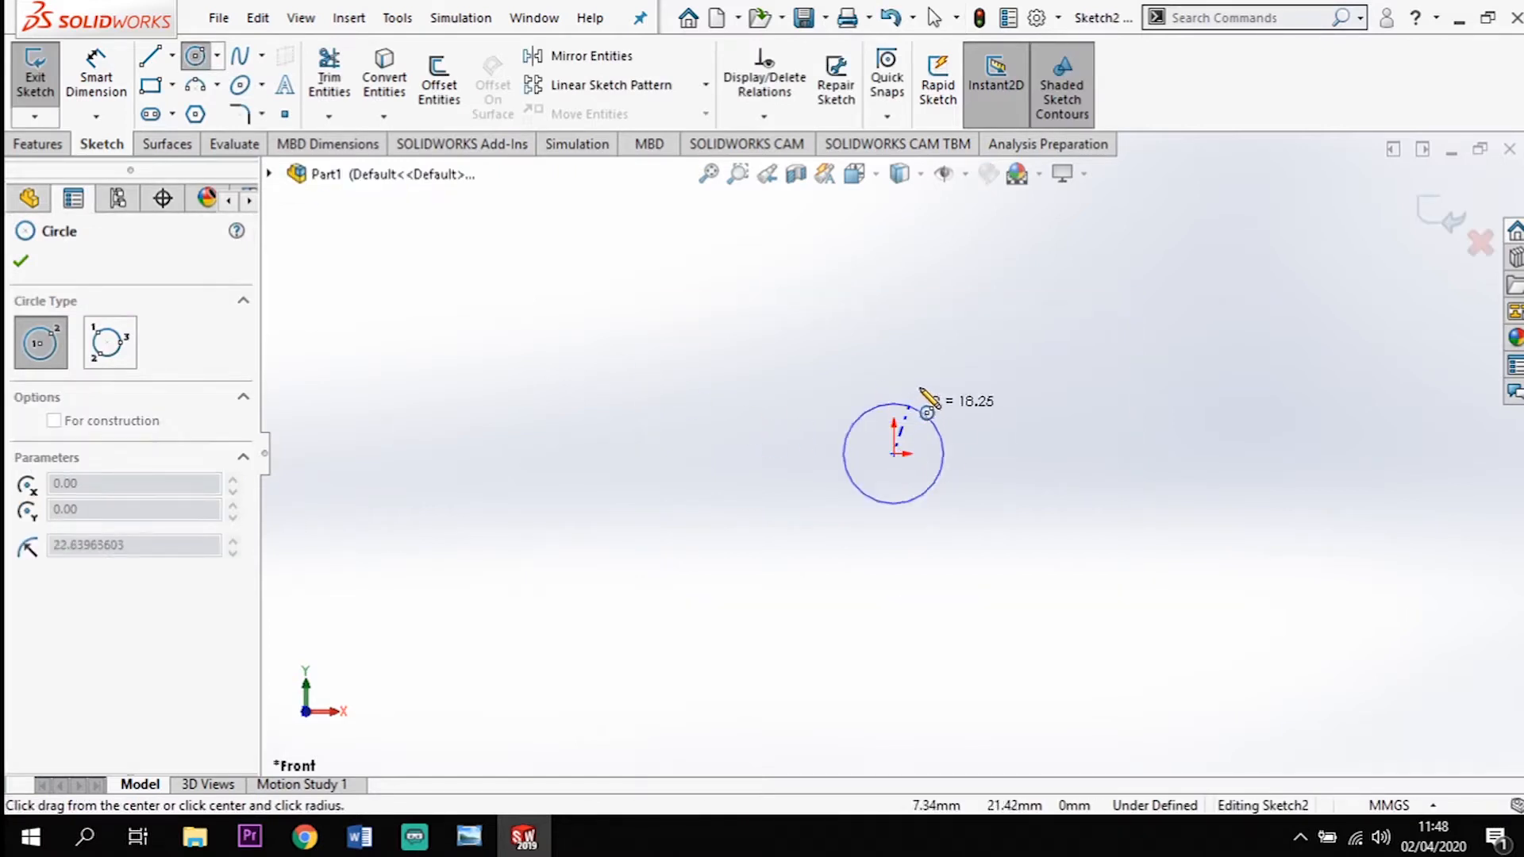
{"action": "left_click", "coordinate": [949, 378]}
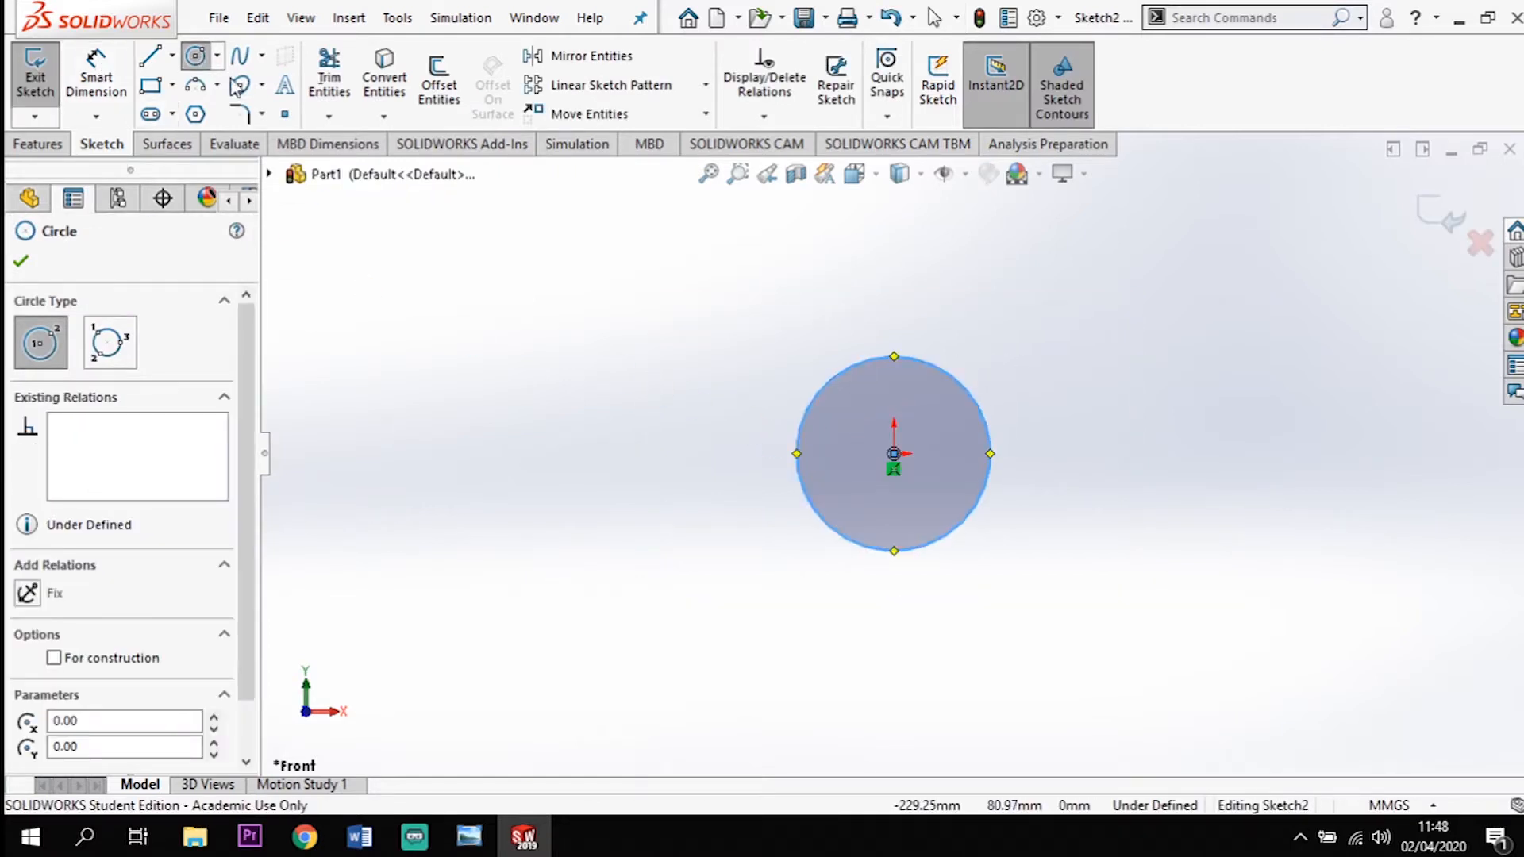
{"action": "left_click", "coordinate": [894, 454]}
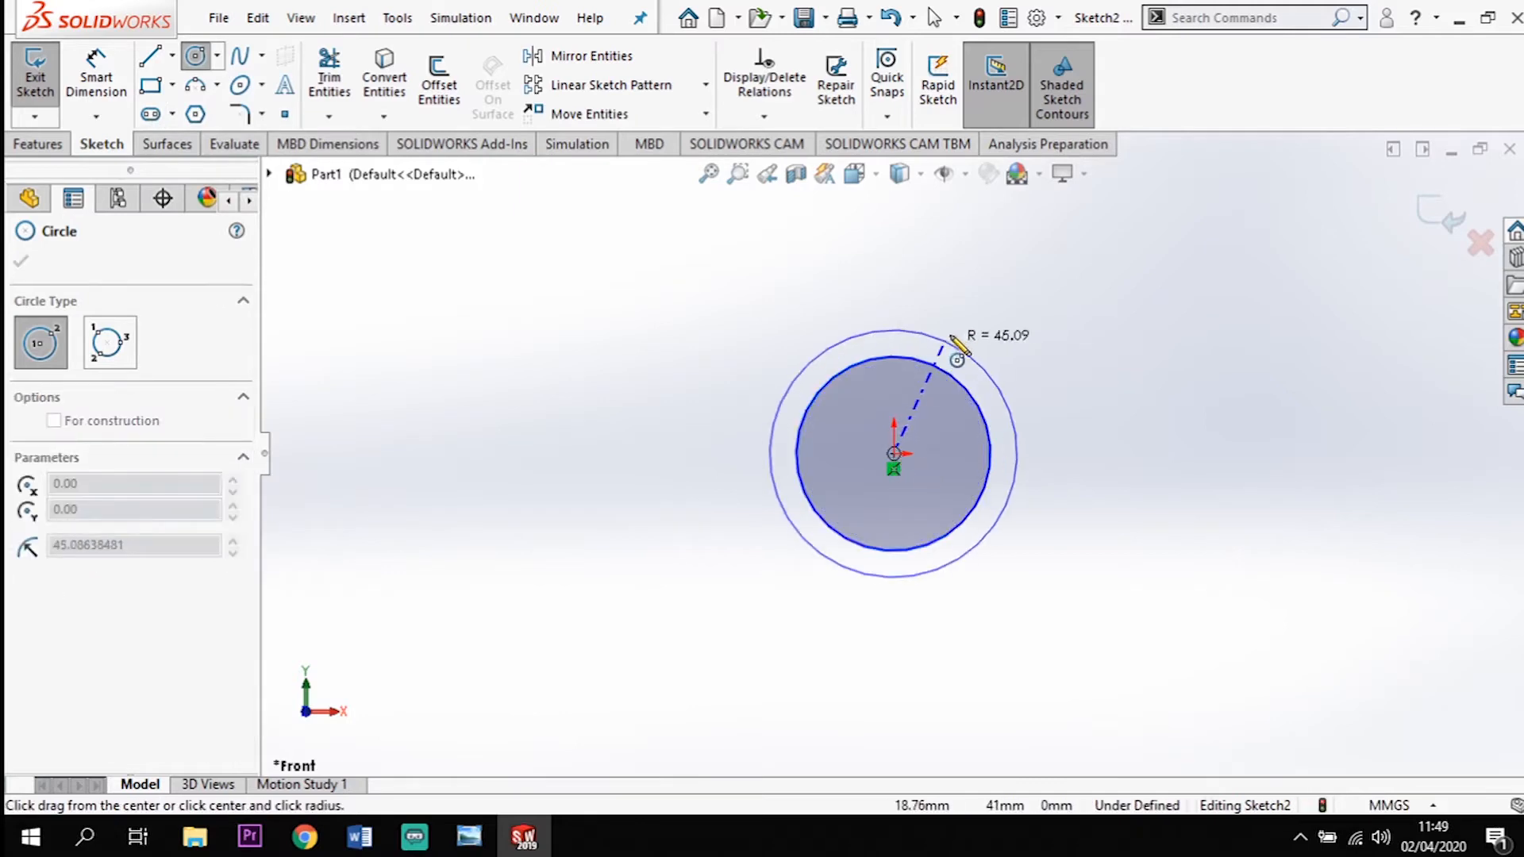
{"action": "left_click", "coordinate": [953, 325]}
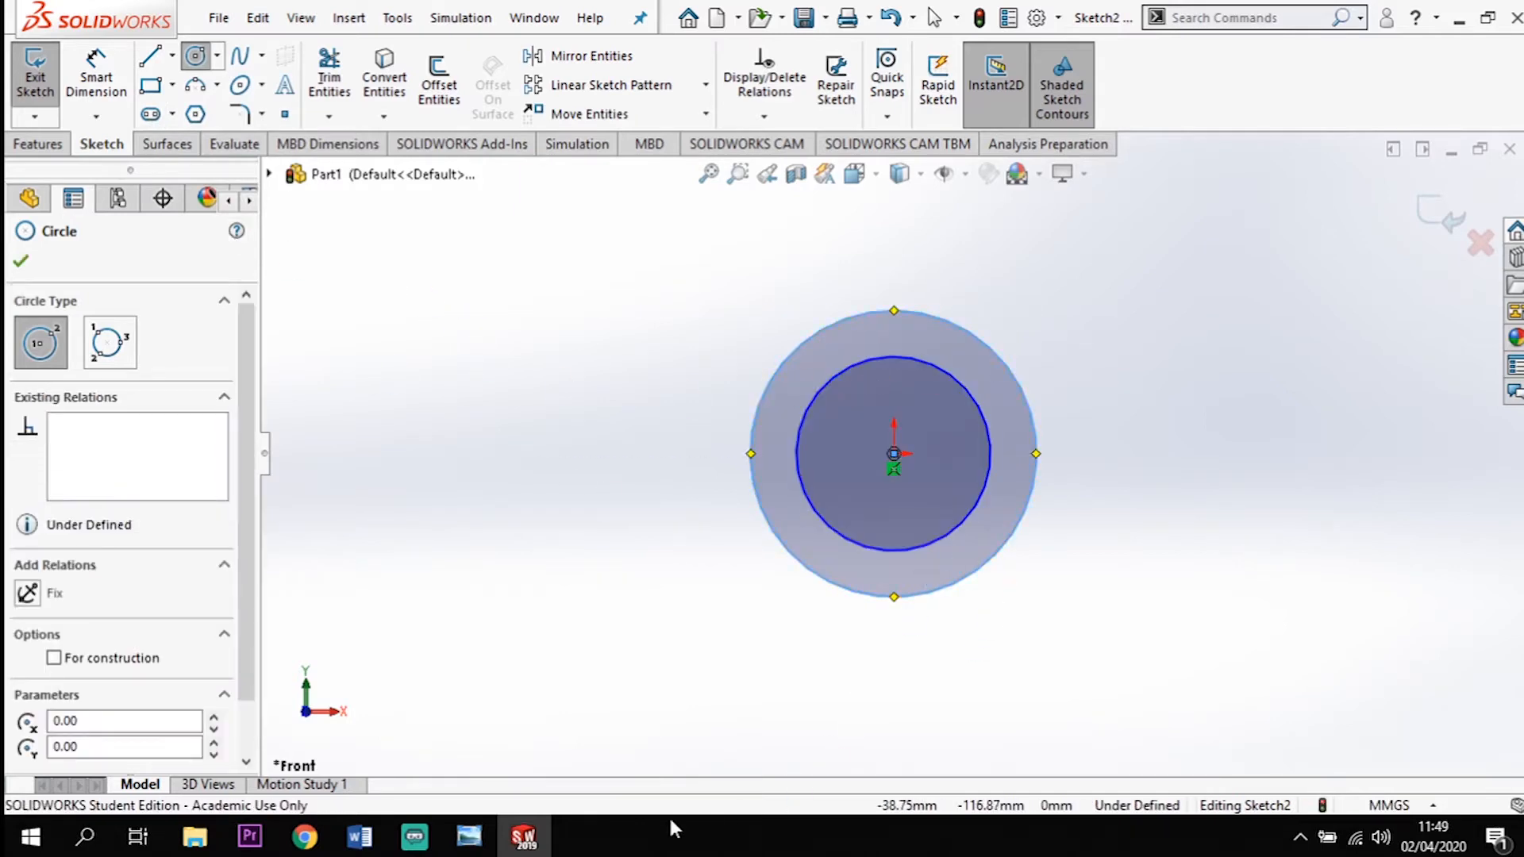
Consult the fork drawing in Windows Photo Viewer and return to SOLIDWORKS to dimension the outer circle's diameter at 48 mm
{"action": "left_click", "coordinate": [468, 837]}
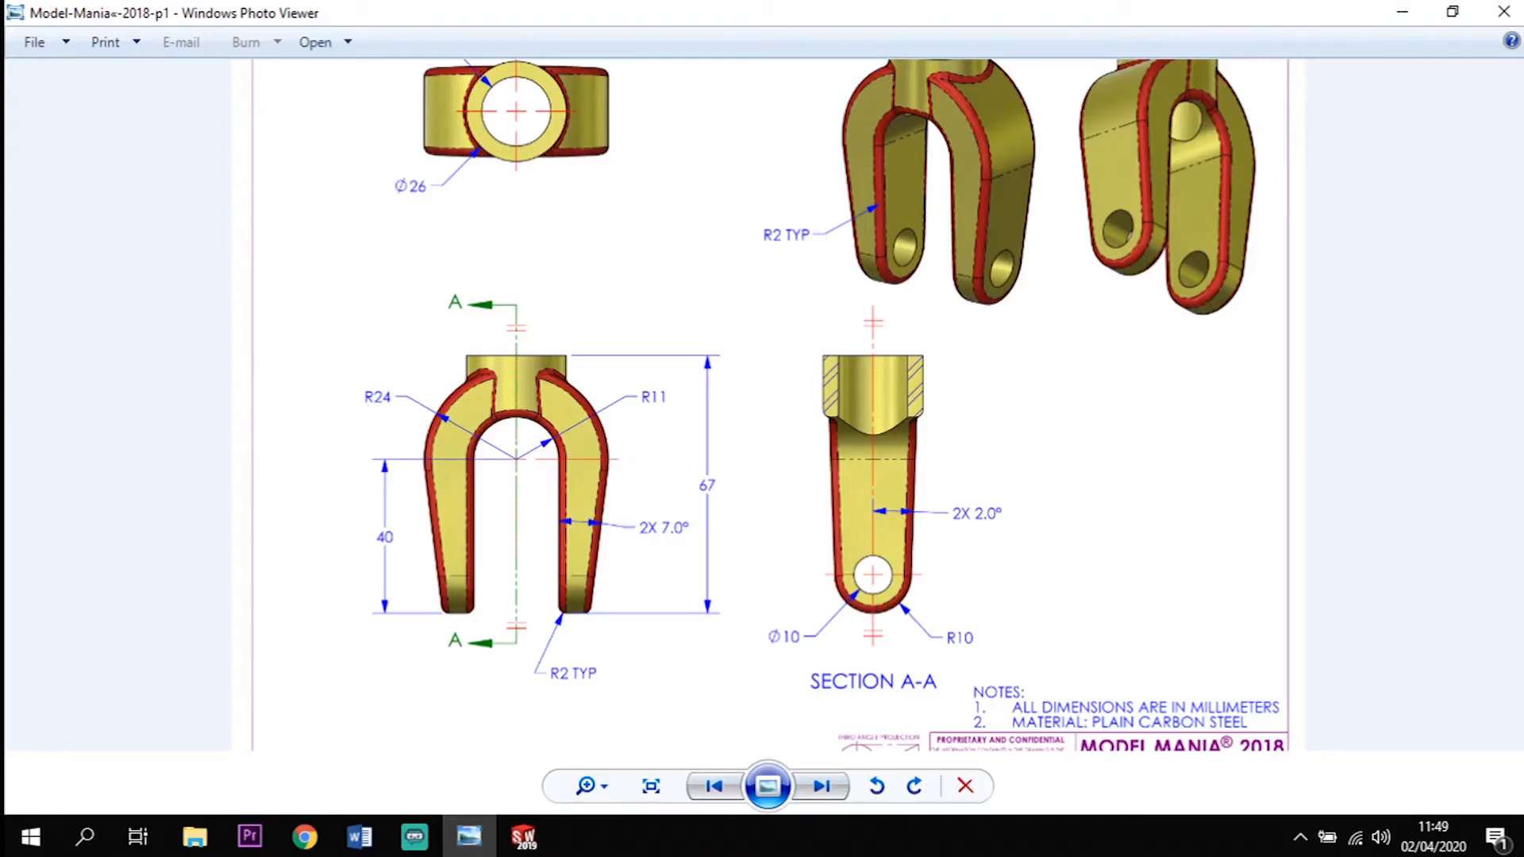
{"action": "left_click", "coordinate": [523, 837]}
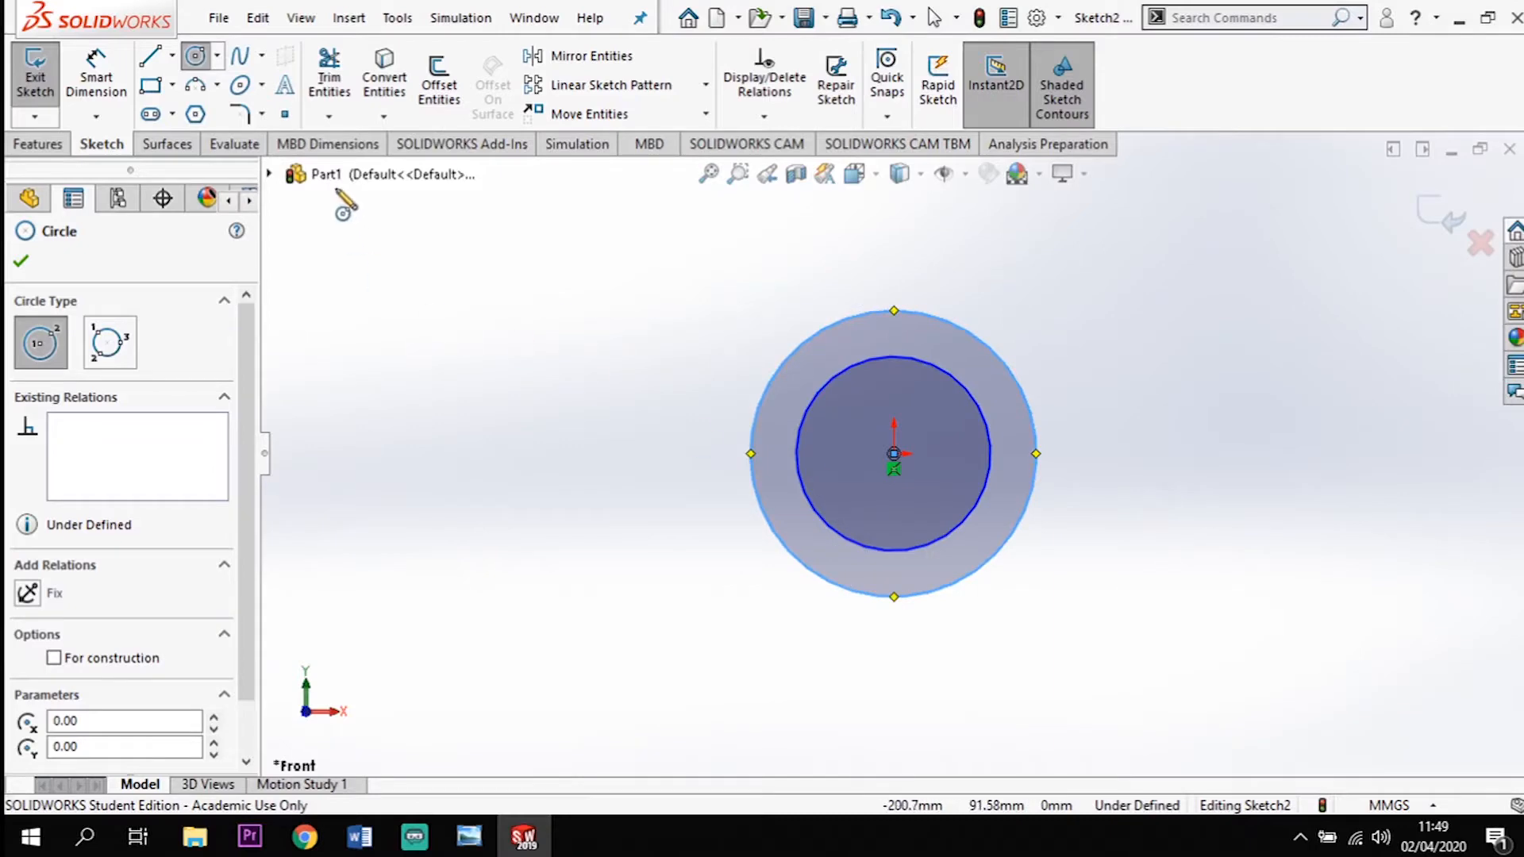
{"action": "key", "text": "Escape"}
{"action": "left_click", "coordinate": [97, 79]}
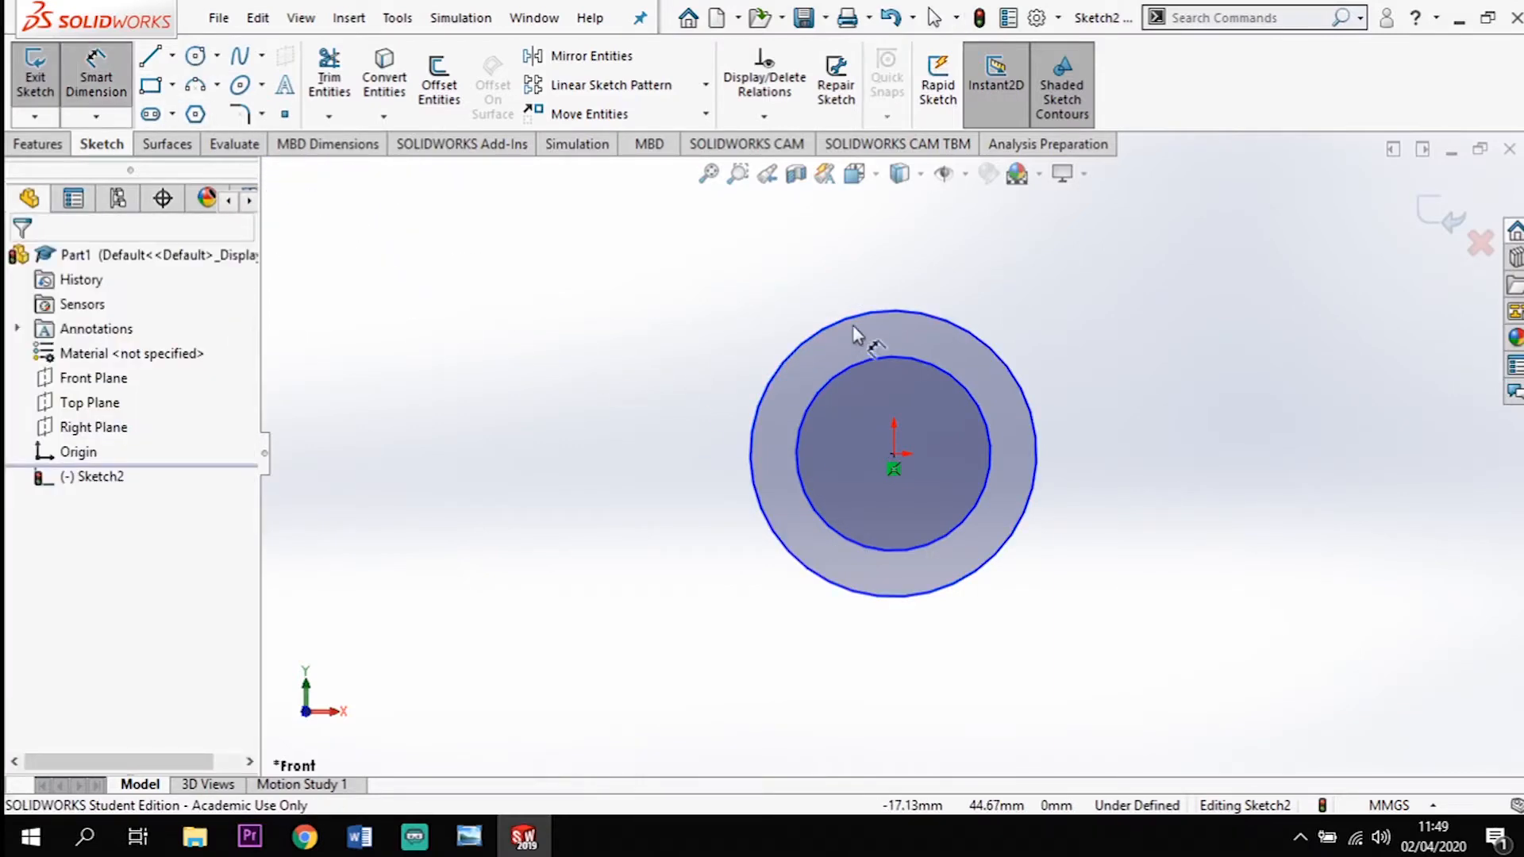
{"action": "left_click", "coordinate": [949, 321]}
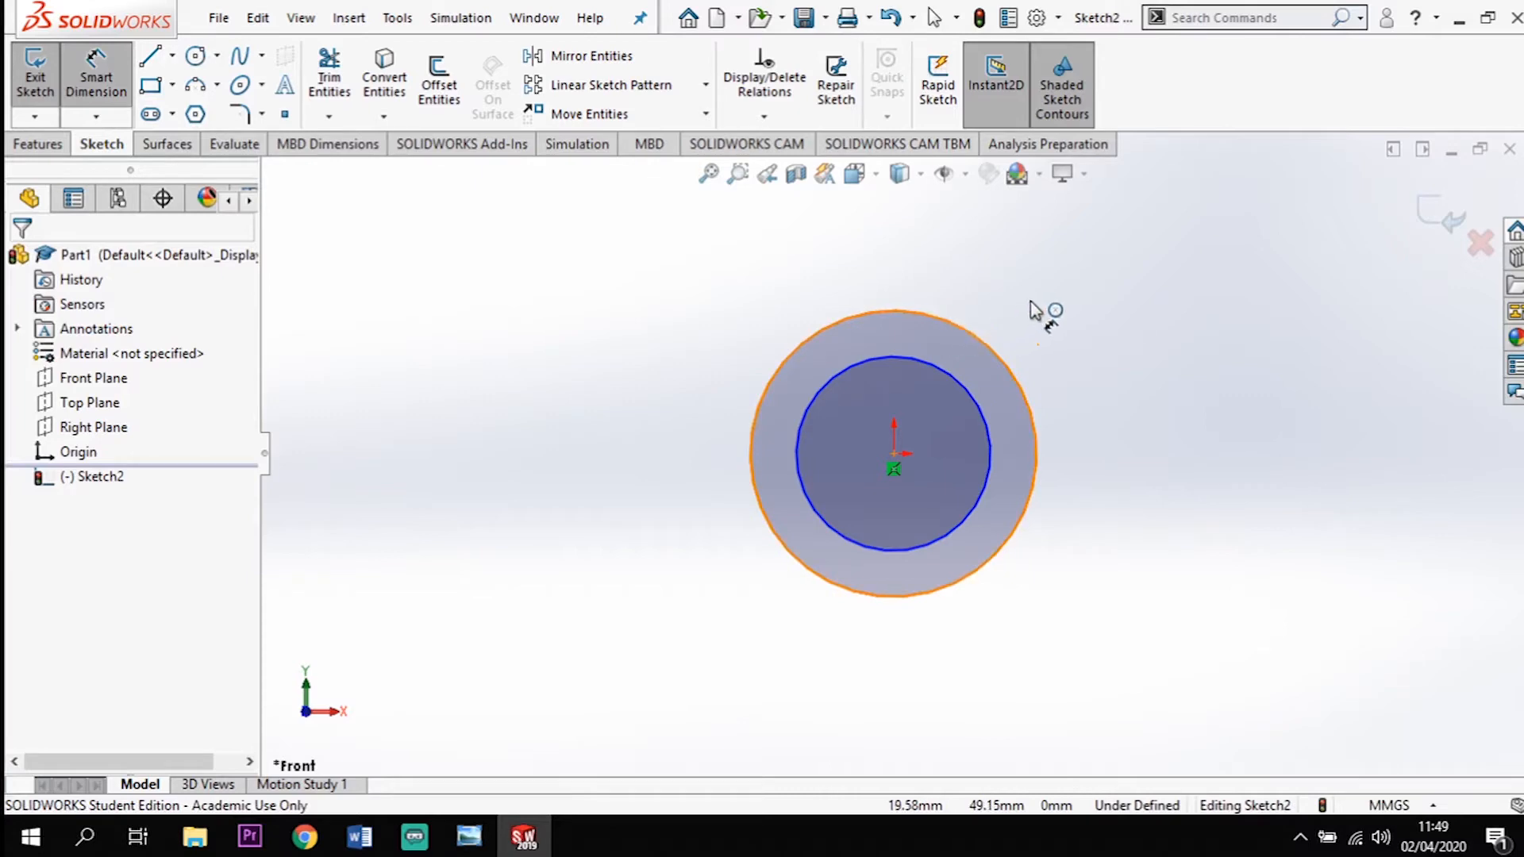
{"action": "left_click", "coordinate": [1067, 328]}
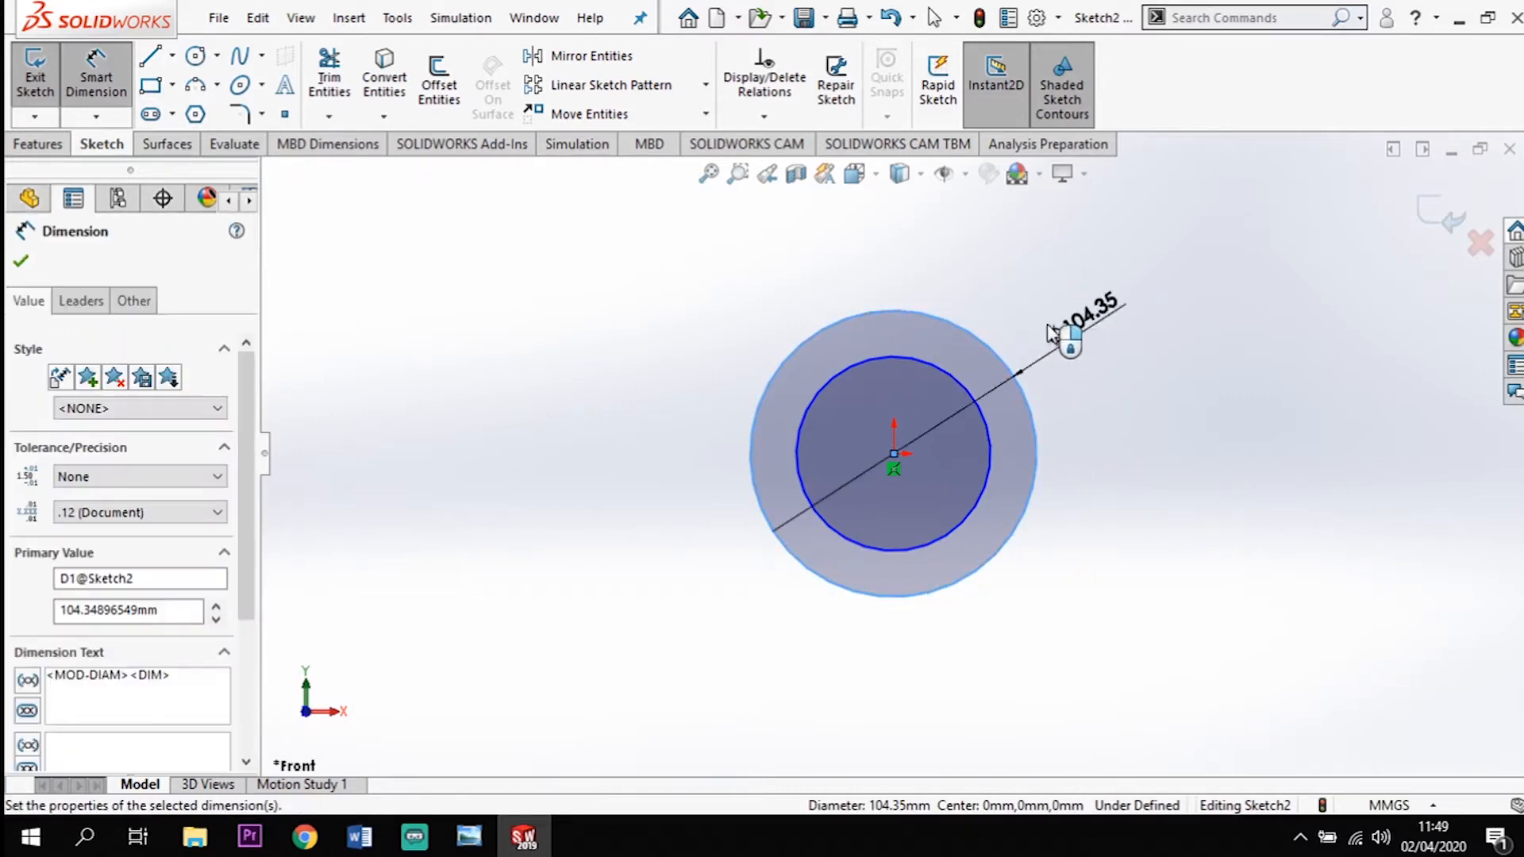
{"action": "type", "text": "48"}
{"action": "key", "text": "Return"}
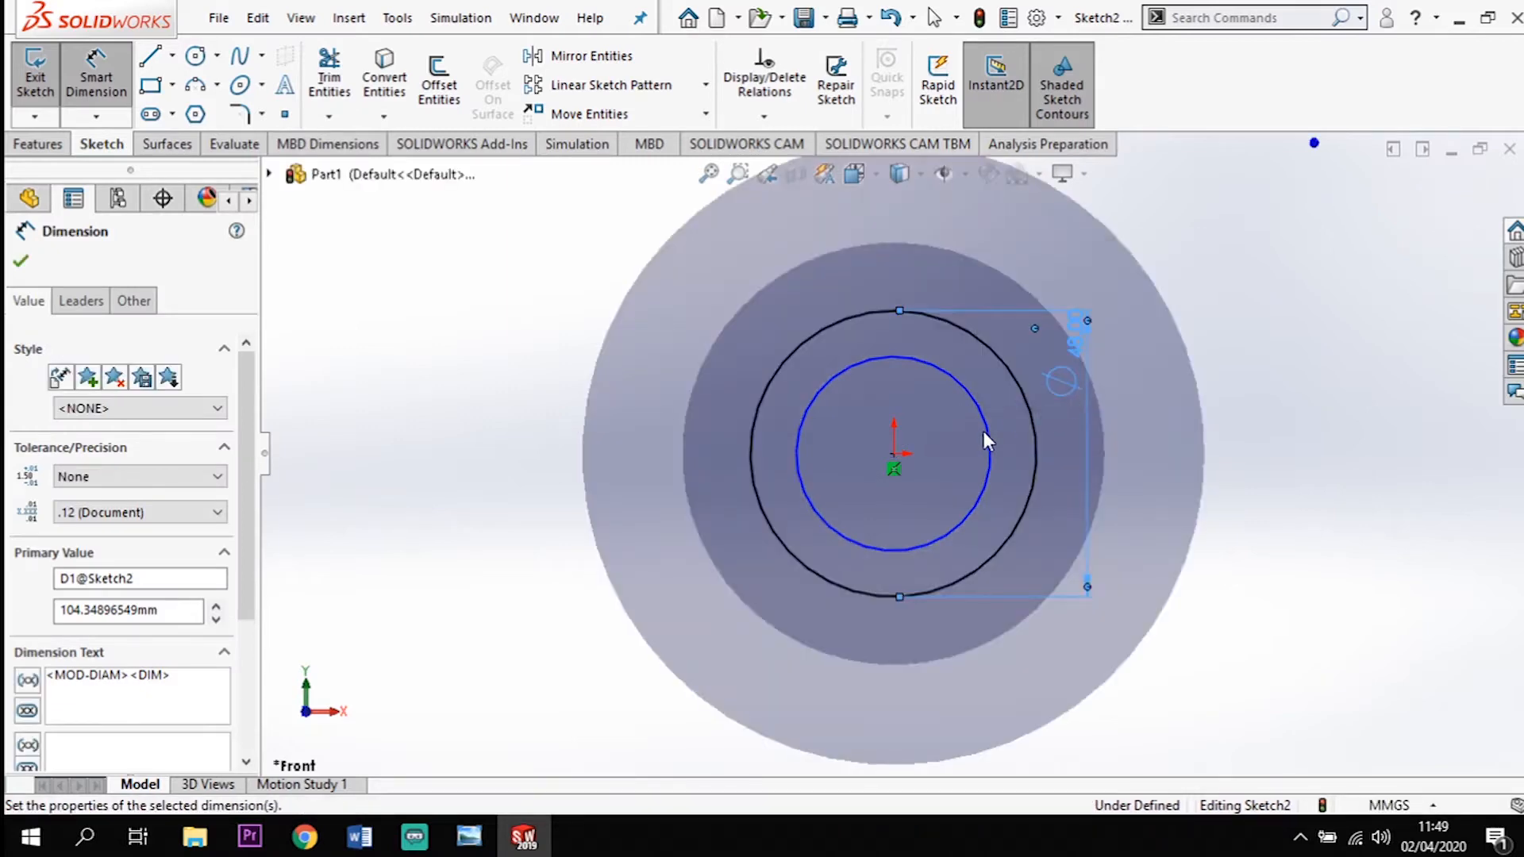
Dimension the inner circle's diameter at 22 mm
{"action": "left_click", "coordinate": [975, 402]}
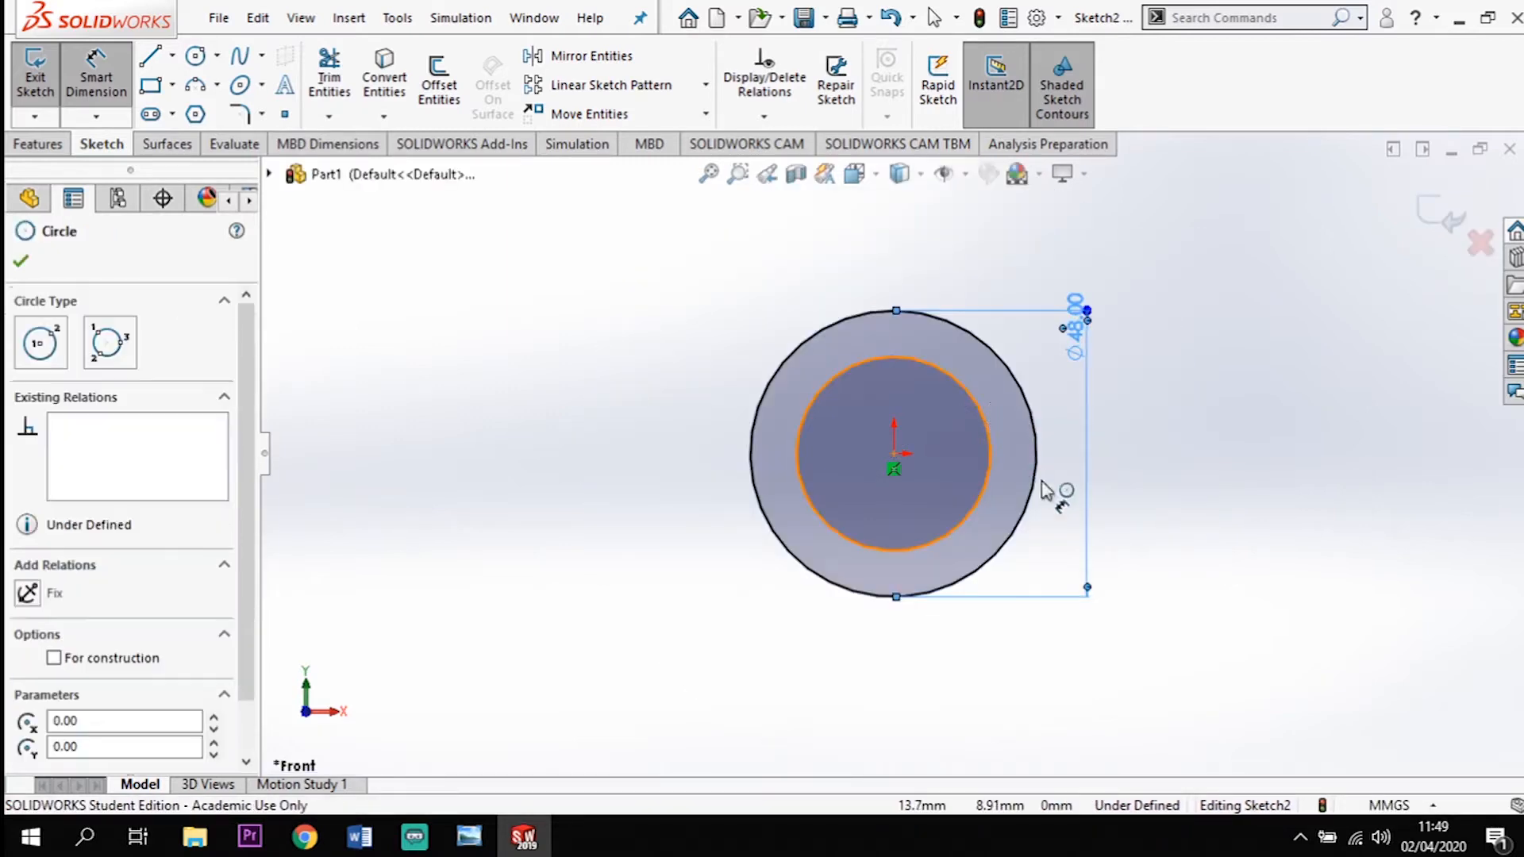
{"action": "left_click", "coordinate": [1171, 522]}
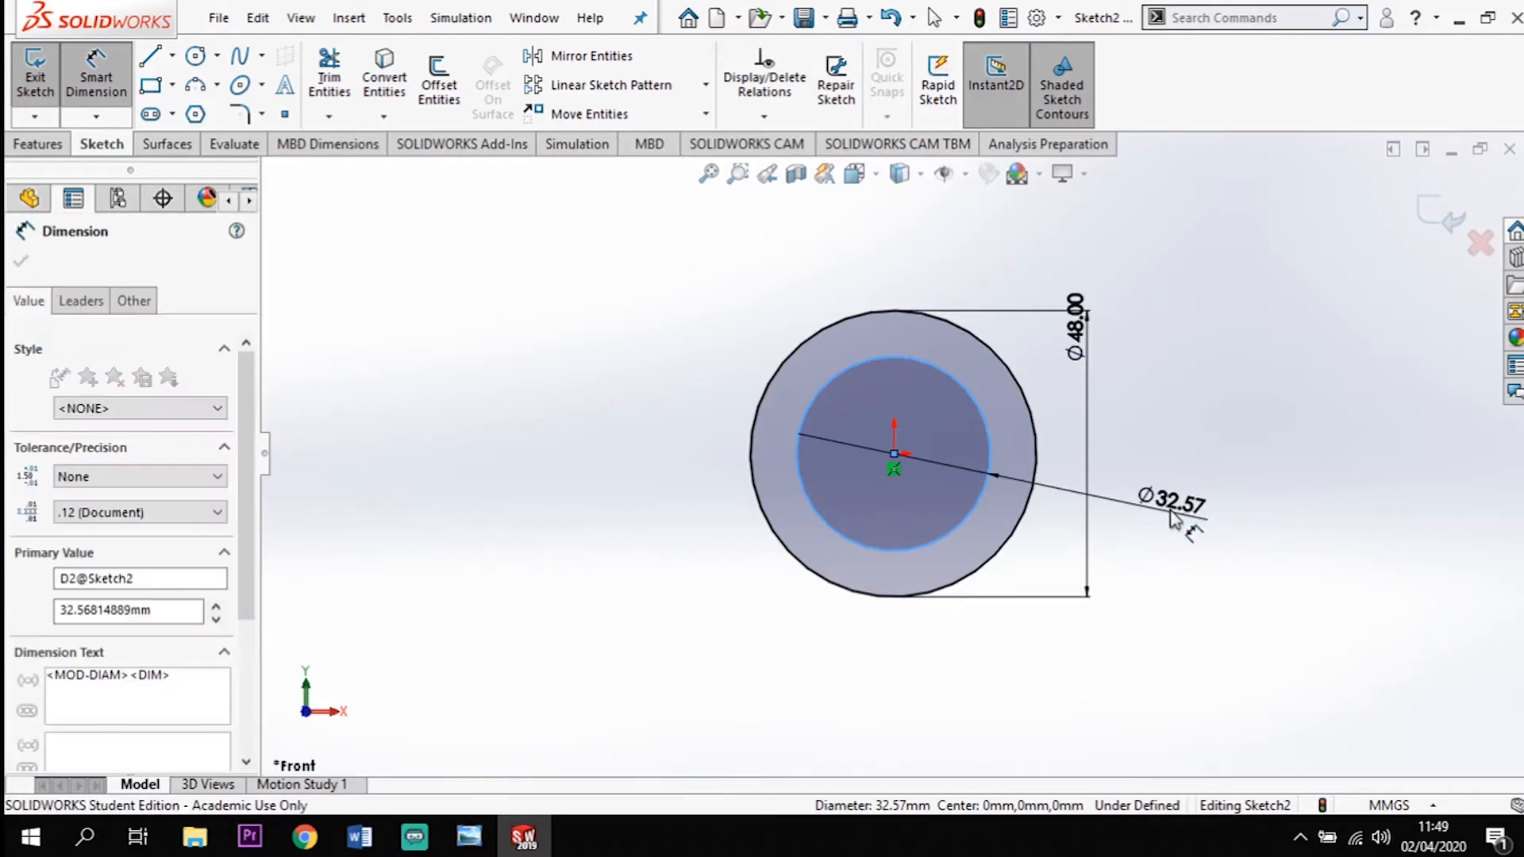
{"action": "type", "text": "22"}
{"action": "key", "text": "Return"}
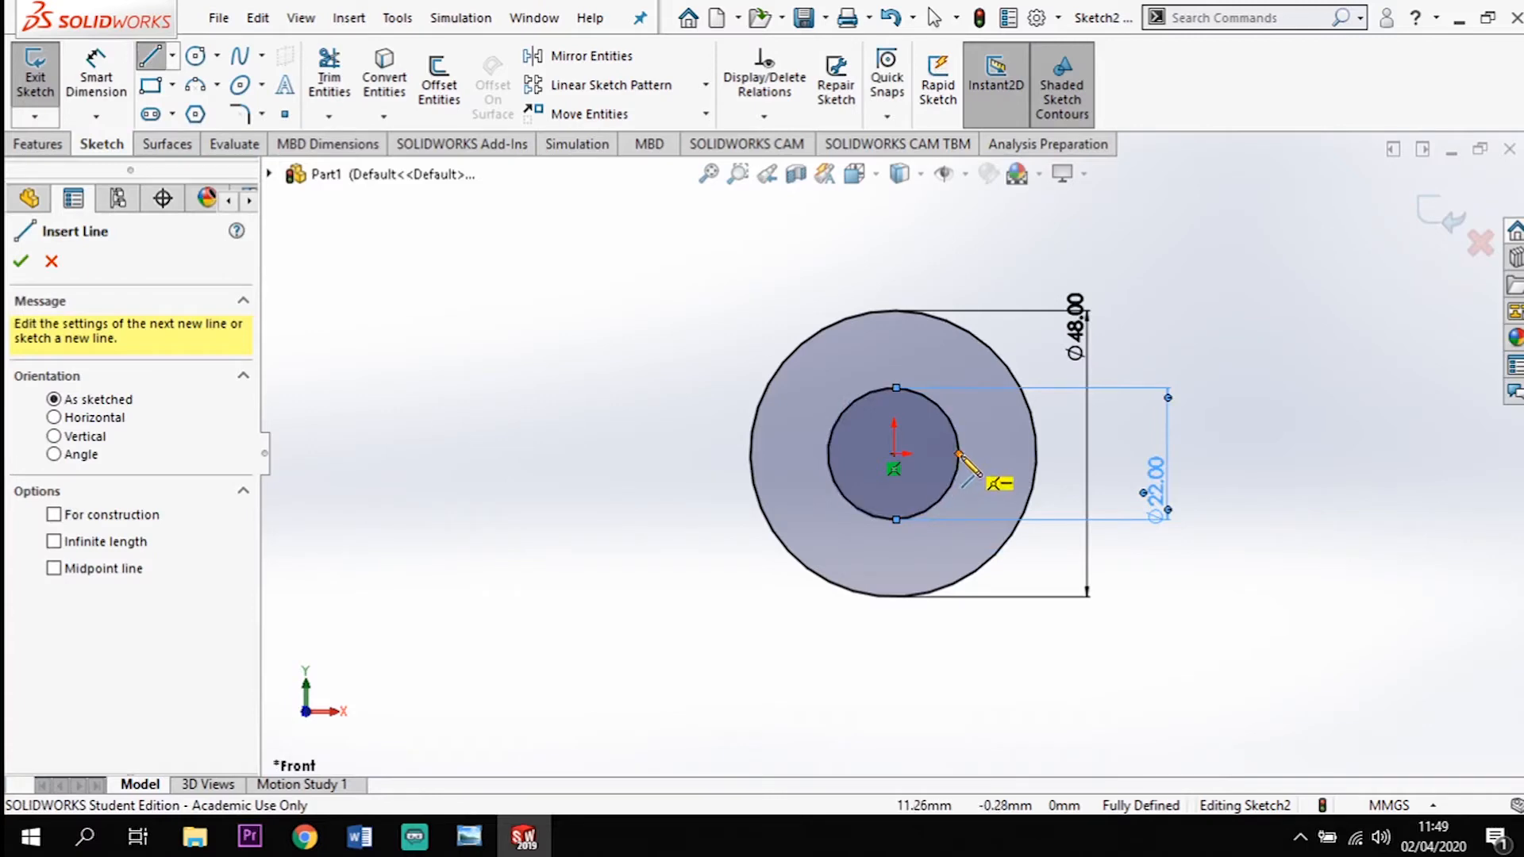
Sketch the leg outline: a vertical line about 50 mm down from the inner circle's right quadrant, a short horizontal foot, and a slanted line tangent to the outer circle
{"action": "left_click", "coordinate": [961, 454]}
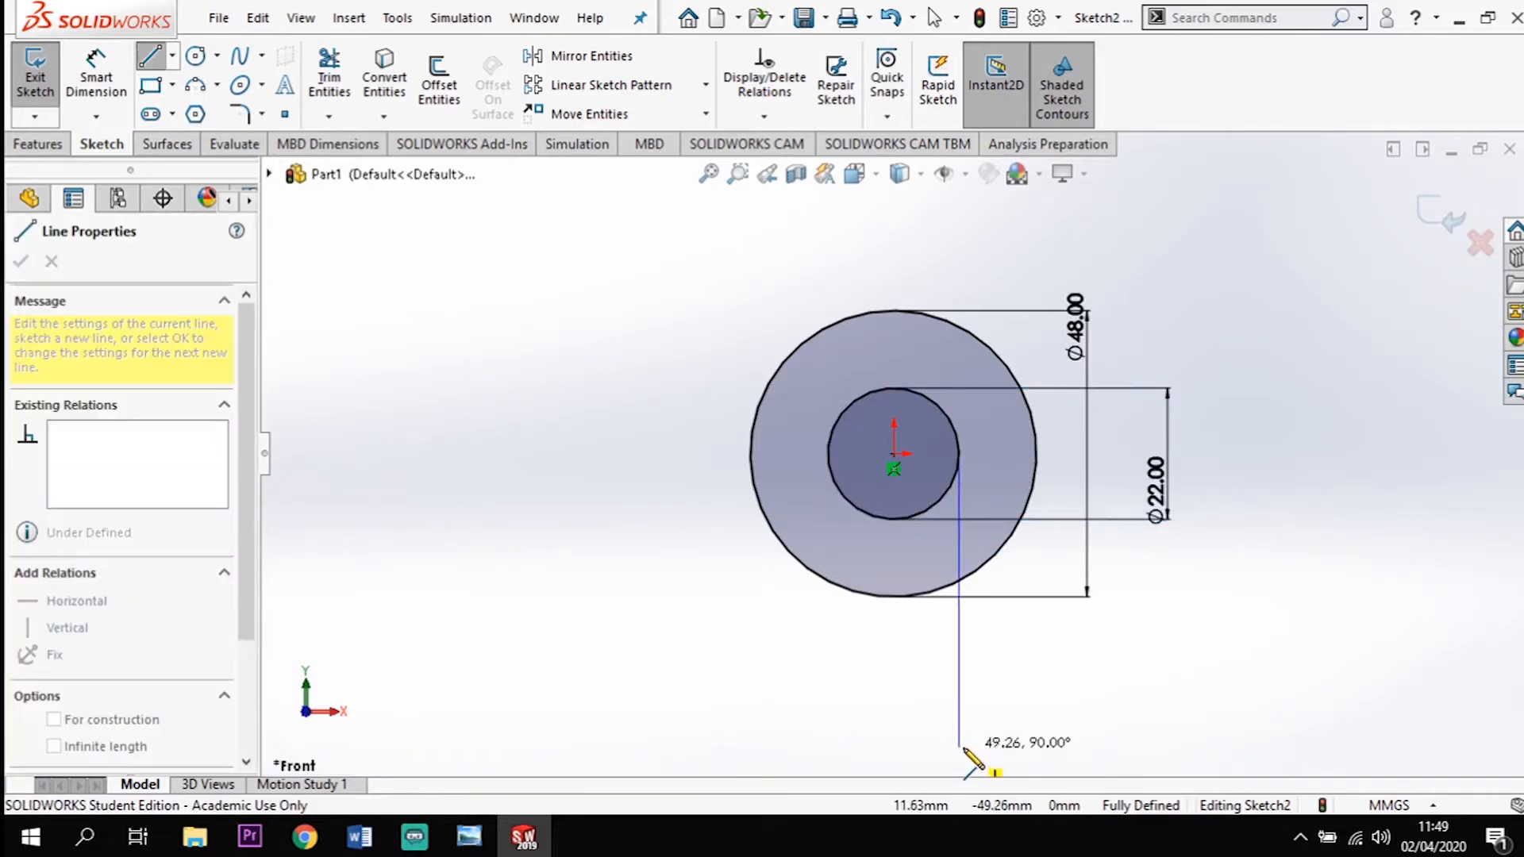
{"action": "left_click", "coordinate": [959, 753]}
{"action": "left_click", "coordinate": [1010, 753]}
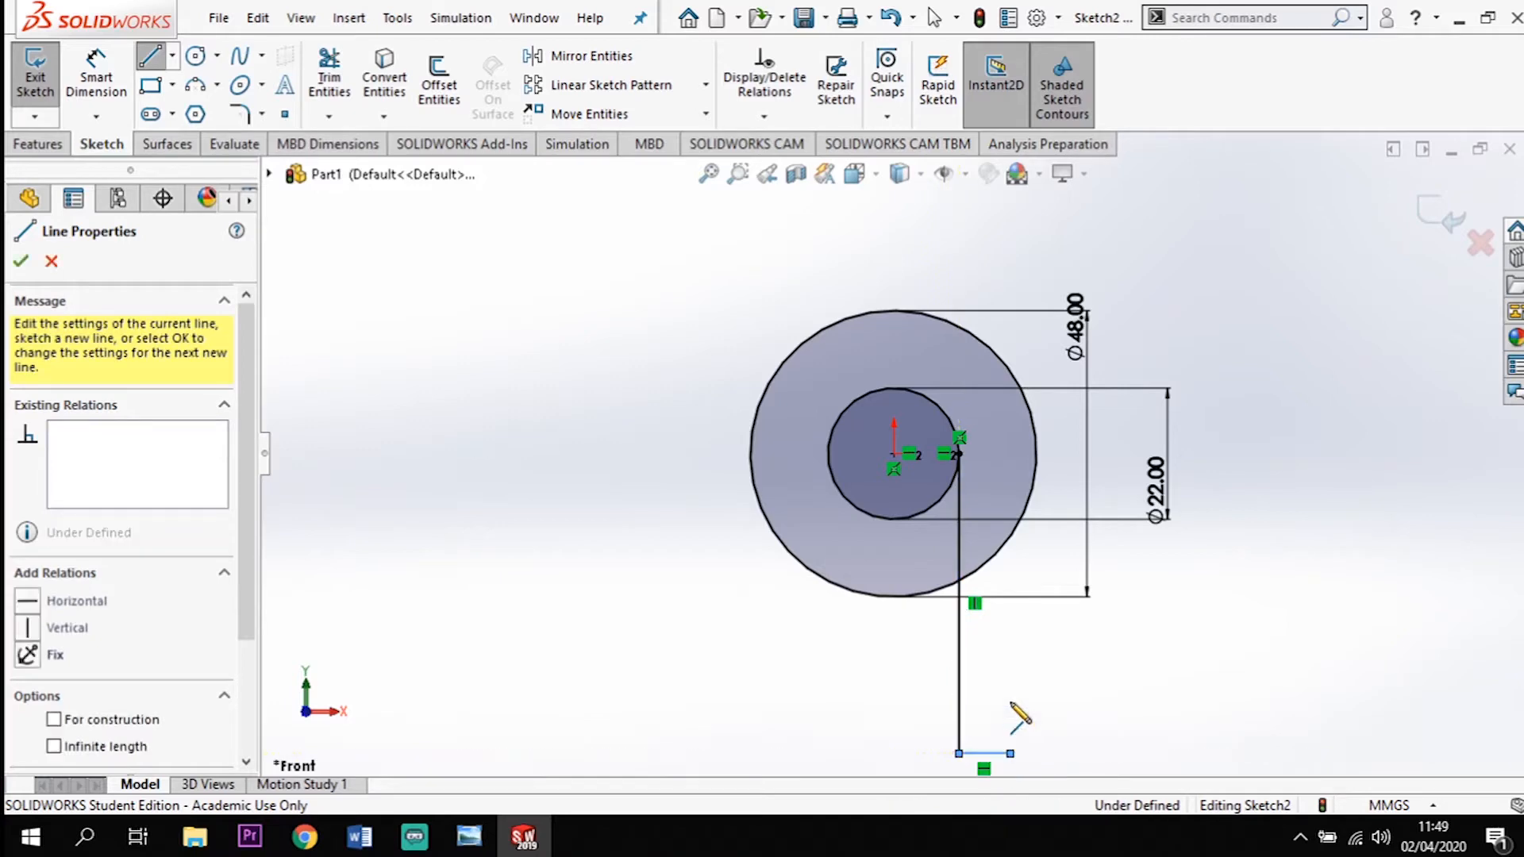
{"action": "left_click", "coordinate": [1036, 468]}
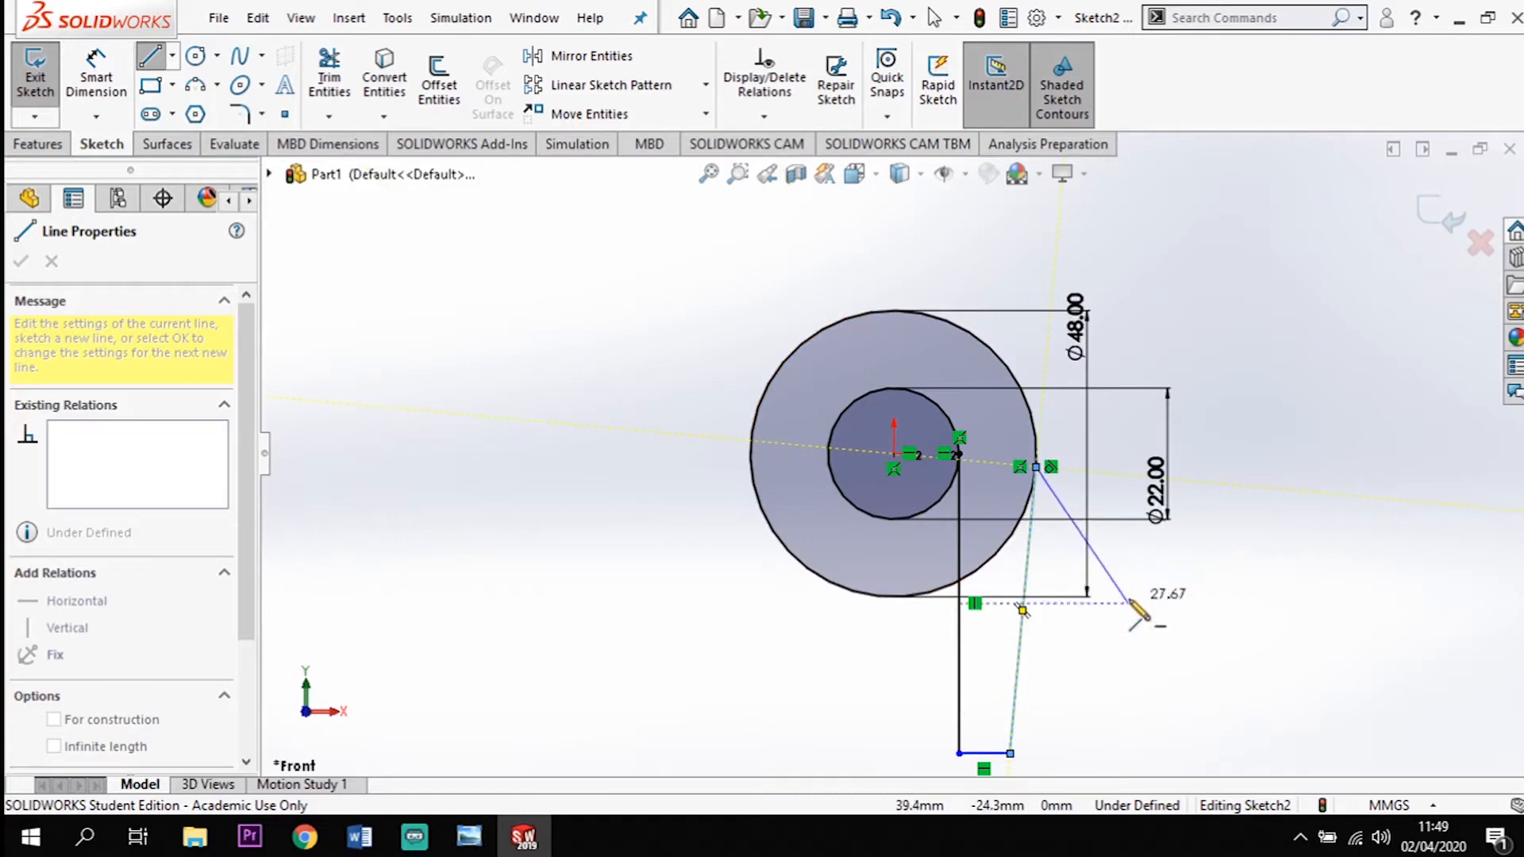
{"action": "key", "text": "Escape"}
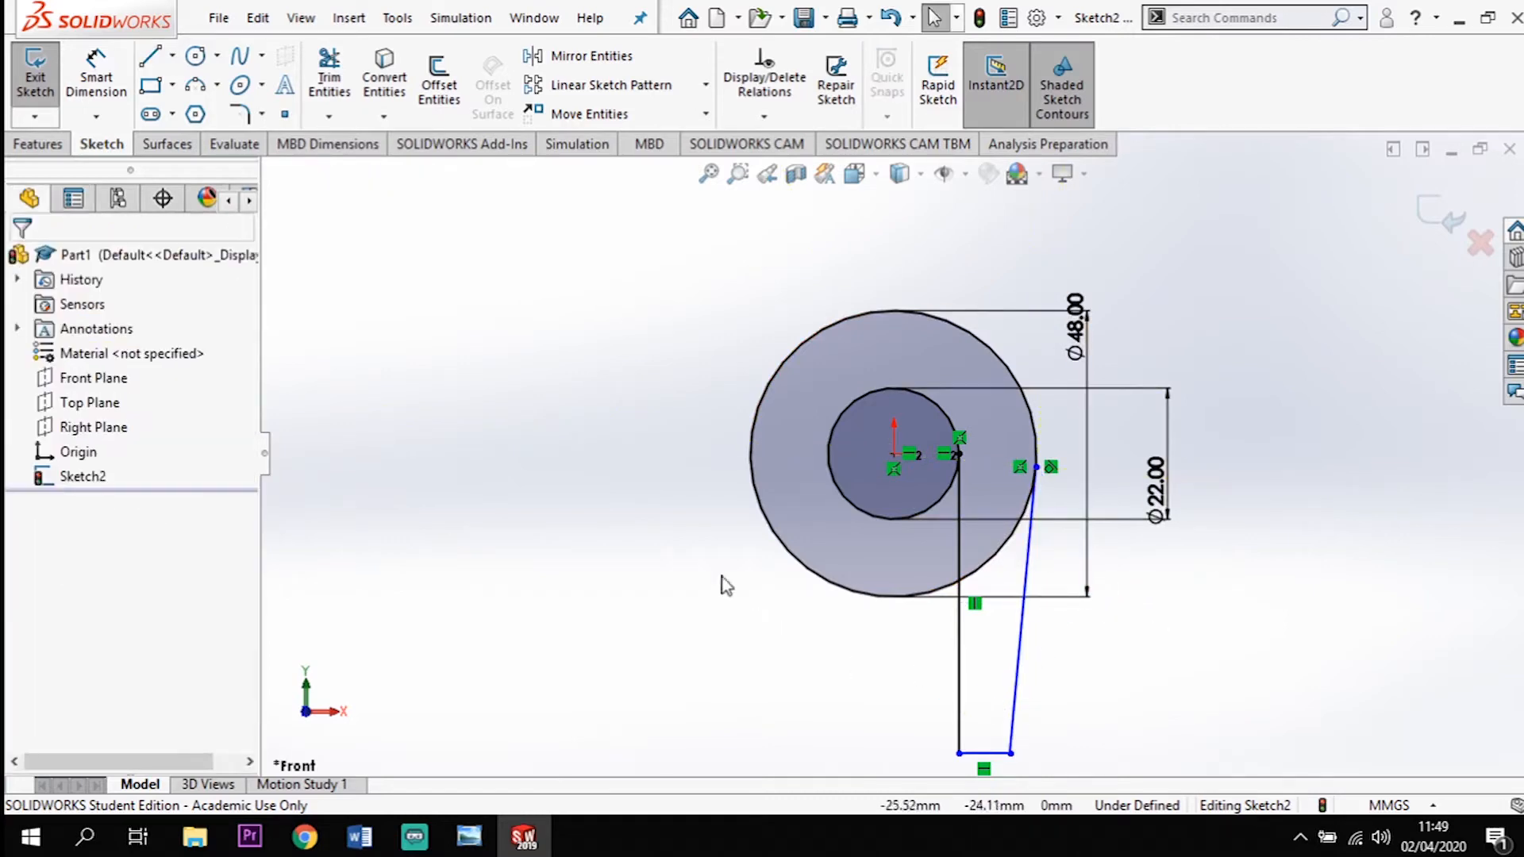
Draw a vertical centerline about 50 mm long downward from the origin
{"action": "left_click", "coordinate": [172, 55]}
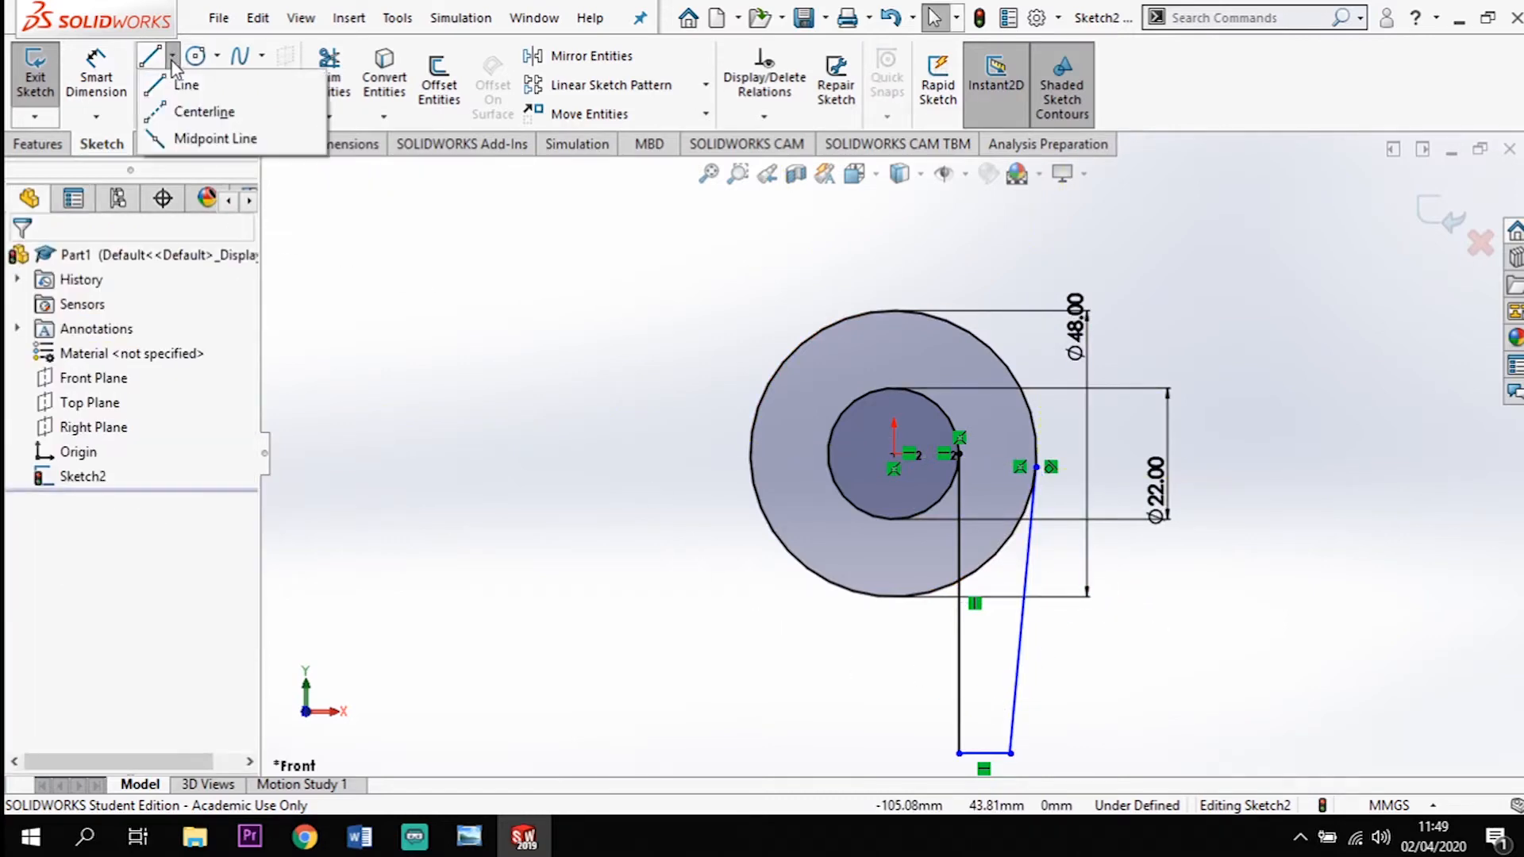
{"action": "left_click", "coordinate": [179, 113]}
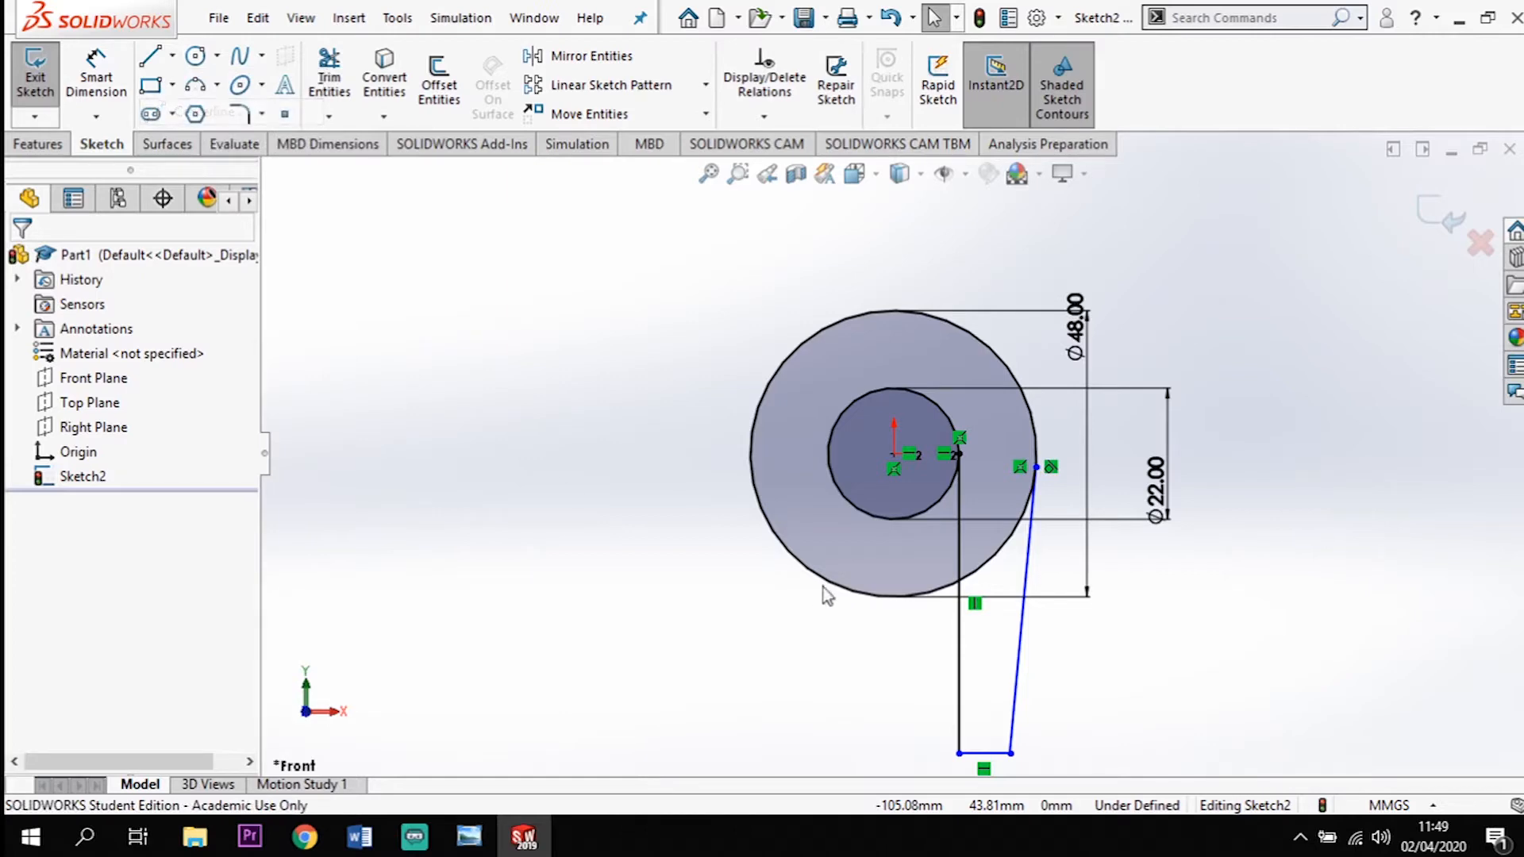
{"action": "left_click", "coordinate": [894, 456]}
{"action": "left_click", "coordinate": [895, 753]}
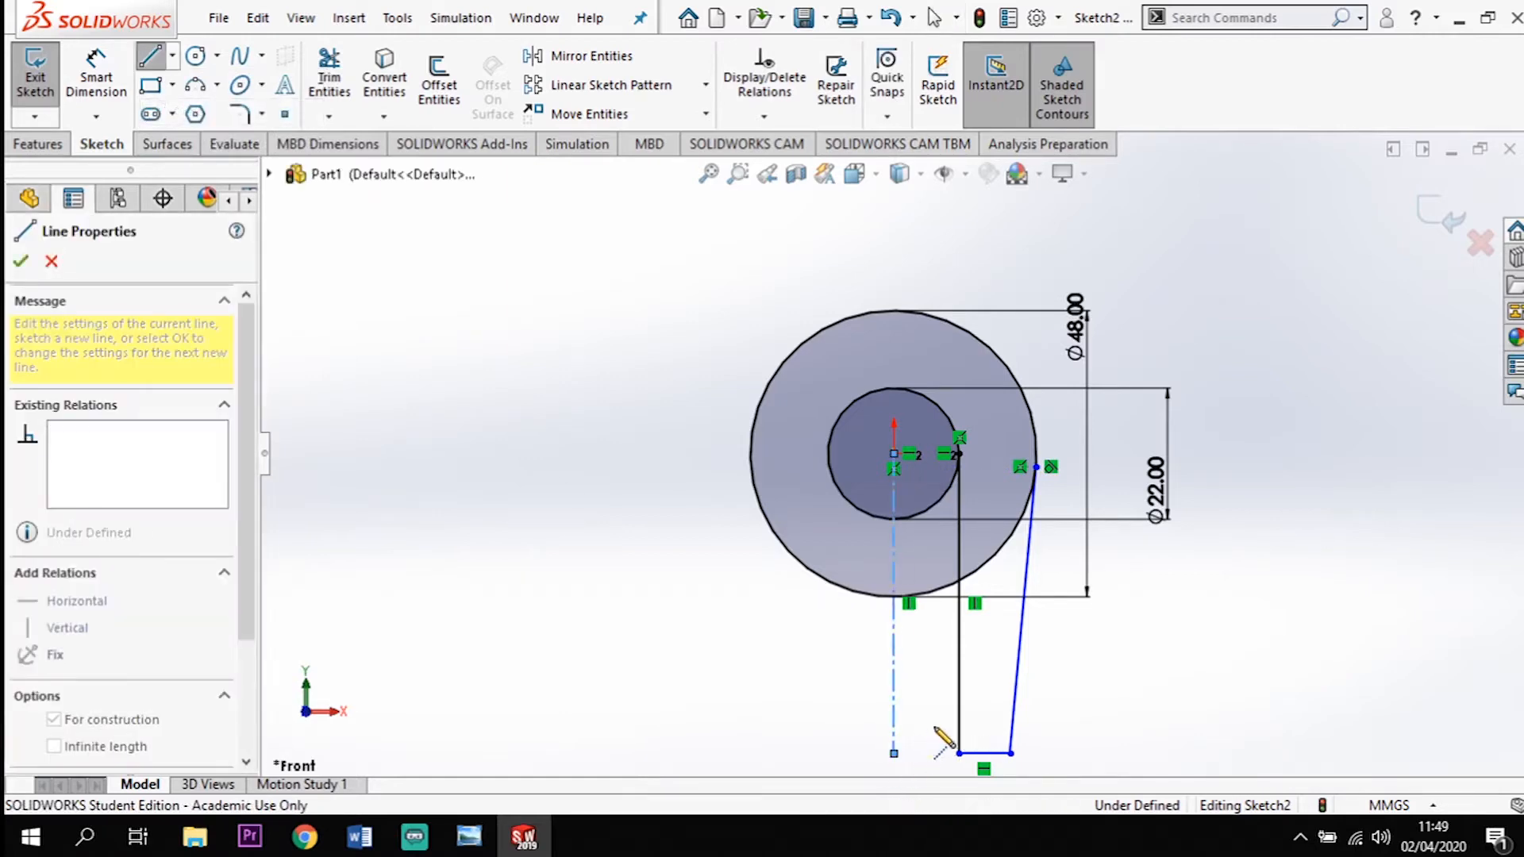
{"action": "key", "text": "Escape"}
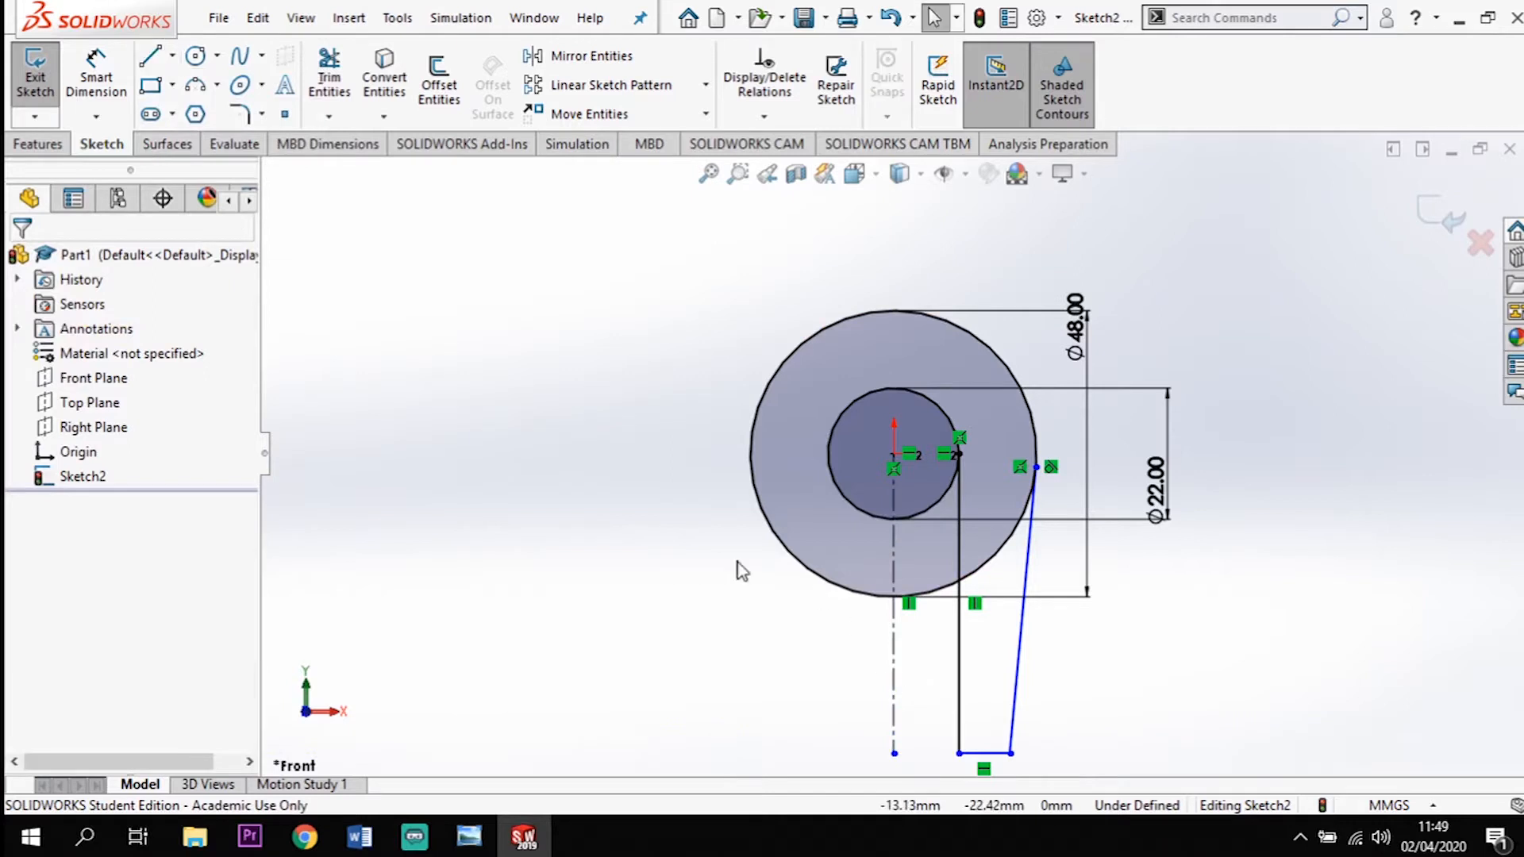
Dimension the vertical centerline's length at 47 mm
{"action": "left_click", "coordinate": [113, 77]}
{"action": "left_click", "coordinate": [894, 671]}
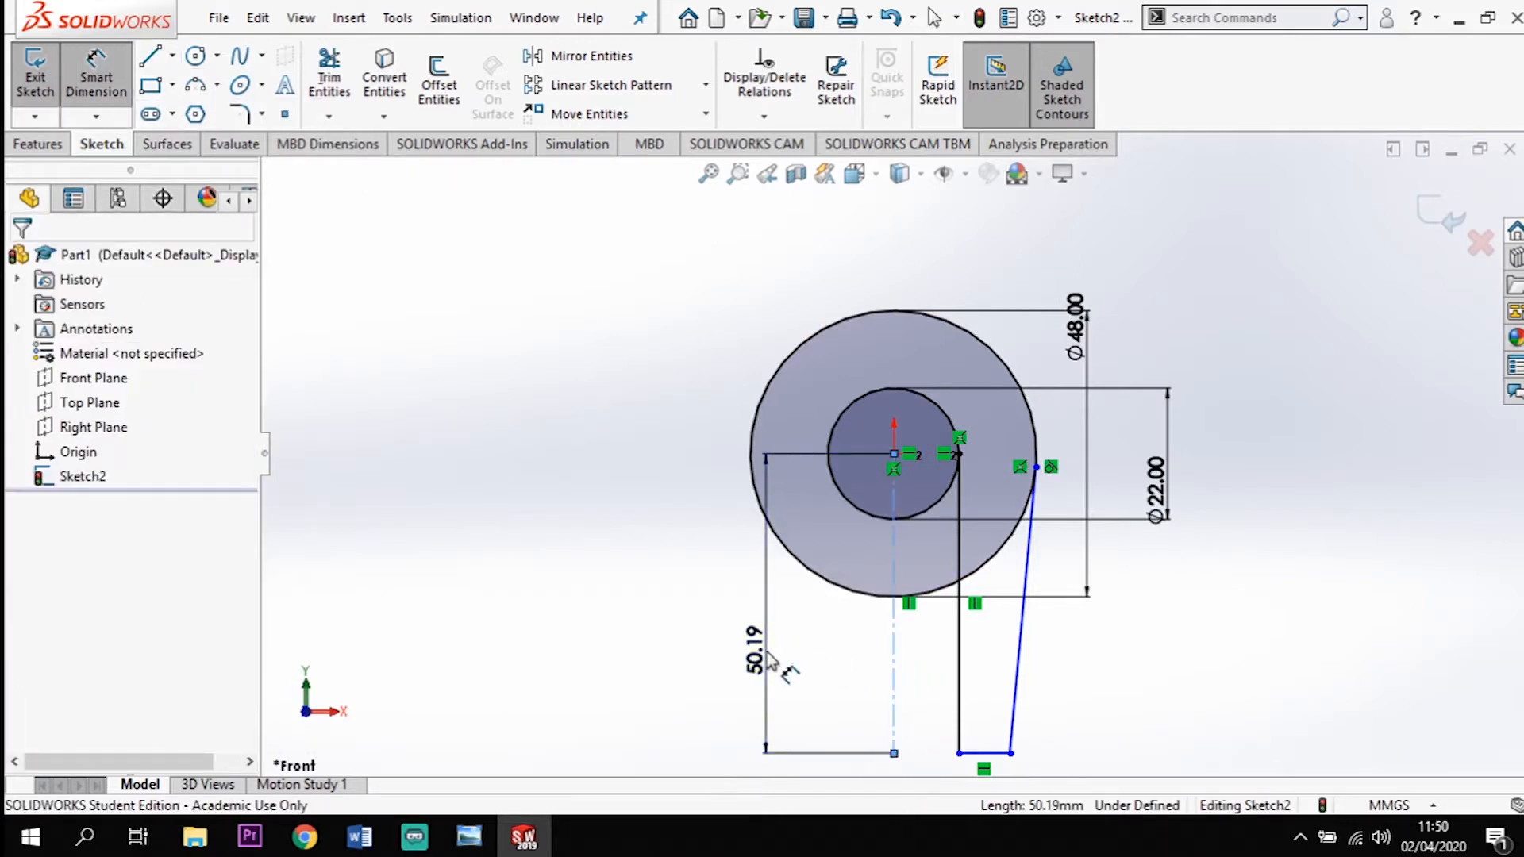
{"action": "left_click", "coordinate": [768, 658]}
{"action": "type", "text": "47"}
{"action": "key", "text": "Return"}
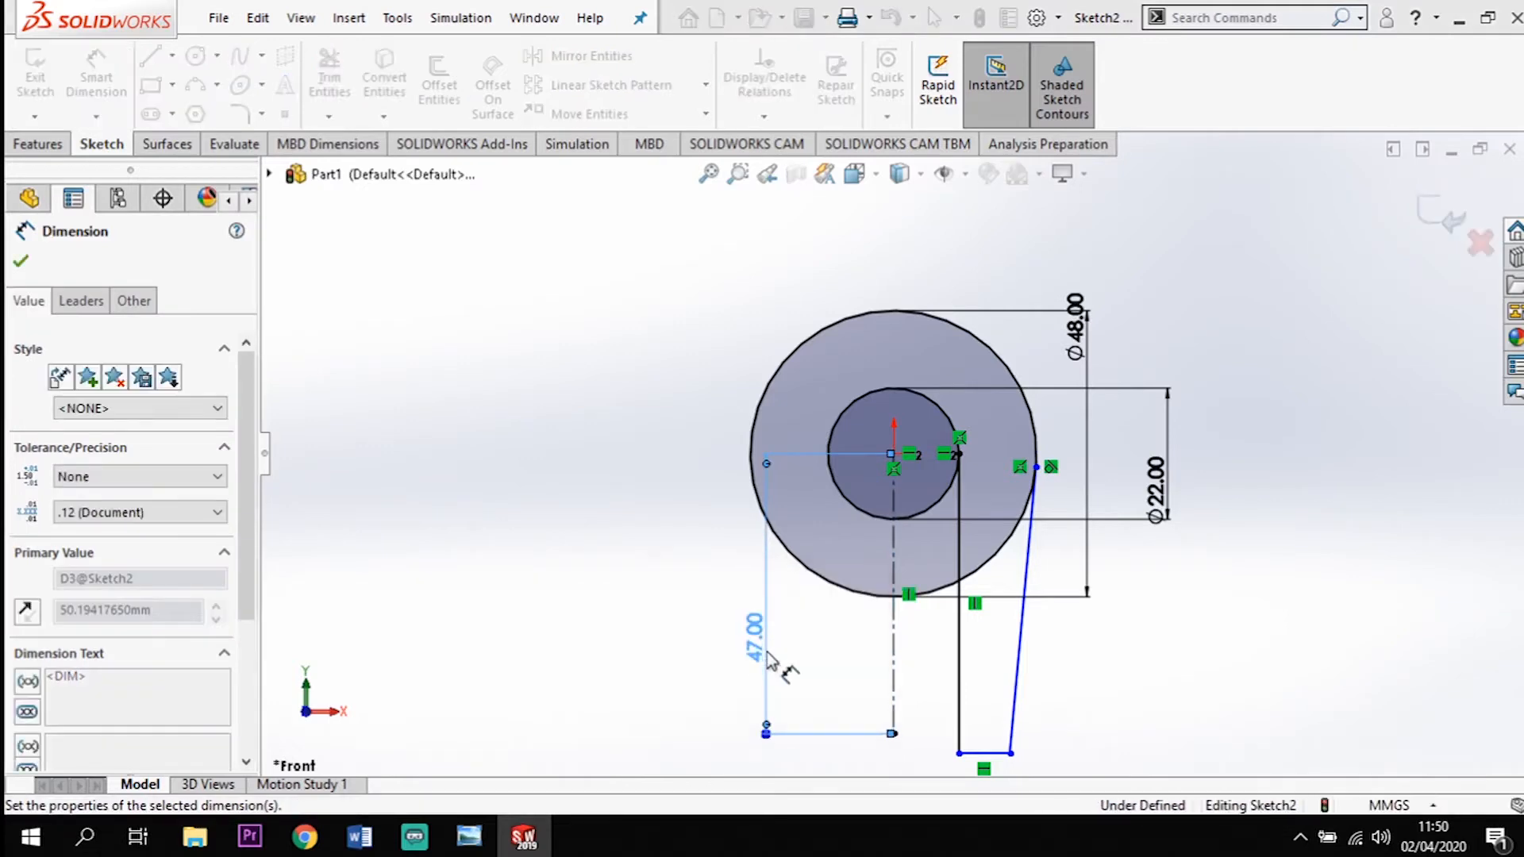
{"action": "key", "text": "Escape"}
{"action": "key", "text": "Escape"}
Add a Horizontal relation between the leg's lower inner corner and the lower endpoint of the centerline
{"action": "left_click", "coordinate": [959, 752]}
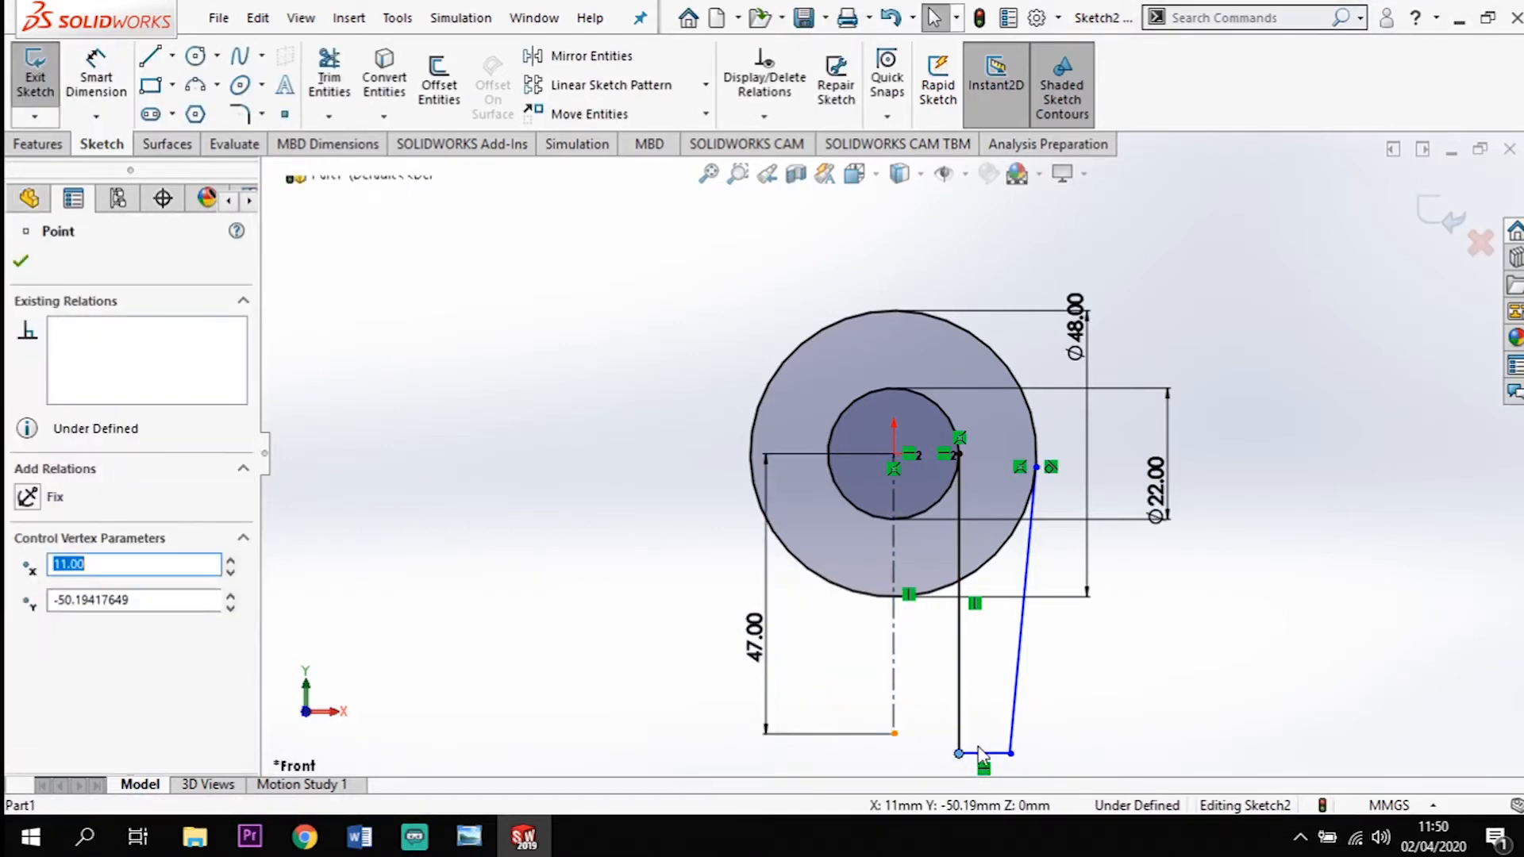
{"action": "left_click", "coordinate": [894, 733], "text": "ctrl"}
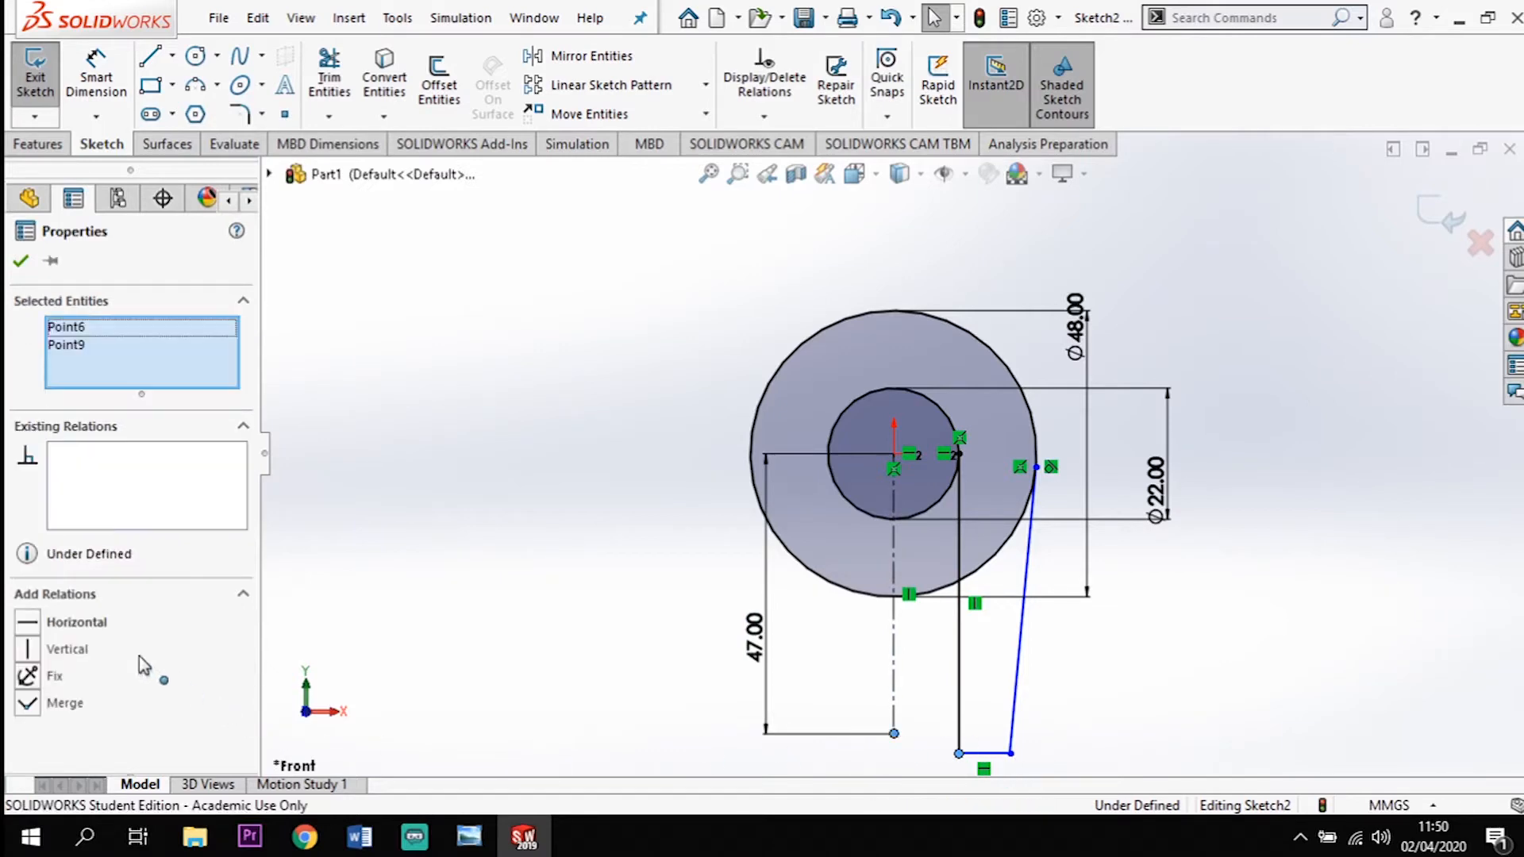
{"action": "left_click", "coordinate": [28, 624]}
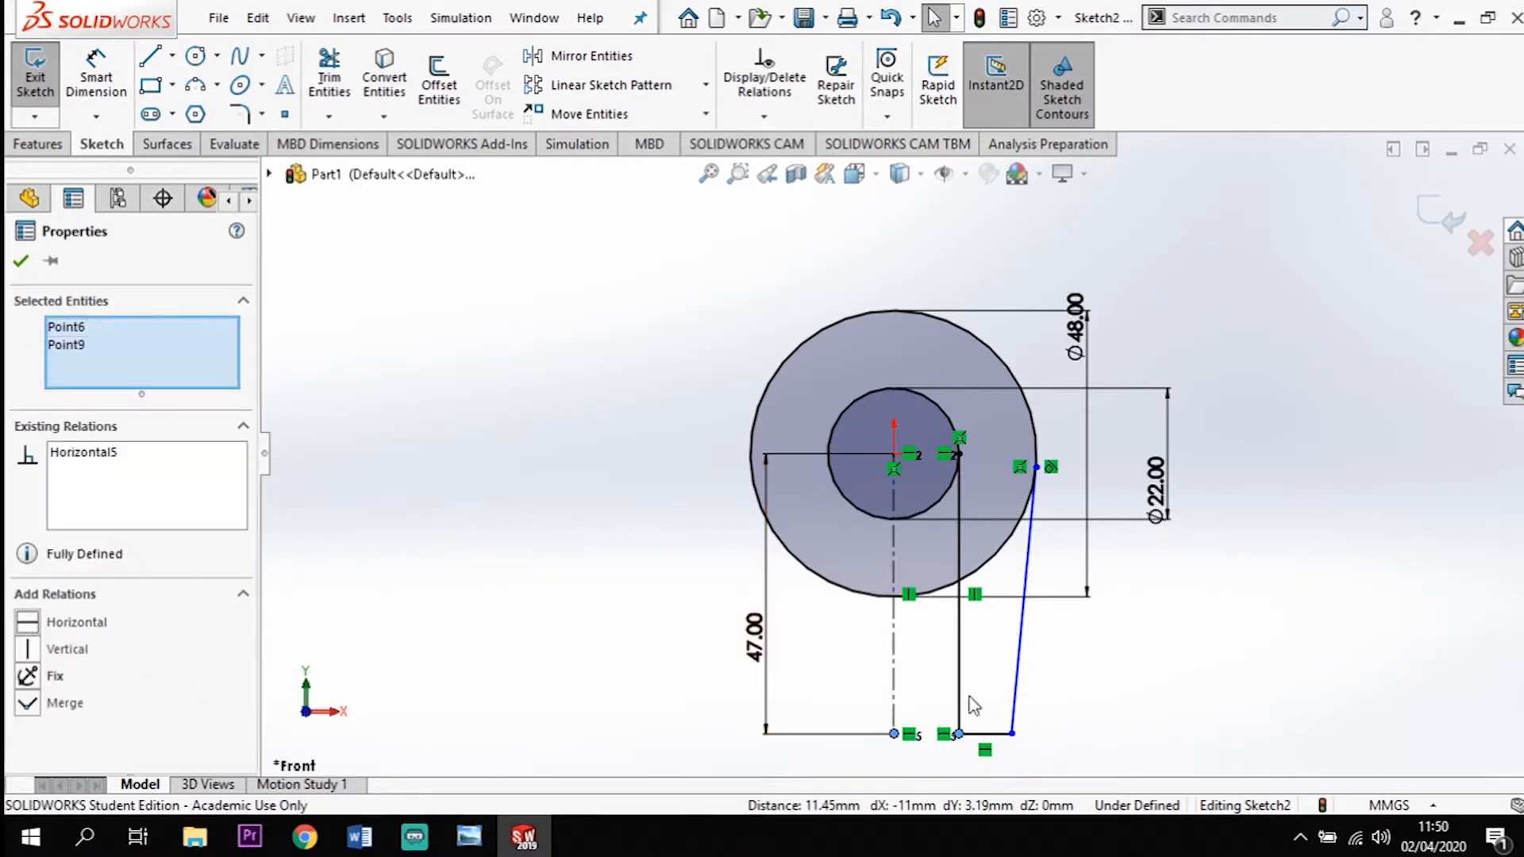
Check the leg length on the drawing in Windows Photo Viewer and return to SOLIDWORKS to set the centerline's length to 40 mm
{"action": "left_click", "coordinate": [469, 837]}
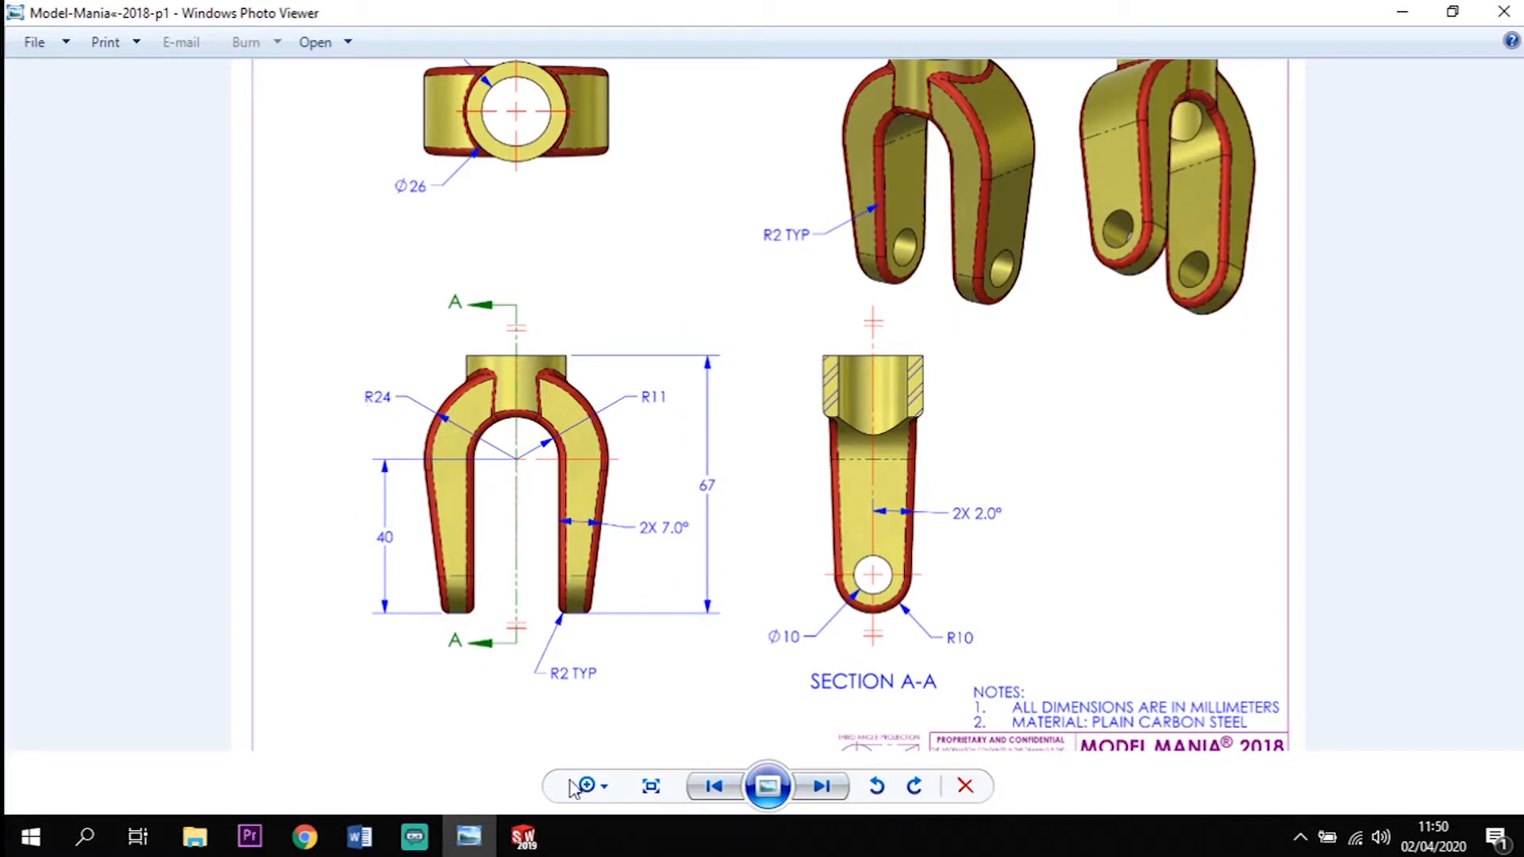
{"action": "left_click", "coordinate": [524, 836]}
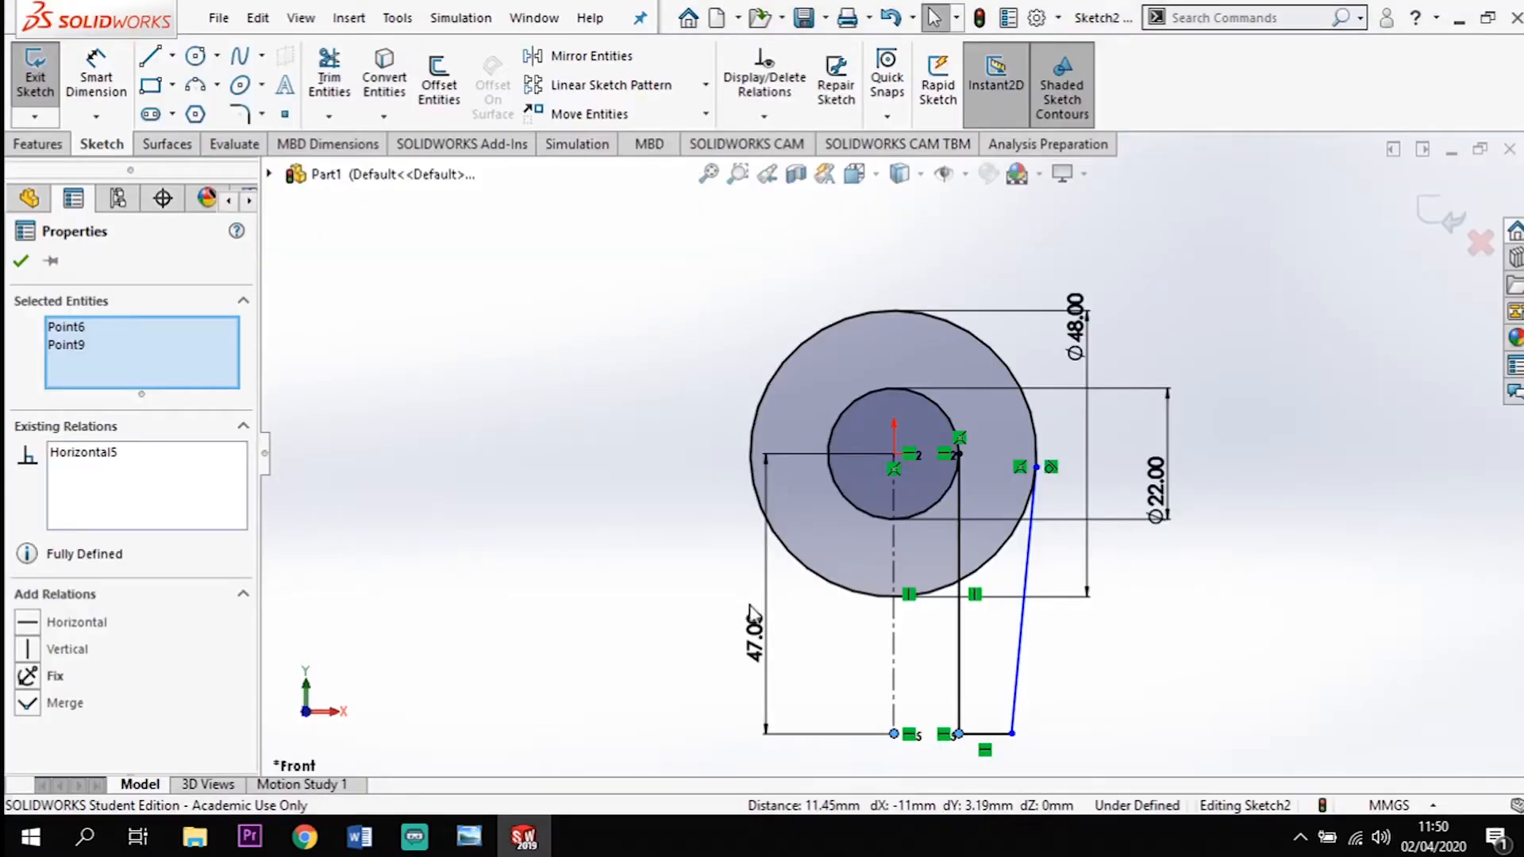
{"action": "double_click", "coordinate": [754, 647]}
{"action": "type", "text": "40"}
{"action": "key", "text": "Return"}
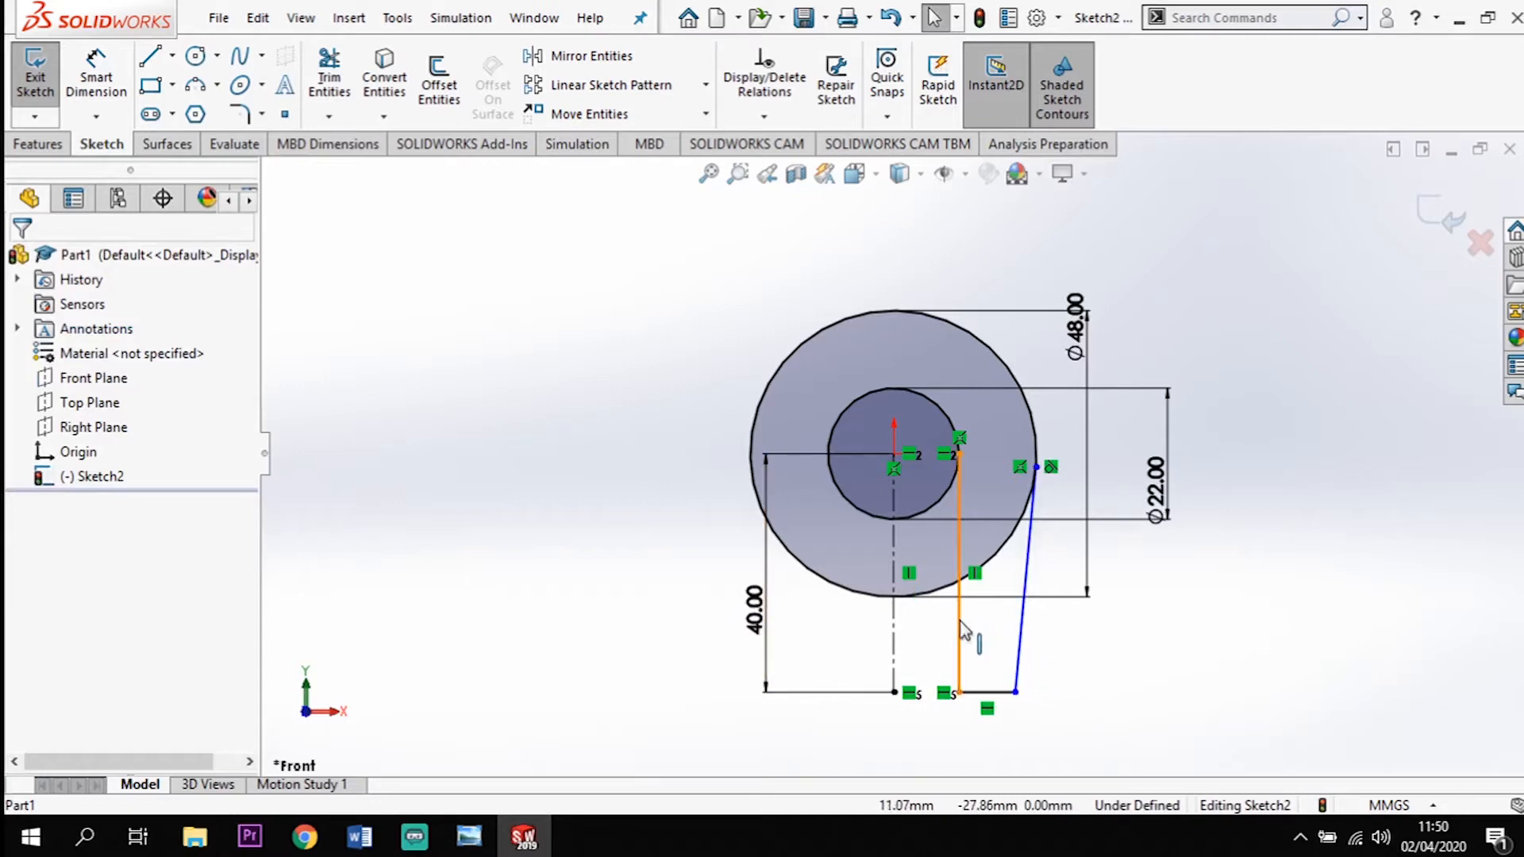
Check the leg taper on the drawing in Windows Photo Viewer and, back in SOLIDWORKS, dimension the angle between the leg's two side lines at 7°
{"action": "left_click", "coordinate": [469, 836]}
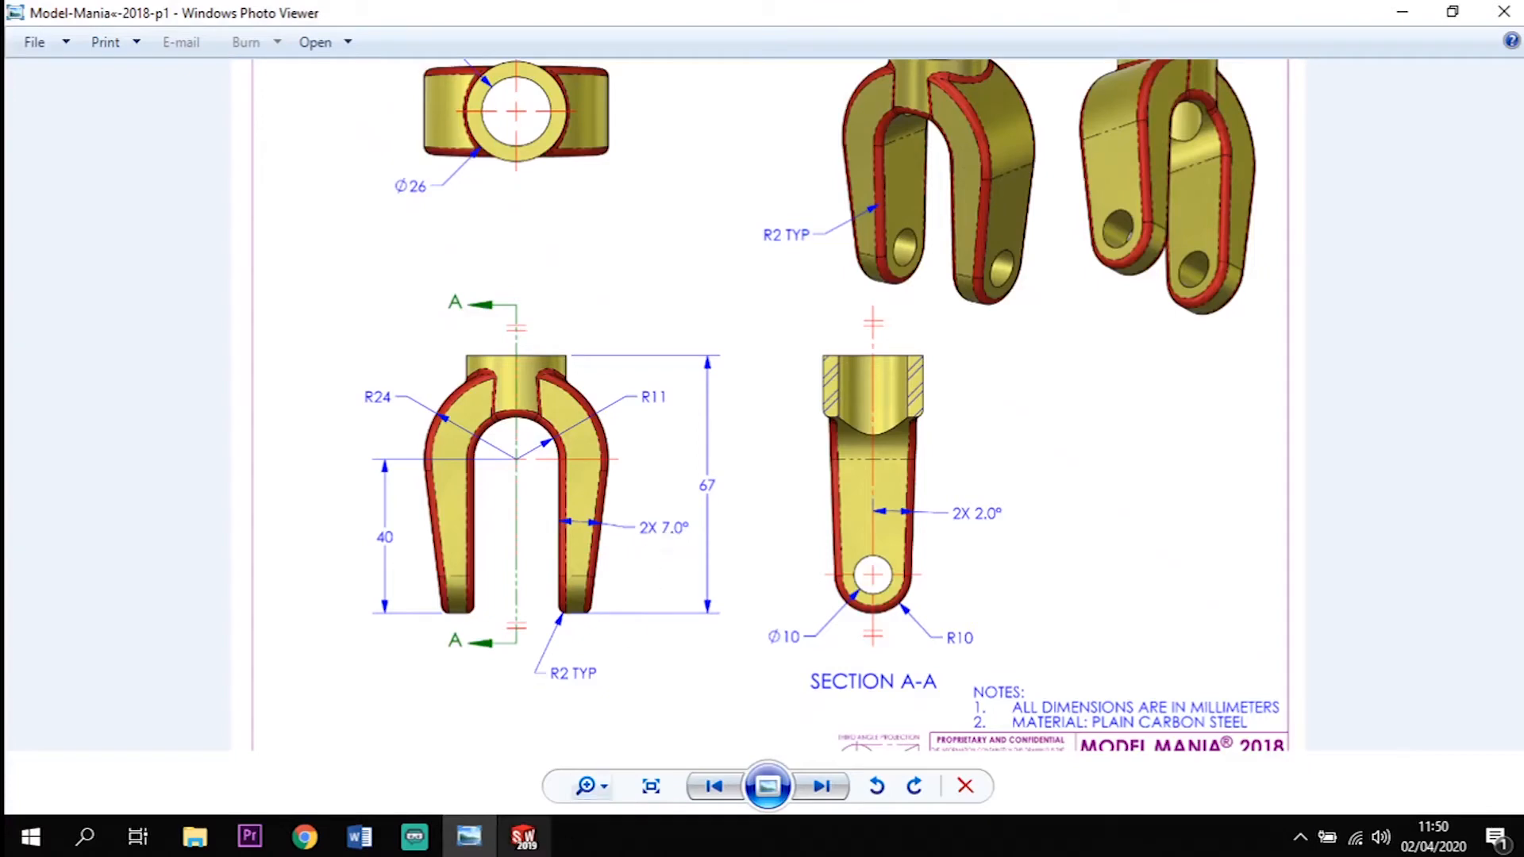
{"action": "left_click", "coordinate": [523, 837]}
{"action": "left_click", "coordinate": [96, 77]}
{"action": "left_click", "coordinate": [962, 646]}
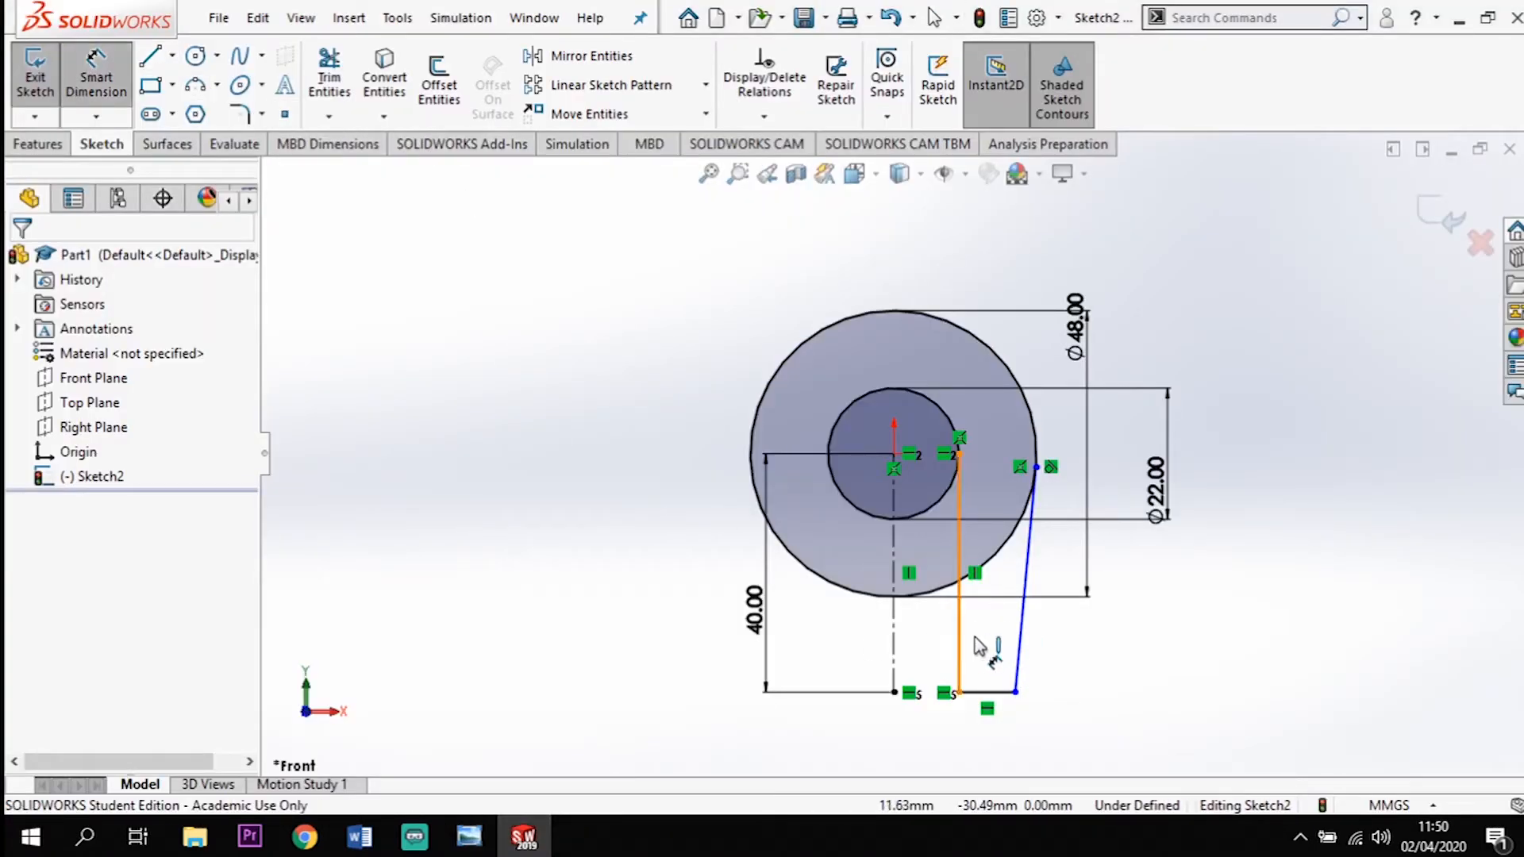
{"action": "left_click", "coordinate": [1017, 651]}
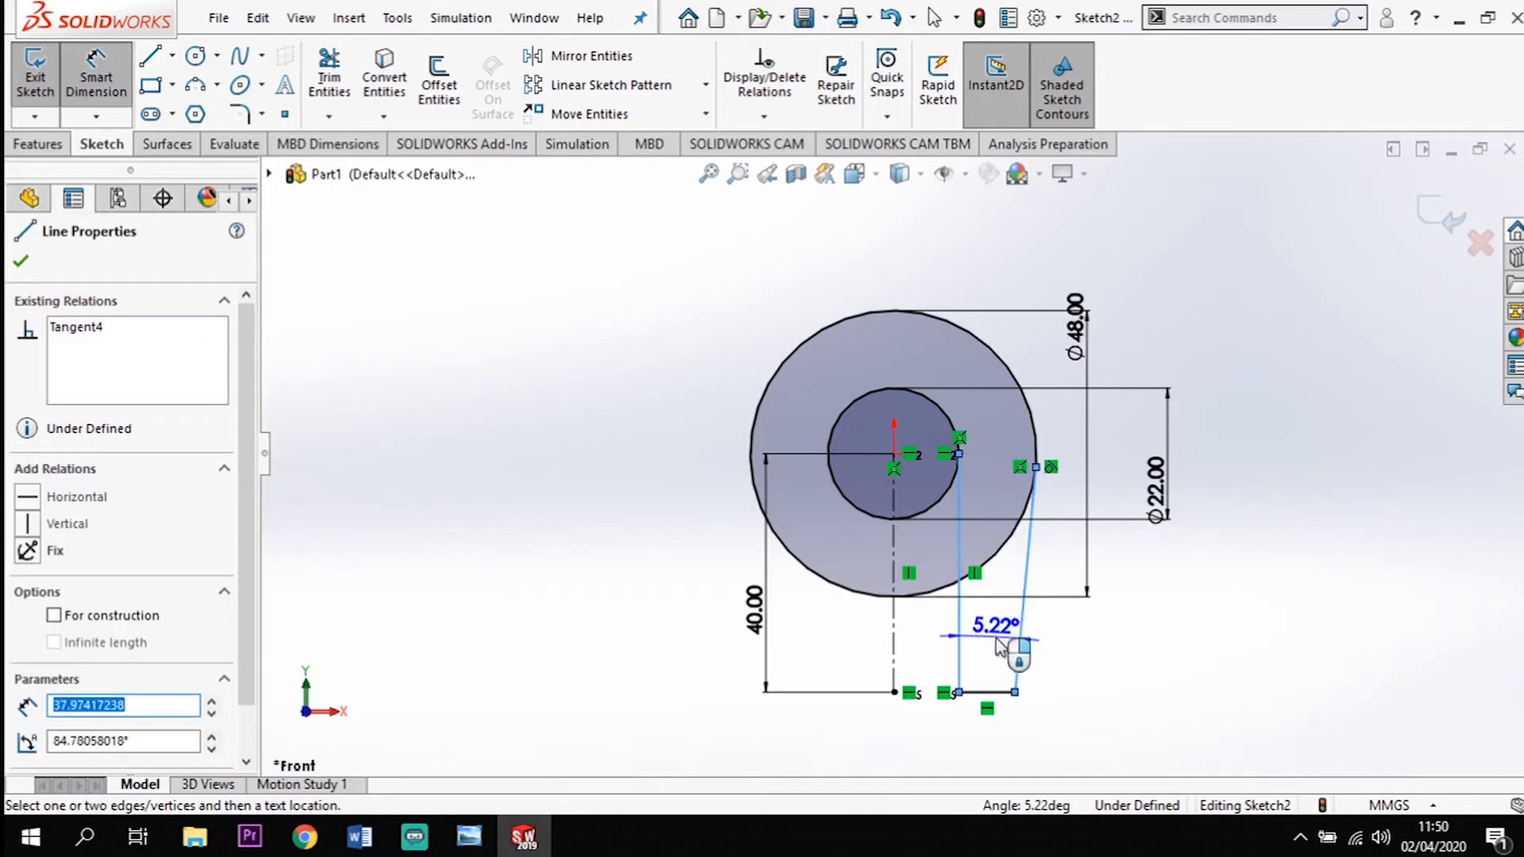
{"action": "left_click", "coordinate": [1001, 645]}
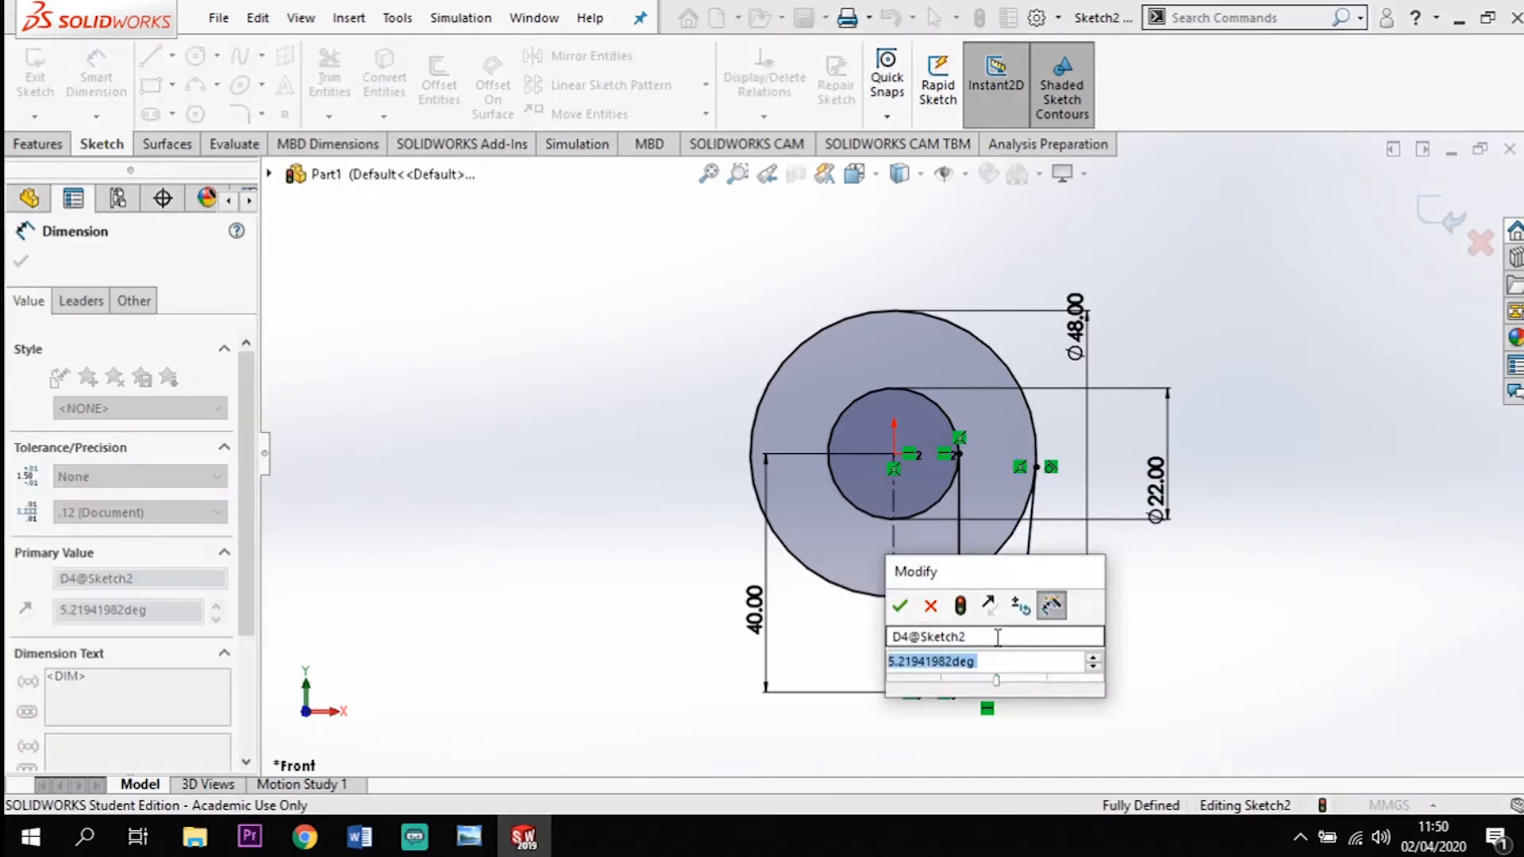
{"action": "key", "text": "Return"}
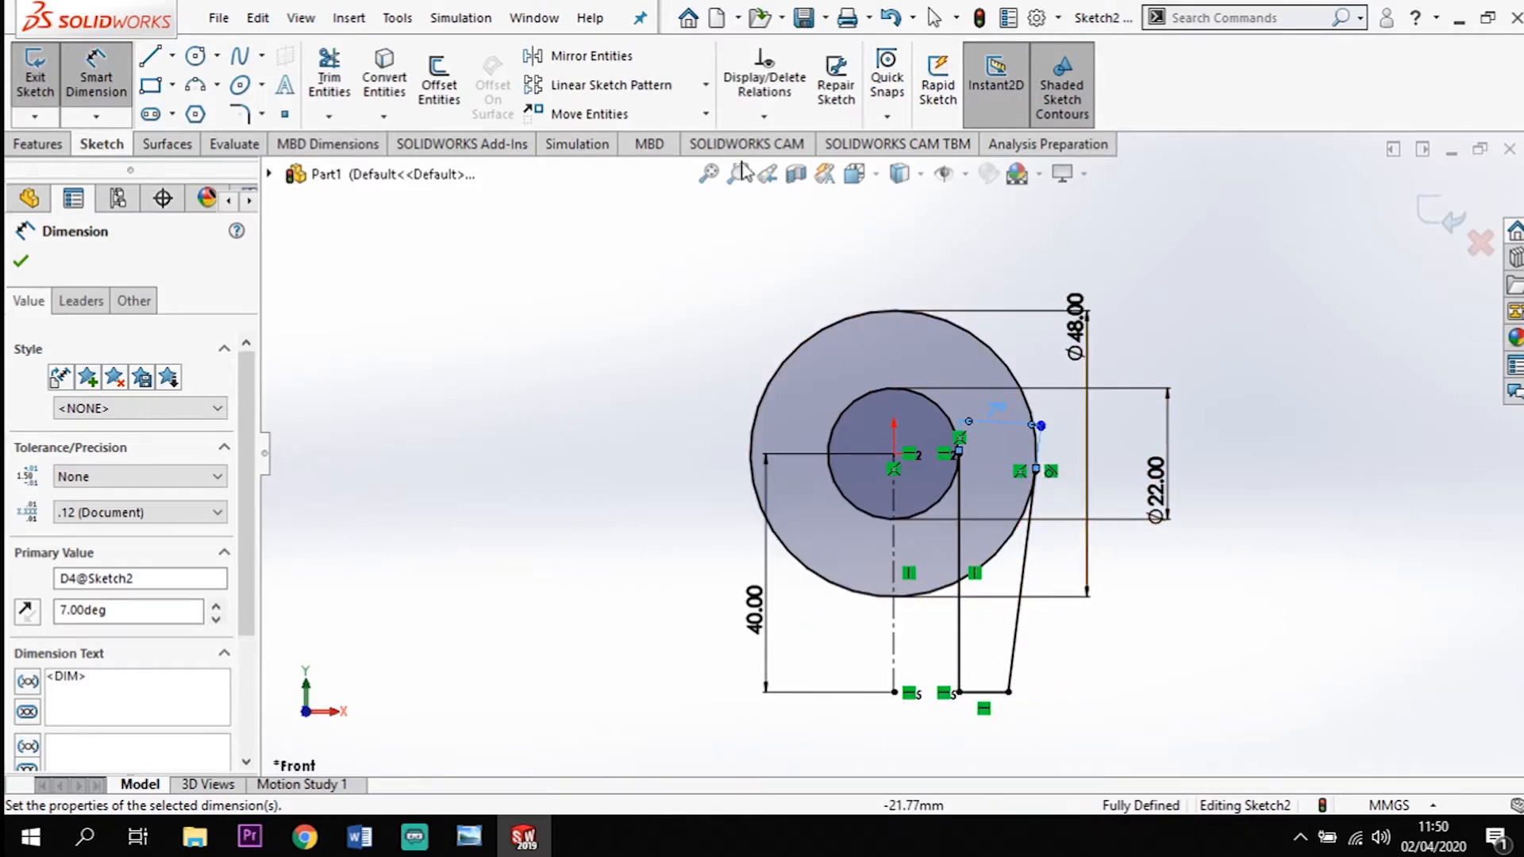
Mirror the three leg lines about the vertical centerline with Copy enabled to form the opposite leg
{"action": "left_click", "coordinate": [584, 57]}
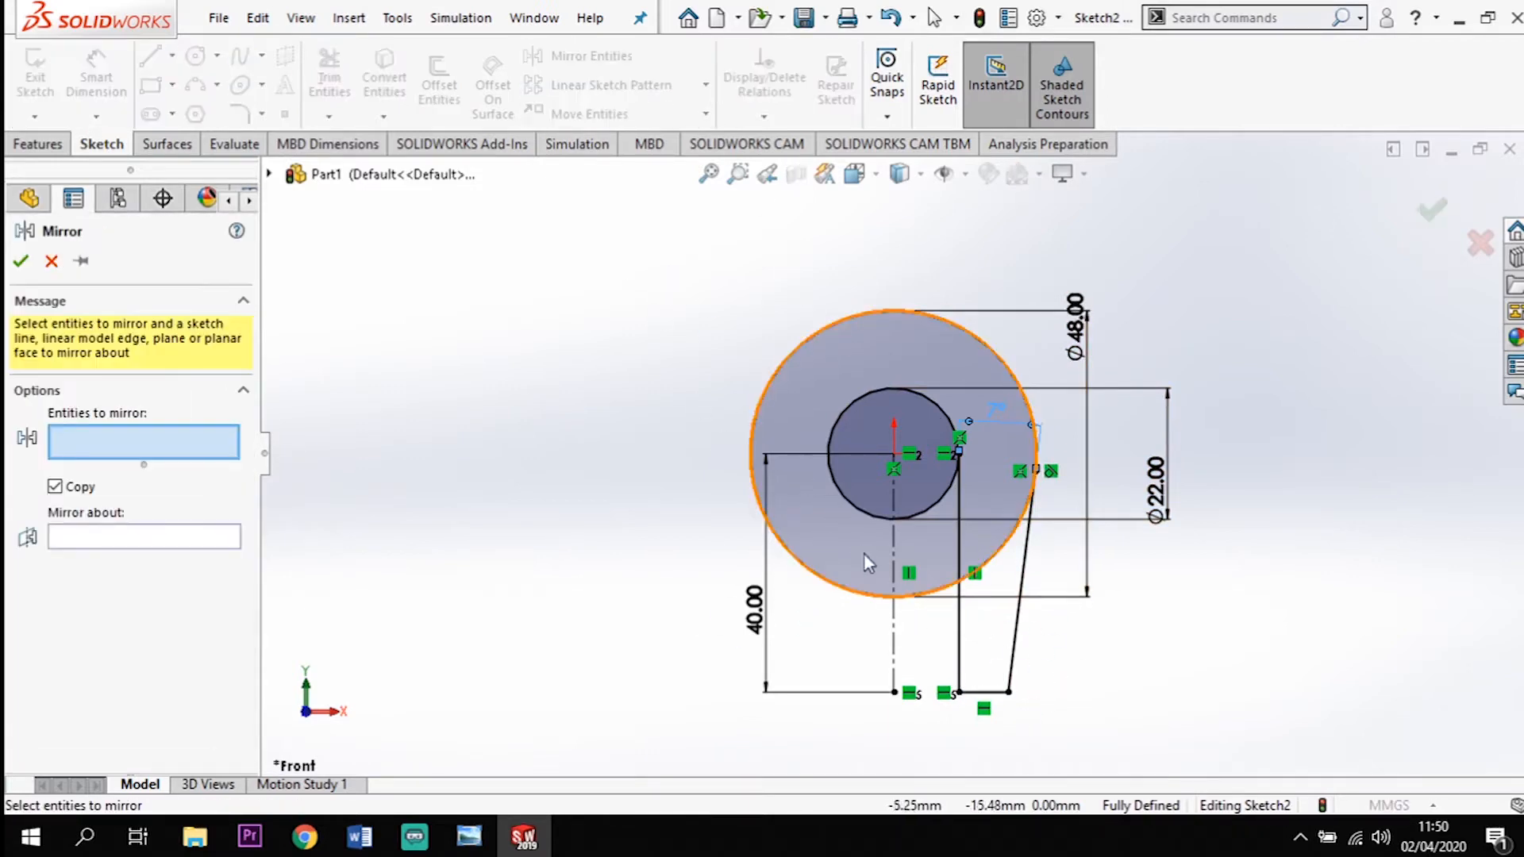
{"action": "left_click_drag", "start_coordinate": [1092, 622], "coordinate": [945, 721]}
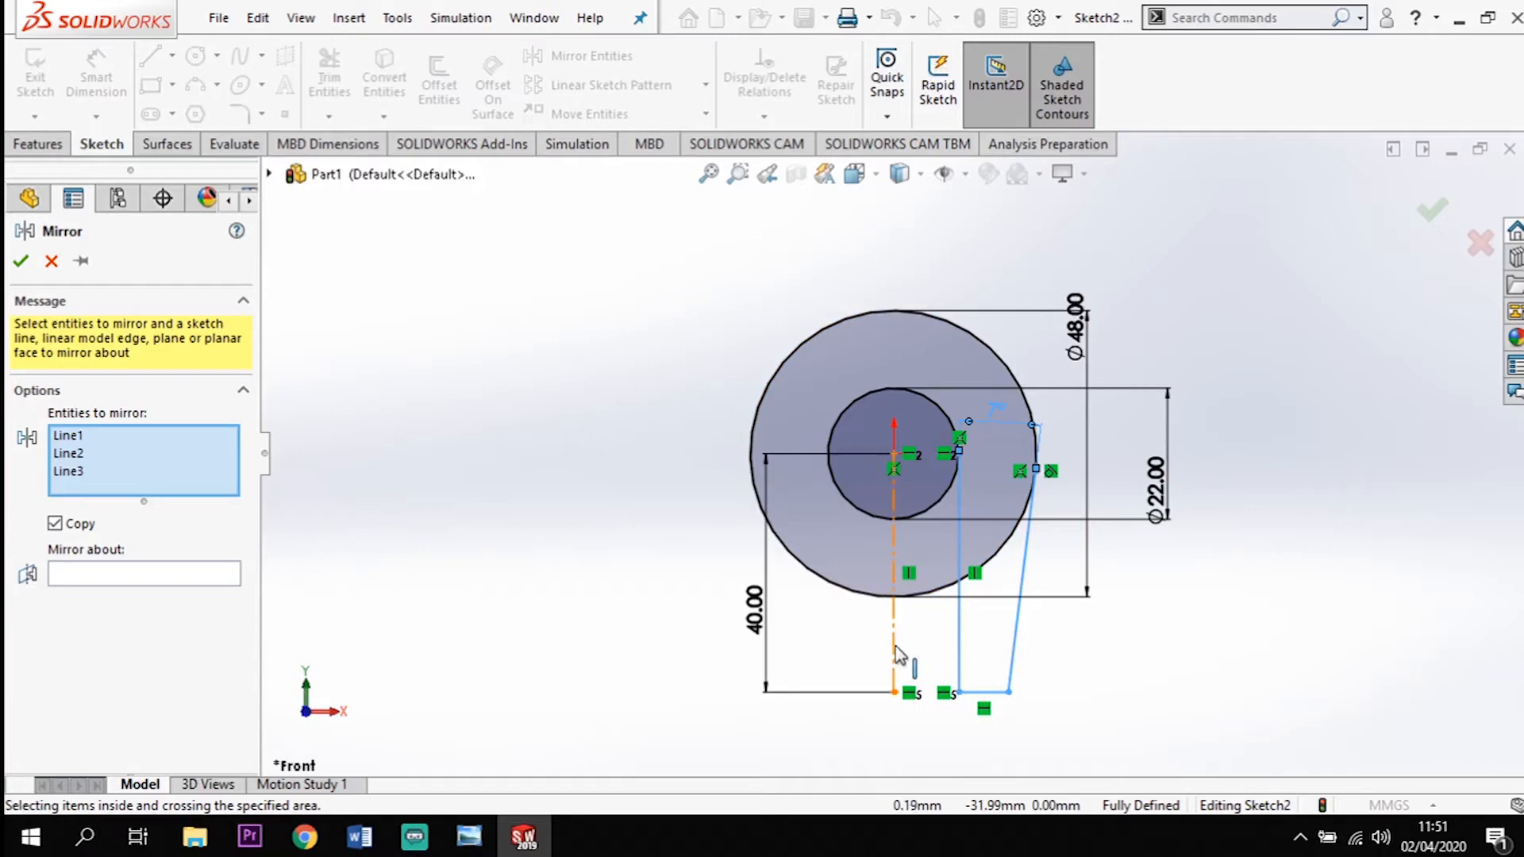
{"action": "left_click", "coordinate": [895, 646]}
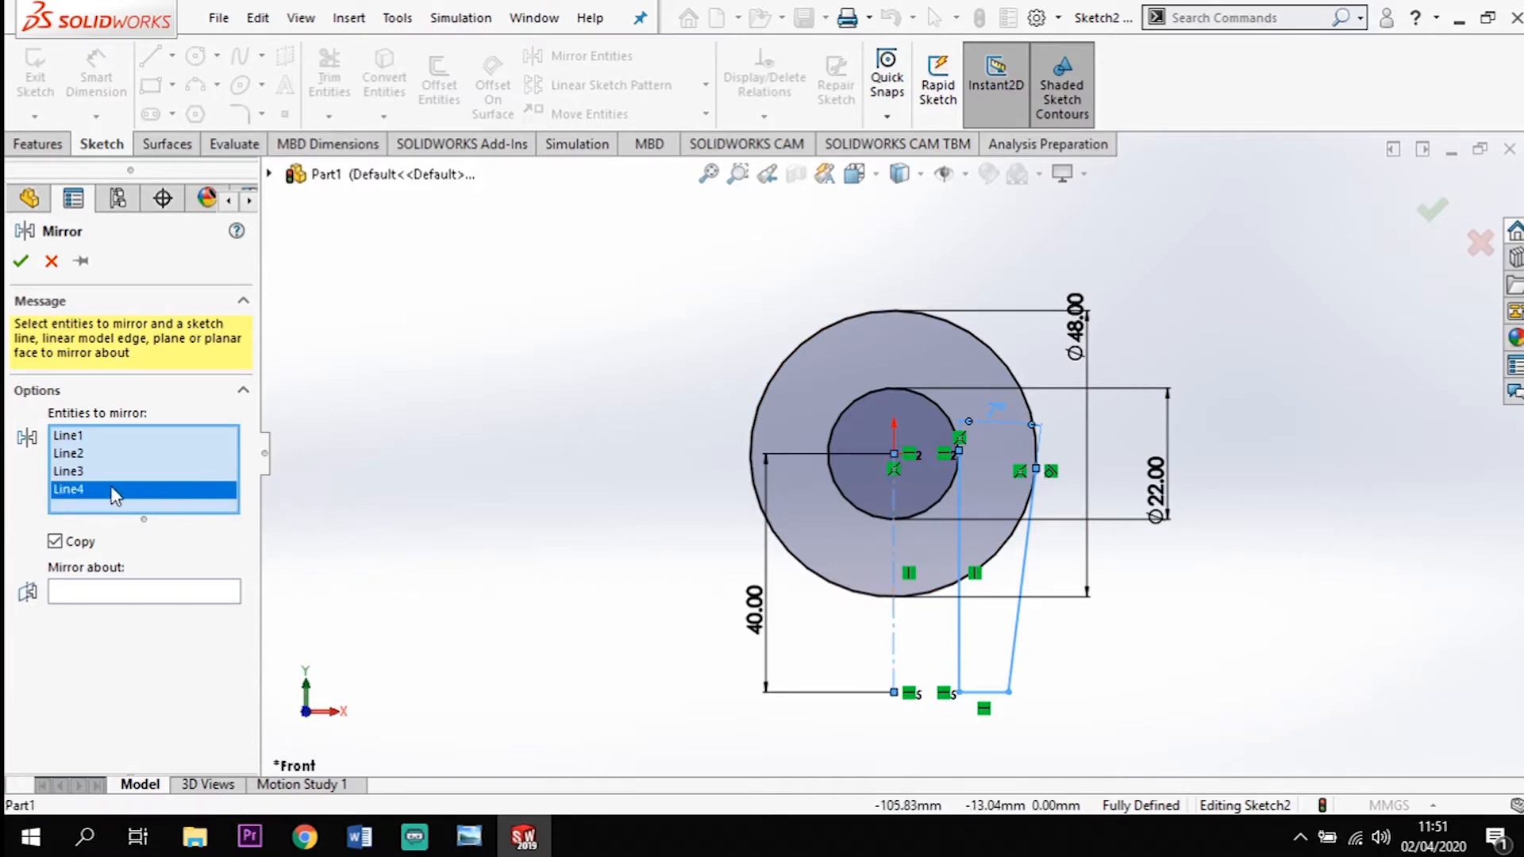
{"action": "key", "text": "Delete"}
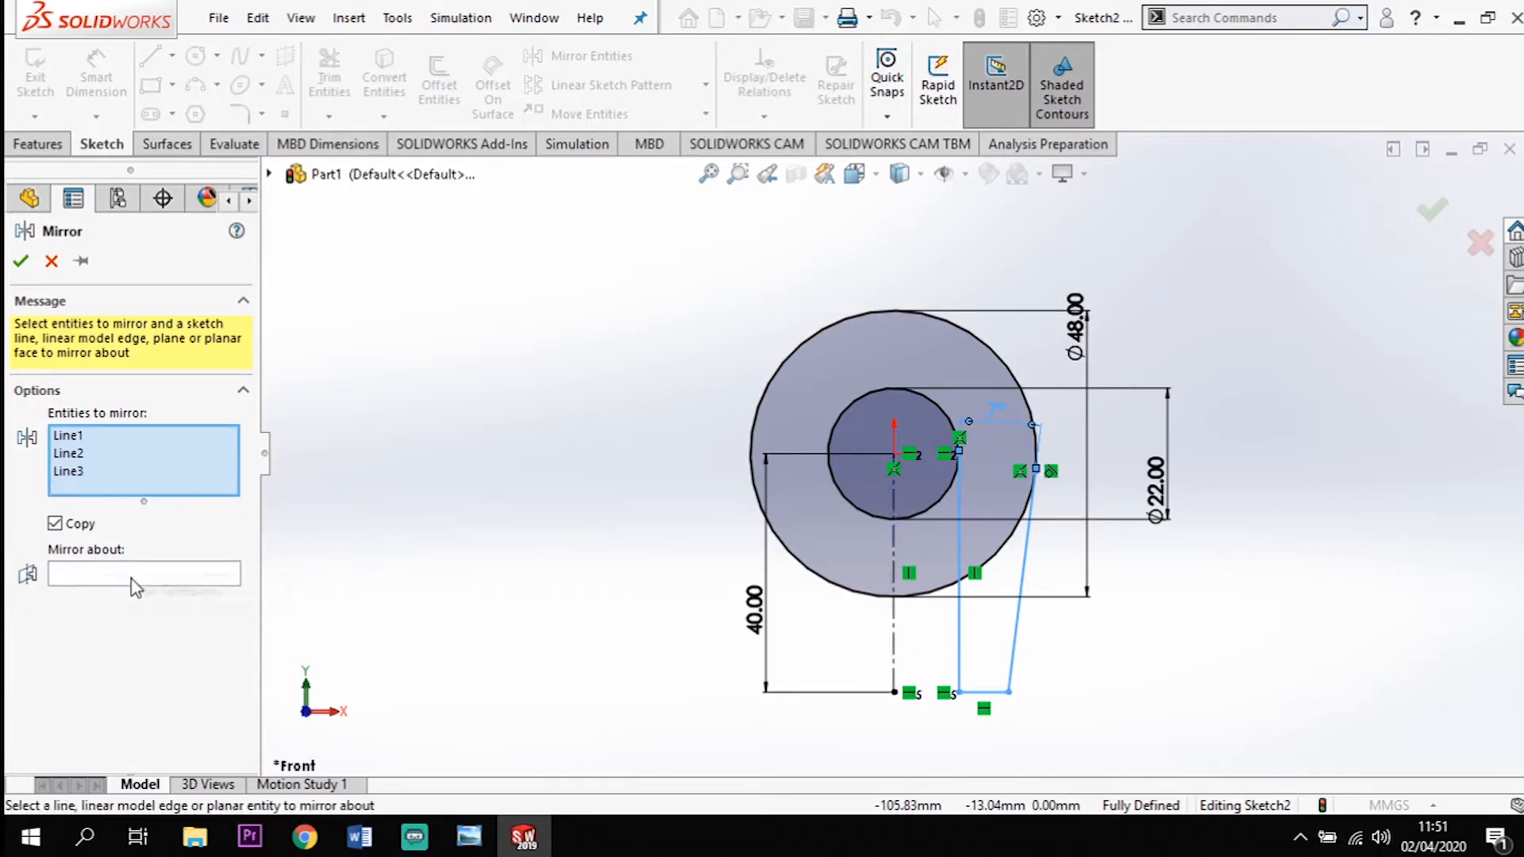
{"action": "right_click", "coordinate": [94, 575]}
{"action": "left_click", "coordinate": [894, 653]}
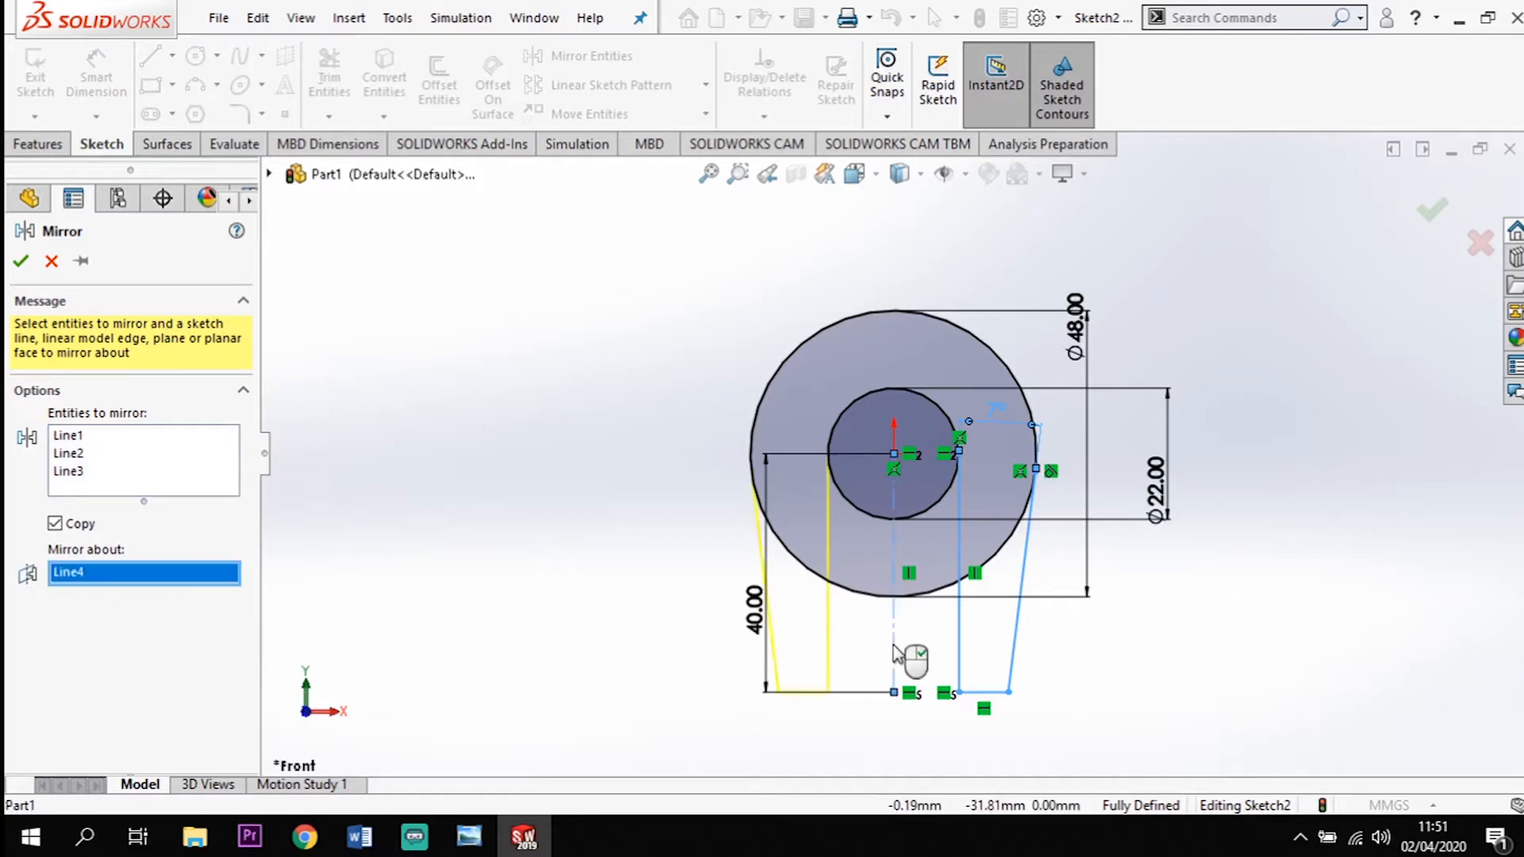
{"action": "left_click", "coordinate": [22, 262]}
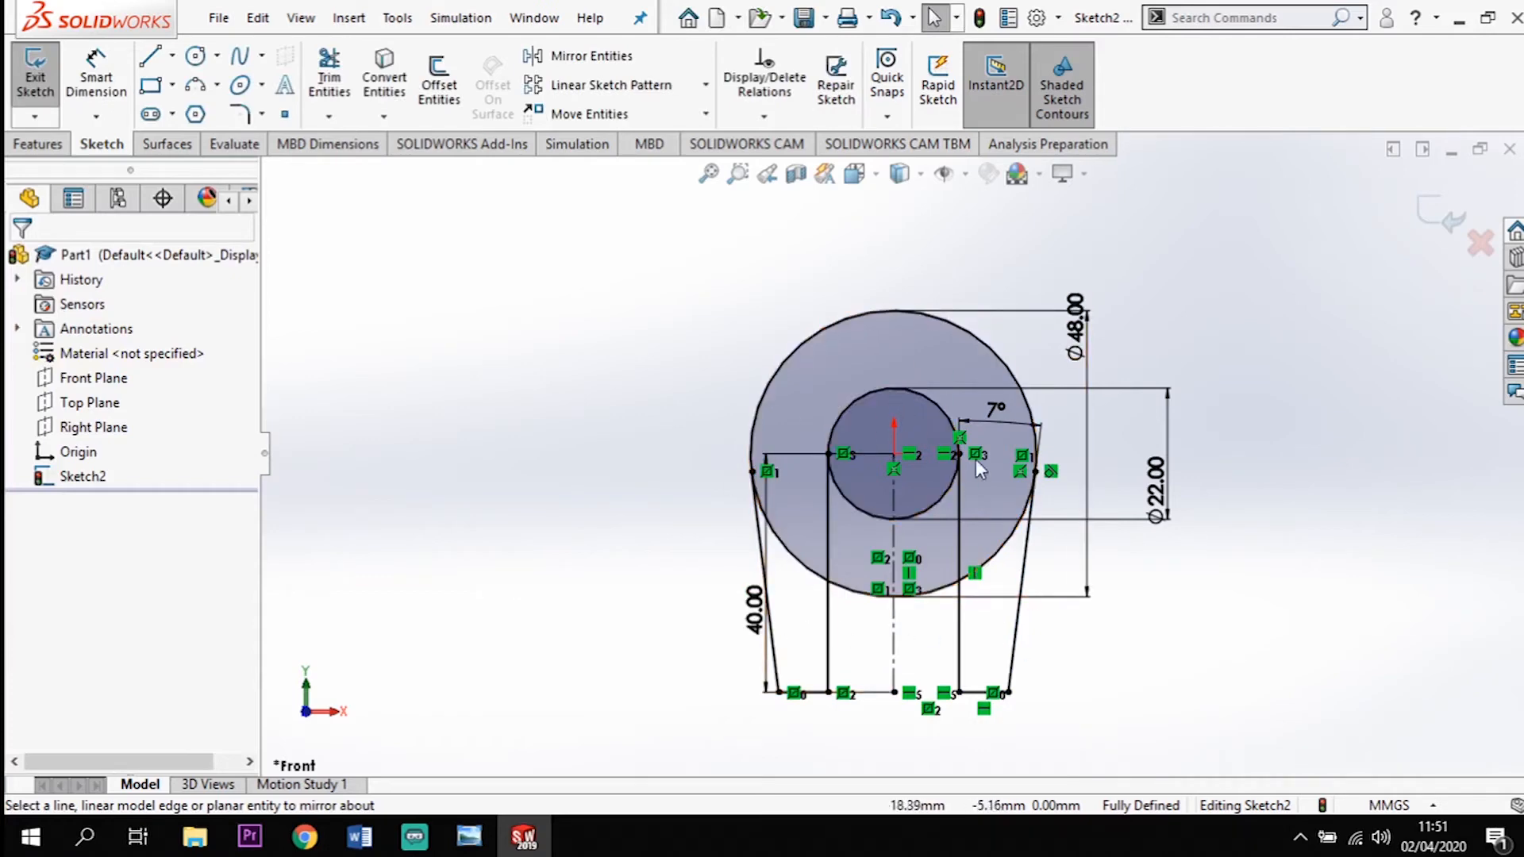
Start a Boss-Extrude of the profile using the two leg regions and the upper ring region, with a Mid Plane end condition
{"action": "left_click", "coordinate": [37, 145]}
{"action": "left_click", "coordinate": [36, 71]}
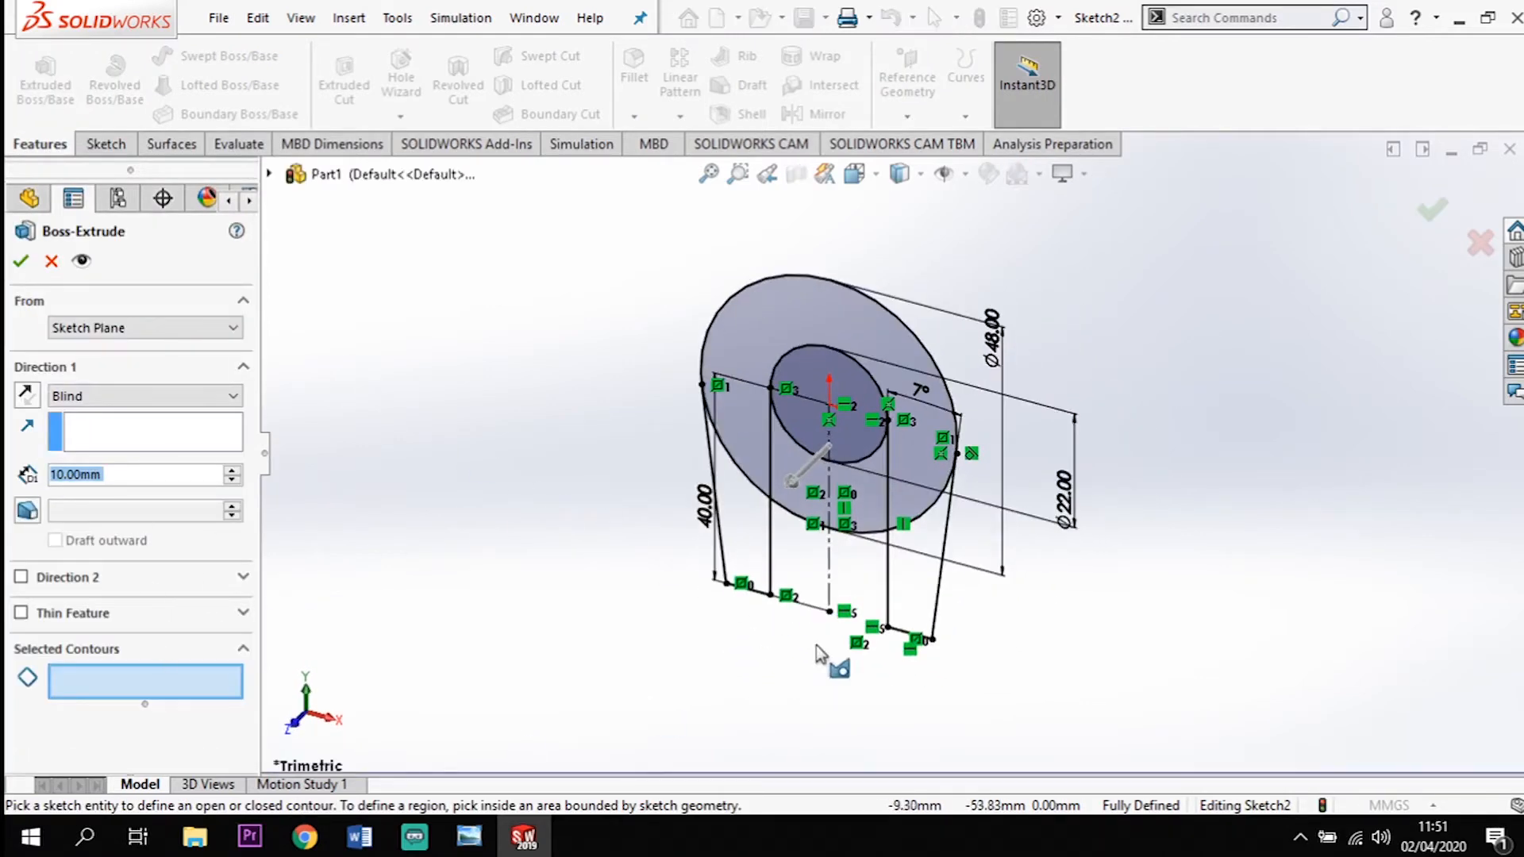
{"action": "left_click", "coordinate": [907, 584]}
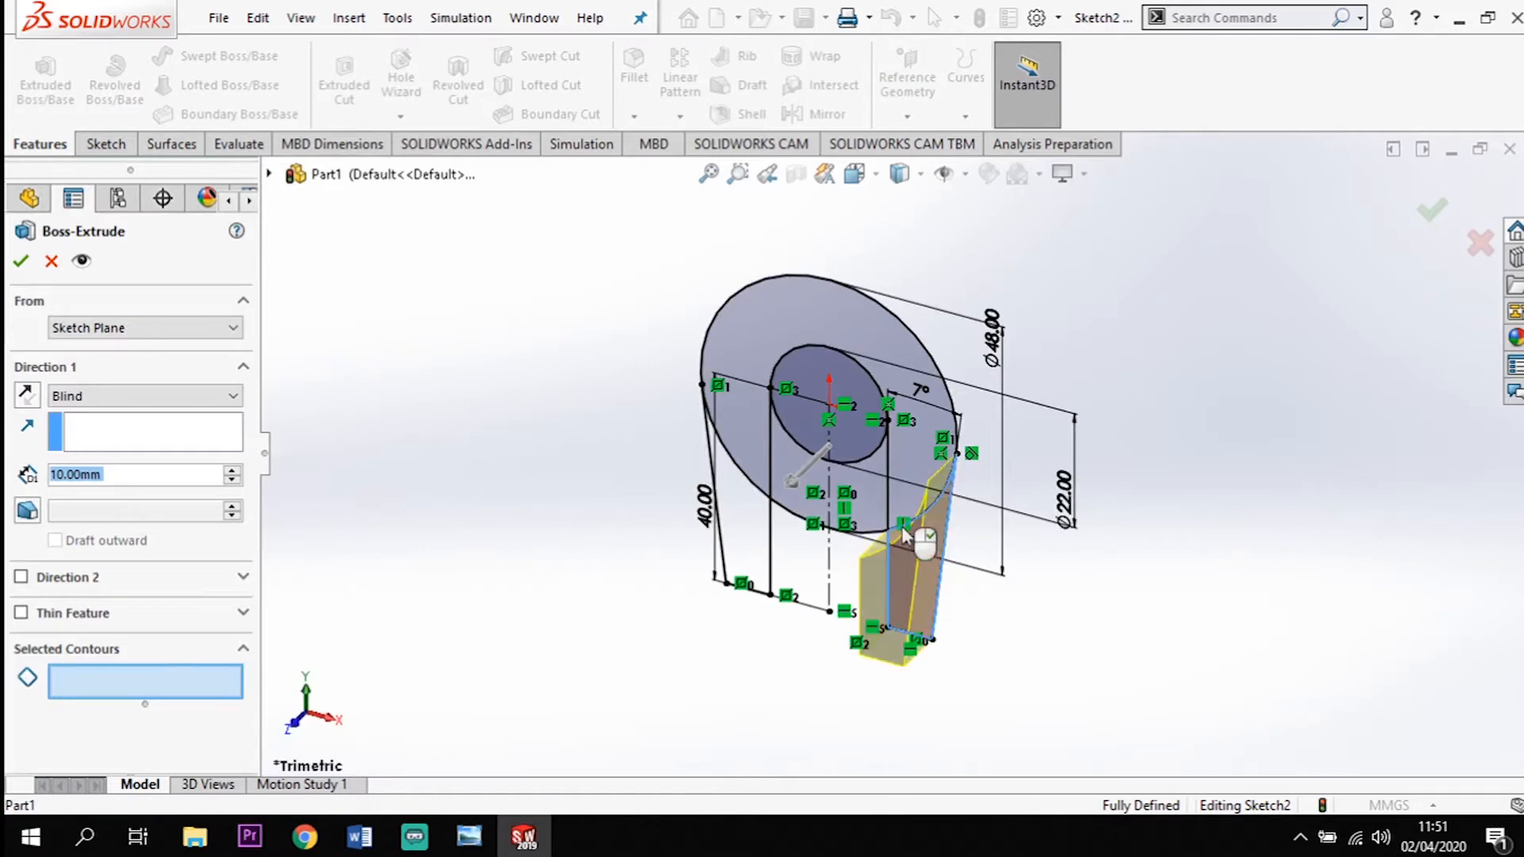
{"action": "left_click", "coordinate": [914, 454]}
{"action": "left_click", "coordinate": [734, 544]}
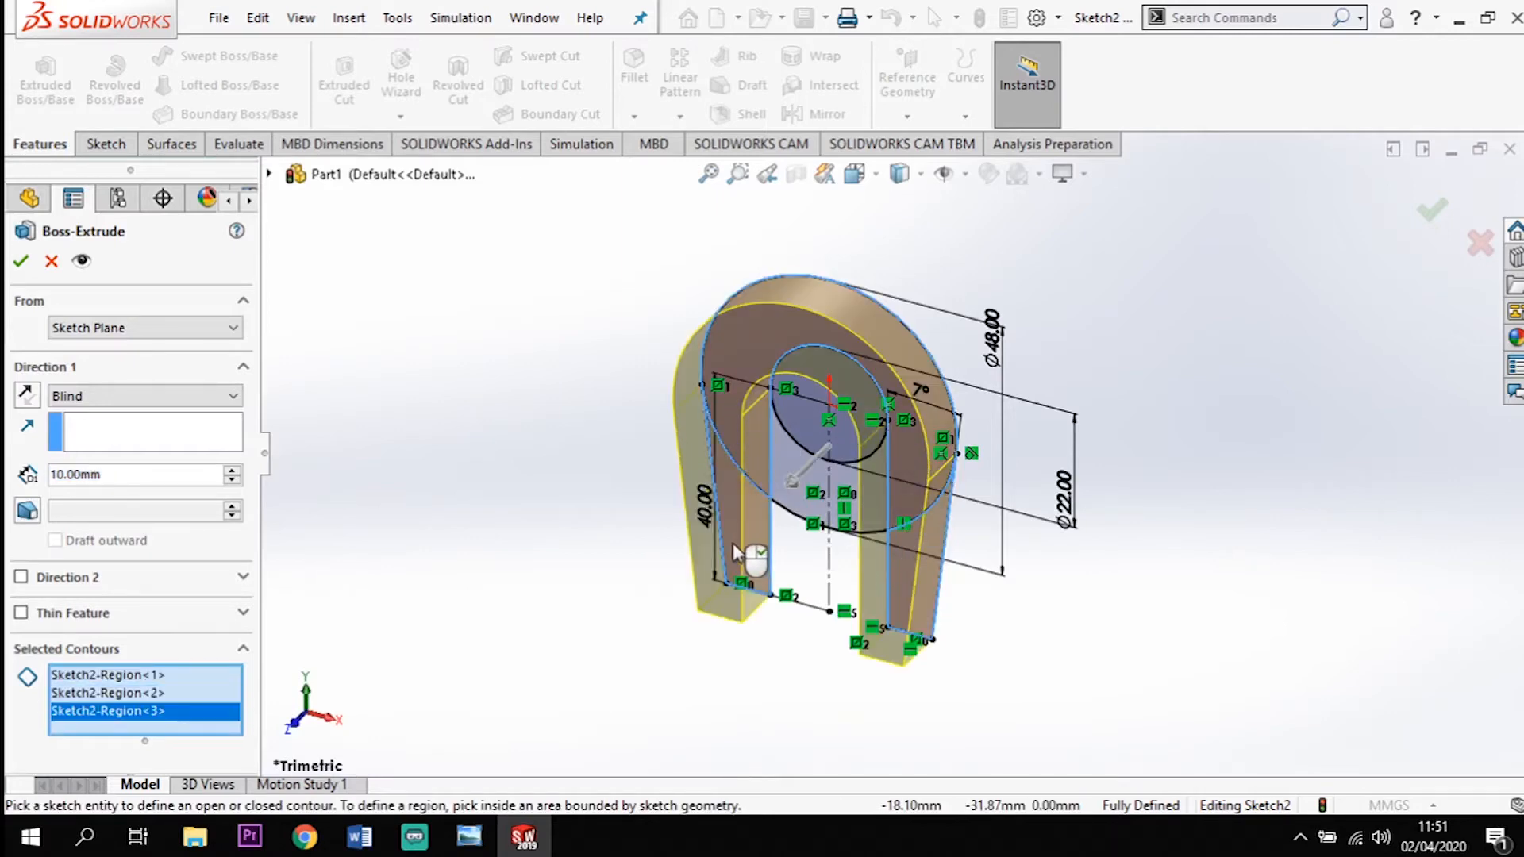
{"action": "left_click", "coordinate": [147, 395]}
{"action": "left_click", "coordinate": [100, 488]}
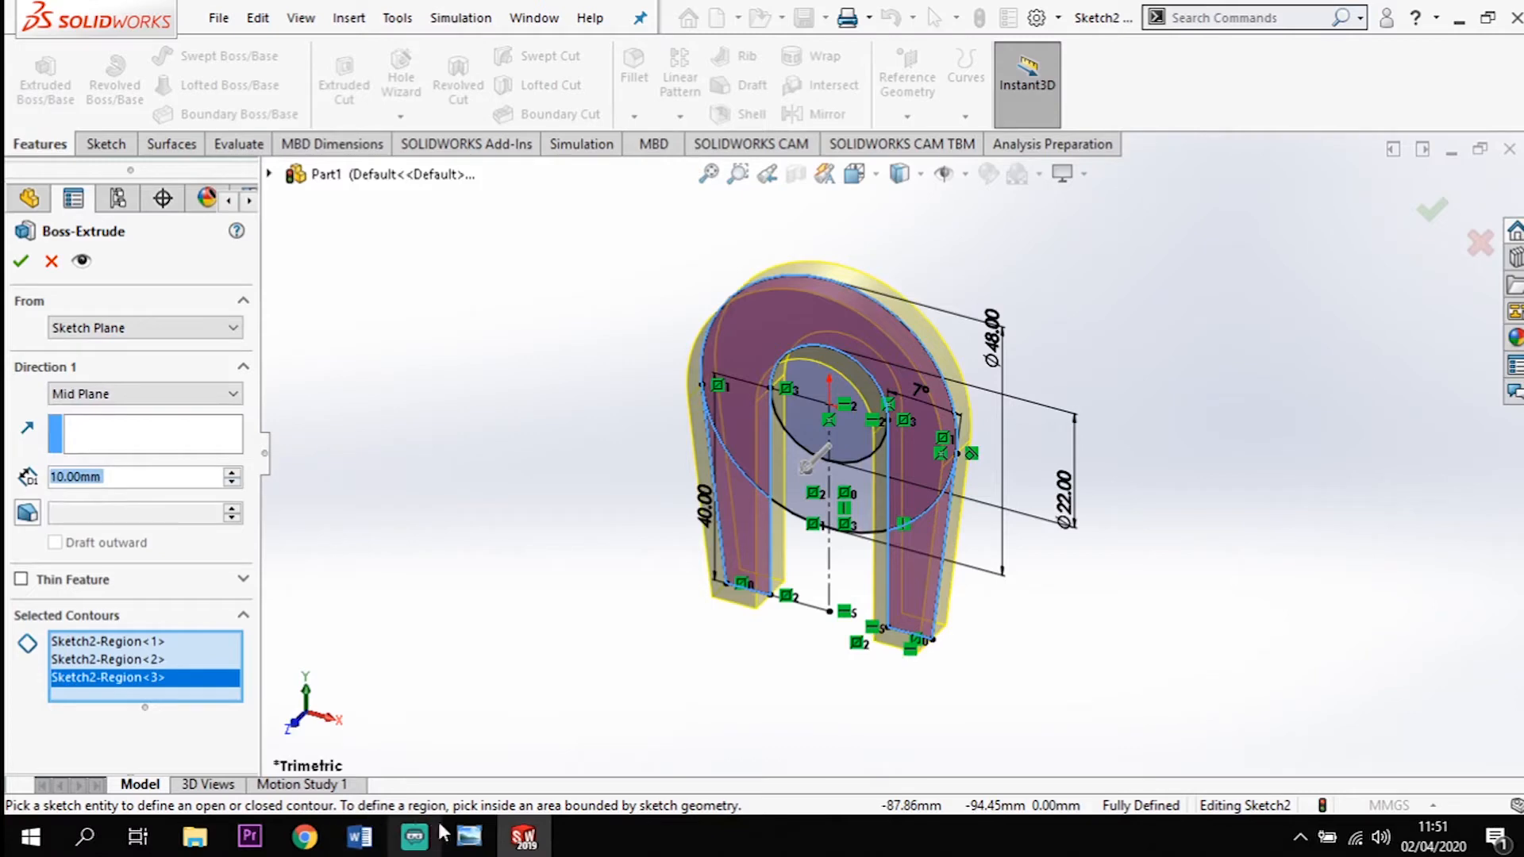
Review the full drawing in Windows Photo Viewer and return to SOLIDWORKS to finish the mid-plane extrusion at a depth of 30 mm
{"action": "left_click", "coordinate": [469, 838]}
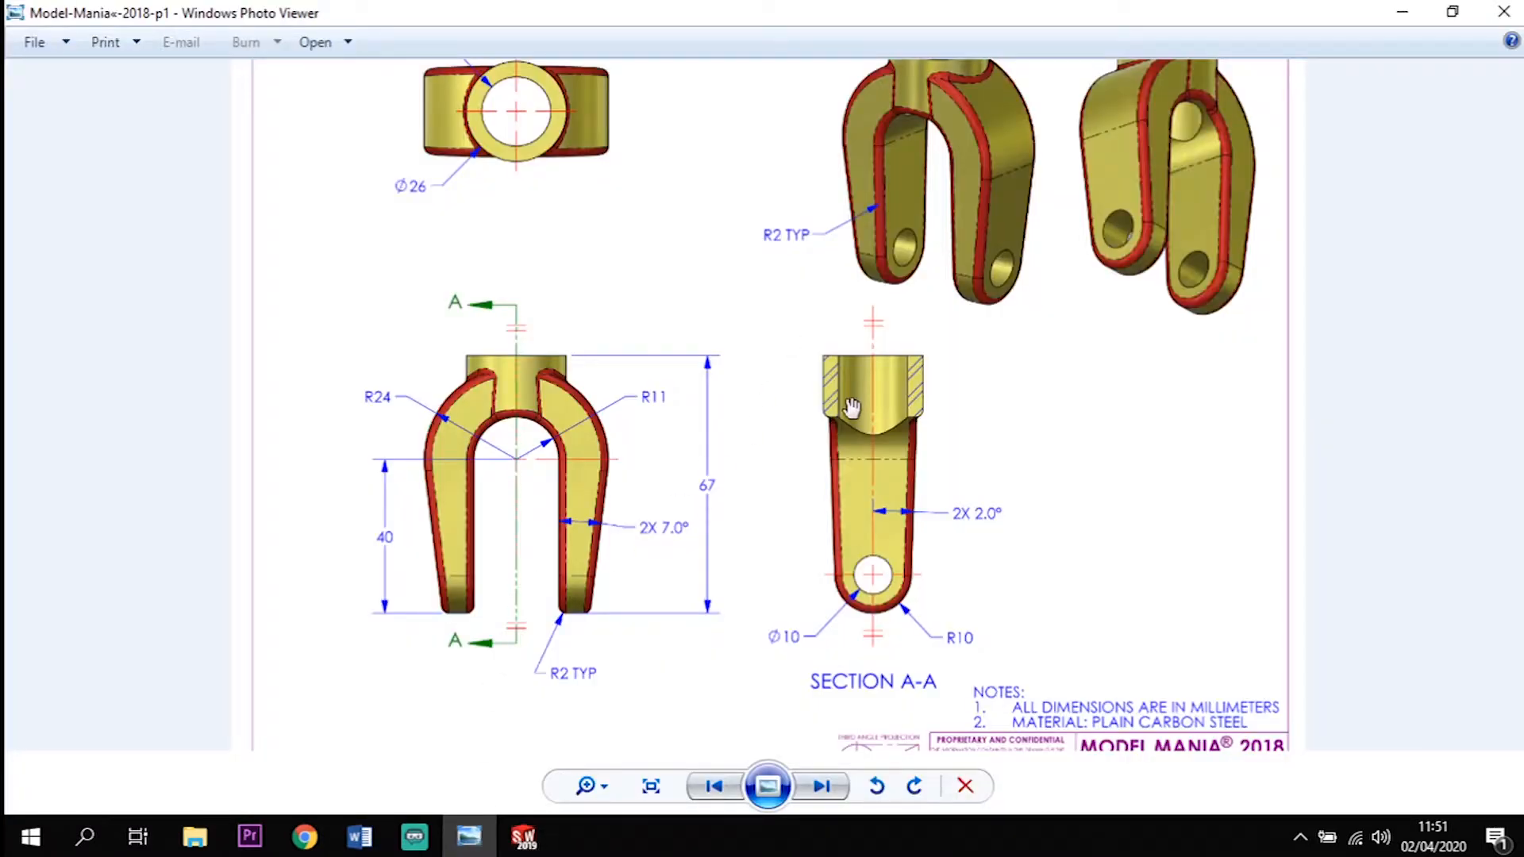
{"action": "scroll", "coordinate": [873, 493], "scroll_direction": "down", "scroll_amount": 4}
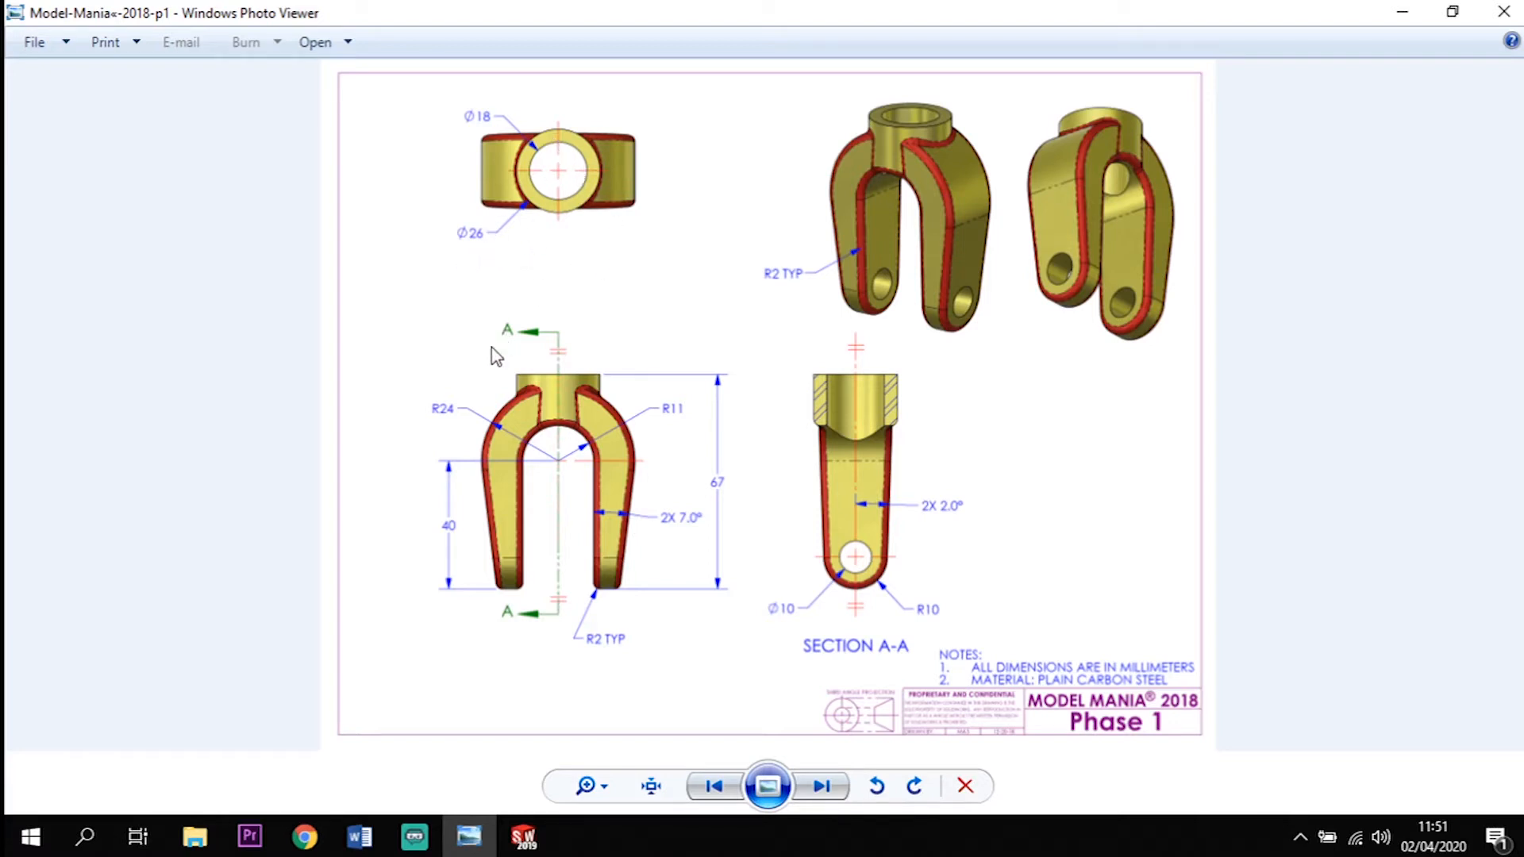
{"action": "mouse_move", "coordinate": [523, 850]}
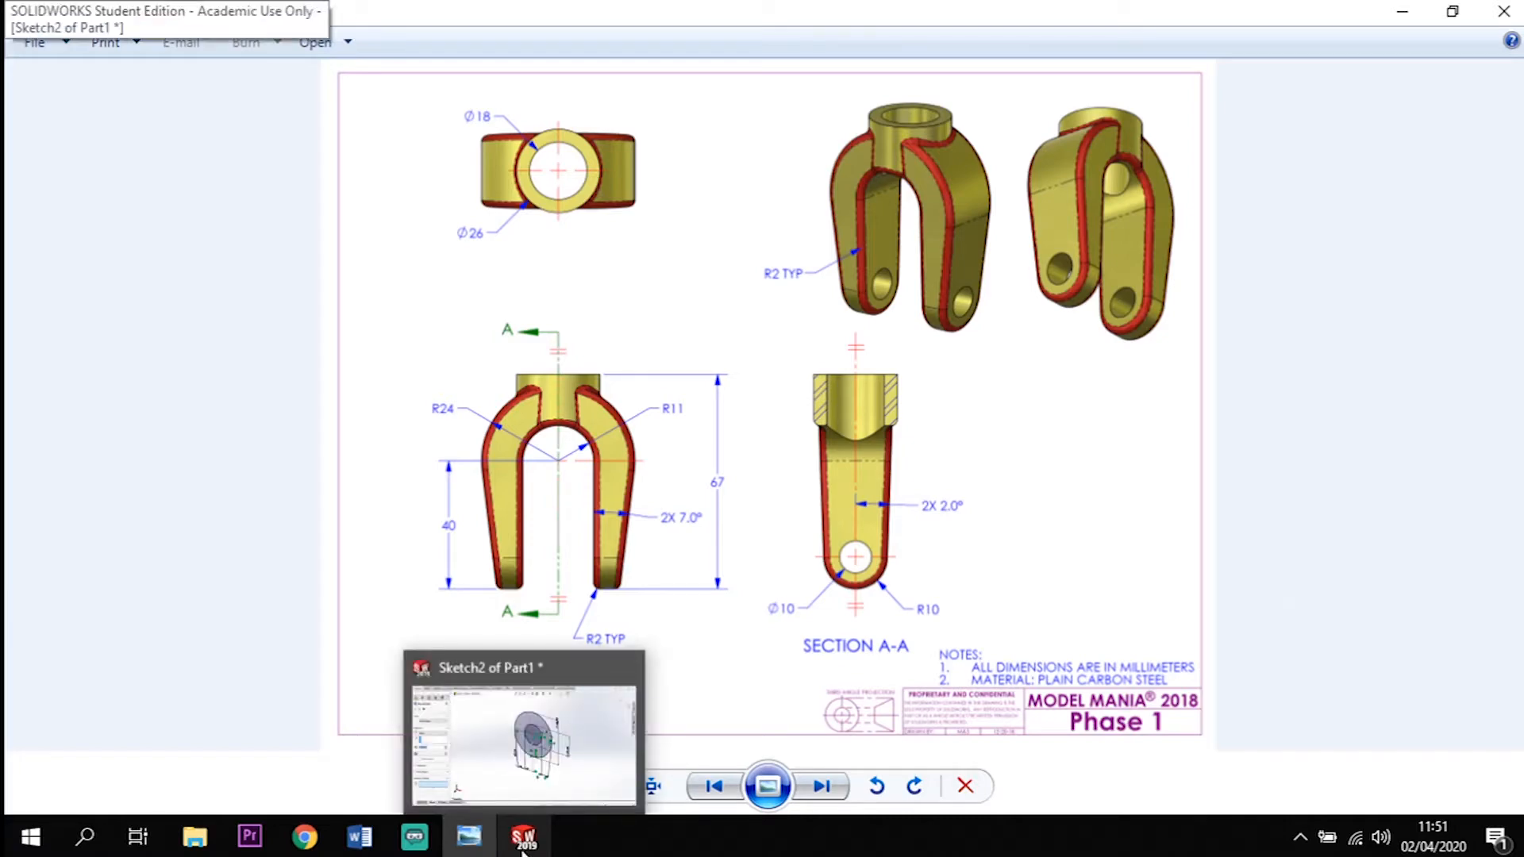
{"action": "left_click", "coordinate": [524, 846]}
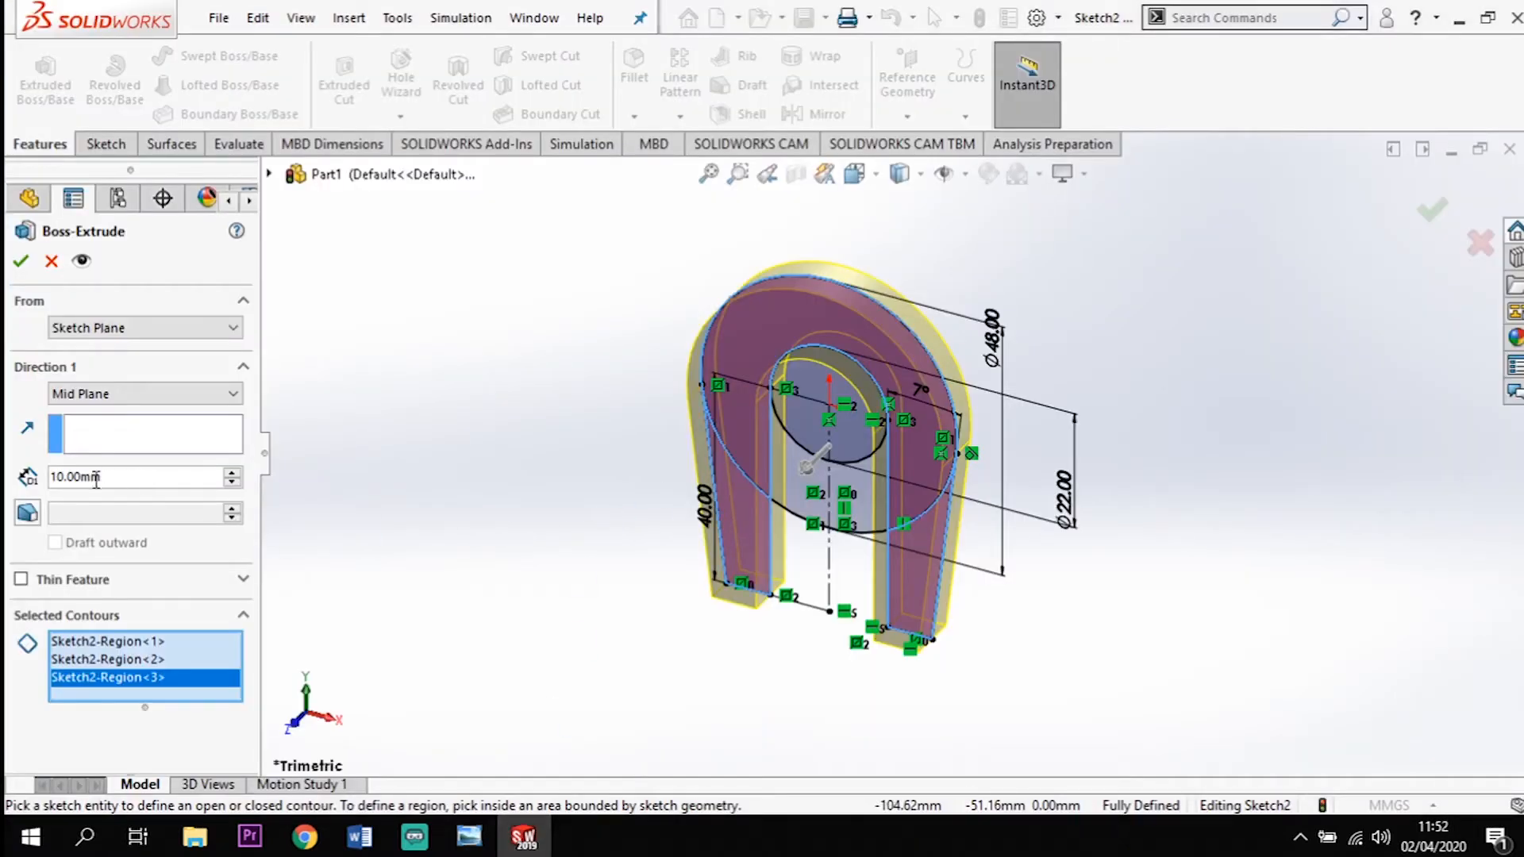
{"action": "type", "text": "30"}
{"action": "key", "text": "Return"}
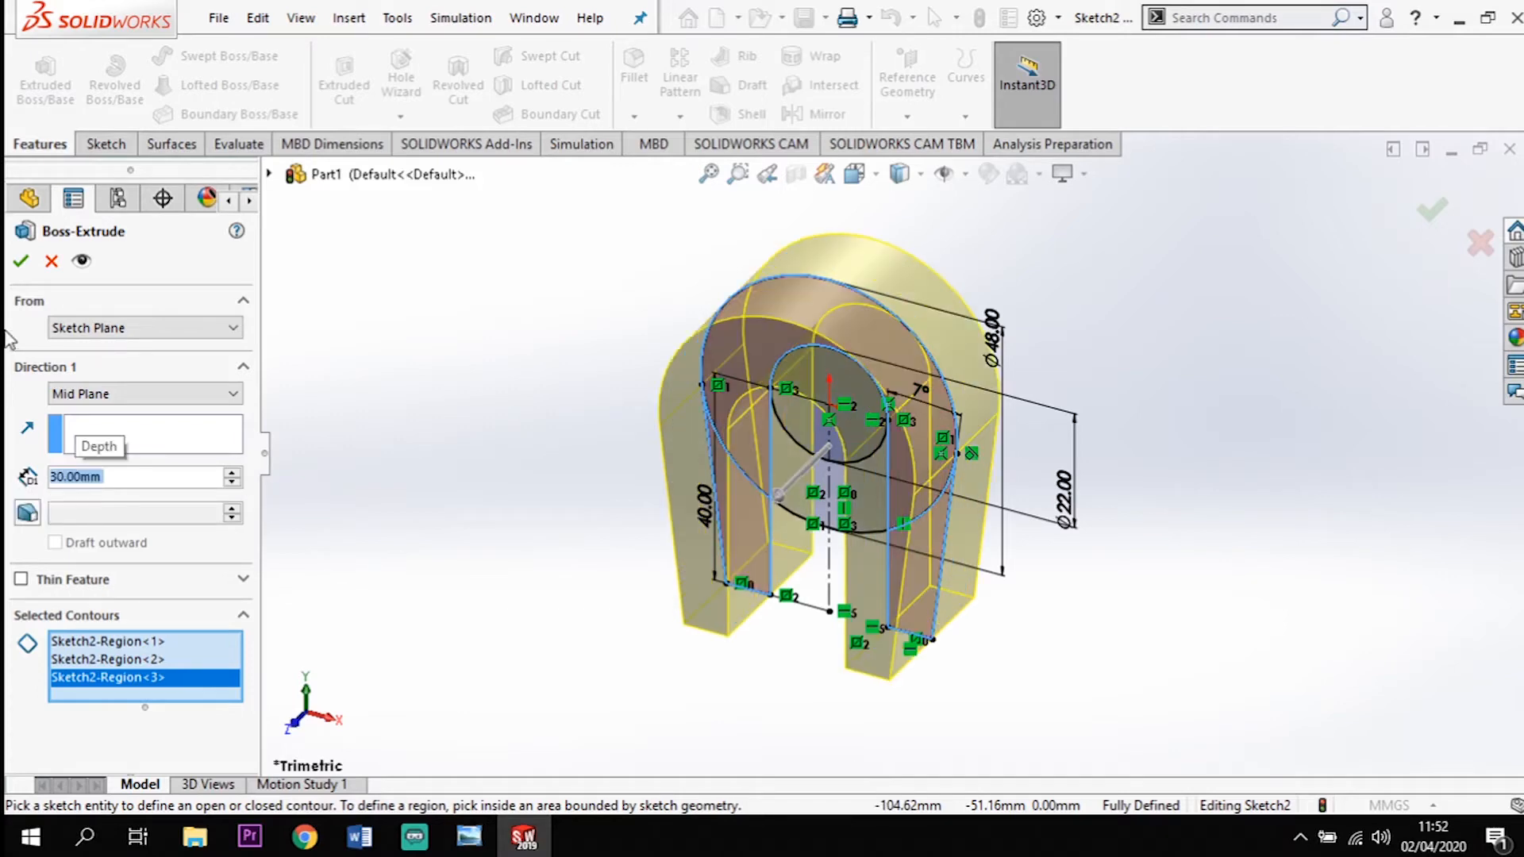
{"action": "left_click", "coordinate": [21, 260]}
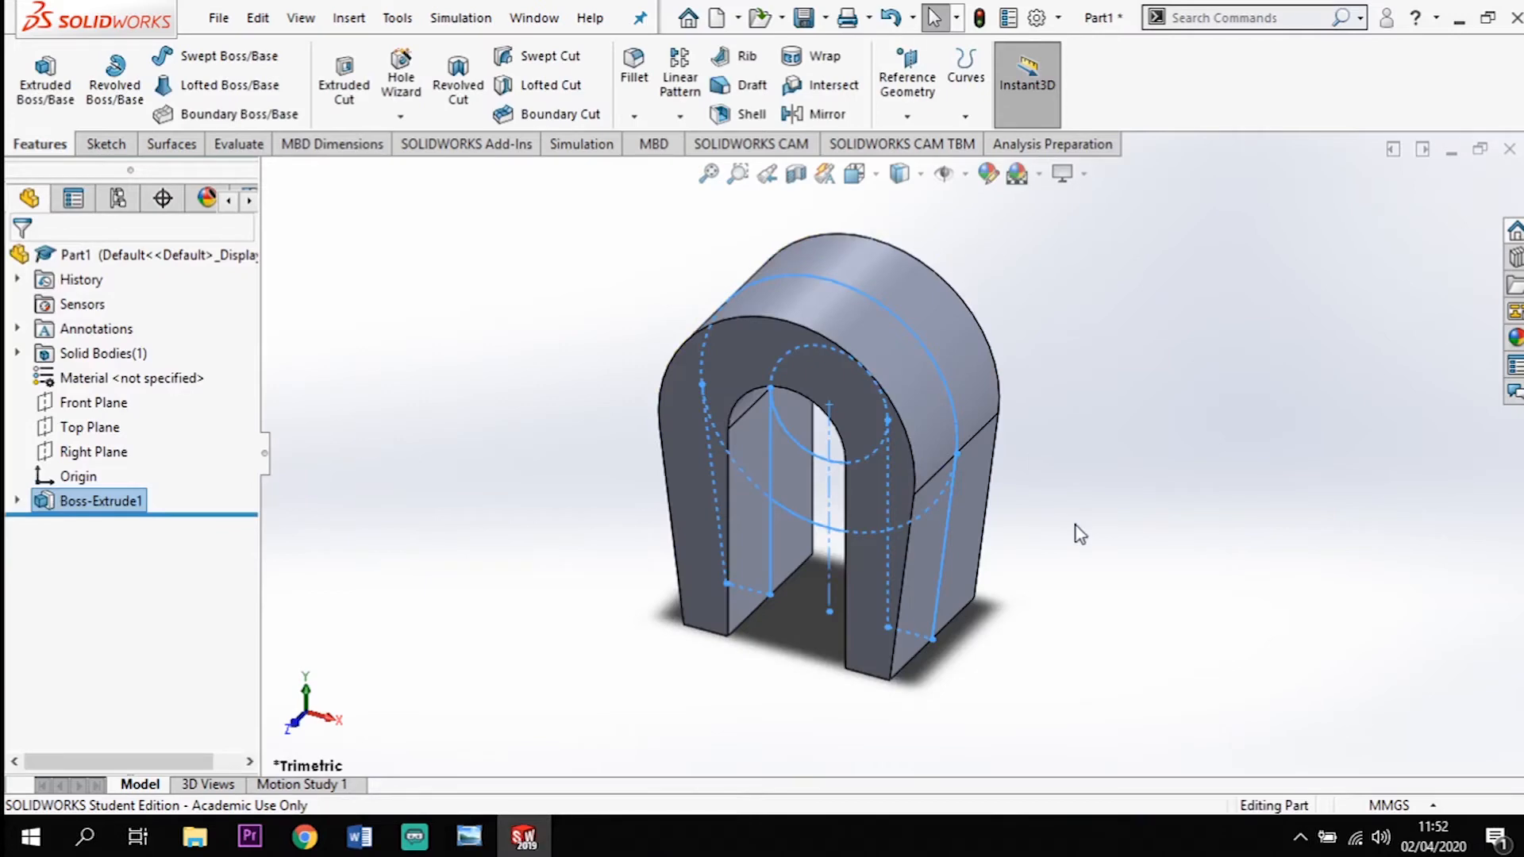
Start a new sketch on the Right Plane and switch to the Right view
{"action": "middle_click_drag", "start_coordinate": [1030, 614], "coordinate": [998, 589]}
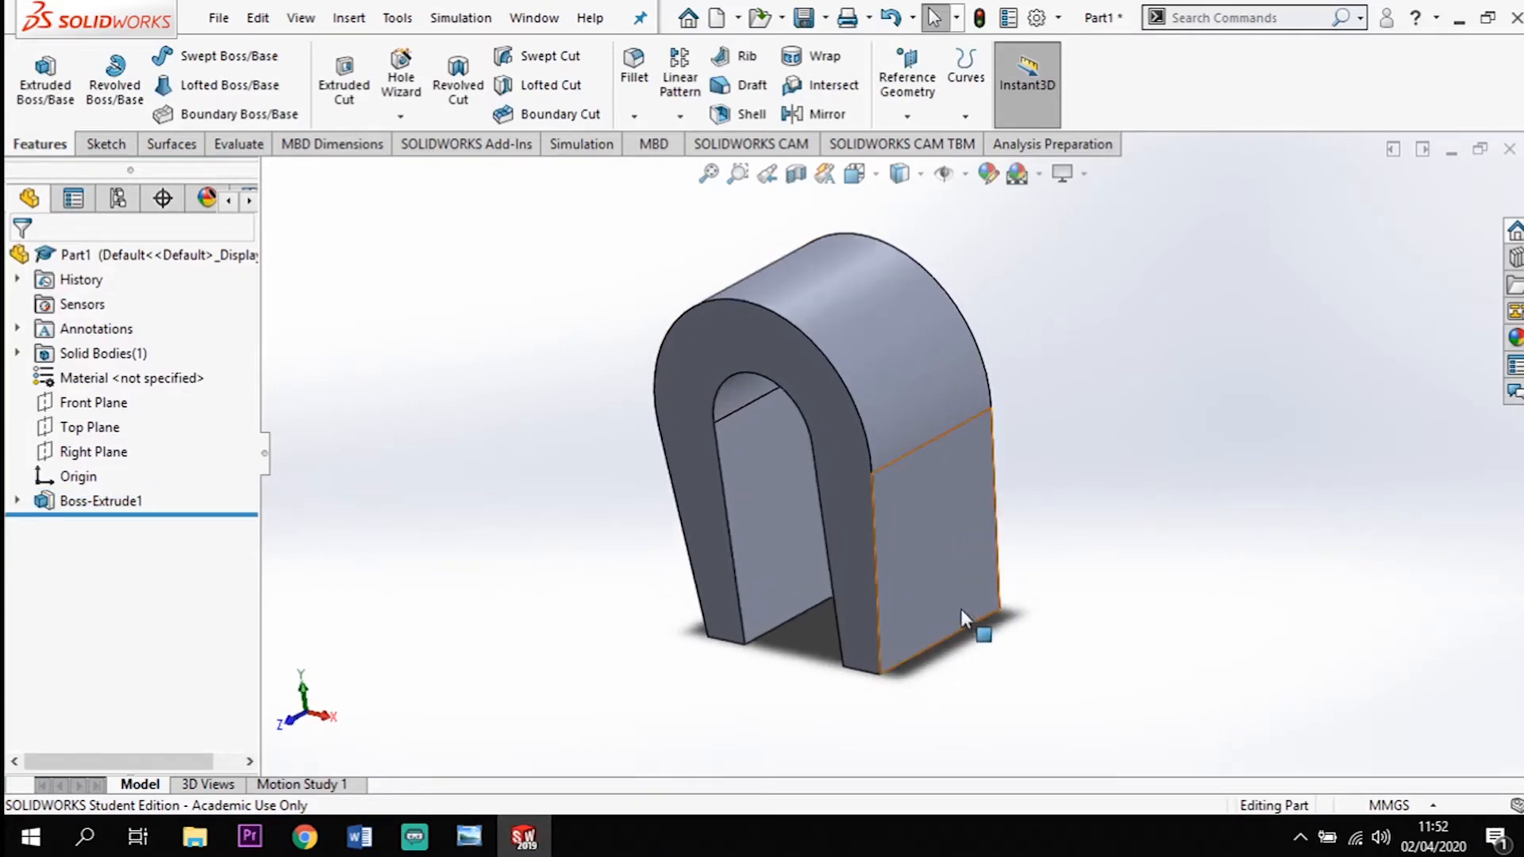
{"action": "middle_click_drag", "start_coordinate": [797, 674], "coordinate": [823, 465]}
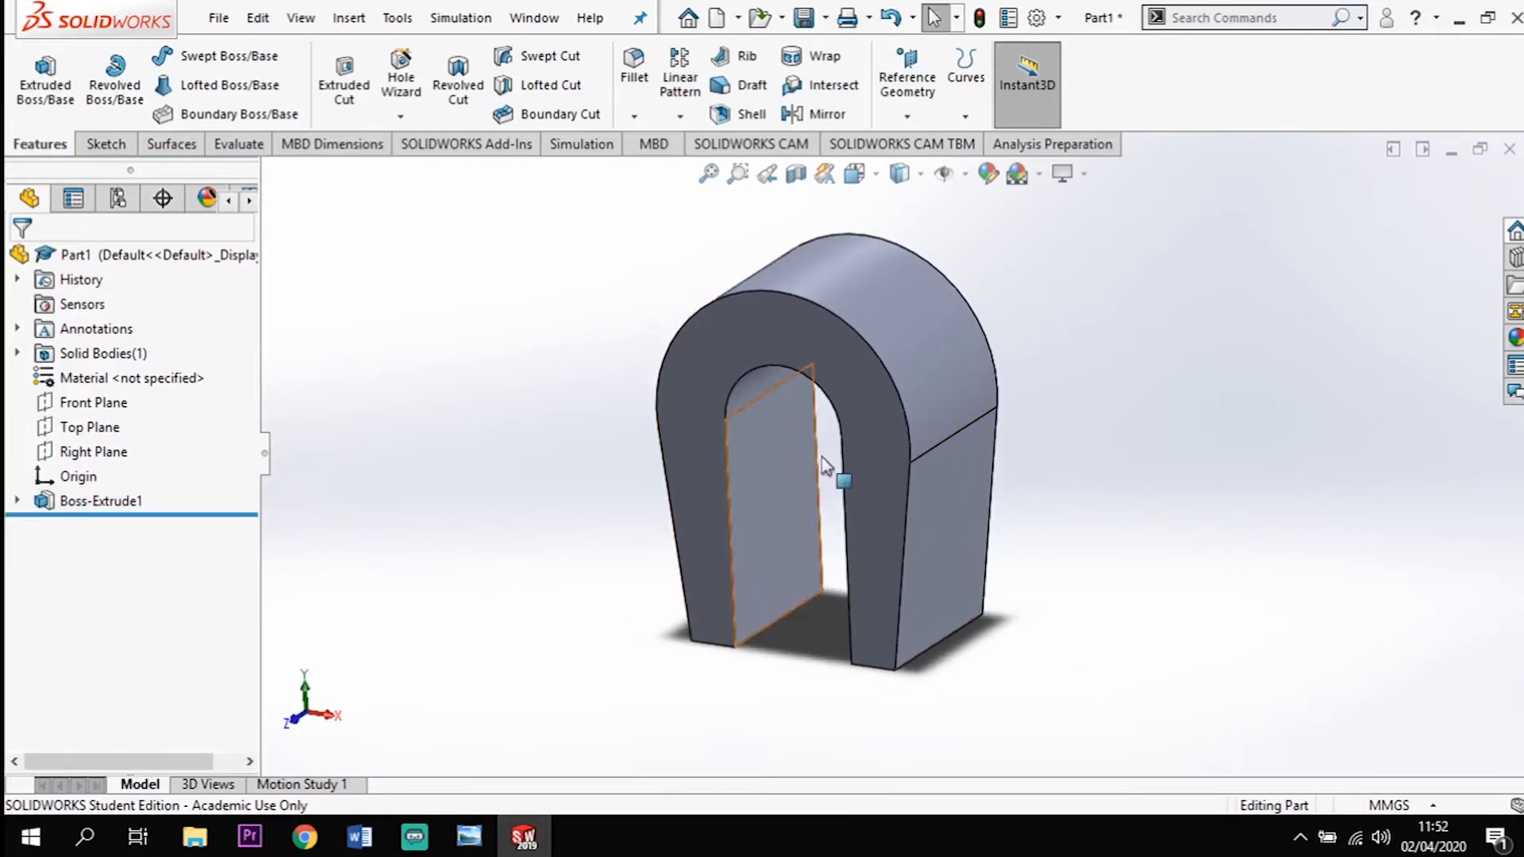
{"action": "left_click", "coordinate": [103, 459]}
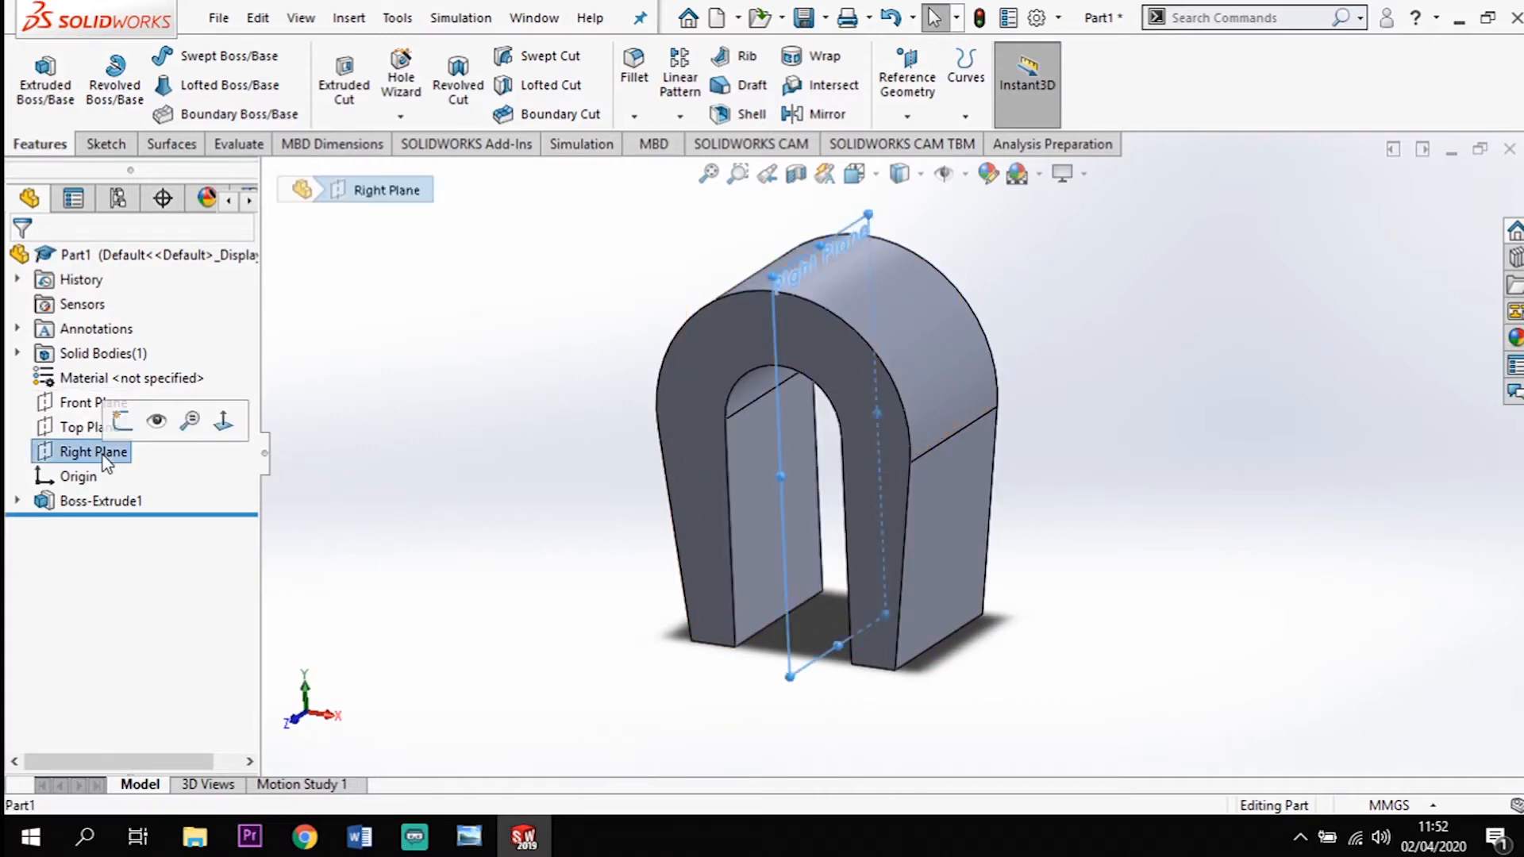
{"action": "left_click", "coordinate": [105, 144]}
{"action": "left_click", "coordinate": [30, 77]}
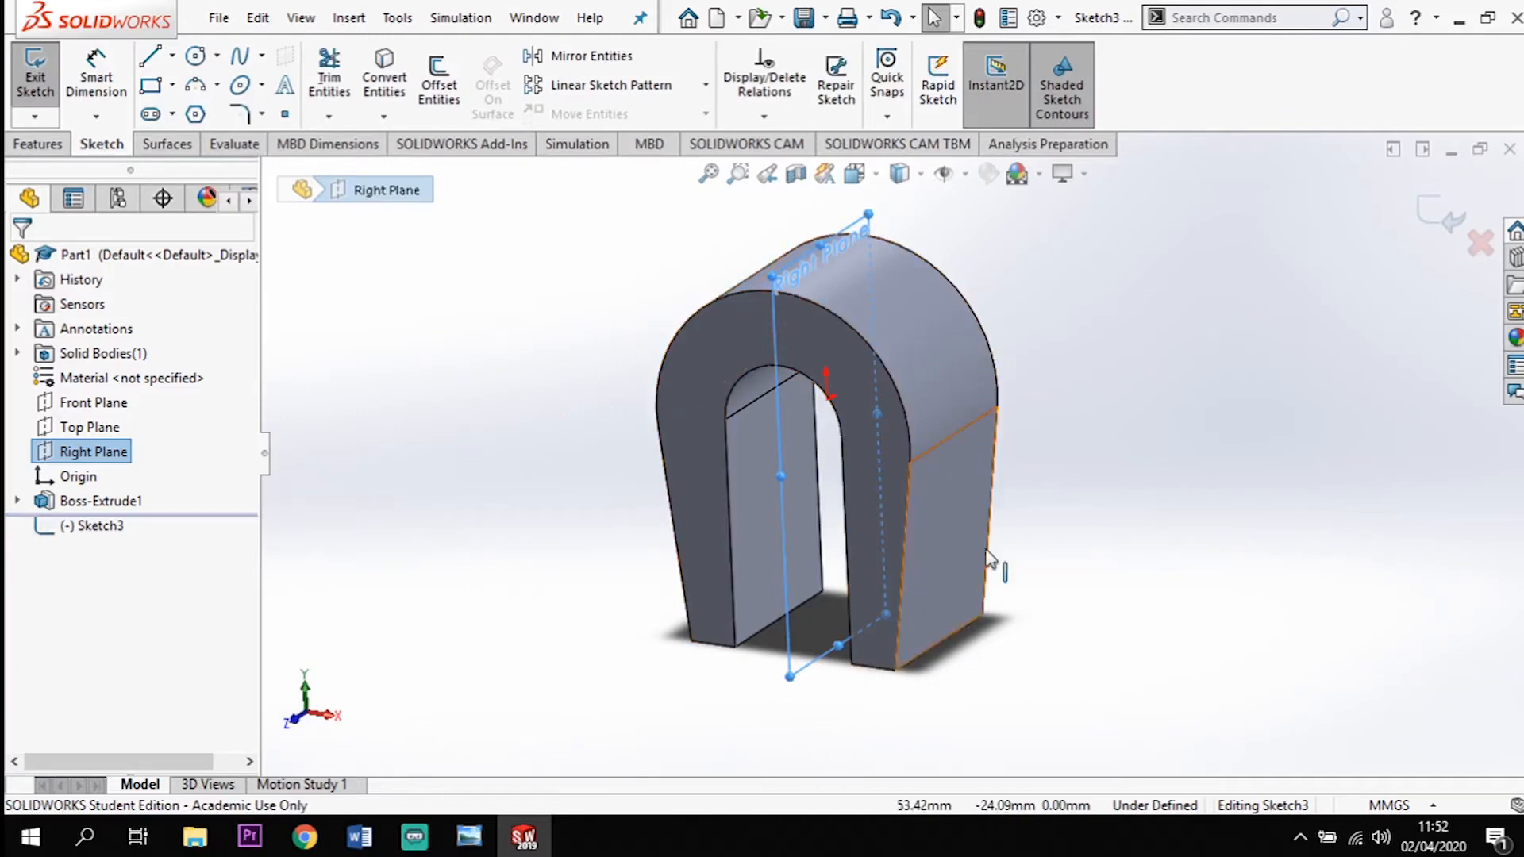
{"action": "key", "text": "space"}
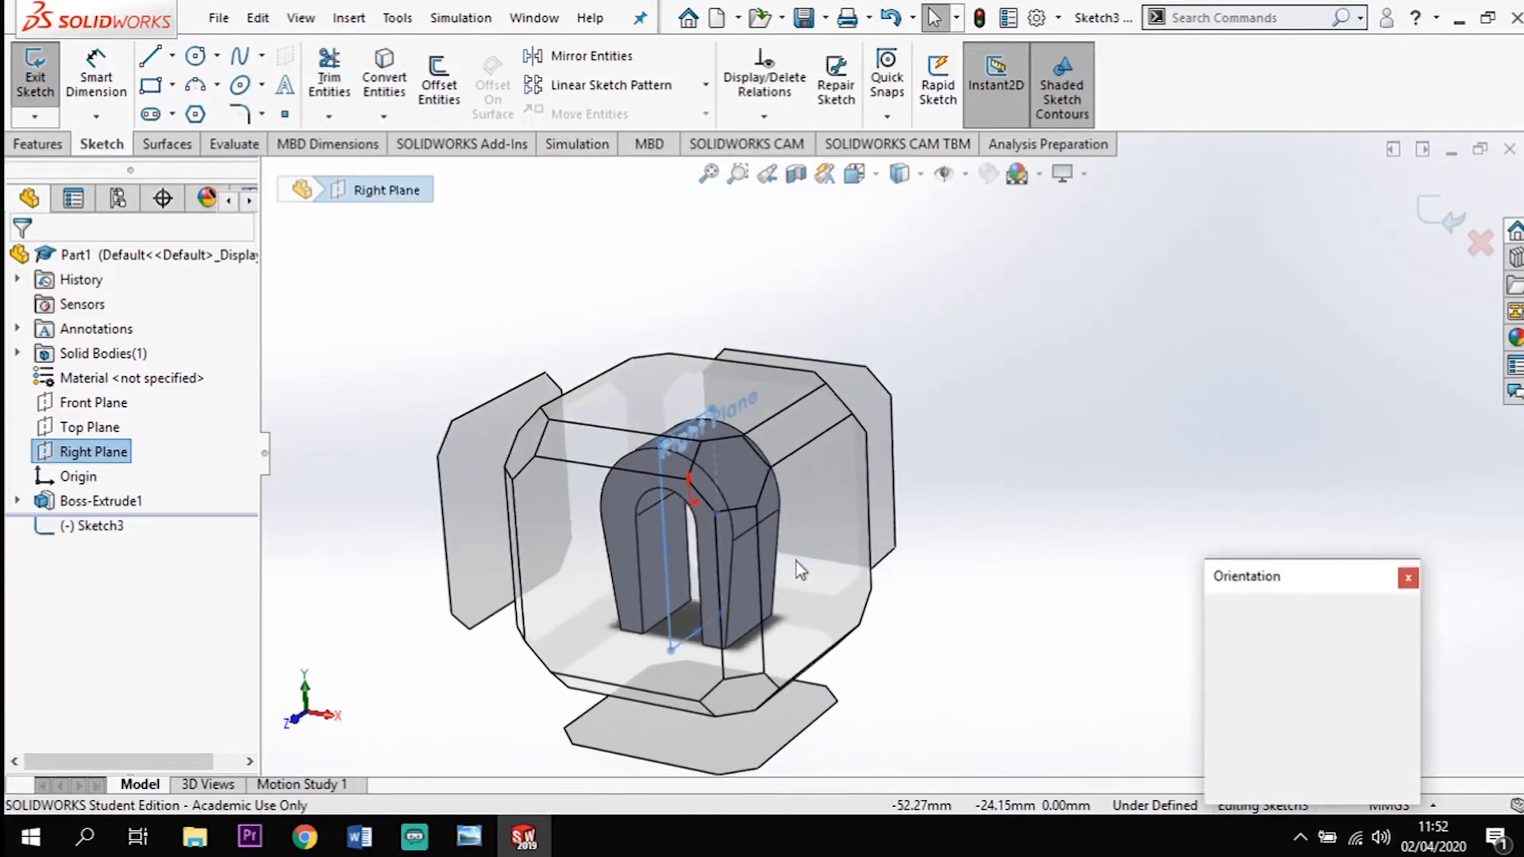
{"action": "left_click", "coordinate": [802, 559]}
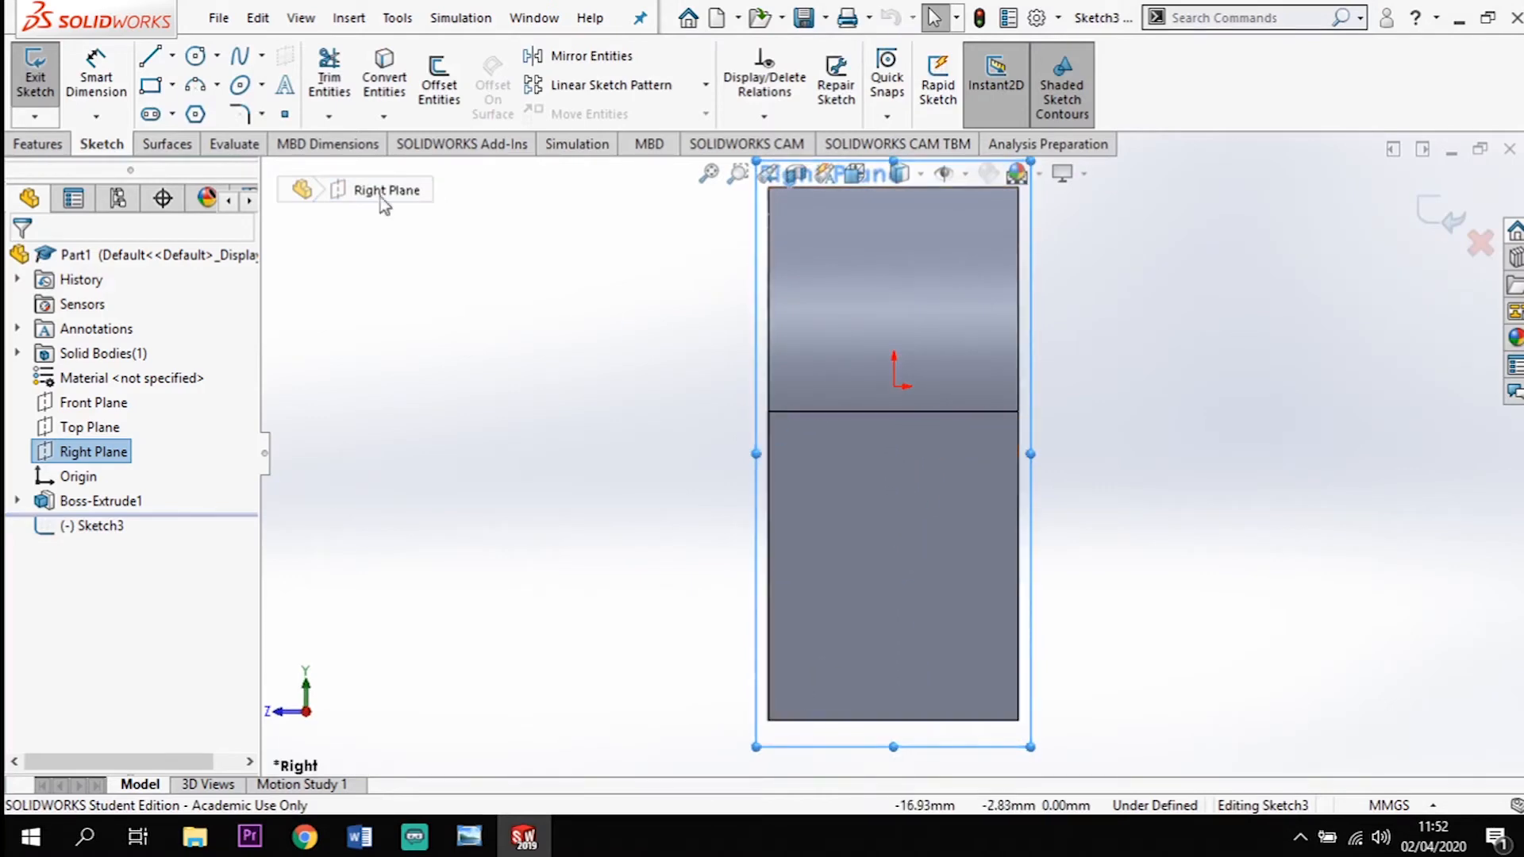
Draw a line about 55 mm long from the body's upper edge down toward the leg end, leaning inward
{"action": "left_click", "coordinate": [150, 55]}
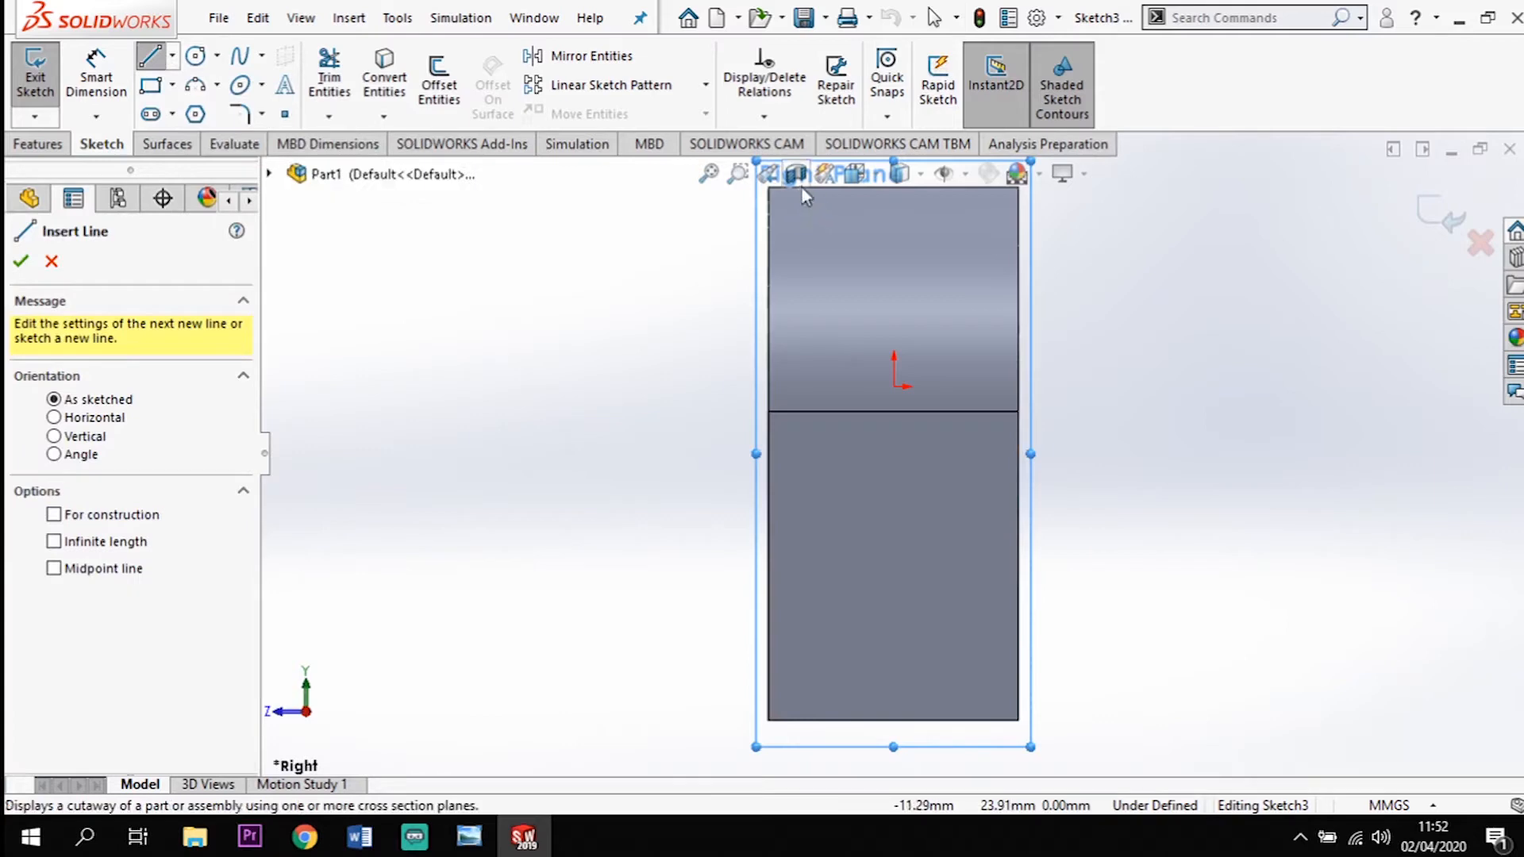
{"action": "key", "text": "z"}
{"action": "scroll", "coordinate": [832, 284], "scroll_direction": "down", "scroll_amount": 2}
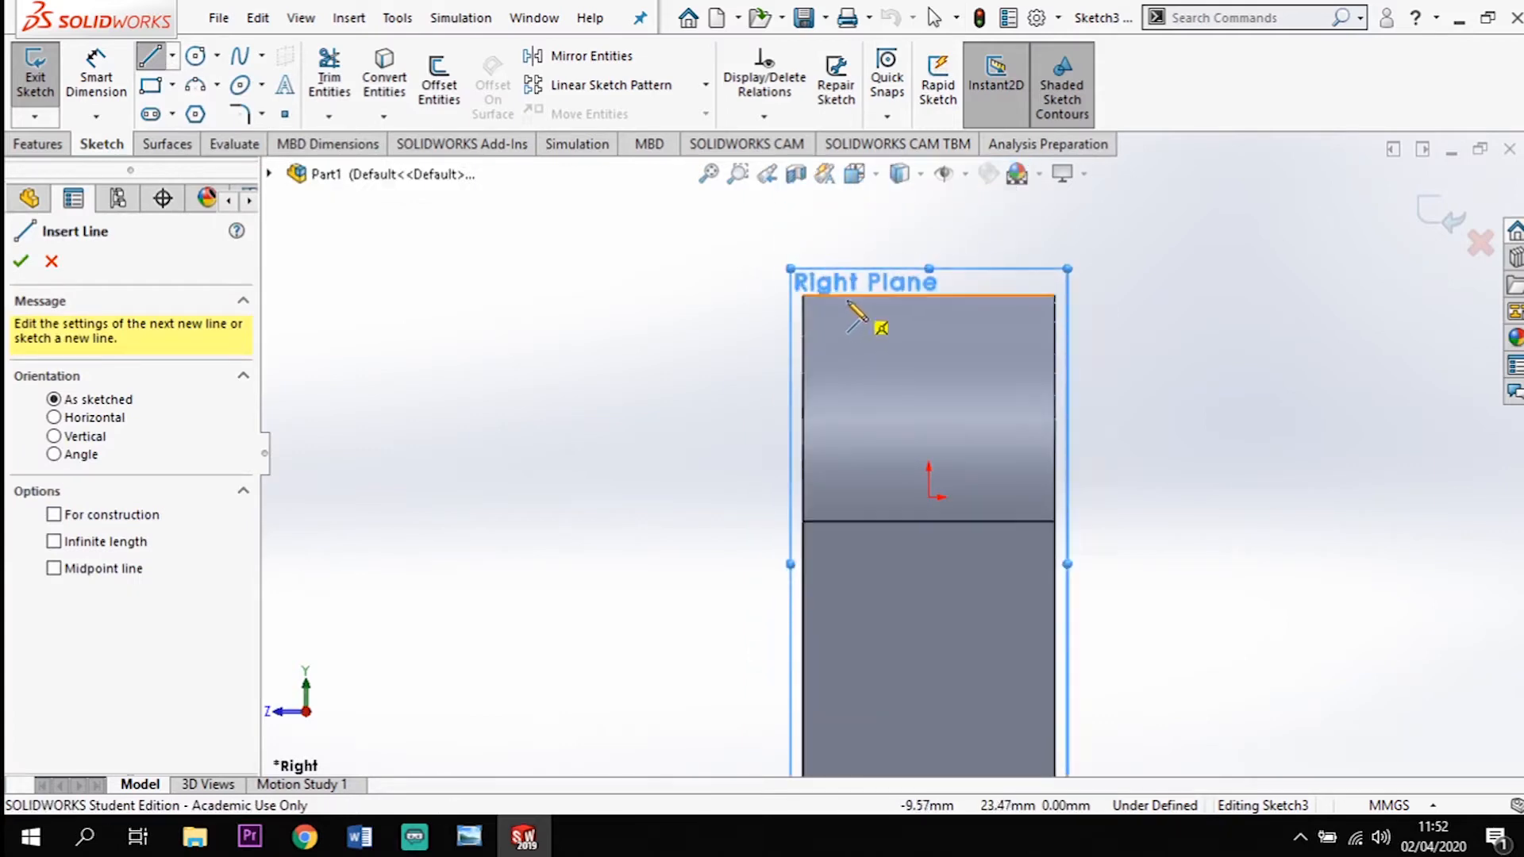
{"action": "left_click", "coordinate": [836, 297]}
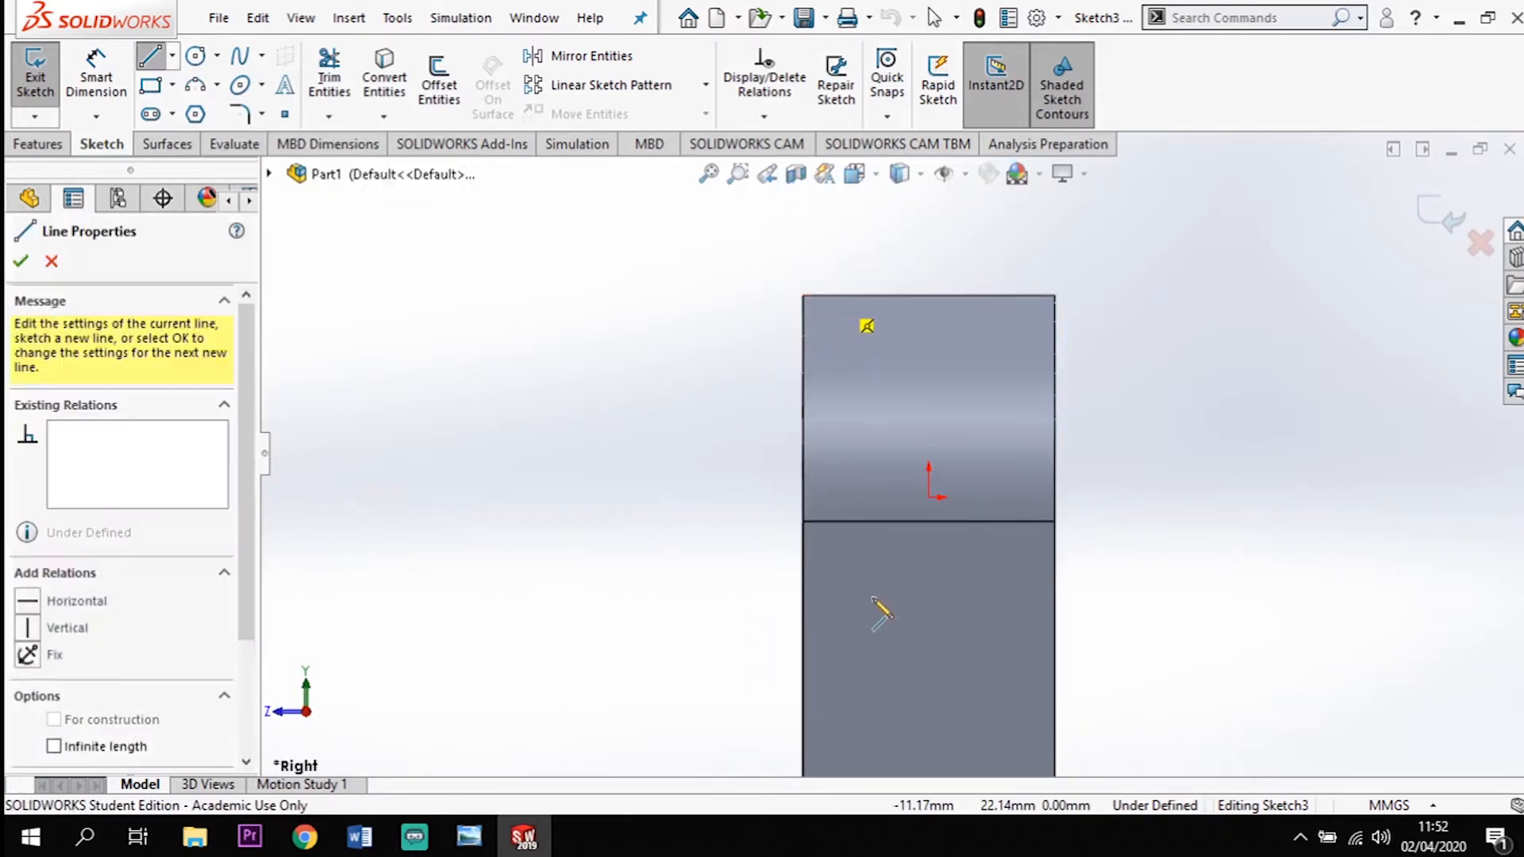
{"action": "scroll", "coordinate": [893, 456], "scroll_direction": "up", "scroll_amount": 2}
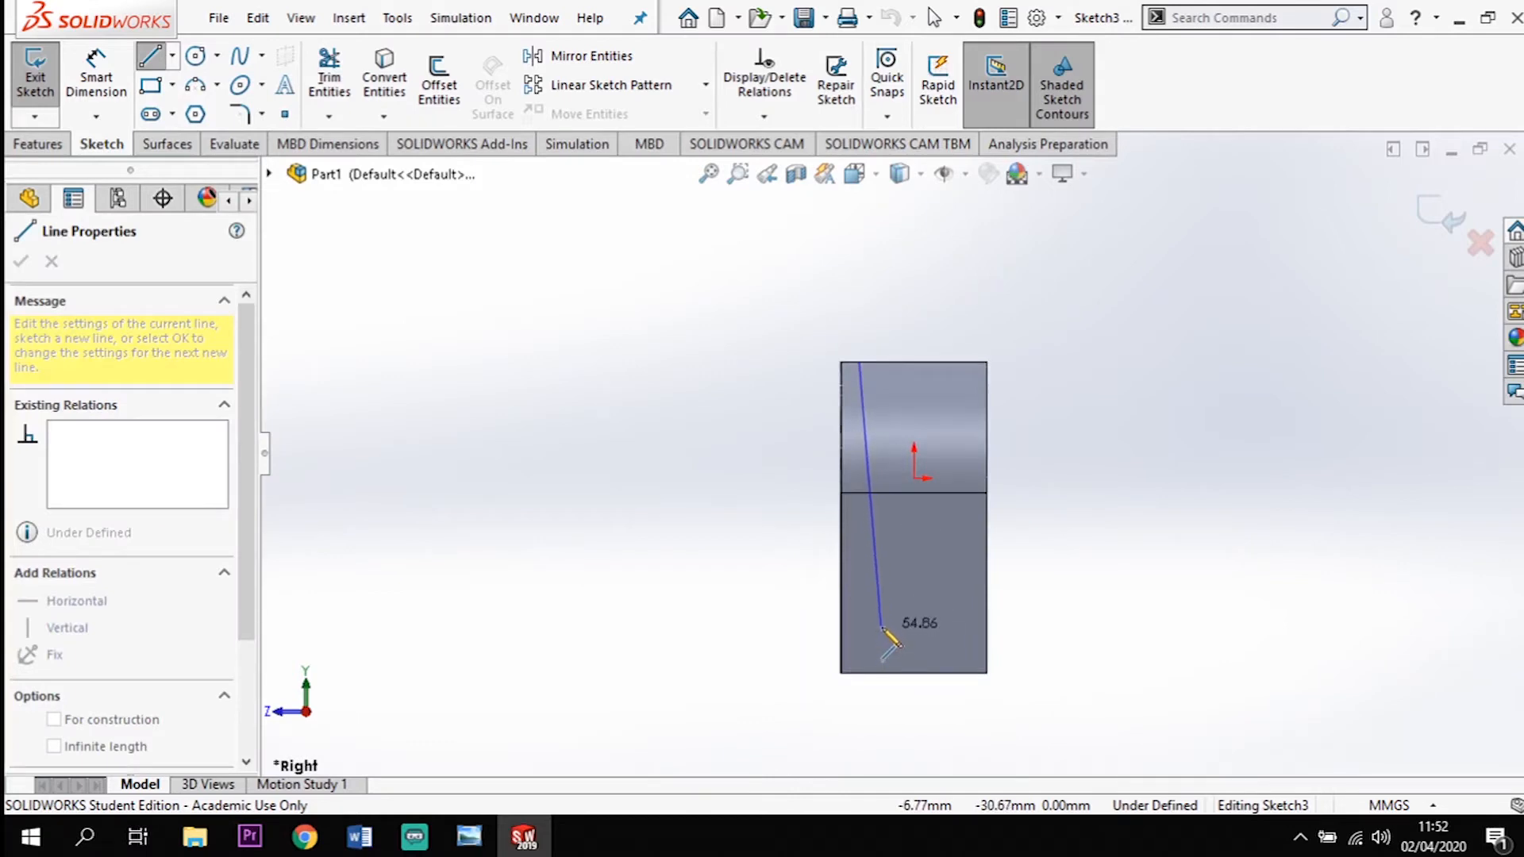
{"action": "left_click", "coordinate": [883, 631]}
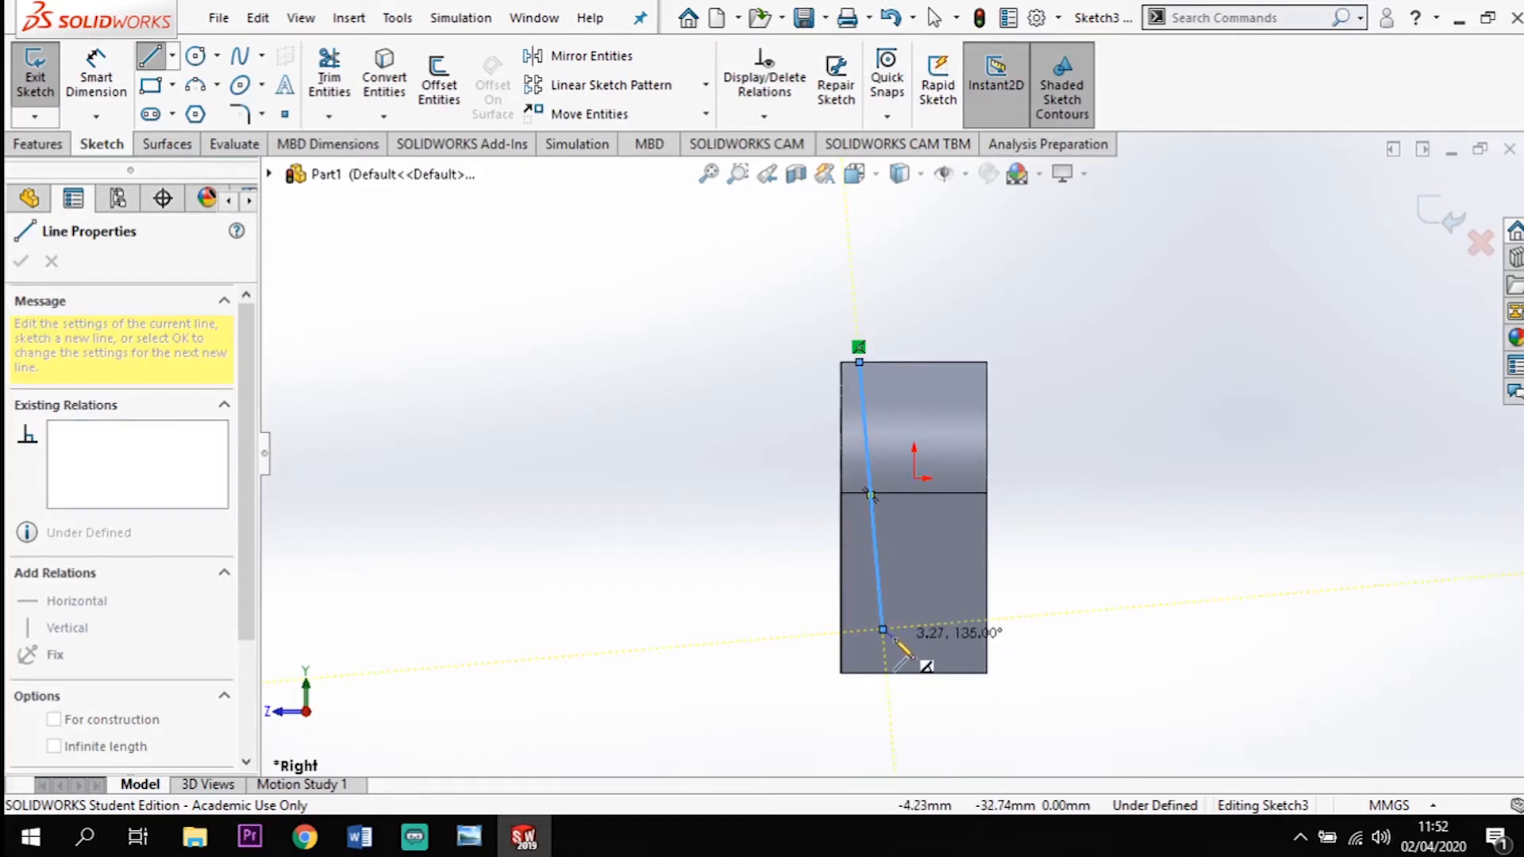
{"action": "key", "text": "Escape"}
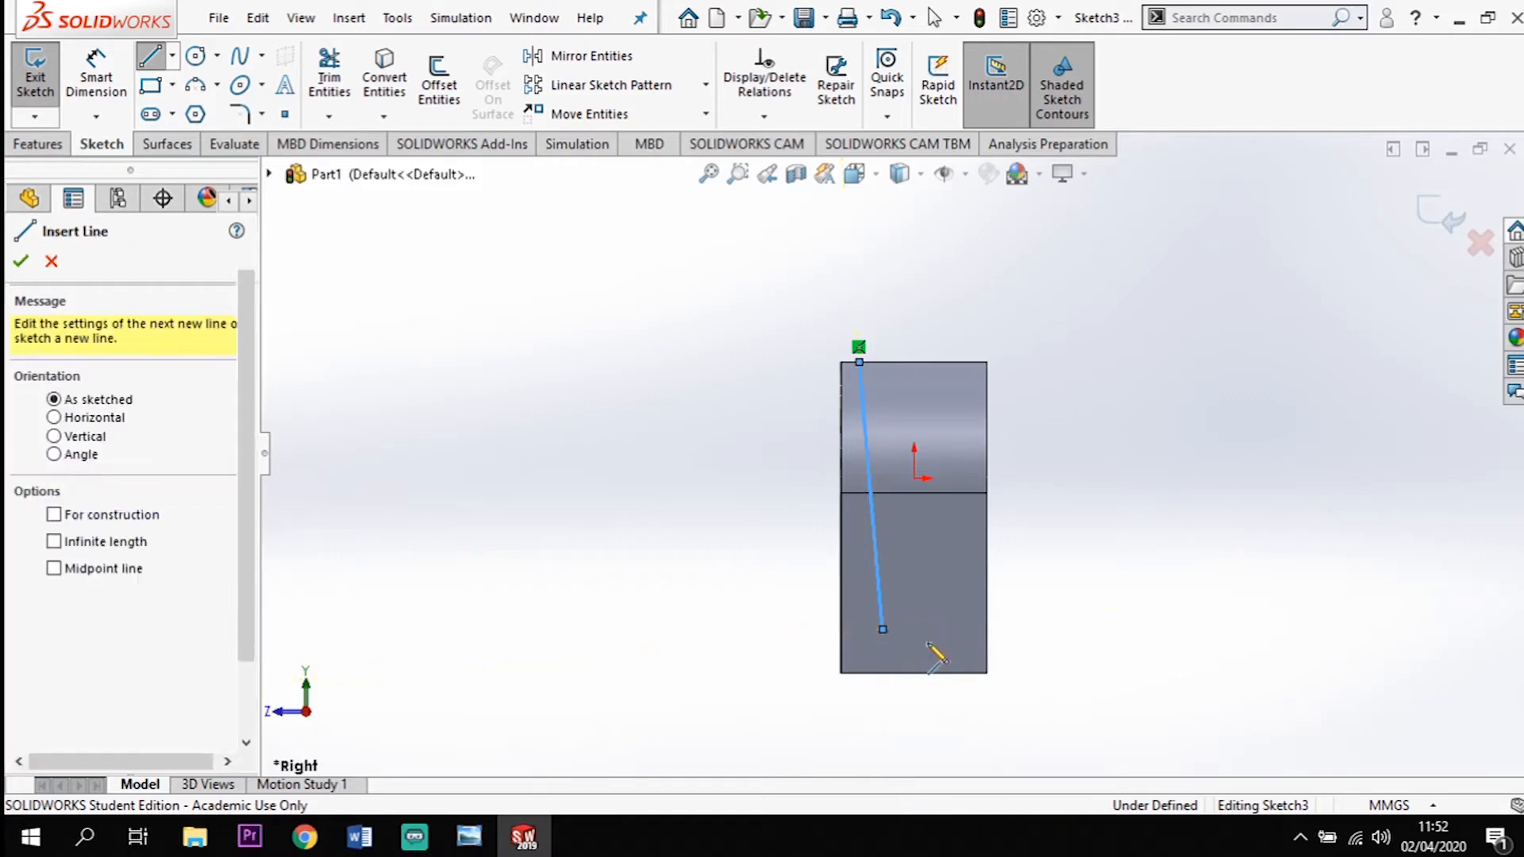
{"action": "key", "text": "Escape"}
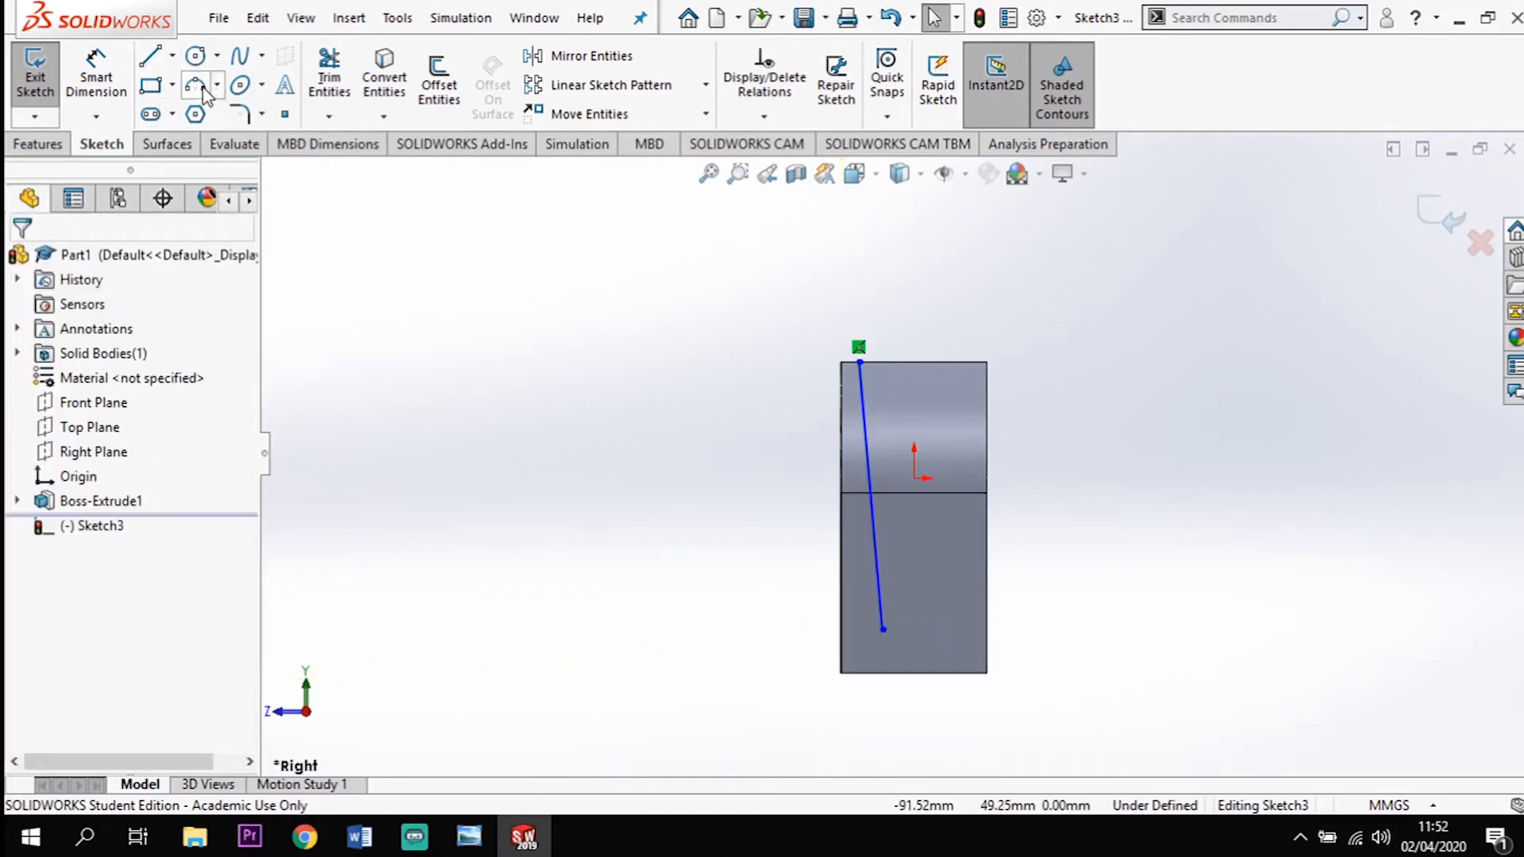
Draw a three-point arc of about 5.9 mm radius from the slanted line's lower end, bulging toward the leg end
{"action": "left_click", "coordinate": [883, 629]}
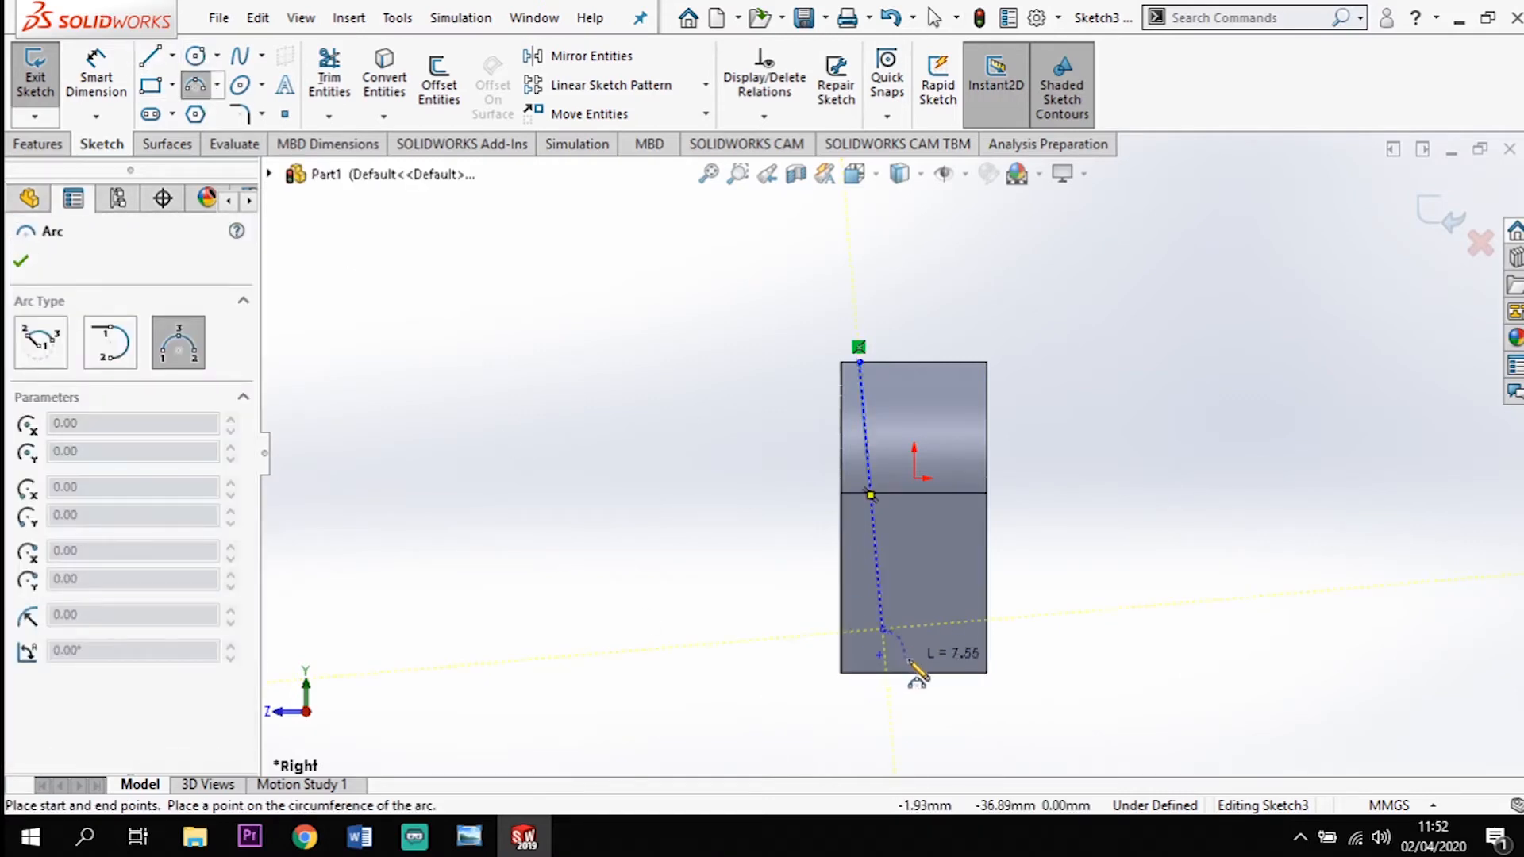
{"action": "left_click", "coordinate": [940, 630]}
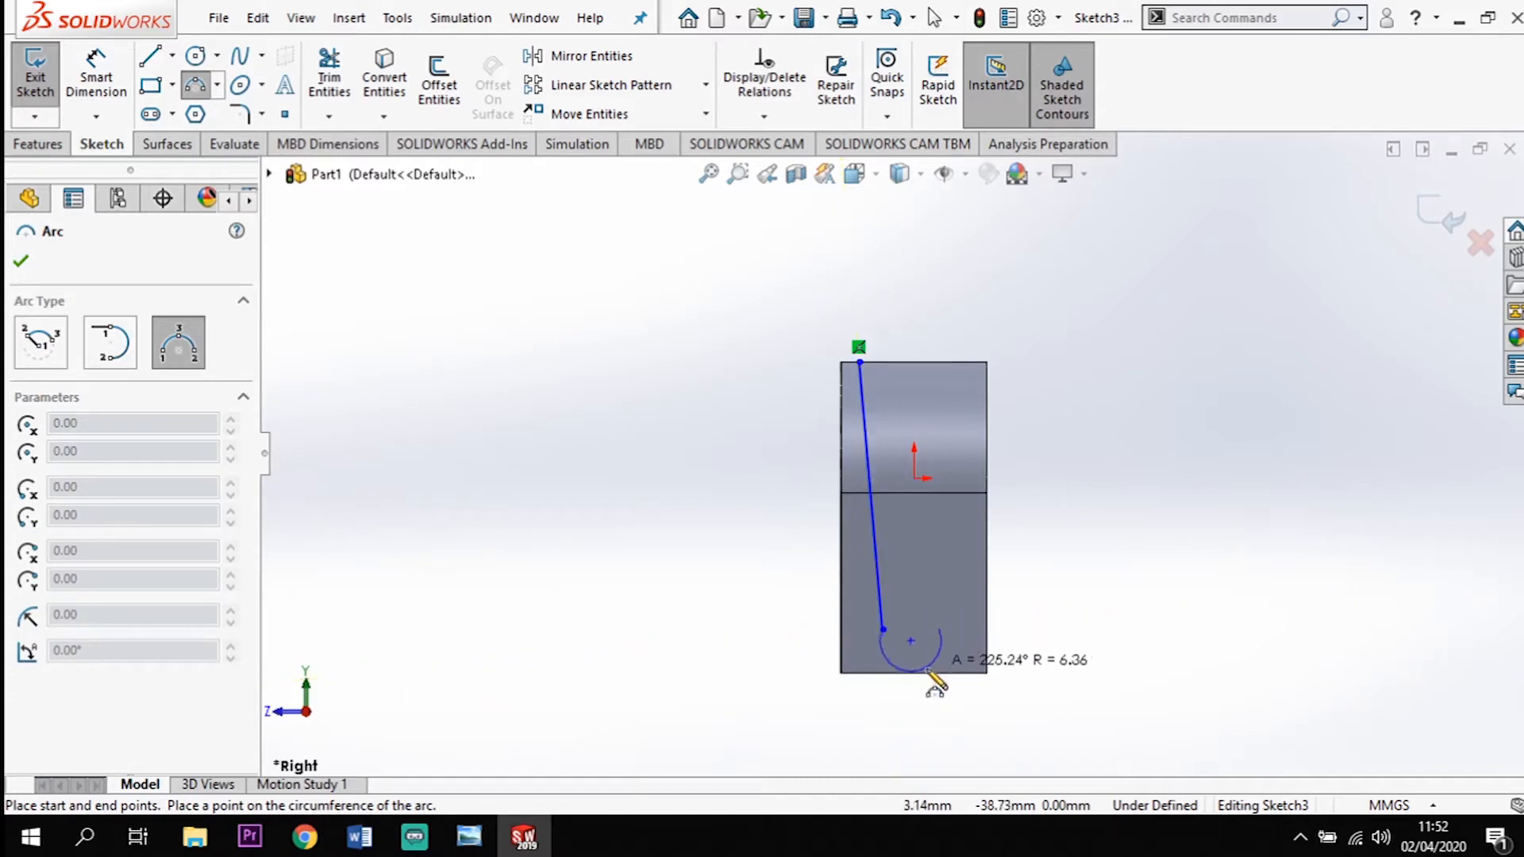
{"action": "left_click", "coordinate": [937, 659]}
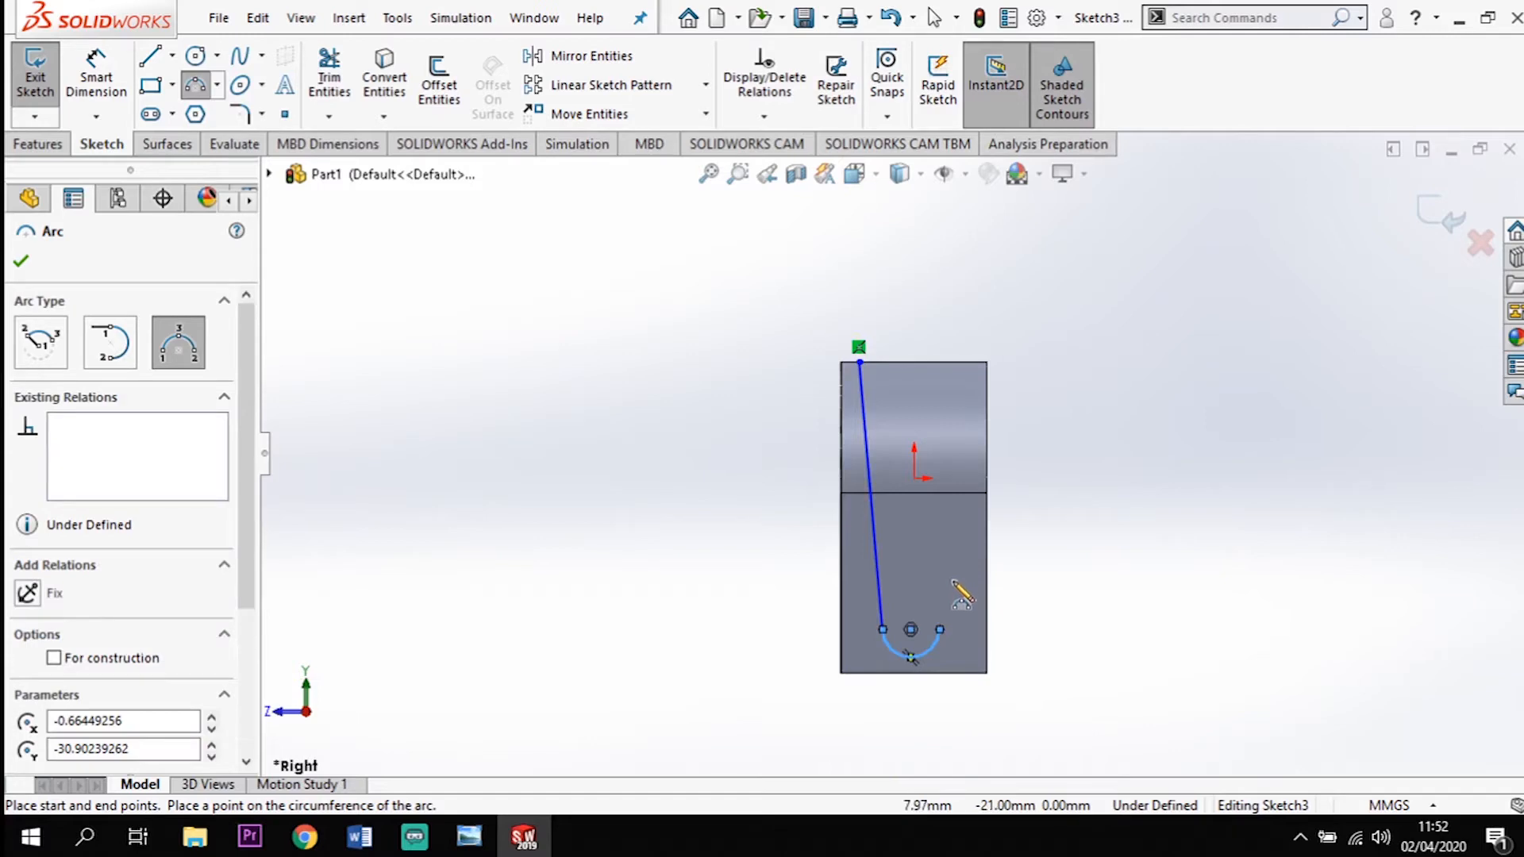
{"action": "key", "text": "Escape"}
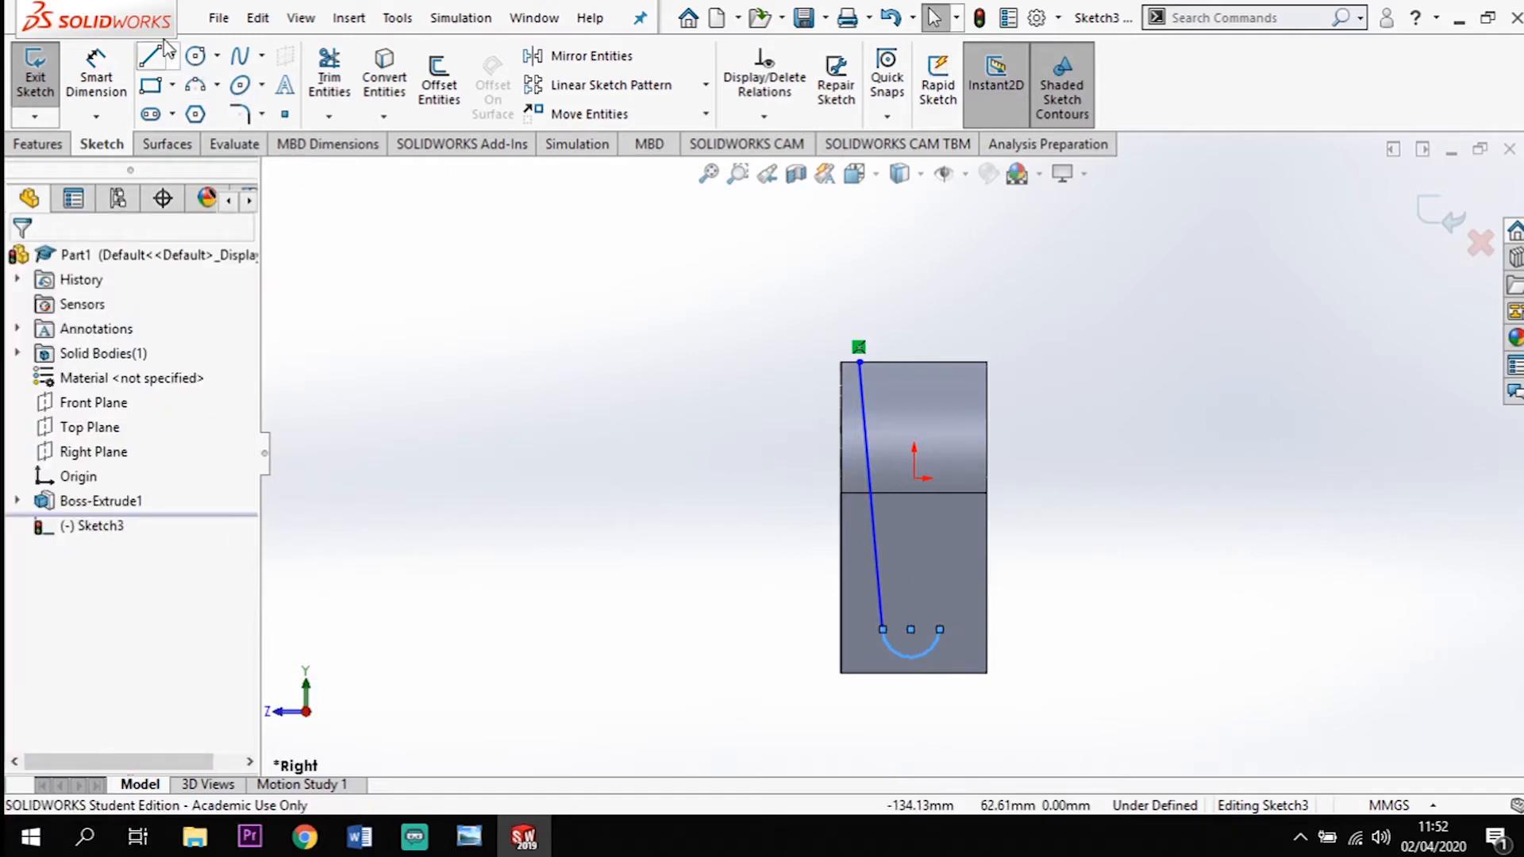
Draw a line from the arc's free end up to the body's upper edge, leaning outward
{"action": "left_click", "coordinate": [151, 58]}
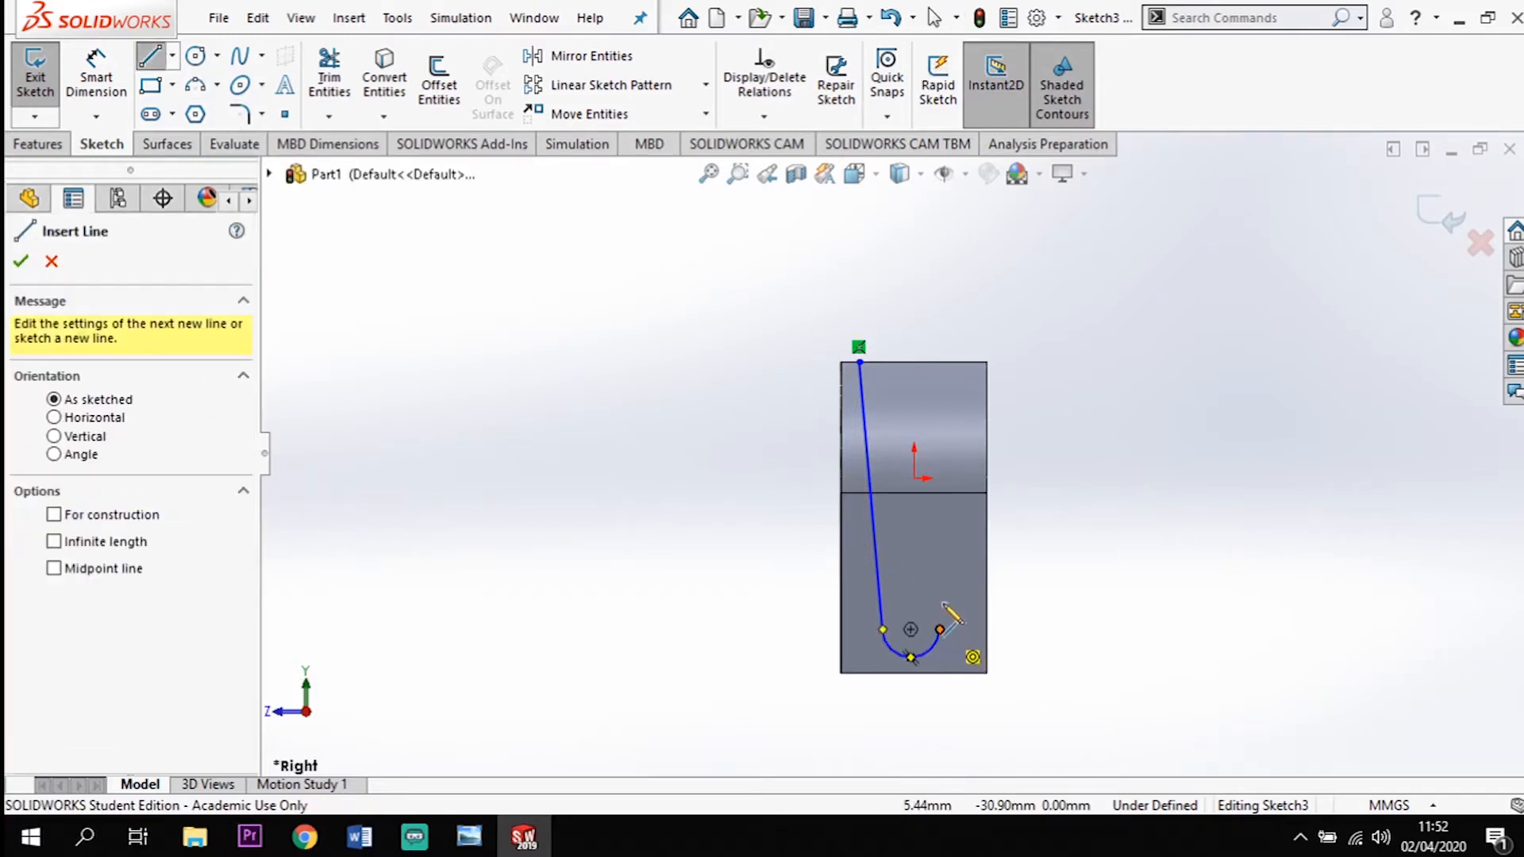
{"action": "left_click", "coordinate": [939, 629]}
{"action": "left_click", "coordinate": [971, 363]}
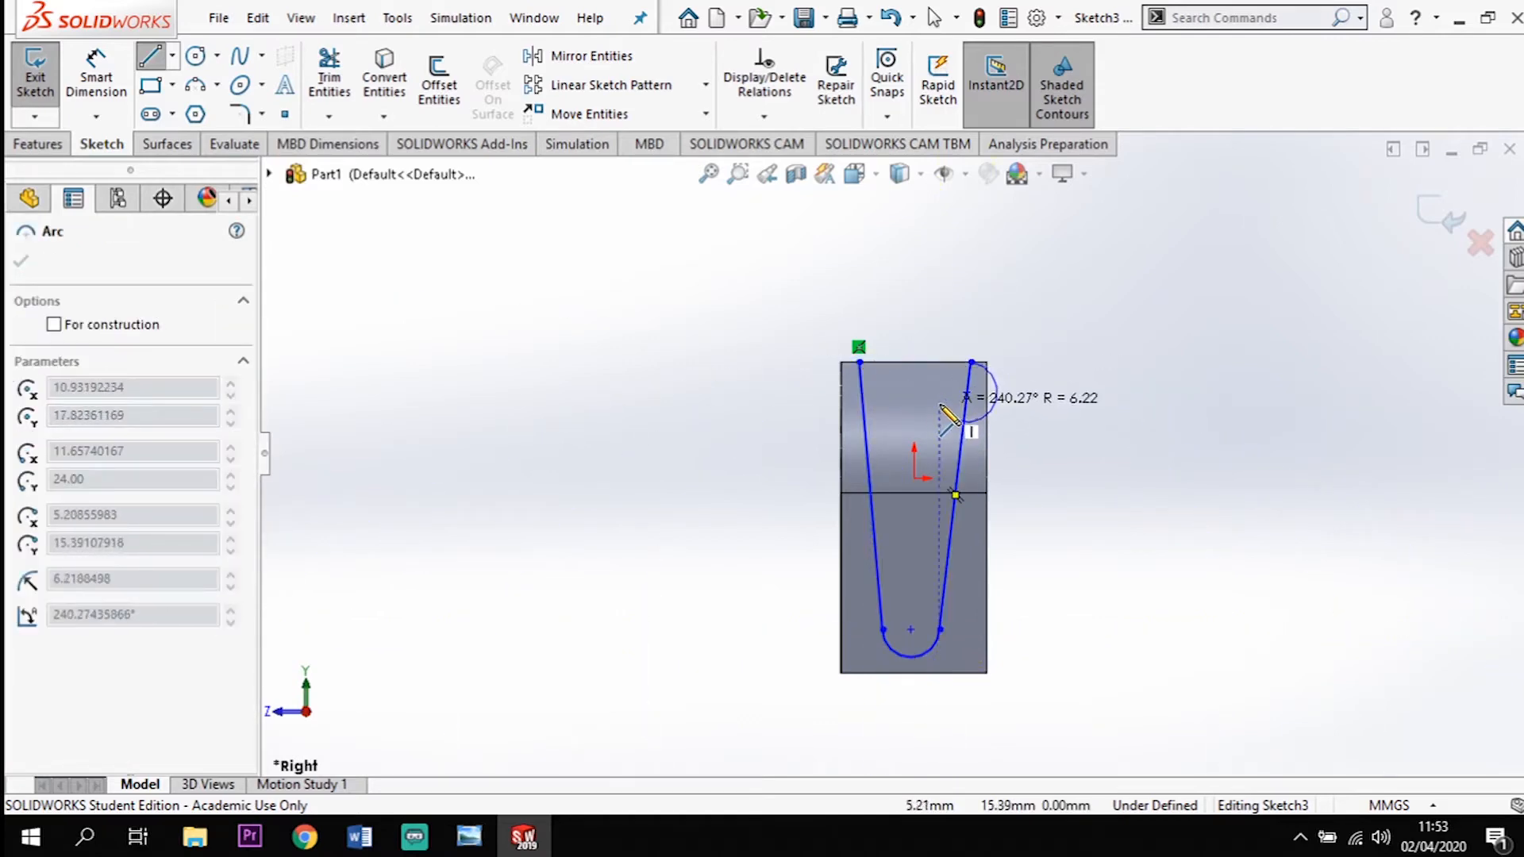
{"action": "key", "text": "Escape"}
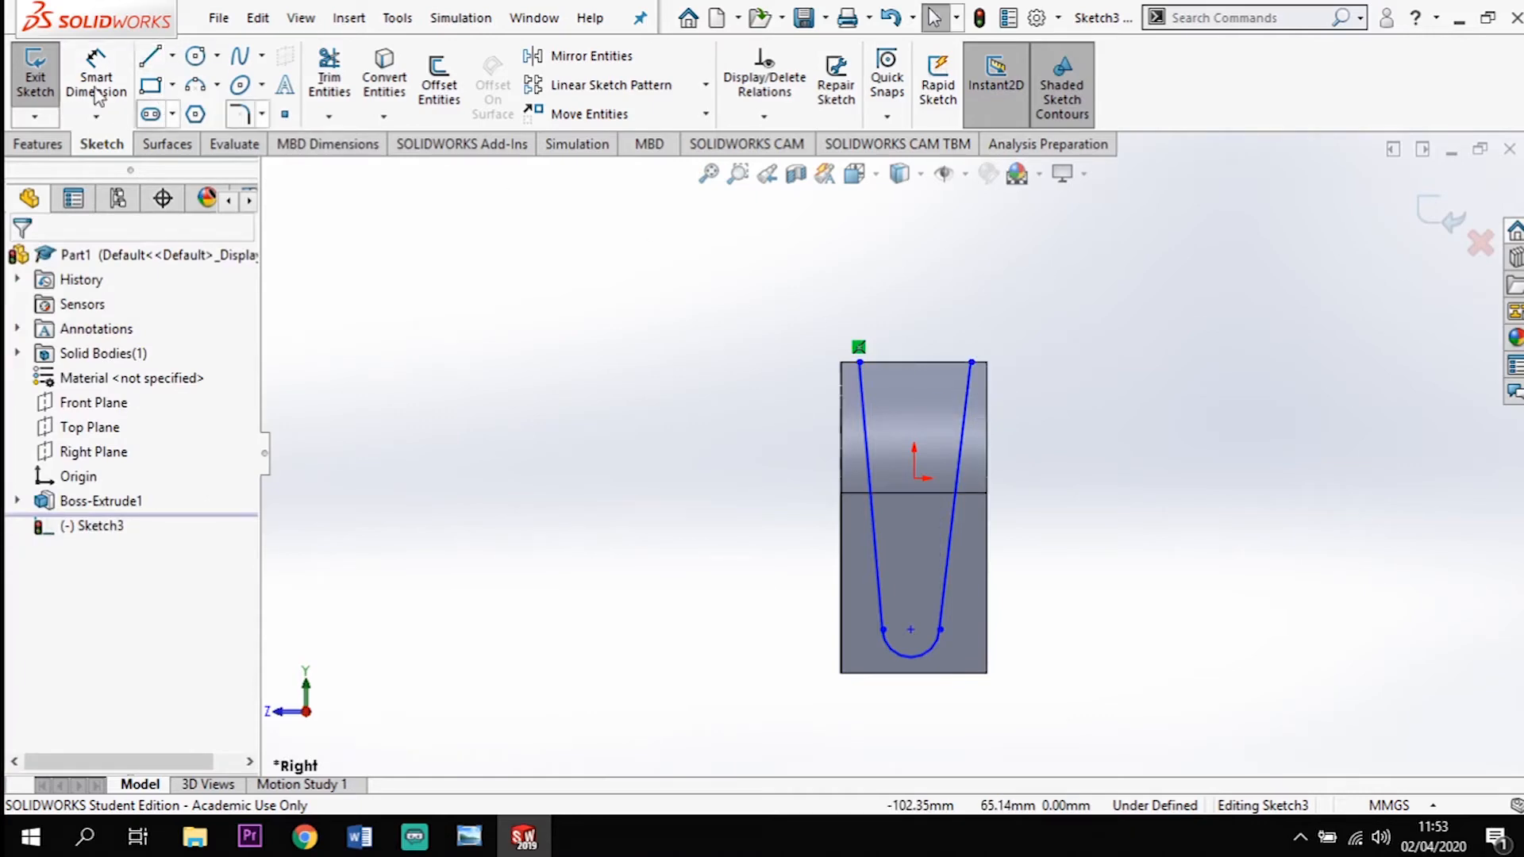
Close the profile with a horizontal line joining the two slanted lines' upper ends
{"action": "left_click", "coordinate": [151, 56]}
{"action": "left_click", "coordinate": [972, 363]}
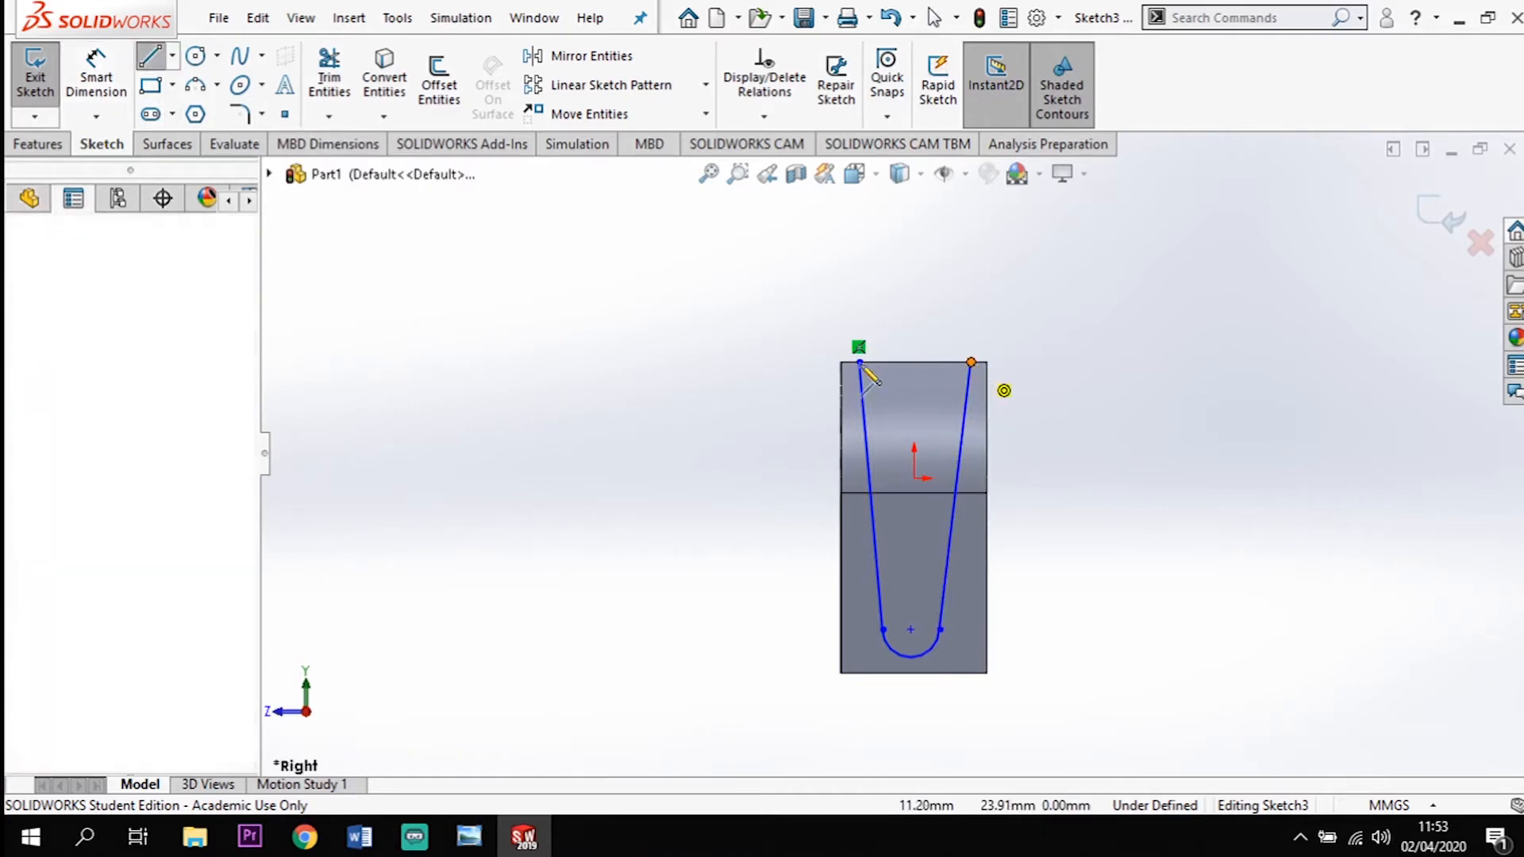
{"action": "left_click", "coordinate": [859, 362]}
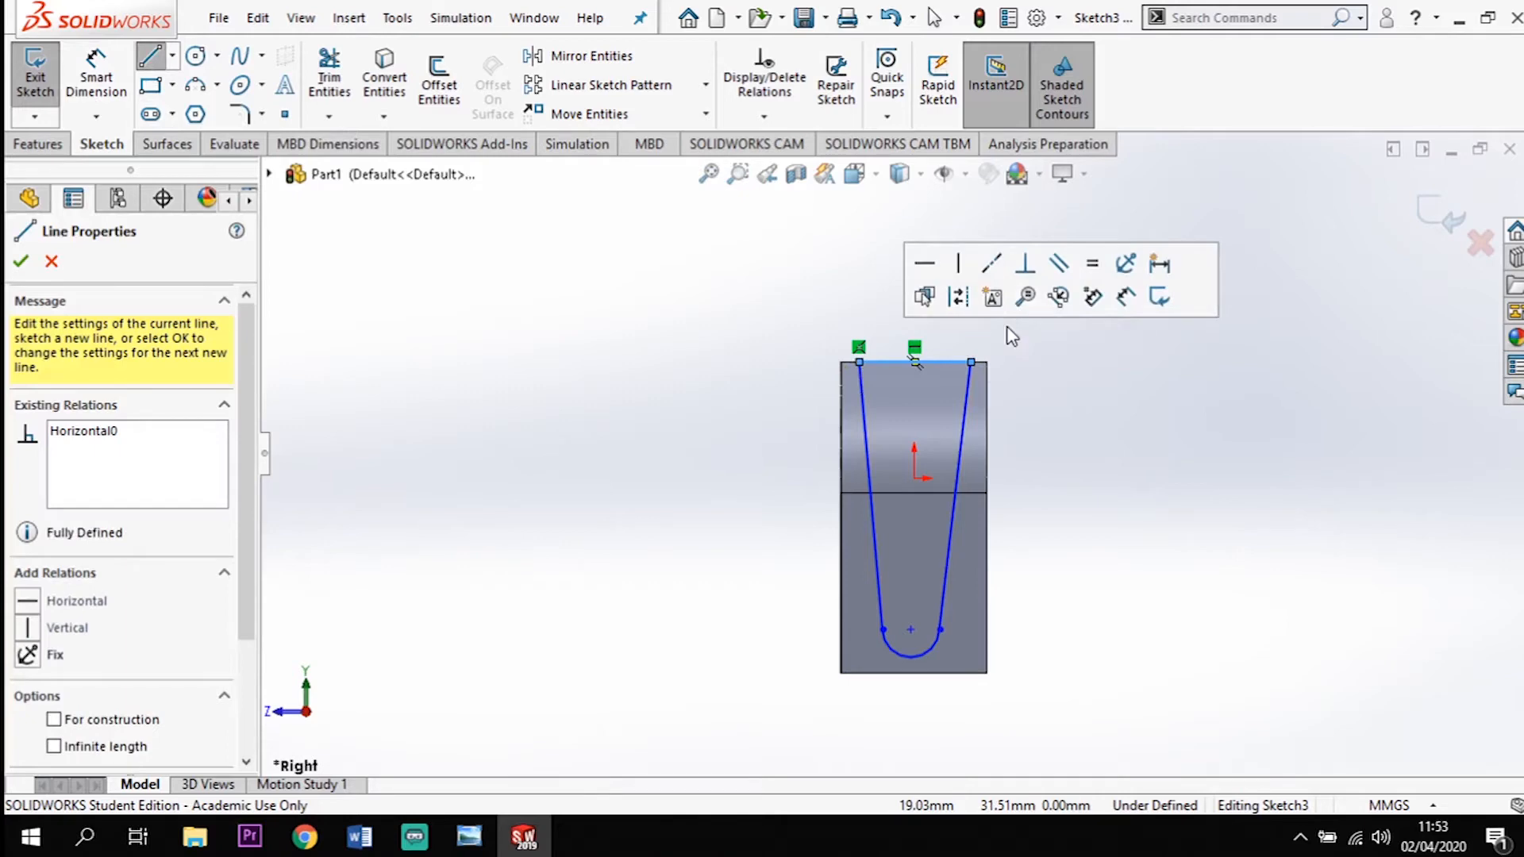
{"action": "key", "text": "Escape"}
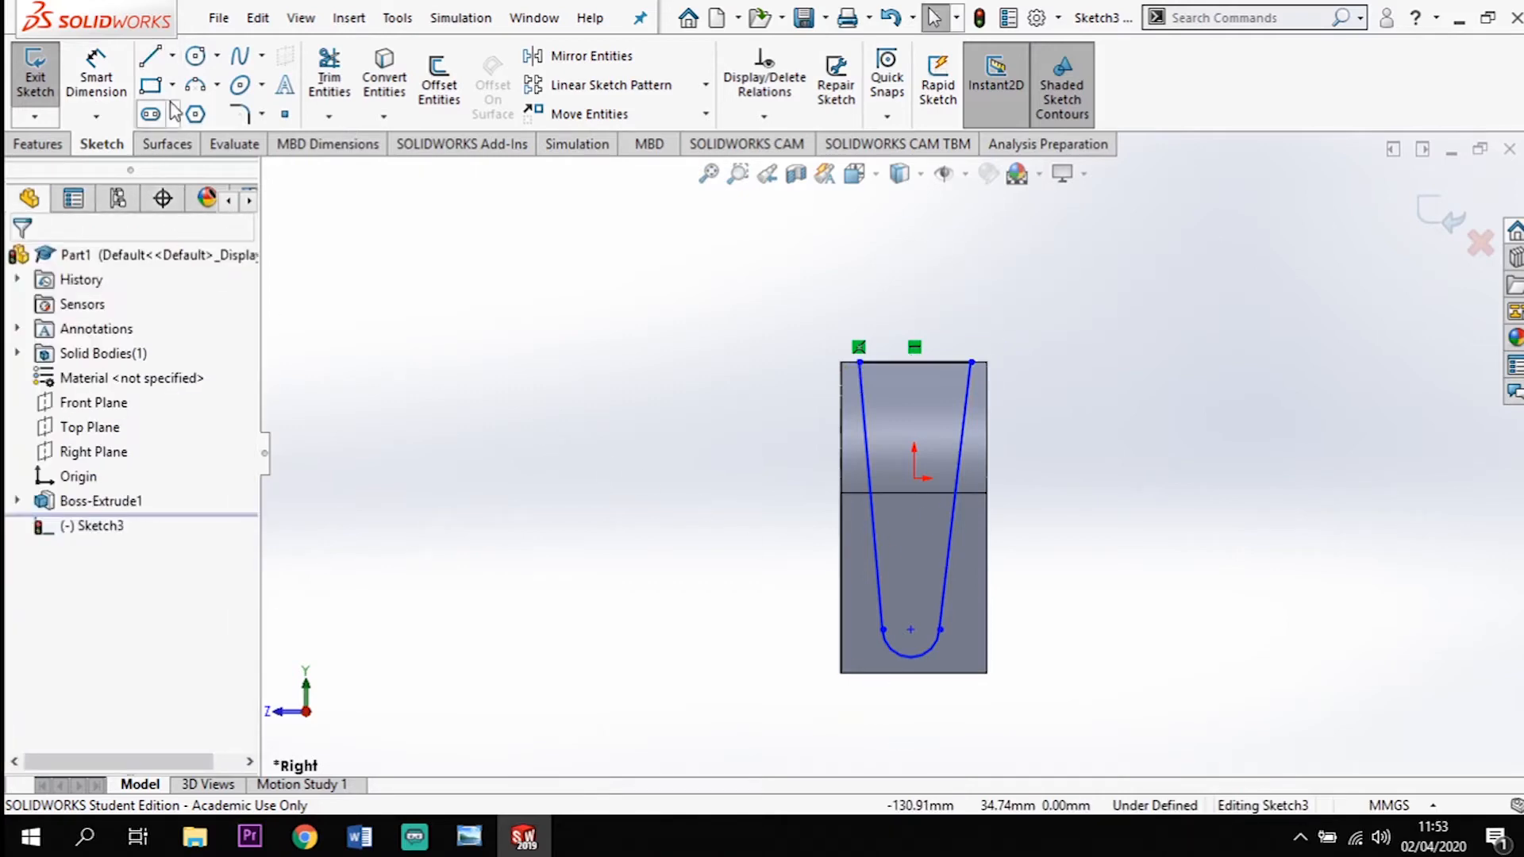
Try a Pierce relation between the arc's midpoint and the body's lower edge, and make them Coincident instead
{"action": "left_click", "coordinate": [915, 664]}
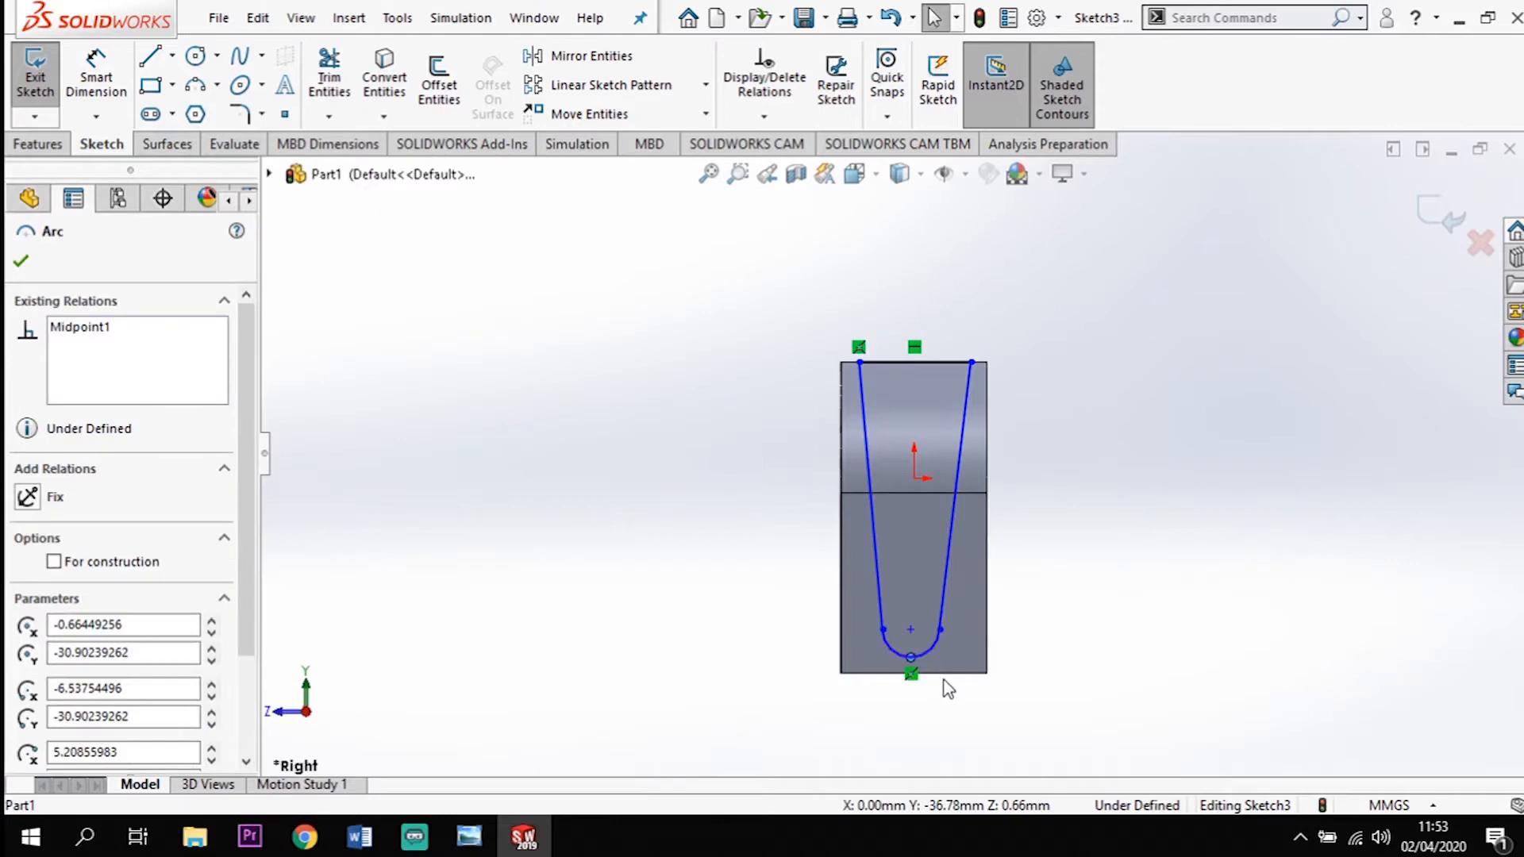
{"action": "left_click", "coordinate": [945, 676], "text": "ctrl"}
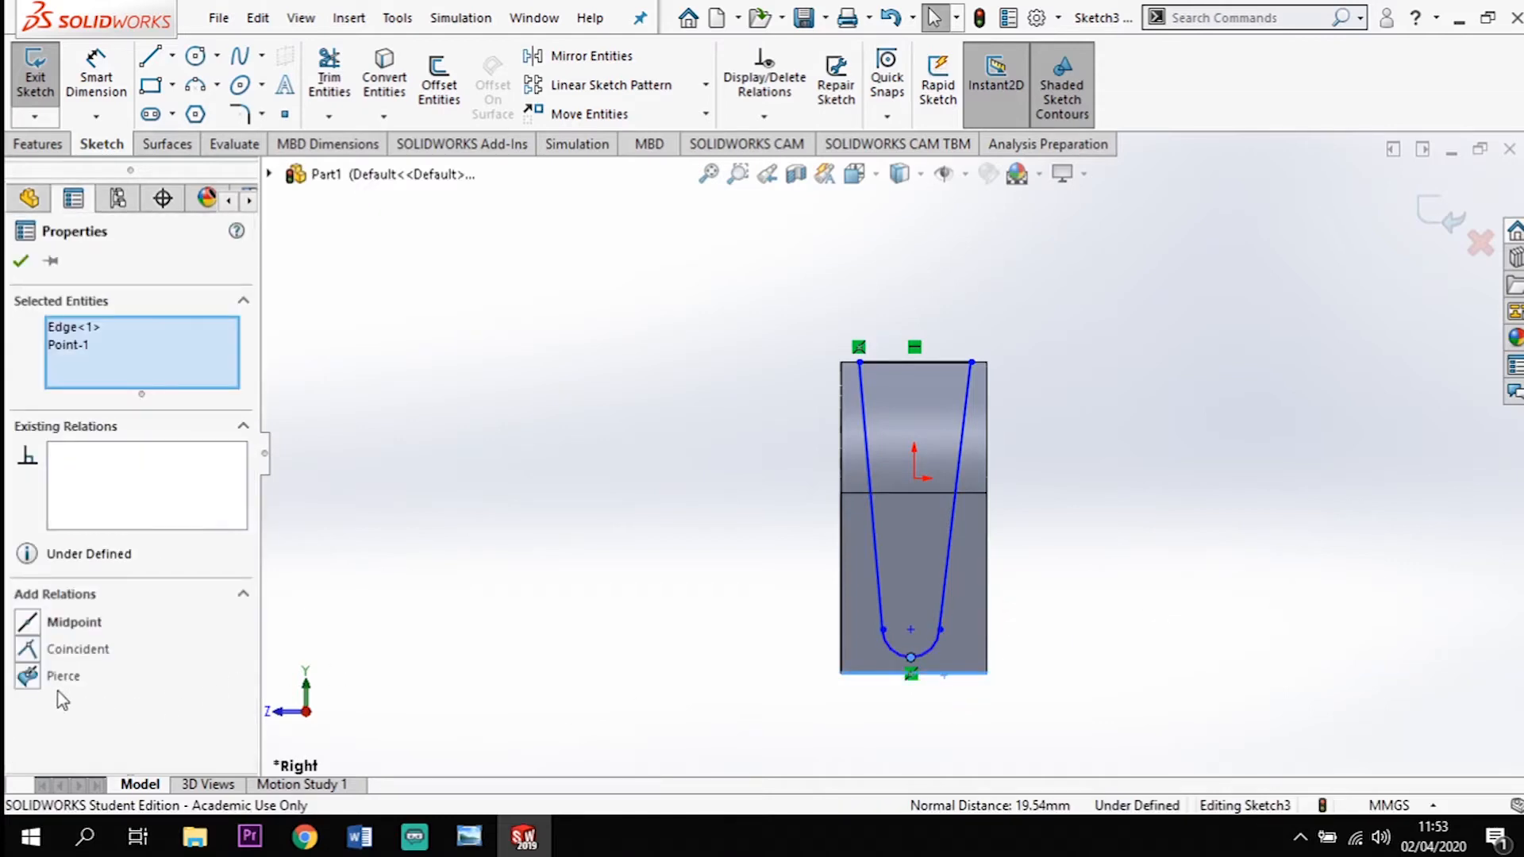
{"action": "left_click", "coordinate": [29, 676]}
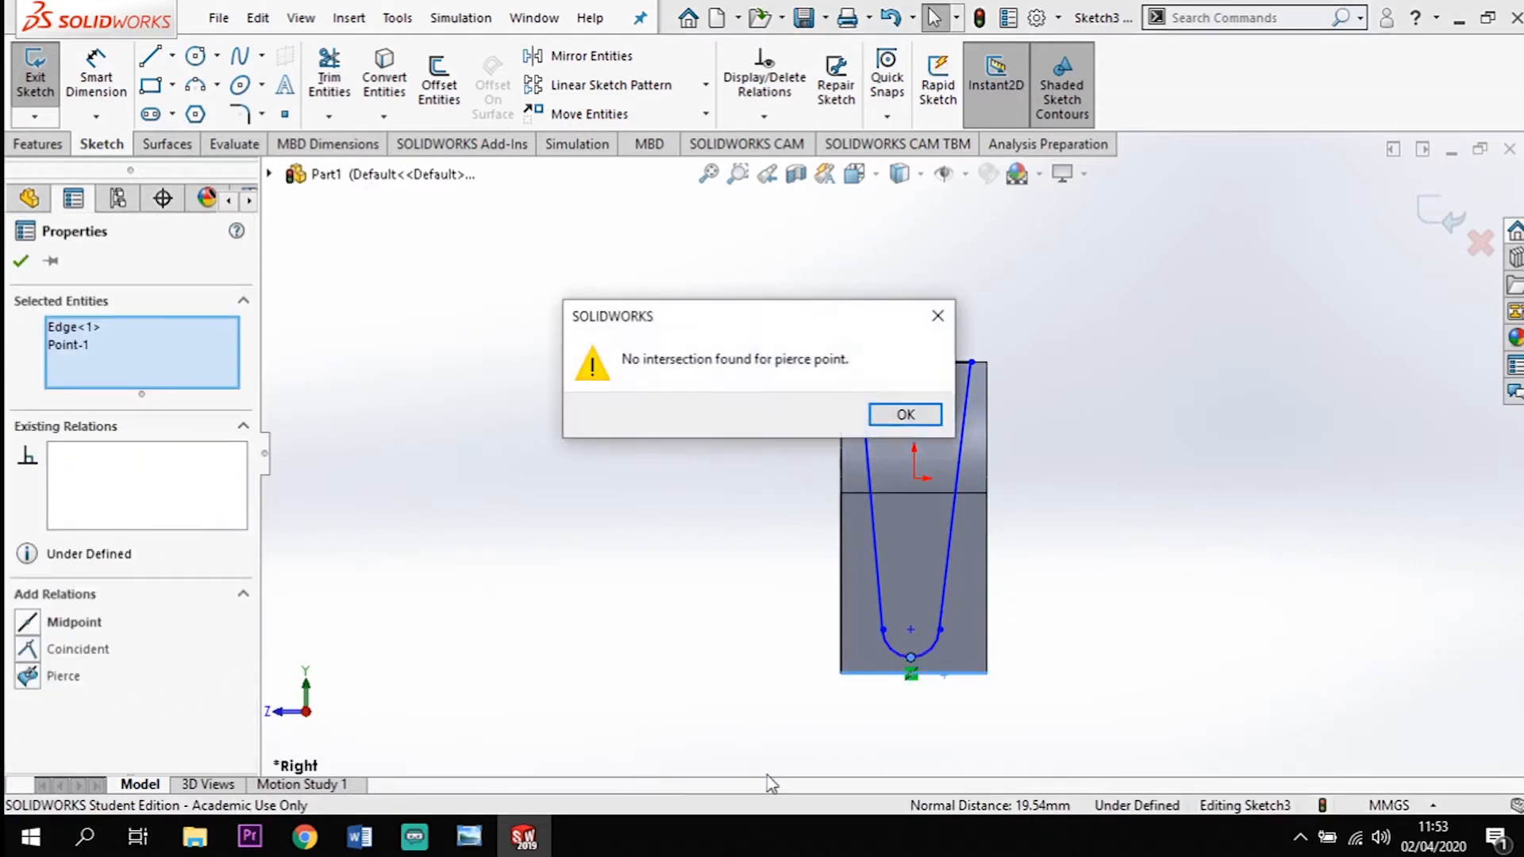
{"action": "left_click", "coordinate": [905, 414]}
{"action": "left_click", "coordinate": [30, 651]}
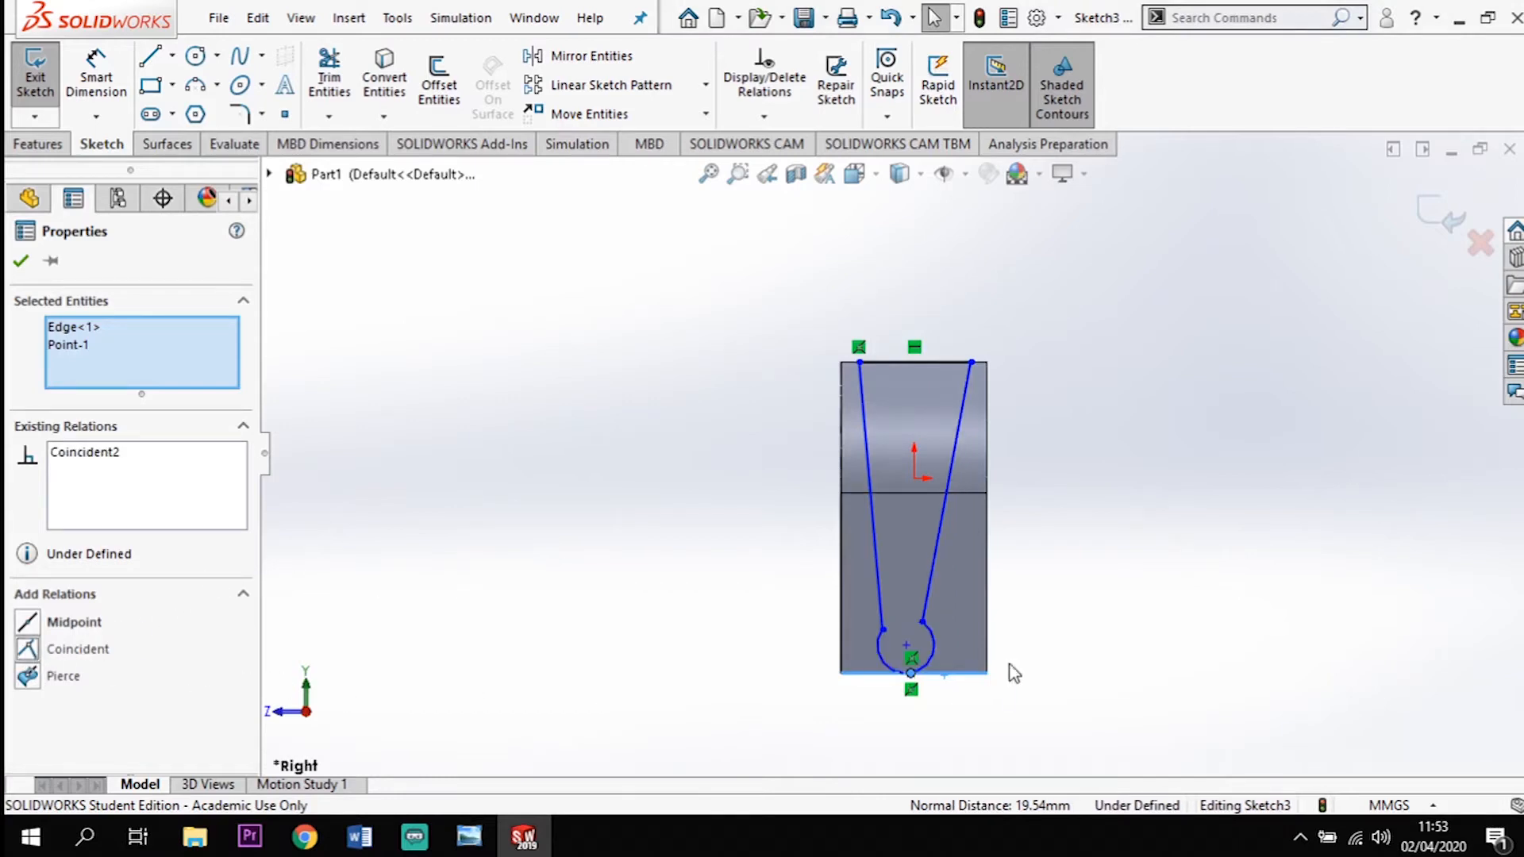
{"action": "left_click", "coordinate": [1024, 669]}
Add a Horizontal relation between the arc's two endpoints and its centre point
{"action": "scroll", "coordinate": [1037, 670], "scroll_direction": "down", "scroll_amount": 1}
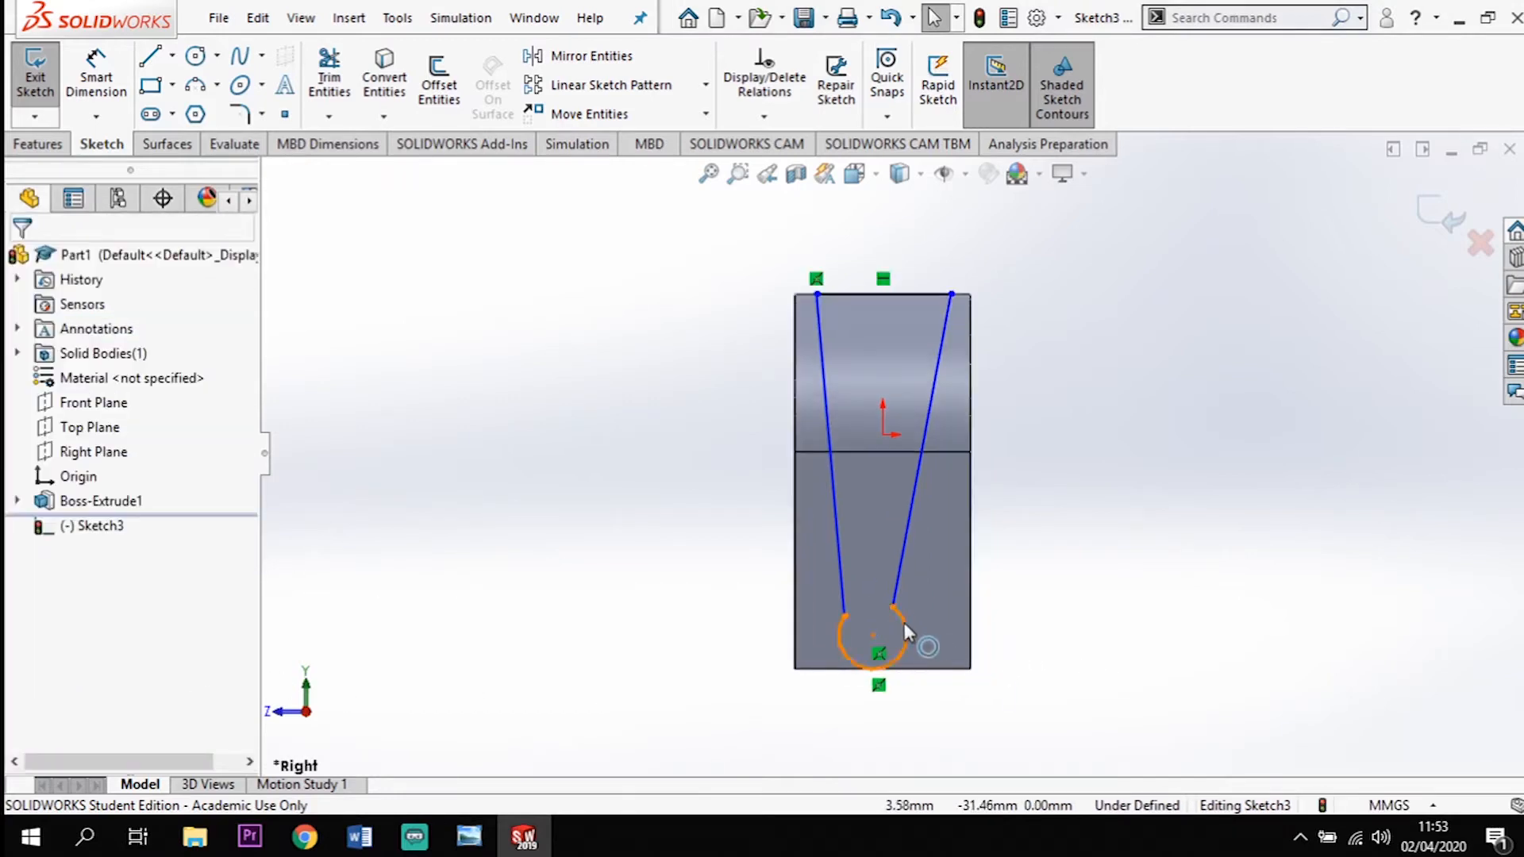
{"action": "scroll", "coordinate": [903, 621], "scroll_direction": "down", "scroll_amount": 3}
{"action": "left_click", "coordinate": [816, 595]}
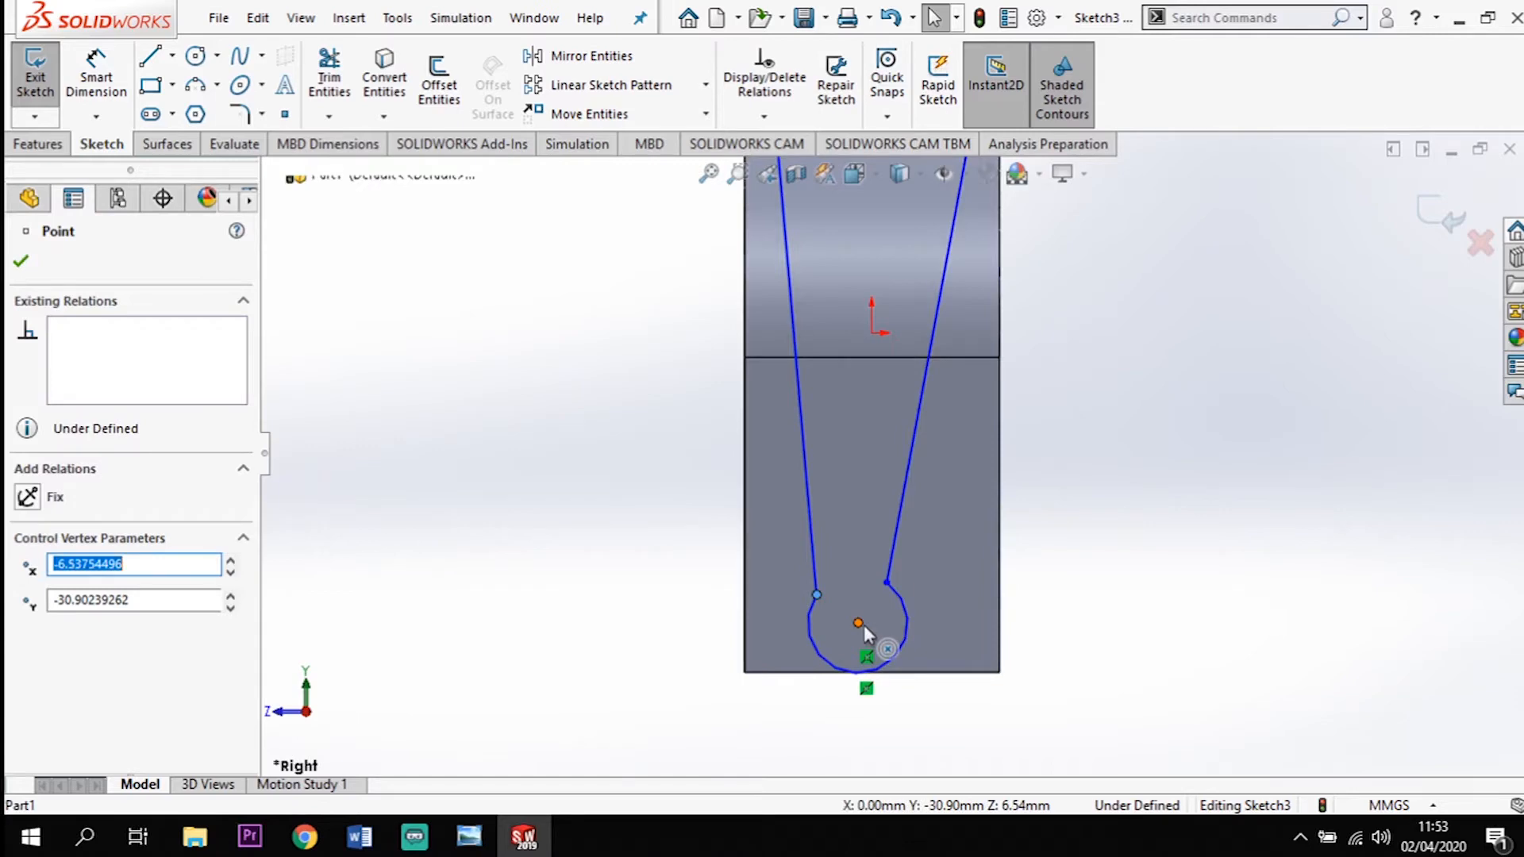
{"action": "left_click", "coordinate": [887, 583], "text": "ctrl"}
{"action": "left_click", "coordinate": [887, 583], "text": "ctrl"}
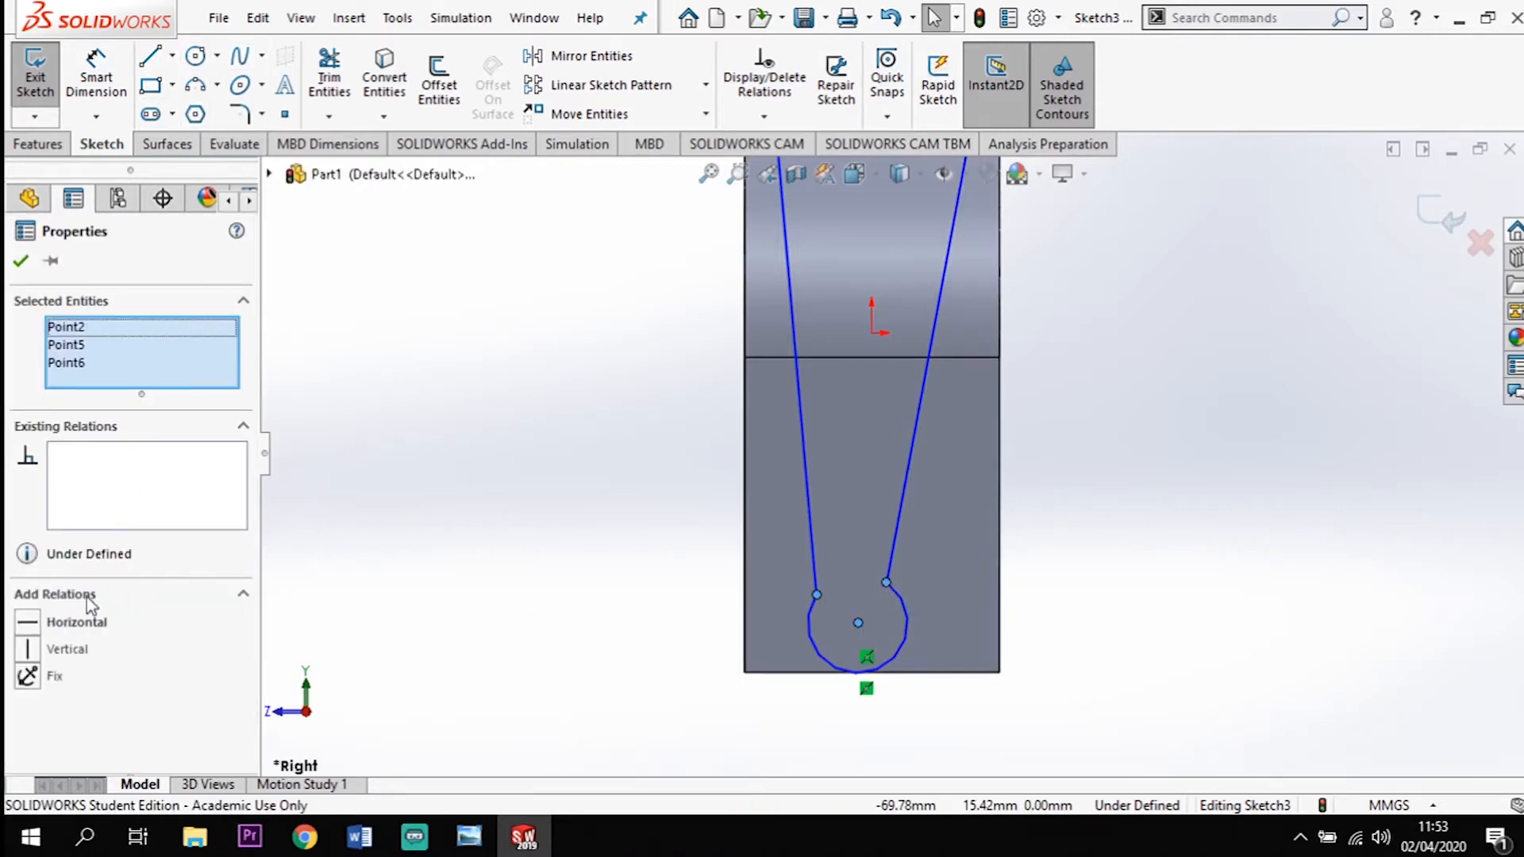
{"action": "left_click", "coordinate": [33, 627]}
{"action": "left_click", "coordinate": [1088, 621]}
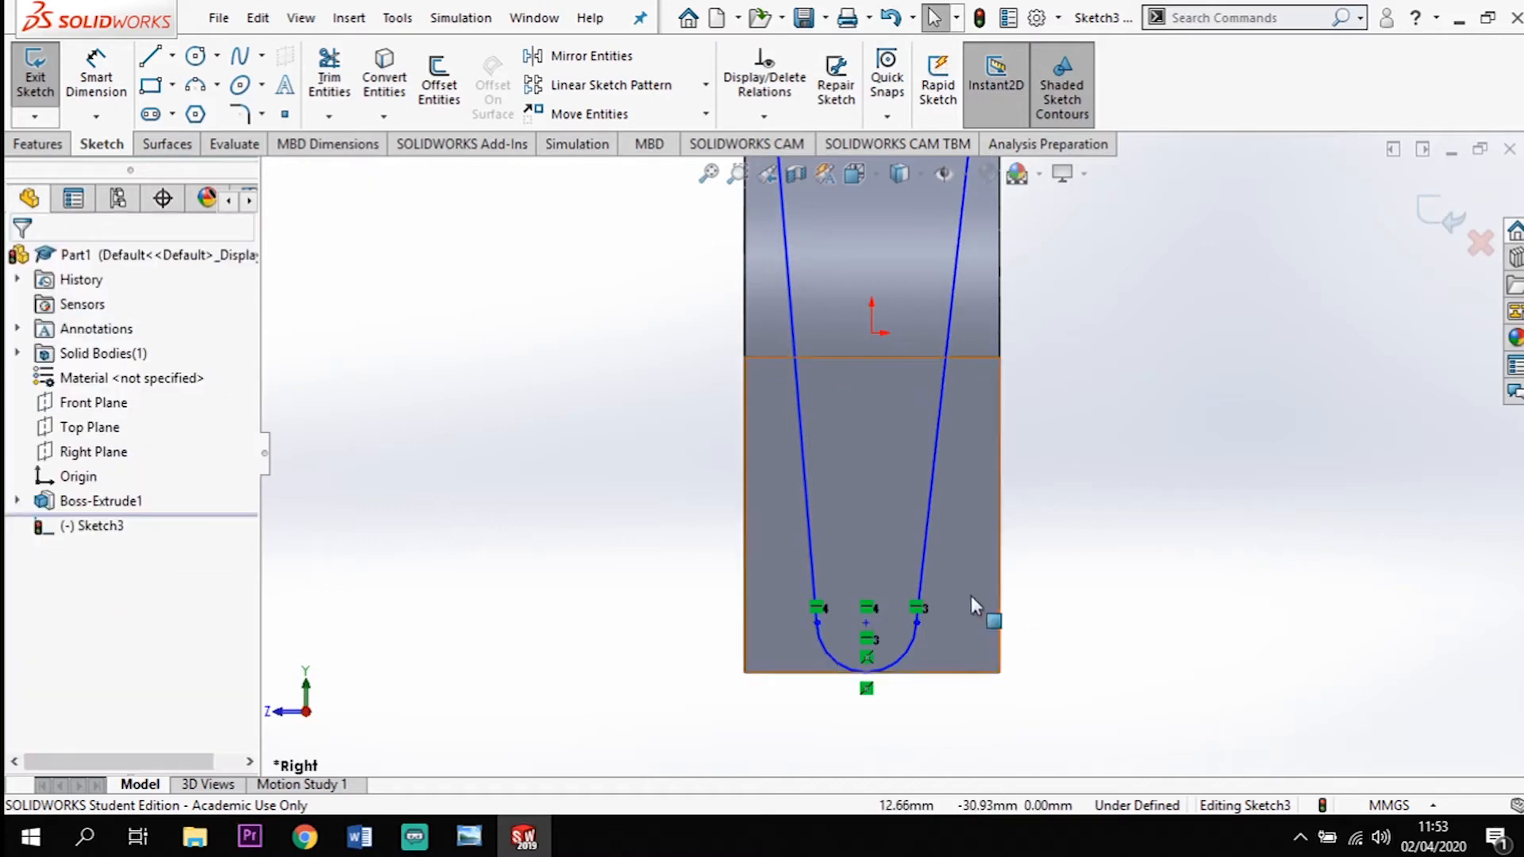
Consult the reference drawing in Windows Photo Viewer, return to SOLIDWORKS and set the lower arc's radius to 10 mm
{"action": "scroll", "coordinate": [879, 634], "scroll_direction": "up", "scroll_amount": 2}
{"action": "scroll", "coordinate": [990, 366], "scroll_direction": "down", "scroll_amount": 1}
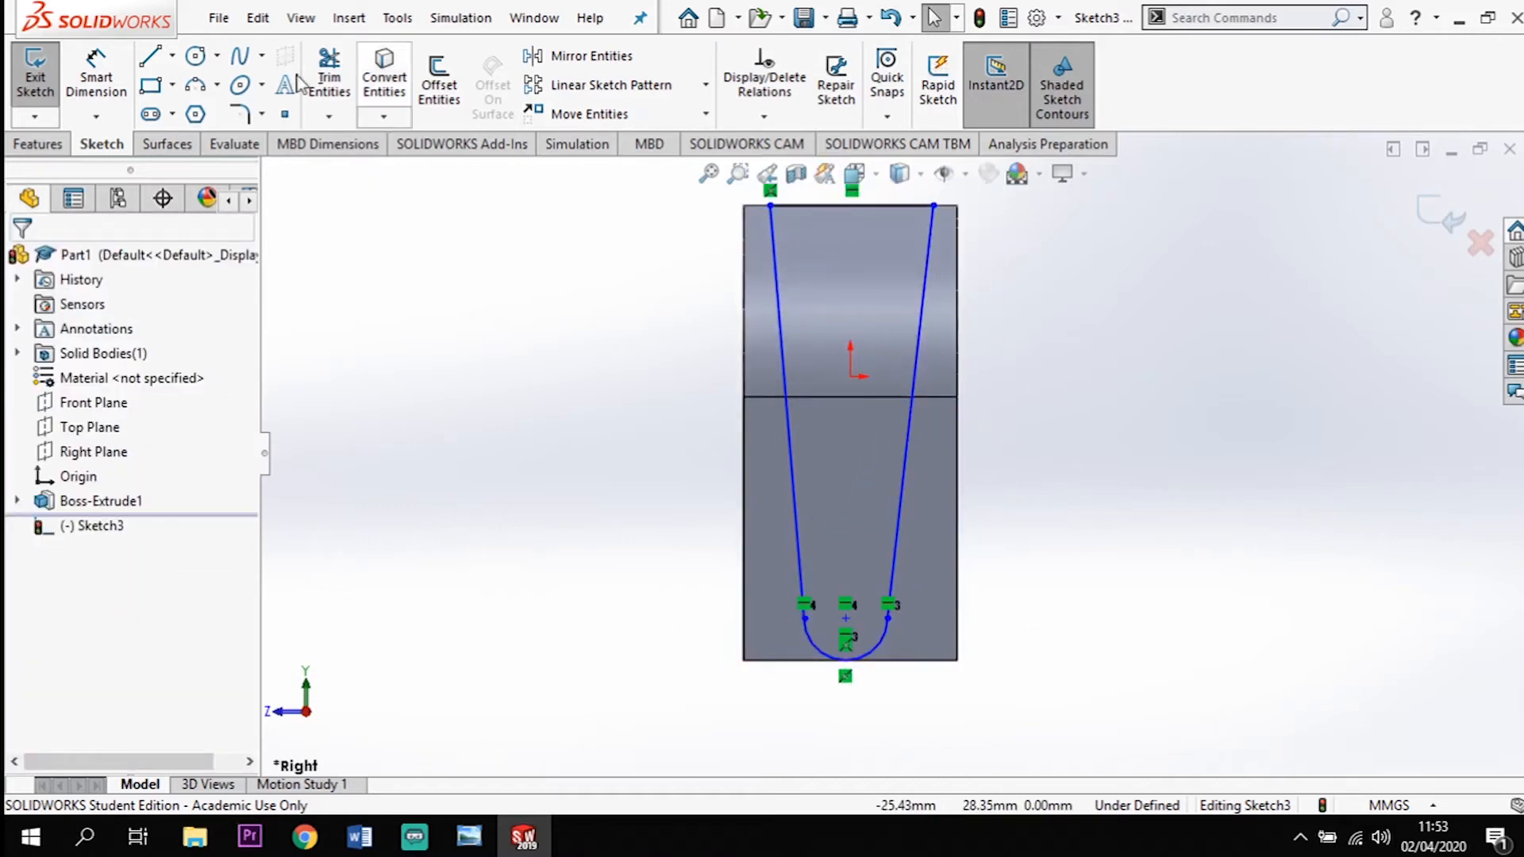
{"action": "left_click", "coordinate": [470, 837]}
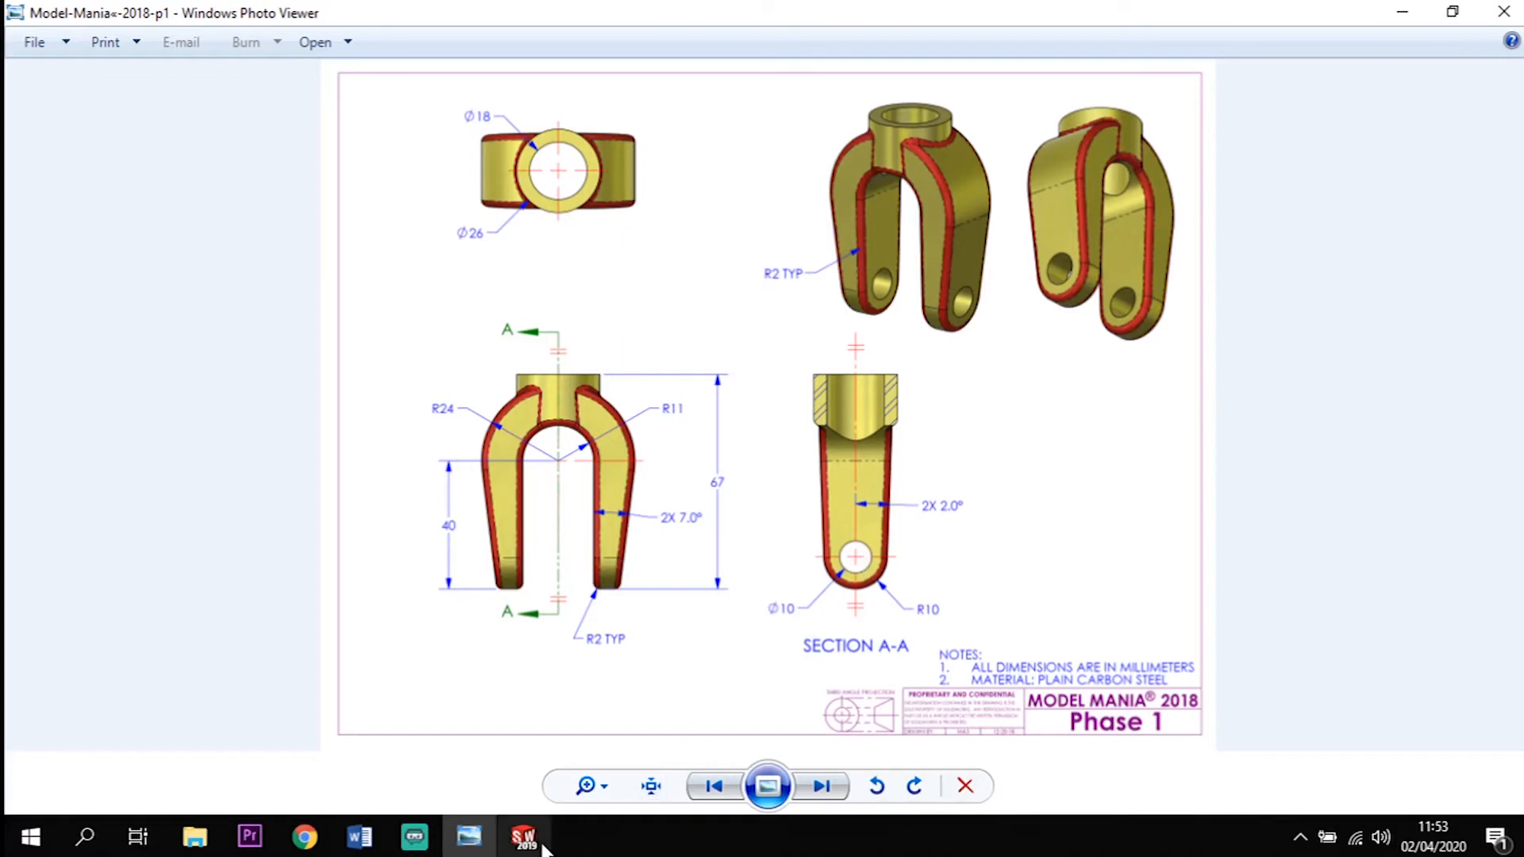
{"action": "mouse_move", "coordinate": [543, 841]}
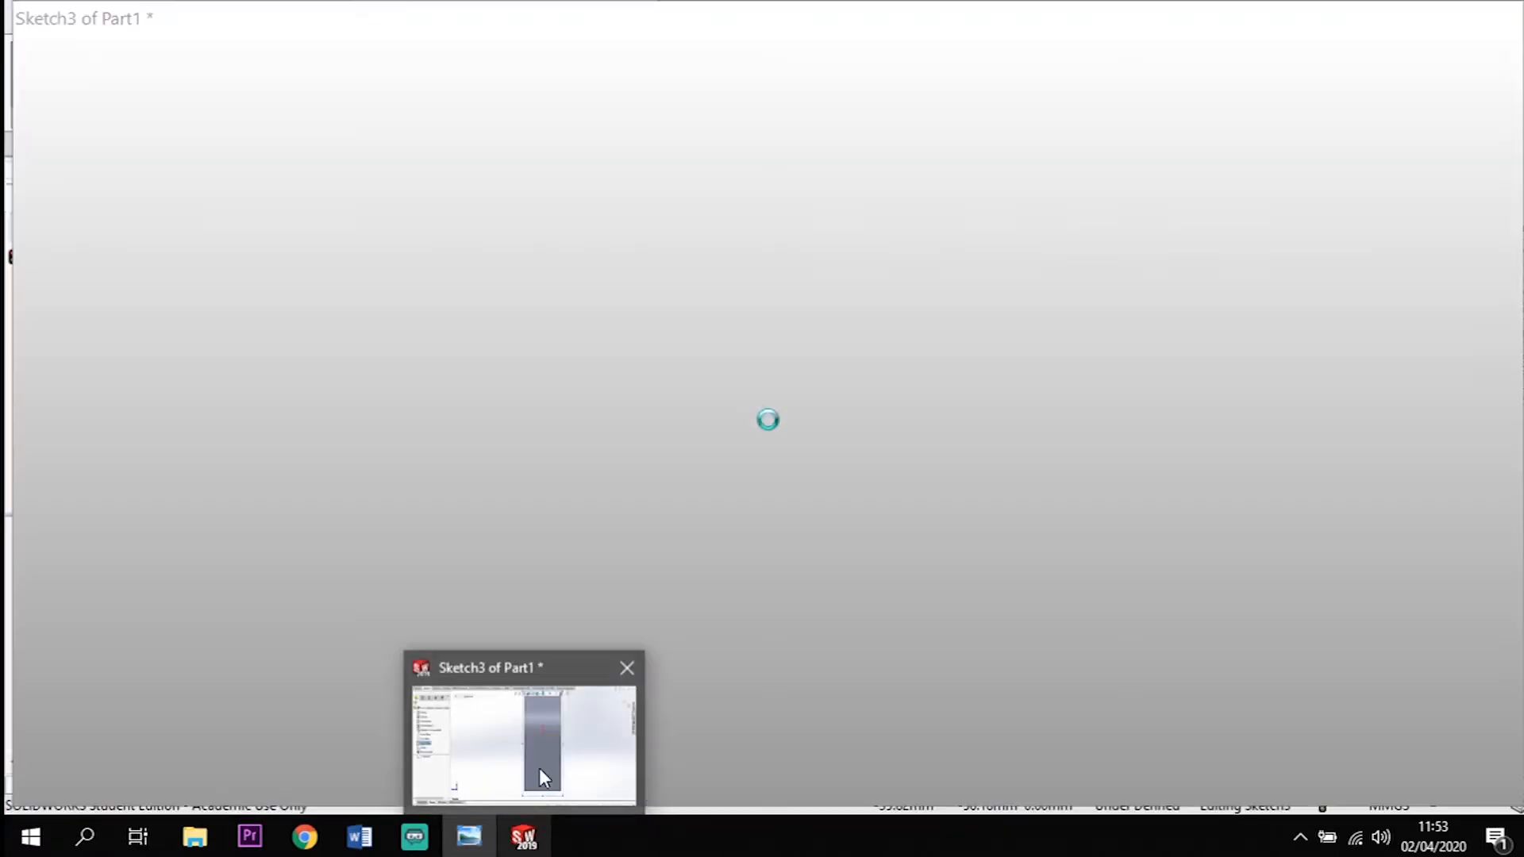
{"action": "left_click", "coordinate": [540, 768]}
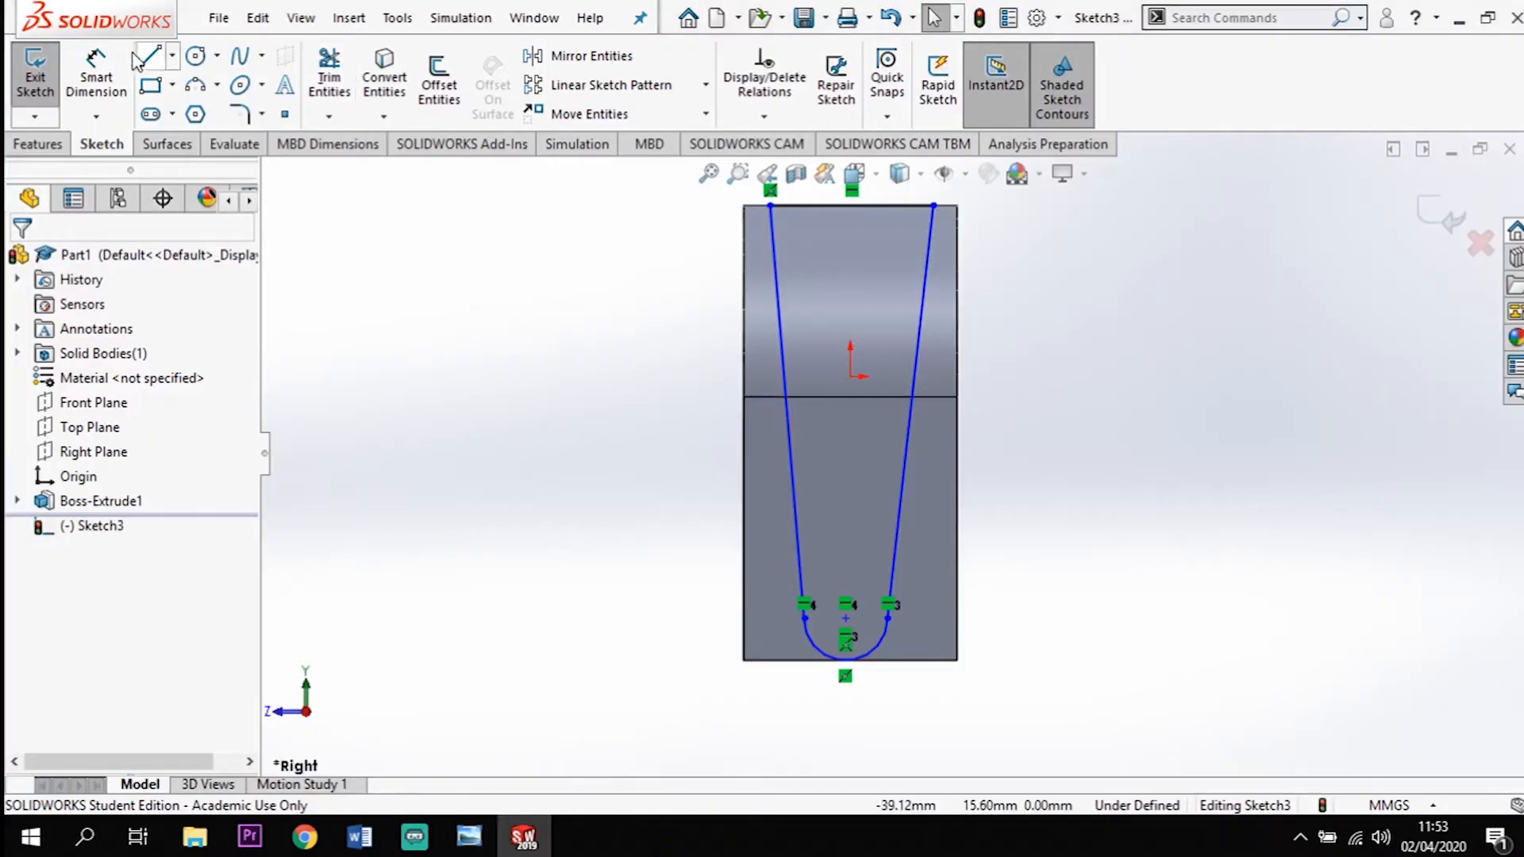
{"action": "left_click", "coordinate": [95, 76]}
{"action": "left_click", "coordinate": [878, 650]}
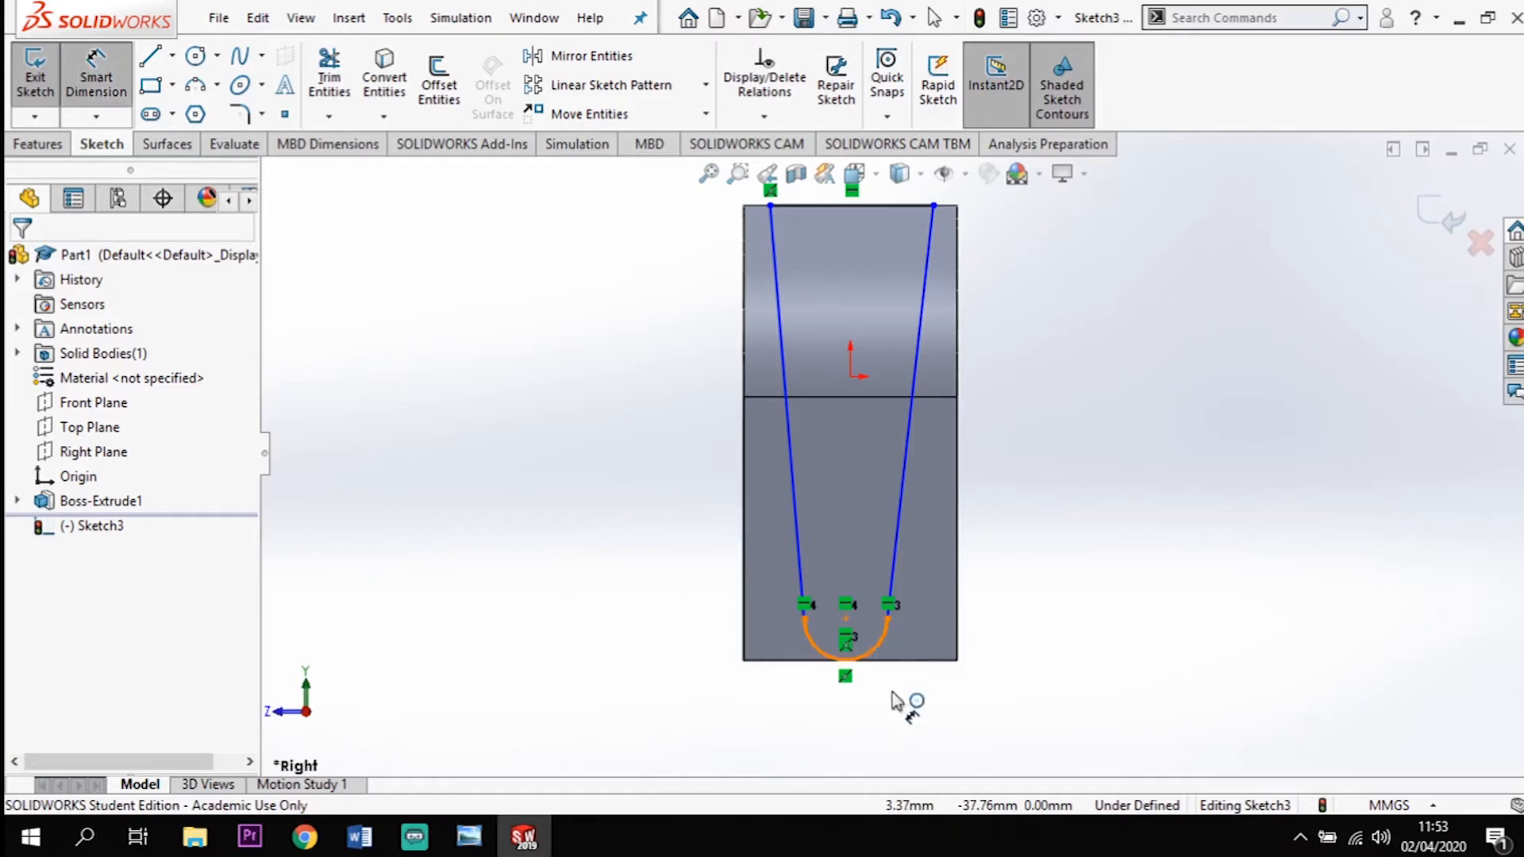
{"action": "left_click", "coordinate": [943, 730]}
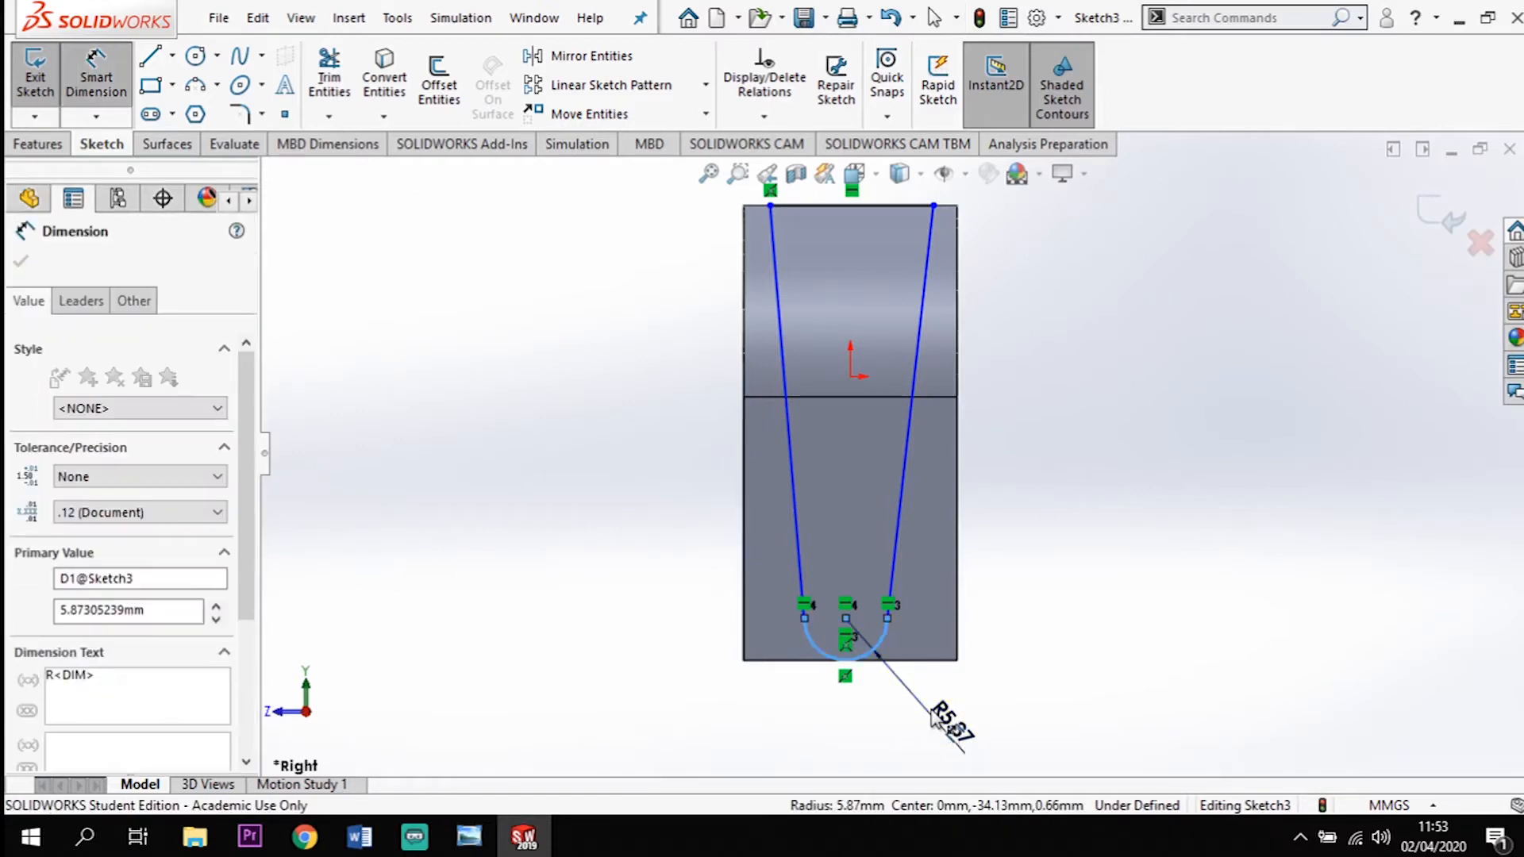
{"action": "type", "text": "10"}
{"action": "key", "text": "Return"}
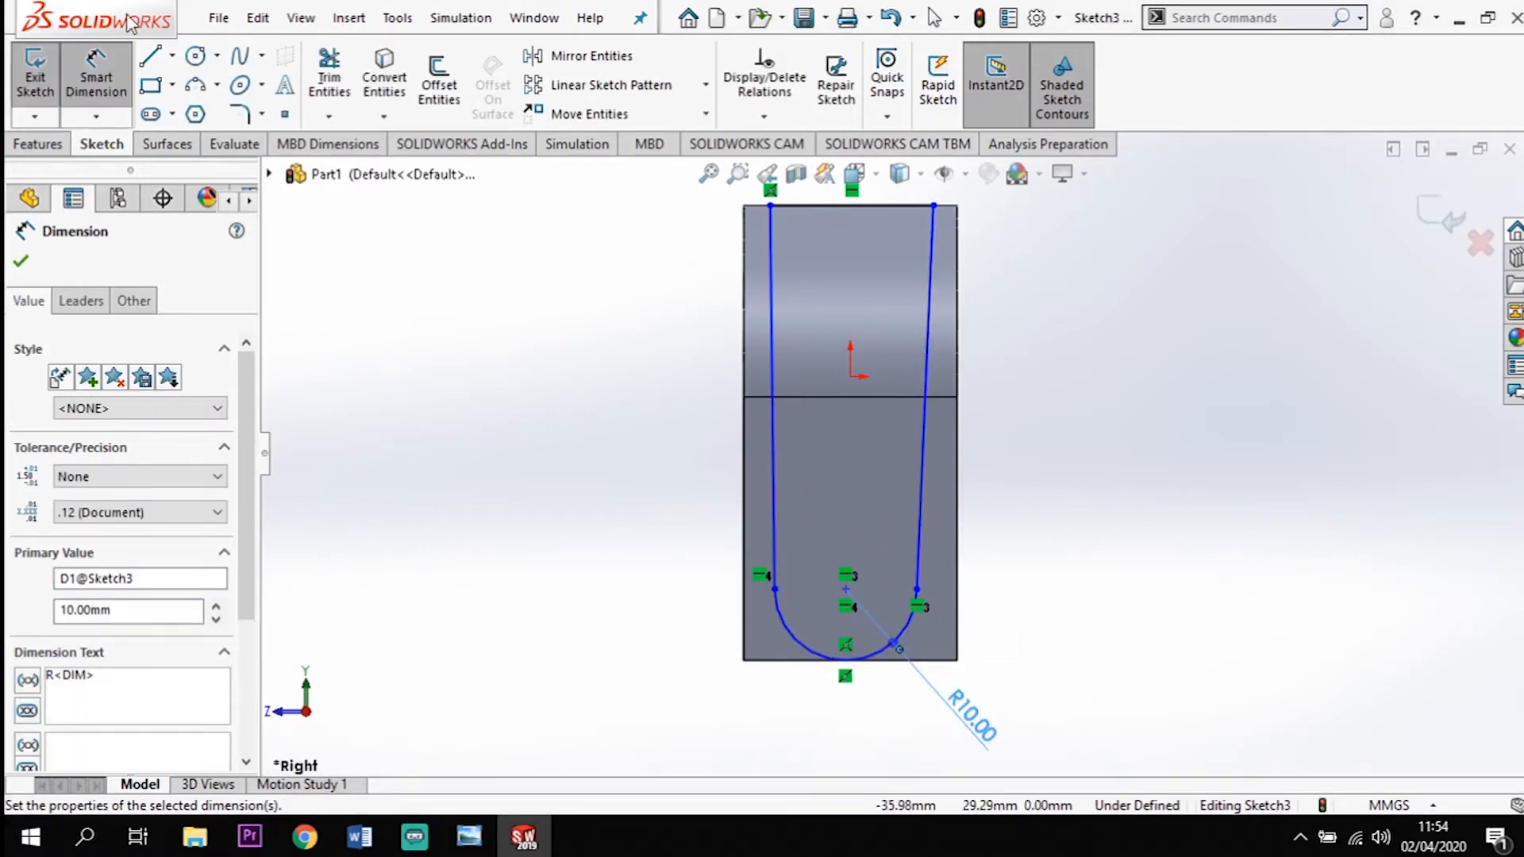
Draw a construction centerline about 40 mm long from the origin down to the arc's midpoint on the lower edge
{"action": "left_click", "coordinate": [171, 56]}
{"action": "left_click", "coordinate": [194, 109]}
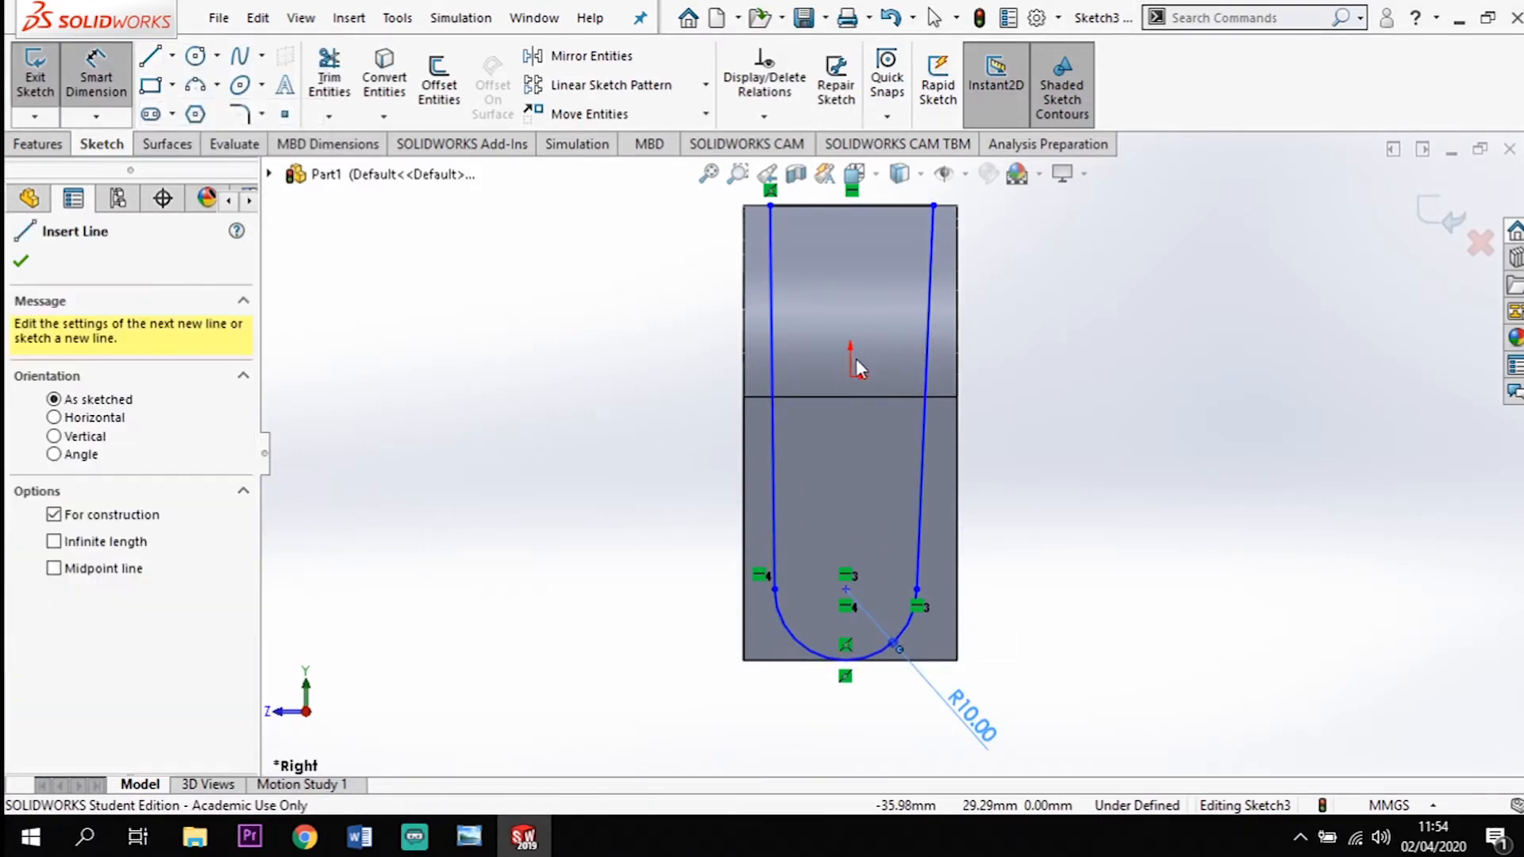
{"action": "left_click", "coordinate": [851, 378]}
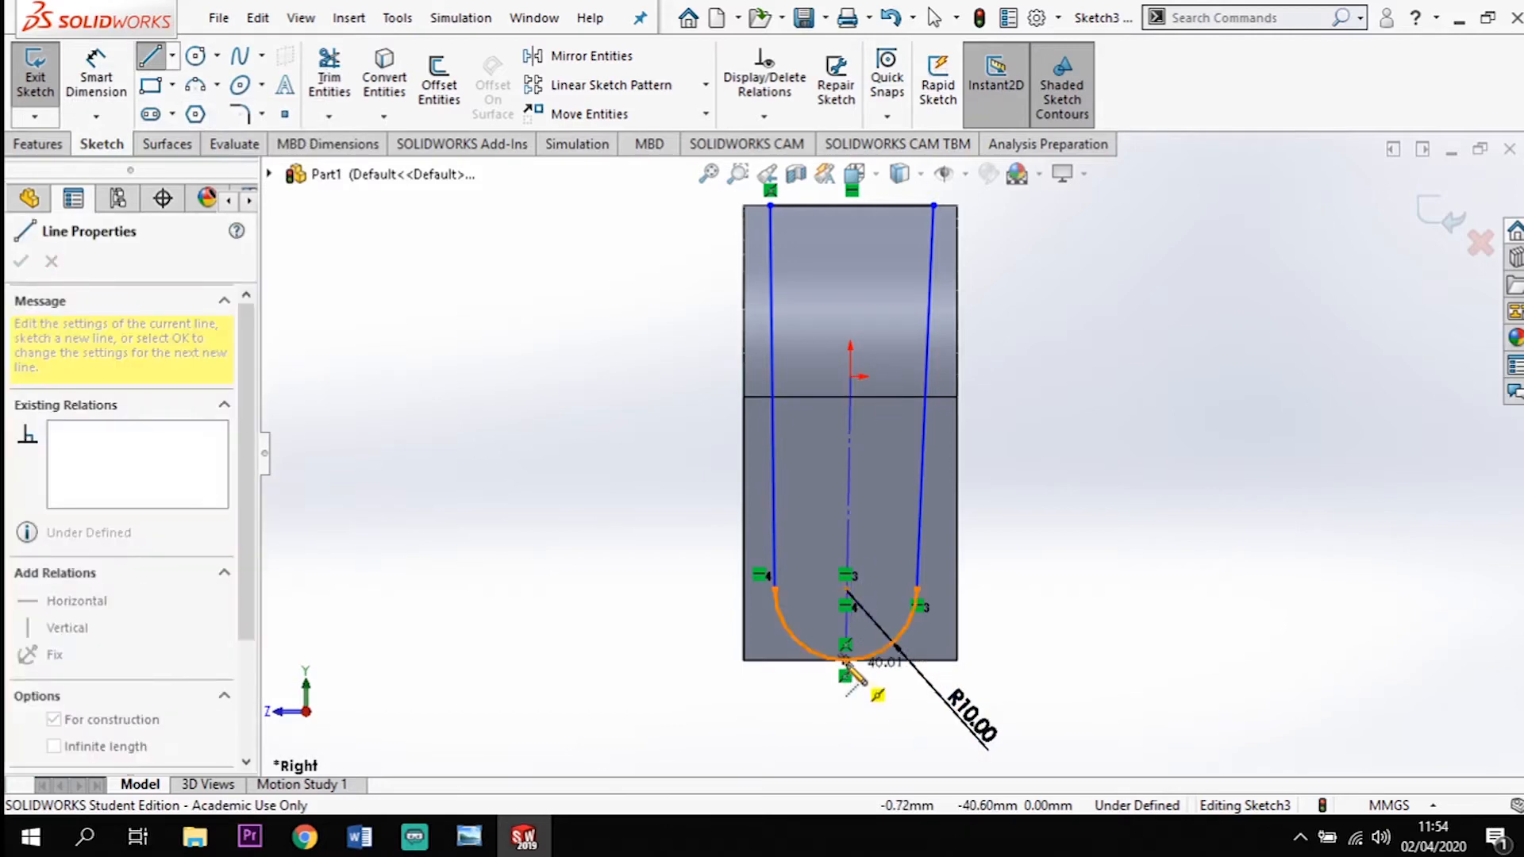
{"action": "left_click", "coordinate": [845, 661]}
{"action": "key", "text": "Escape"}
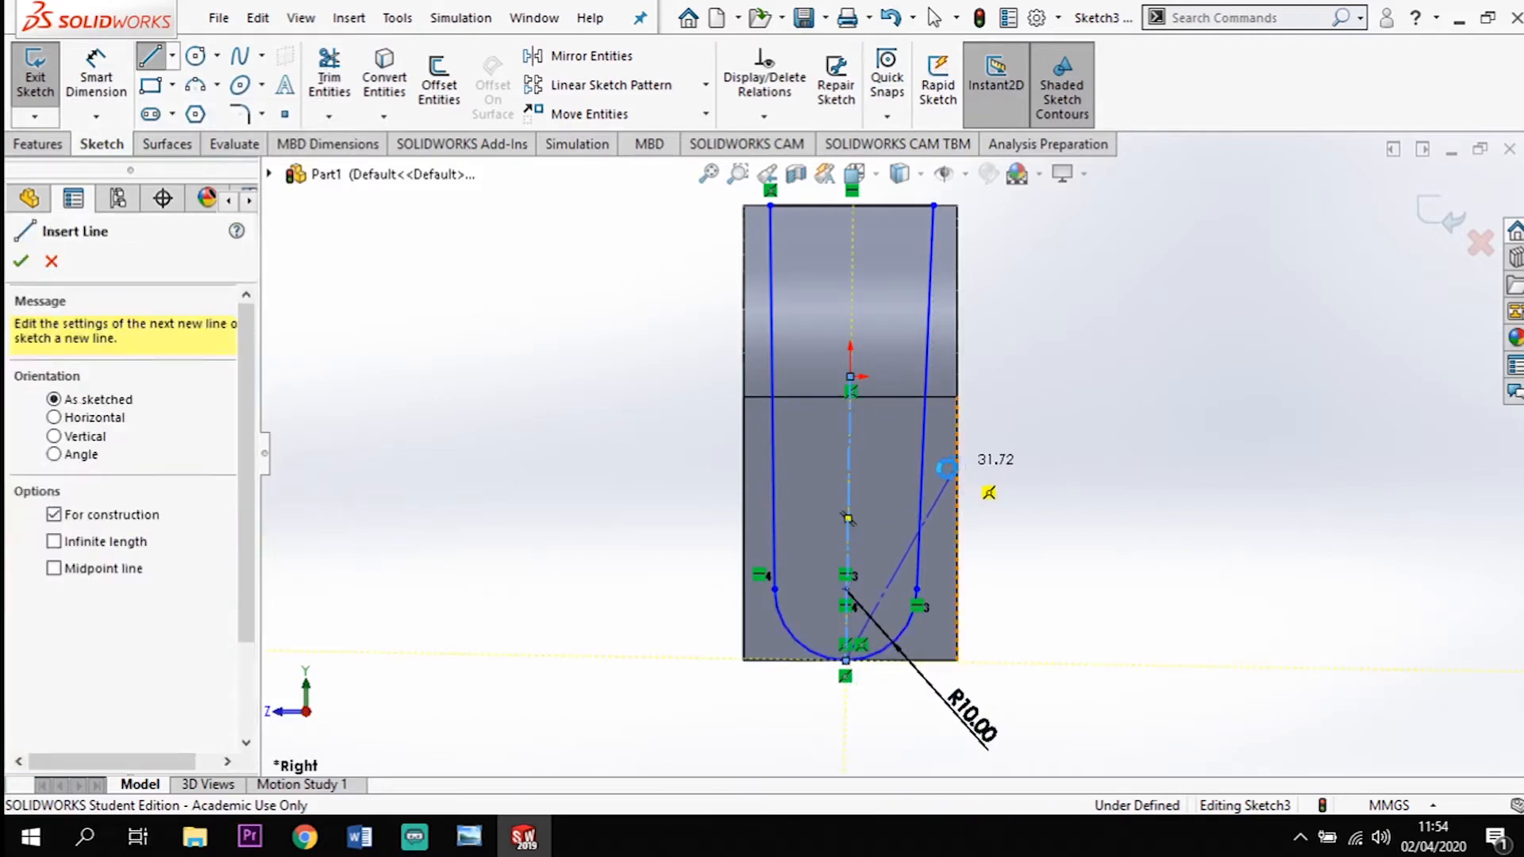
{"action": "key", "text": "Escape"}
Dimension the angle between the left slanted line and the centerline as 2 degrees
{"action": "left_click", "coordinate": [102, 75]}
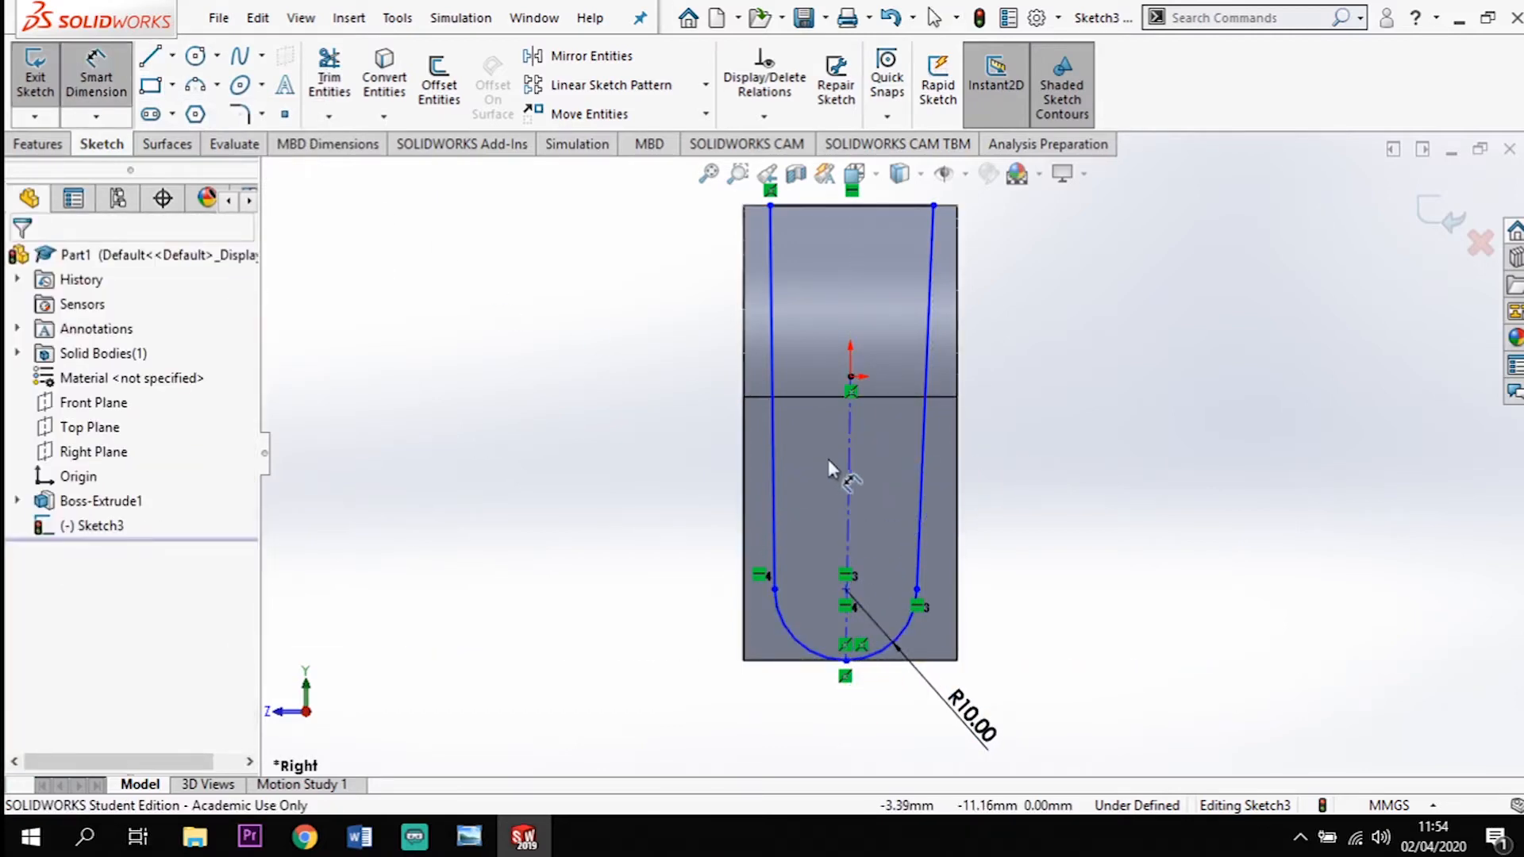
{"action": "left_click", "coordinate": [773, 483]}
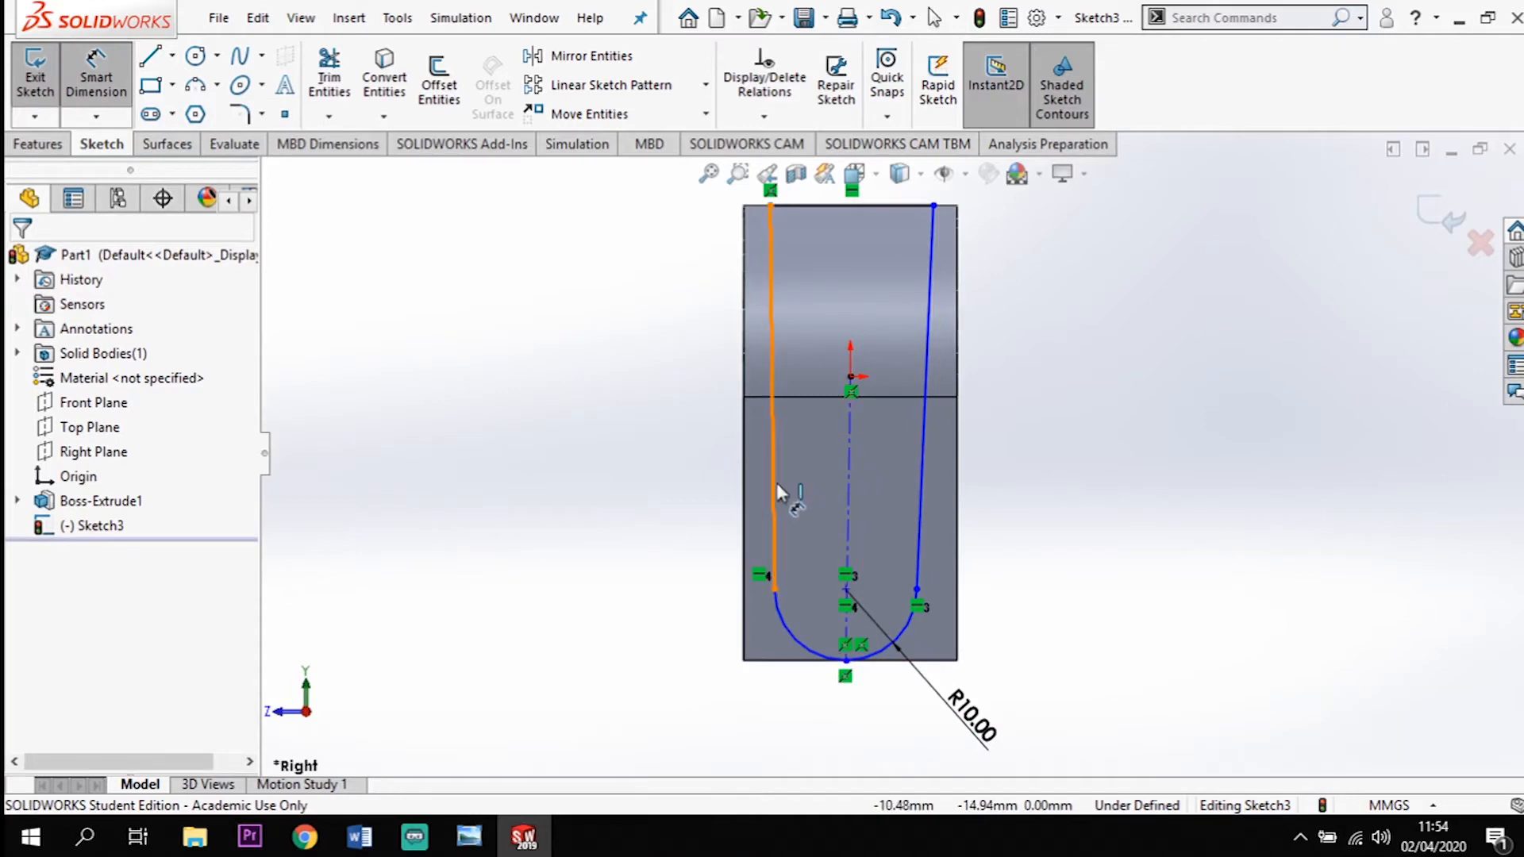
{"action": "left_click", "coordinate": [847, 487]}
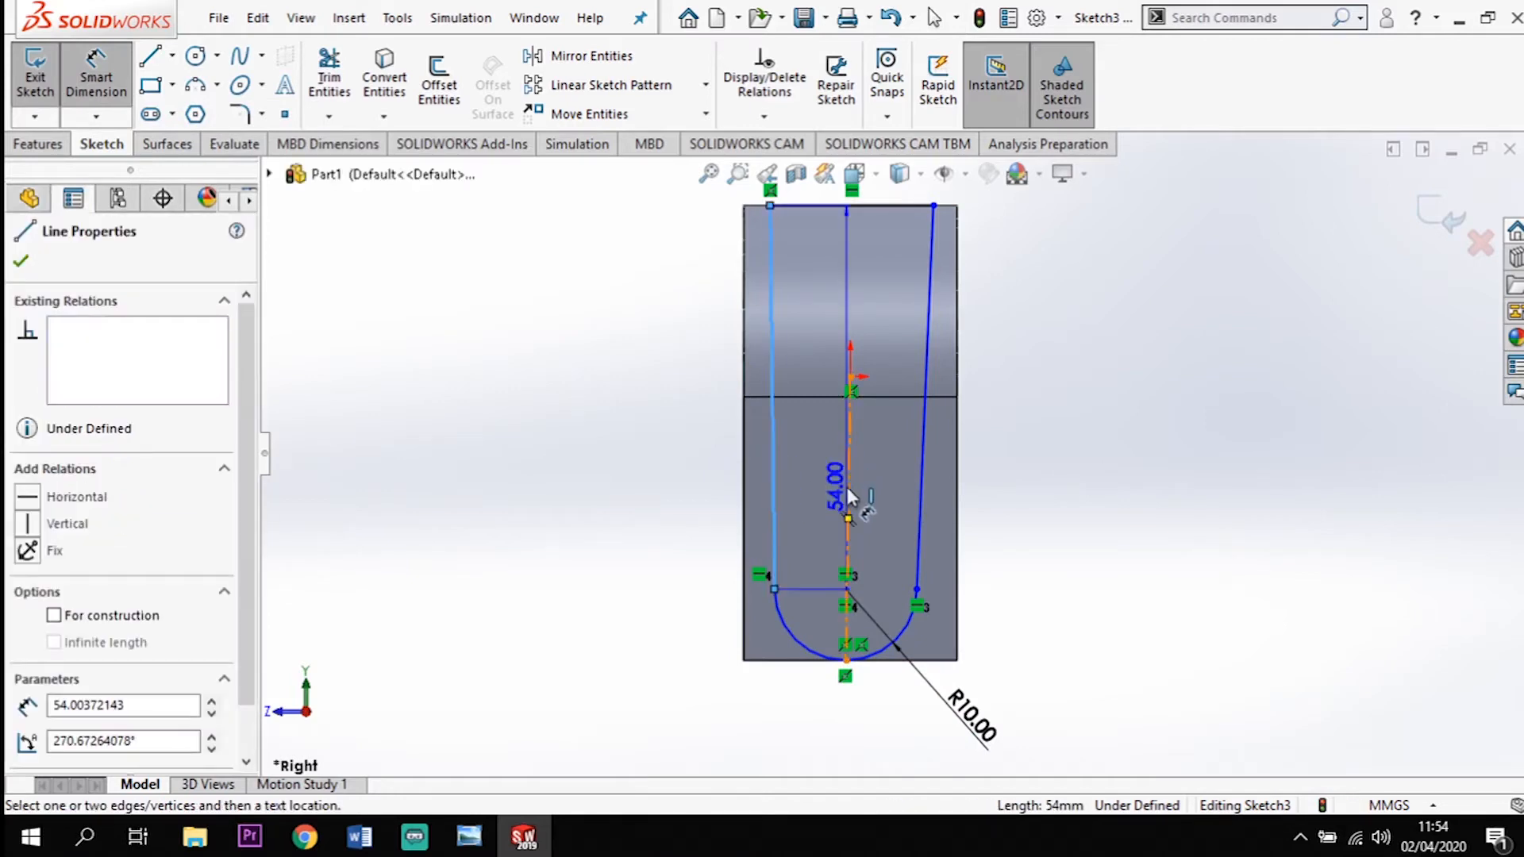
{"action": "left_click", "coordinate": [848, 487]}
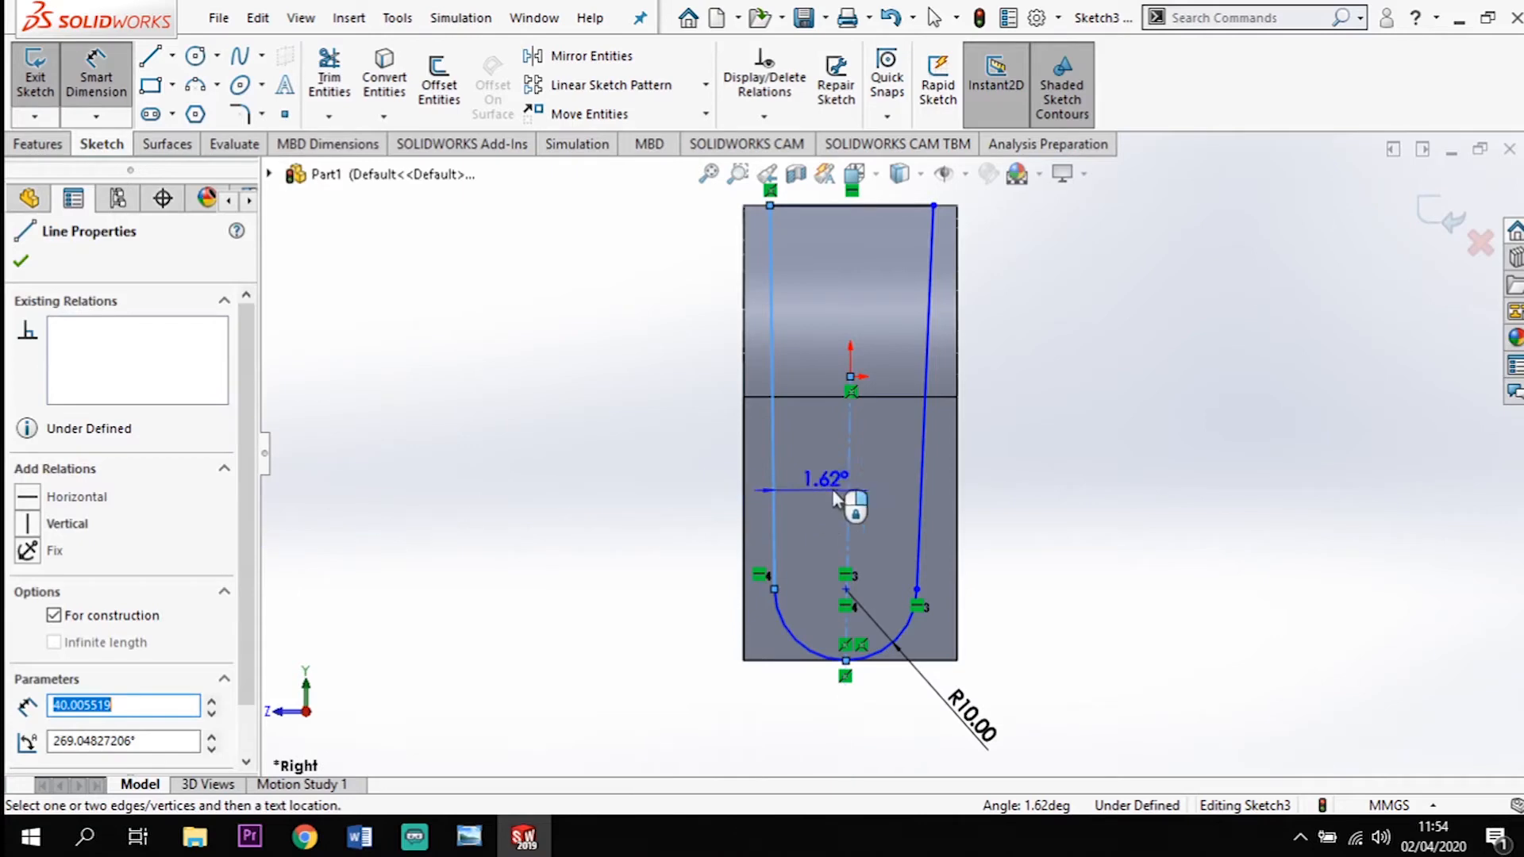
{"action": "left_click", "coordinate": [798, 530]}
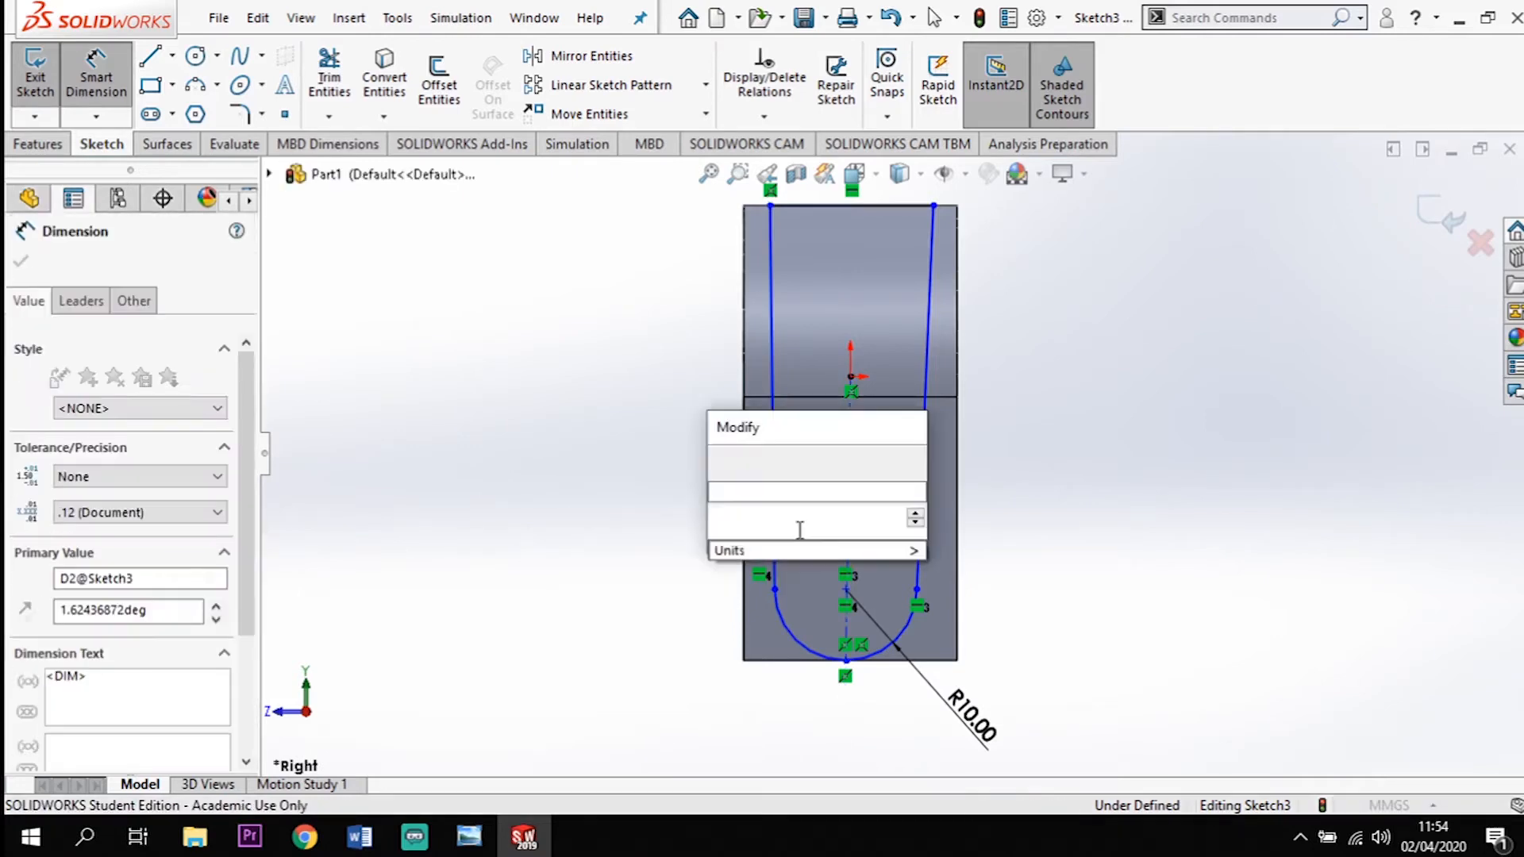
{"action": "type", "text": "2"}
{"action": "key", "text": "Return"}
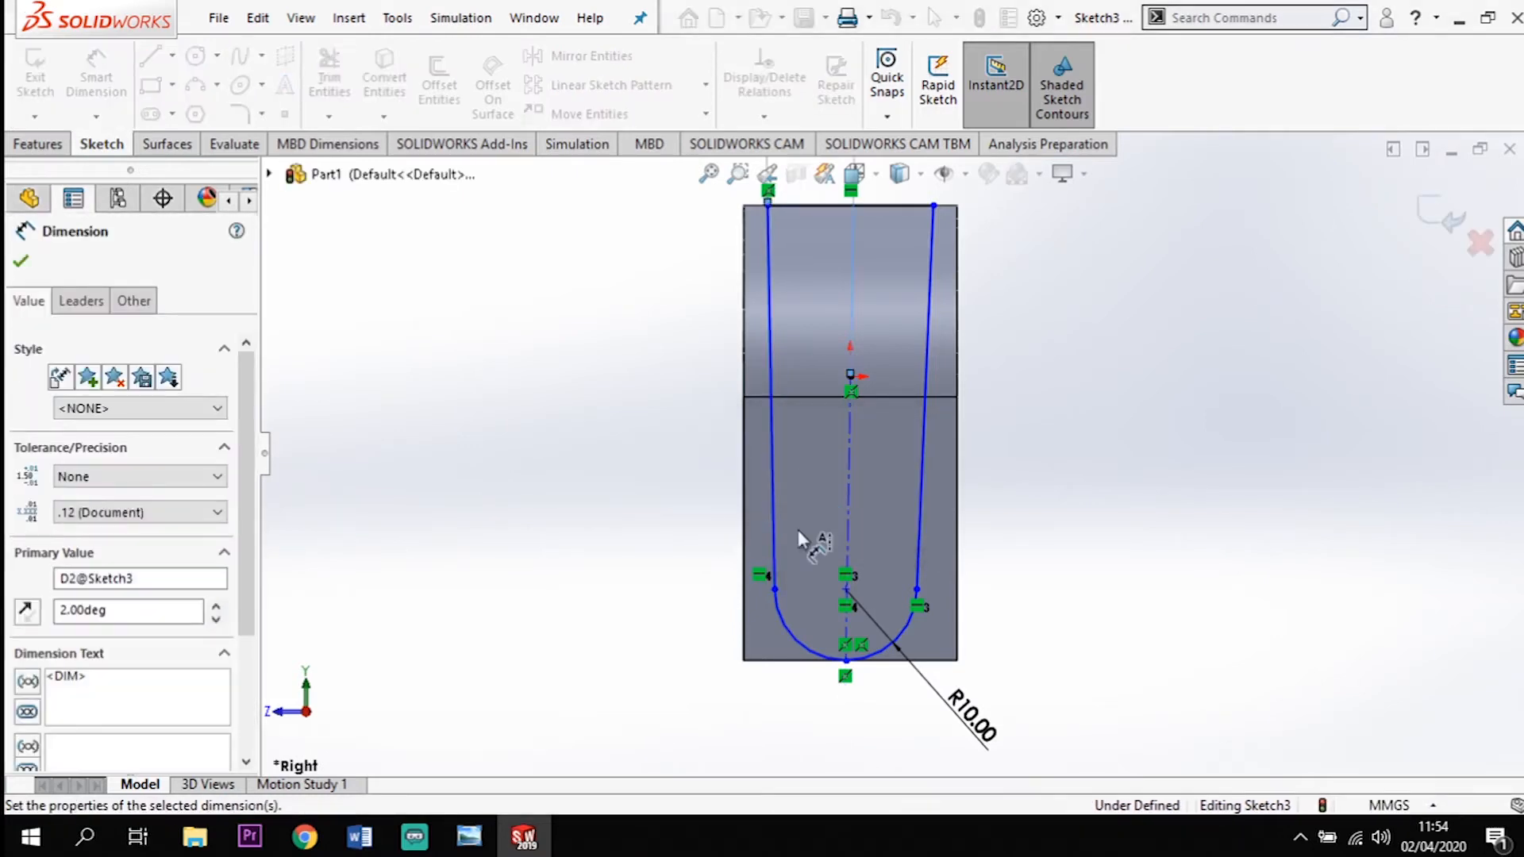
{"action": "key", "text": "Escape"}
{"action": "key", "text": "Escape"}
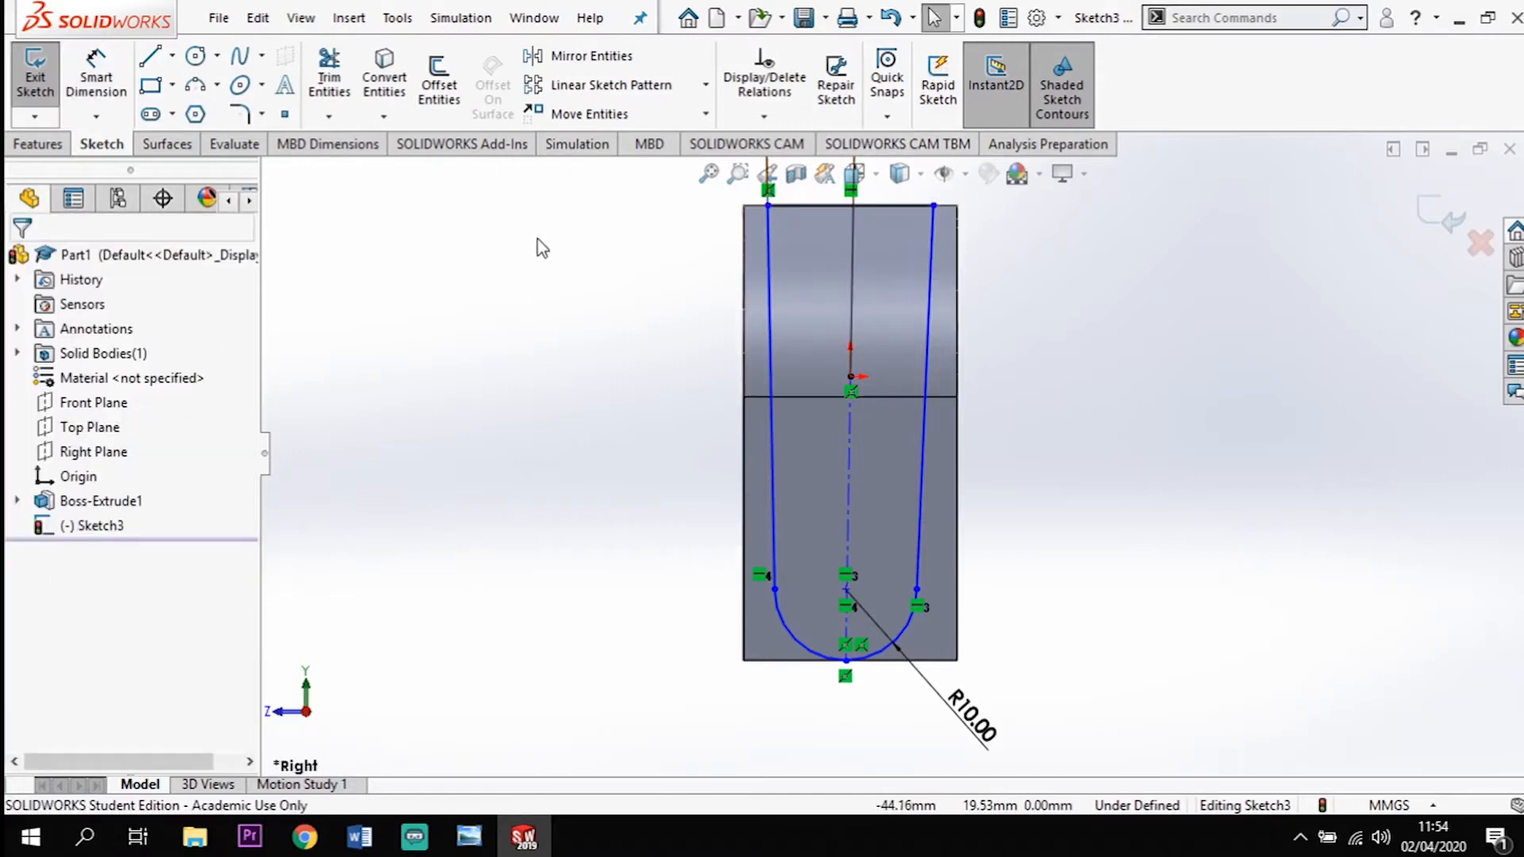
Draw a construction centerline about 24 mm long from the origin up to the profile's top edge
{"action": "left_click", "coordinate": [169, 59]}
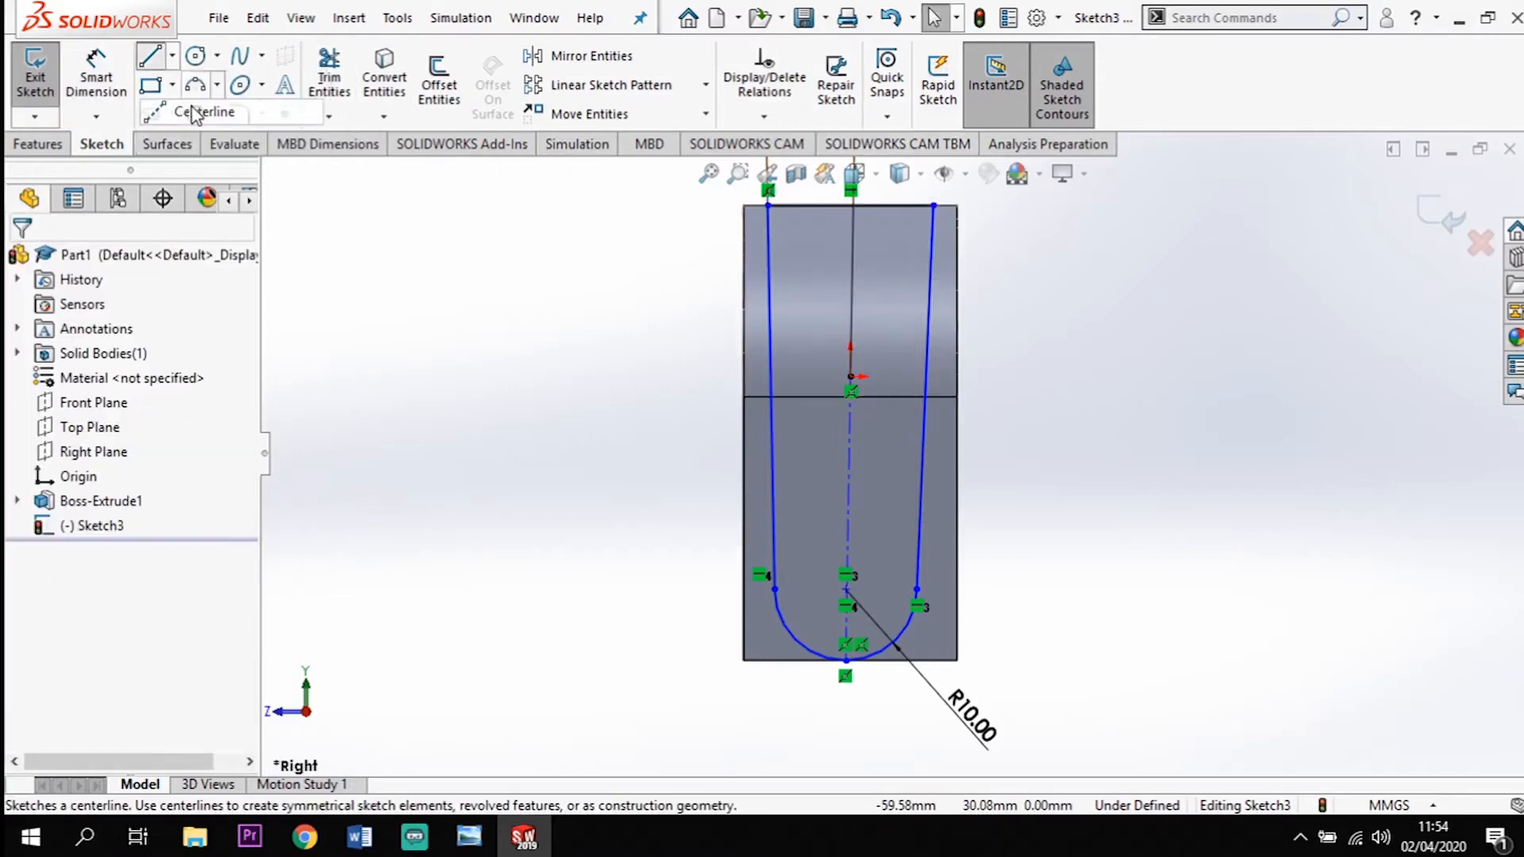
{"action": "left_click", "coordinate": [195, 112]}
{"action": "left_click", "coordinate": [850, 377]}
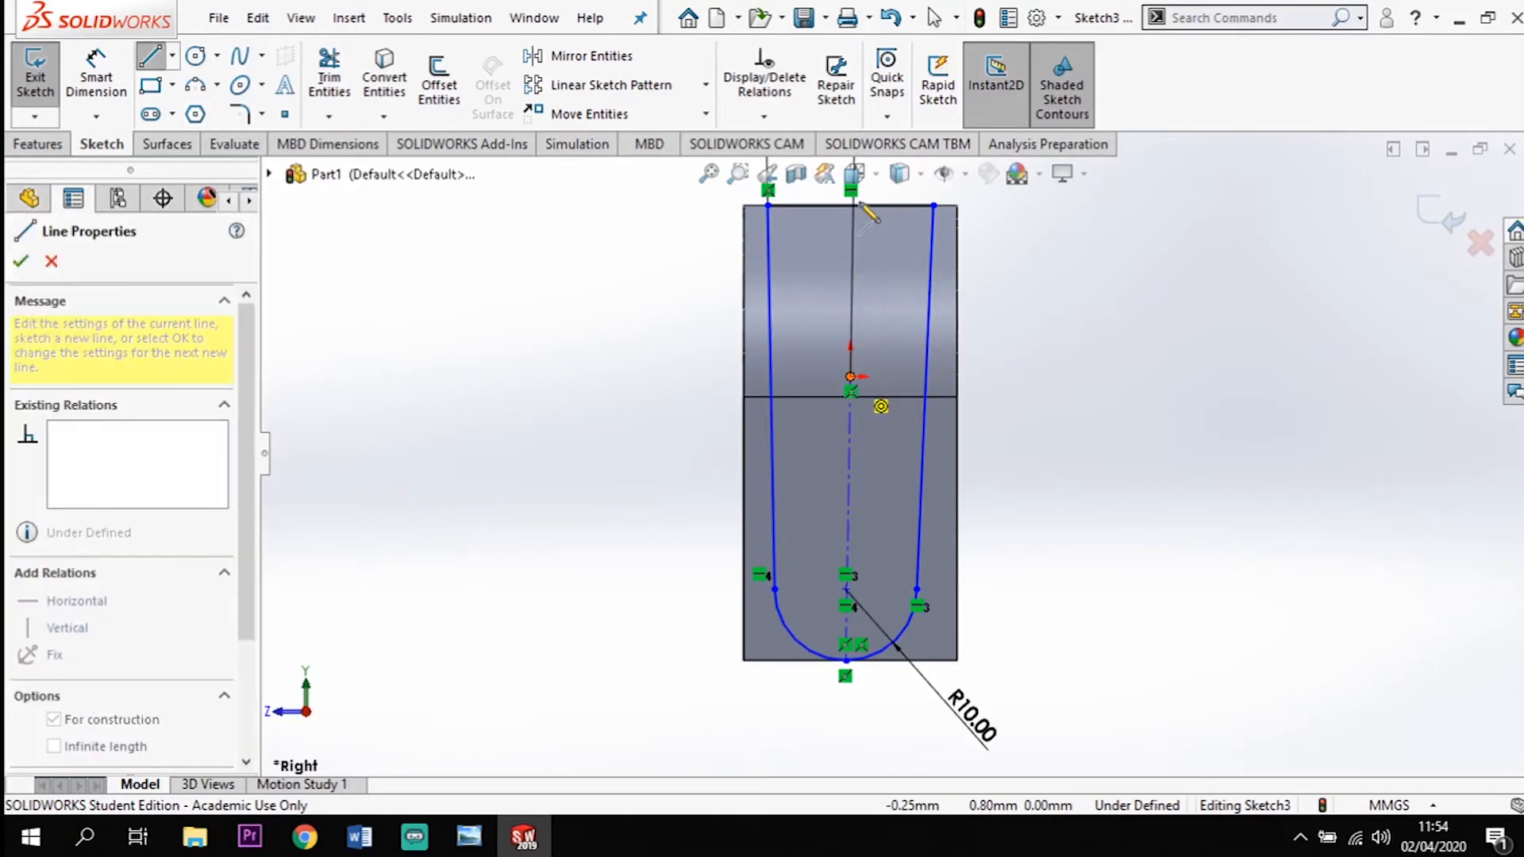
{"action": "scroll", "coordinate": [851, 202], "scroll_direction": "down", "scroll_amount": 3}
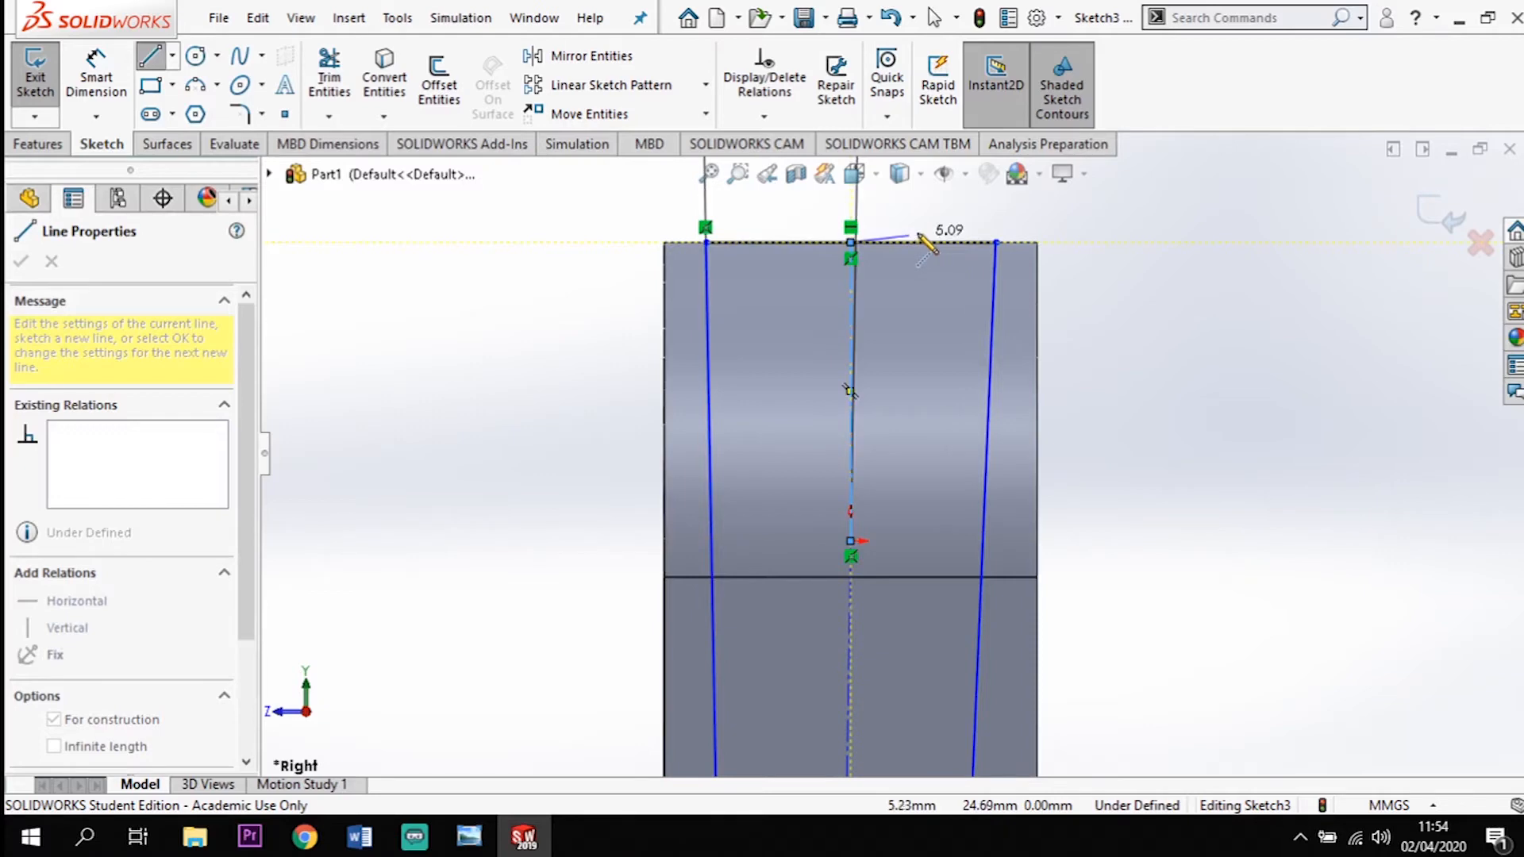
{"action": "key", "text": "Escape"}
{"action": "key", "text": "Escape"}
Add a Vertical relation to the upper centerline between the origin and the top edge
{"action": "scroll", "coordinate": [887, 338], "scroll_direction": "down", "scroll_amount": 2}
{"action": "left_click", "coordinate": [835, 330]}
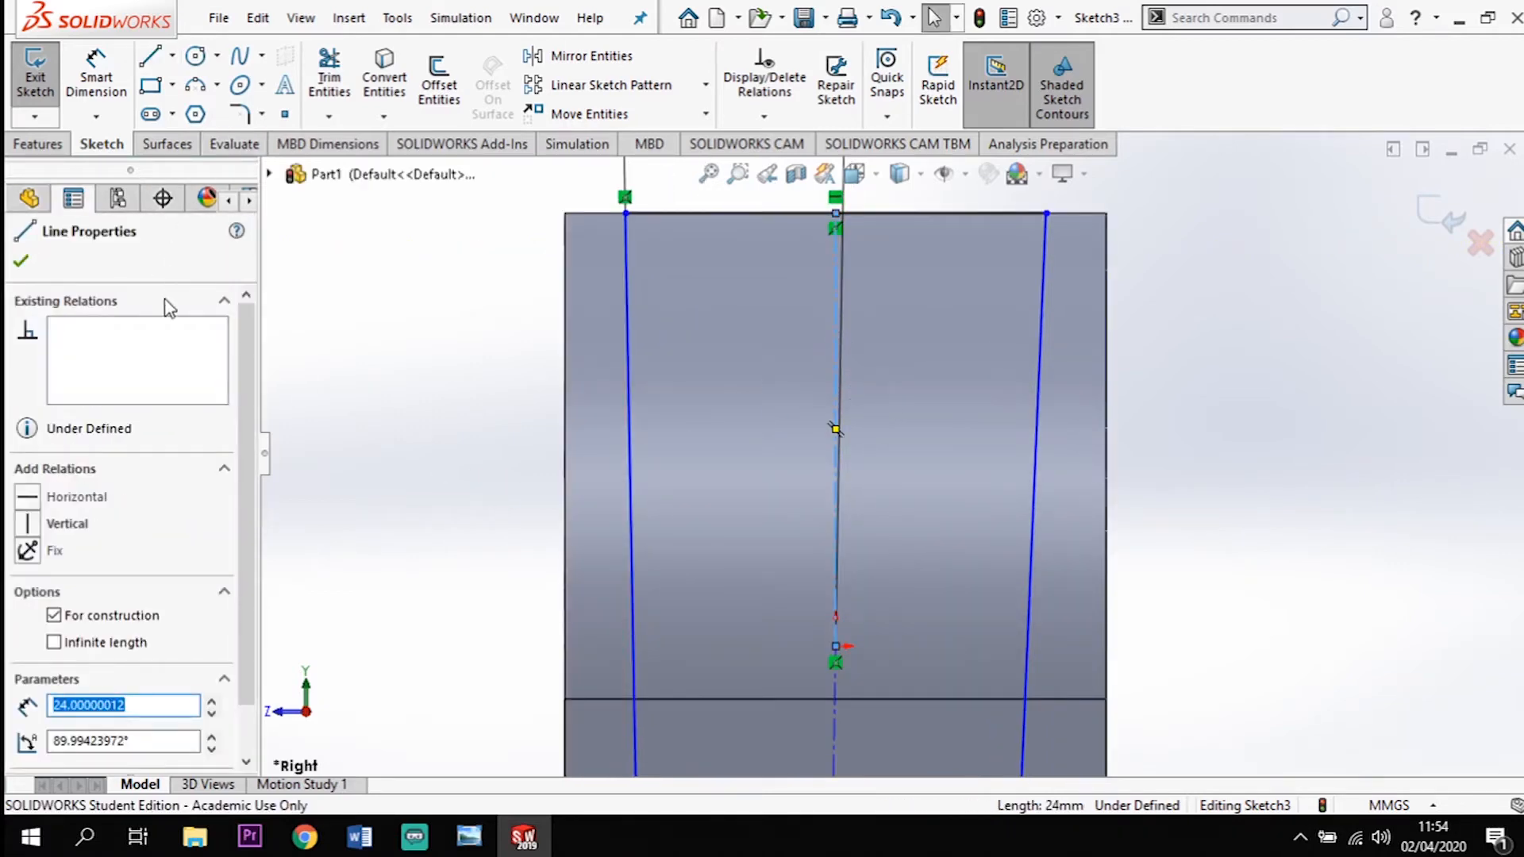
{"action": "left_click", "coordinate": [29, 526]}
{"action": "scroll", "coordinate": [848, 374], "scroll_direction": "up", "scroll_amount": 2}
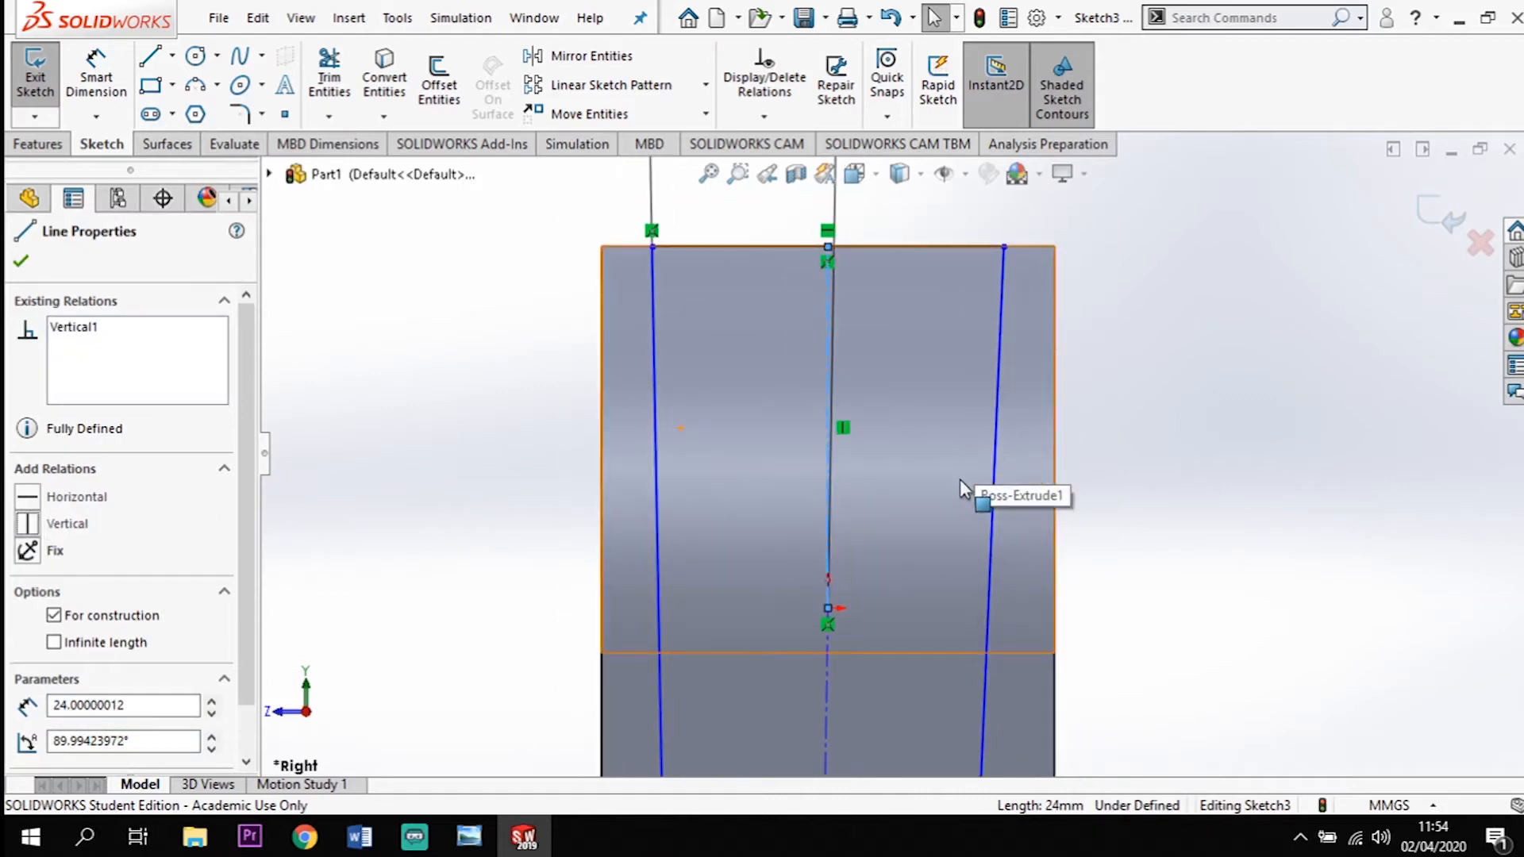
{"action": "key", "text": "Escape"}
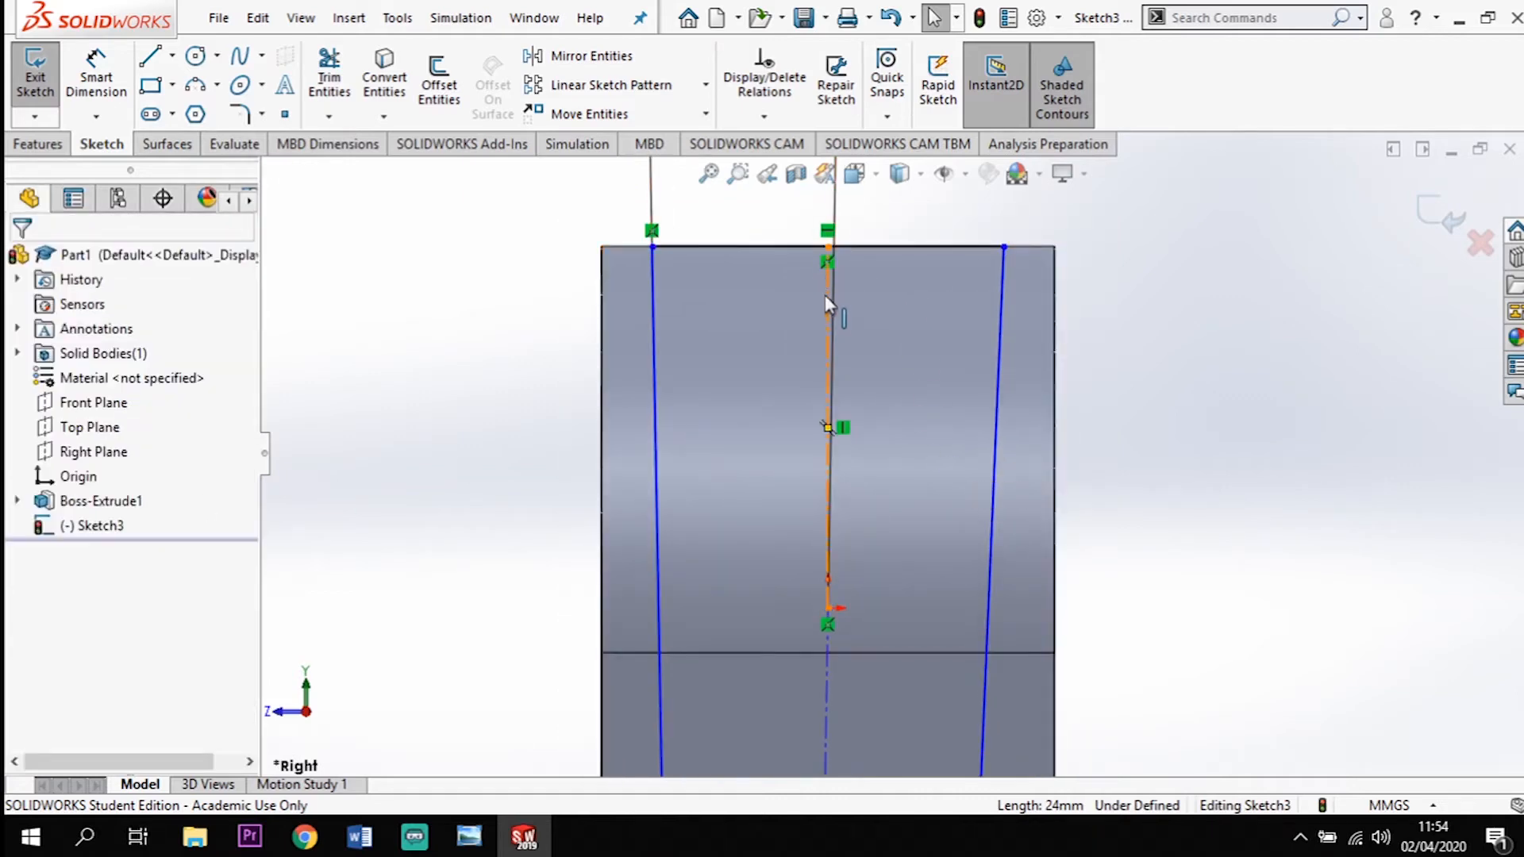
Dimension the angle between the right slanted line and the lower centerline as 2 degrees
{"action": "scroll", "coordinate": [874, 397], "scroll_direction": "up", "scroll_amount": 2}
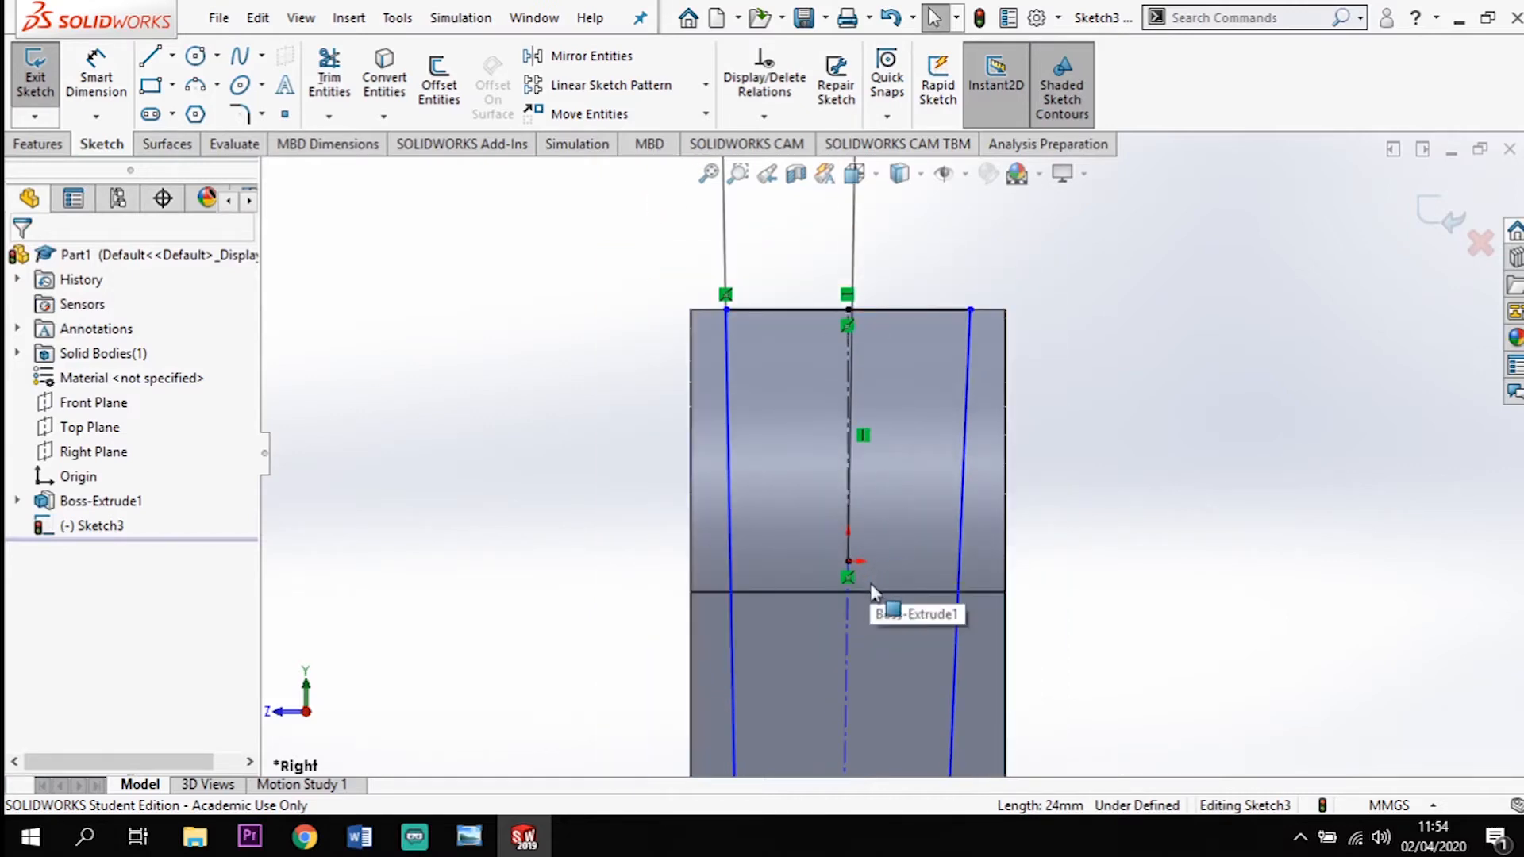
{"action": "scroll", "coordinate": [871, 590], "scroll_direction": "up", "scroll_amount": 2}
{"action": "left_click", "coordinate": [94, 73]}
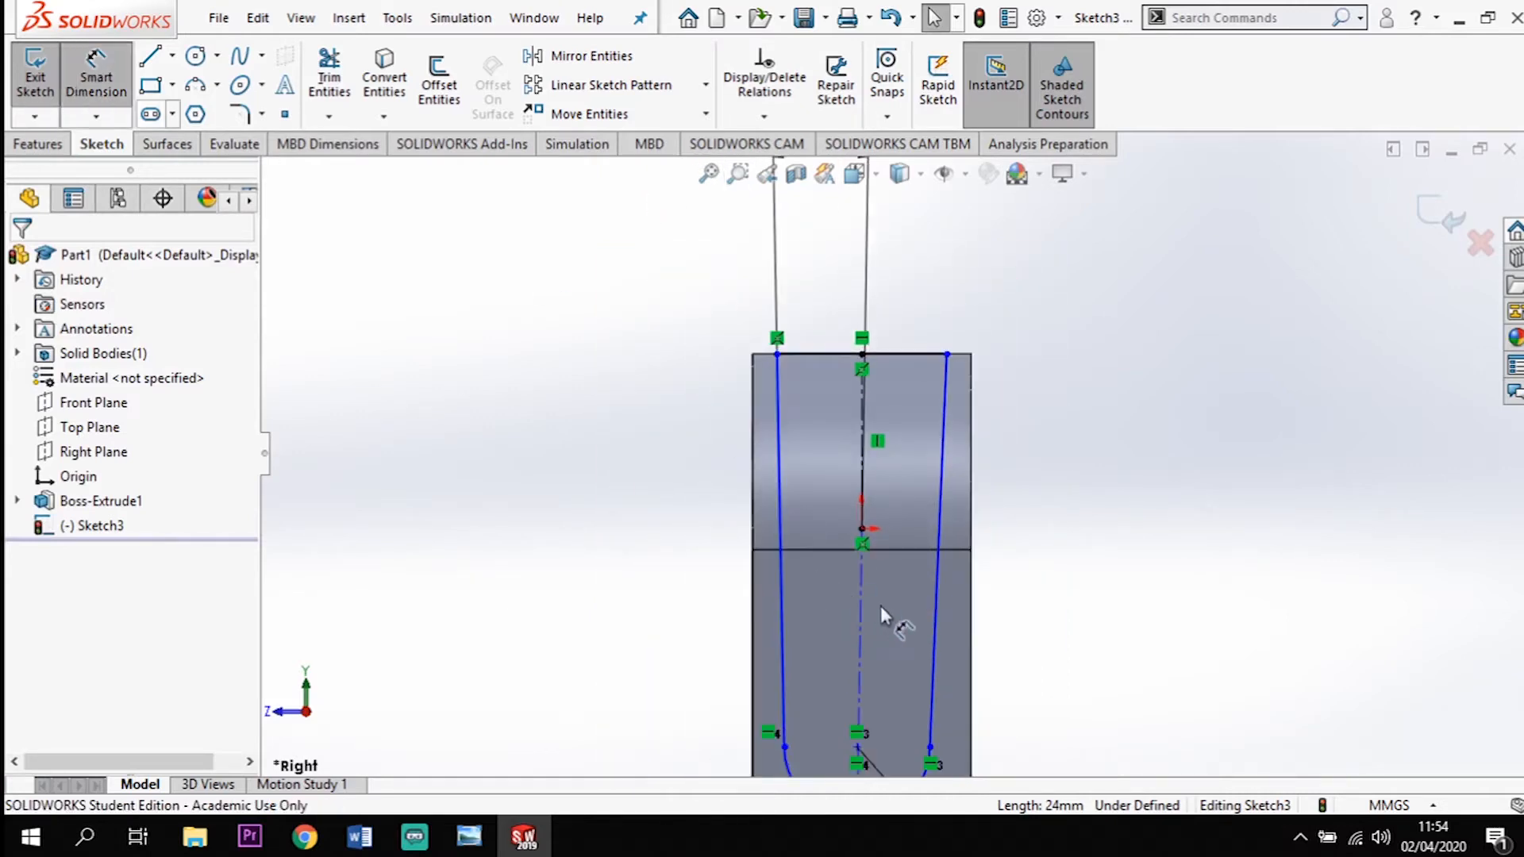
{"action": "left_click", "coordinate": [933, 606]}
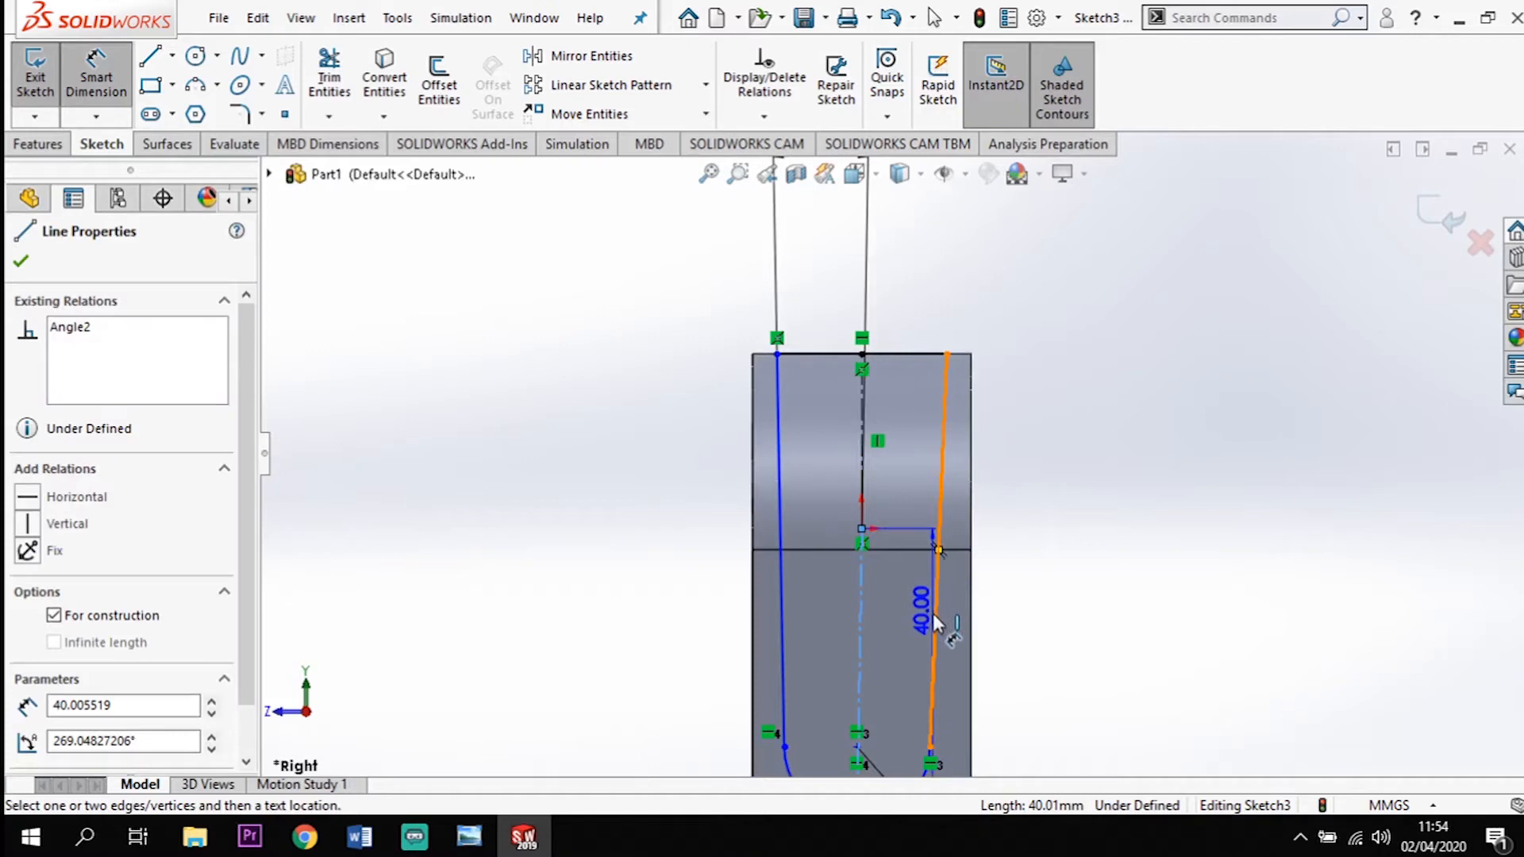
{"action": "left_click", "coordinate": [861, 627]}
{"action": "left_click", "coordinate": [892, 625]}
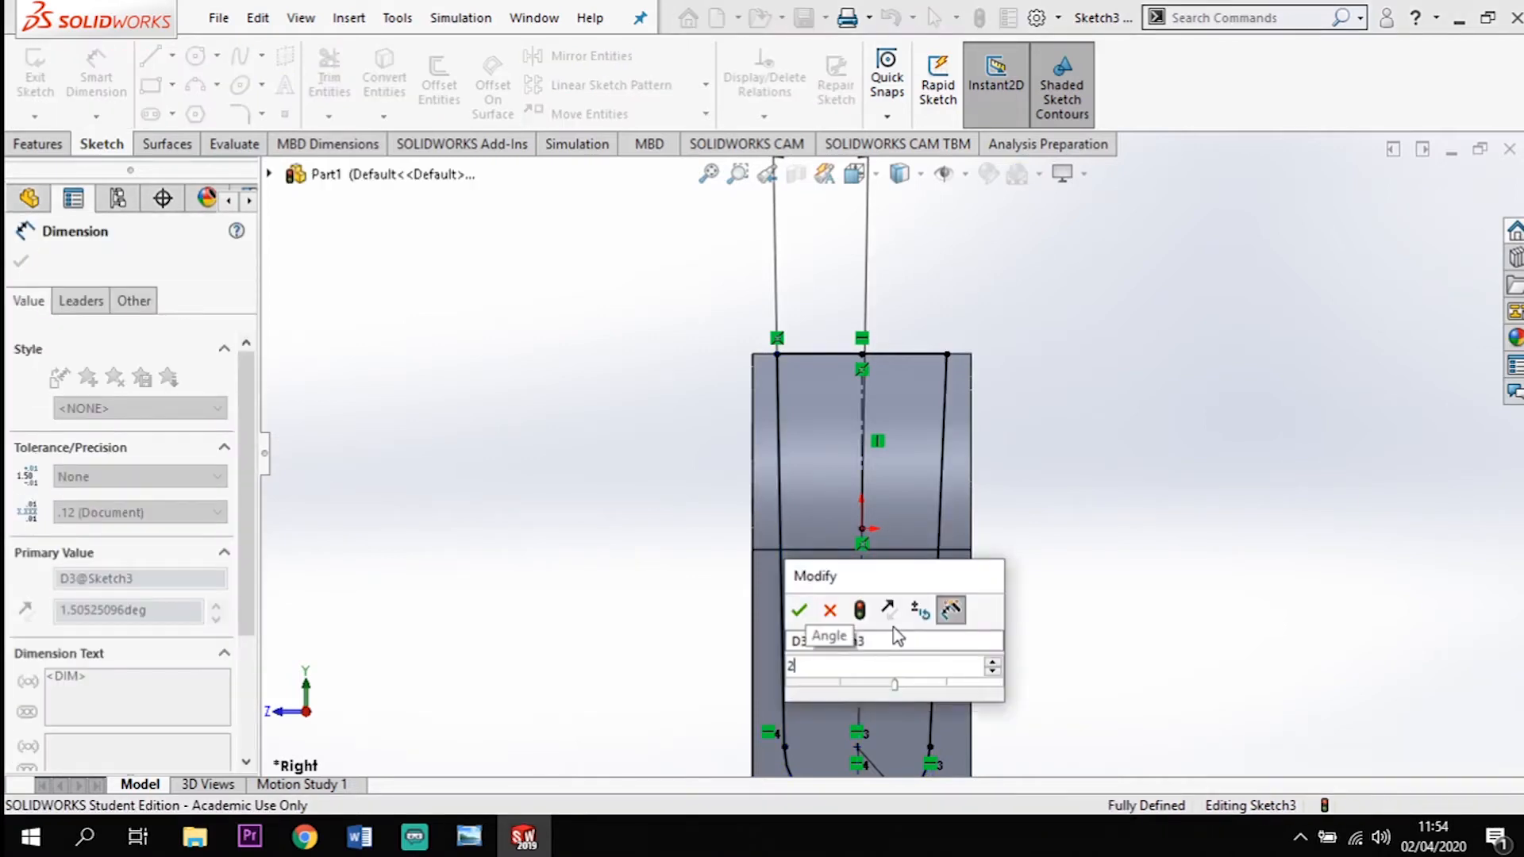
{"action": "key", "text": "Return"}
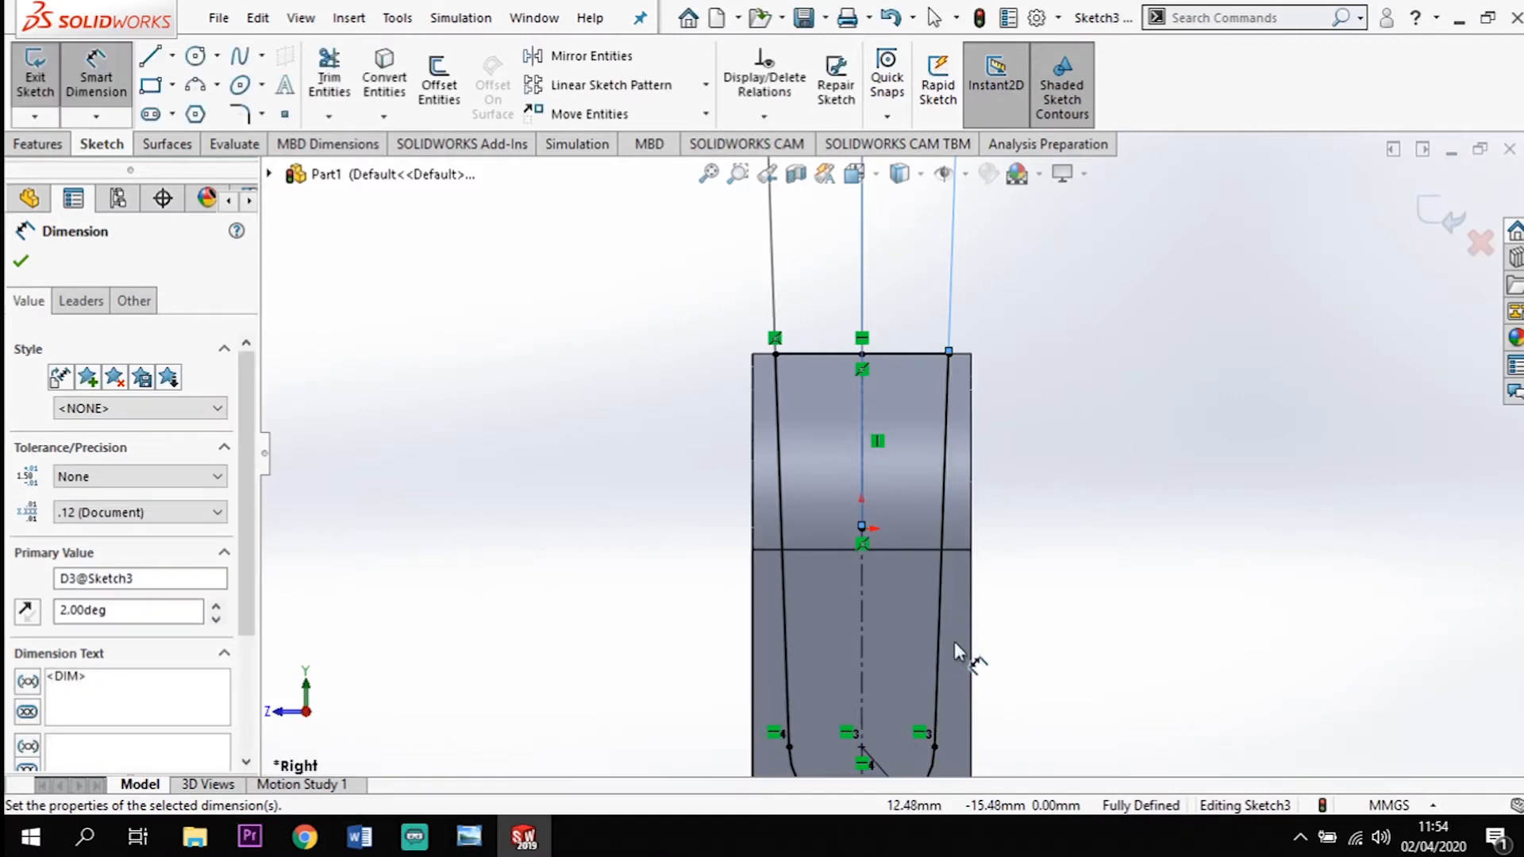
{"action": "left_click", "coordinate": [954, 641]}
{"action": "key", "text": "Escape"}
Try a Vertical relation on the lower centerline and delete that relation
{"action": "left_click", "coordinate": [860, 640]}
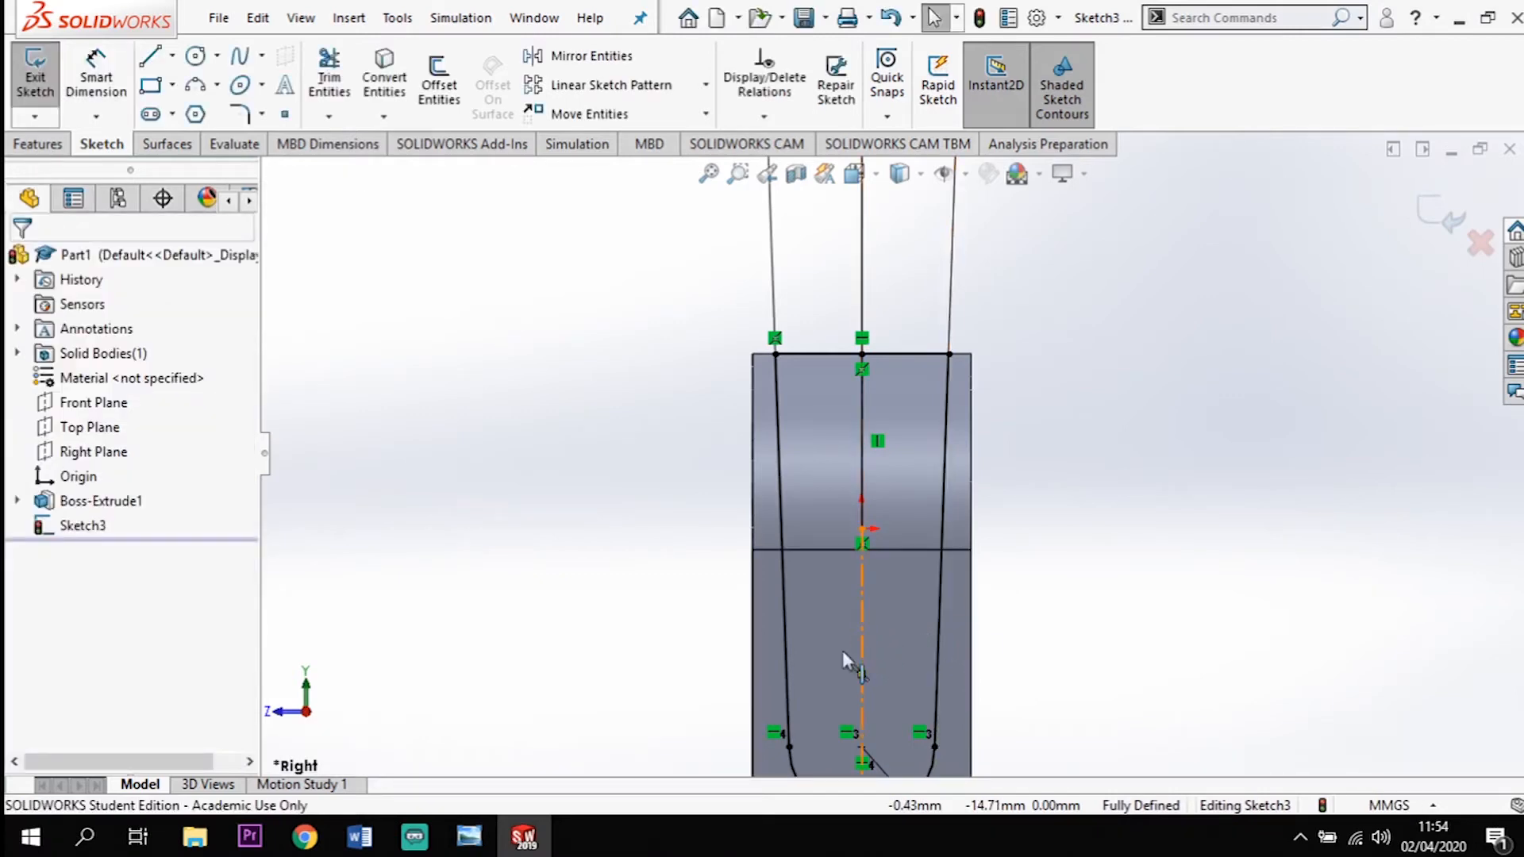
{"action": "left_click", "coordinate": [27, 523]}
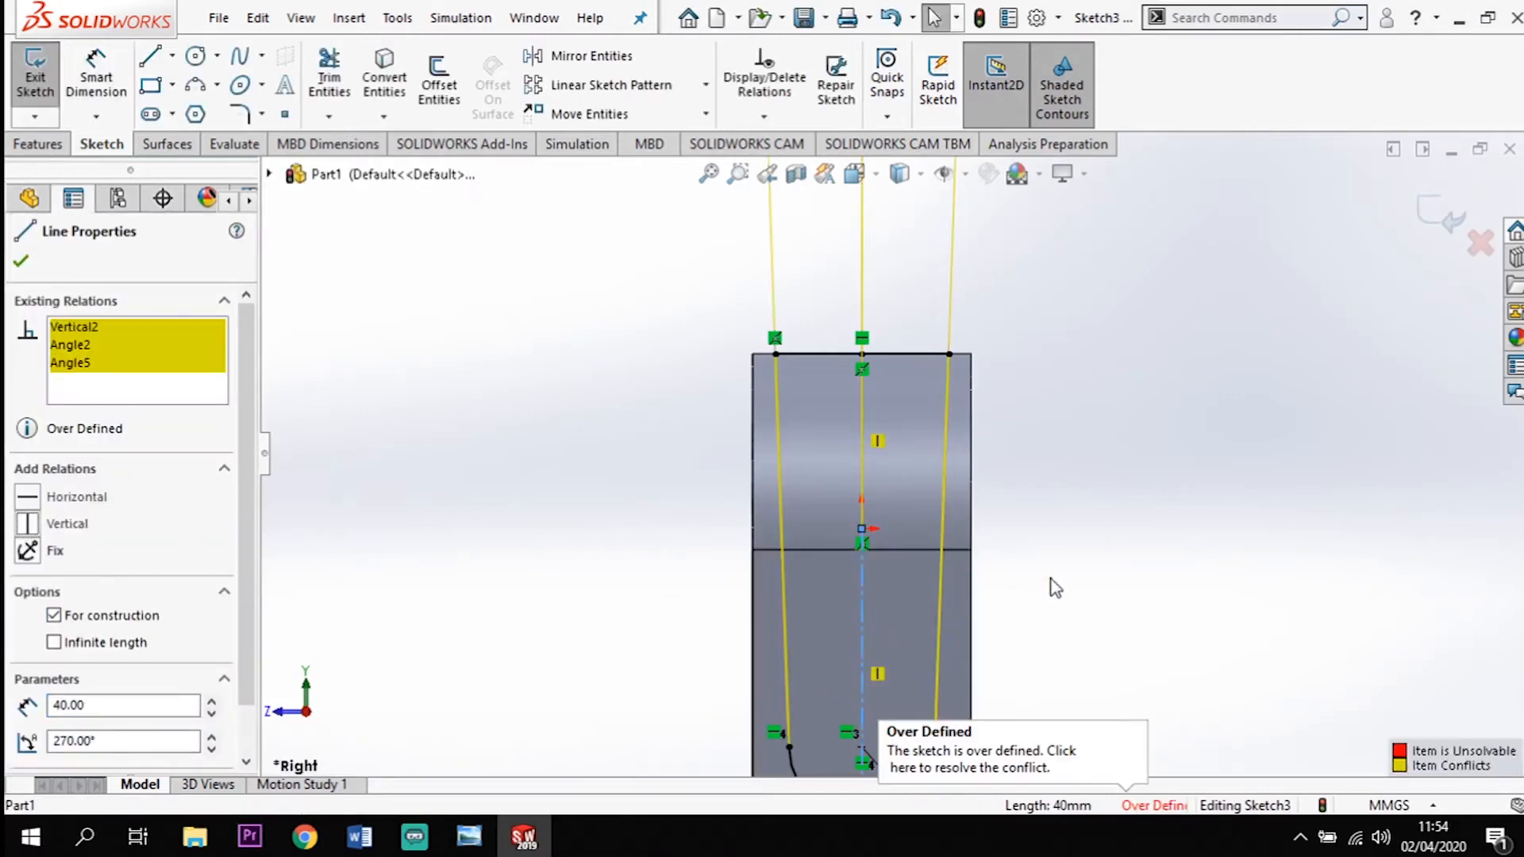
{"action": "left_click", "coordinate": [875, 676]}
{"action": "key", "text": "Delete"}
{"action": "scroll", "coordinate": [1040, 655], "scroll_direction": "up", "scroll_amount": 2}
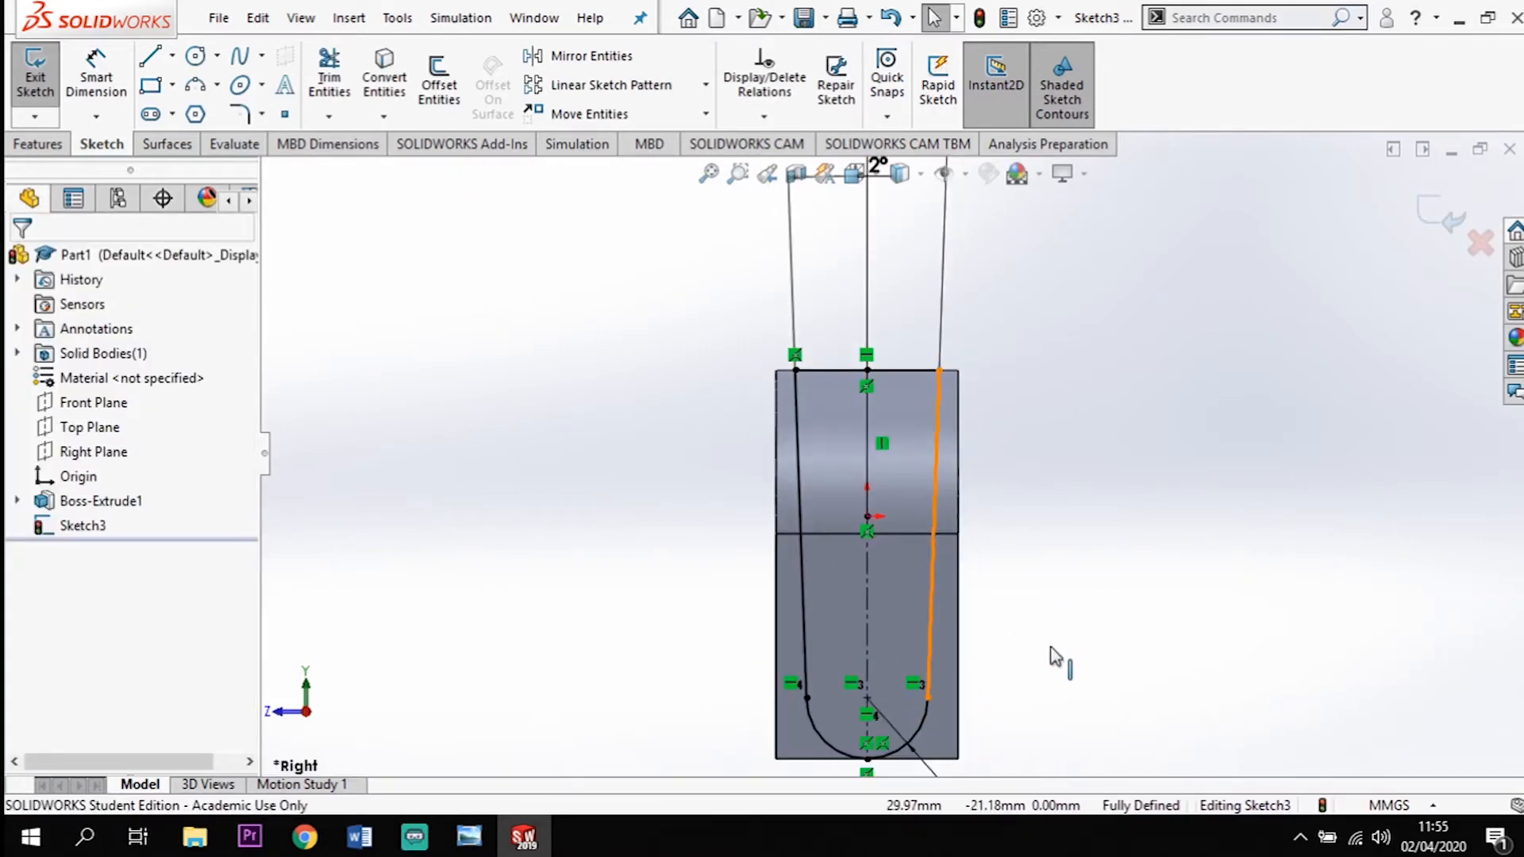
Sketch a circle centred on the lower arc's centre point and dimension its diameter as 10 mm
{"action": "scroll", "coordinate": [895, 675], "scroll_direction": "down", "scroll_amount": 2}
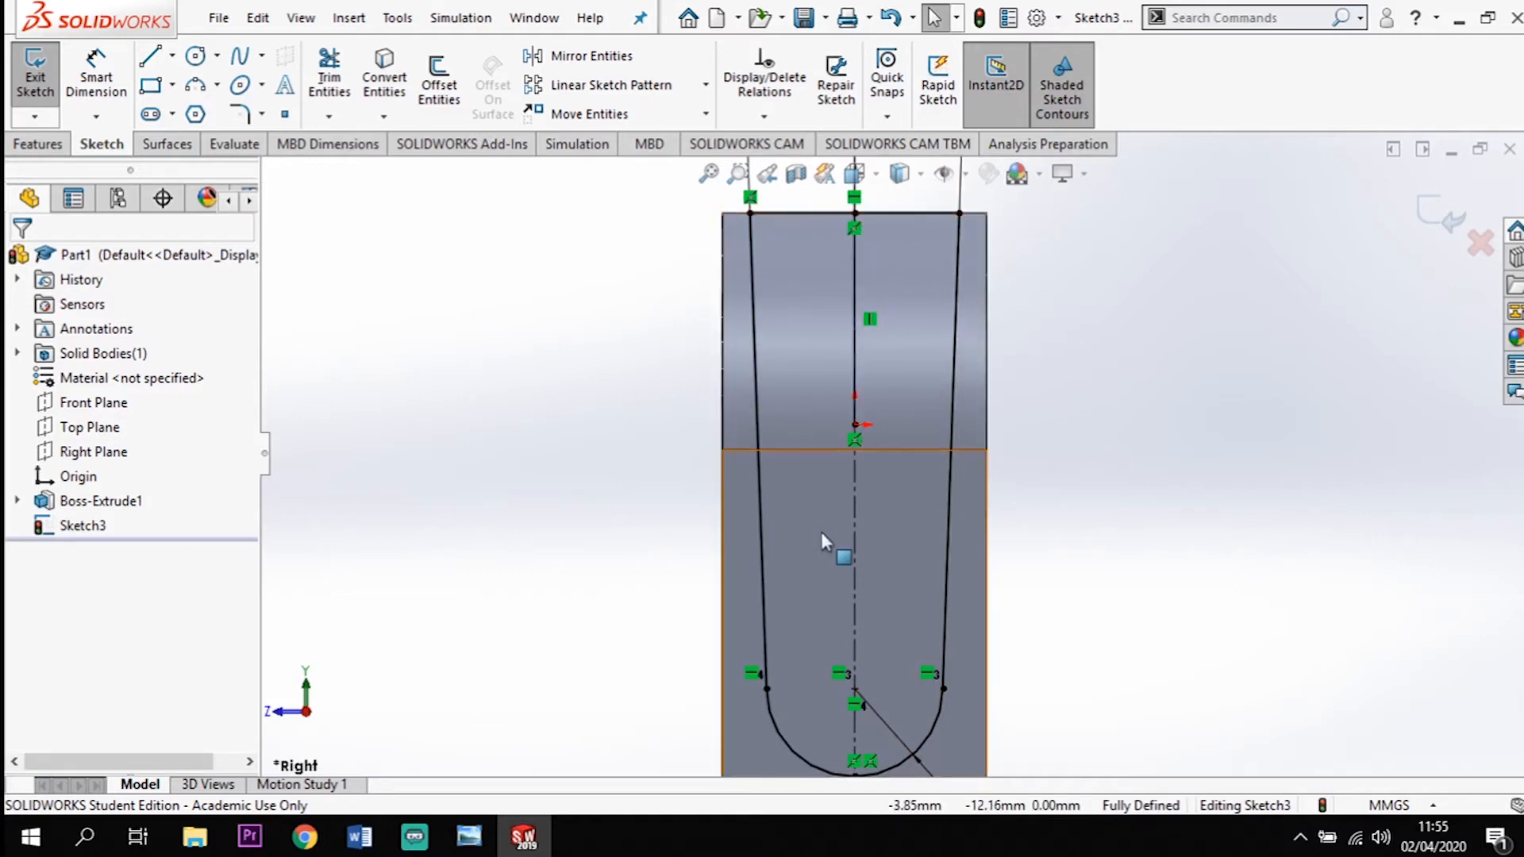
{"action": "left_click", "coordinate": [194, 55]}
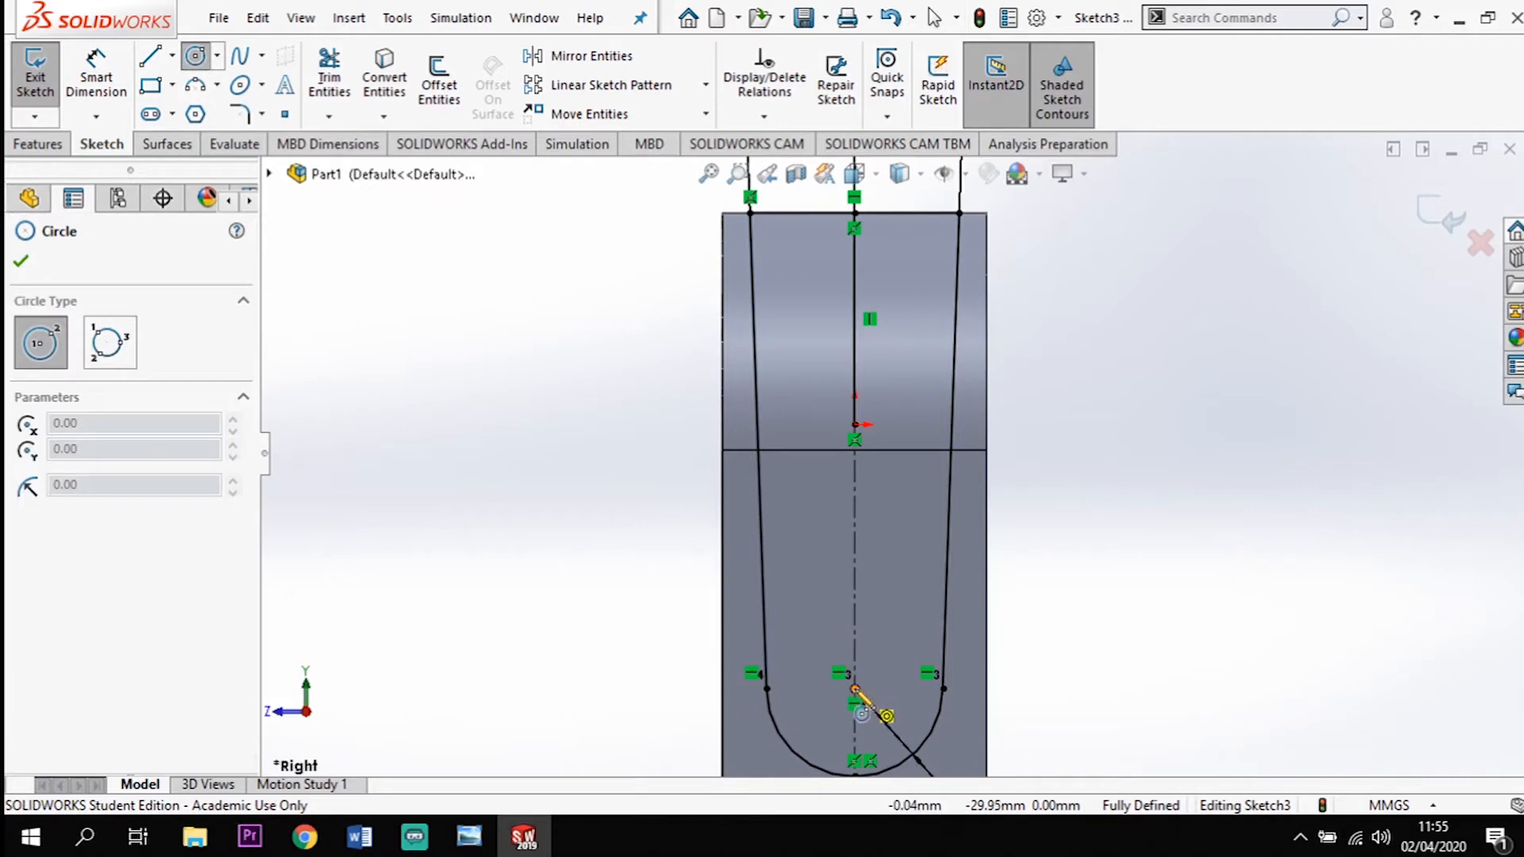
{"action": "left_click", "coordinate": [855, 689]}
{"action": "left_click", "coordinate": [893, 724]}
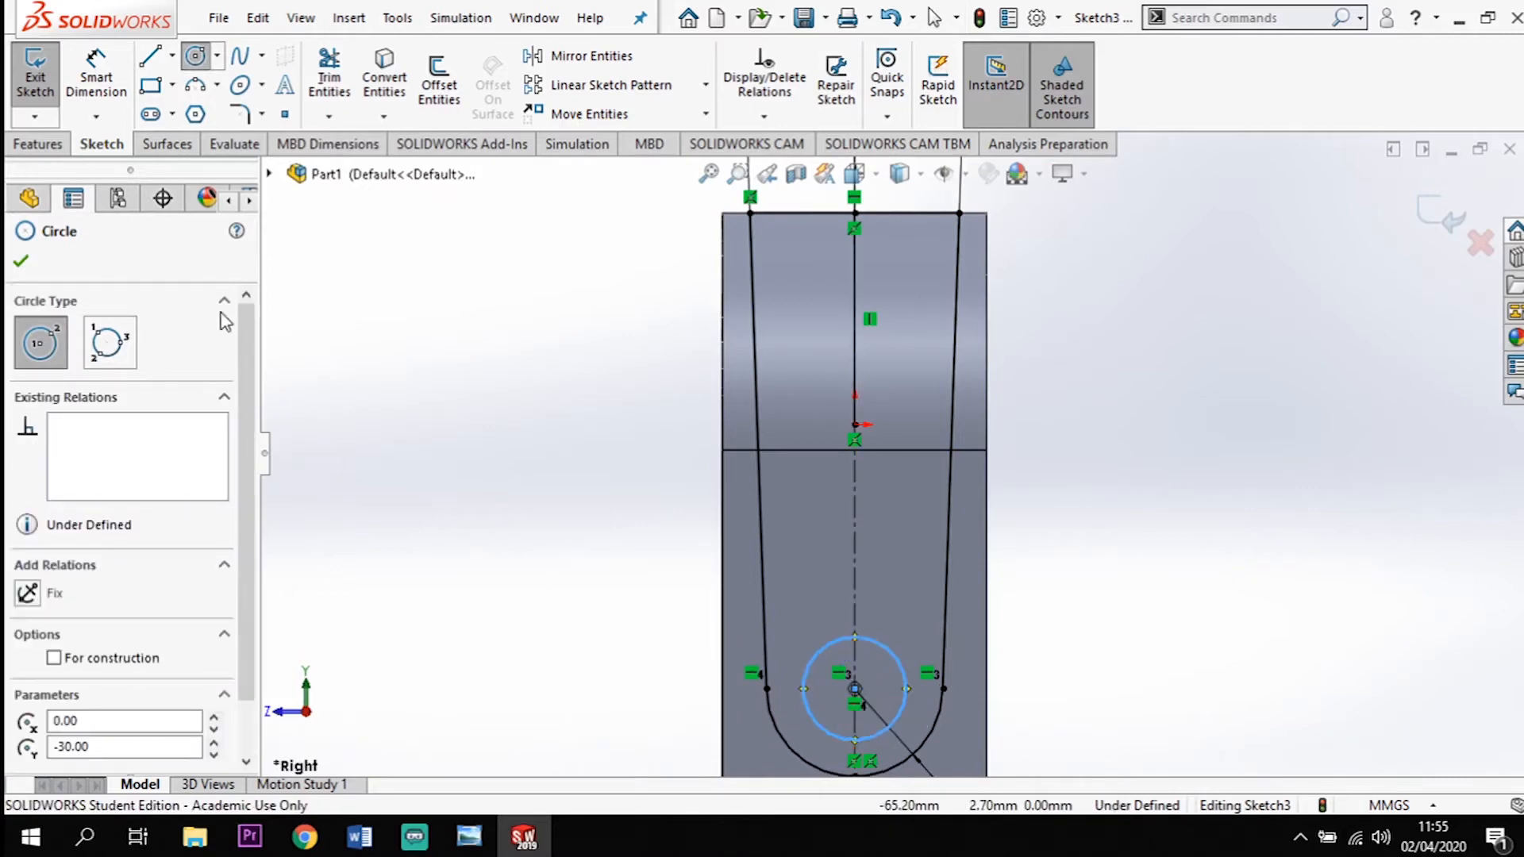
{"action": "left_click", "coordinate": [96, 79]}
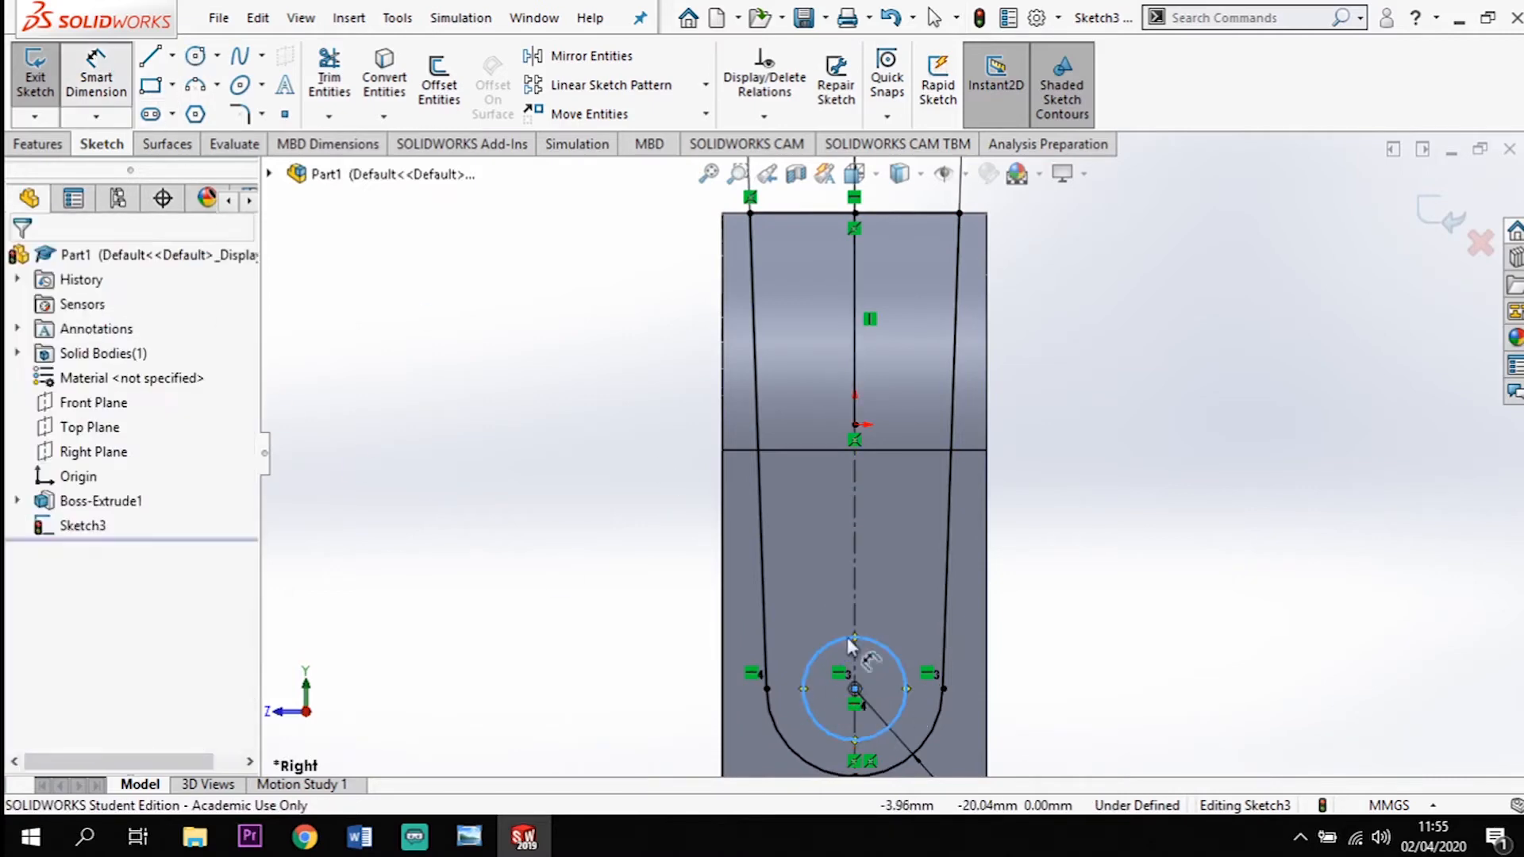
{"action": "left_click", "coordinate": [895, 665]}
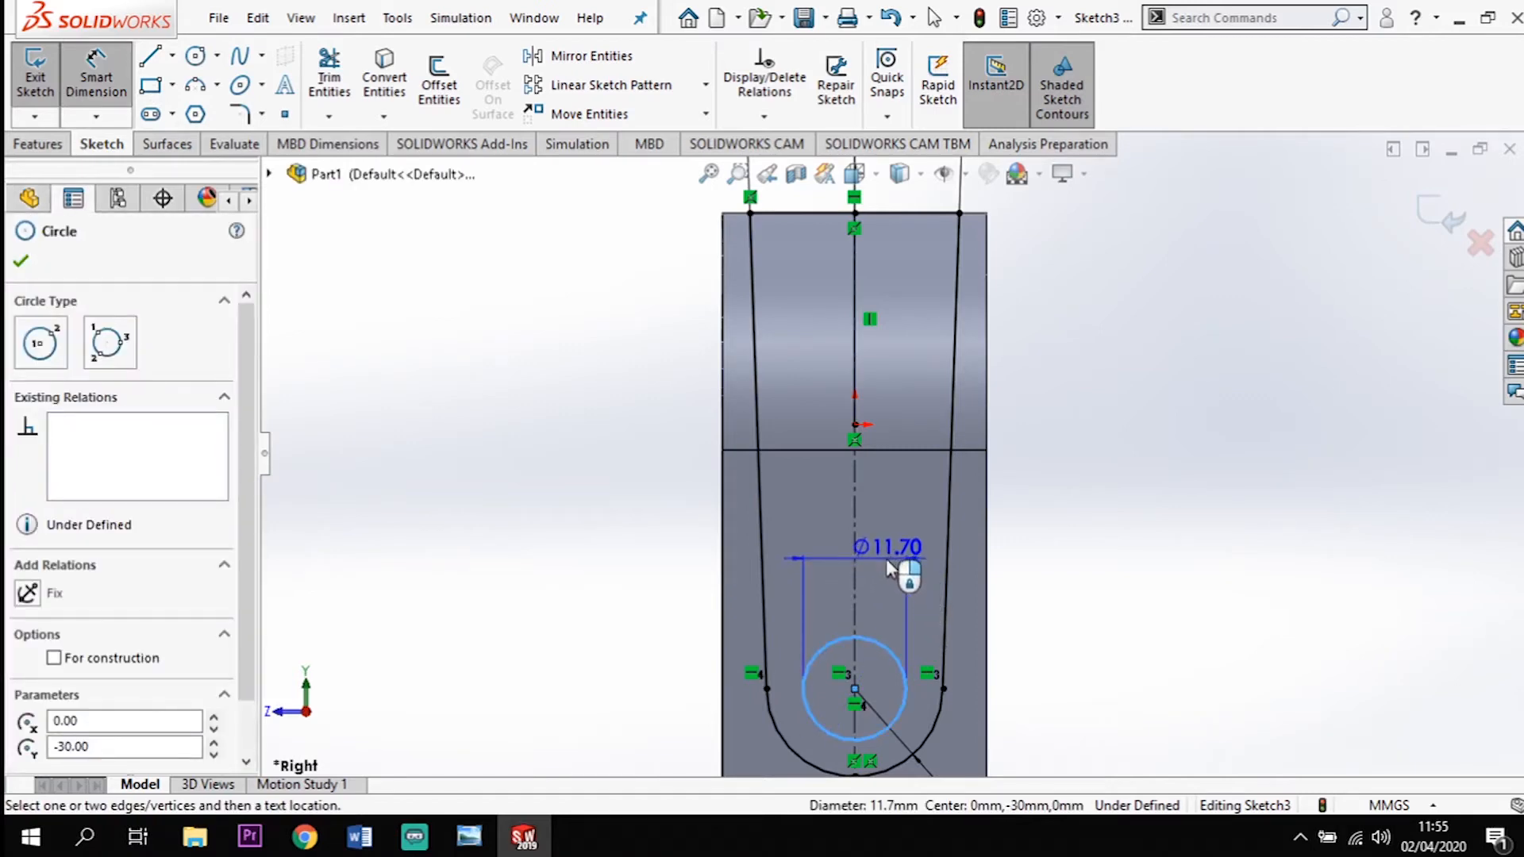
{"action": "left_click", "coordinate": [895, 686]}
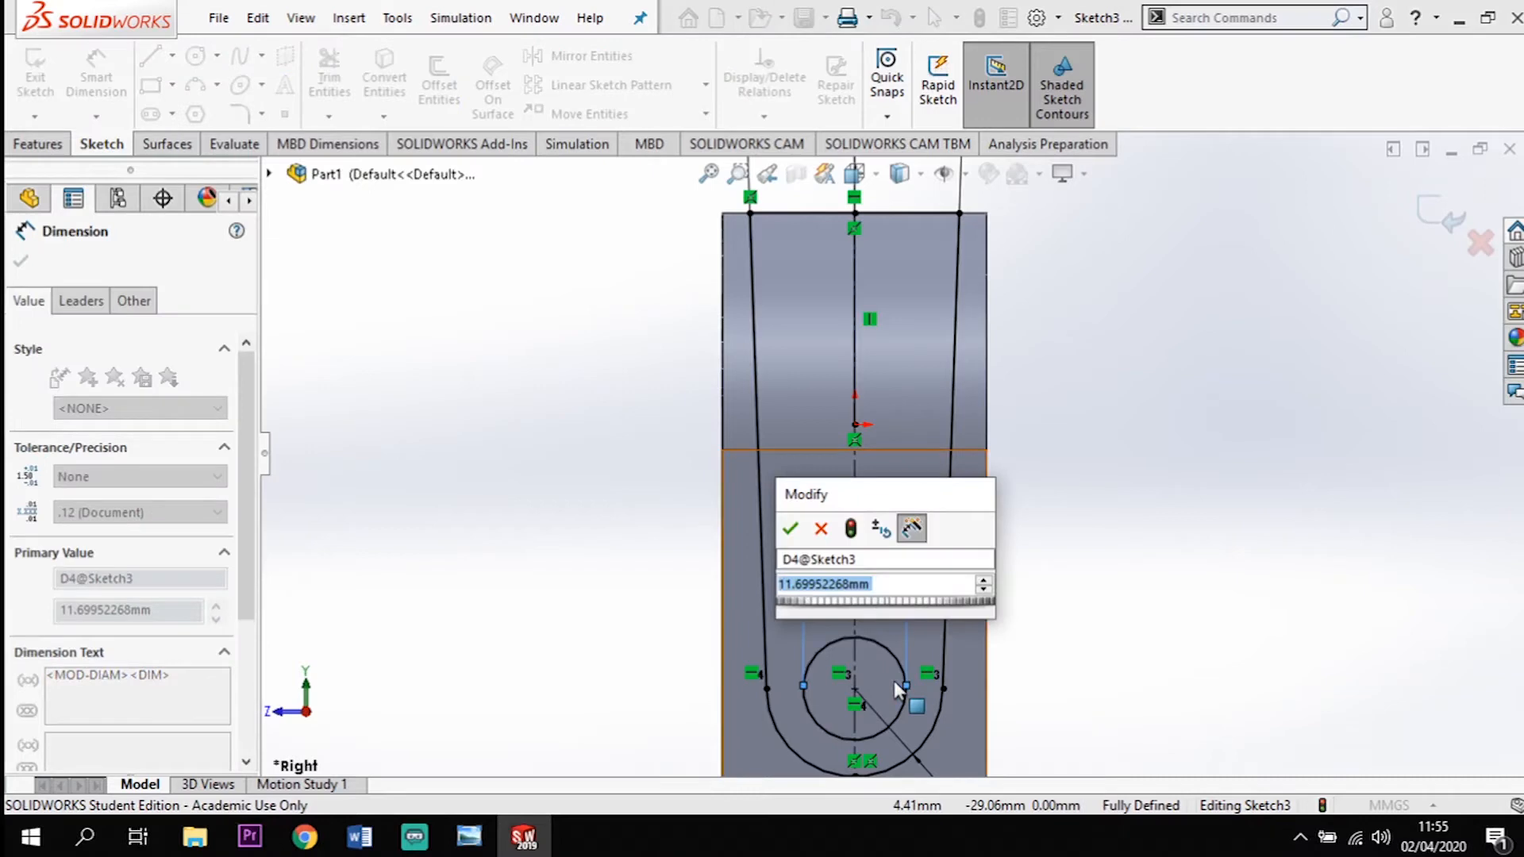
{"action": "type", "text": "10"}
{"action": "key", "text": "Return"}
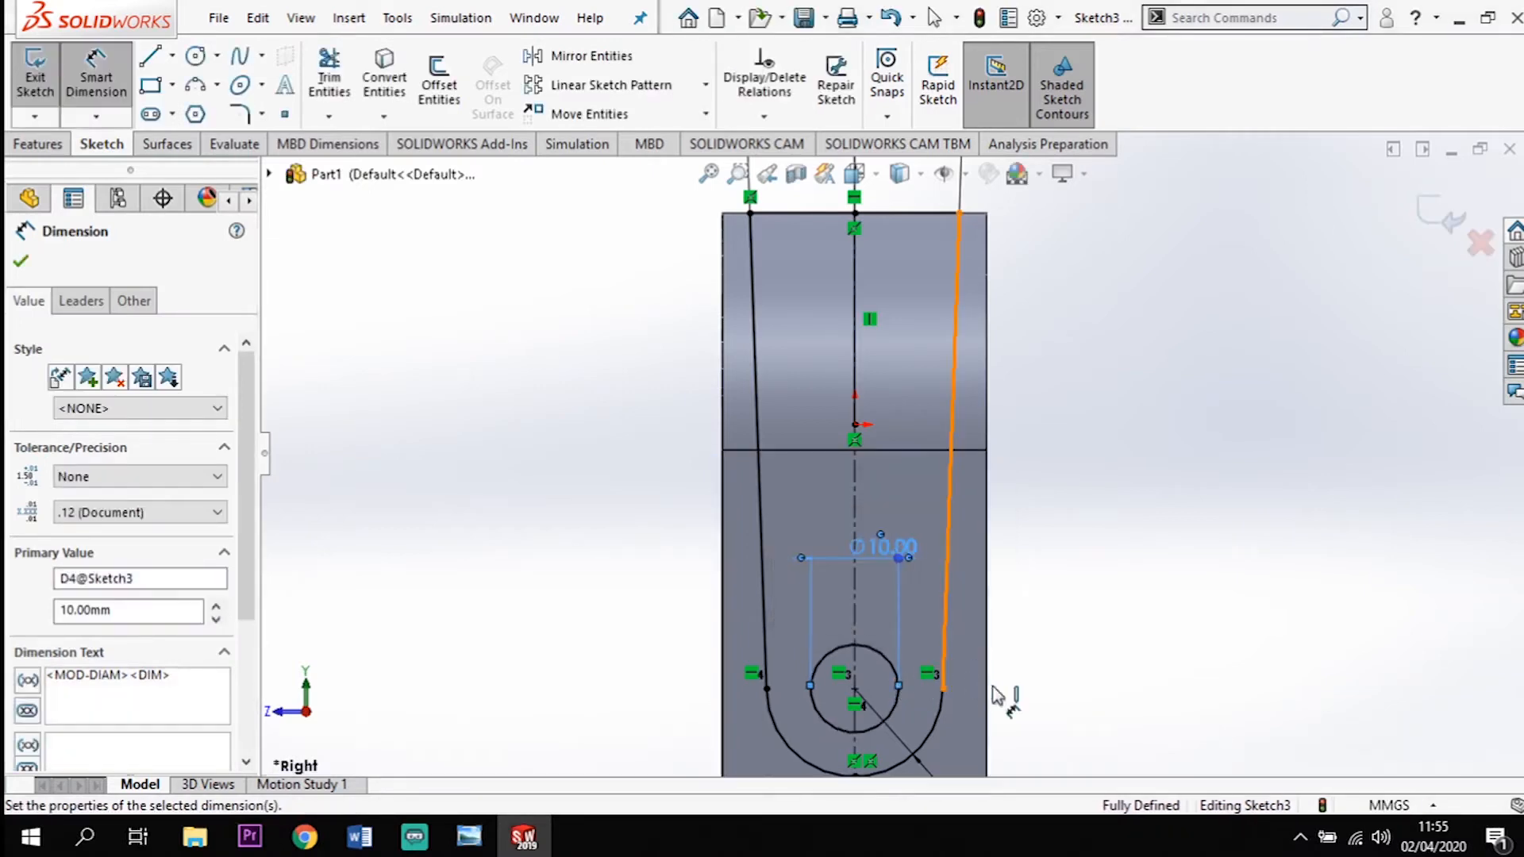
Cut-extrude the side profile sketch with a Mid Plane depth of 60 mm and Flip side to cut enabled
{"action": "left_click", "coordinate": [37, 147]}
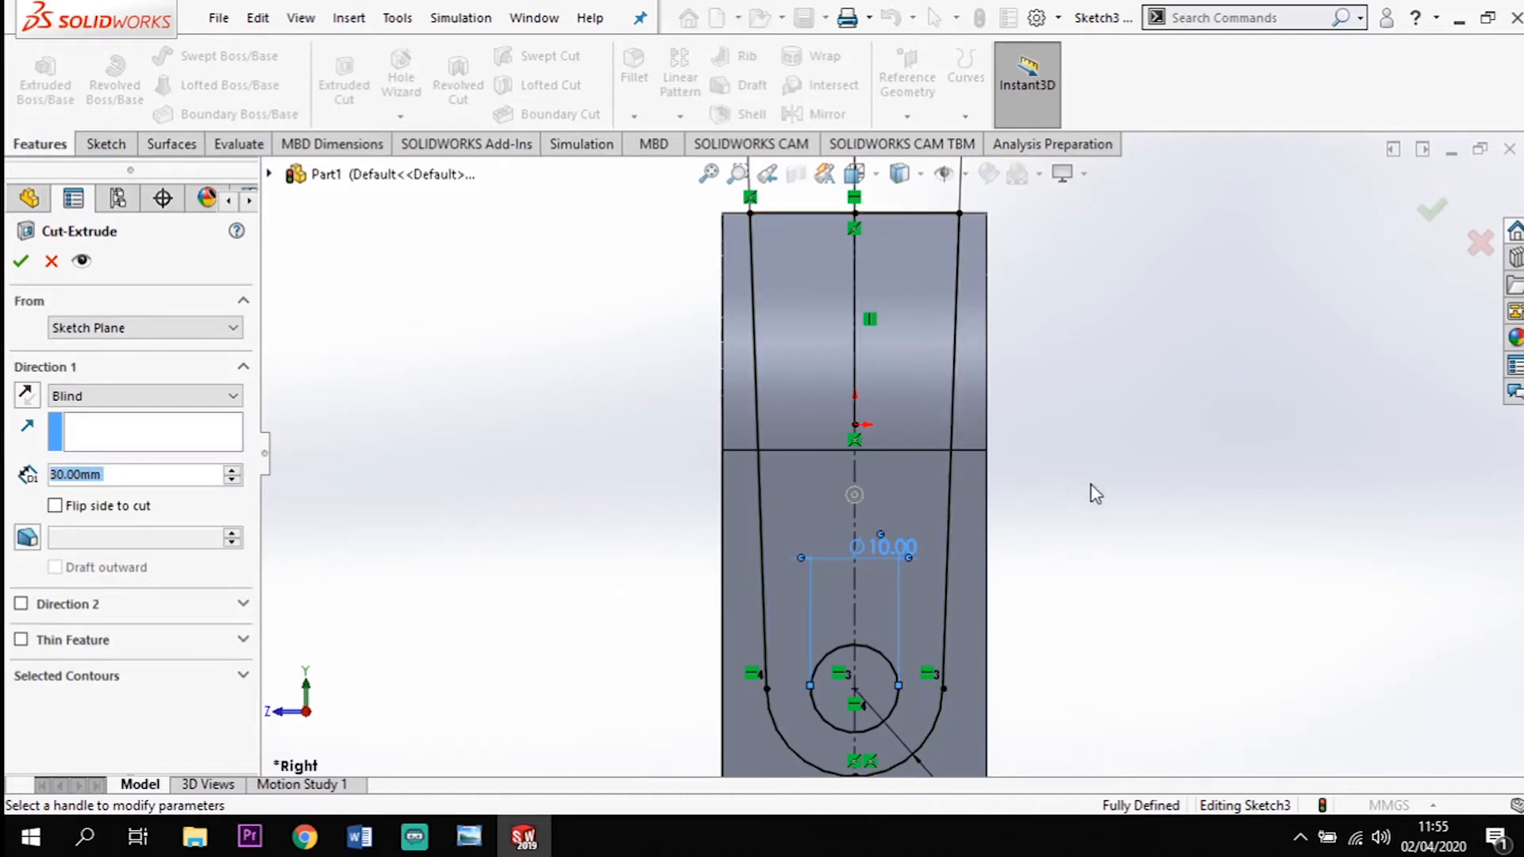
{"action": "left_click", "coordinate": [112, 408]}
{"action": "left_click", "coordinate": [113, 531]}
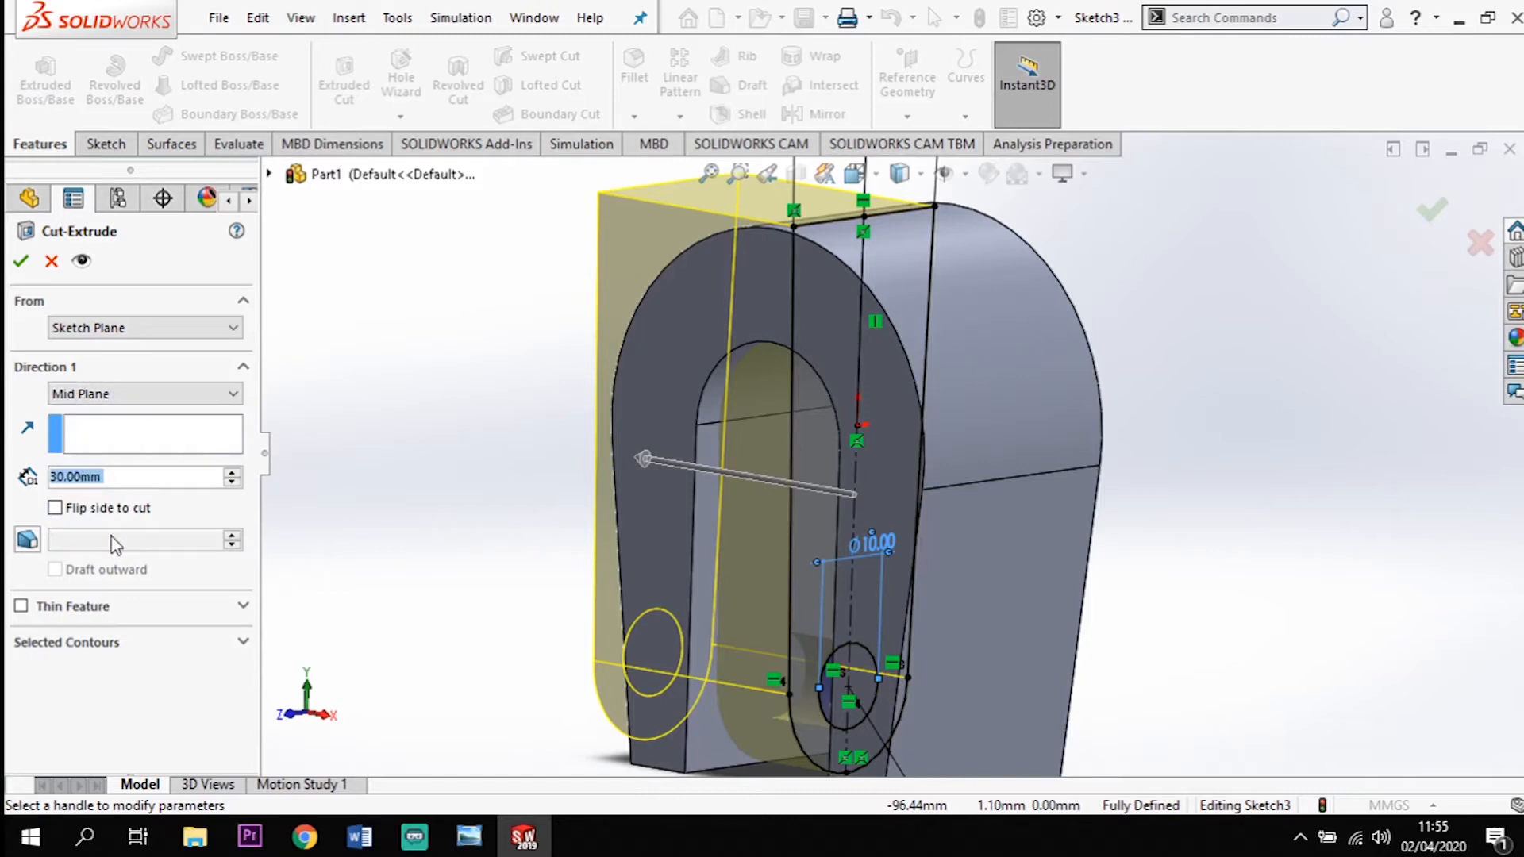
{"action": "middle_click_drag", "start_coordinate": [479, 568], "coordinate": [527, 545]}
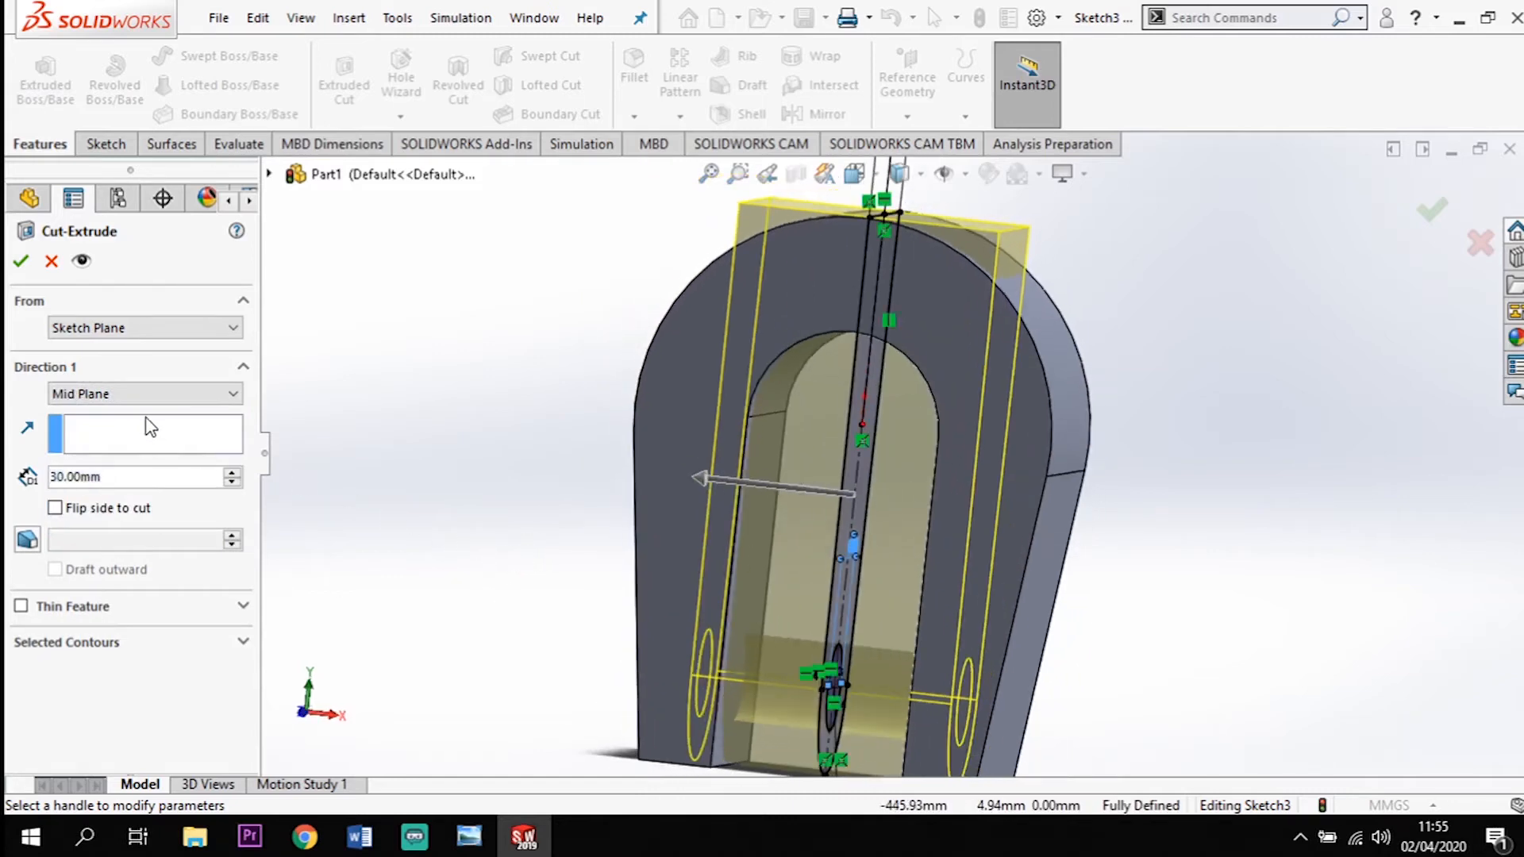
{"action": "left_click", "coordinate": [232, 474]}
{"action": "left_click", "coordinate": [232, 474]}
{"action": "left_click", "coordinate": [233, 474]}
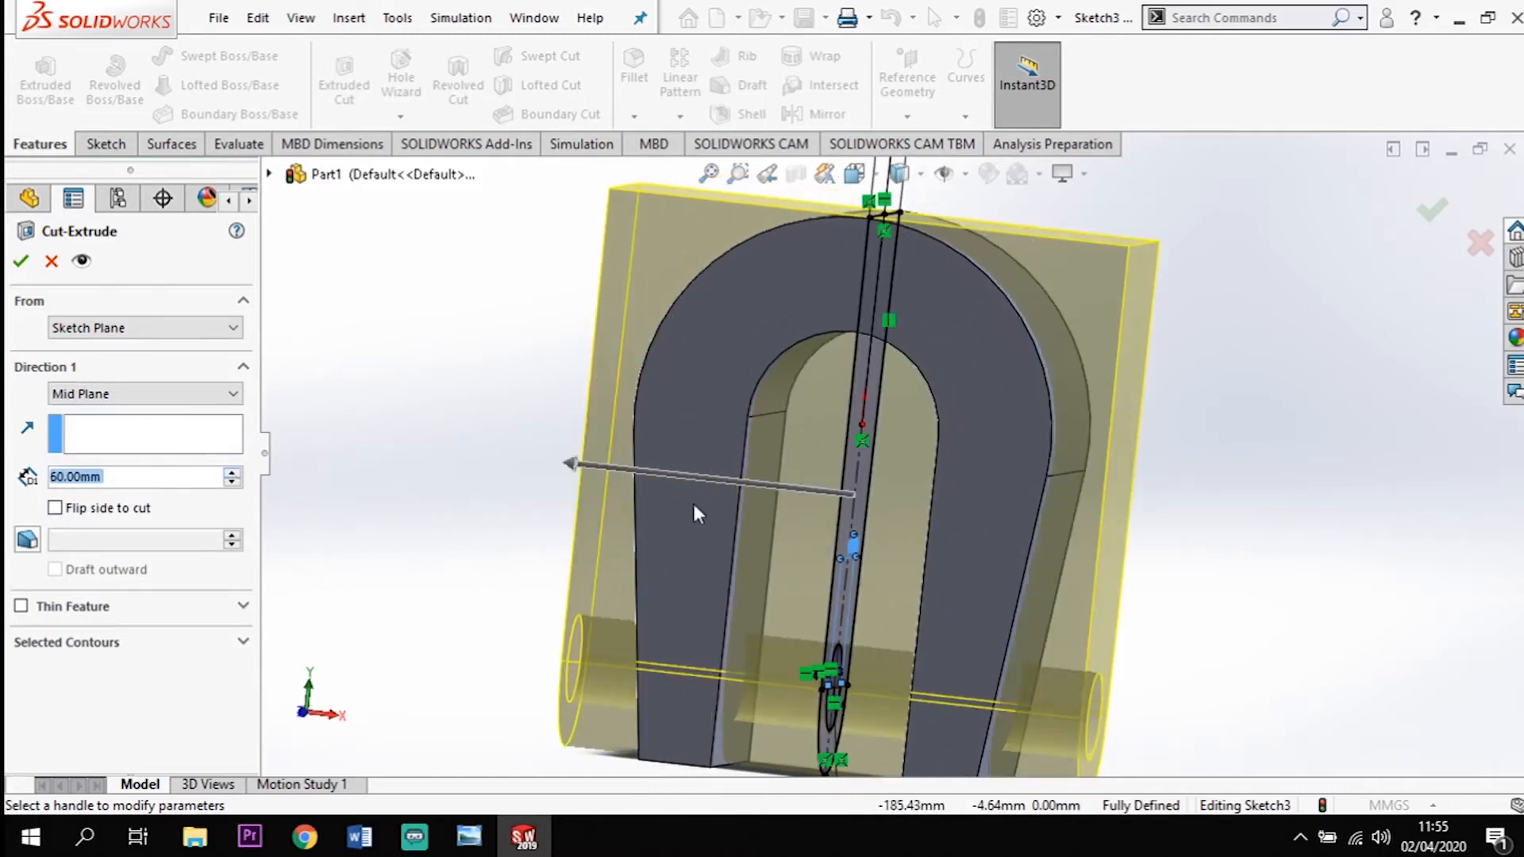
{"action": "middle_click_drag", "start_coordinate": [1222, 480], "coordinate": [1084, 470]}
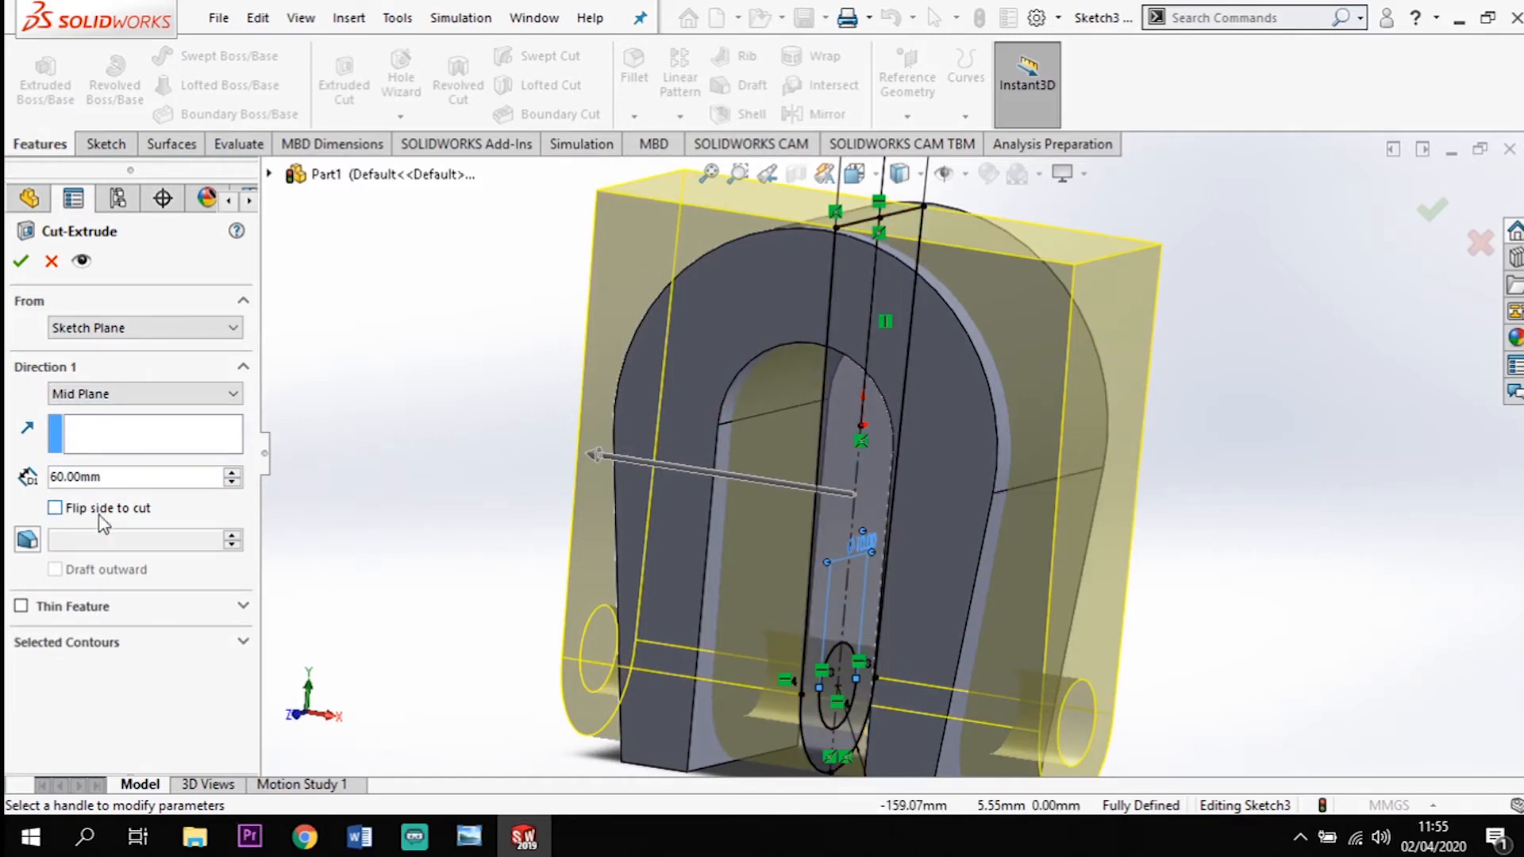
{"action": "left_click", "coordinate": [55, 509]}
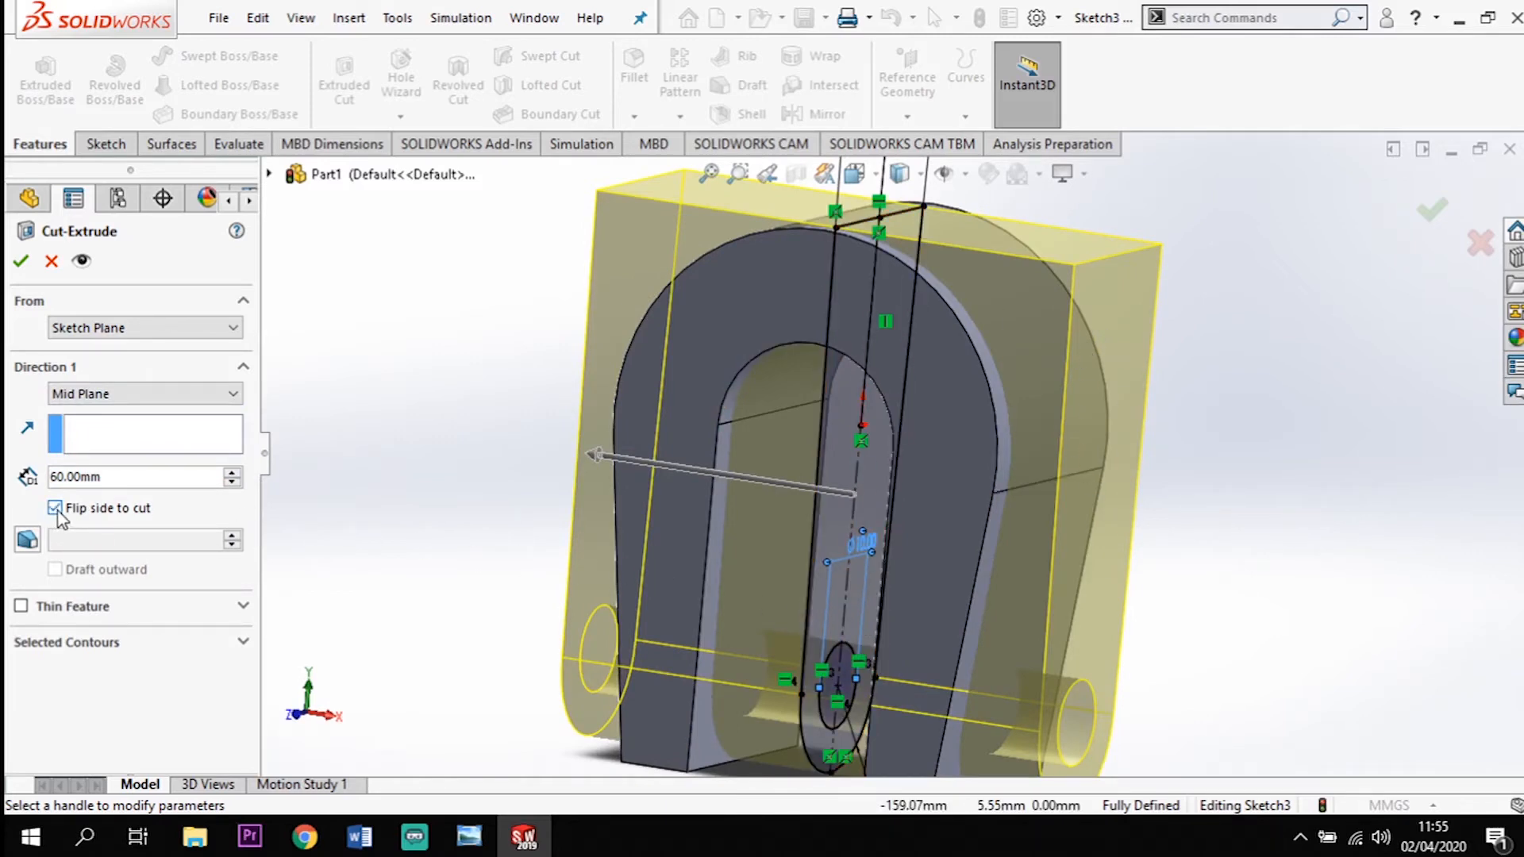
{"action": "middle_click_drag", "start_coordinate": [524, 489], "coordinate": [427, 515]}
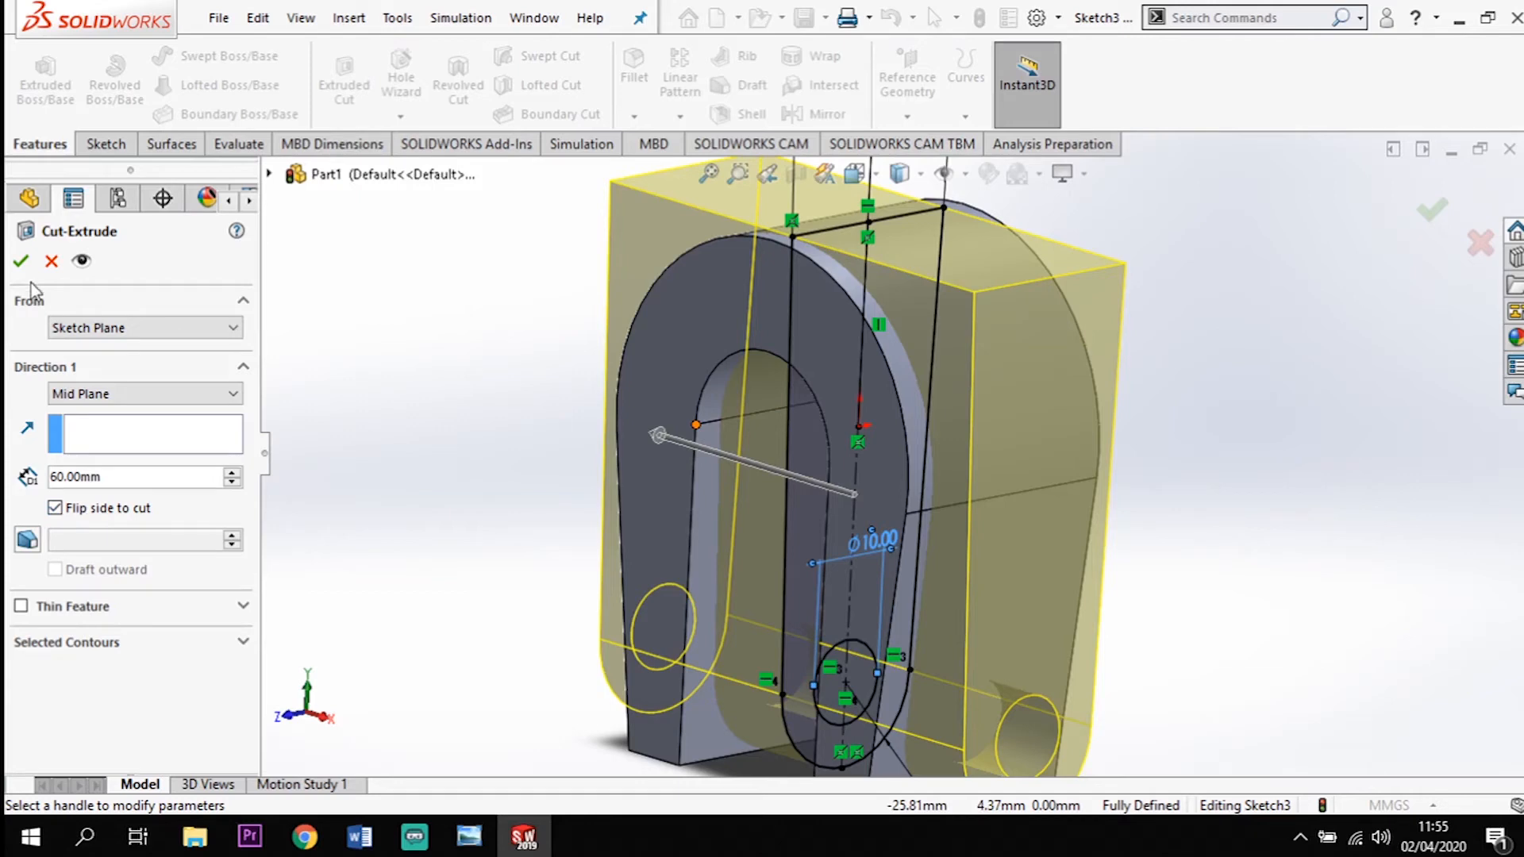
{"action": "left_click", "coordinate": [21, 260]}
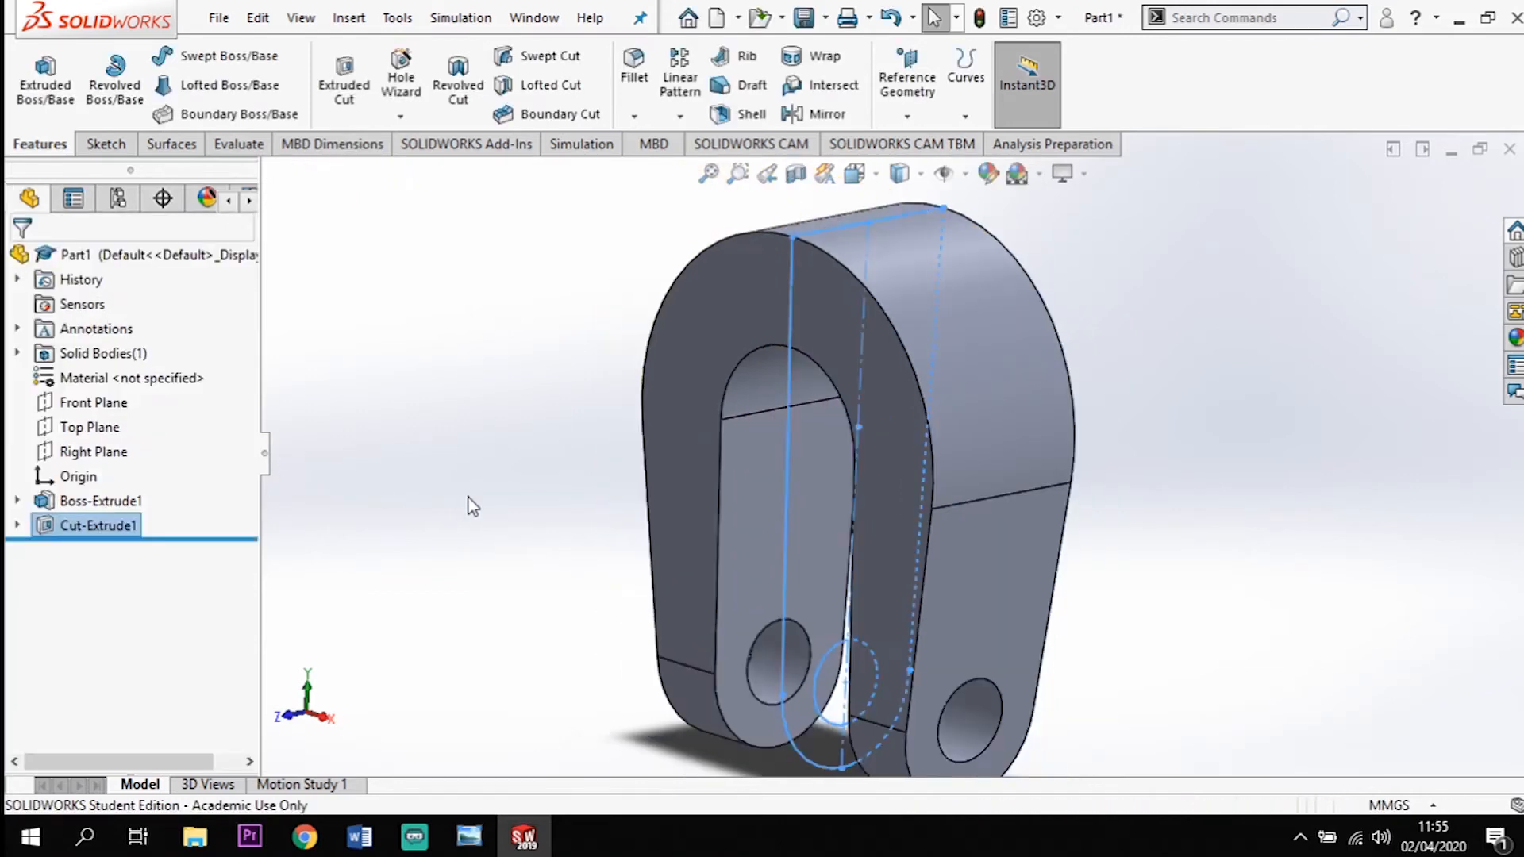
{"action": "scroll", "coordinate": [468, 497], "scroll_direction": "up", "scroll_amount": 3}
{"action": "left_click", "coordinate": [1134, 562]}
{"action": "middle_click_drag", "start_coordinate": [1133, 562], "coordinate": [1103, 531]}
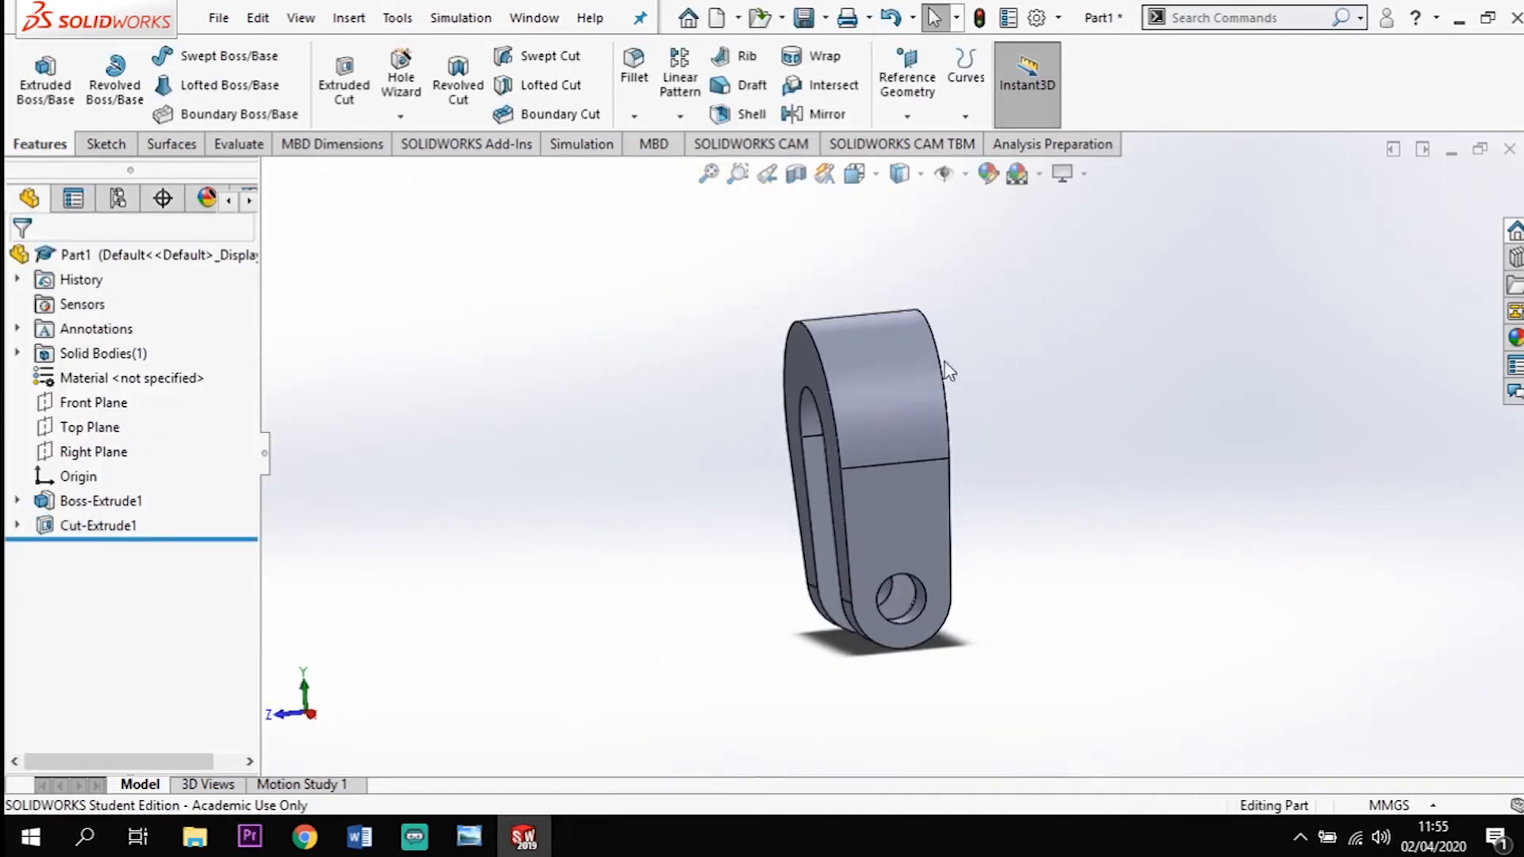
{"action": "scroll", "coordinate": [963, 473], "scroll_direction": "down", "scroll_amount": 4}
{"action": "middle_click_drag", "start_coordinate": [987, 486], "coordinate": [921, 499]}
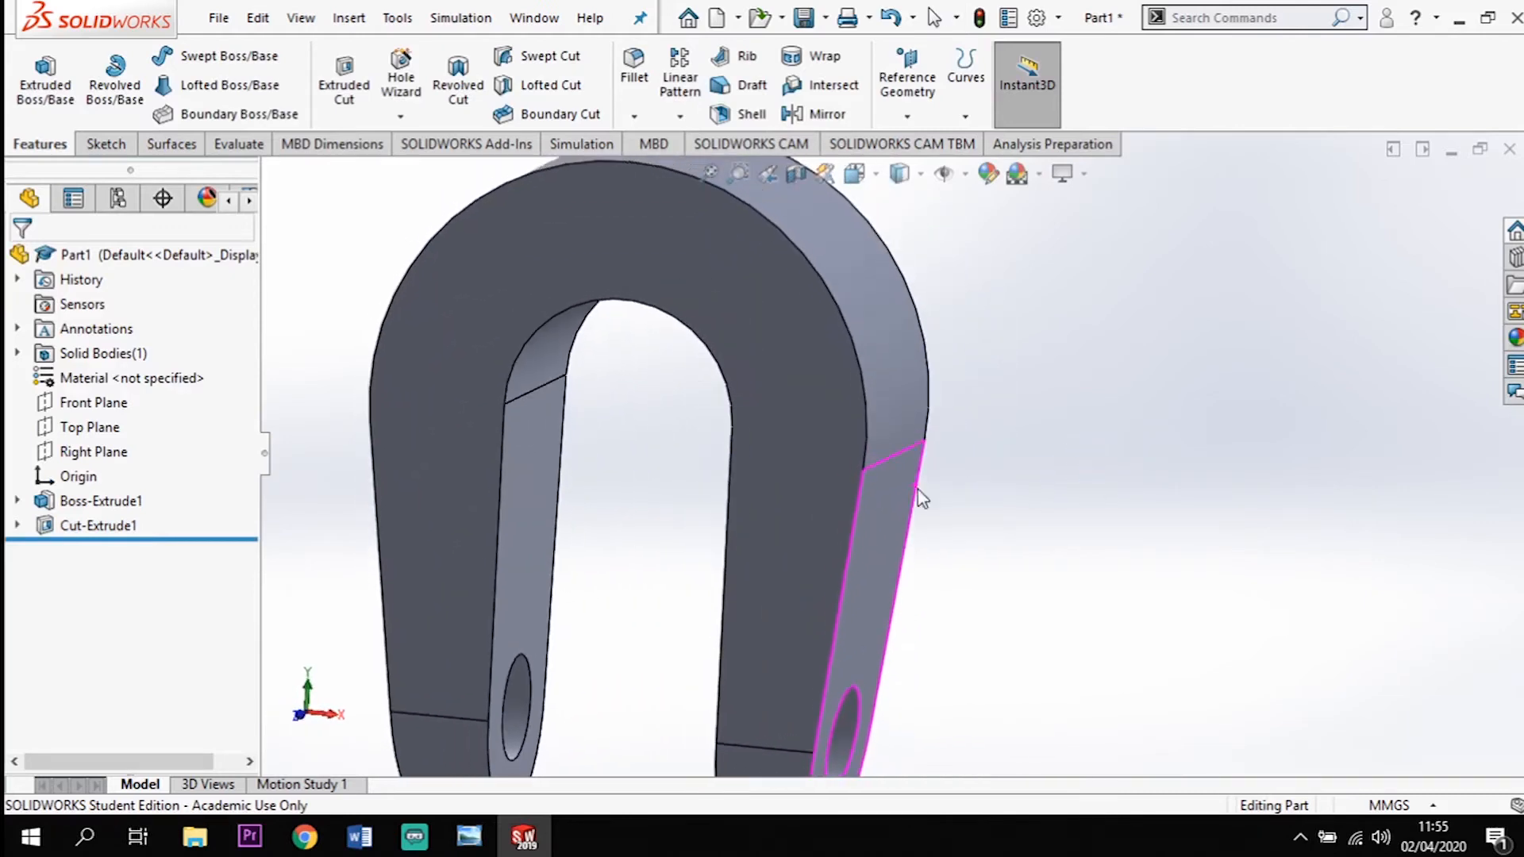
Sketch two concentric circles centred on the origin on the Top Plane, about 31 mm and 20 mm in diameter
{"action": "left_click", "coordinate": [91, 428]}
{"action": "scroll", "coordinate": [888, 346], "scroll_direction": "up", "scroll_amount": 3}
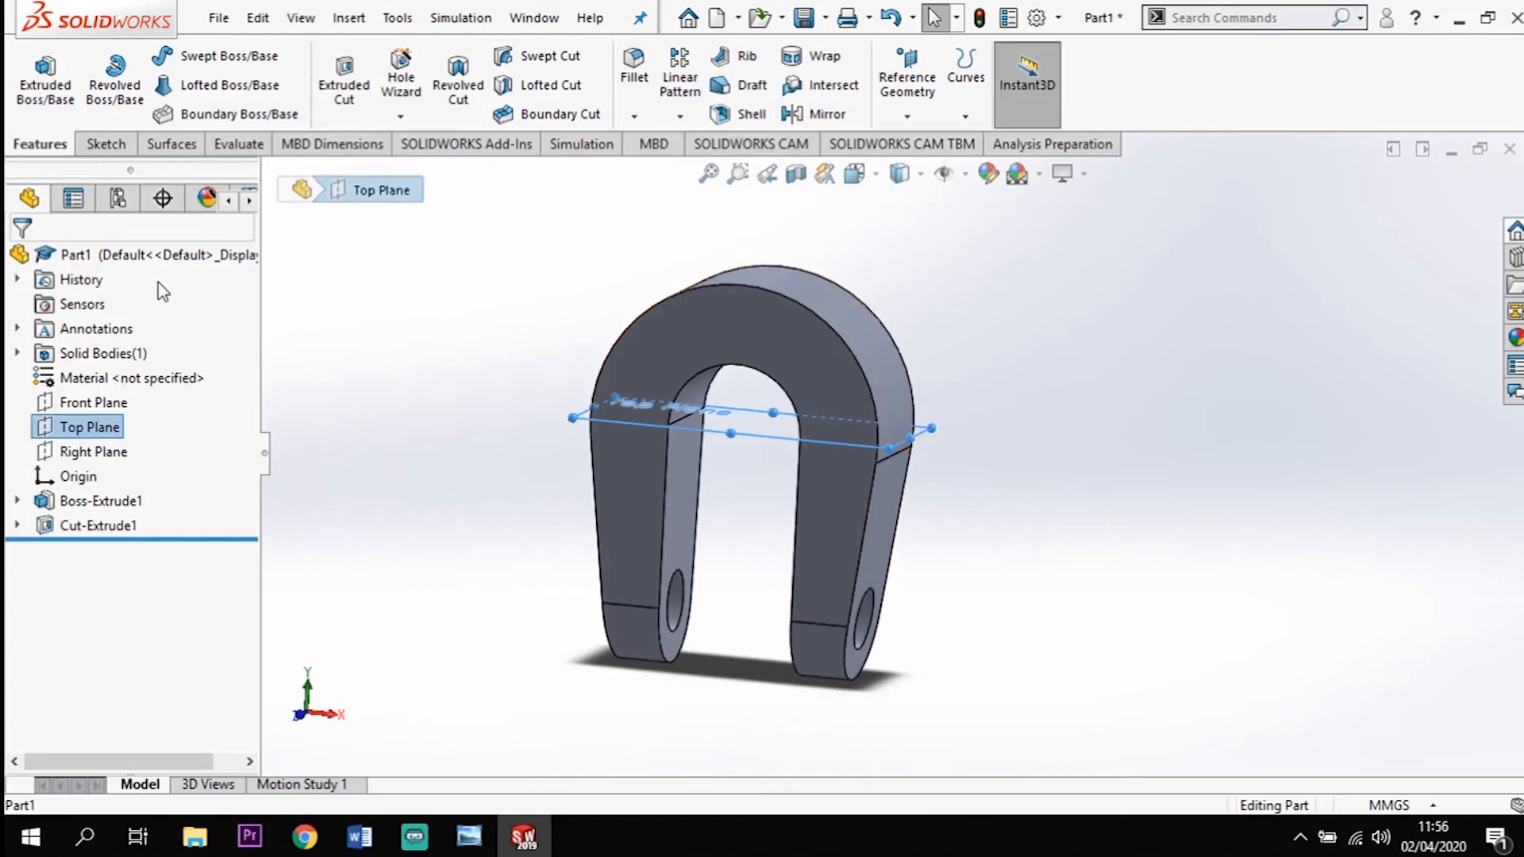
{"action": "left_click", "coordinate": [103, 144]}
{"action": "left_click", "coordinate": [35, 77]}
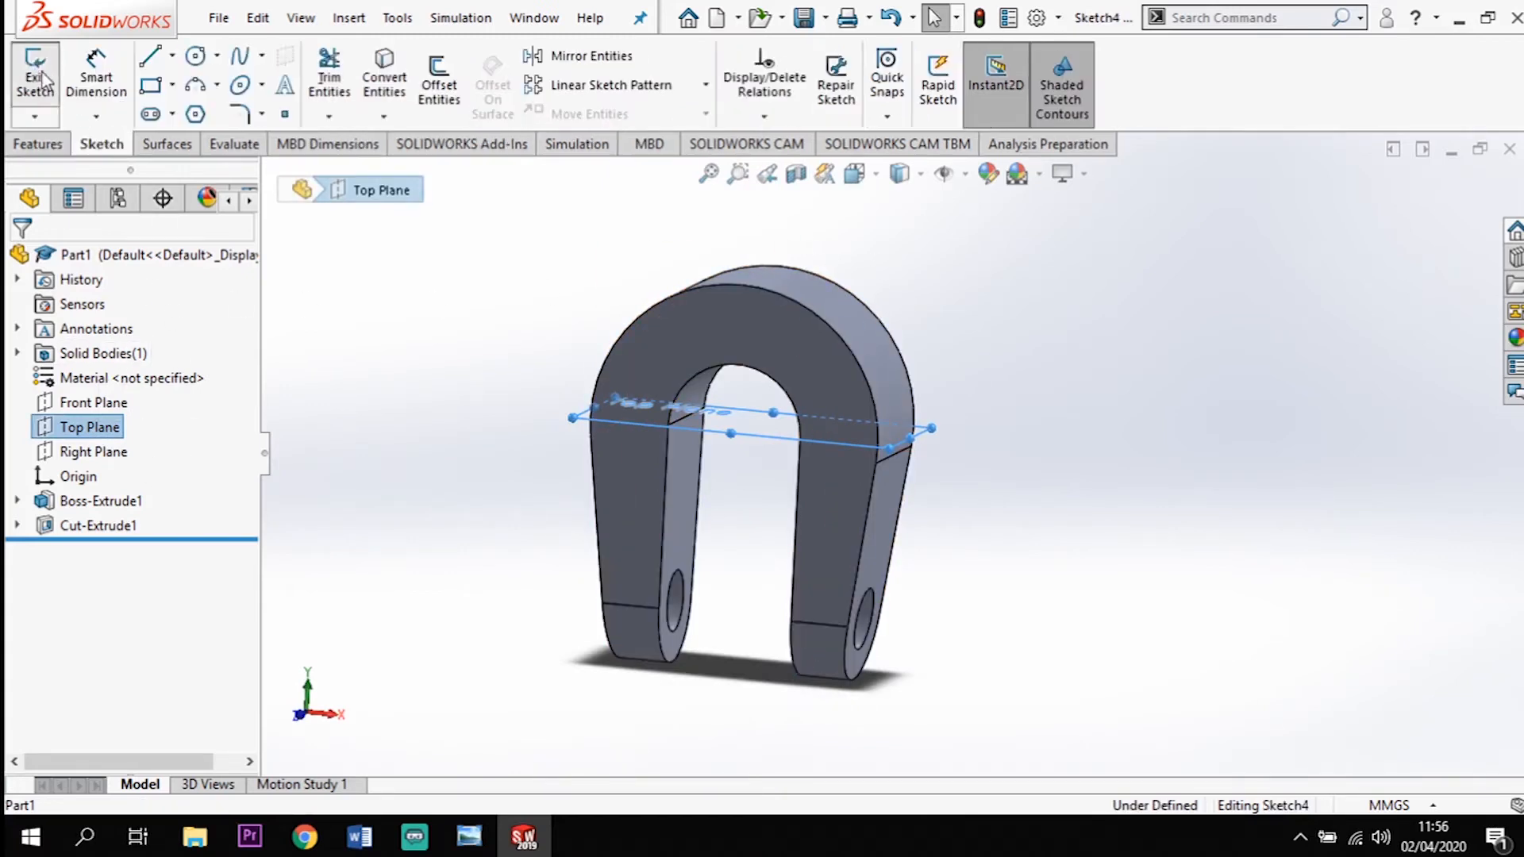
{"action": "left_click", "coordinate": [196, 56]}
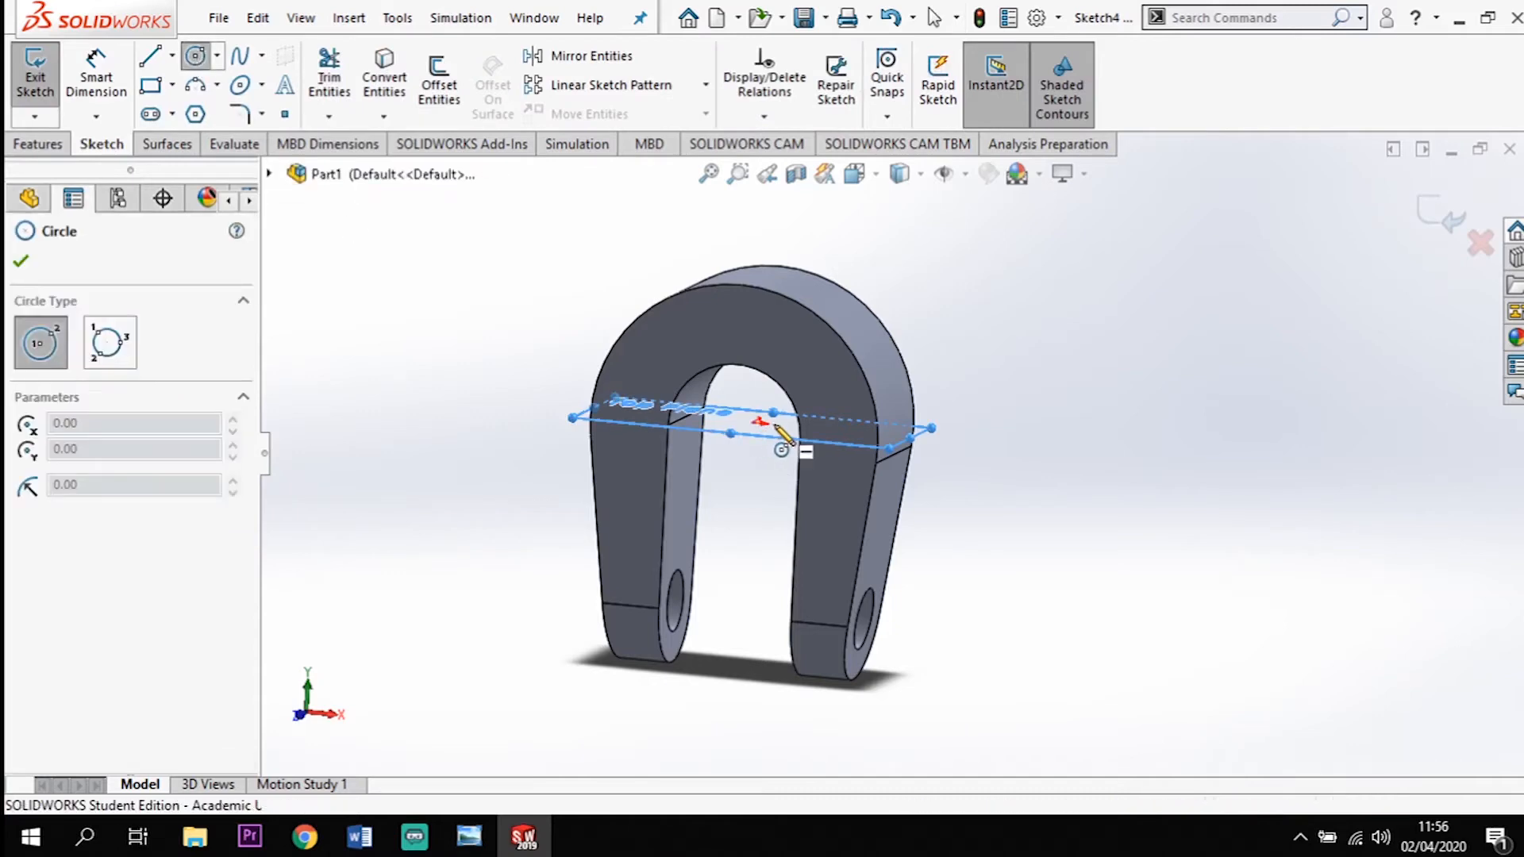
{"action": "key", "text": "space"}
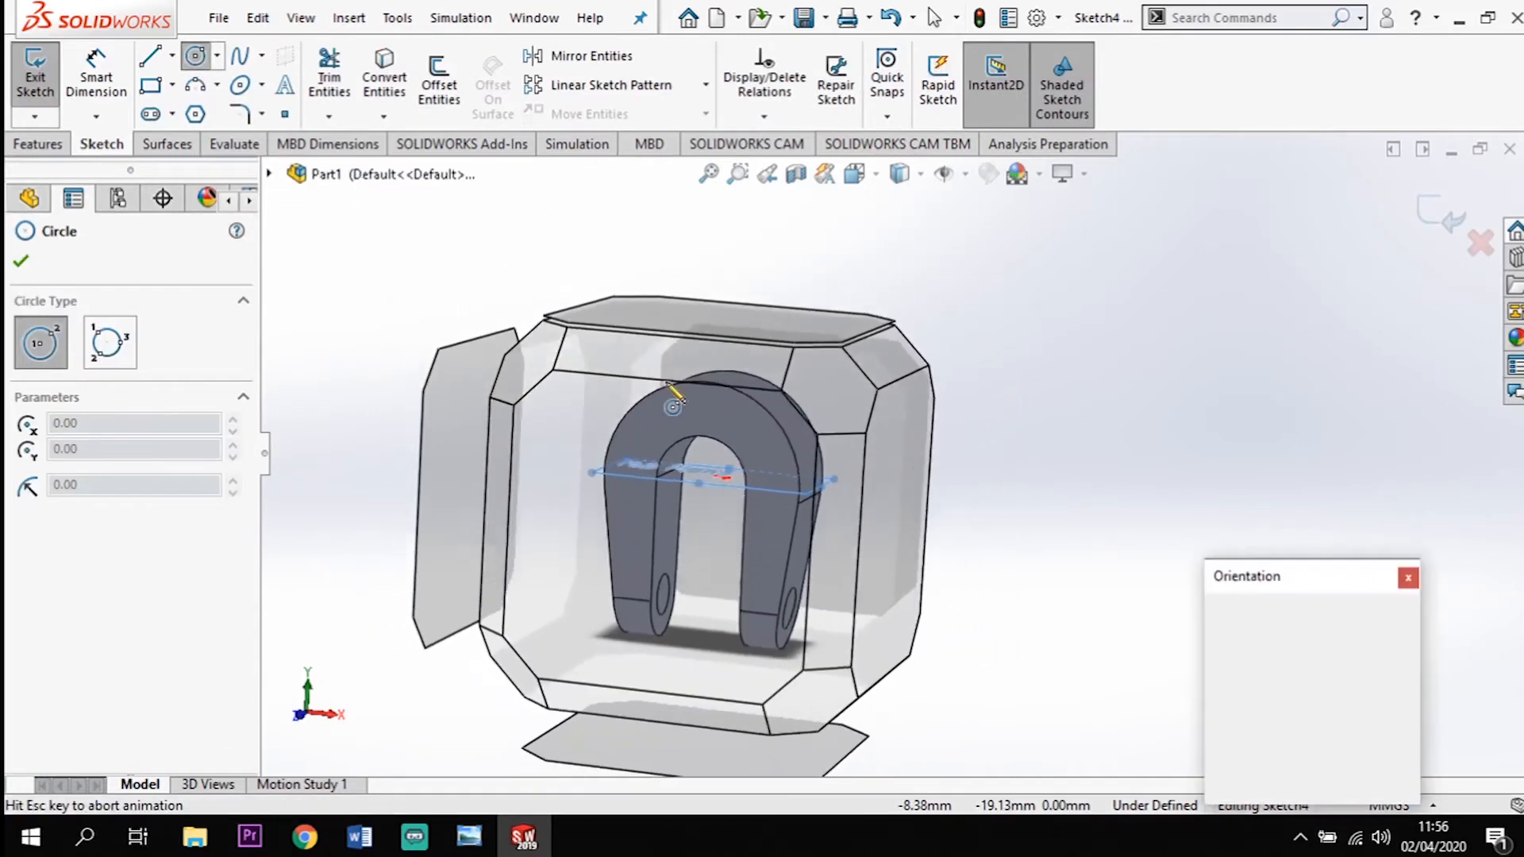
{"action": "left_click", "coordinate": [687, 369]}
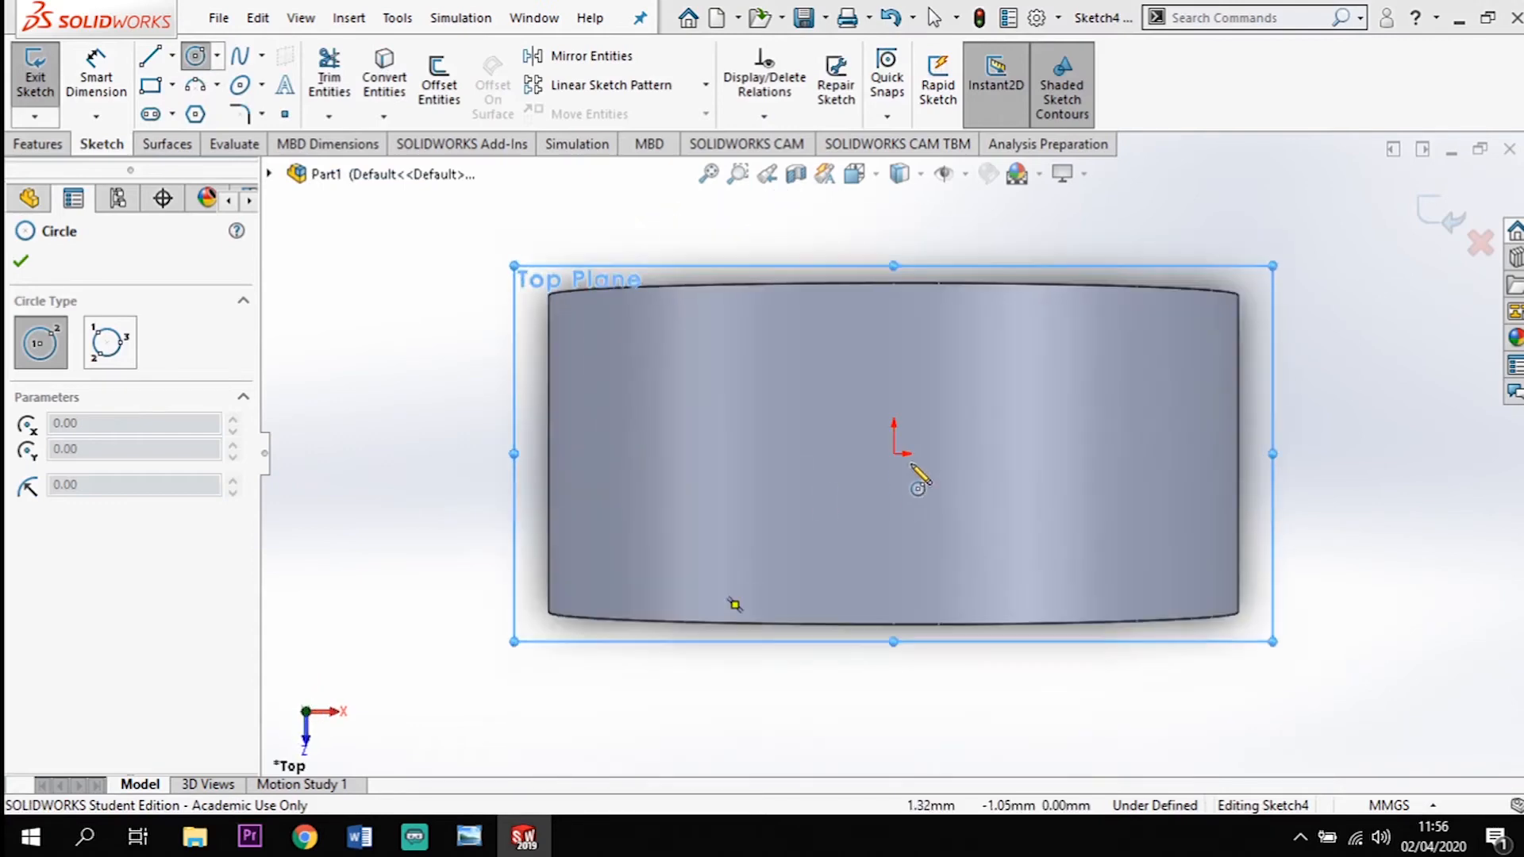
{"action": "left_click", "coordinate": [894, 452]}
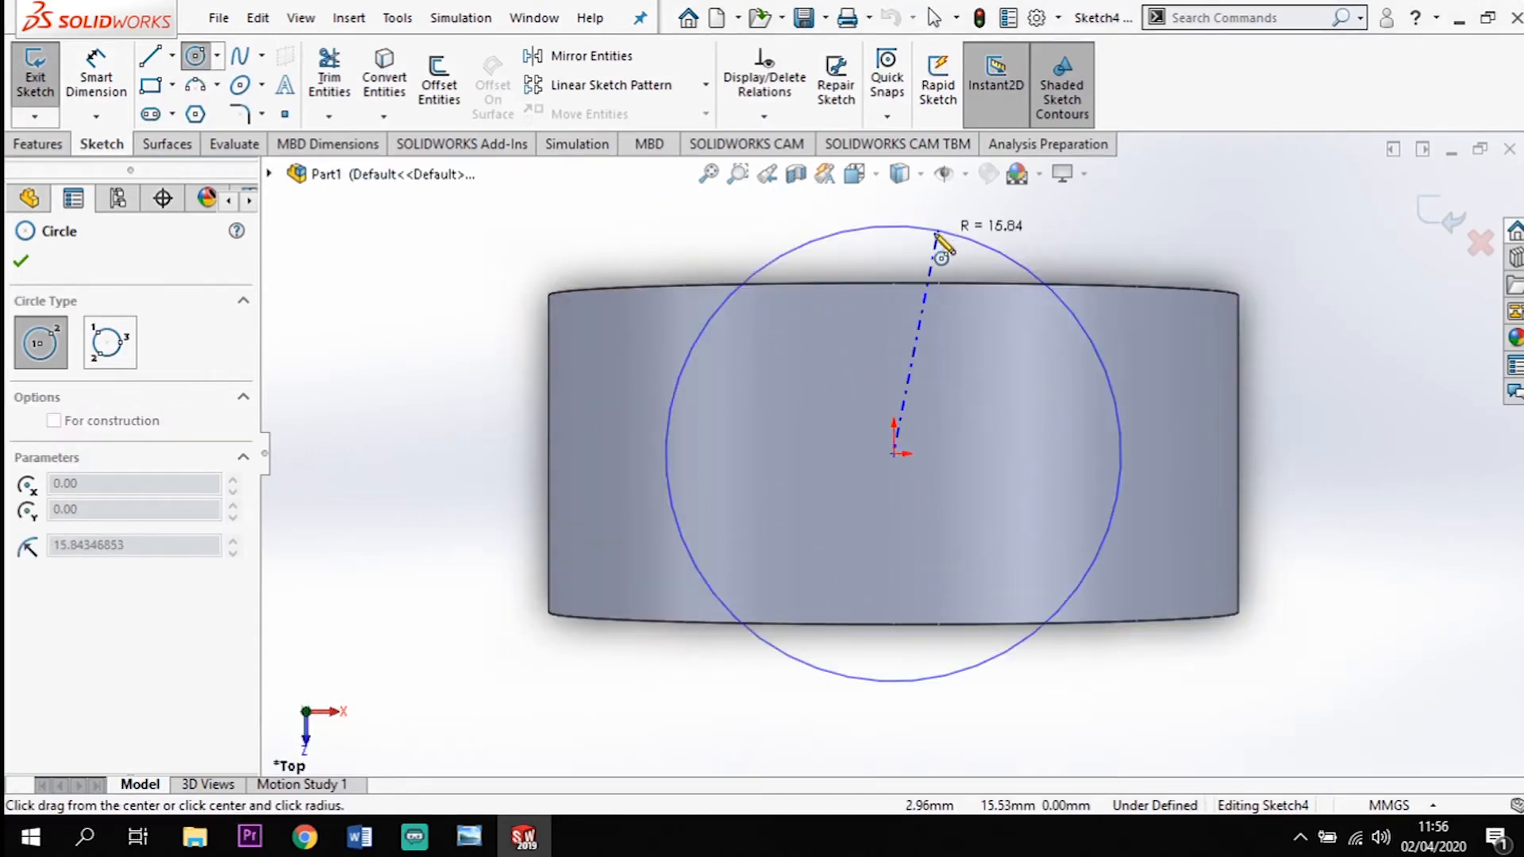
{"action": "left_click", "coordinate": [945, 237]}
{"action": "left_click", "coordinate": [895, 454]}
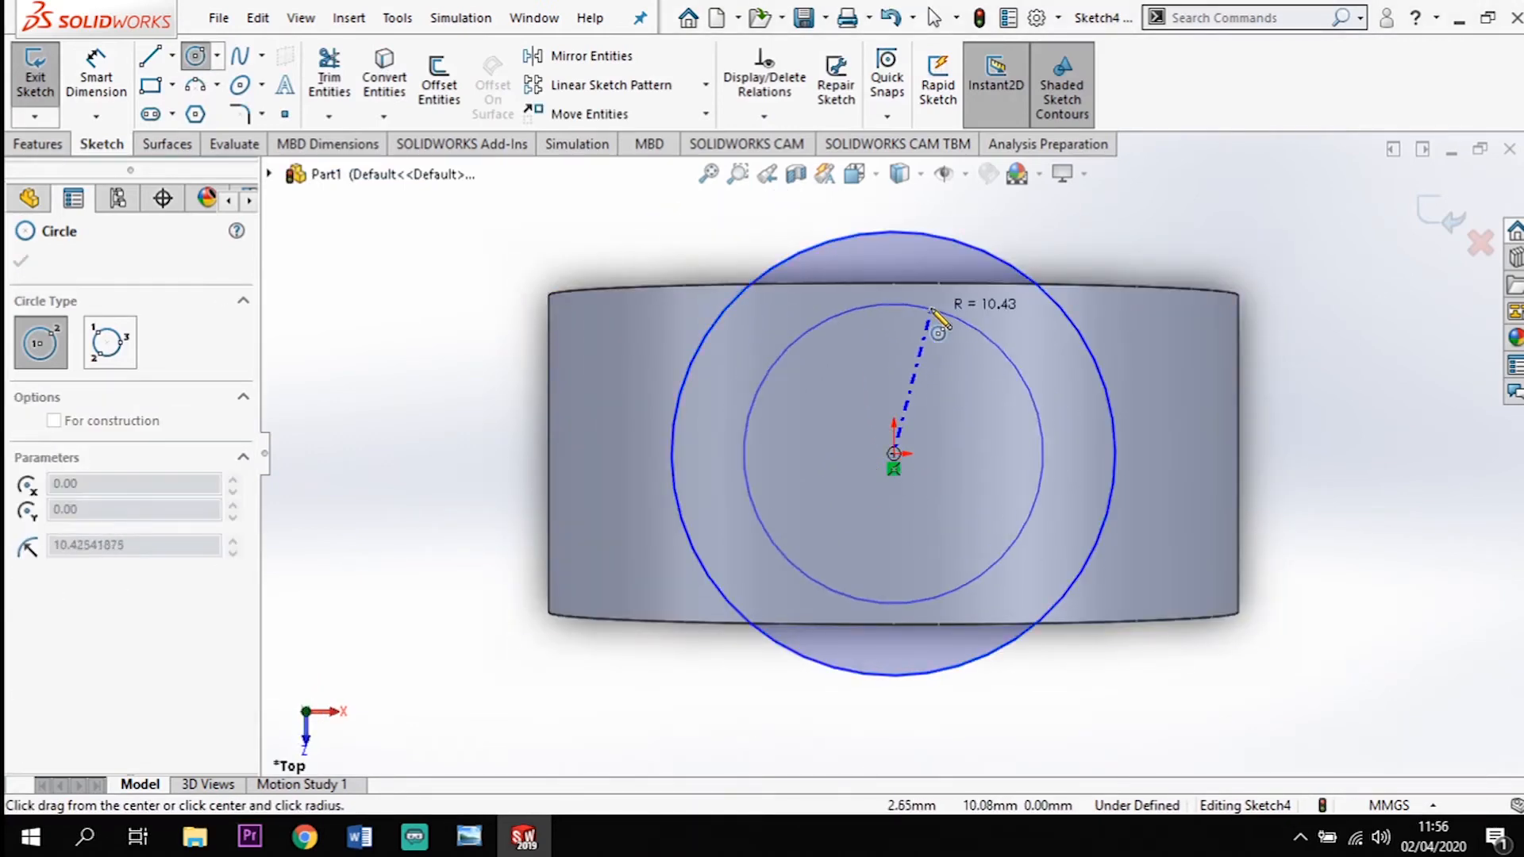
{"action": "left_click", "coordinate": [919, 311]}
{"action": "key", "text": "Escape"}
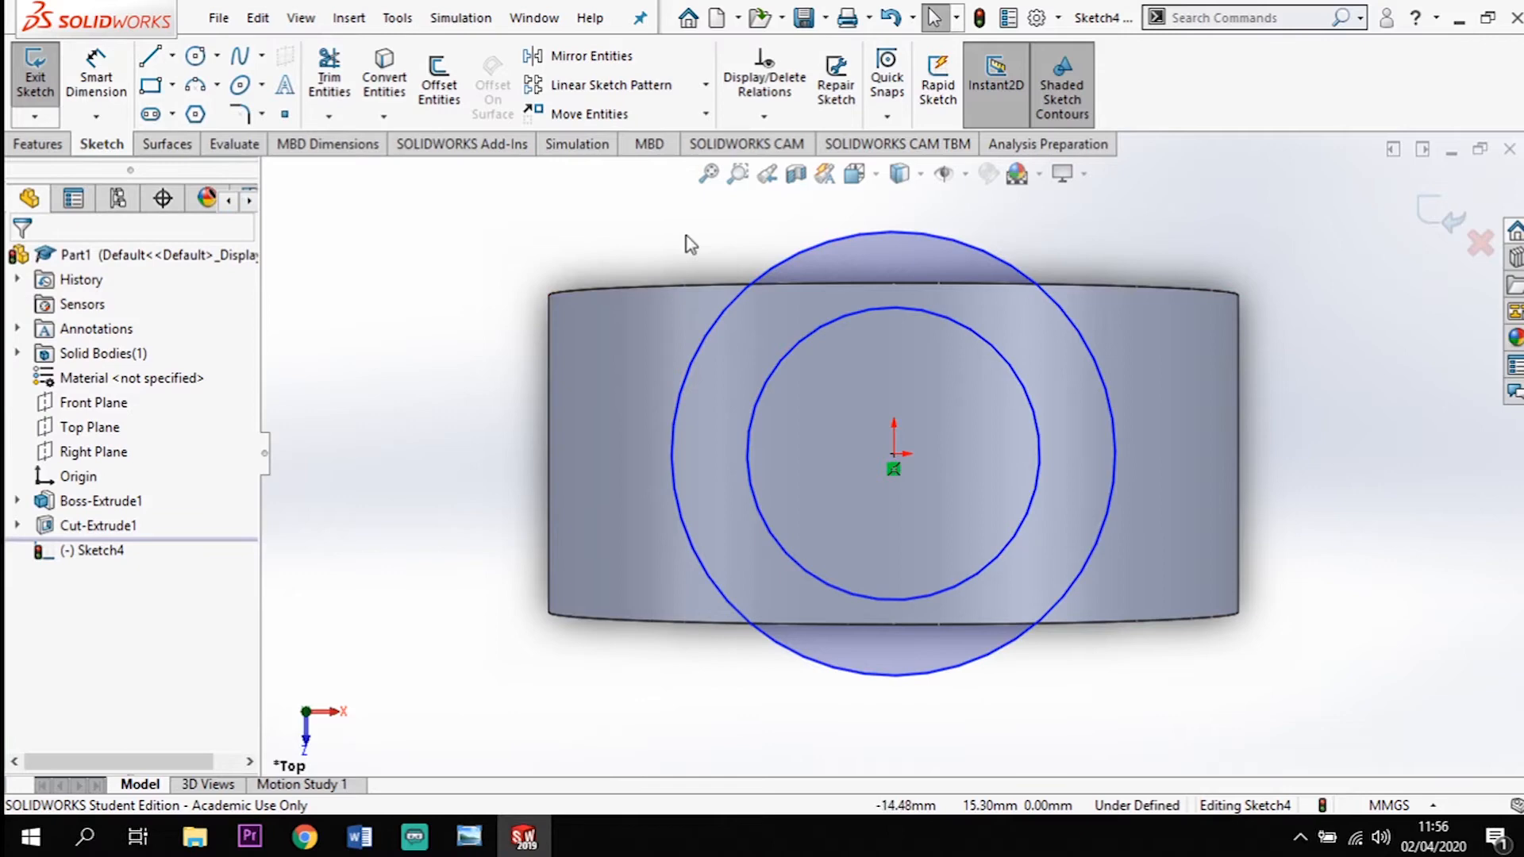
Check the ring diameters in the reference drawing and dimension the inner circle's diameter as 18 mm
{"action": "left_click", "coordinate": [96, 77]}
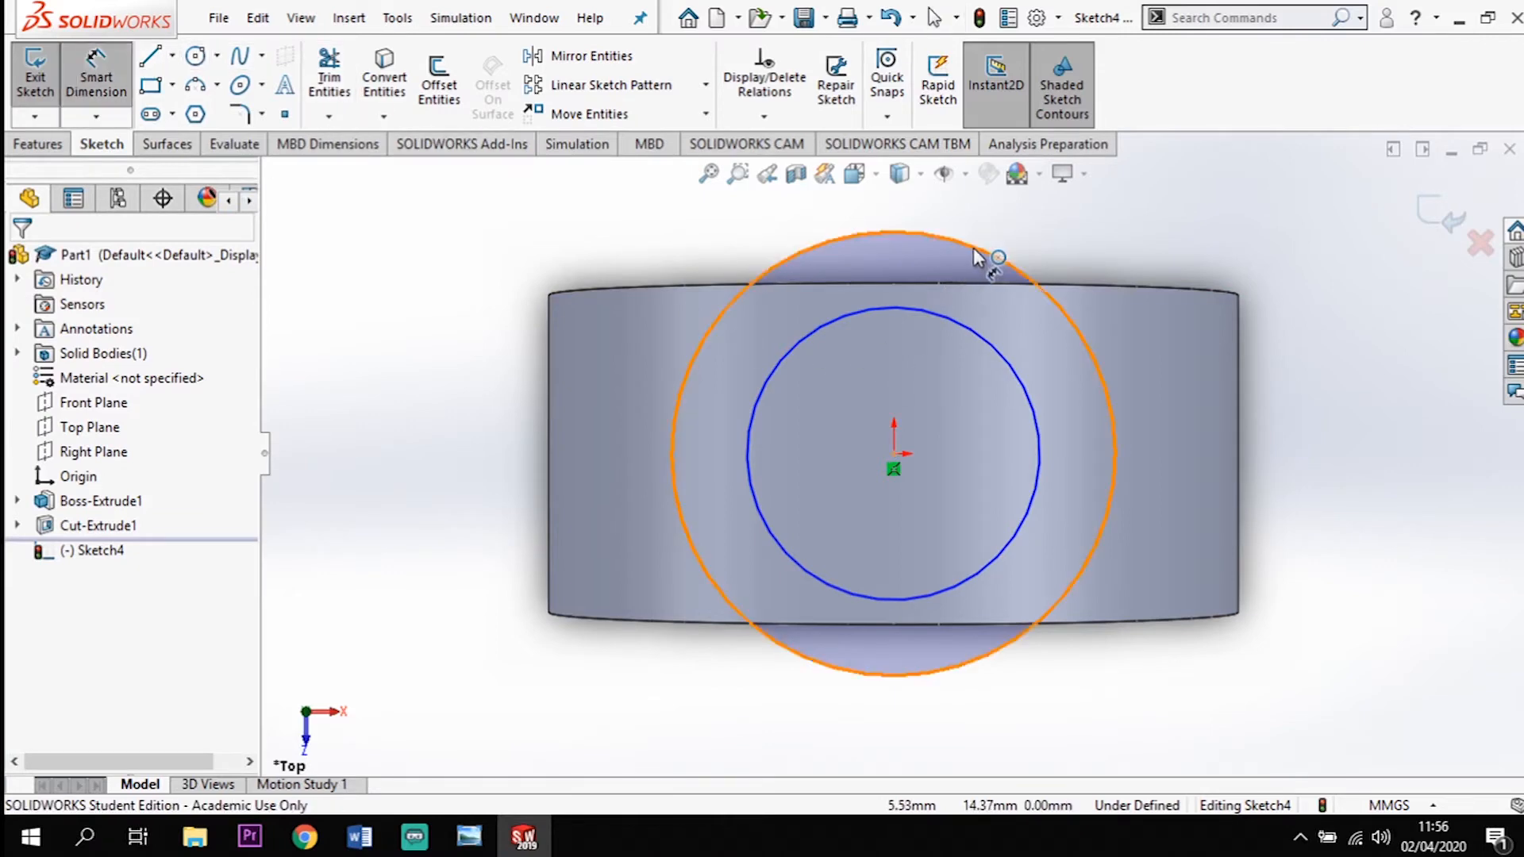
{"action": "left_click", "coordinate": [1058, 272]}
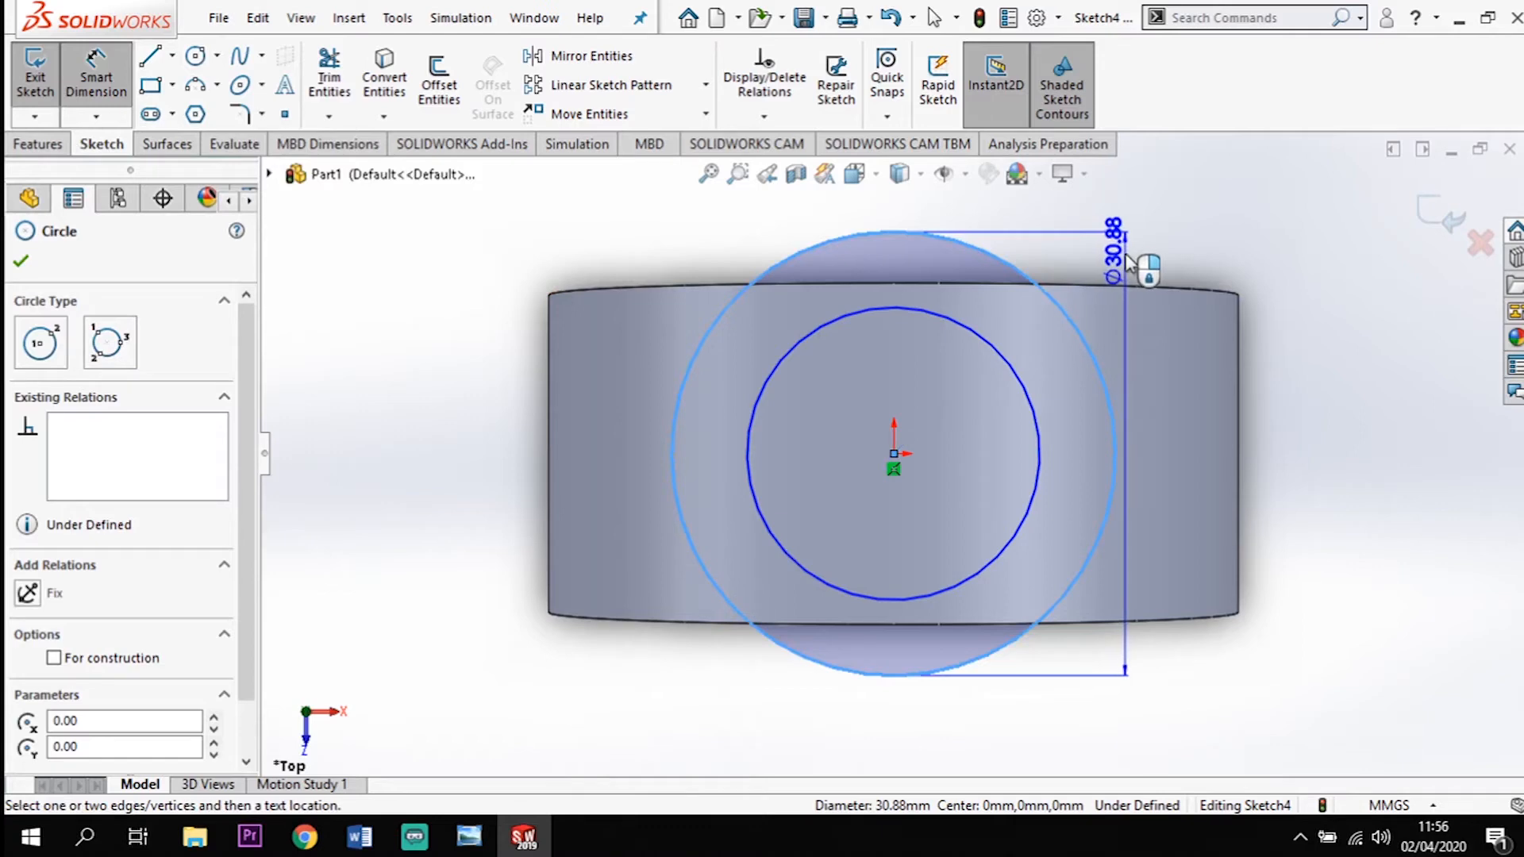
{"action": "key", "text": "Escape"}
{"action": "left_click", "coordinate": [469, 837]}
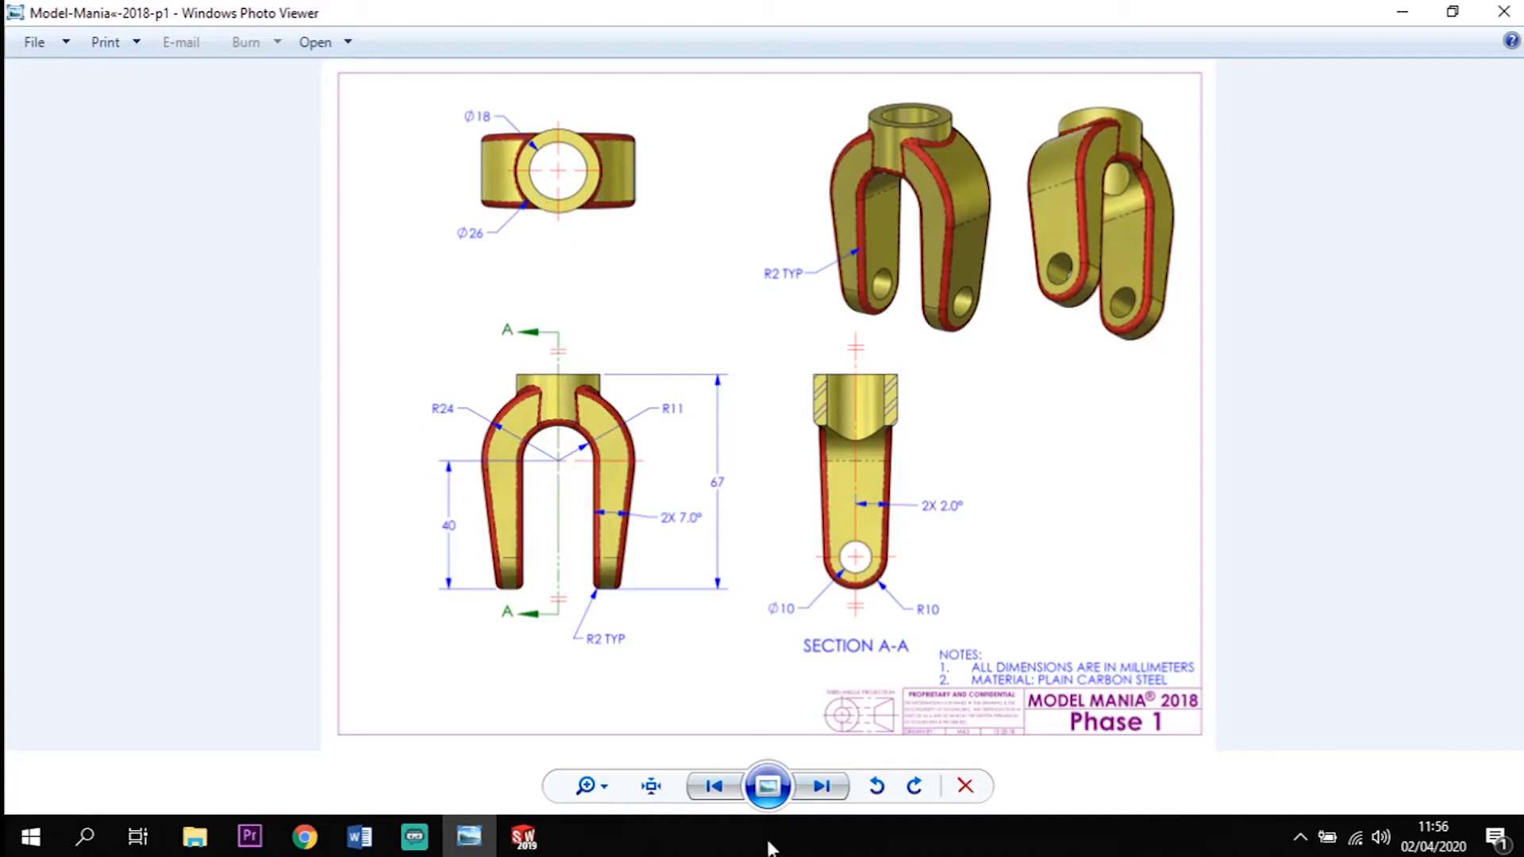
{"action": "left_click", "coordinate": [523, 837]}
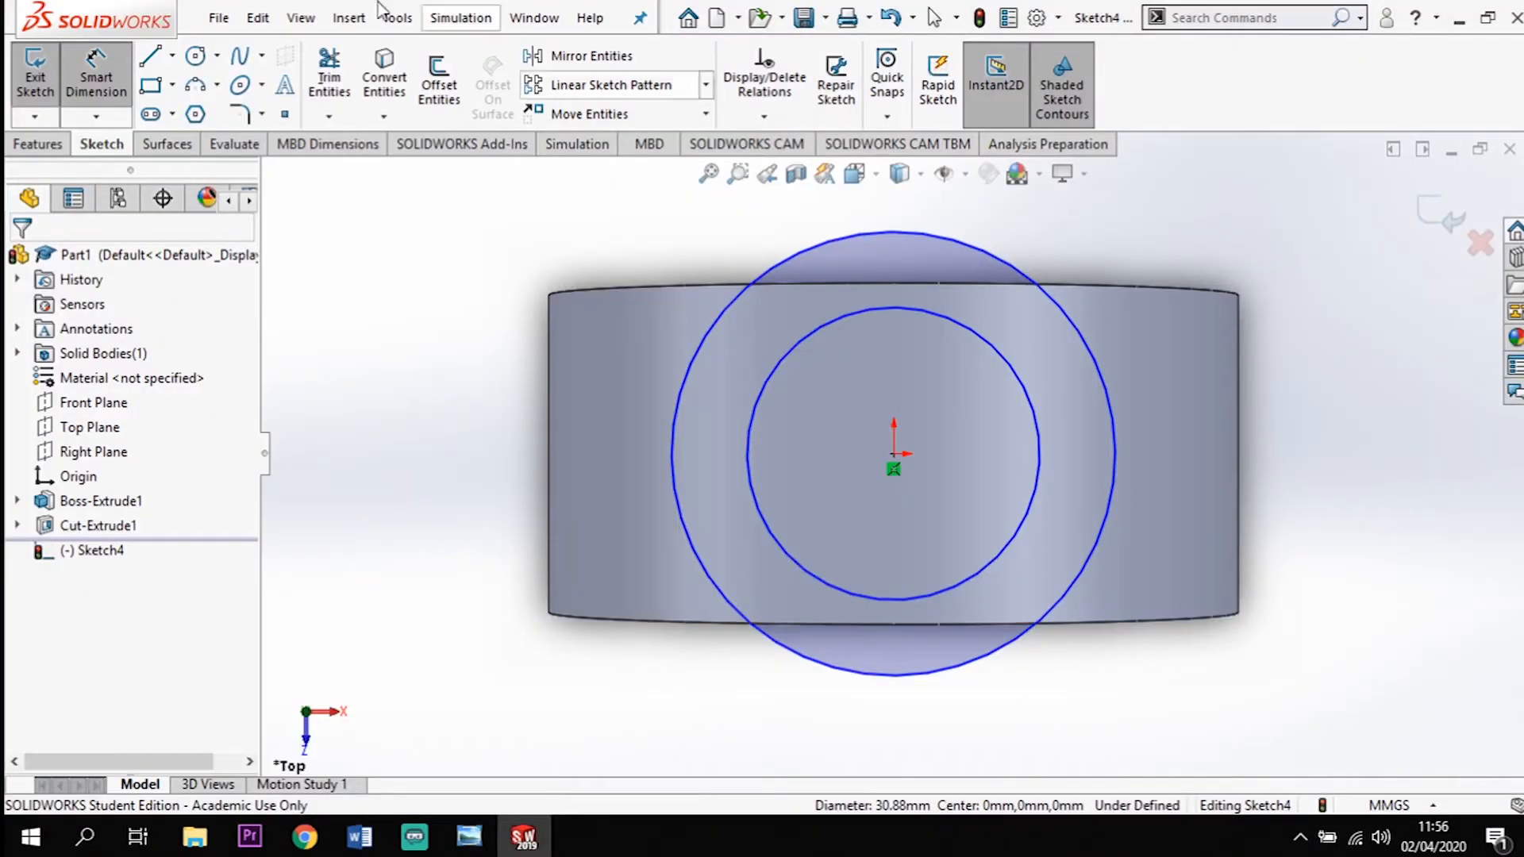
{"action": "left_click", "coordinate": [869, 308]}
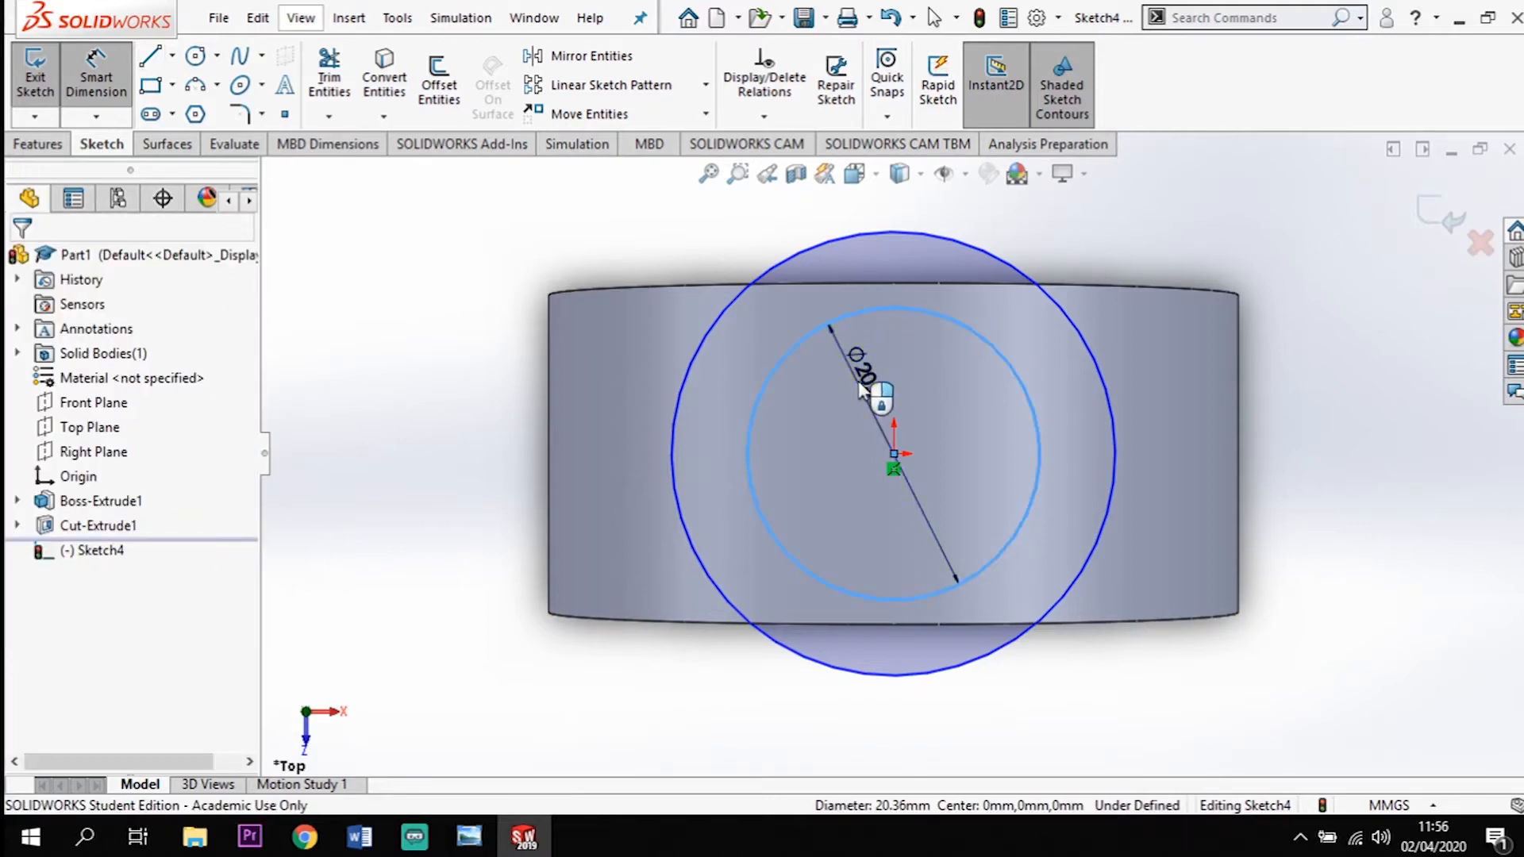
{"action": "left_click", "coordinate": [859, 385]}
{"action": "type", "text": "18"}
{"action": "key", "text": "Return"}
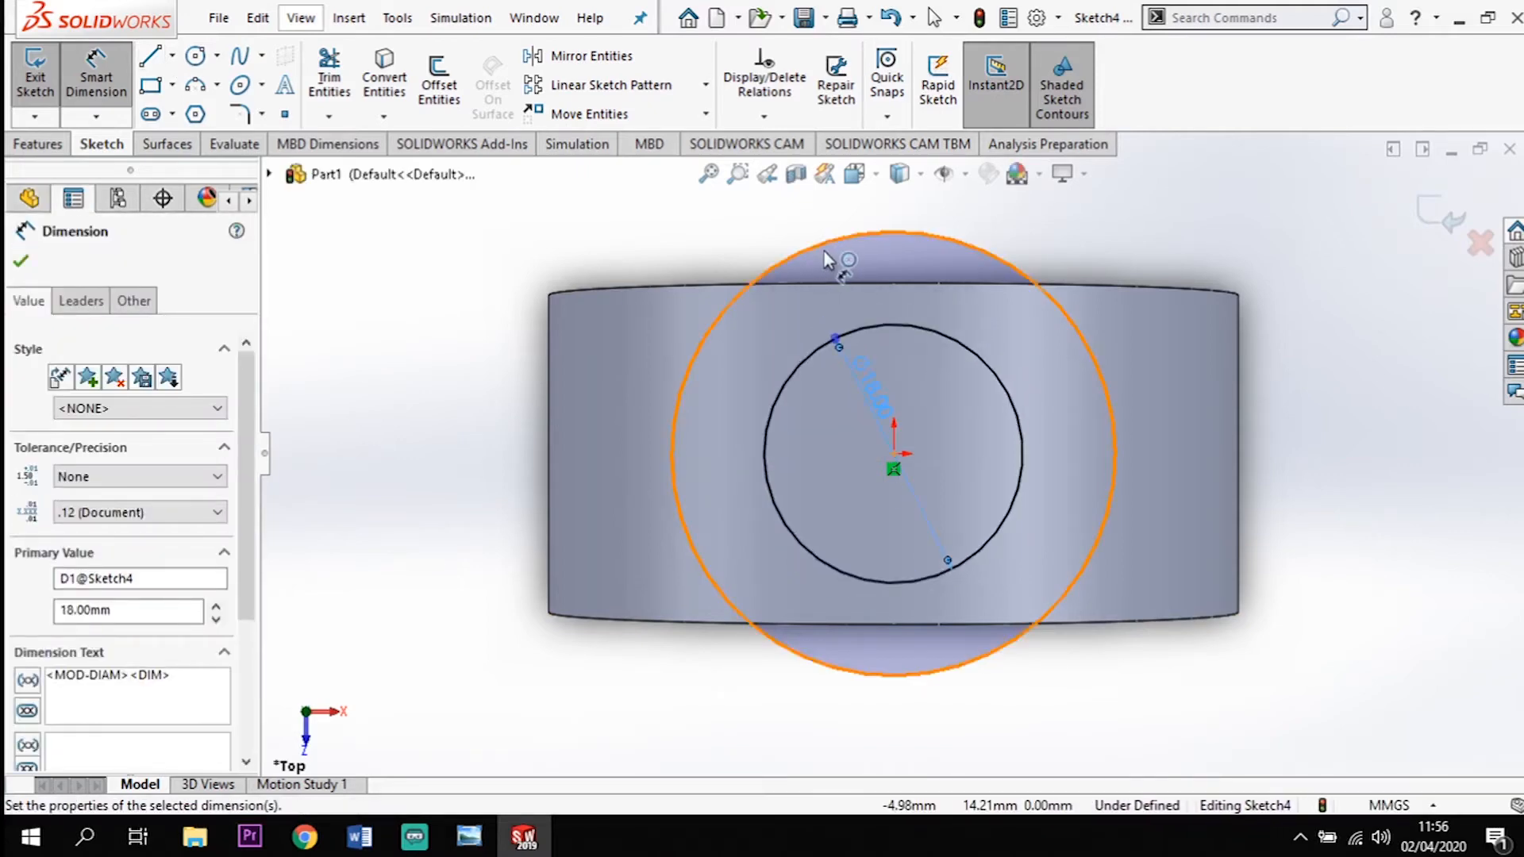
Dimension the outer circle's diameter as 26 mm
{"action": "left_click", "coordinate": [833, 253]}
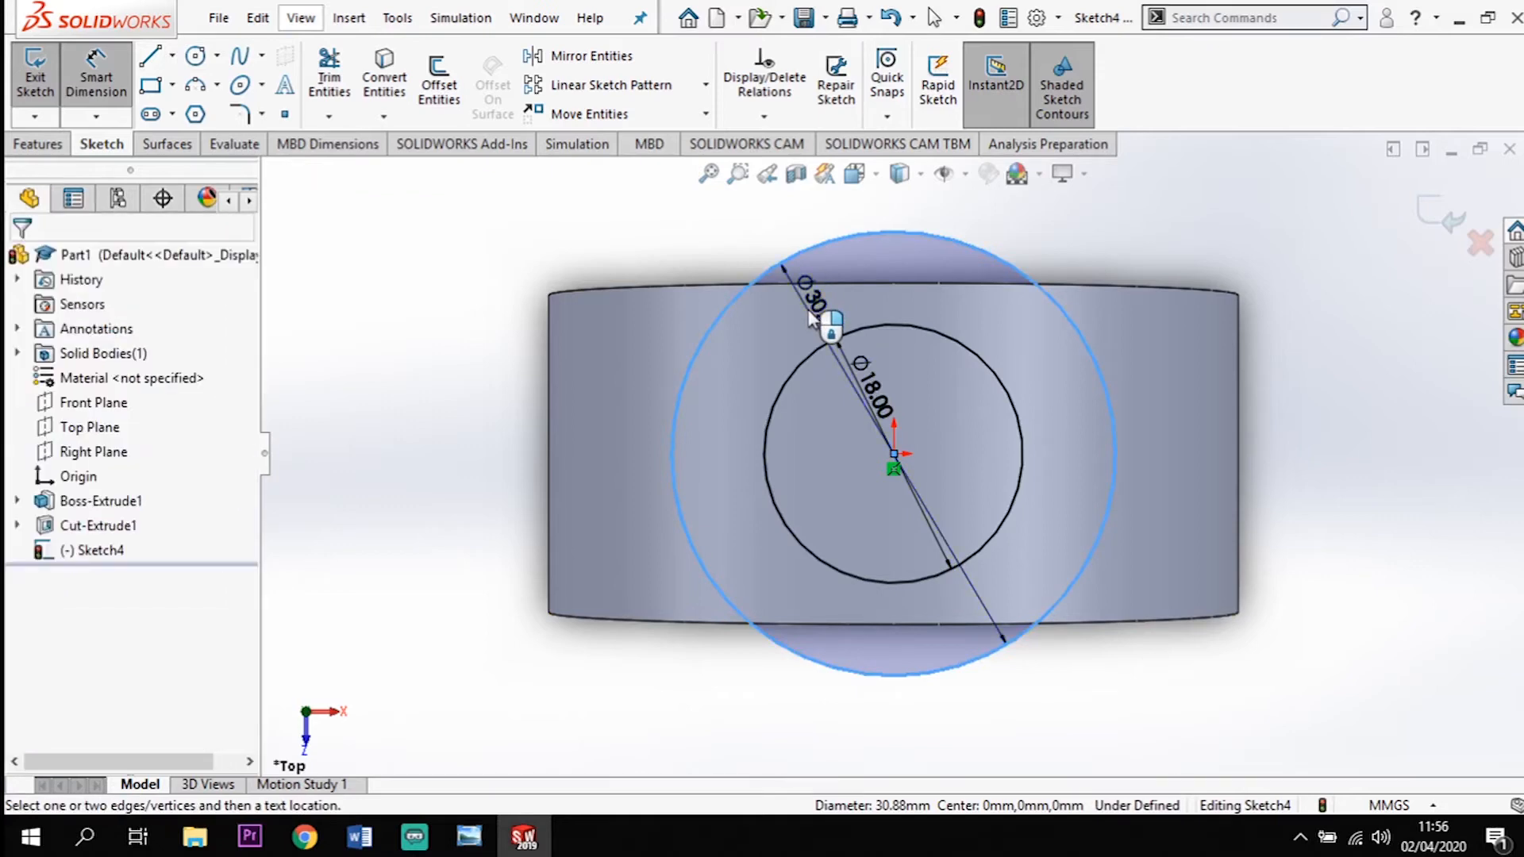
{"action": "left_click", "coordinate": [811, 317]}
{"action": "type", "text": "26"}
{"action": "key", "text": "Return"}
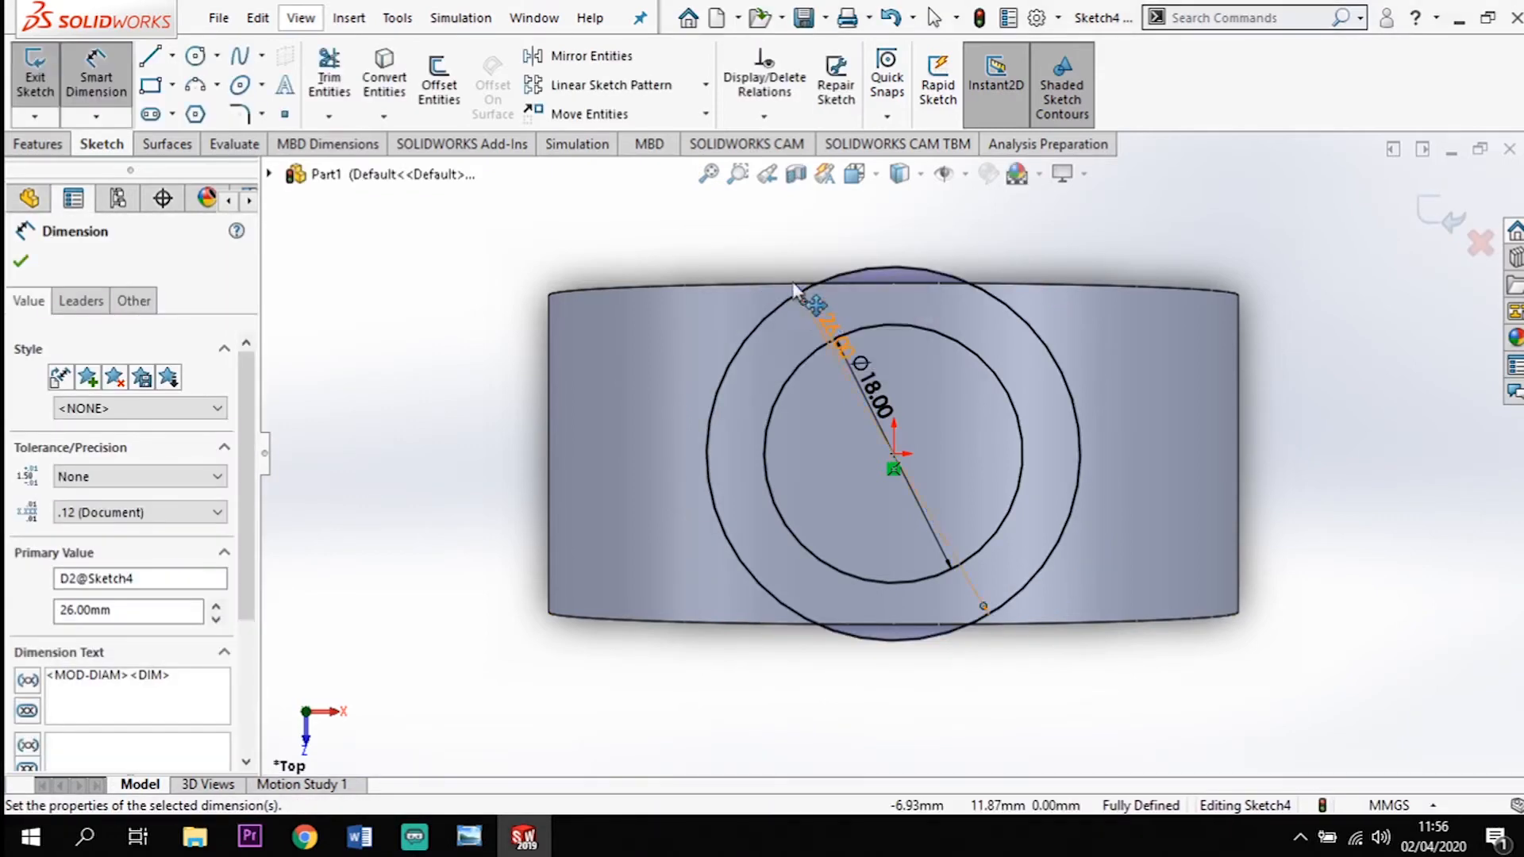
Extrude the ring sketch upward as a merged boss with a Blind depth of 27 mm
{"action": "middle_click_drag", "start_coordinate": [874, 784], "coordinate": [879, 445]}
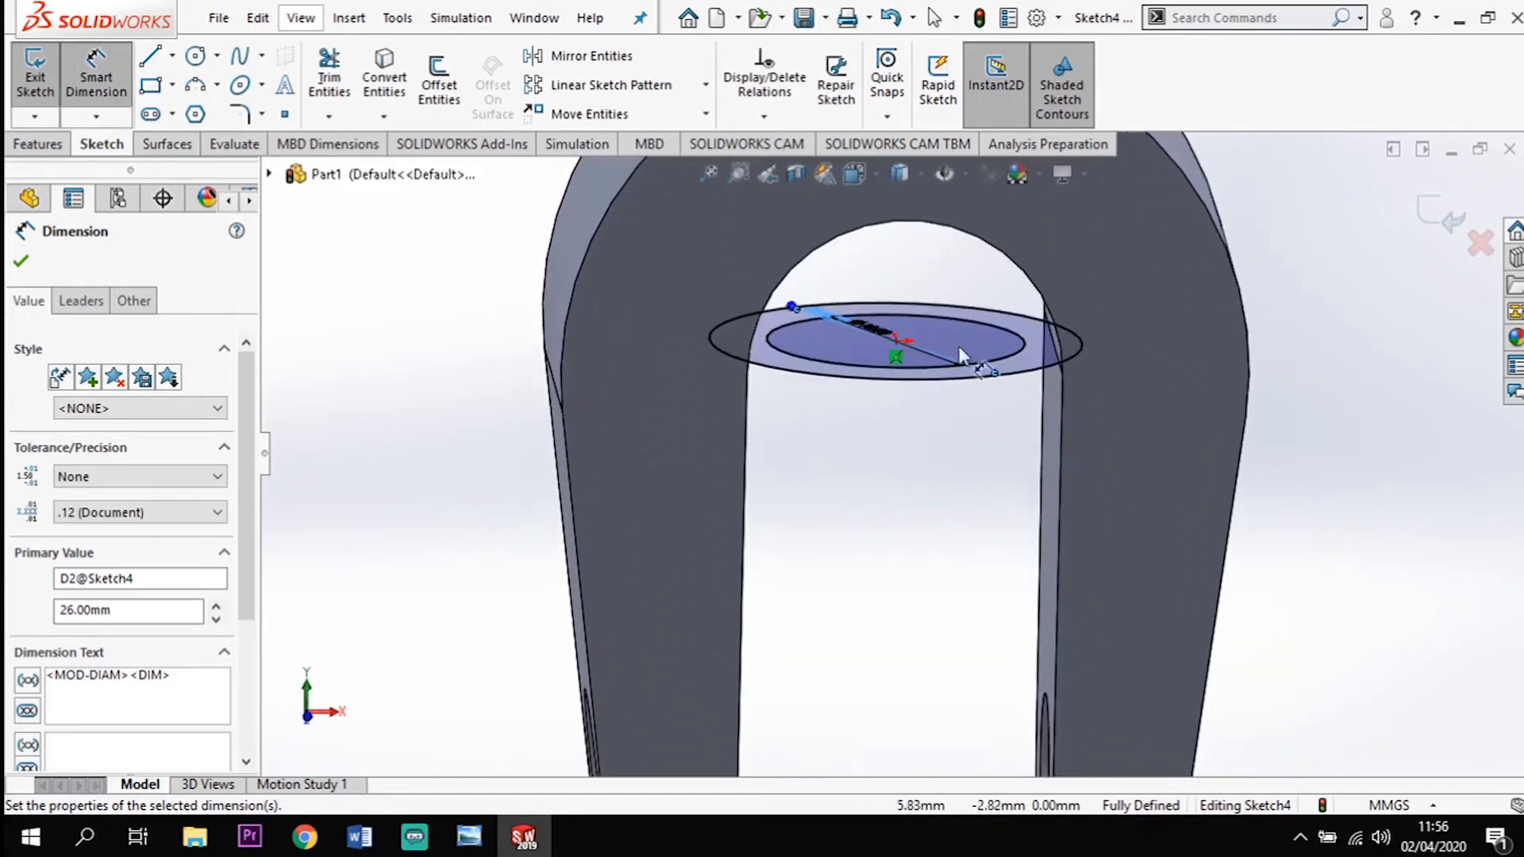
{"action": "scroll", "coordinate": [918, 387], "scroll_direction": "up", "scroll_amount": 5}
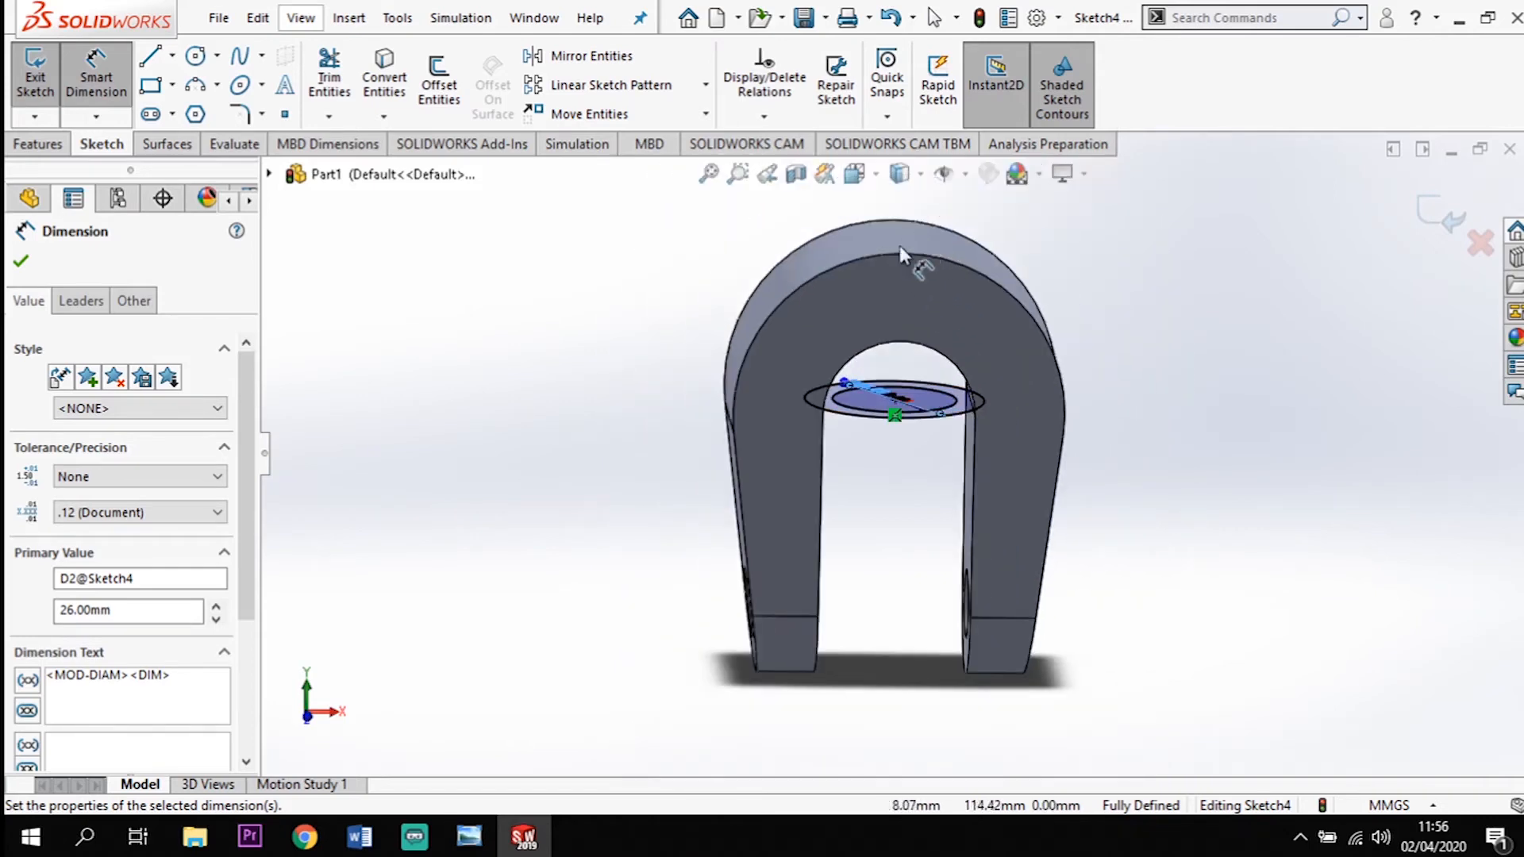
{"action": "scroll", "coordinate": [926, 279], "scroll_direction": "down", "scroll_amount": 1}
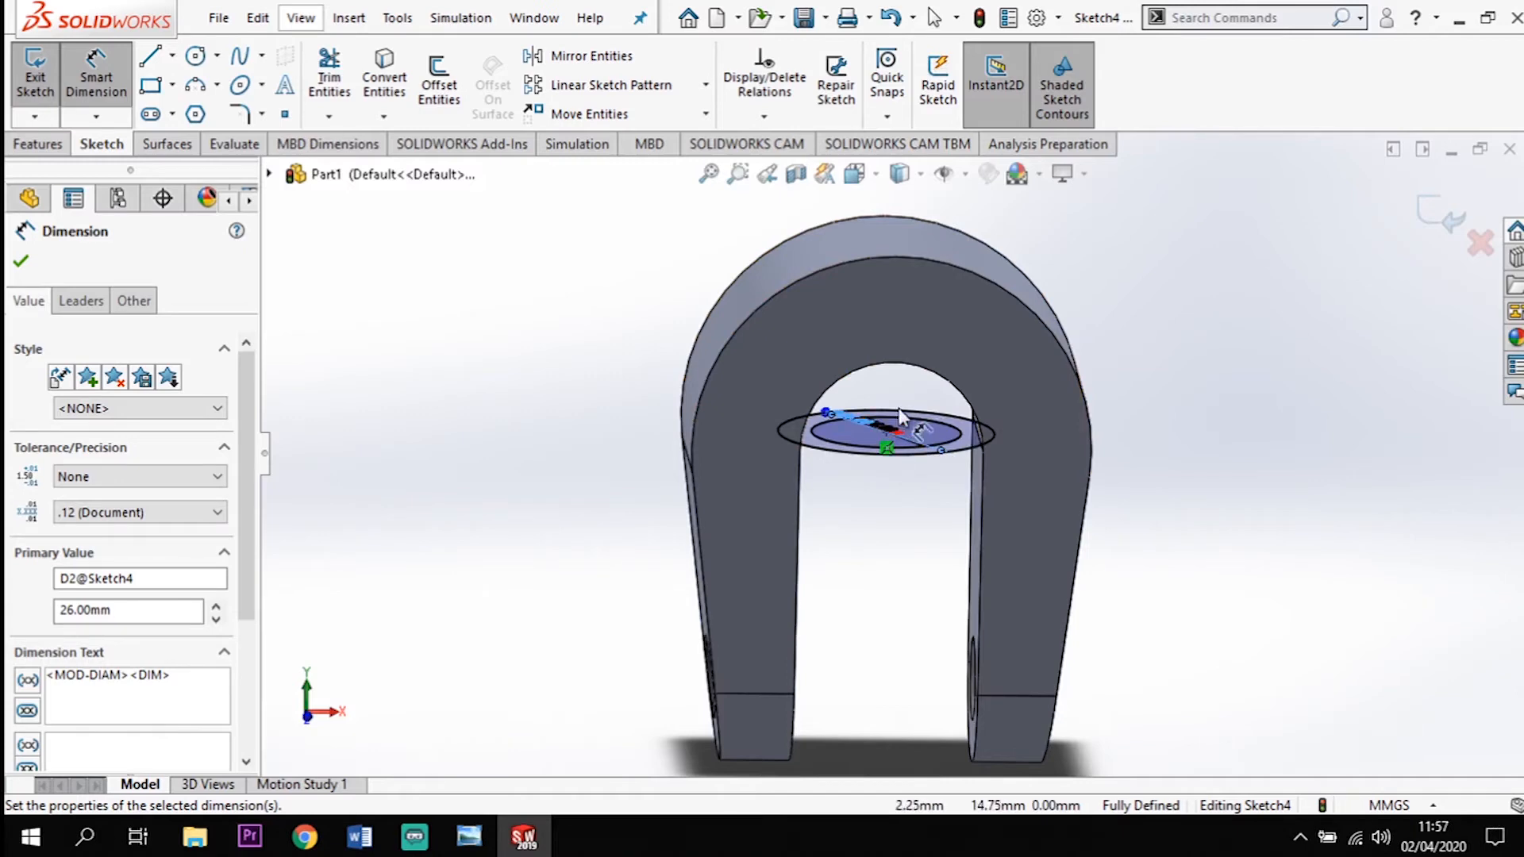
{"action": "scroll", "coordinate": [851, 470], "scroll_direction": "up", "scroll_amount": 3}
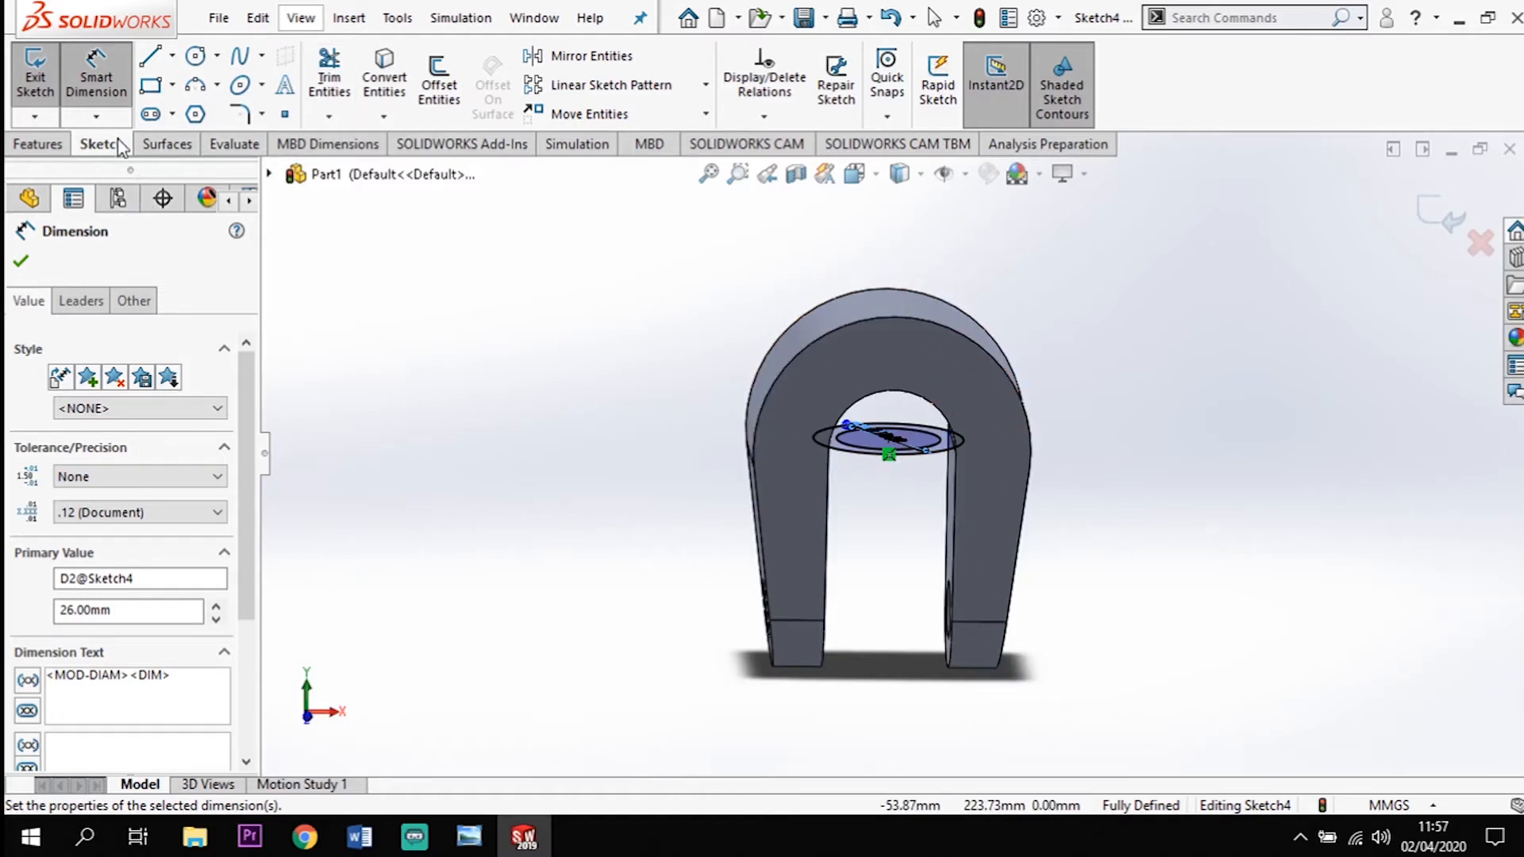
{"action": "left_click", "coordinate": [37, 144]}
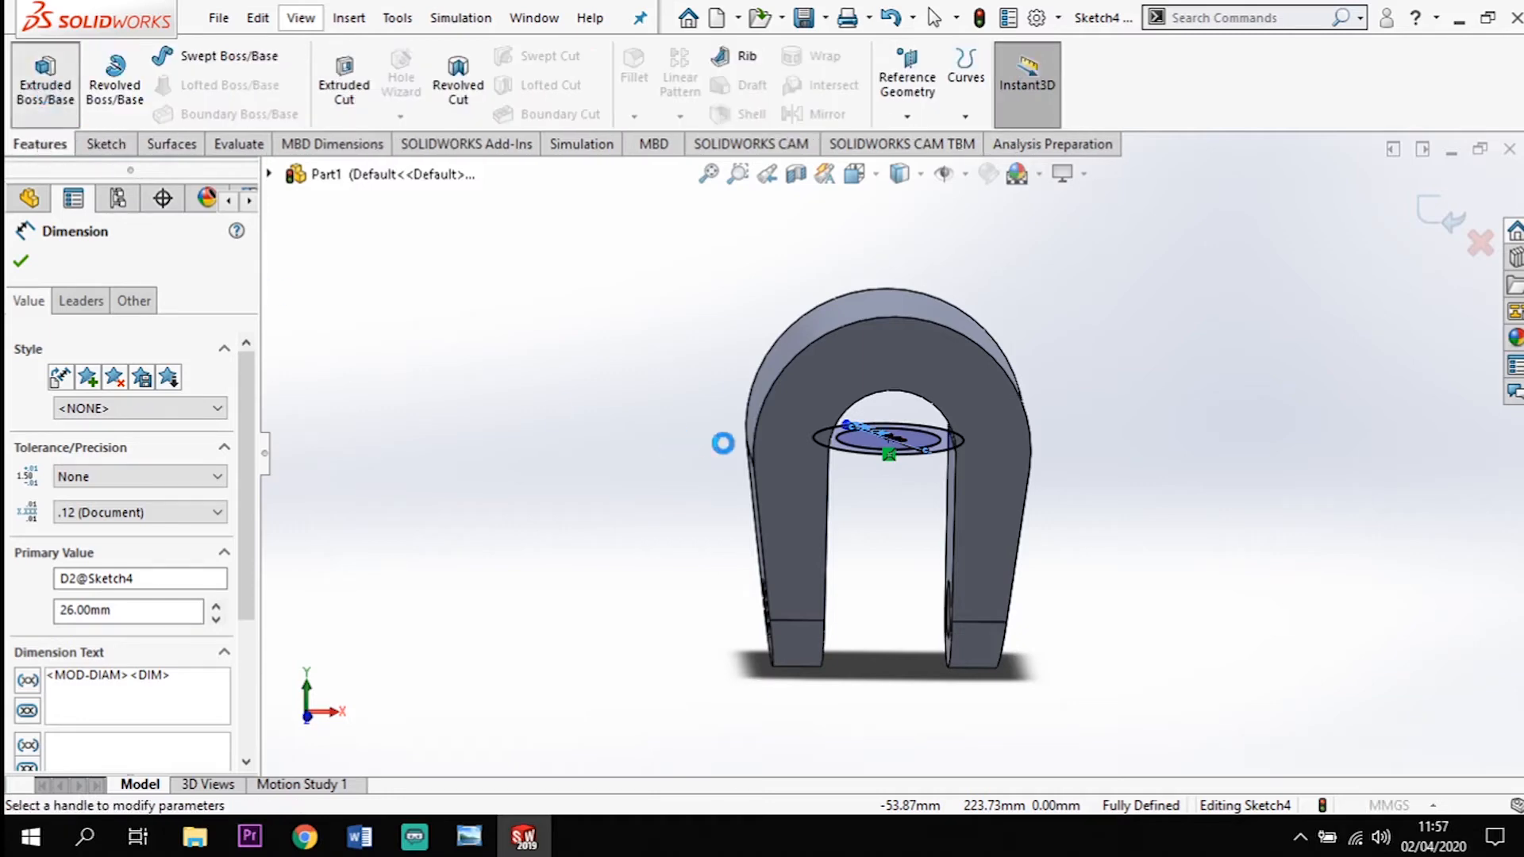
{"action": "middle_click_drag", "start_coordinate": [622, 455], "coordinate": [627, 570]}
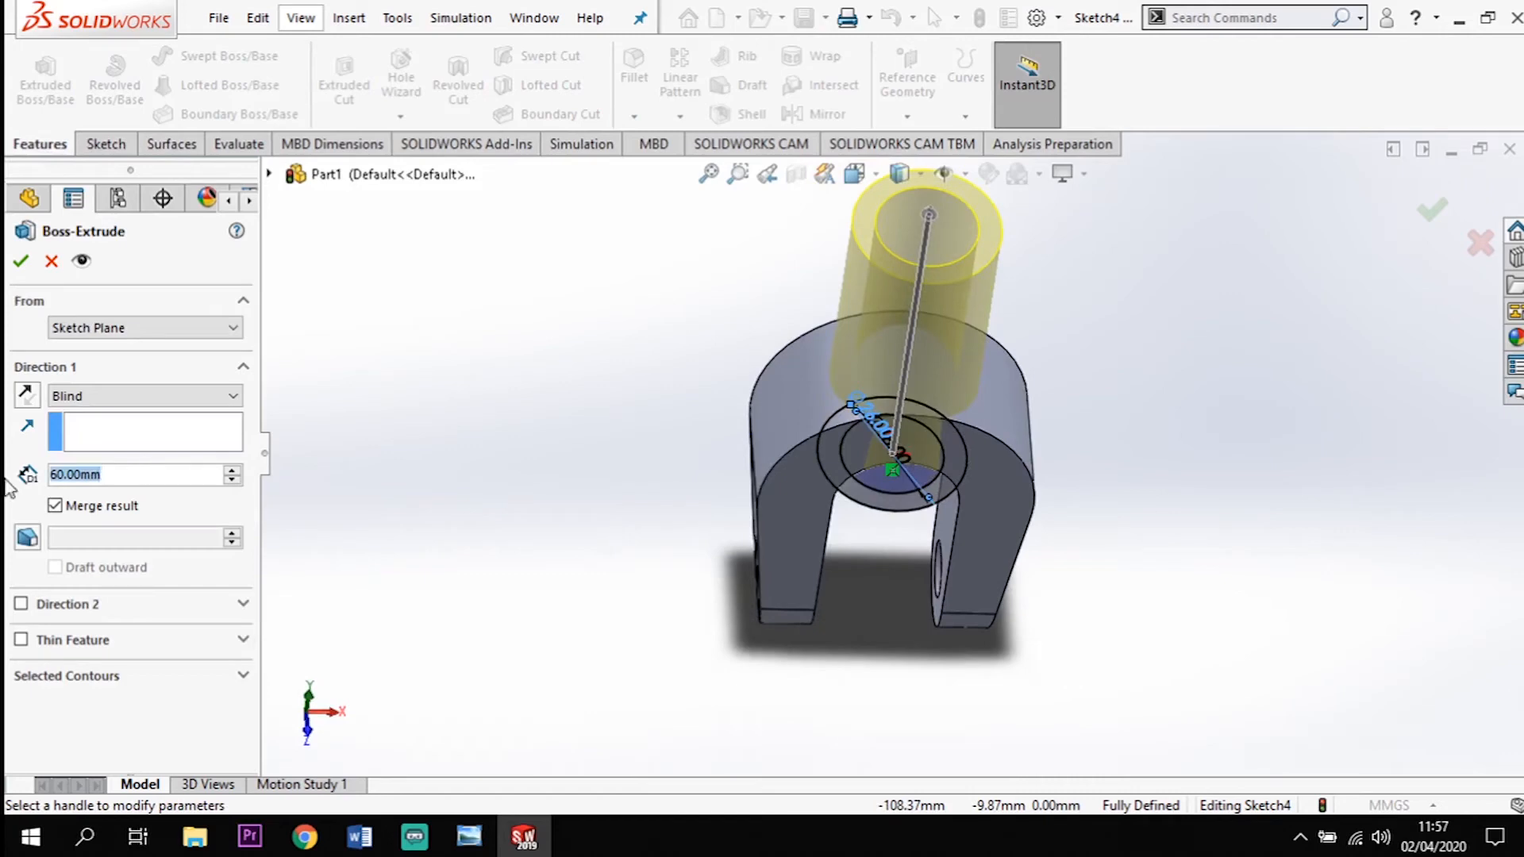
{"action": "type", "text": "27"}
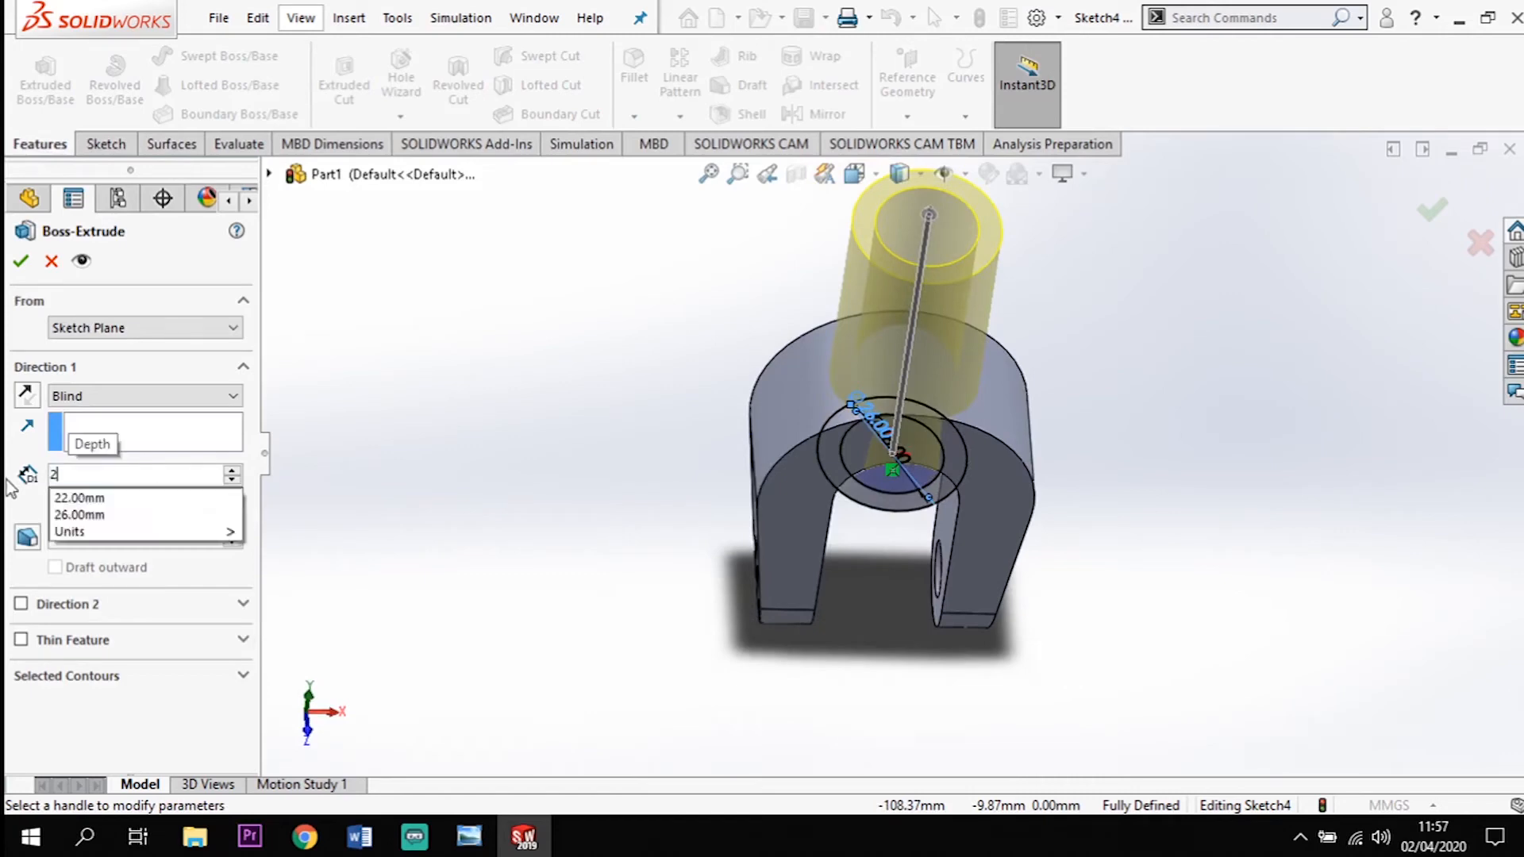
{"action": "key", "text": "Return"}
{"action": "left_click", "coordinate": [21, 261]}
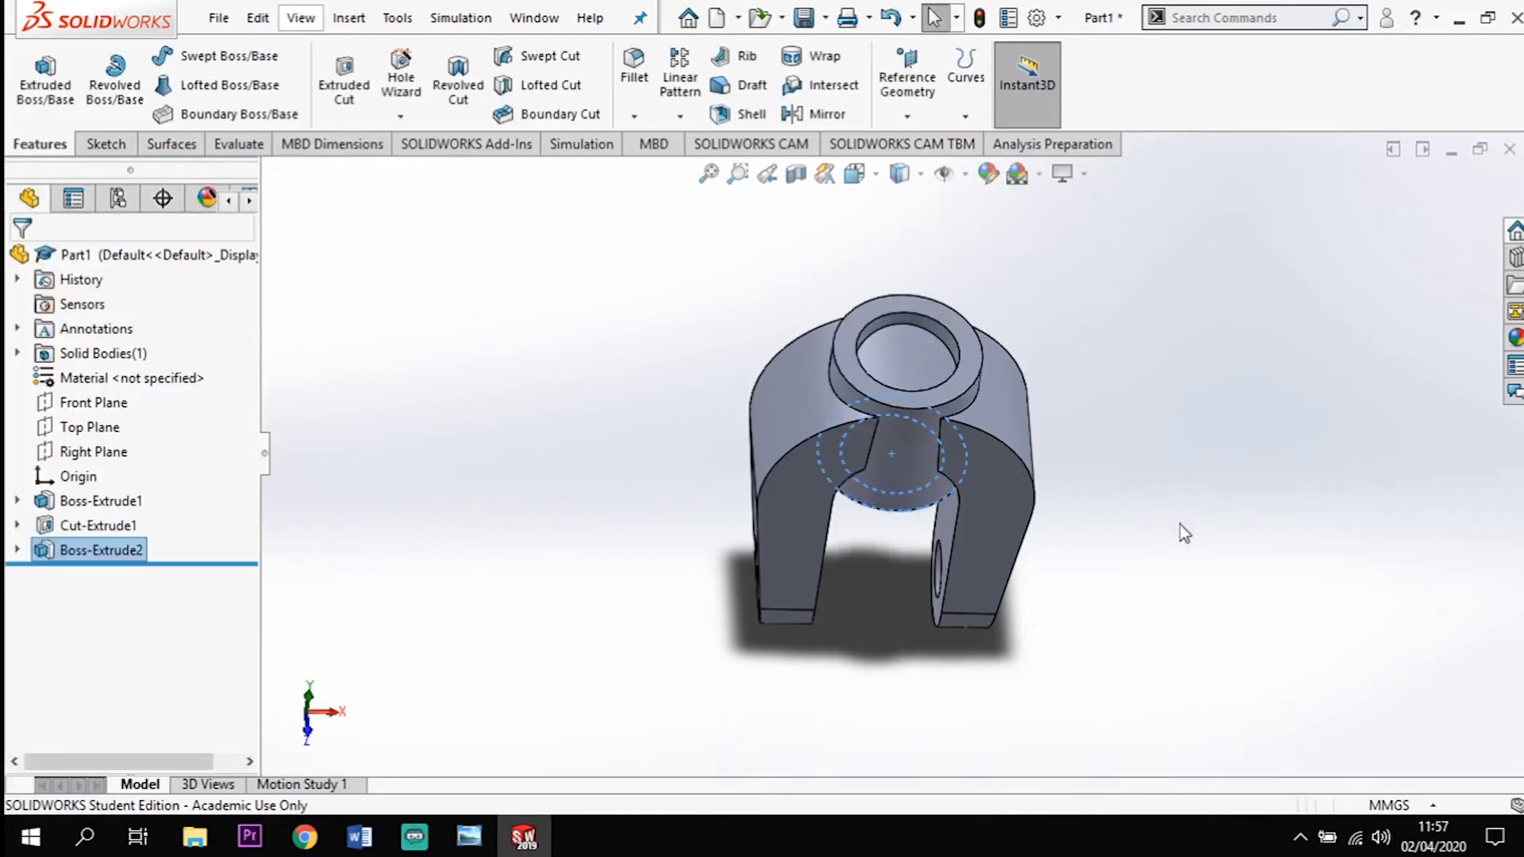
Start an Extruded Cut from the boss's ring sketch and replace its selected contour with only the inner circle region
{"action": "middle_click_drag", "start_coordinate": [1194, 535], "coordinate": [1205, 317]}
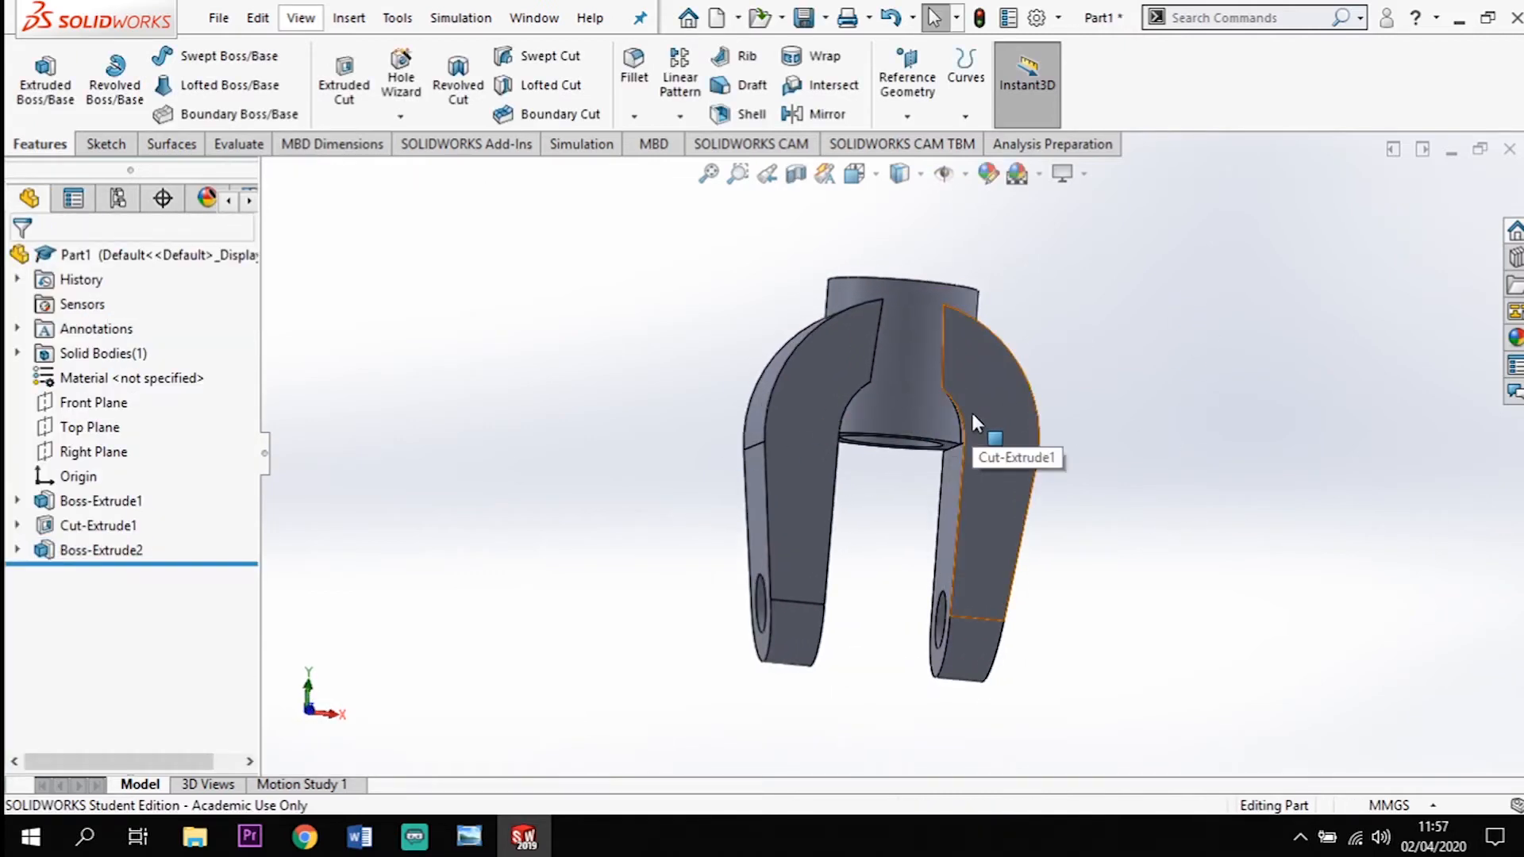
{"action": "middle_click_drag", "start_coordinate": [921, 446], "coordinate": [926, 641]}
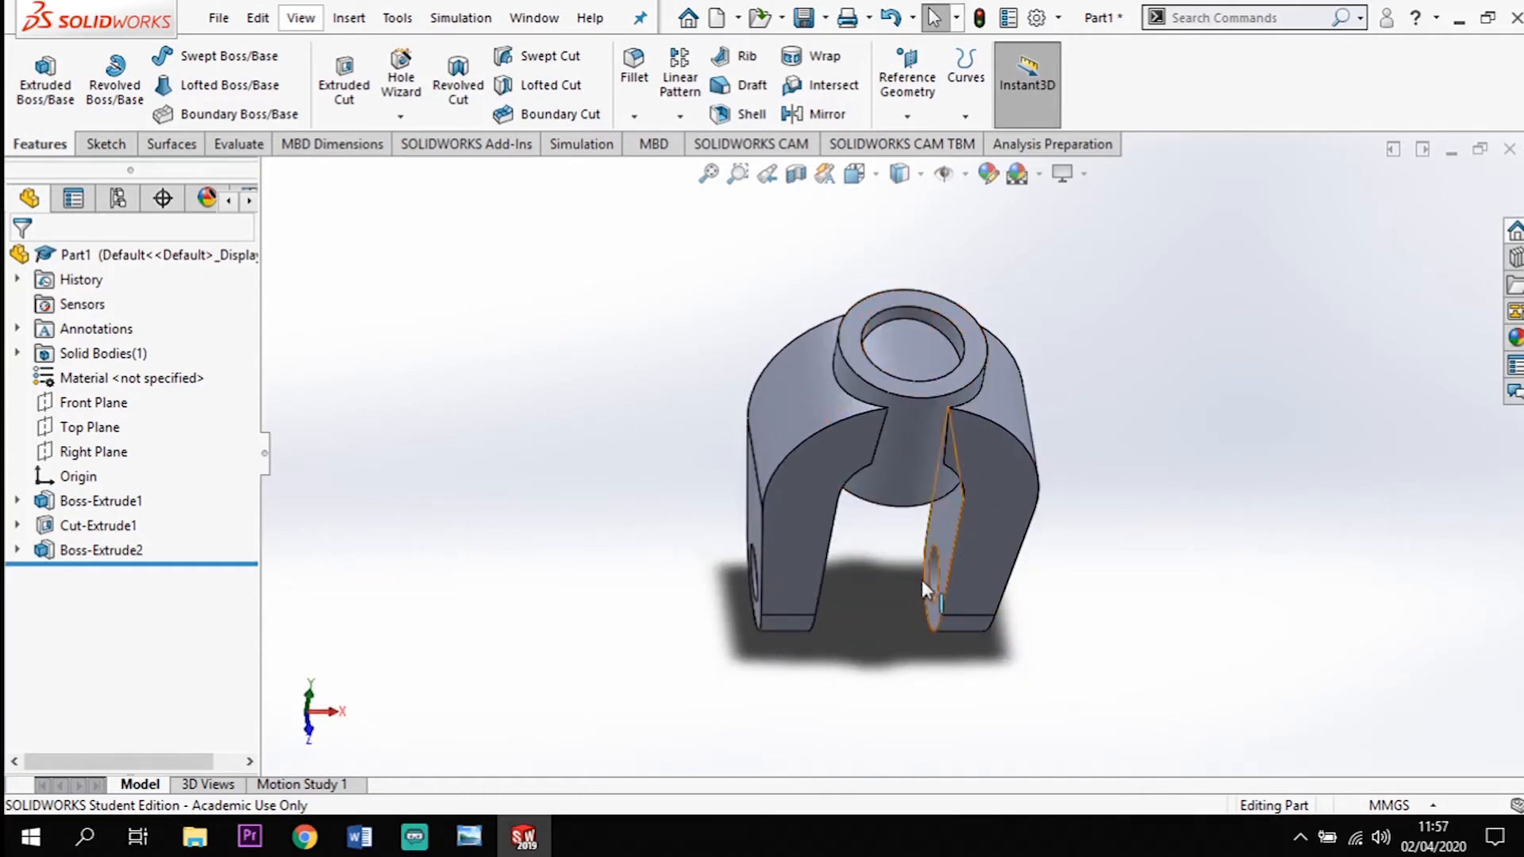
{"action": "left_click", "coordinate": [18, 551]}
{"action": "left_click", "coordinate": [89, 576]}
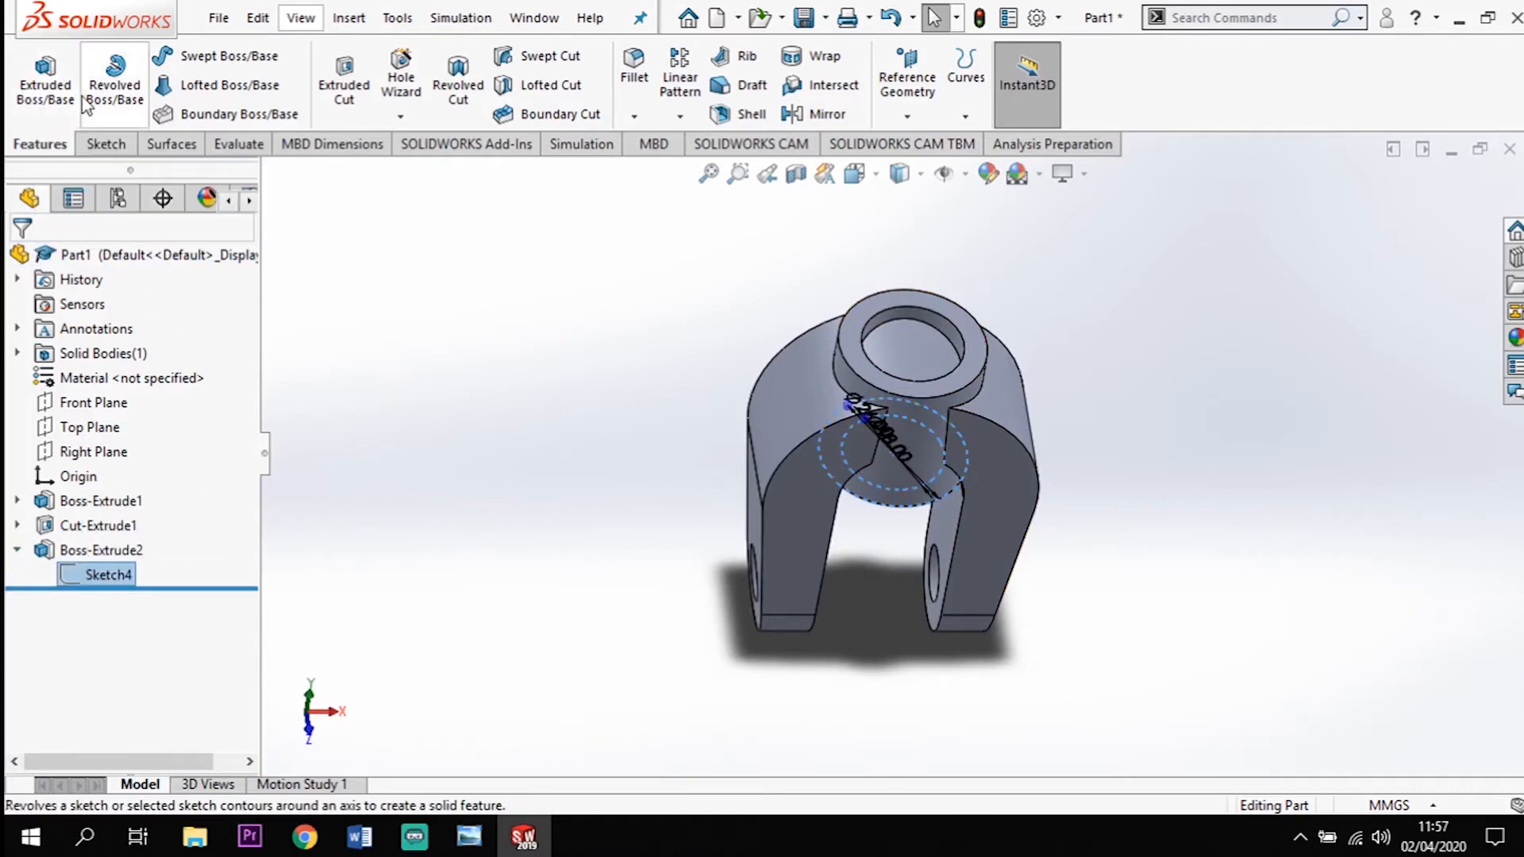
{"action": "left_click", "coordinate": [359, 93]}
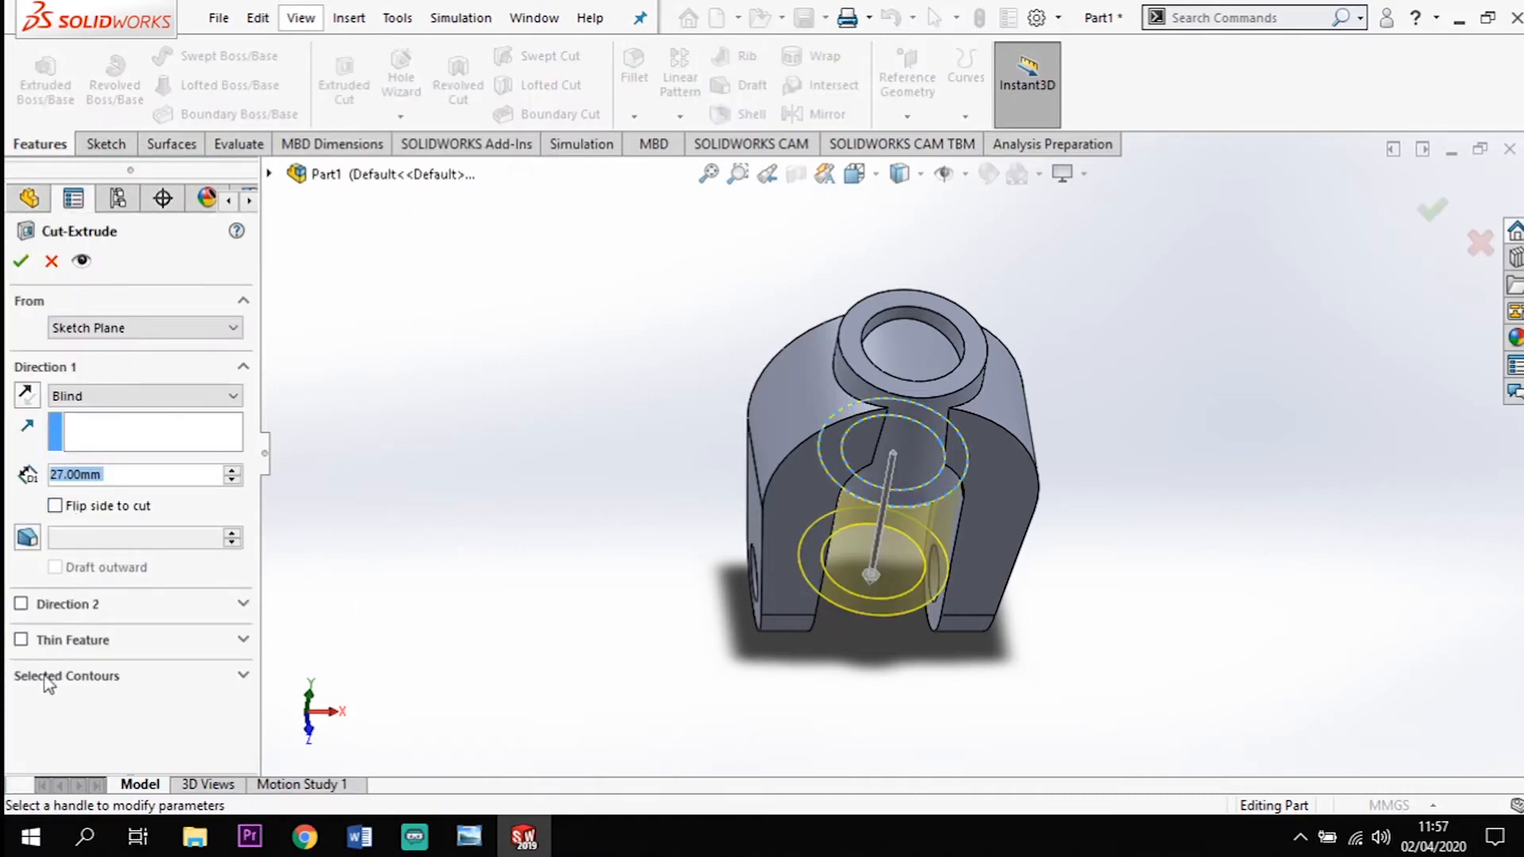
{"action": "left_click", "coordinate": [244, 676]}
{"action": "left_click", "coordinate": [99, 704]}
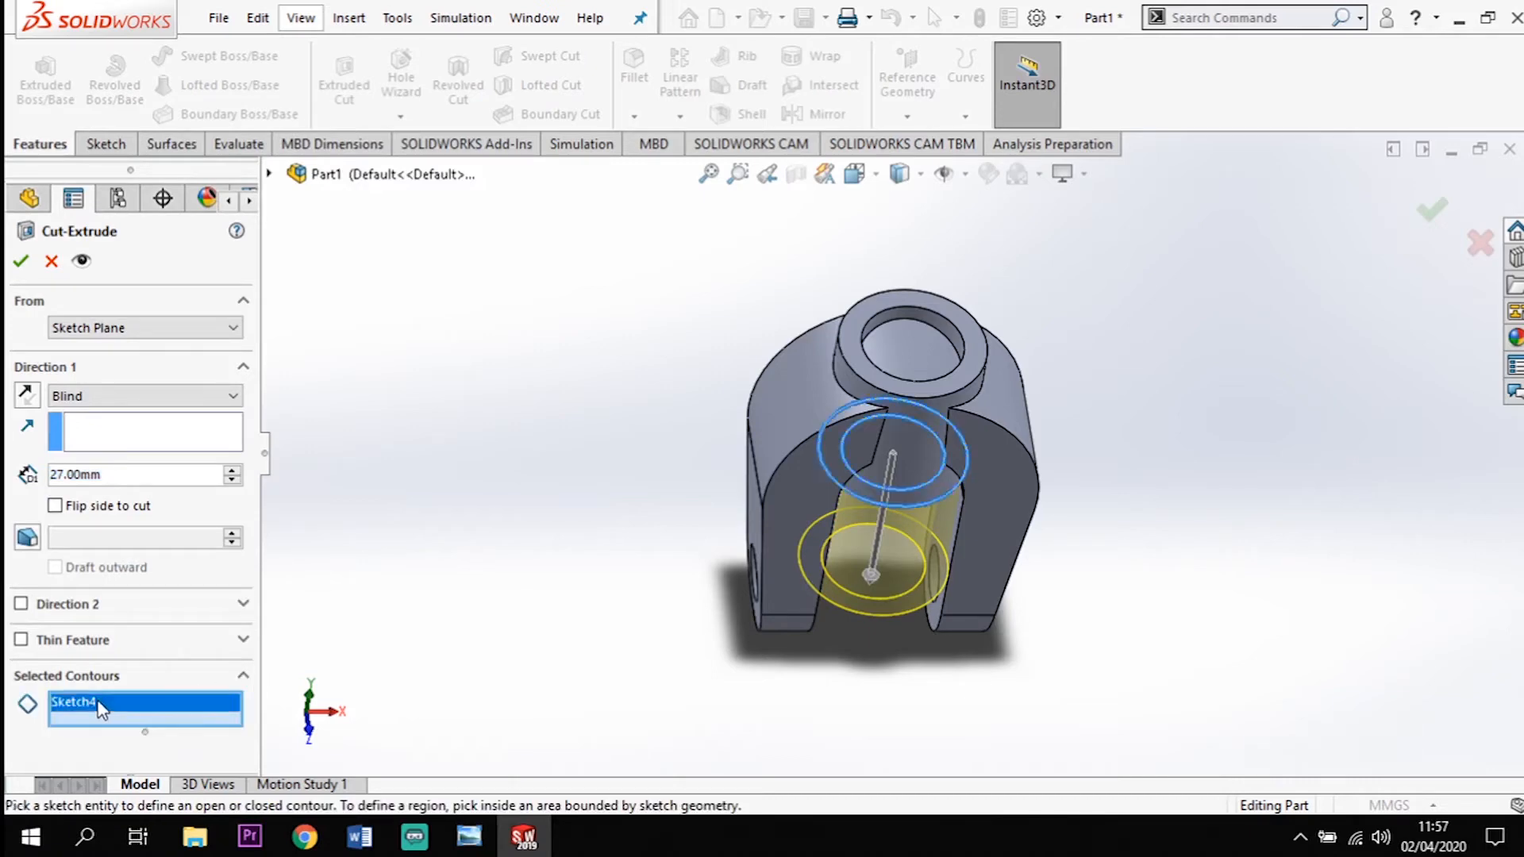
{"action": "key", "text": "Delete"}
{"action": "middle_click_drag", "start_coordinate": [890, 523], "coordinate": [906, 176]}
{"action": "left_click", "coordinate": [912, 446]}
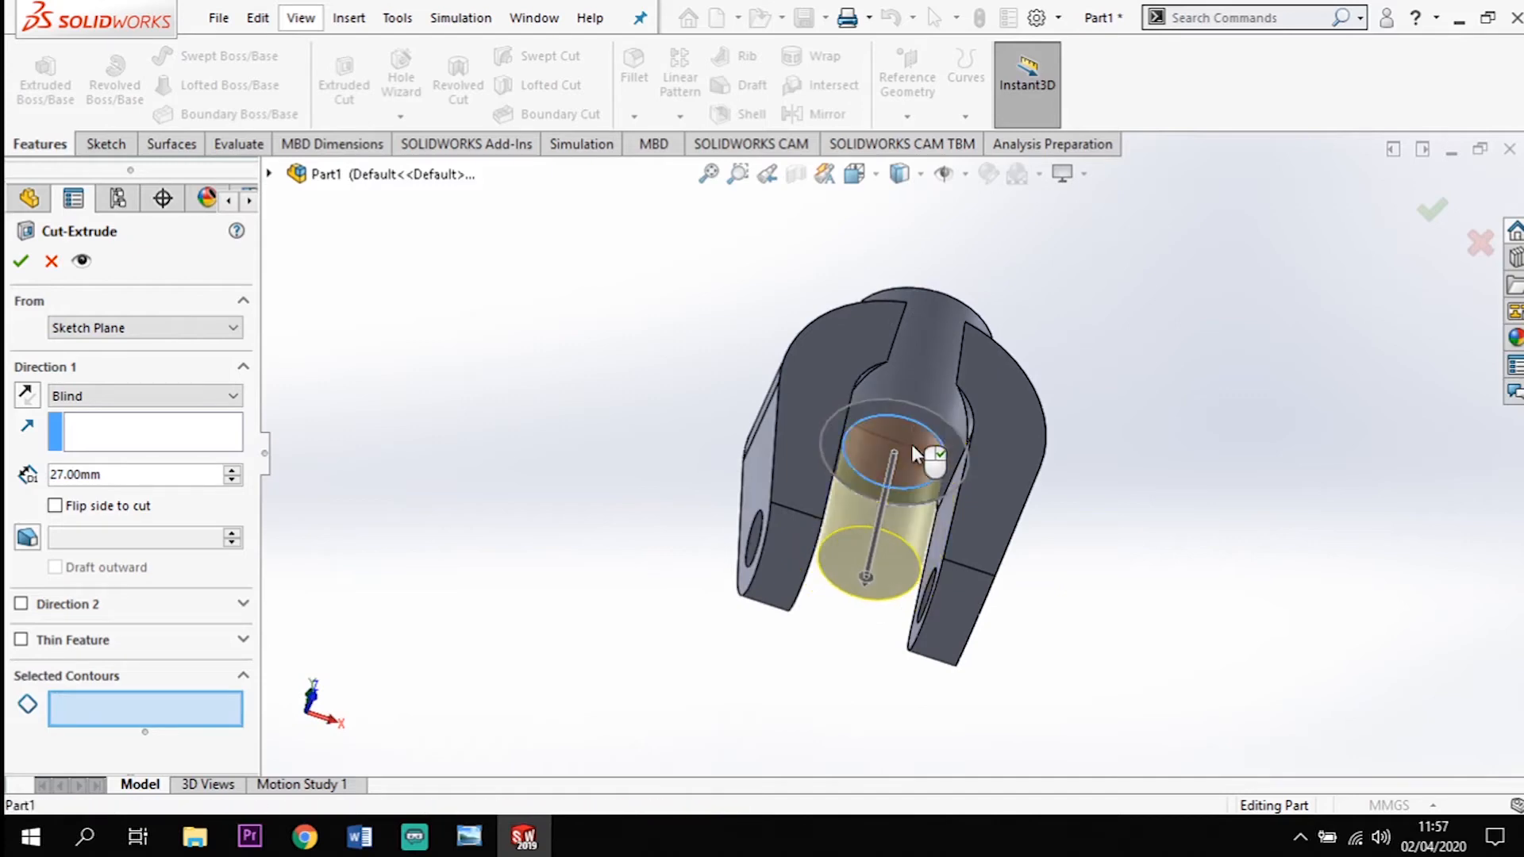
Reverse the cut direction so it runs up through the cylindrical boss and complete the 27 mm Blind cut
{"action": "middle_click_drag", "start_coordinate": [1082, 272], "coordinate": [1063, 439]}
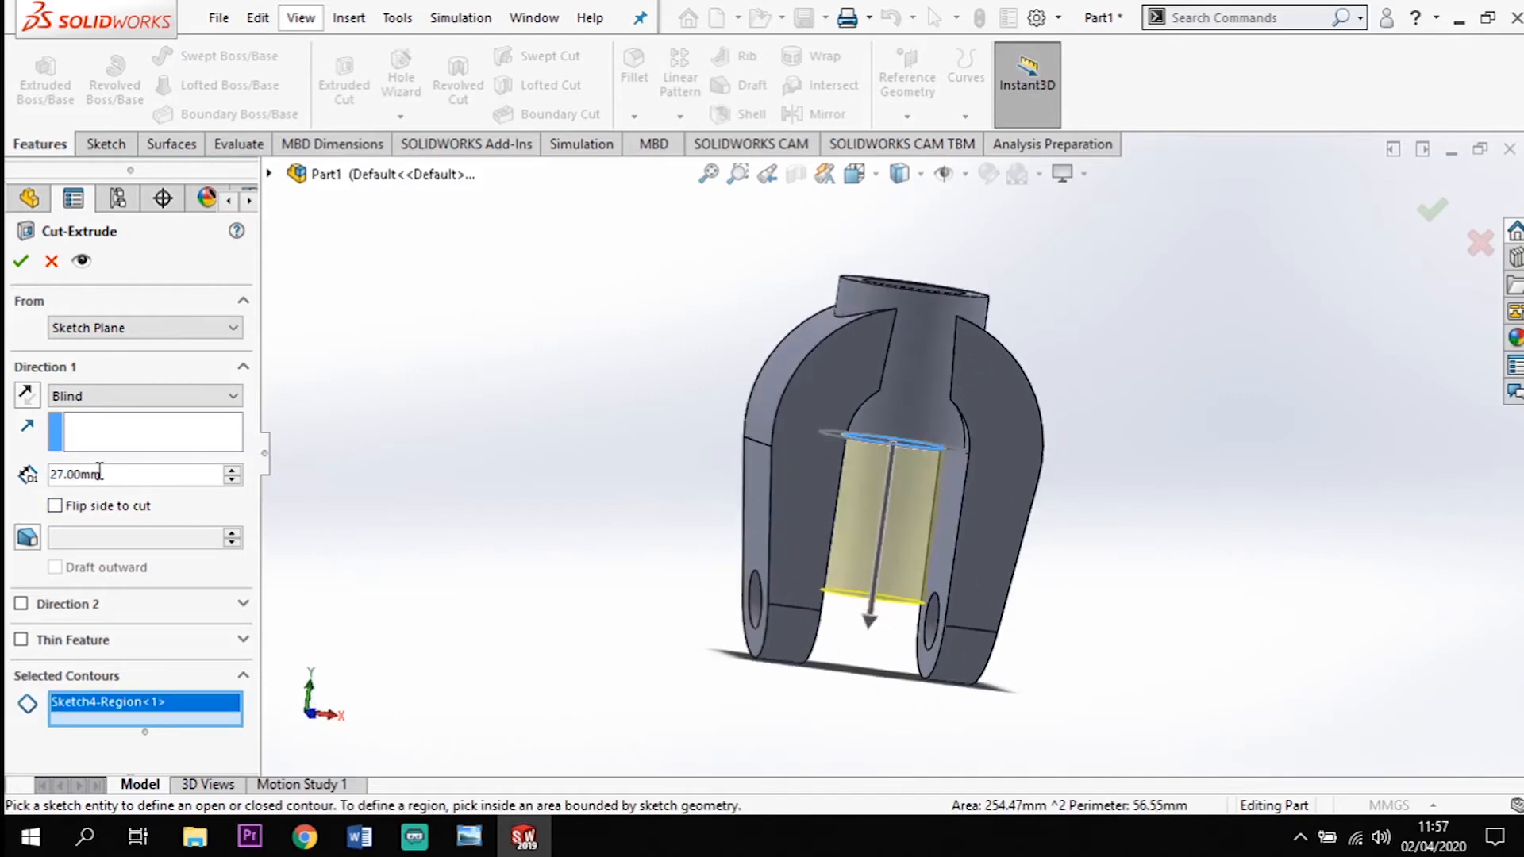
{"action": "left_click", "coordinate": [55, 506]}
{"action": "left_click", "coordinate": [26, 393]}
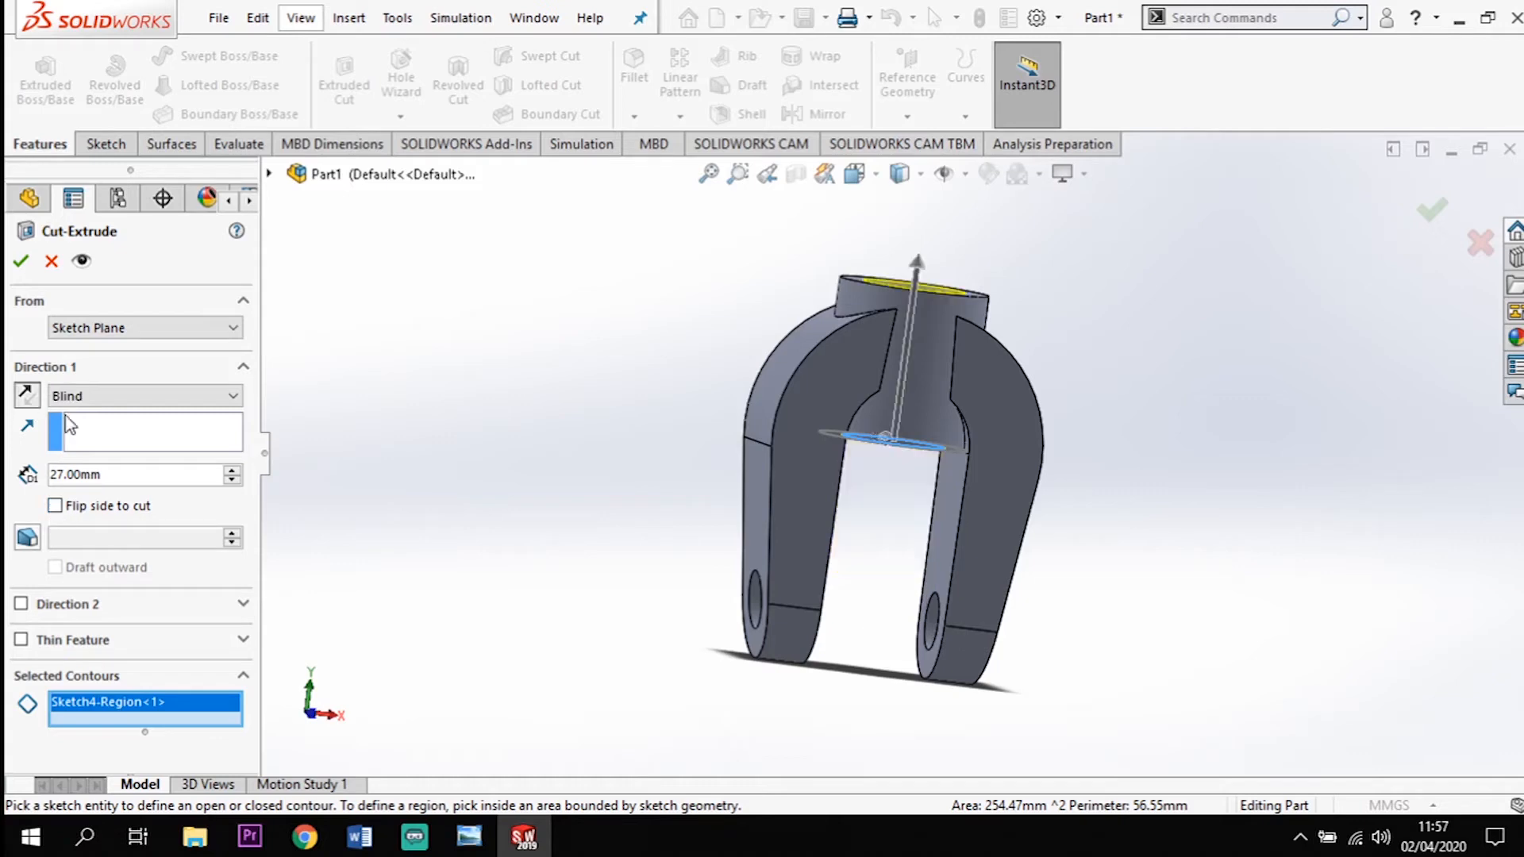
{"action": "middle_click_drag", "start_coordinate": [1112, 391], "coordinate": [993, 331]}
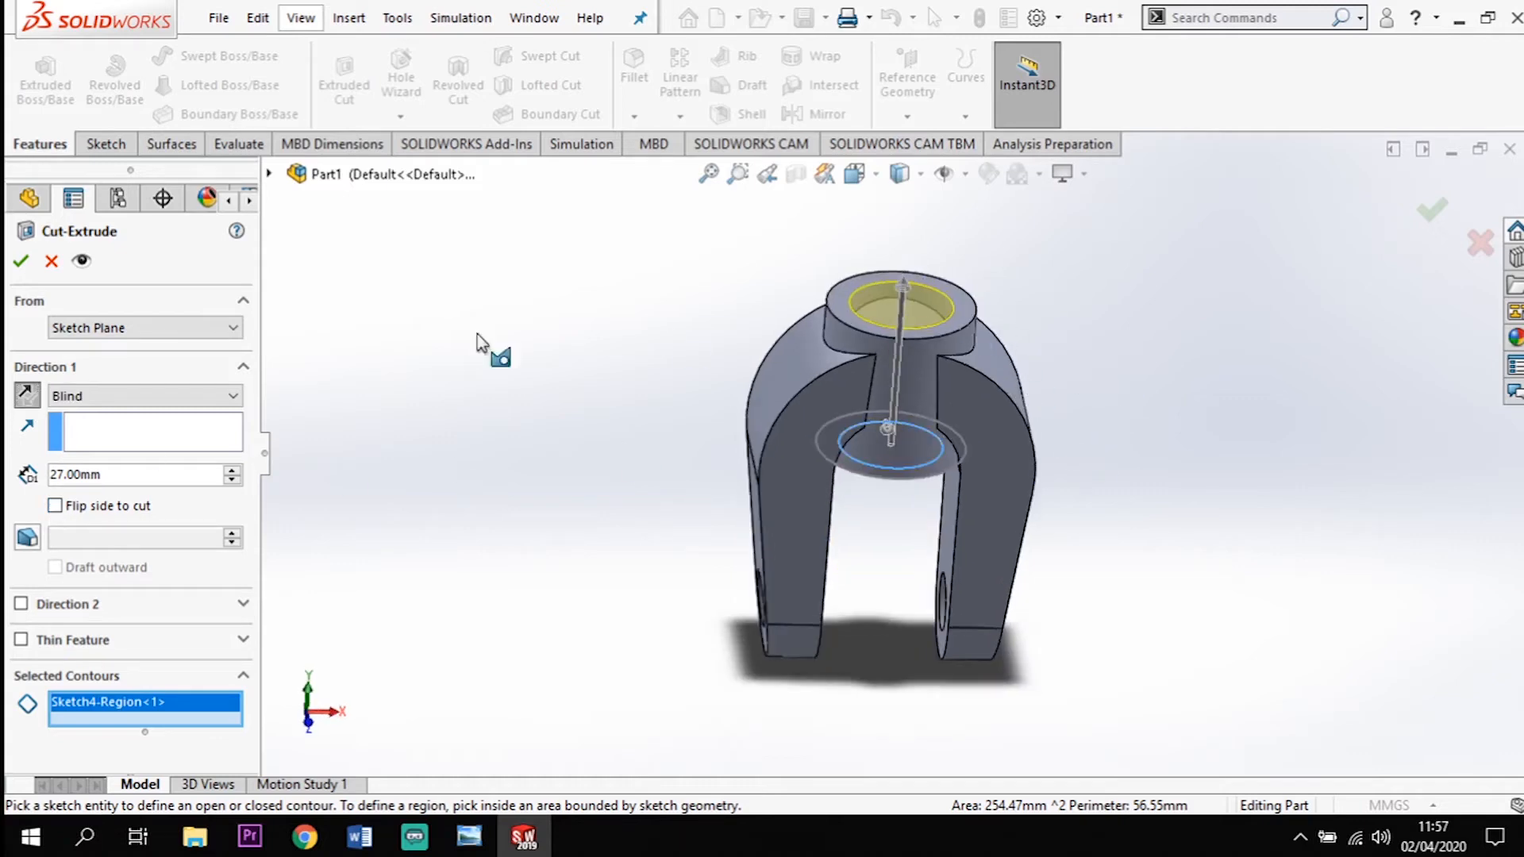
{"action": "left_click", "coordinate": [21, 260]}
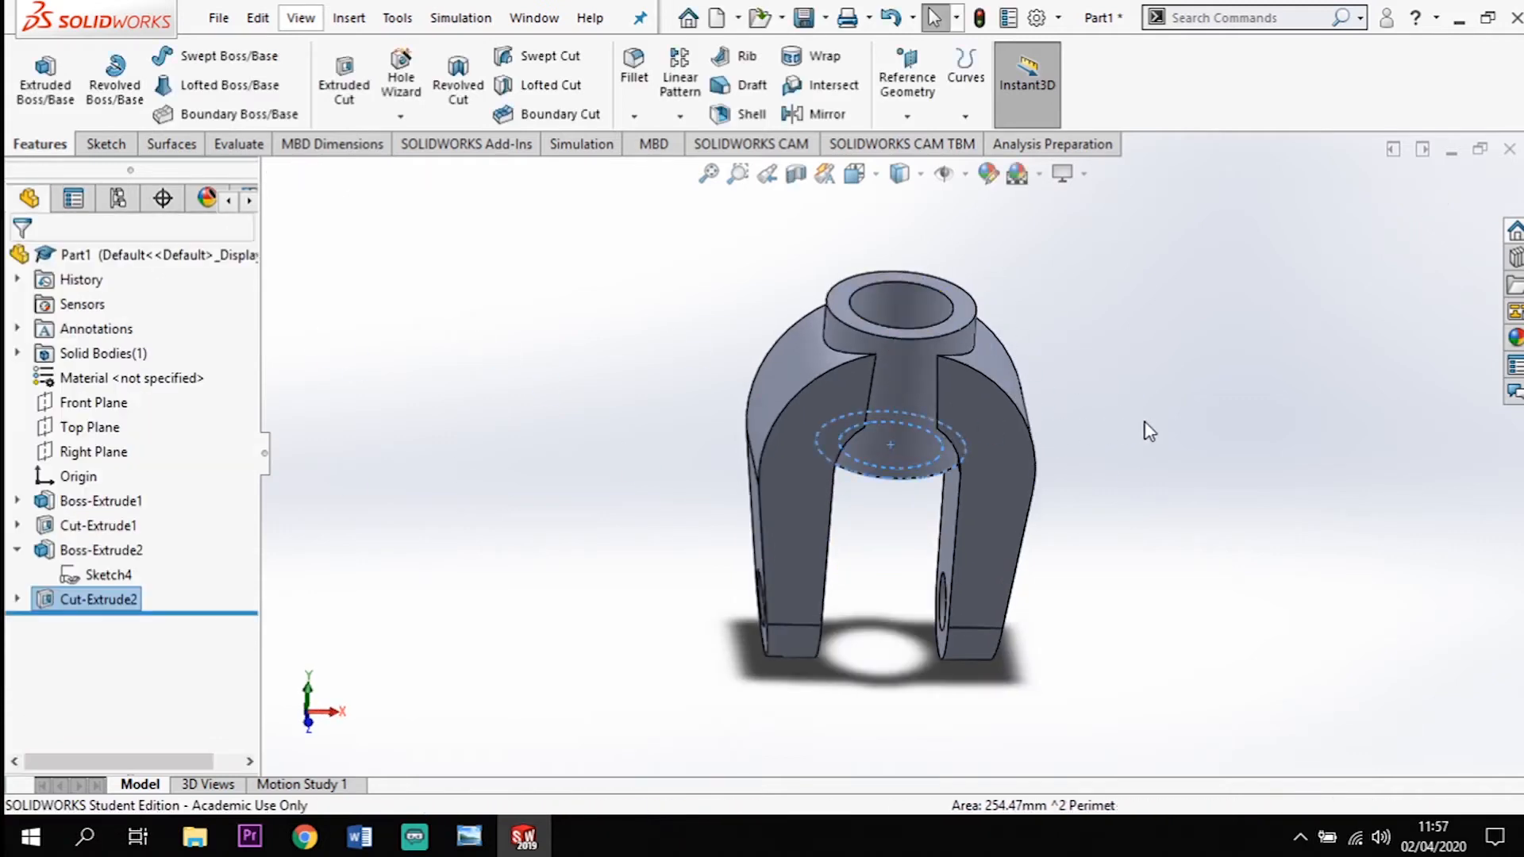
{"action": "left_click", "coordinate": [1143, 397]}
{"action": "middle_click_drag", "start_coordinate": [1140, 364], "coordinate": [1096, 331]}
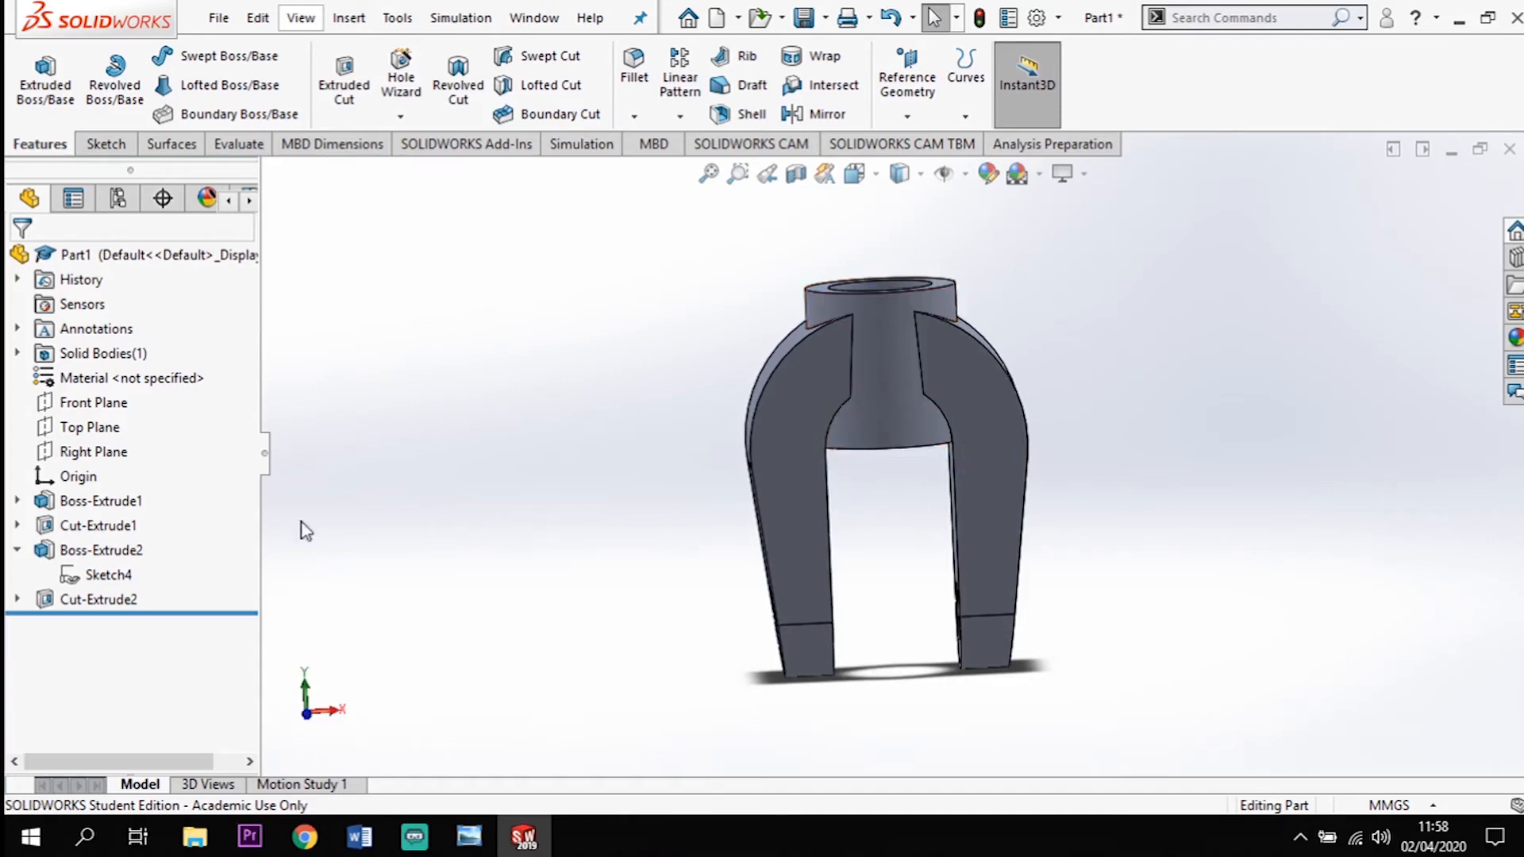
Sketch a closed semicircle on the Front Plane from the converted inner arch arc and boss bottom edge, extending the arc to the edge's far end
{"action": "left_click", "coordinate": [127, 405]}
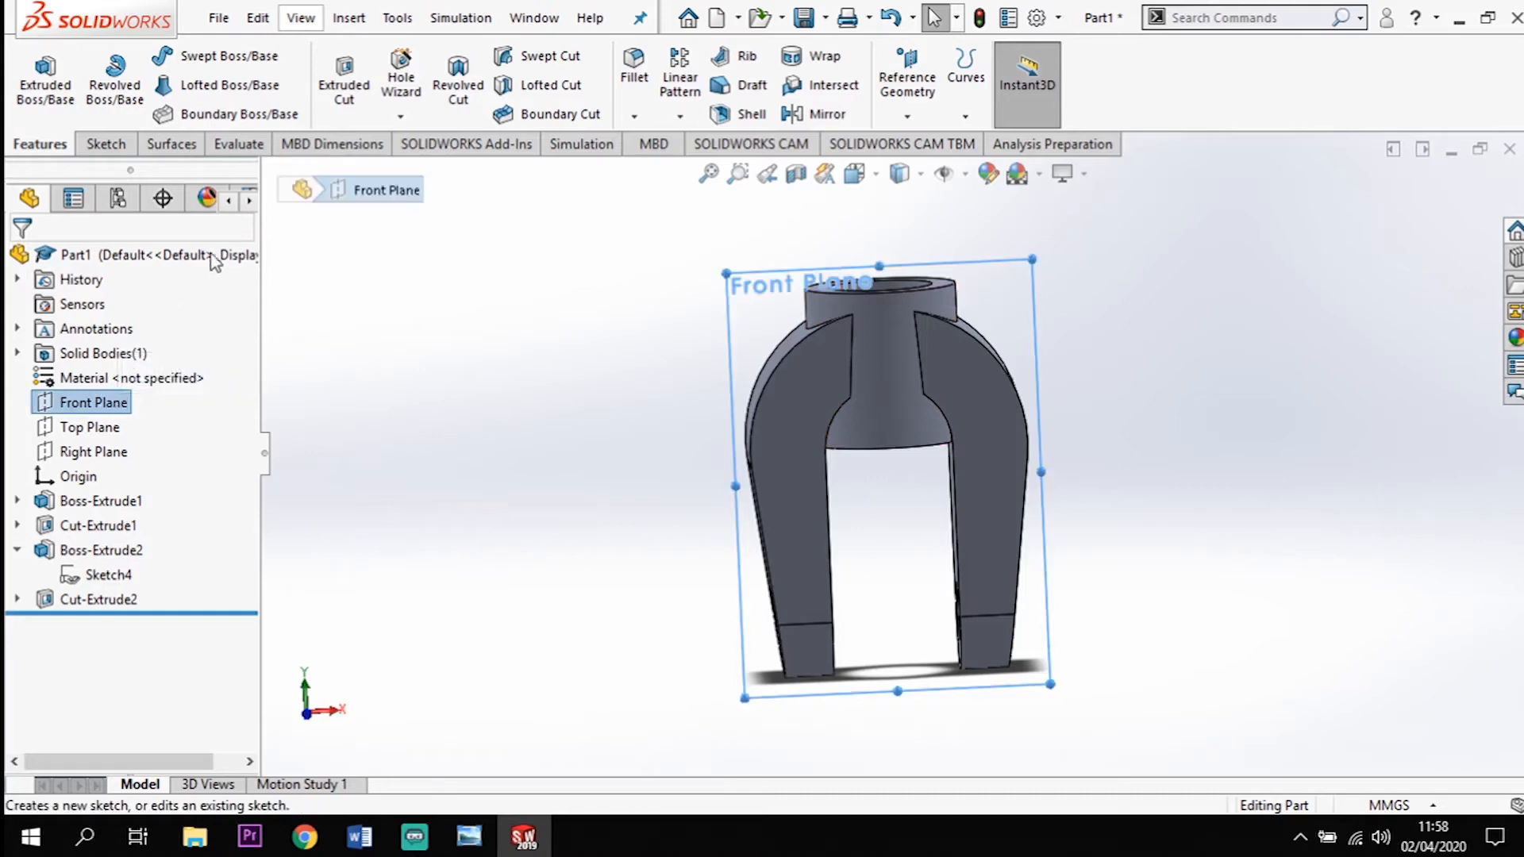
{"action": "left_click", "coordinate": [103, 144]}
{"action": "left_click", "coordinate": [35, 76]}
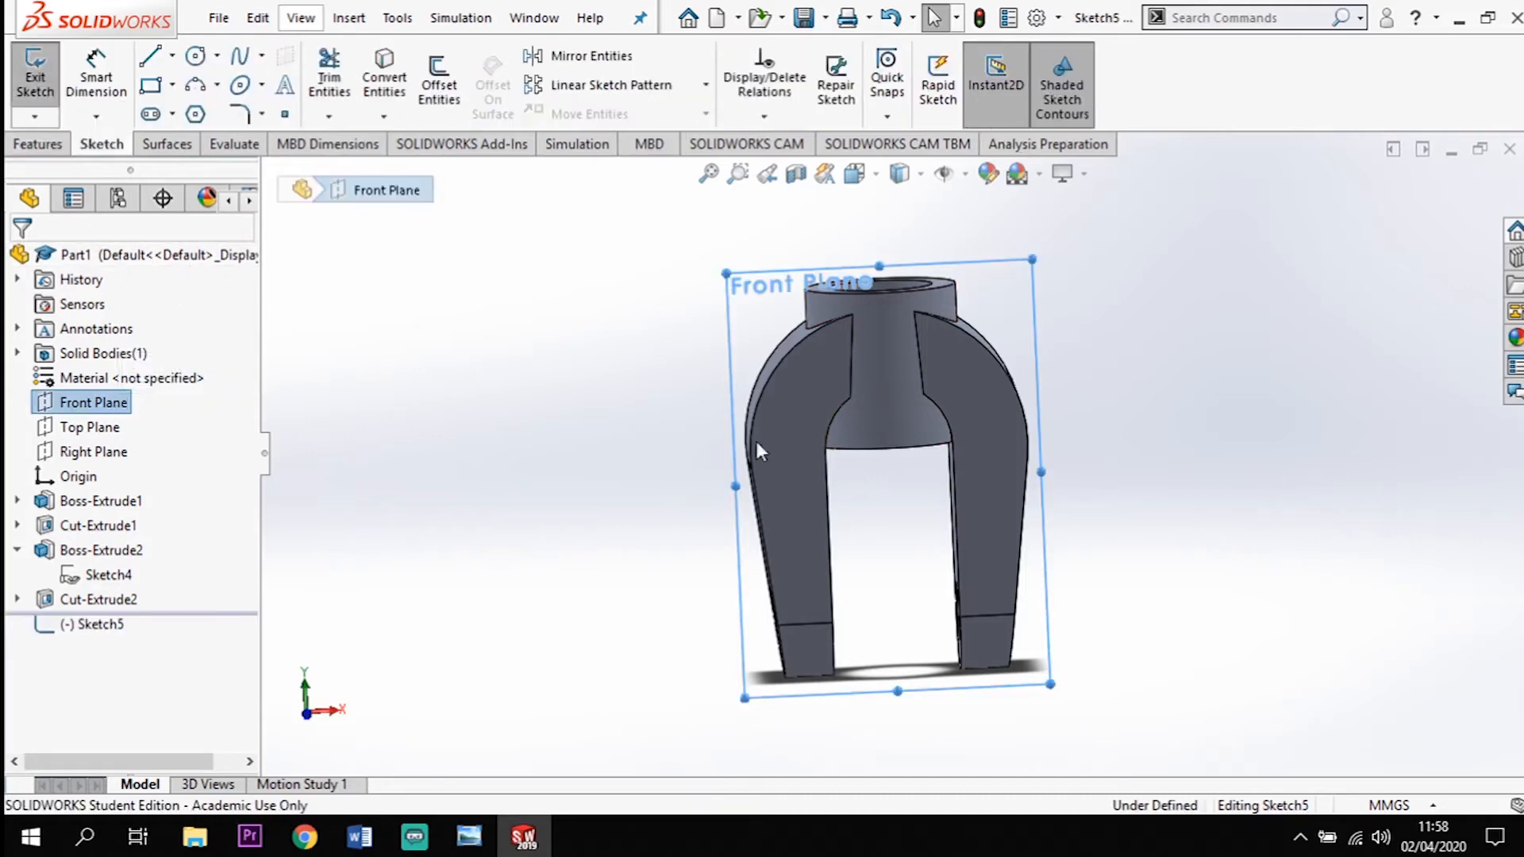
{"action": "key", "text": "space"}
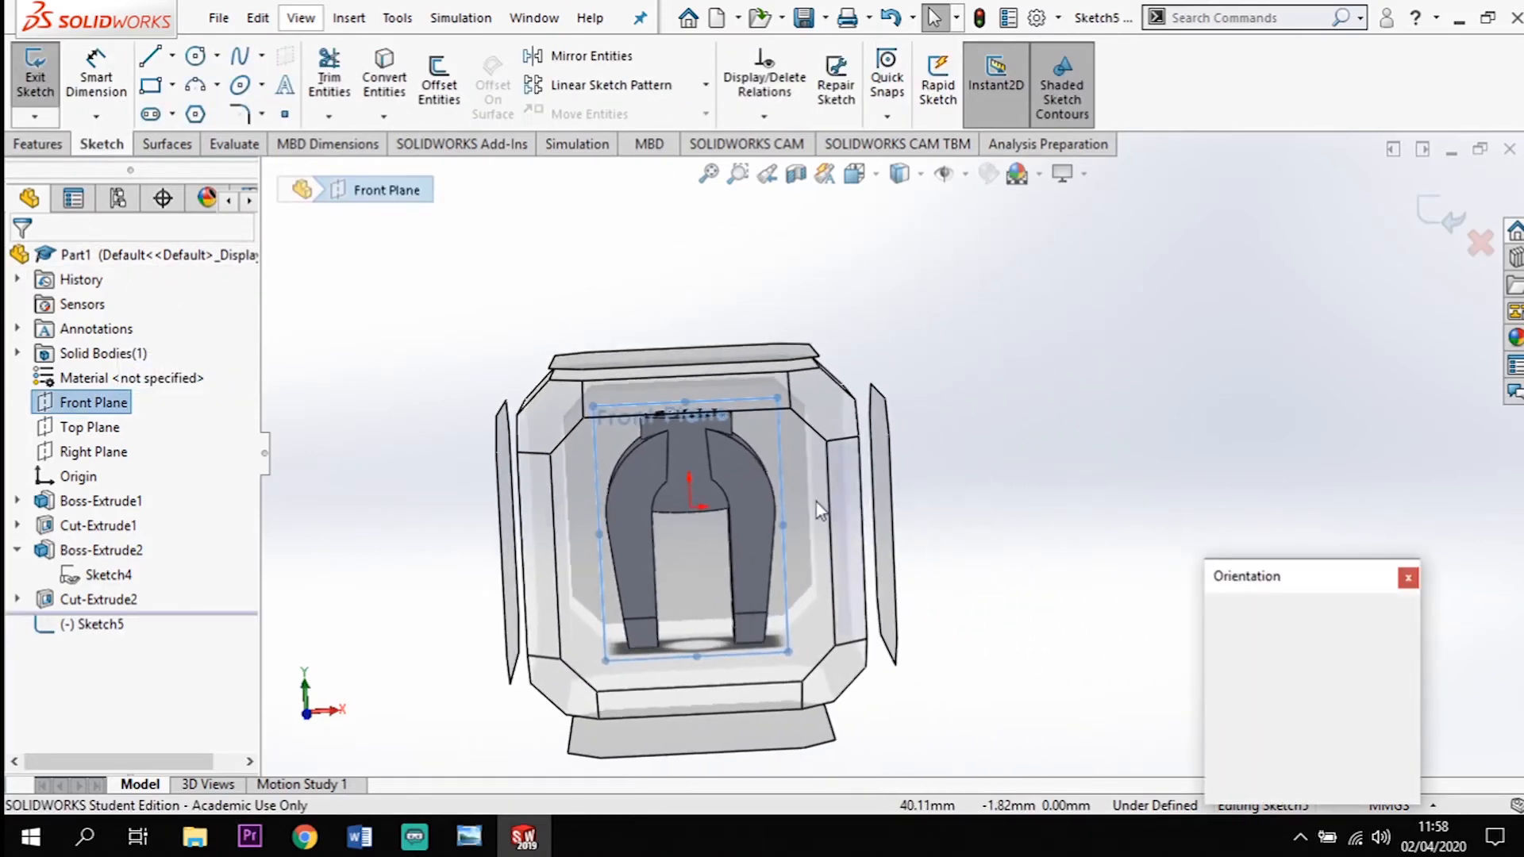
{"action": "left_click", "coordinate": [797, 534]}
{"action": "scroll", "coordinate": [925, 409], "scroll_direction": "down", "scroll_amount": 6}
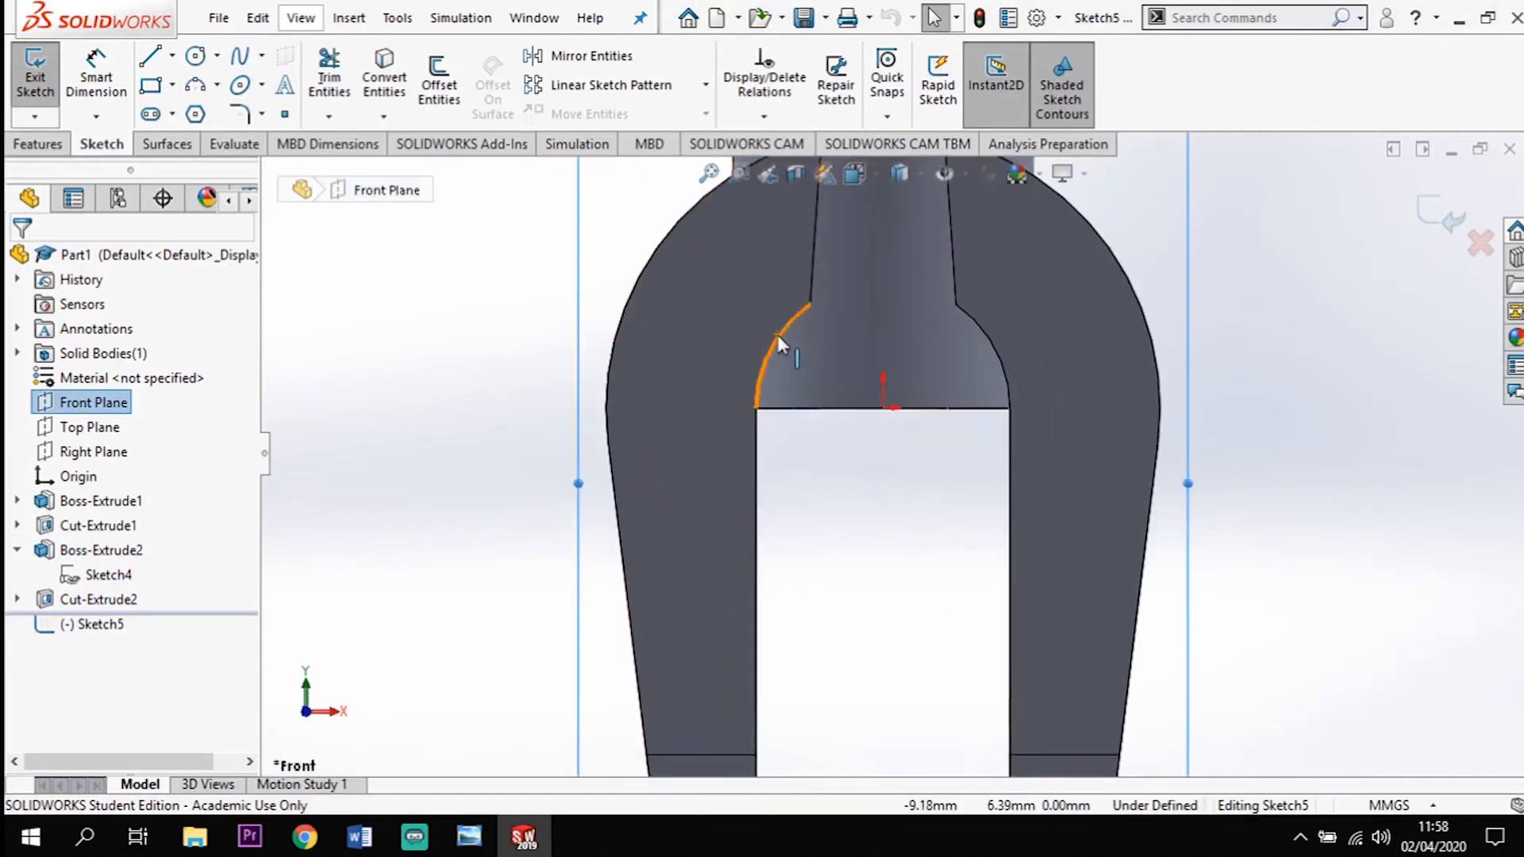
{"action": "left_click", "coordinate": [779, 338]}
{"action": "left_click", "coordinate": [807, 409], "text": "ctrl"}
{"action": "left_click", "coordinate": [408, 73]}
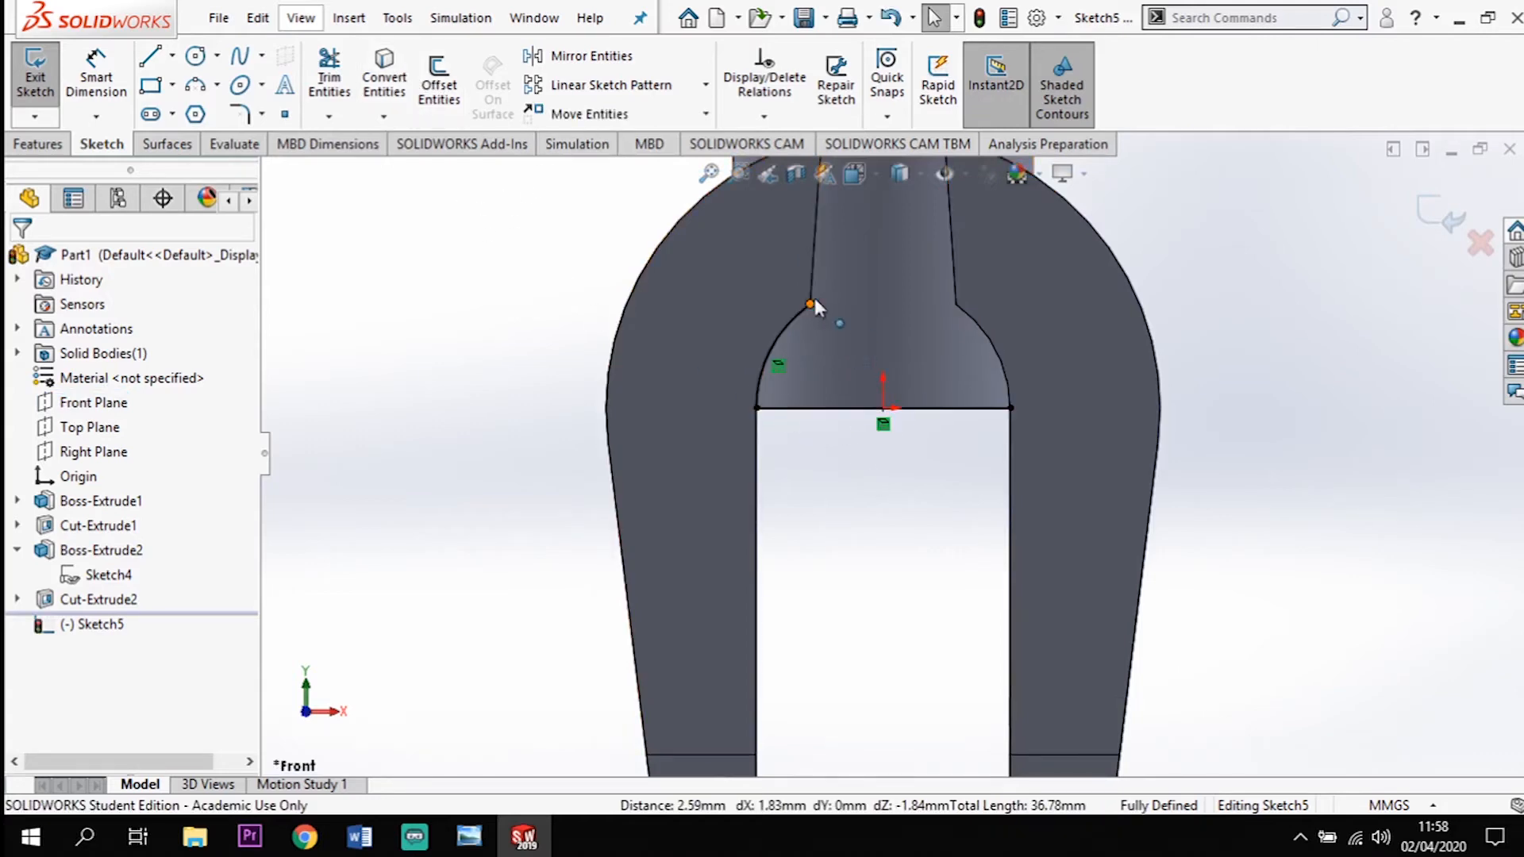
{"action": "left_click_drag", "start_coordinate": [812, 304], "coordinate": [1010, 409]}
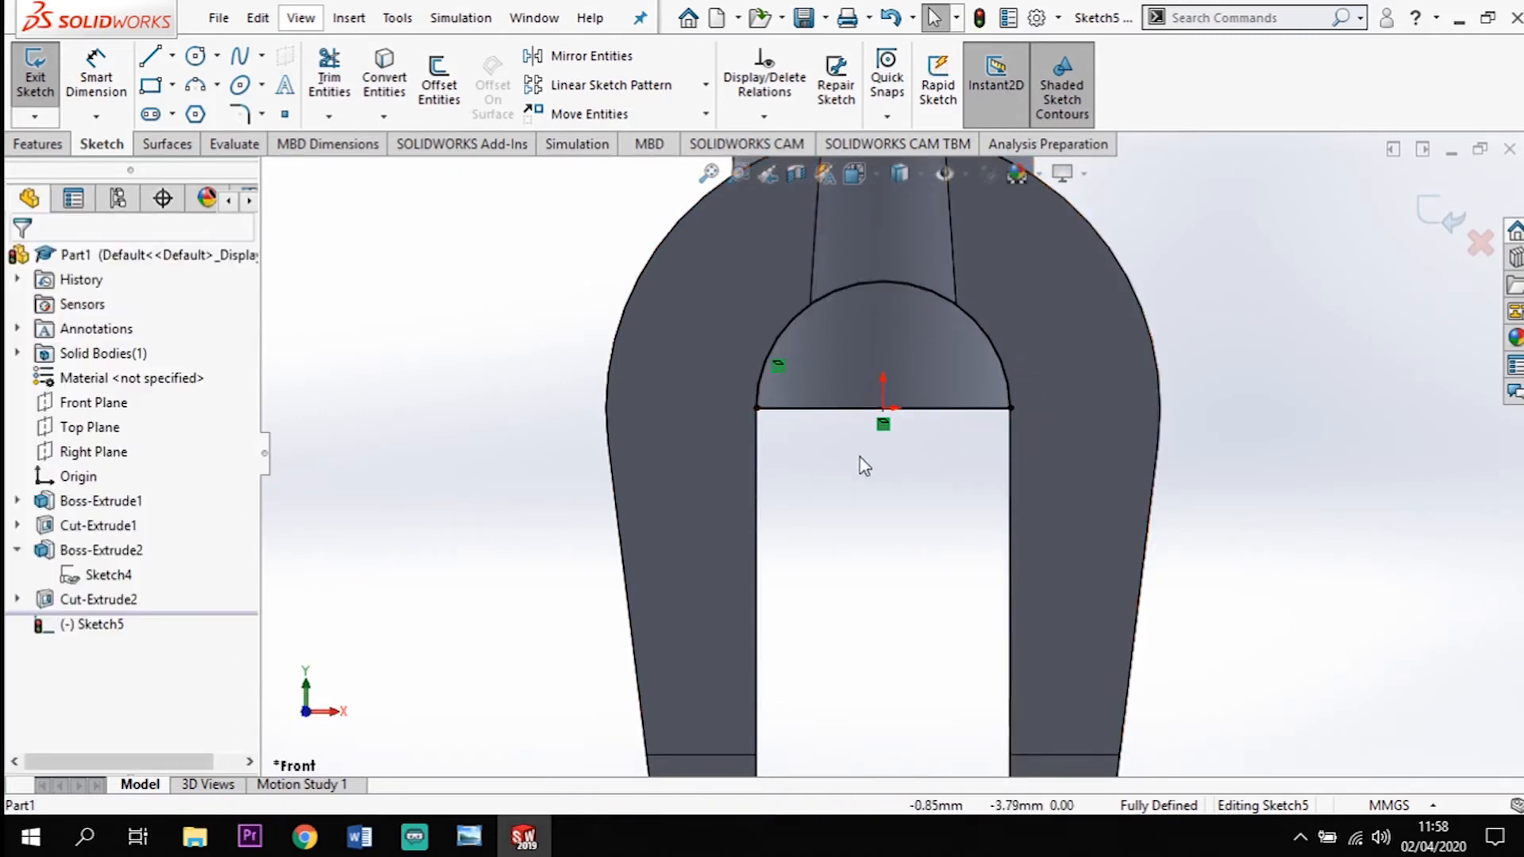
Cut the semicircle sketch through the boss underside with a Mid Plane Extruded Cut of 27 mm
{"action": "left_click", "coordinate": [40, 144]}
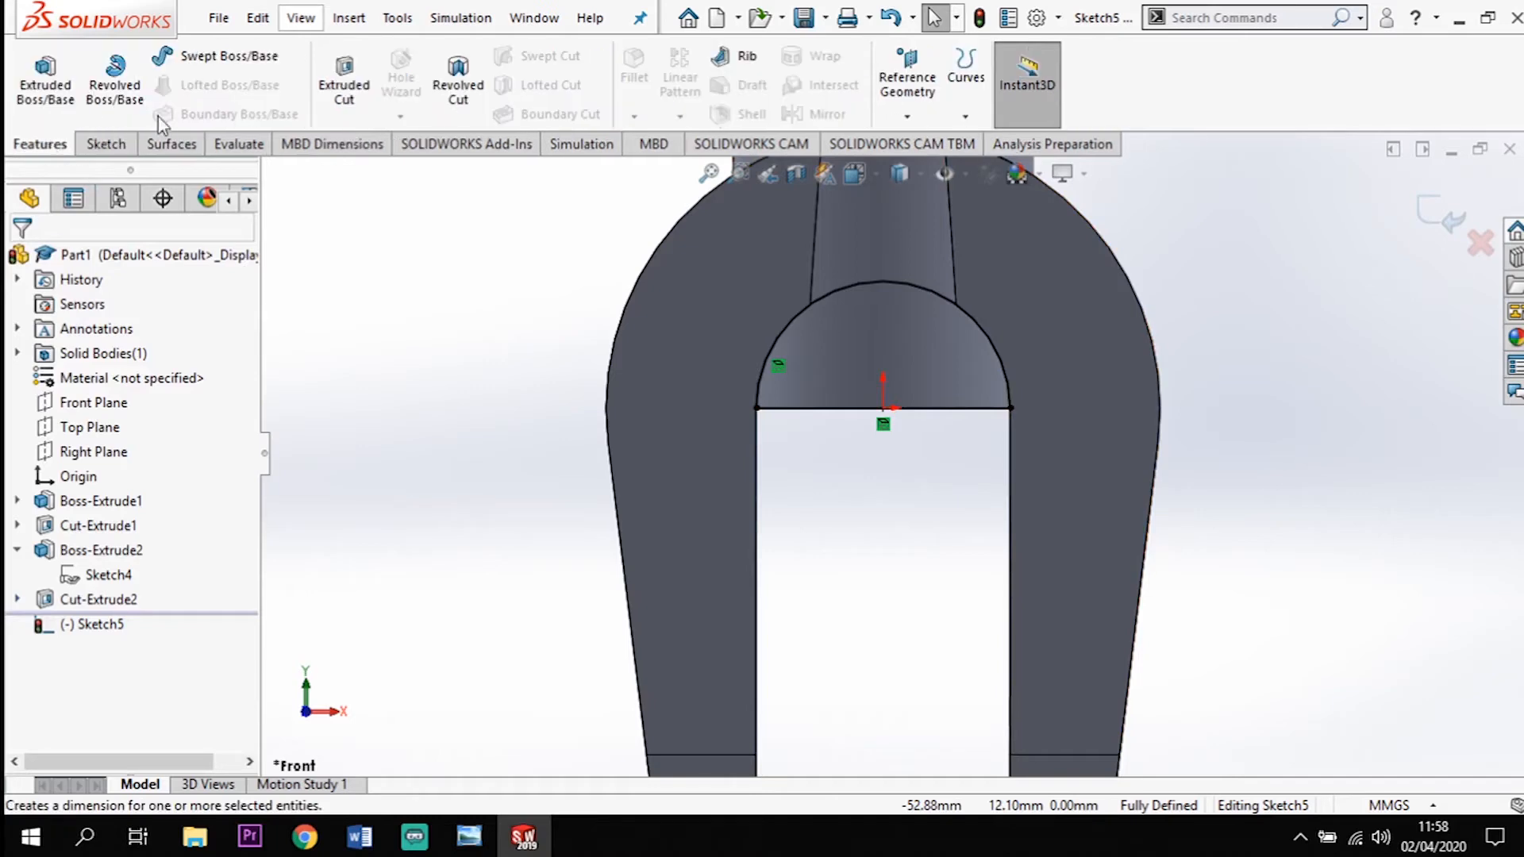
{"action": "left_click", "coordinate": [344, 80]}
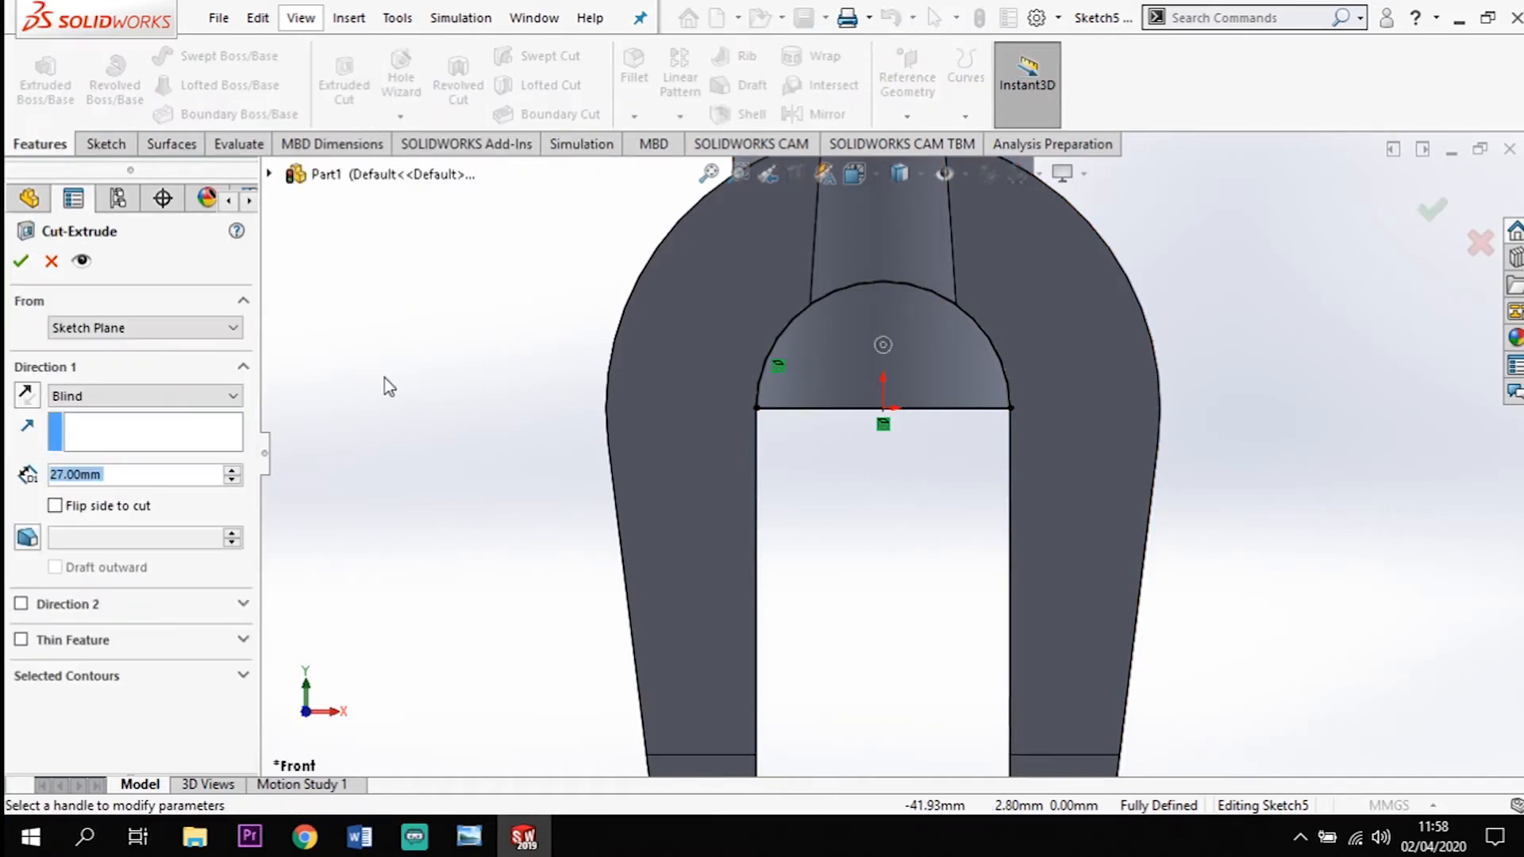
{"action": "left_click", "coordinate": [87, 399]}
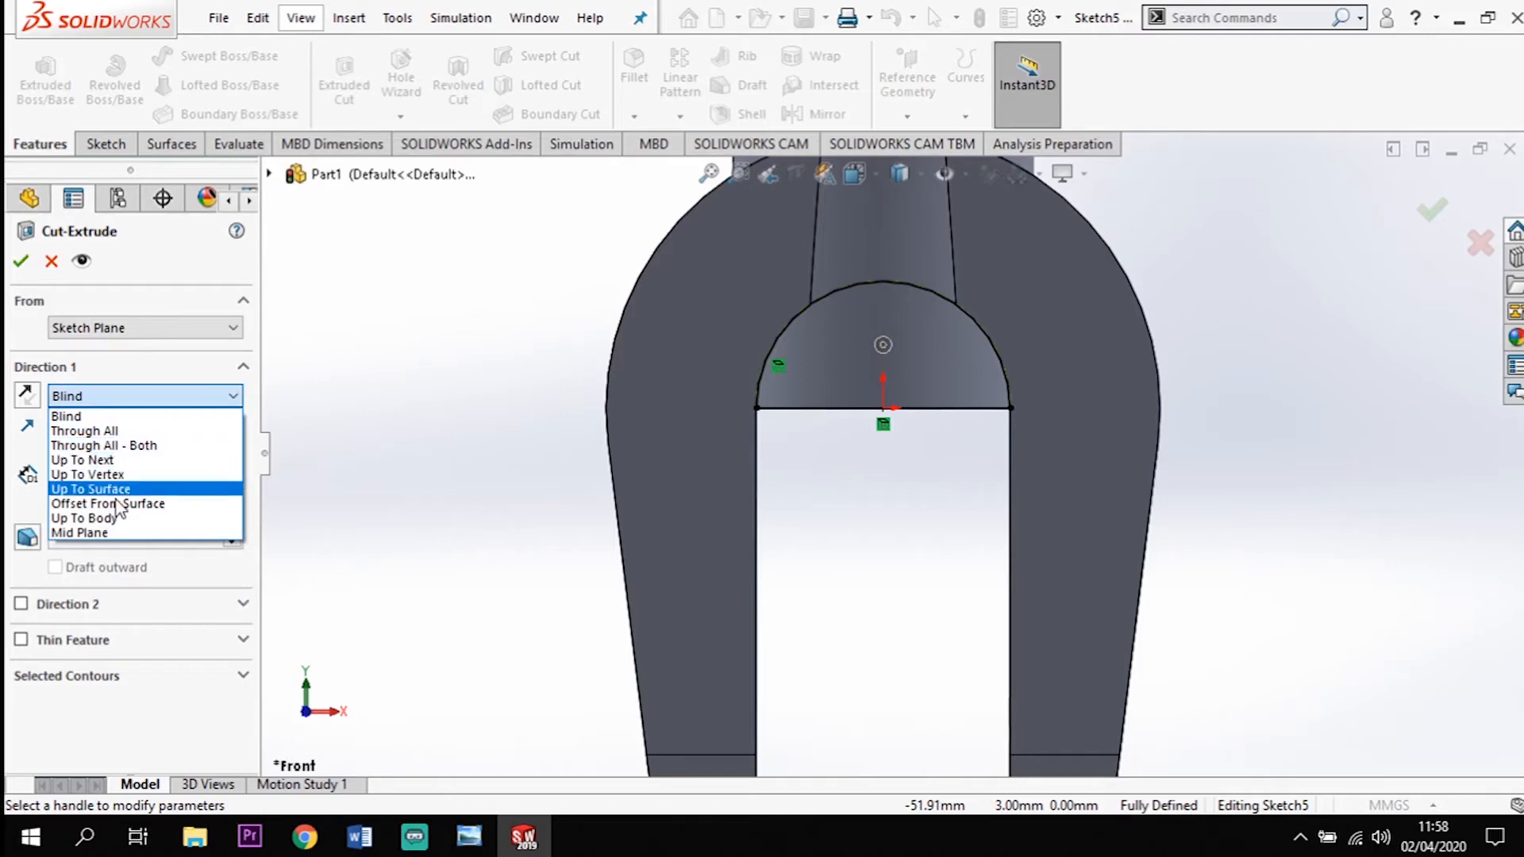
{"action": "left_click", "coordinate": [111, 534]}
{"action": "middle_click_drag", "start_coordinate": [511, 508], "coordinate": [587, 603]}
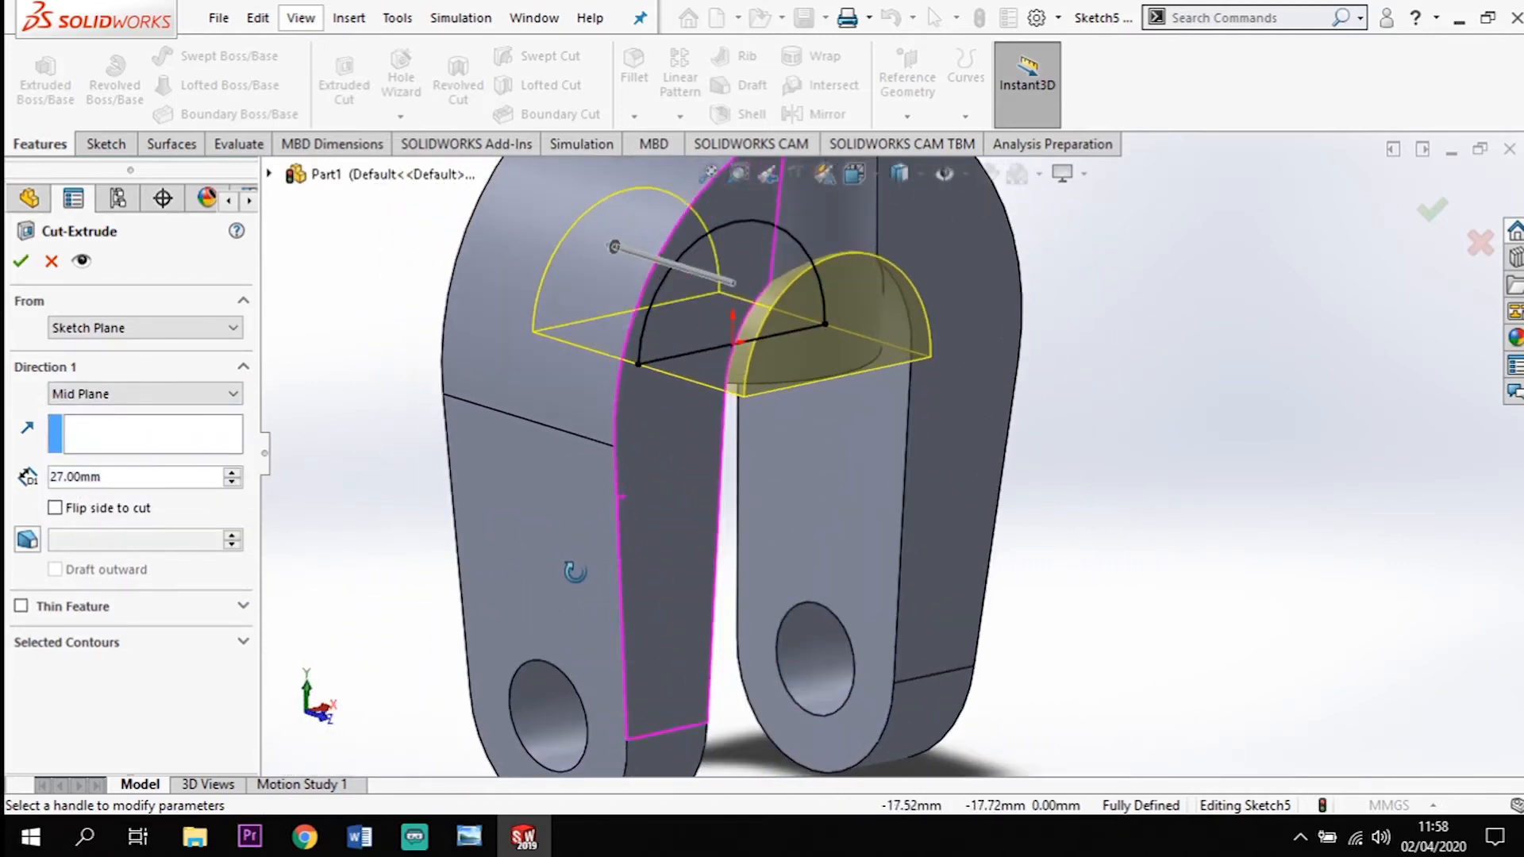
{"action": "left_click", "coordinate": [21, 263]}
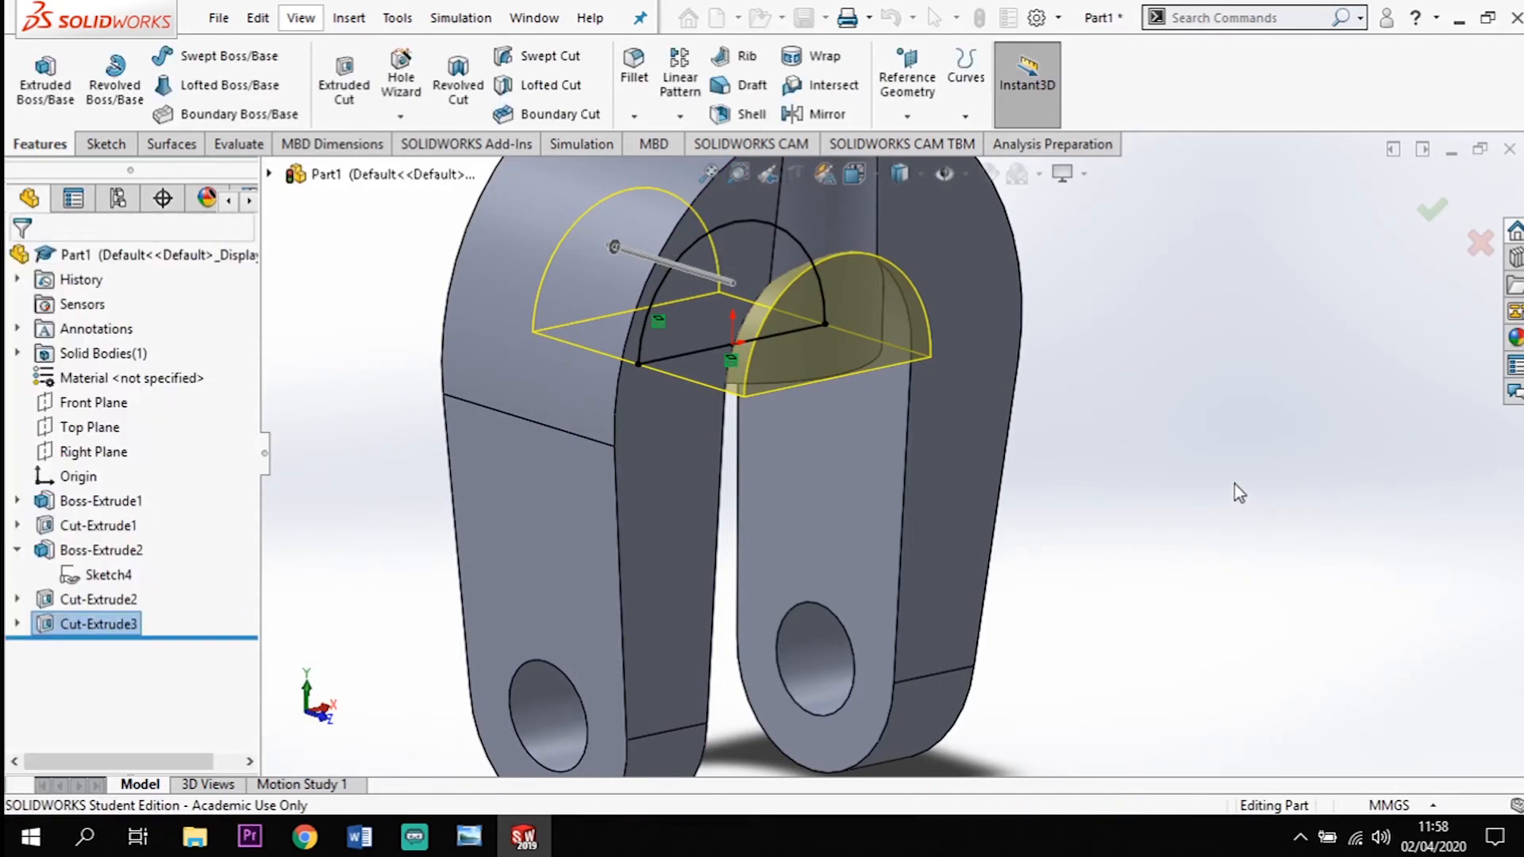
{"action": "middle_click_drag", "start_coordinate": [1232, 499], "coordinate": [1164, 491]}
{"action": "left_click", "coordinate": [1199, 468]}
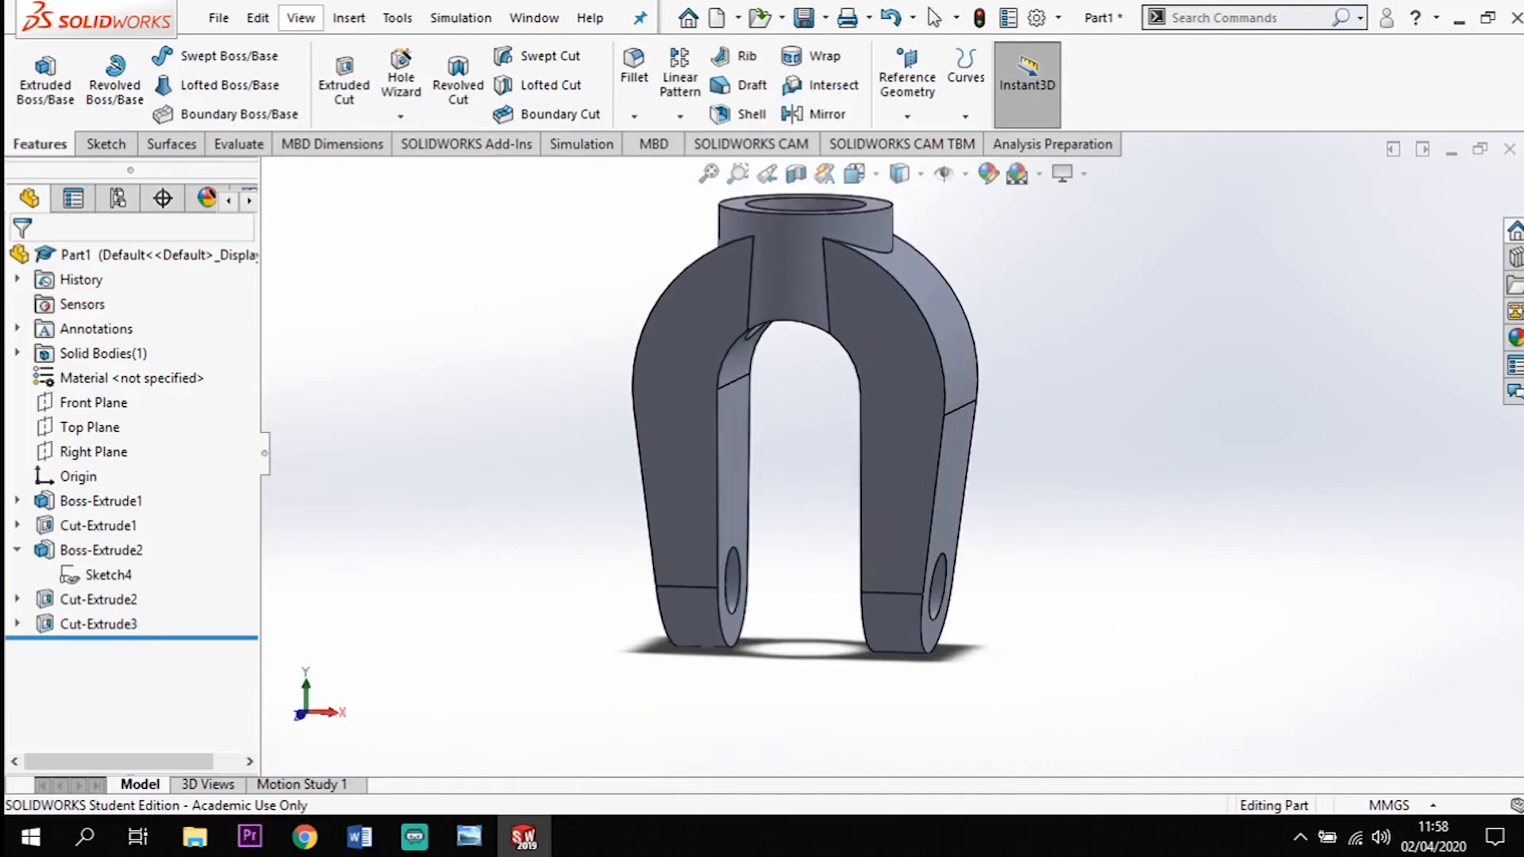
Check the reference drawing's fillet callout and apply a 2 mm constant-size fillet to the front and back faces of both fork arms
{"action": "scroll", "coordinate": [1156, 407], "scroll_direction": "down", "scroll_amount": 1}
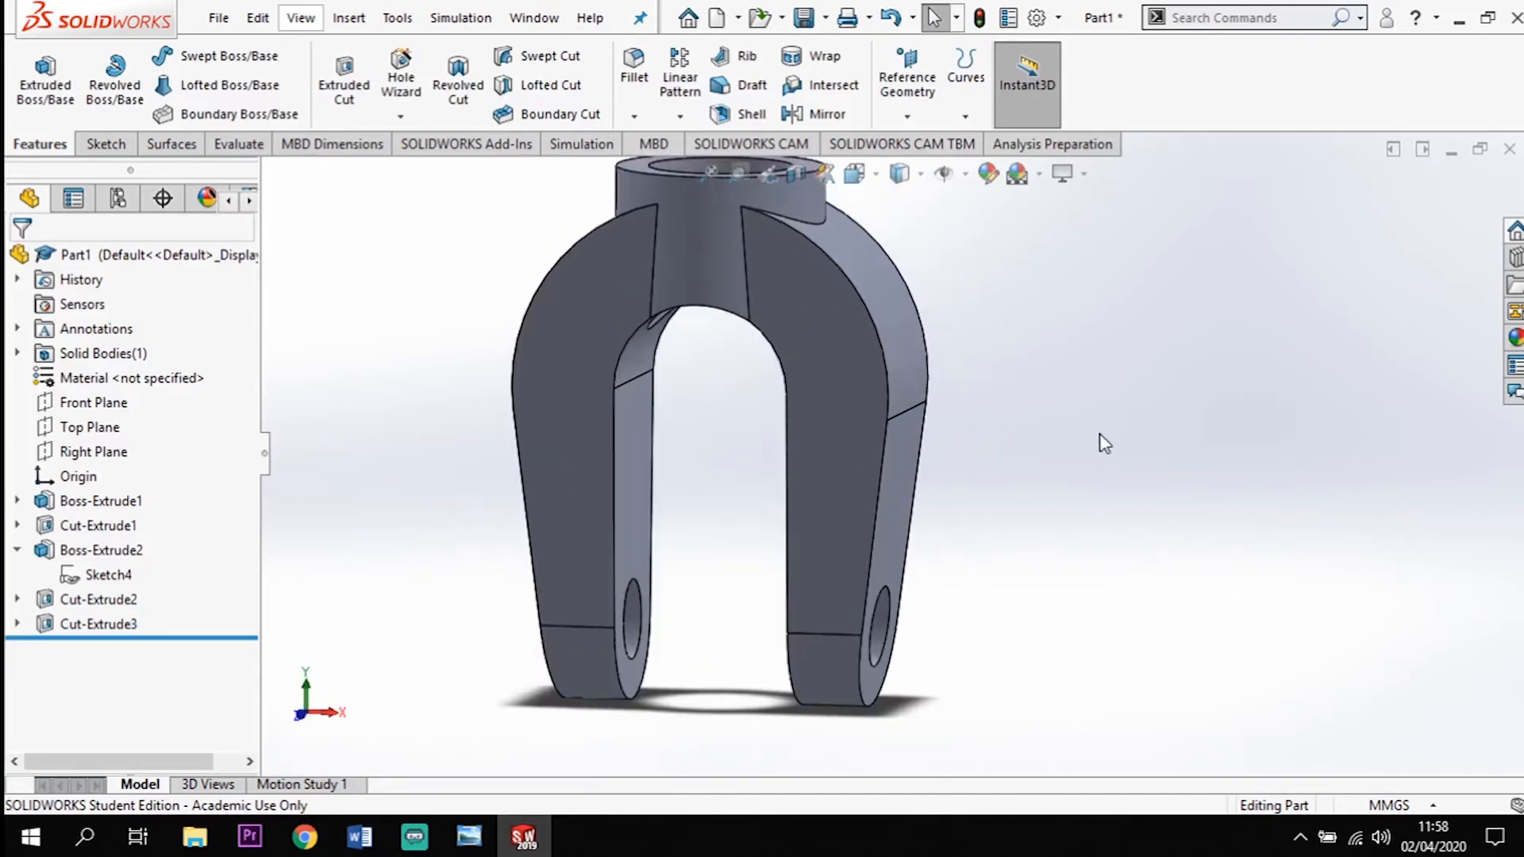
{"action": "scroll", "coordinate": [1099, 434], "scroll_direction": "up", "scroll_amount": 1}
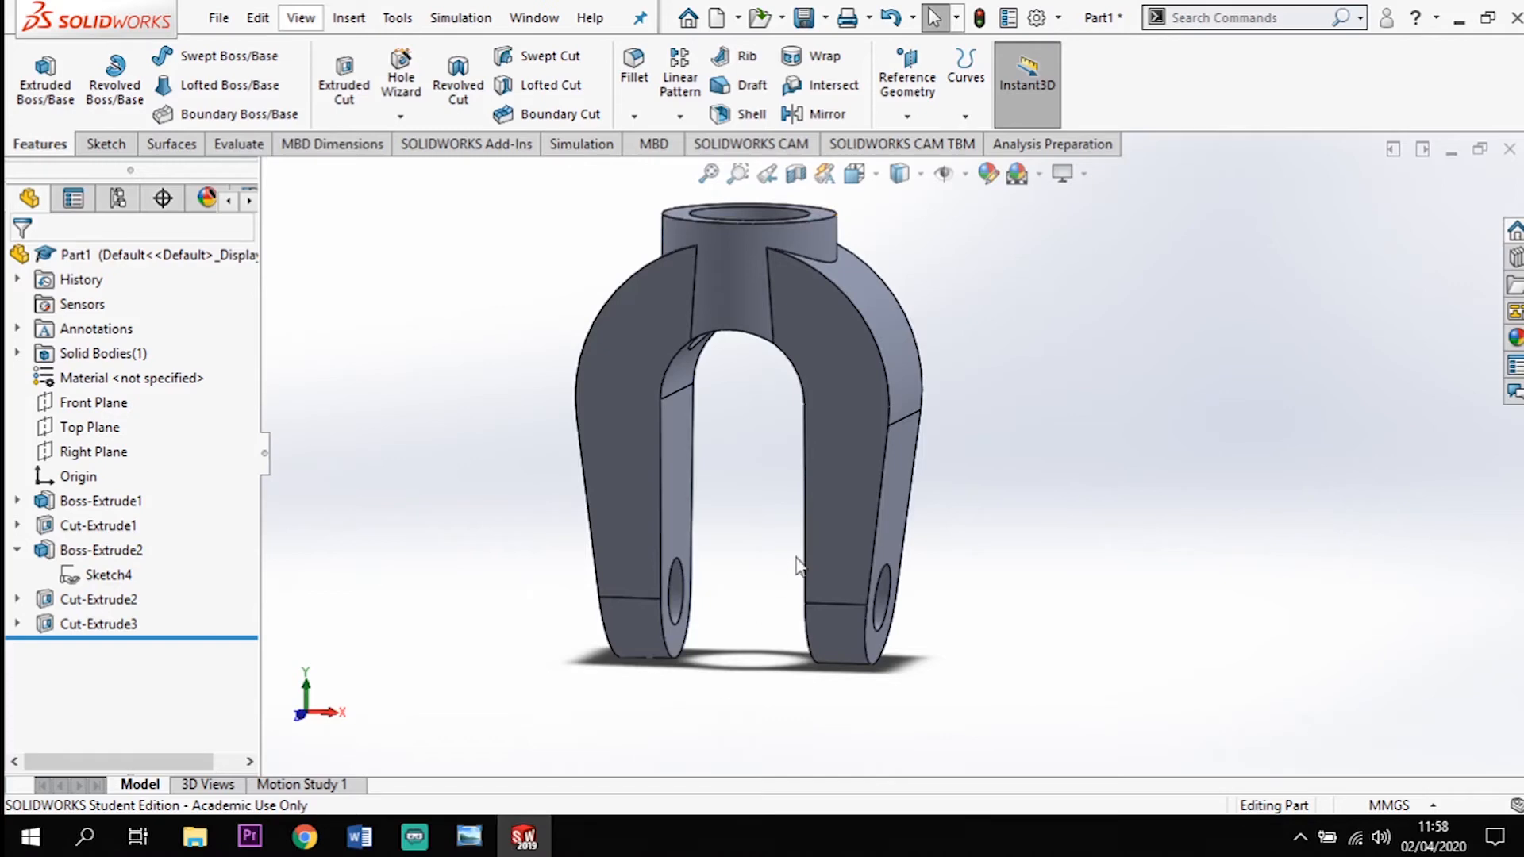
{"action": "left_click", "coordinate": [511, 843]}
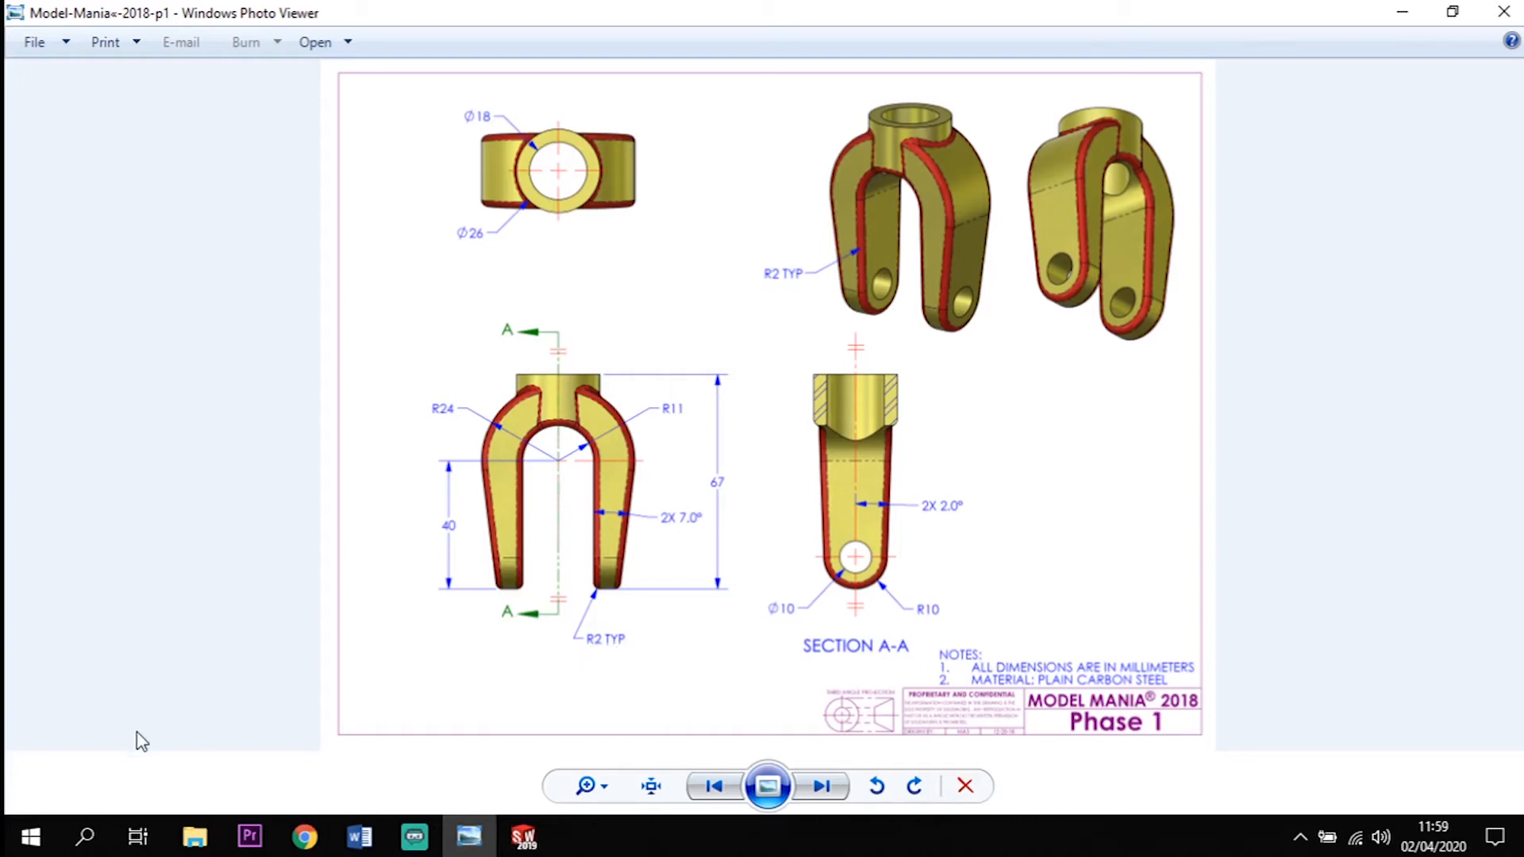
{"action": "left_click", "coordinate": [524, 837]}
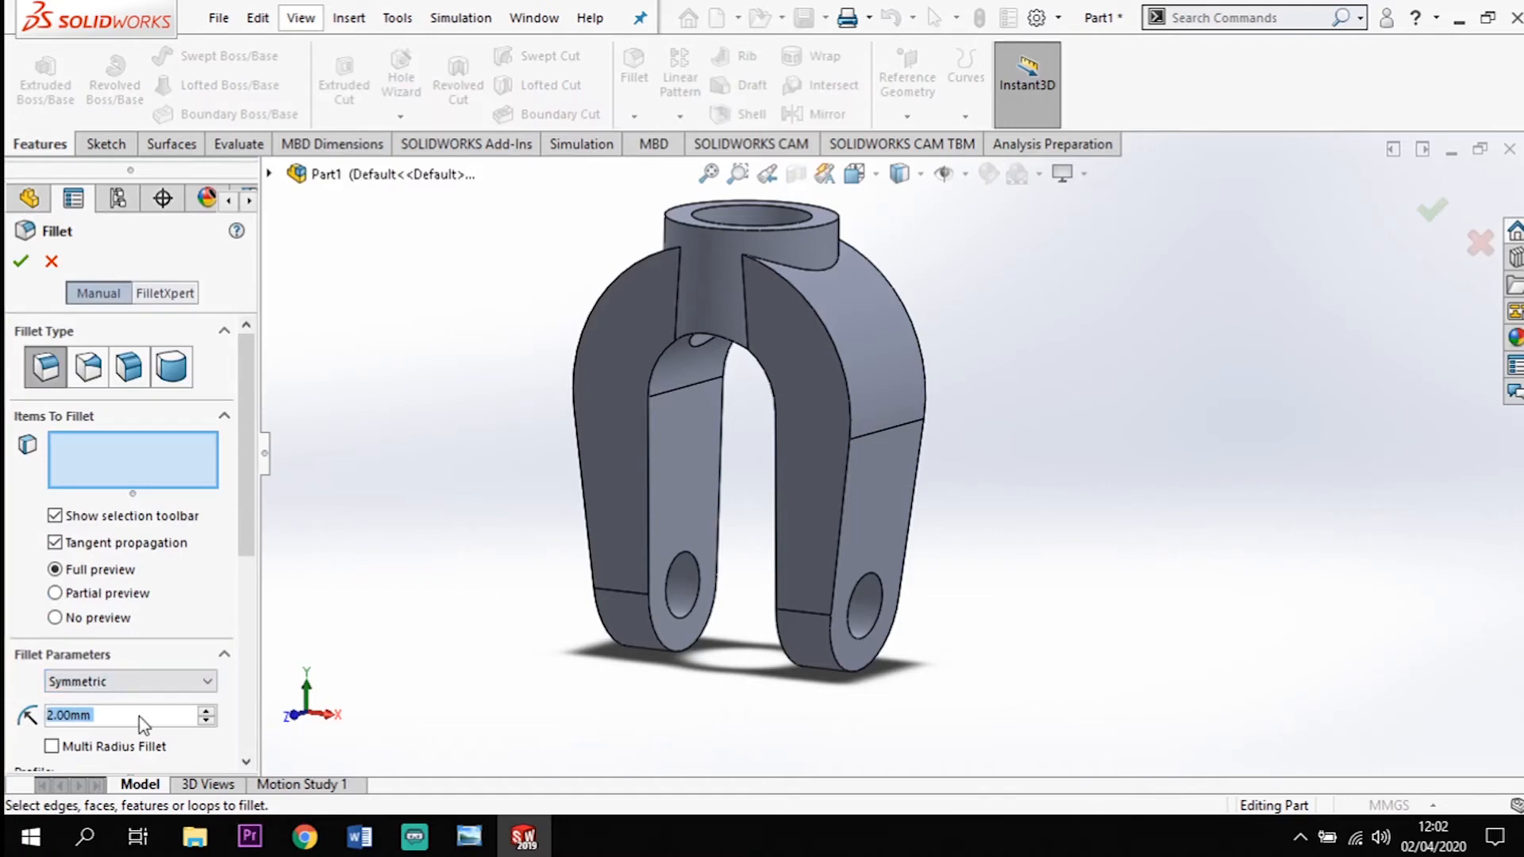
{"action": "left_click", "coordinate": [112, 720]}
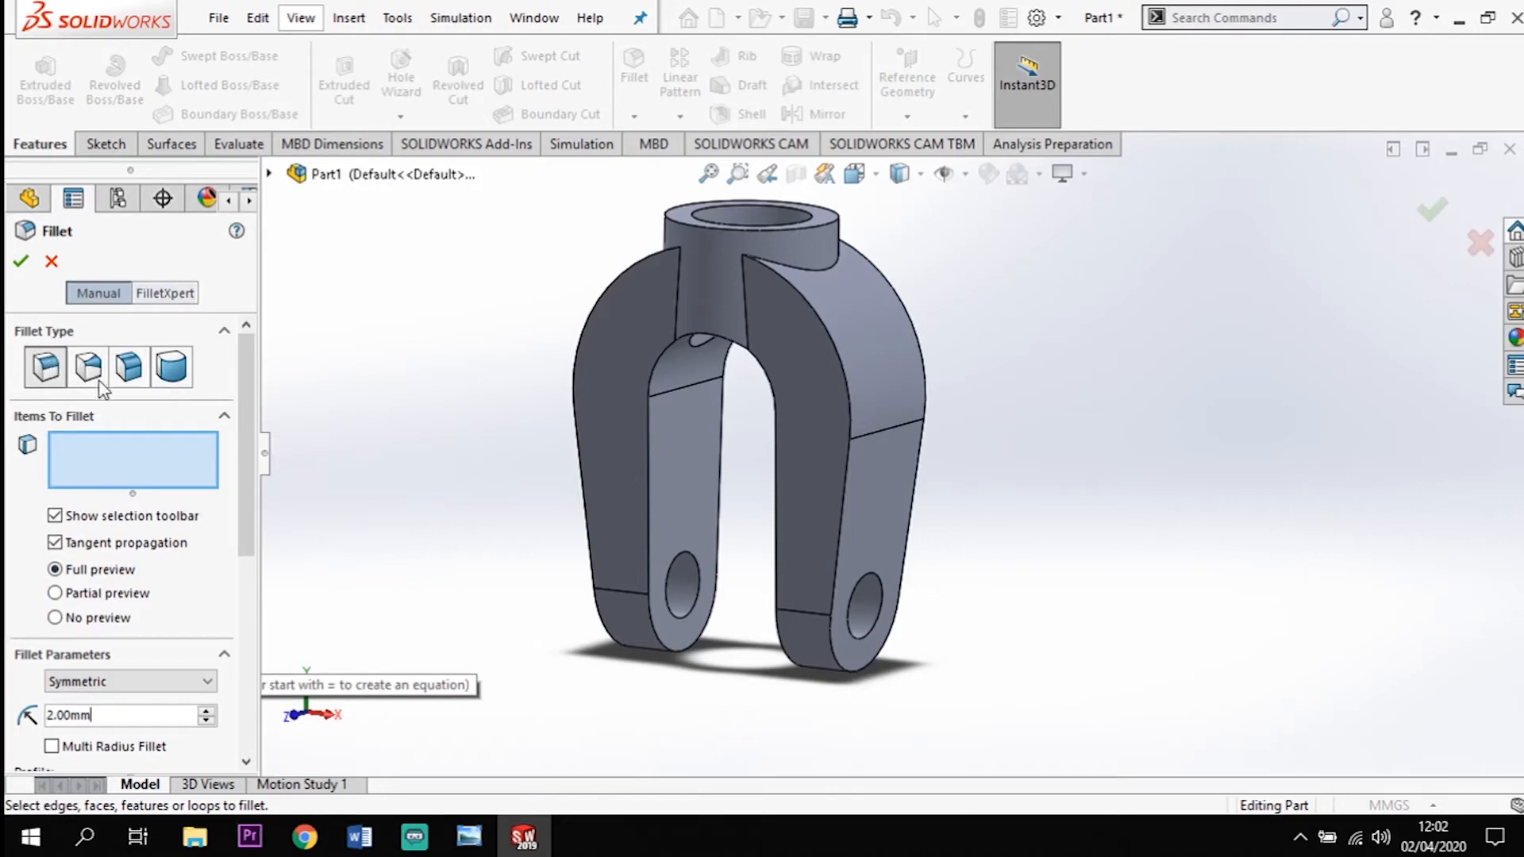
{"action": "left_click", "coordinate": [823, 388]}
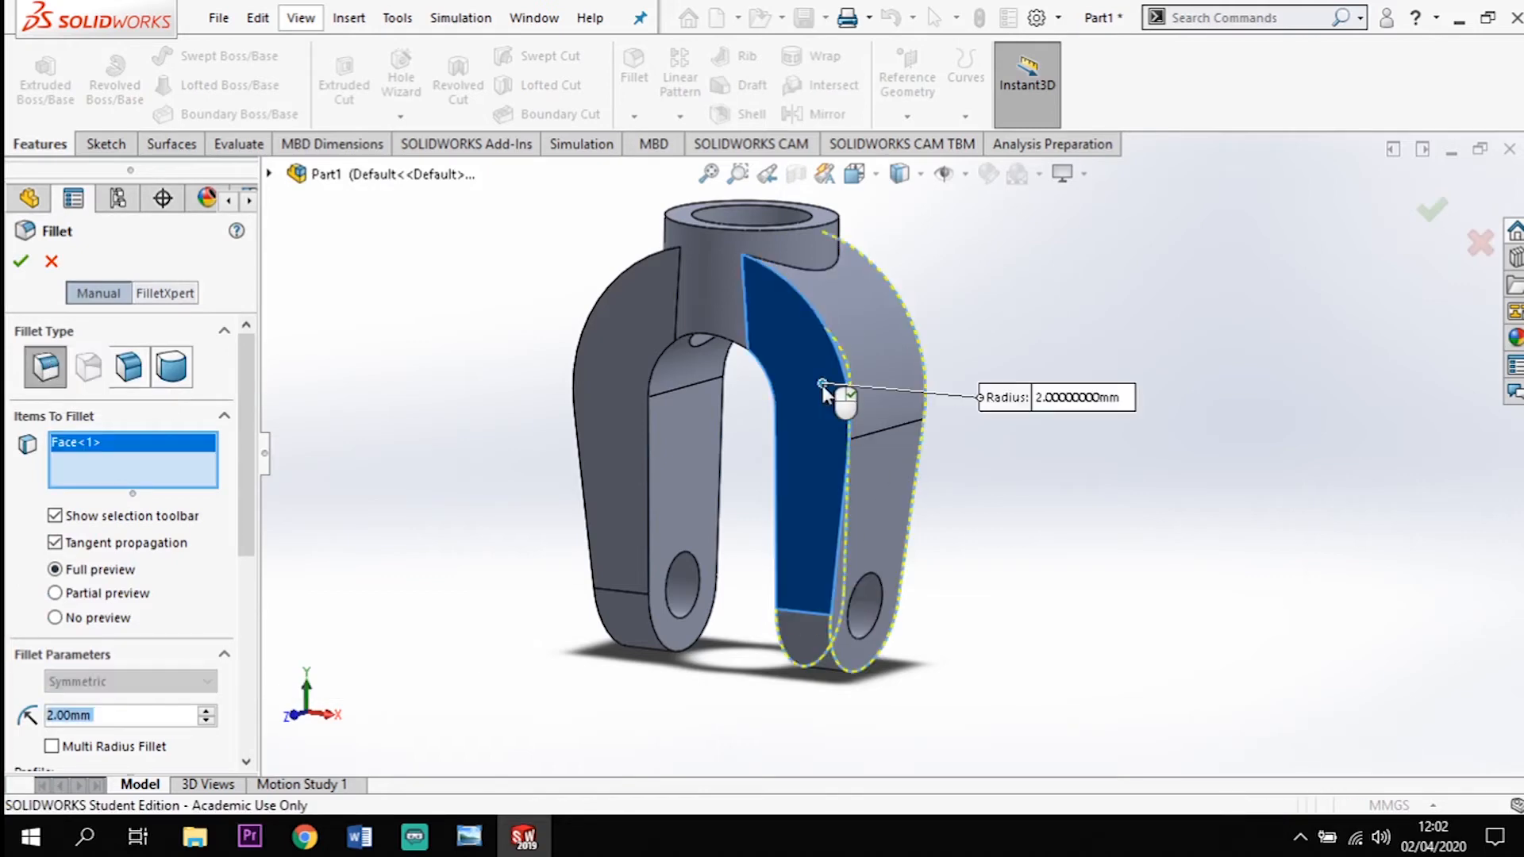
{"action": "left_click", "coordinate": [638, 373]}
{"action": "middle_click_drag", "start_coordinate": [1175, 653], "coordinate": [1041, 534]}
{"action": "left_click", "coordinate": [744, 327]}
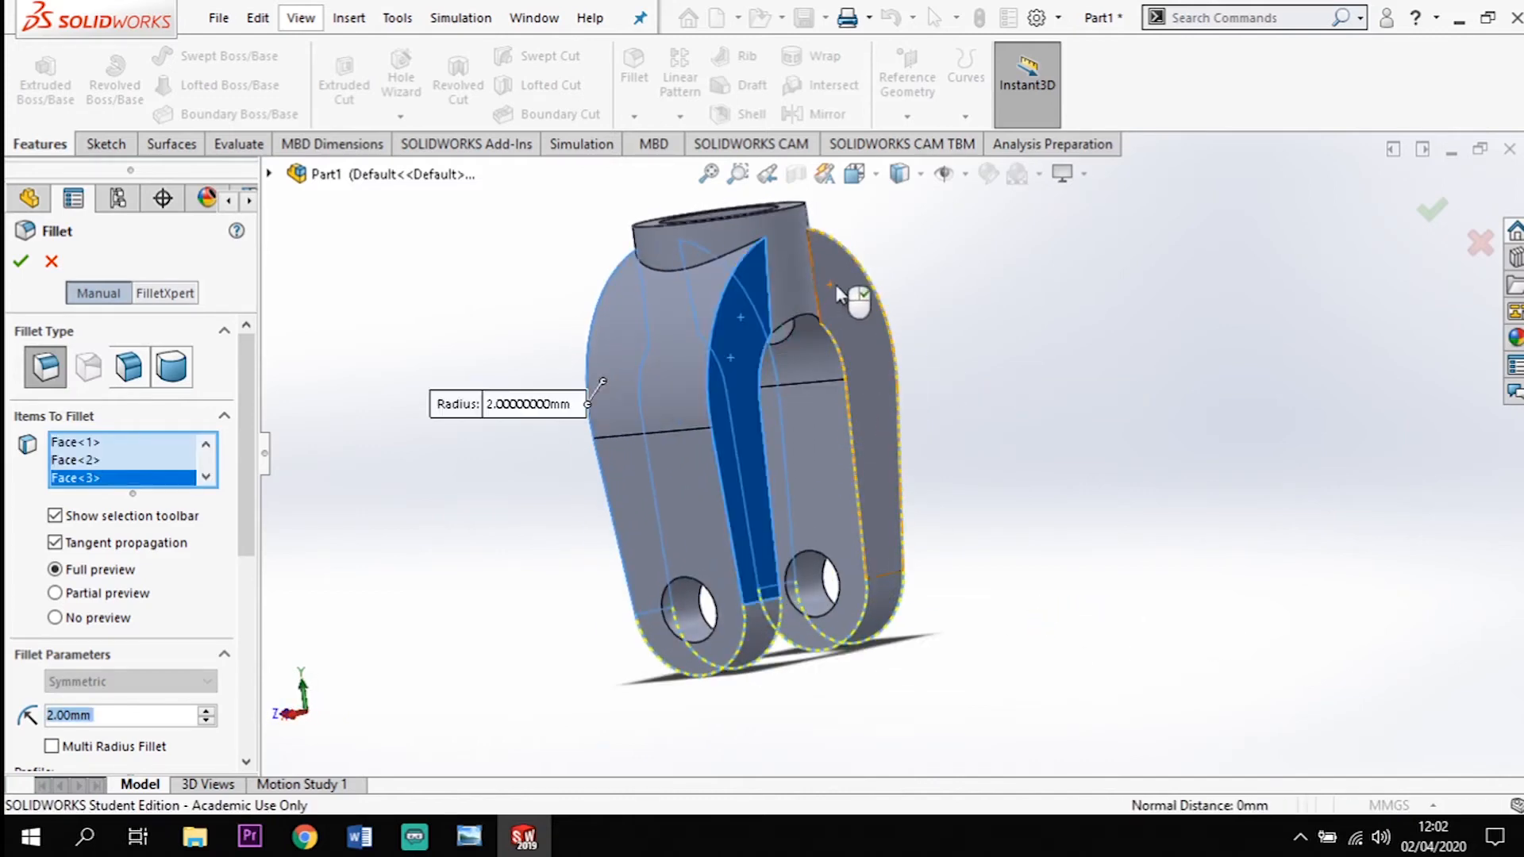
{"action": "left_click", "coordinate": [876, 313]}
{"action": "middle_click_drag", "start_coordinate": [999, 504], "coordinate": [1157, 484]}
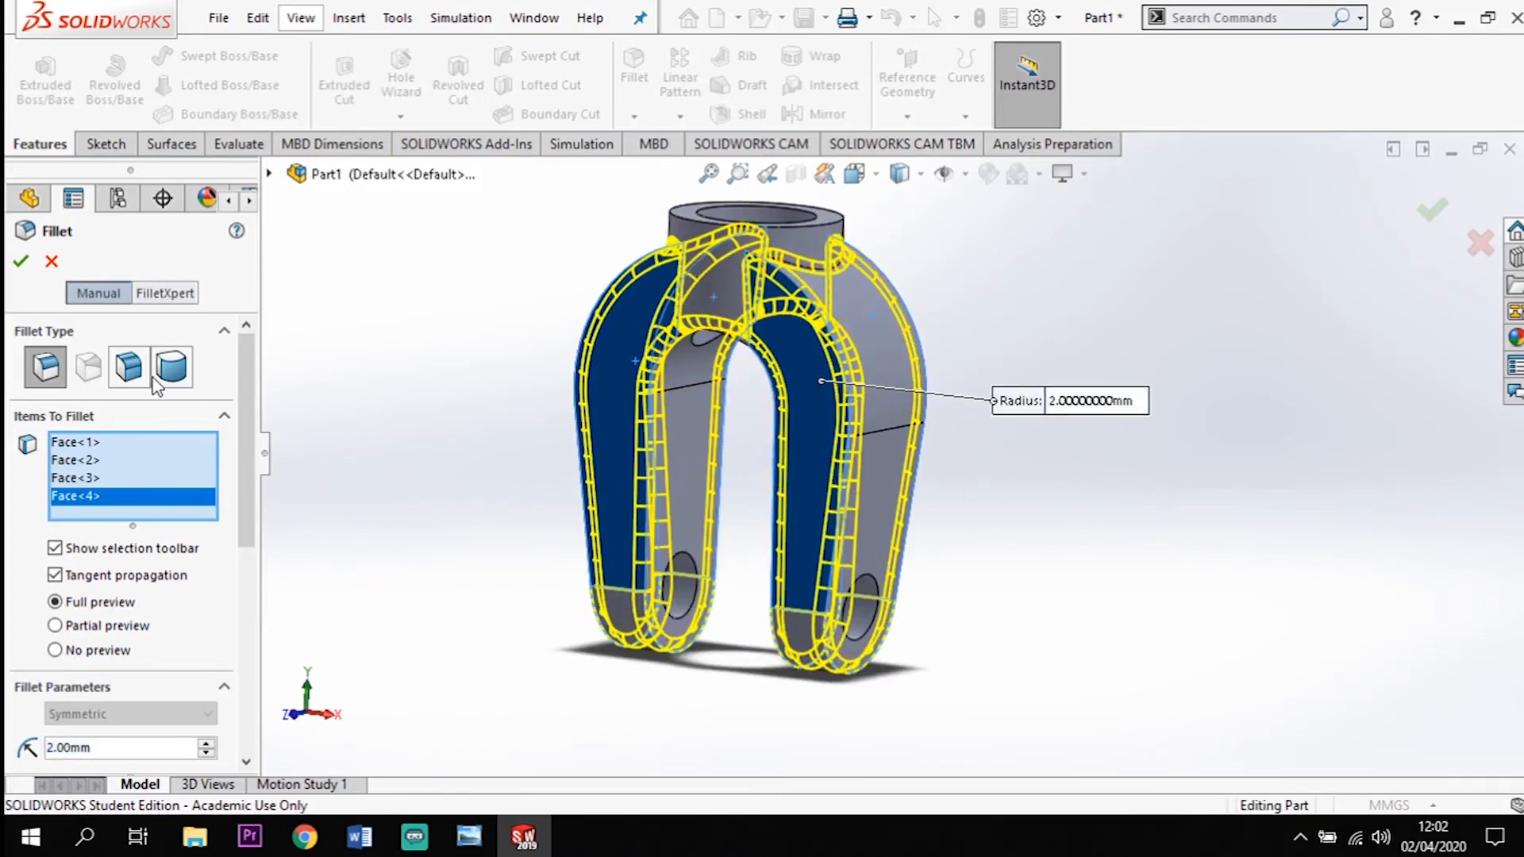
{"action": "left_click", "coordinate": [21, 262]}
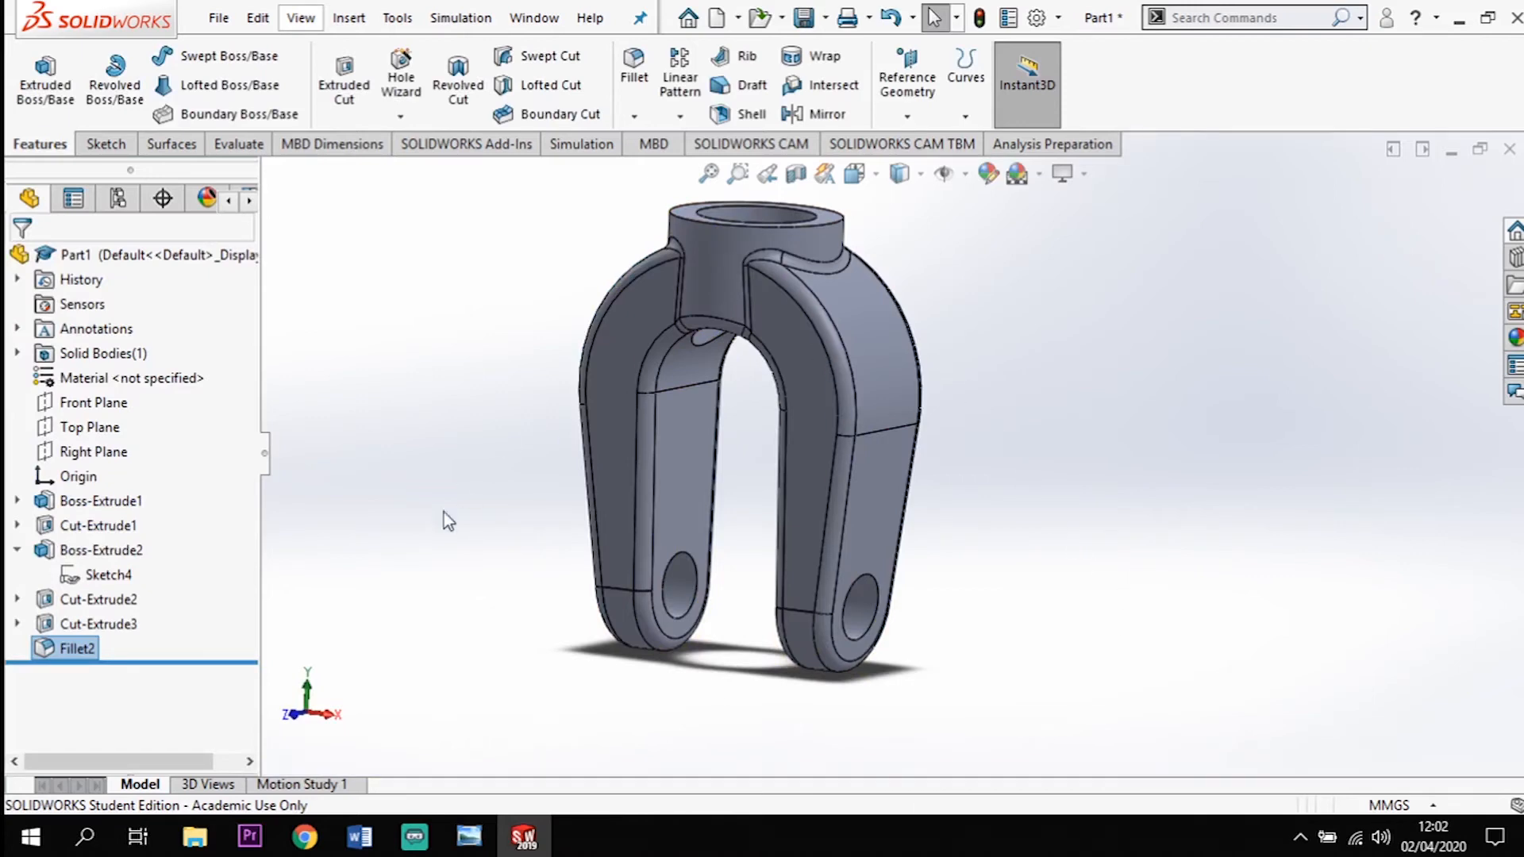
Assign Plain Carbon Steel as the part's material
{"action": "right_click", "coordinate": [156, 385]}
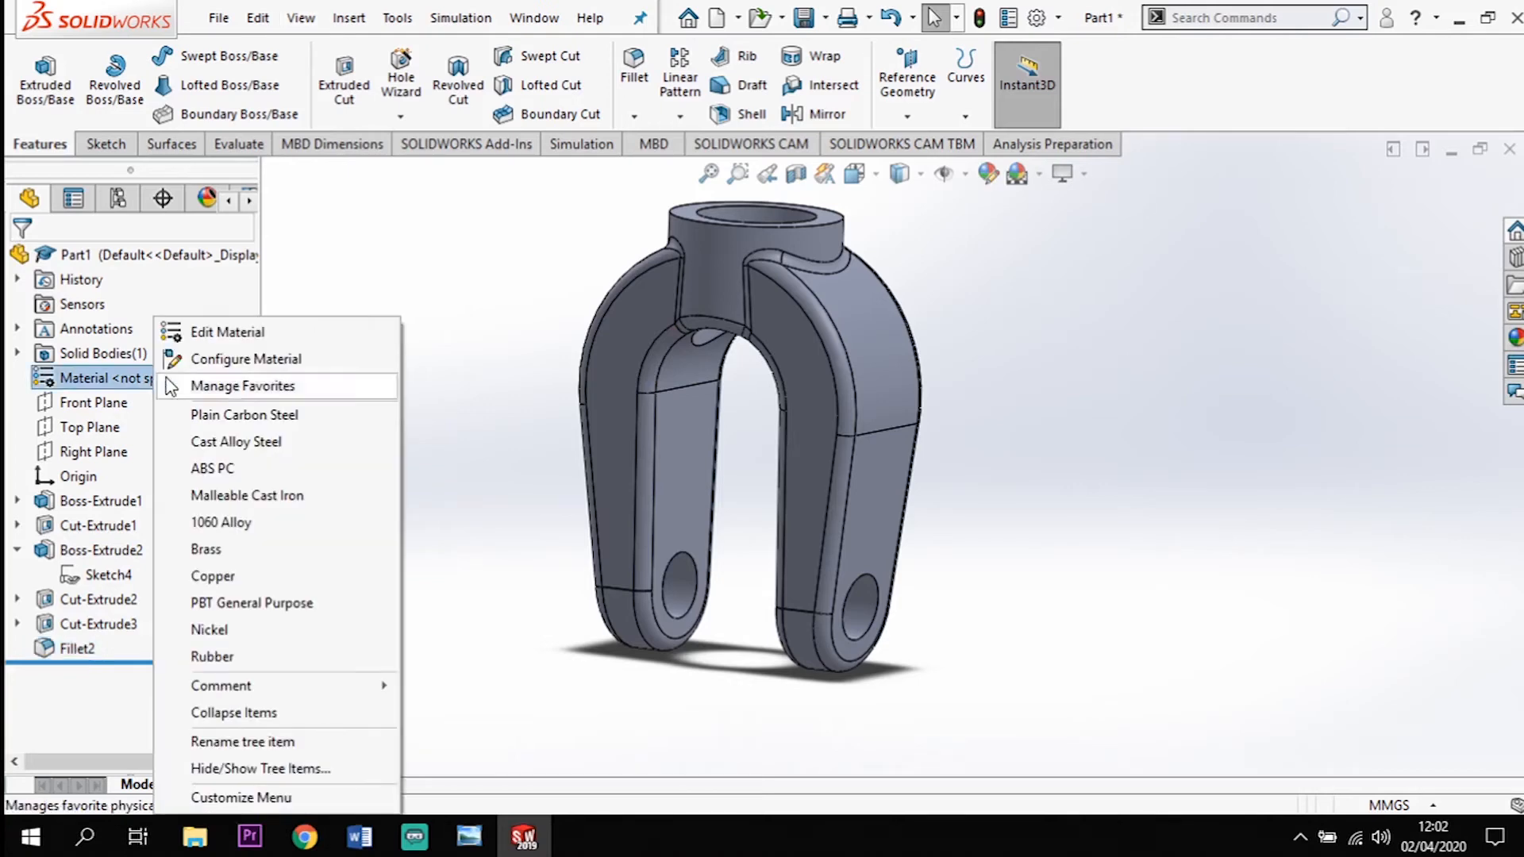
{"action": "left_click", "coordinate": [226, 331]}
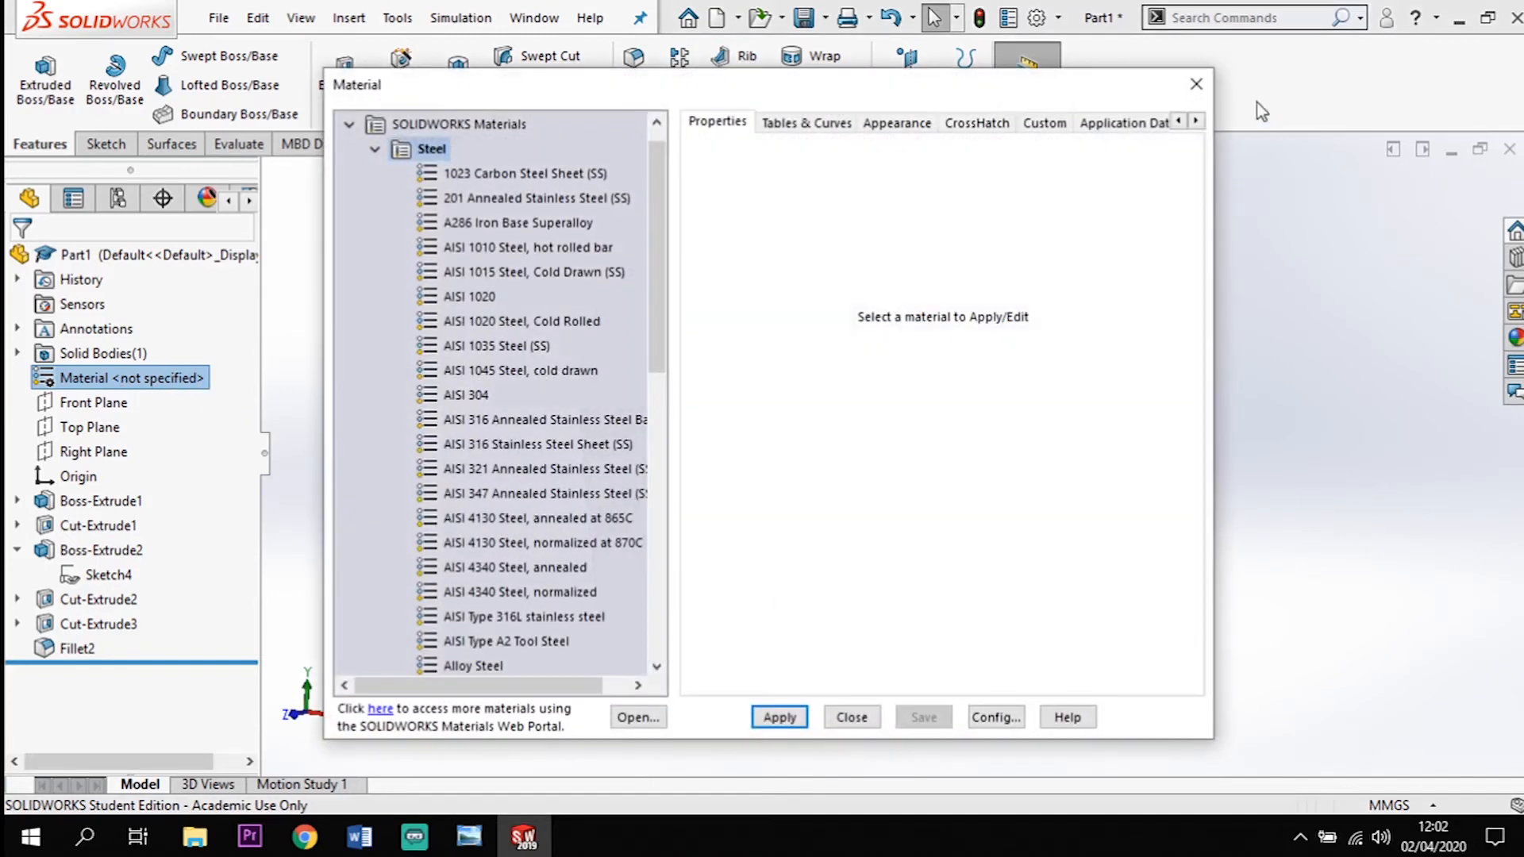
{"action": "left_click", "coordinate": [1196, 83]}
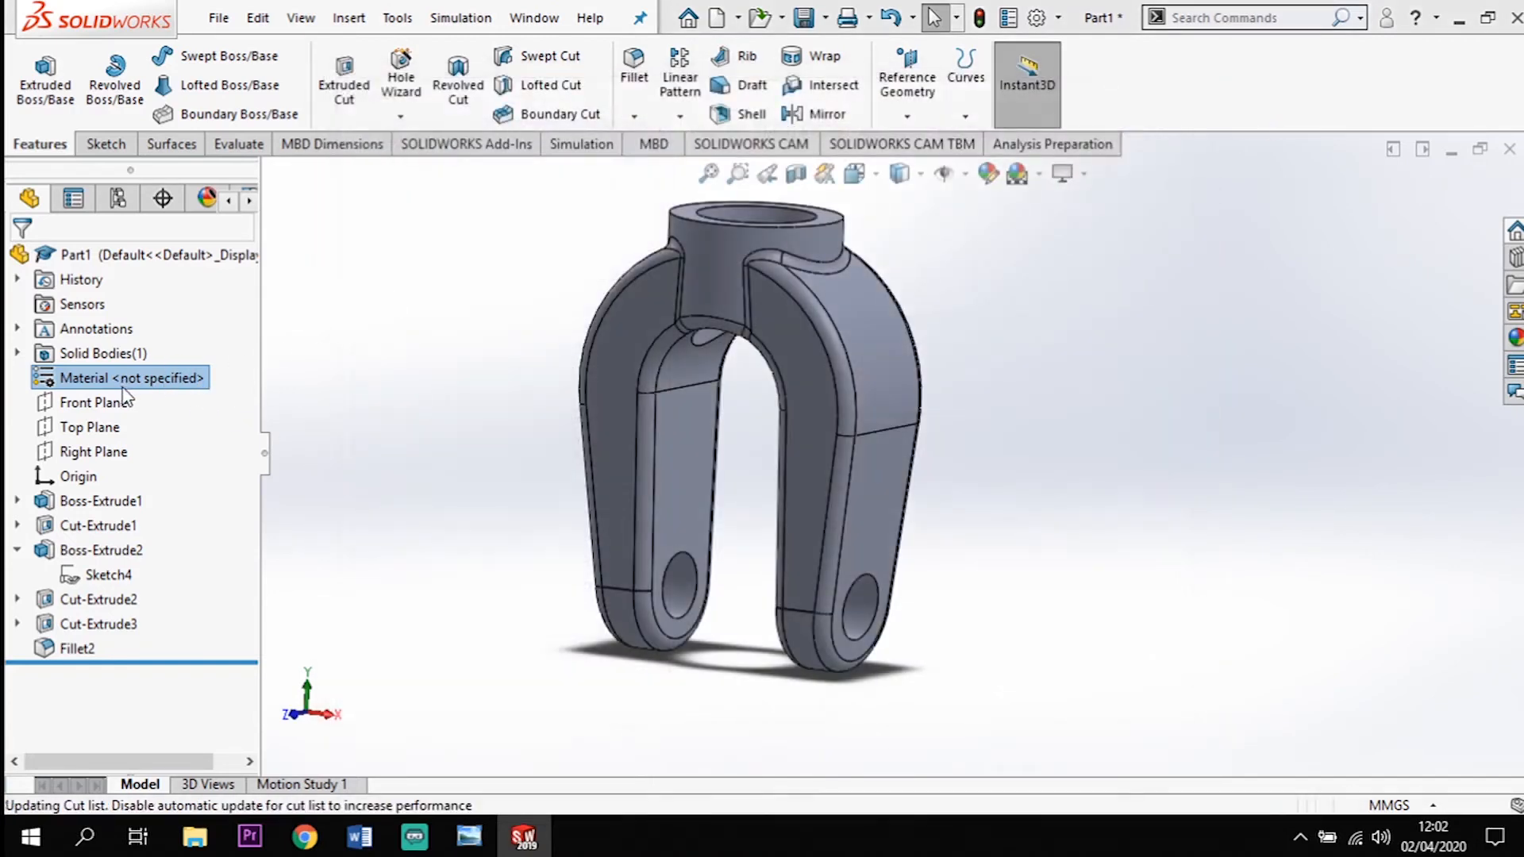
{"action": "right_click", "coordinate": [127, 381]}
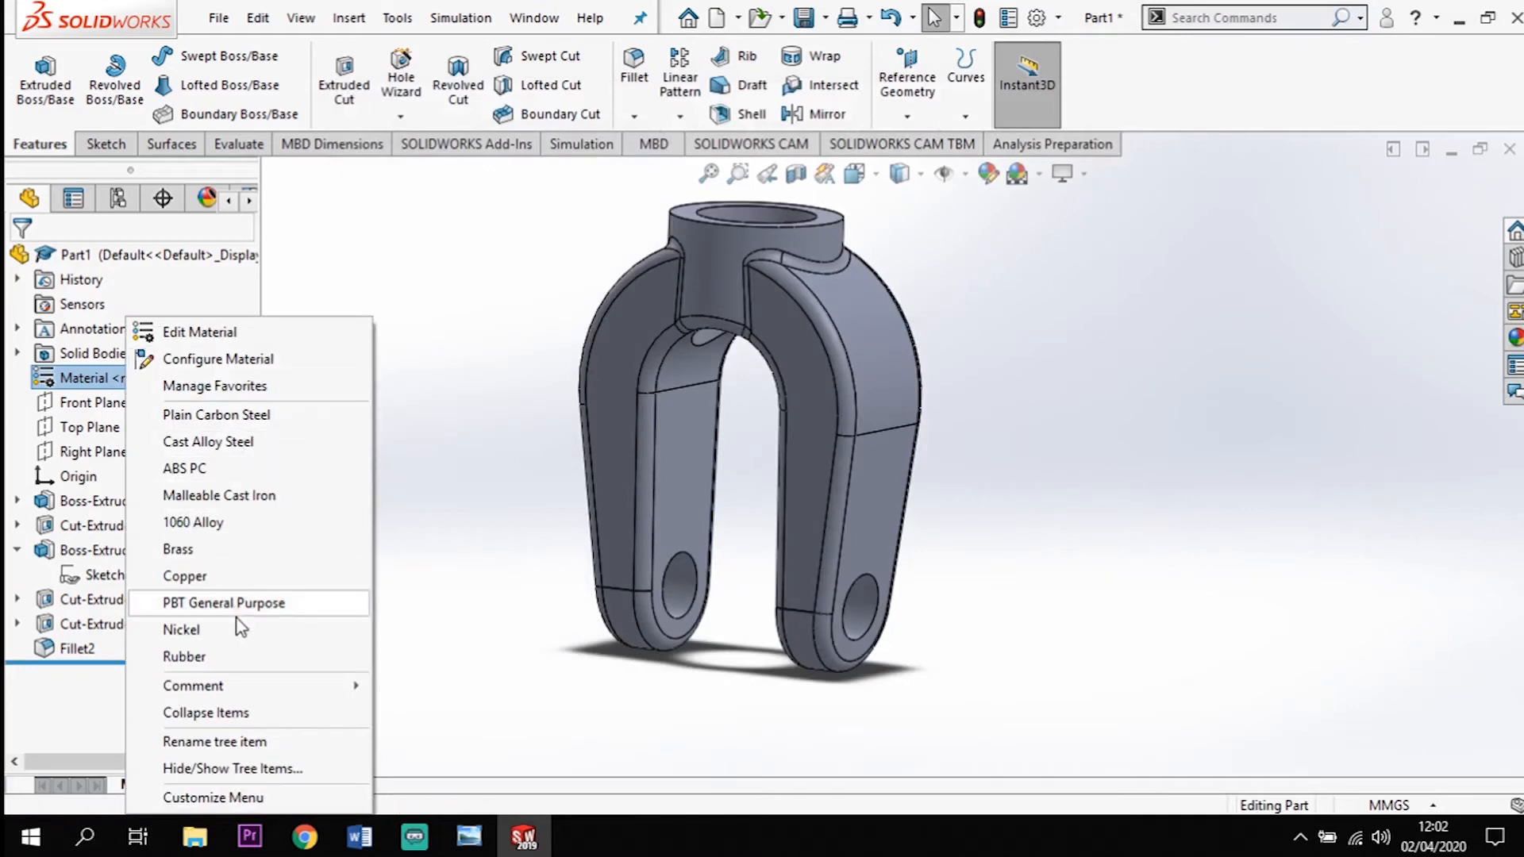
{"action": "left_click", "coordinate": [256, 425]}
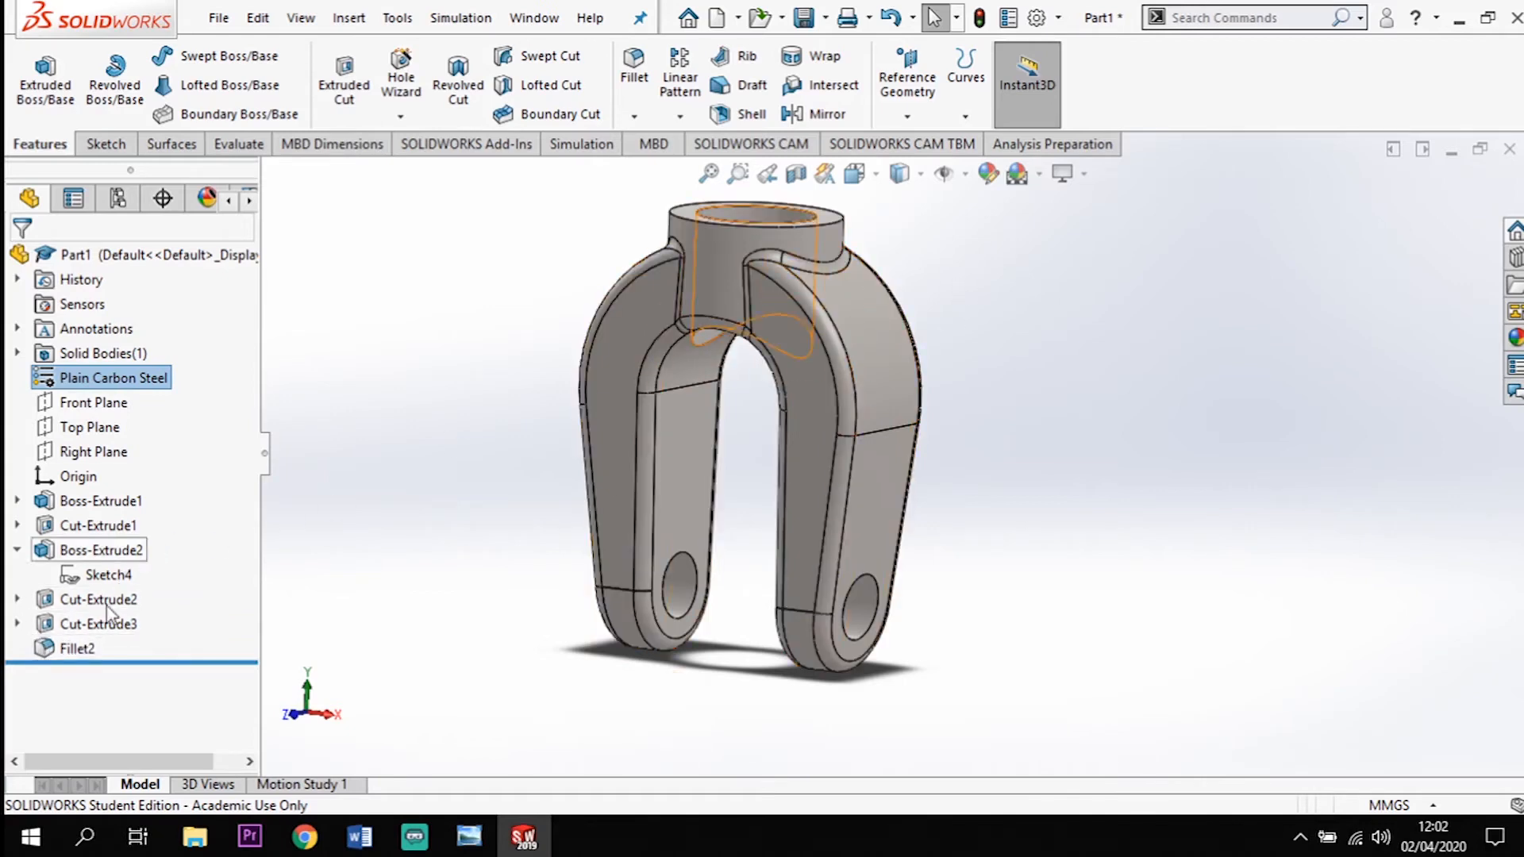
Apply a red appearance from the standard color palette to the fillet feature only
{"action": "right_click", "coordinate": [80, 650]}
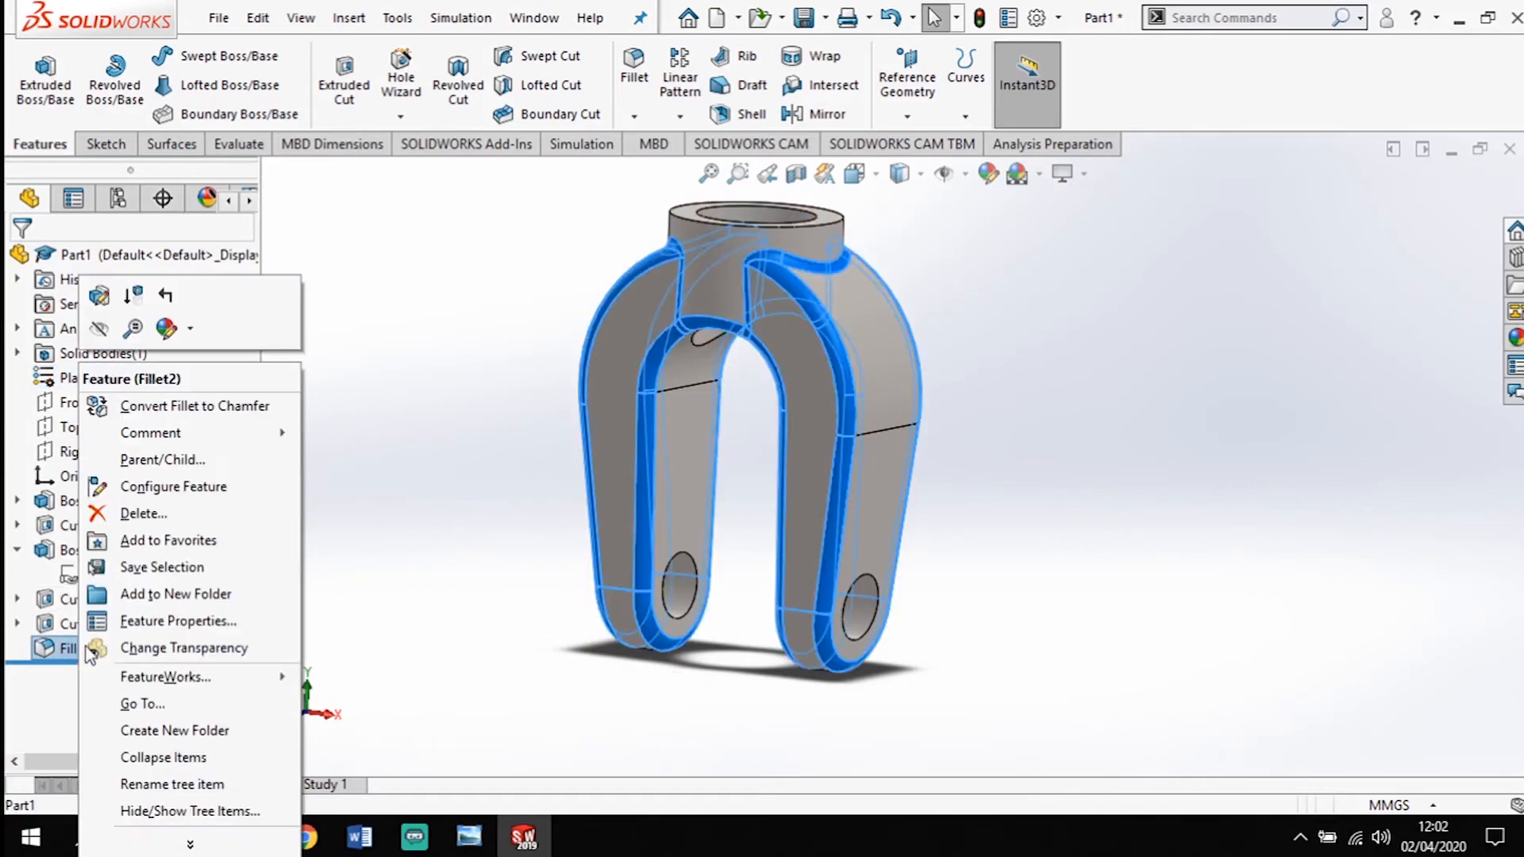
{"action": "left_click", "coordinate": [168, 330]}
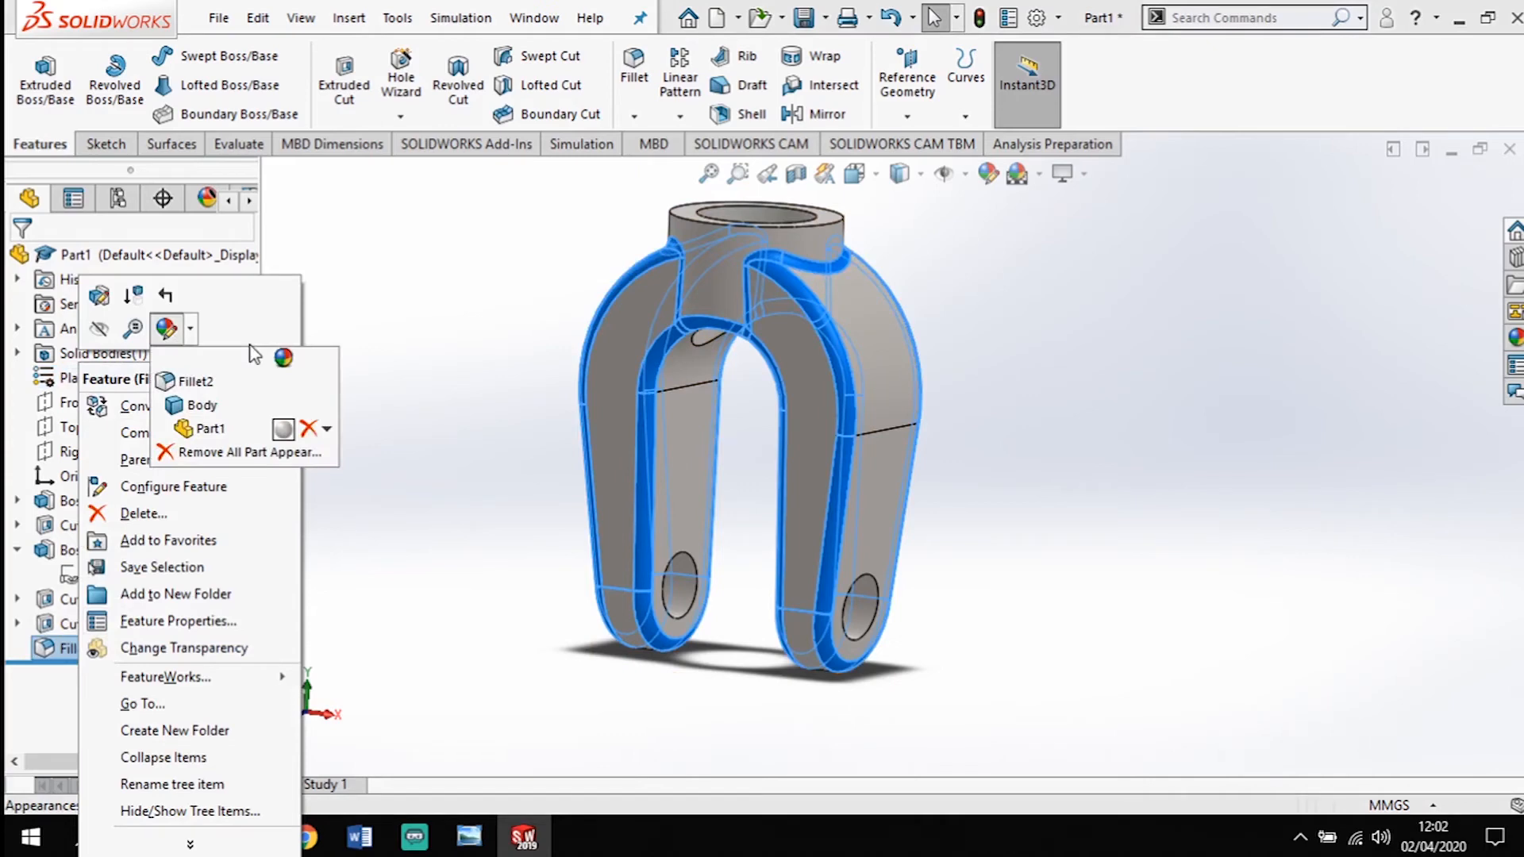
{"action": "left_click", "coordinate": [202, 384]}
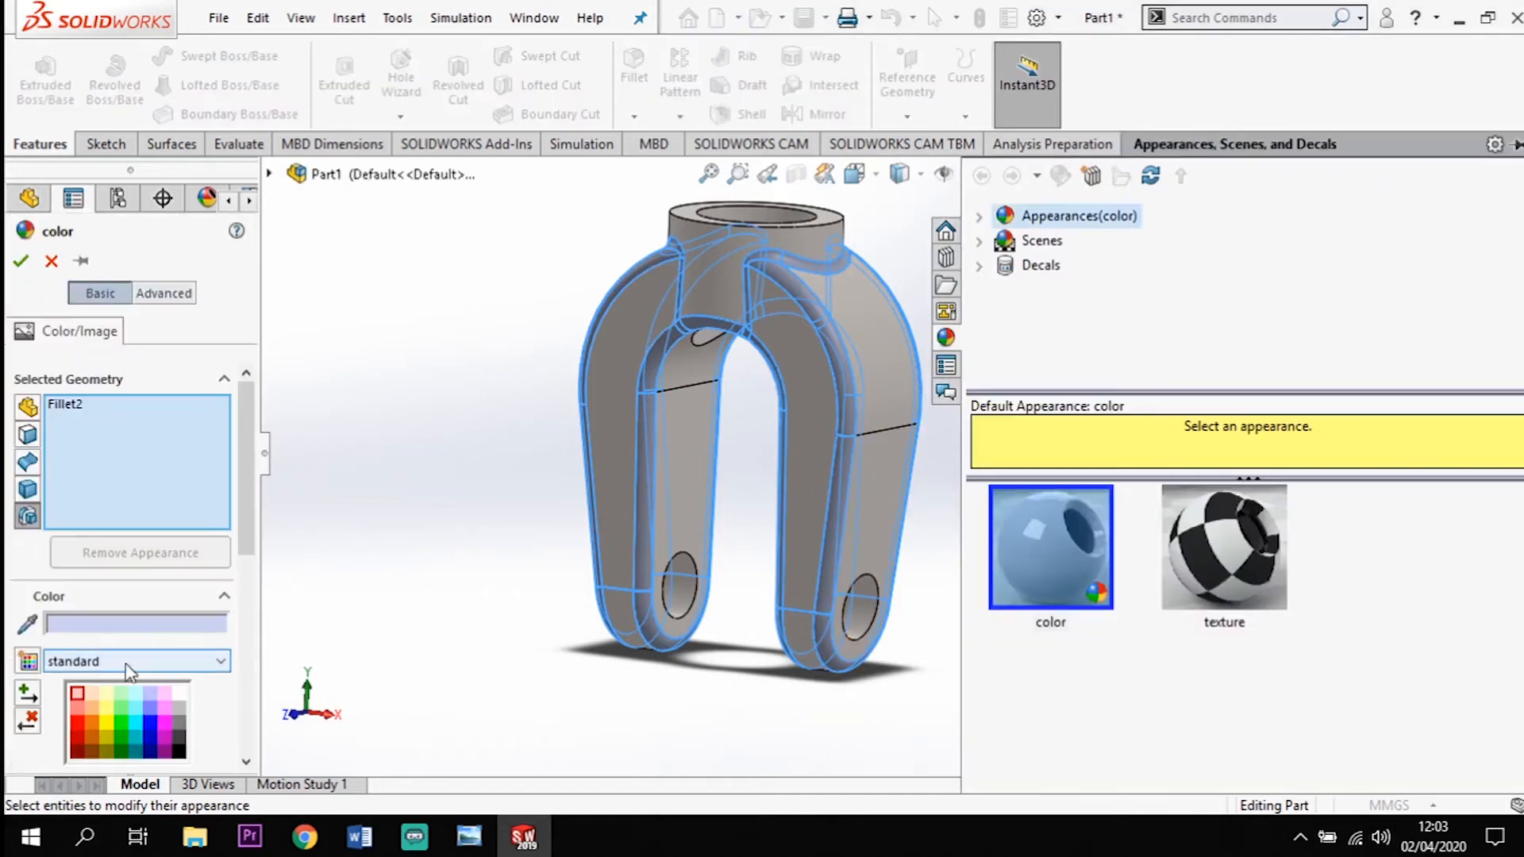
{"action": "left_click", "coordinate": [76, 722]}
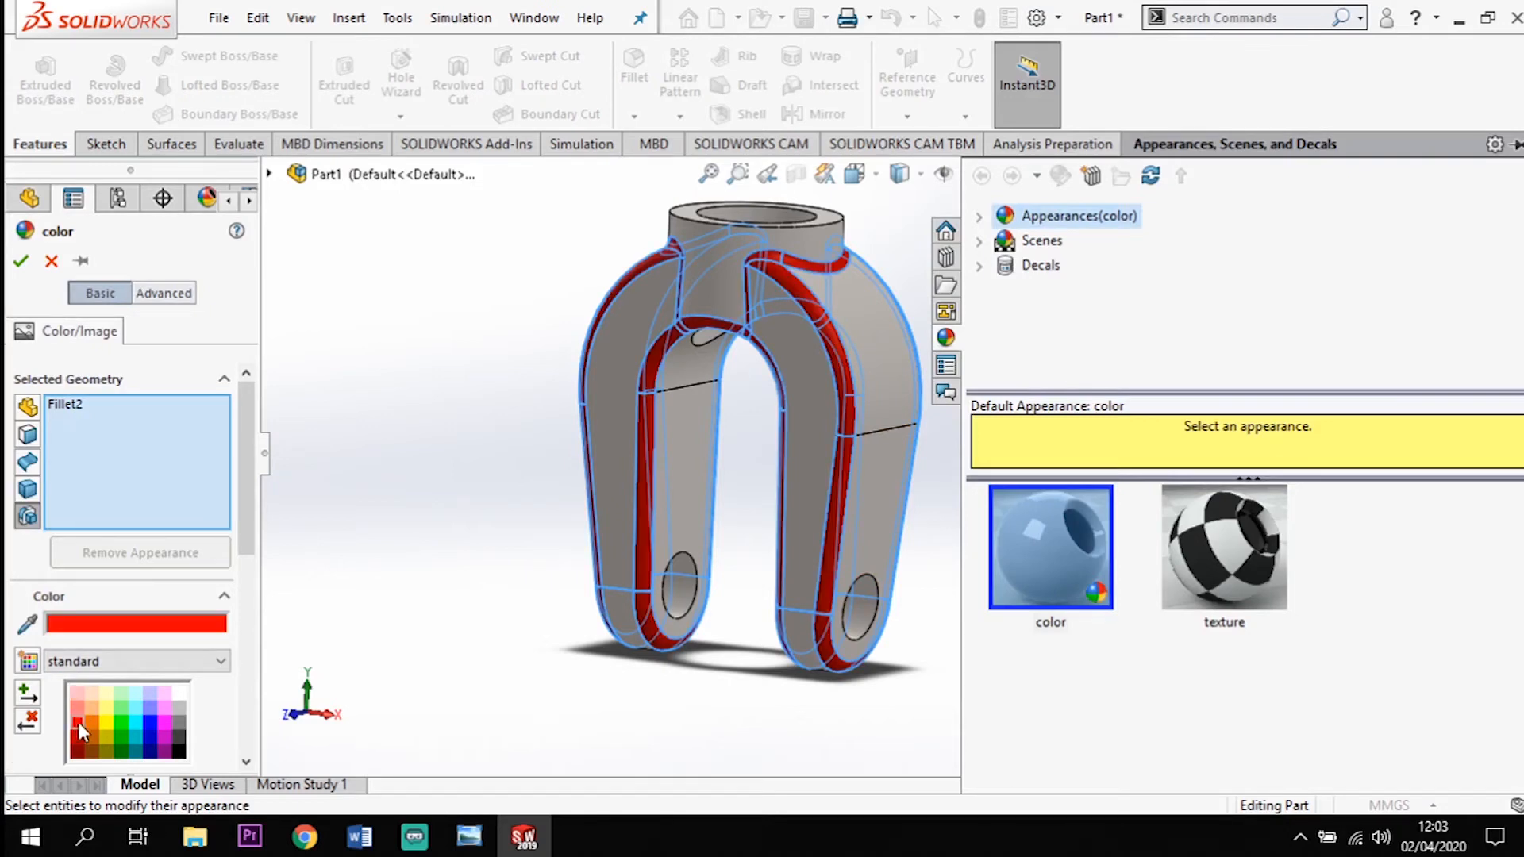
{"action": "left_click", "coordinate": [21, 260]}
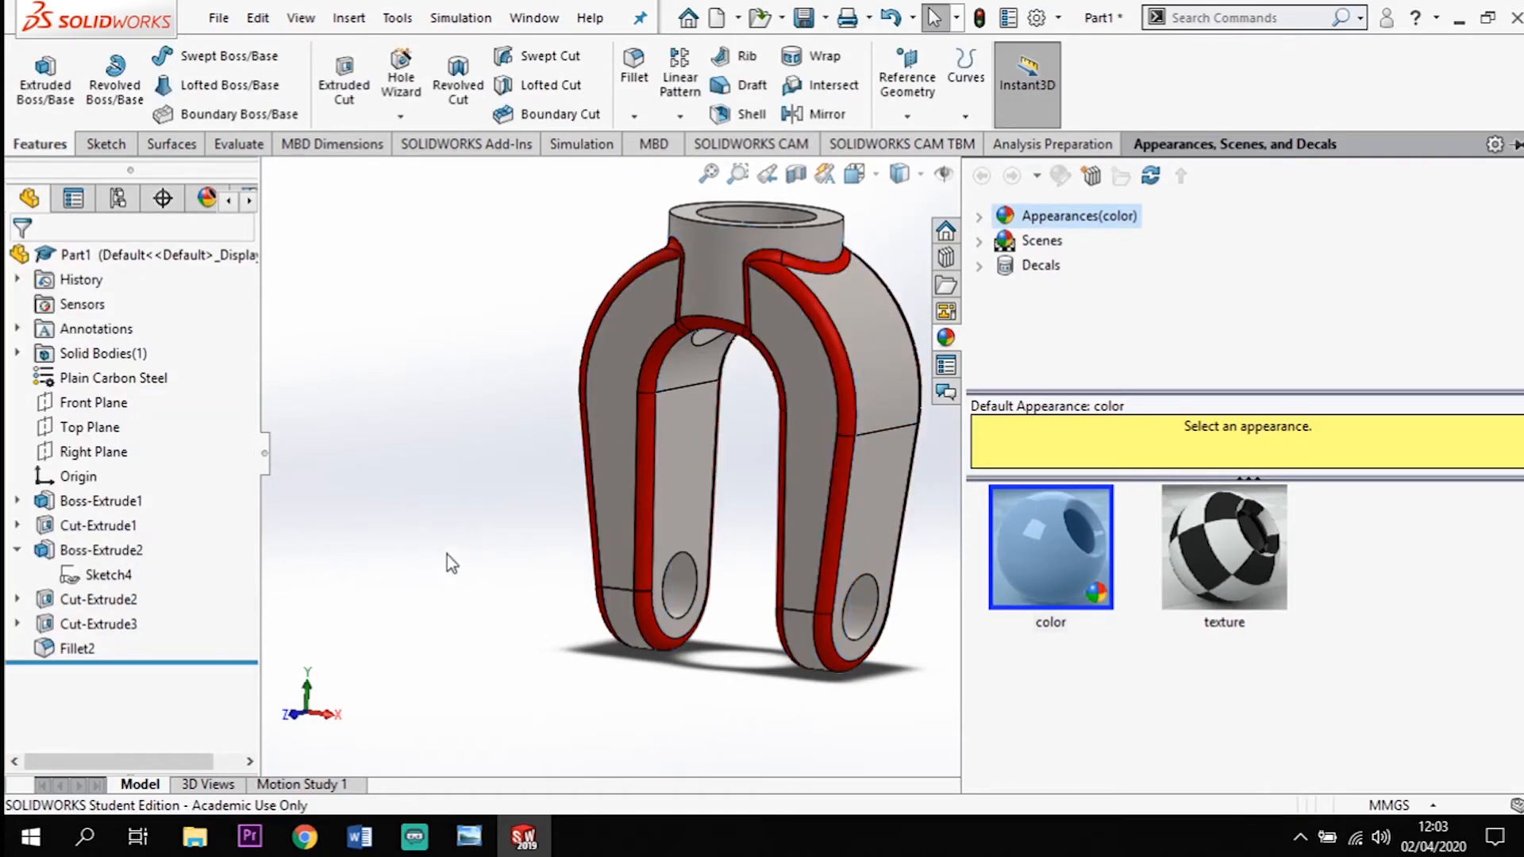
Inspect the finished fork and orient it to the isometric view
{"action": "middle_click_drag", "start_coordinate": [597, 635], "coordinate": [1092, 325]}
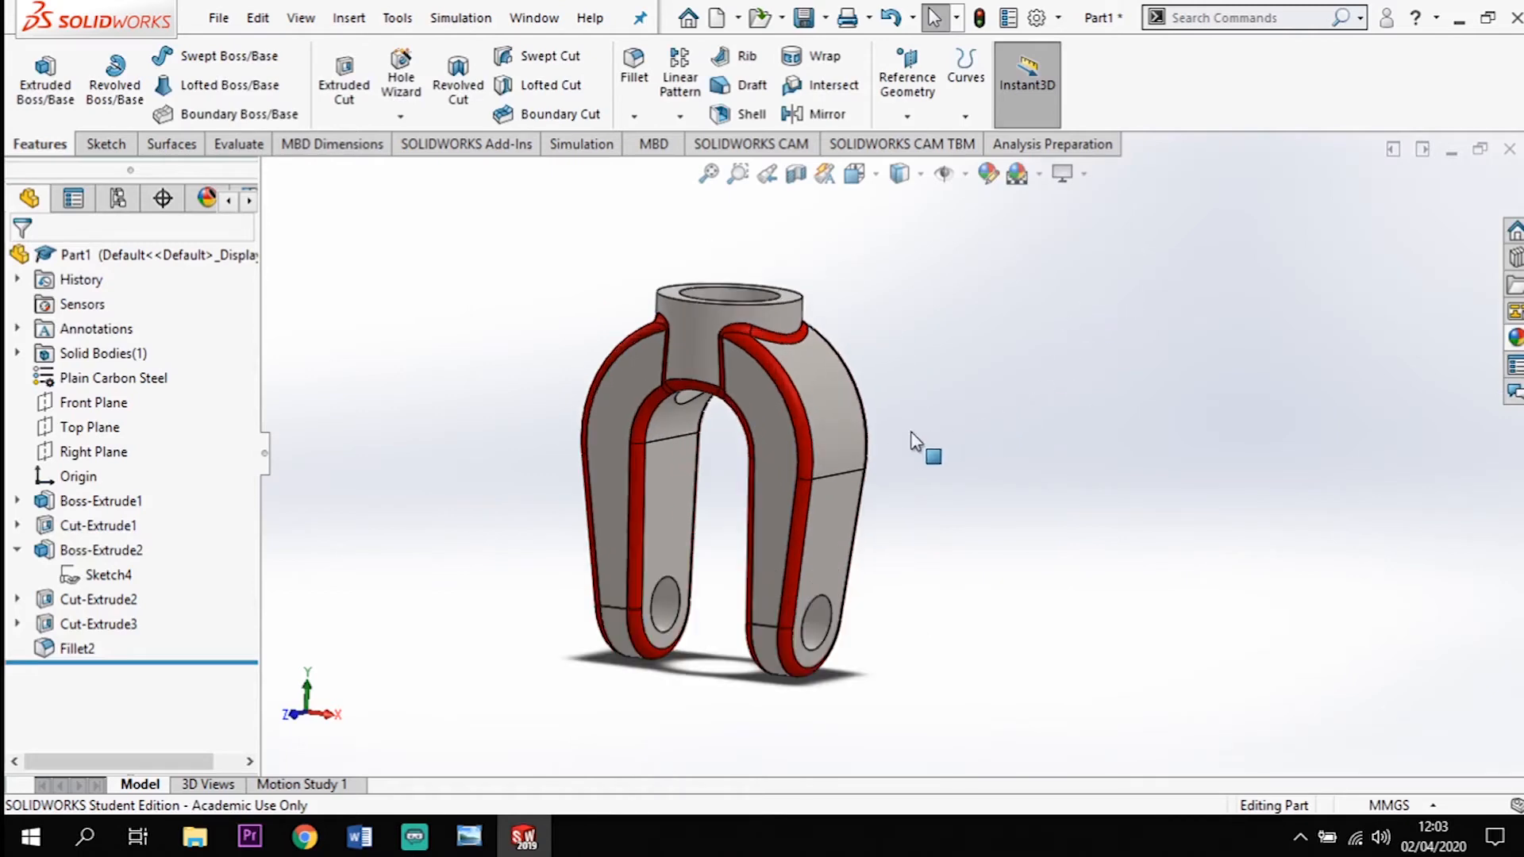
{"action": "scroll", "coordinate": [483, 457], "scroll_direction": "up", "scroll_amount": 2}
{"action": "scroll", "coordinate": [479, 458], "scroll_direction": "down", "scroll_amount": 3}
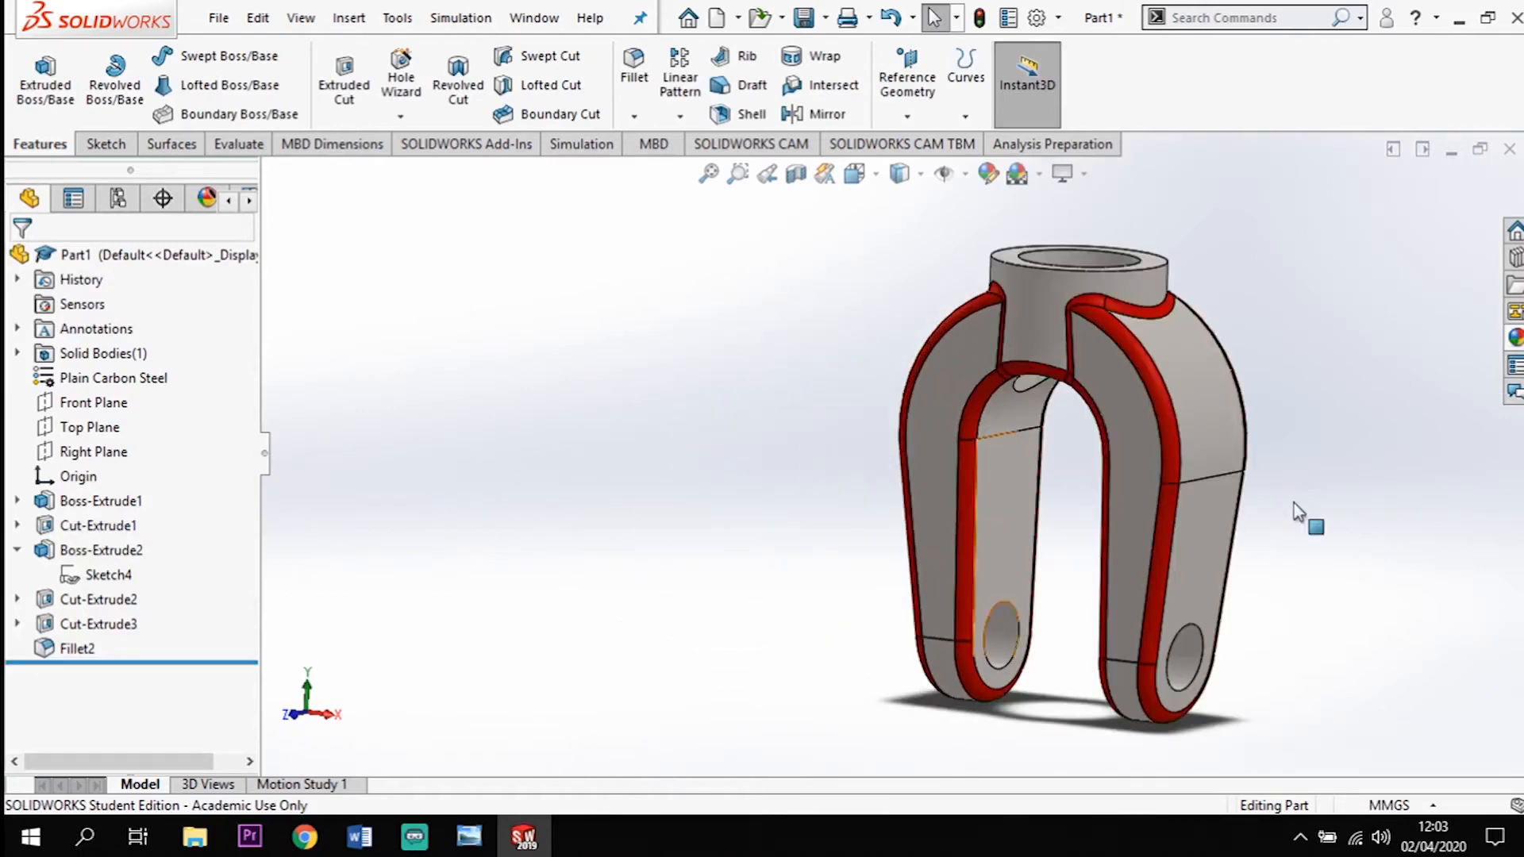
{"action": "scroll", "coordinate": [1409, 494], "scroll_direction": "up", "scroll_amount": 1}
{"action": "key", "text": "space"}
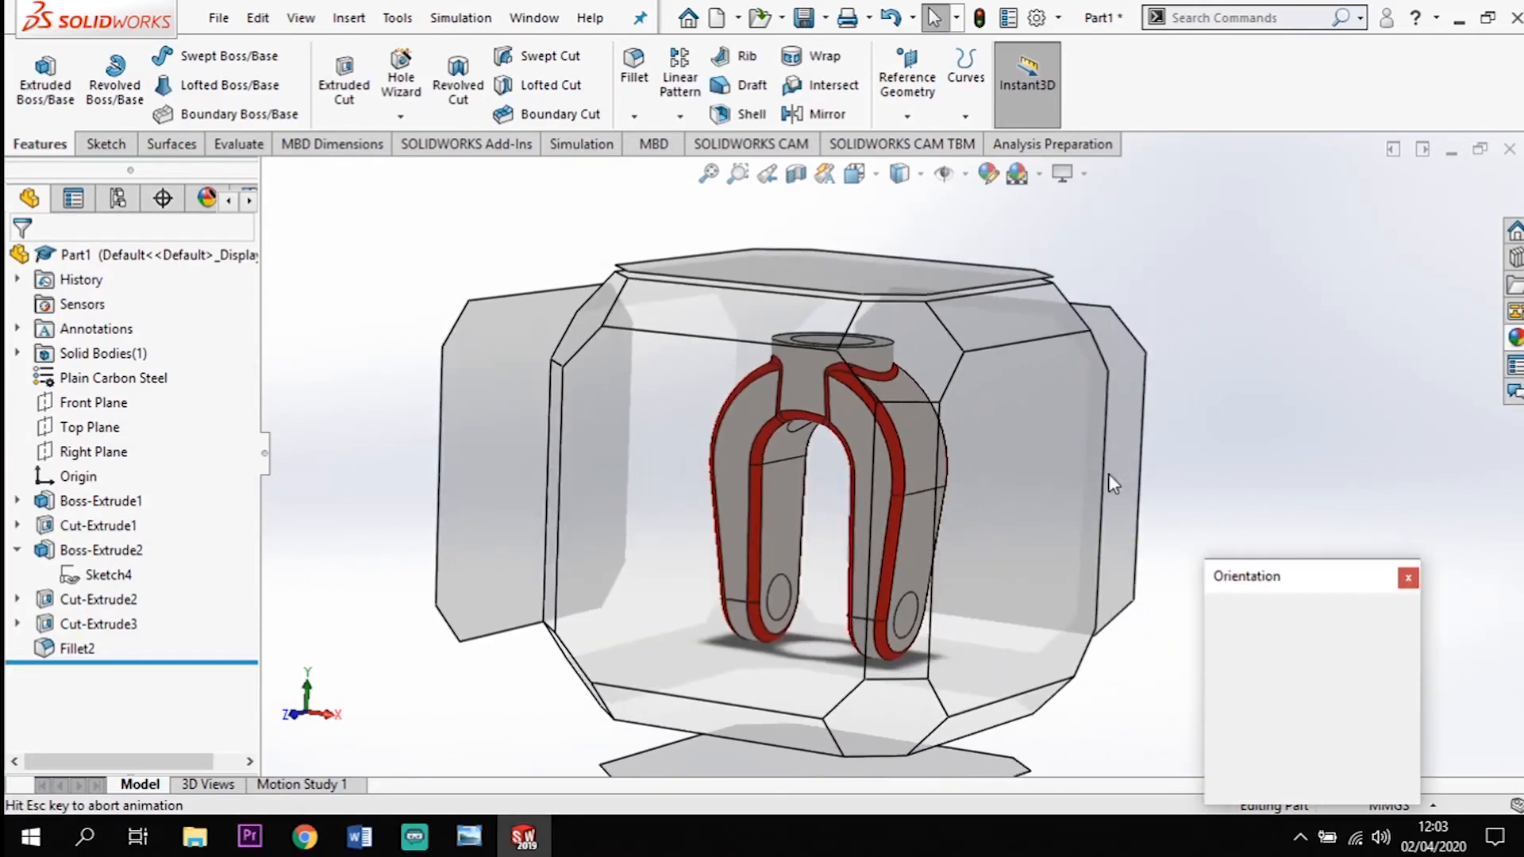
{"action": "left_click", "coordinate": [741, 431]}
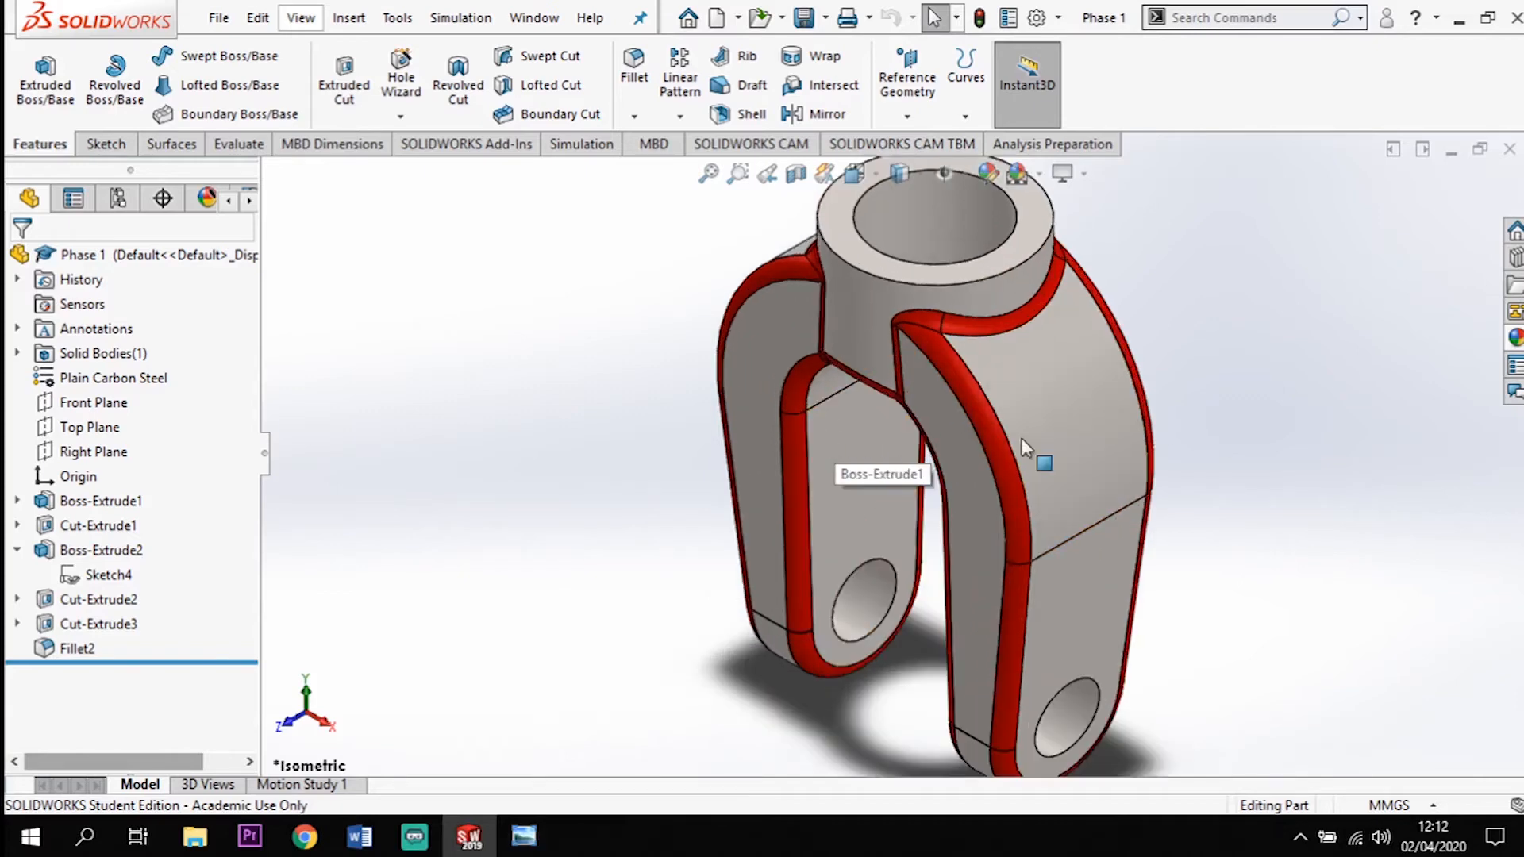
Roll the model history back to just after Cut-Extrude1, ahead of Boss-Extrude2, and view the fork's inner arch
{"action": "middle_click_drag", "start_coordinate": [1314, 463], "coordinate": [1323, 306]}
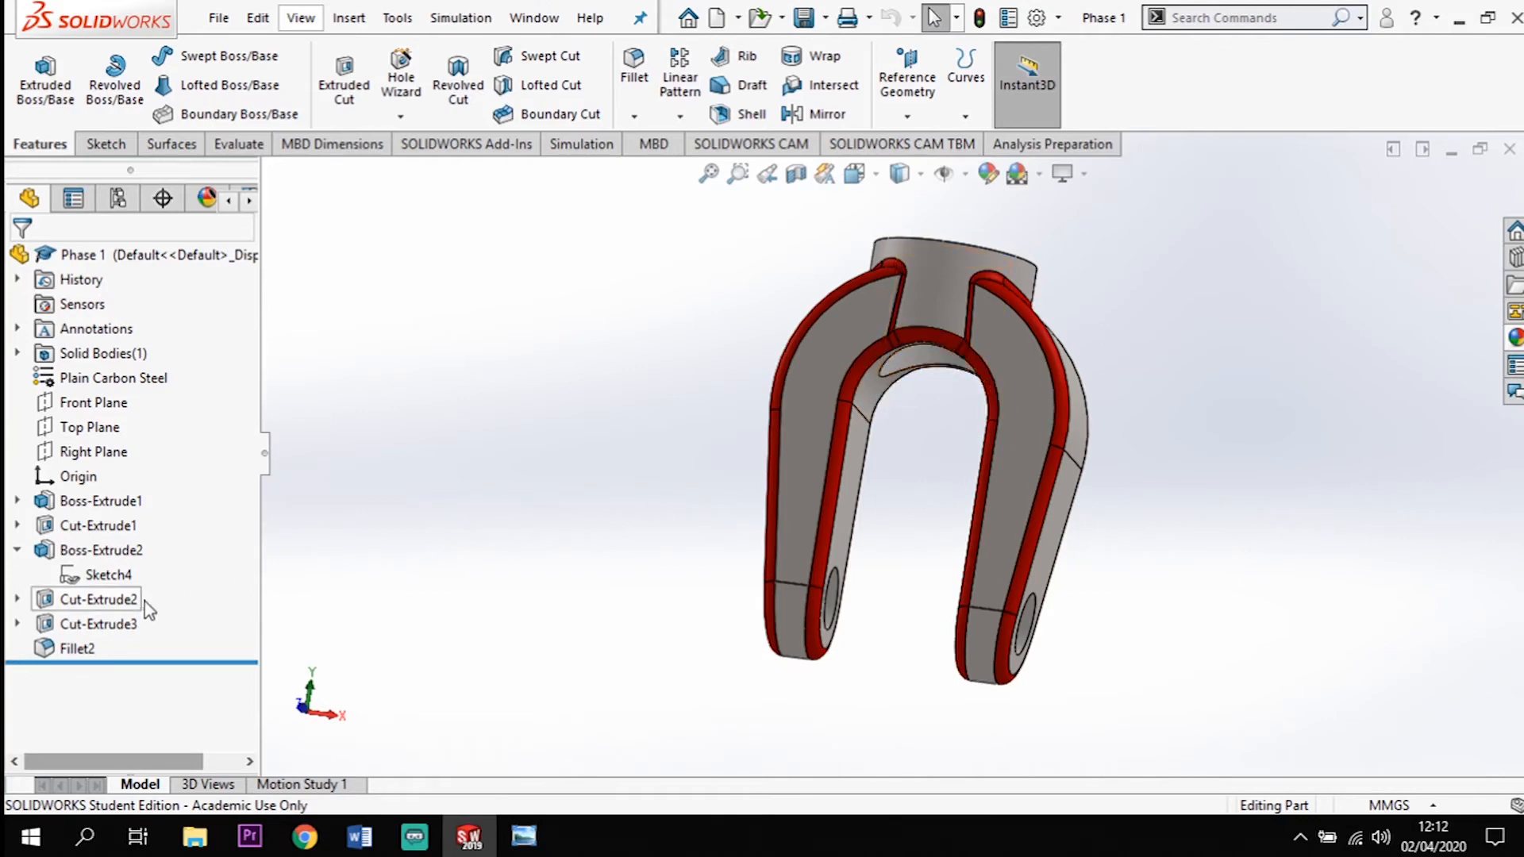
{"action": "left_click_drag", "start_coordinate": [176, 662], "coordinate": [181, 570]}
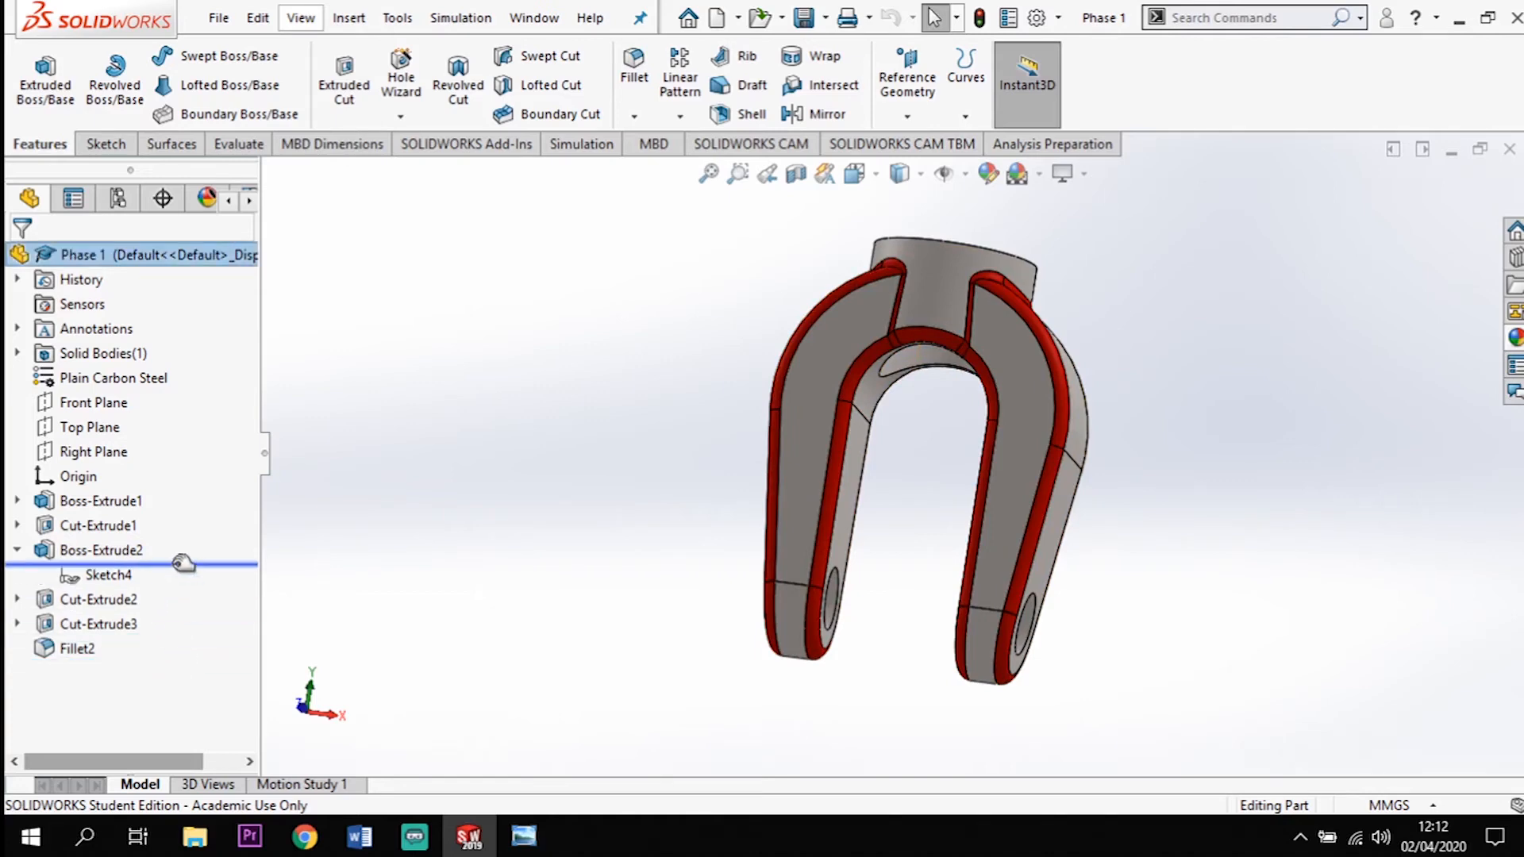
{"action": "mouse_move", "coordinate": [183, 564]}
{"action": "left_mouse_down"}
{"action": "mouse_move", "coordinate": [191, 584]}
{"action": "mouse_move", "coordinate": [193, 531]}
{"action": "left_mouse_up"}
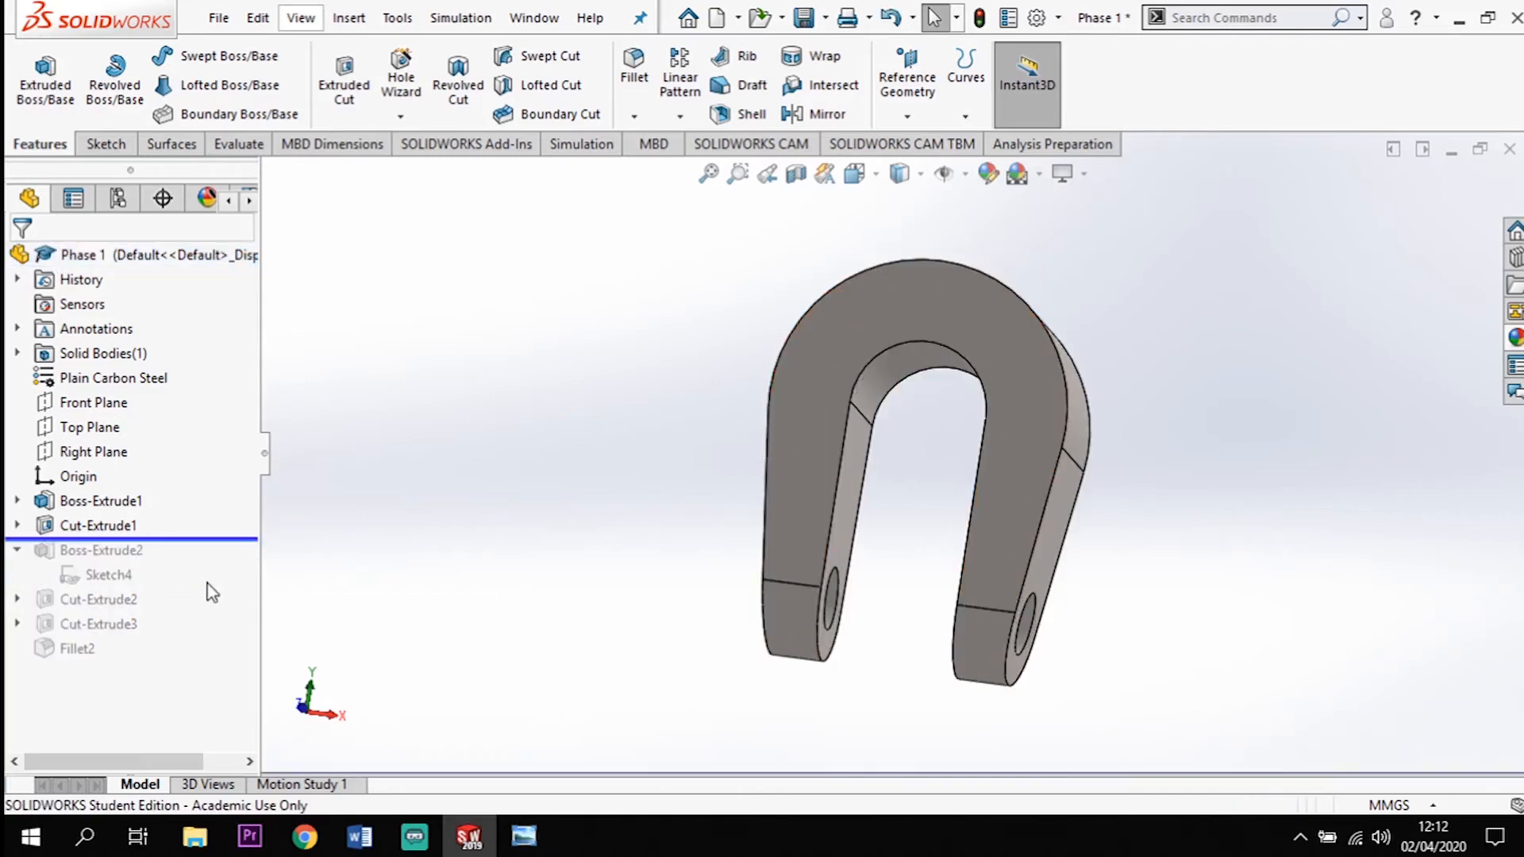
{"action": "middle_click_drag", "start_coordinate": [622, 605], "coordinate": [622, 663]}
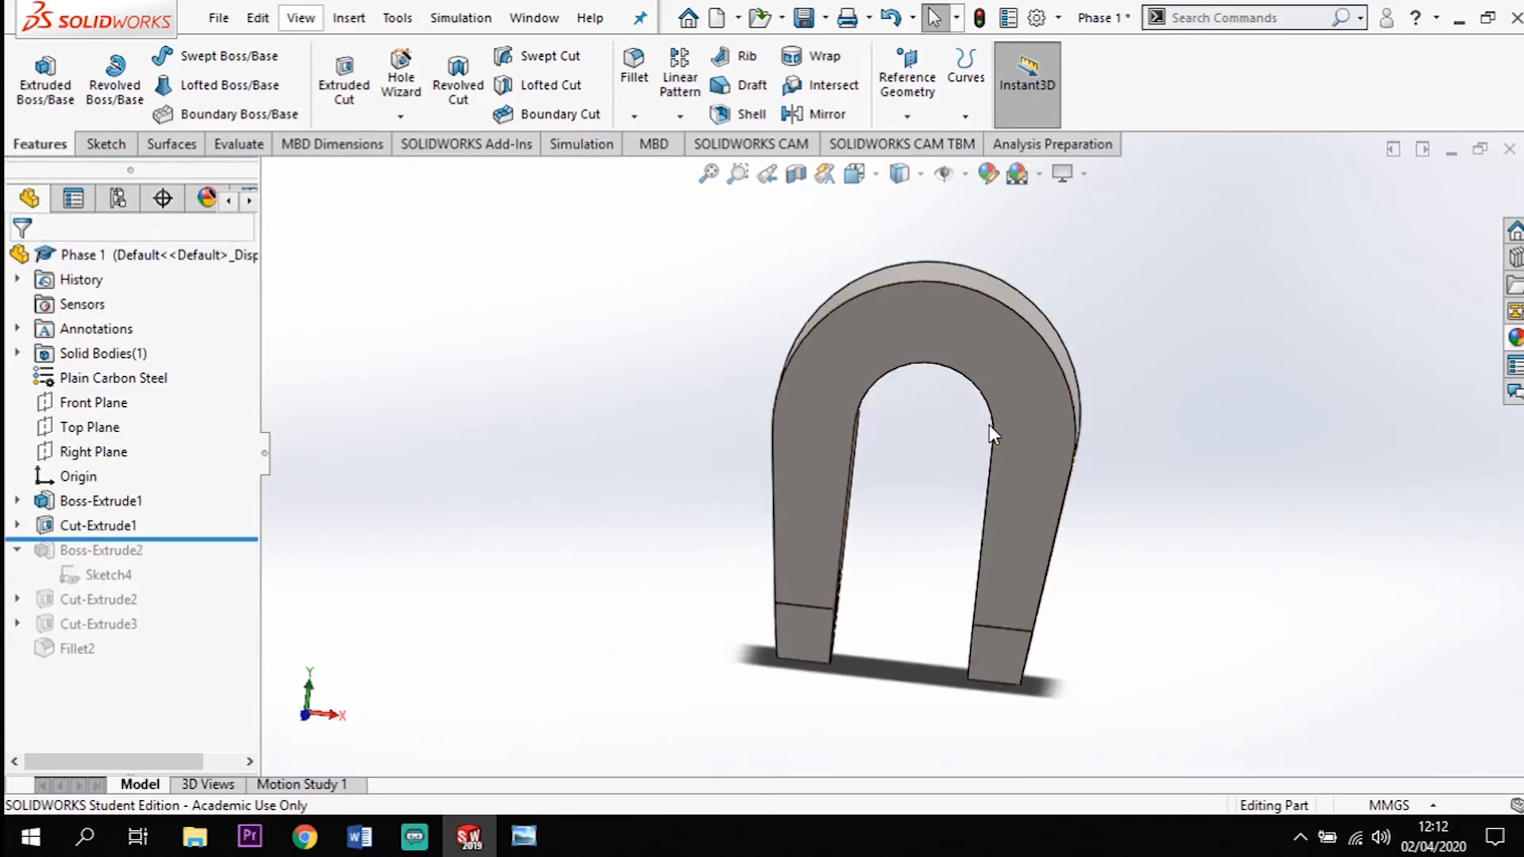
{"action": "middle_click_drag", "start_coordinate": [1159, 502], "coordinate": [1171, 425]}
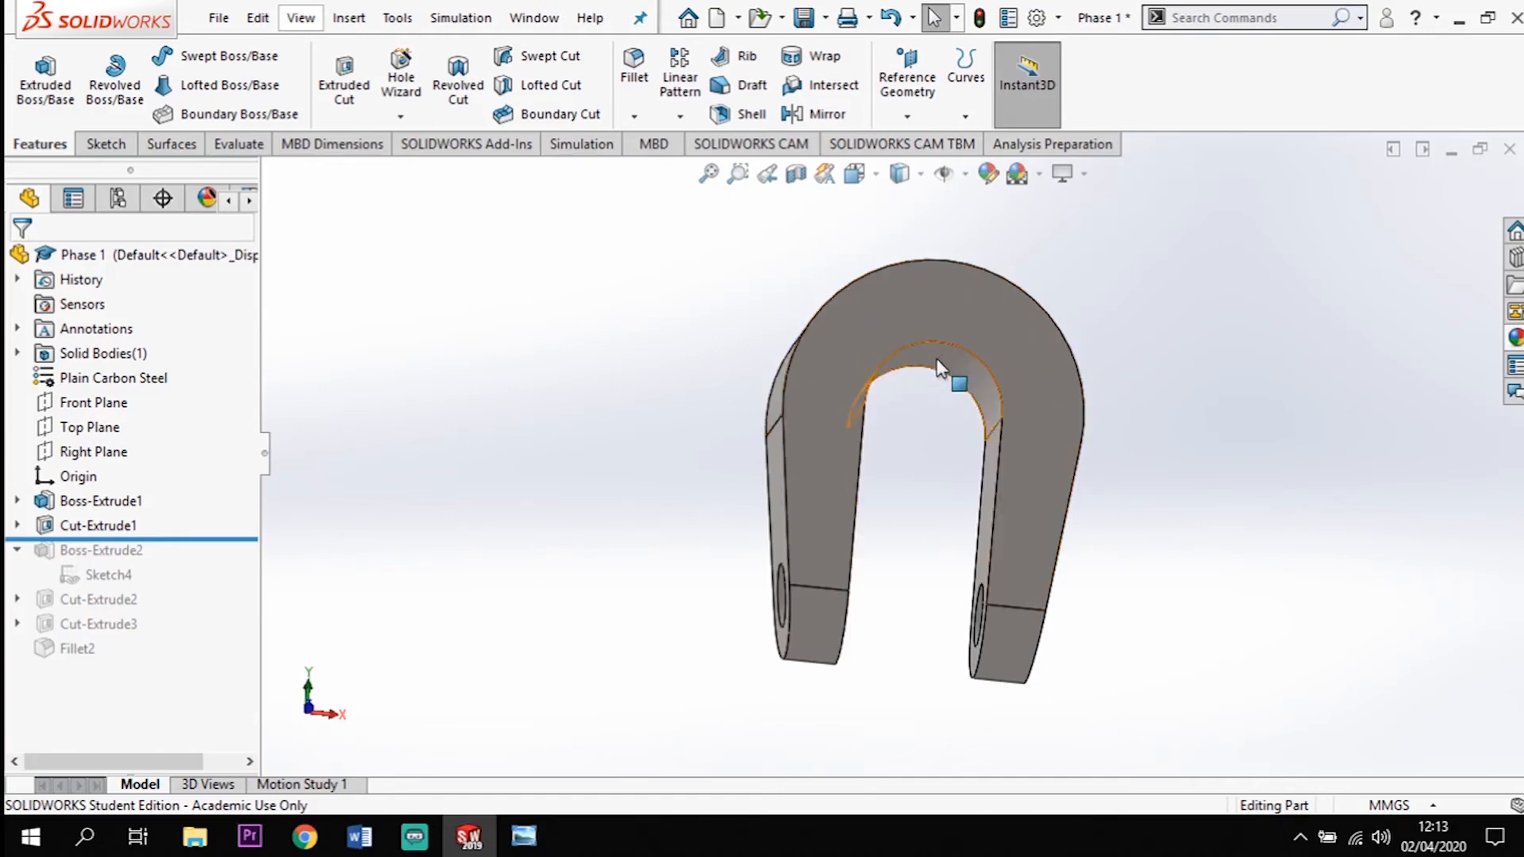
Move the inner arch face of the fork down 8 mm along Y with a Move Face translation
{"action": "left_click", "coordinate": [958, 370]}
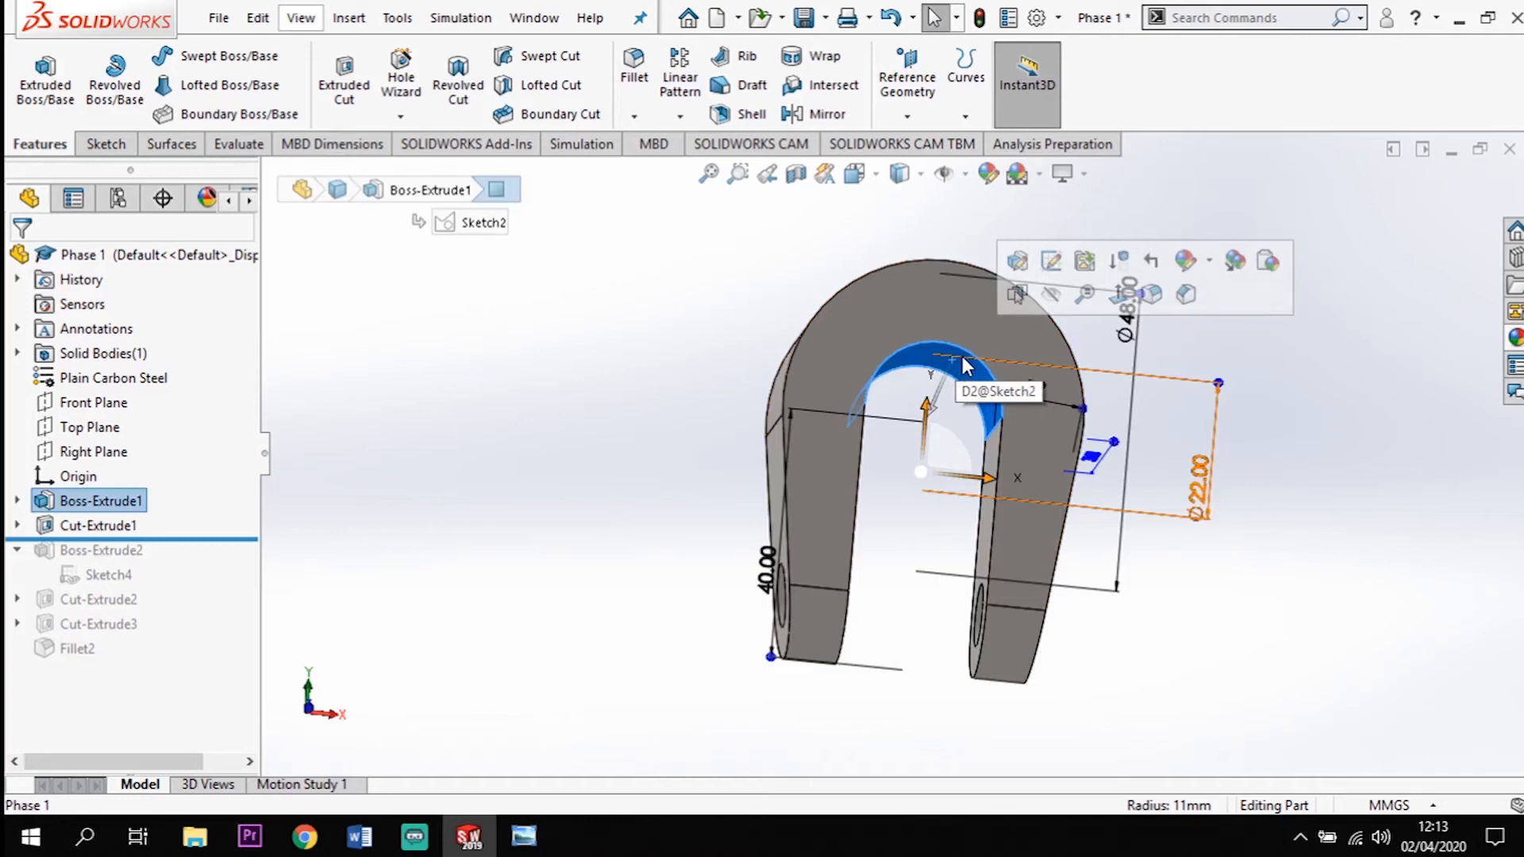
{"action": "left_click", "coordinate": [347, 24]}
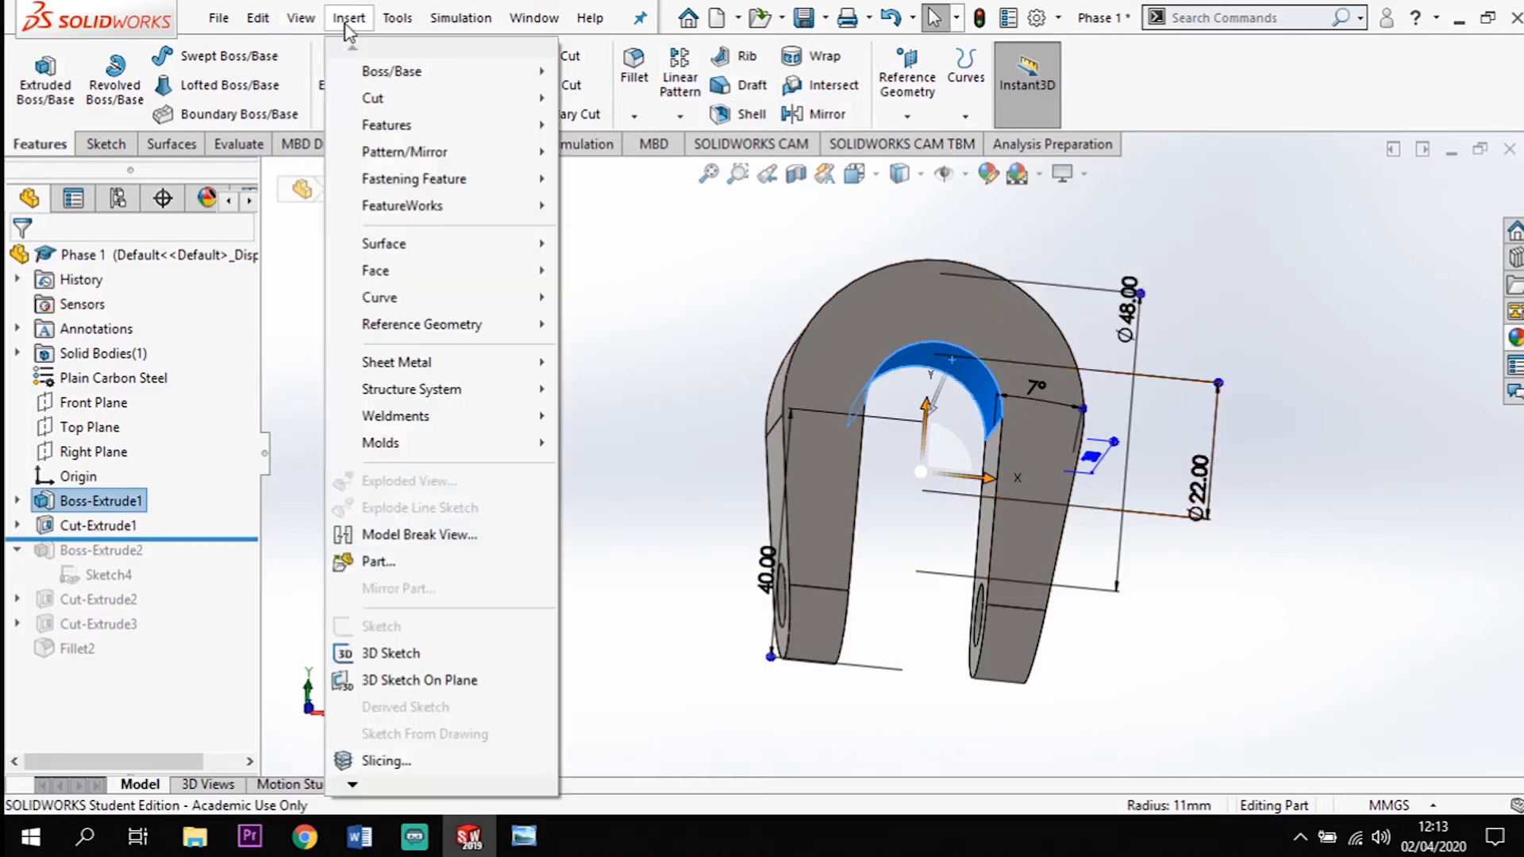
{"action": "mouse_move", "coordinate": [414, 270]}
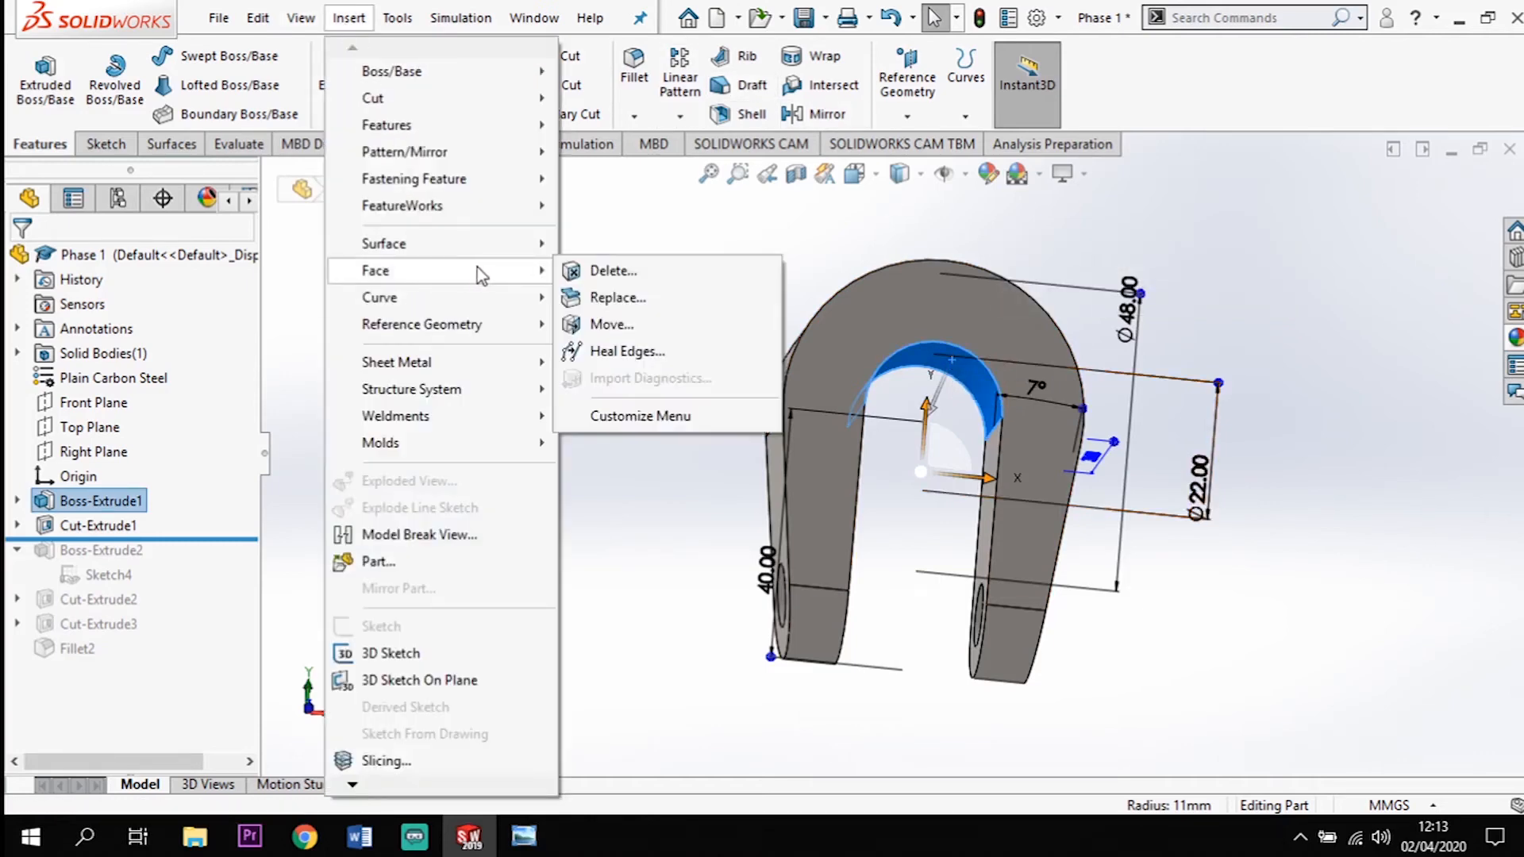
{"action": "left_click", "coordinate": [615, 323]}
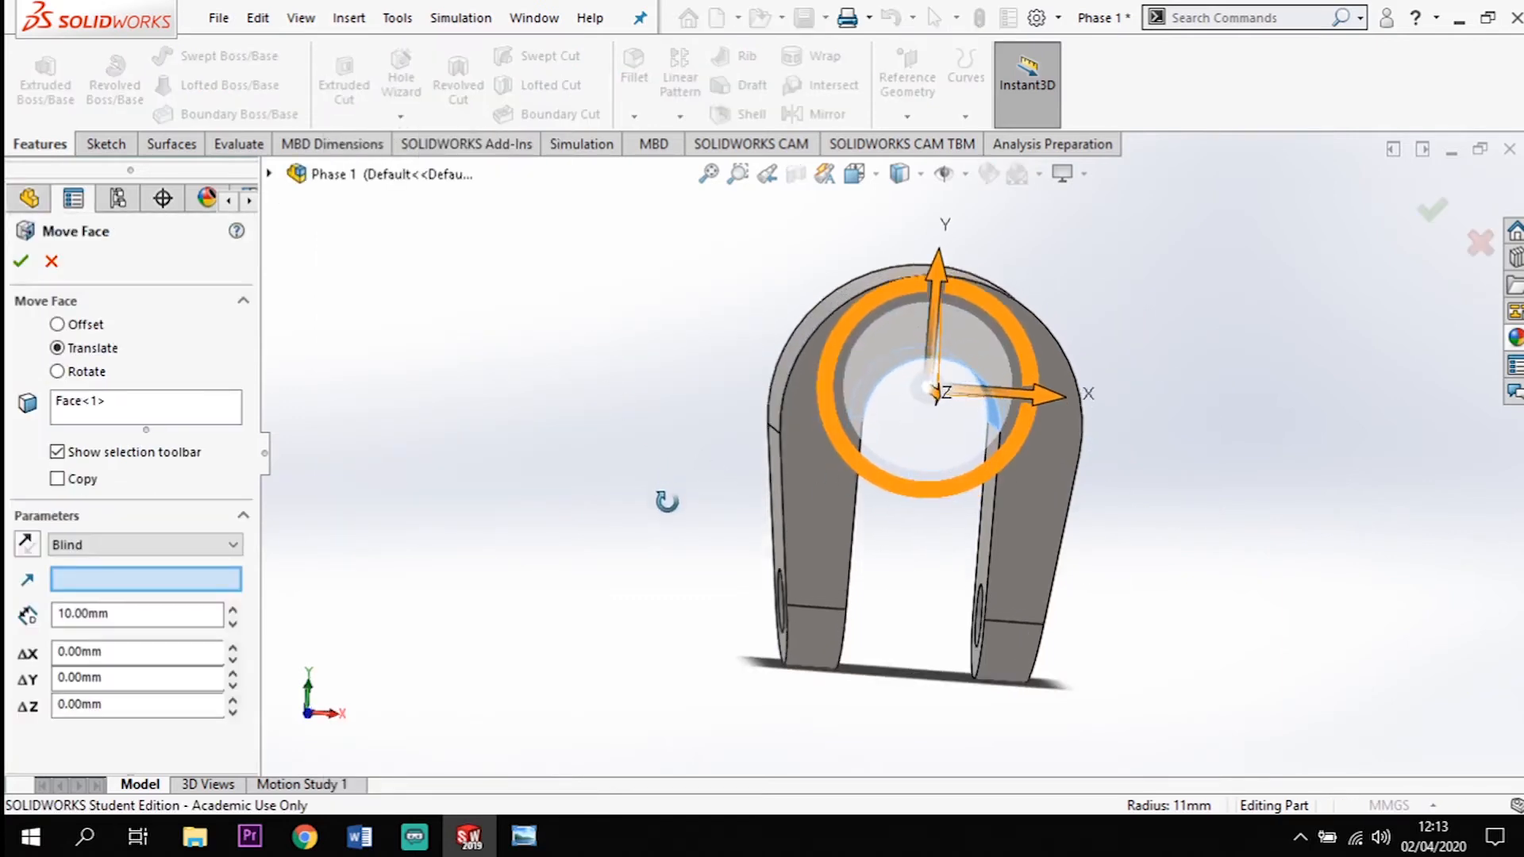
{"action": "left_click_drag", "start_coordinate": [935, 299], "coordinate": [931, 356]}
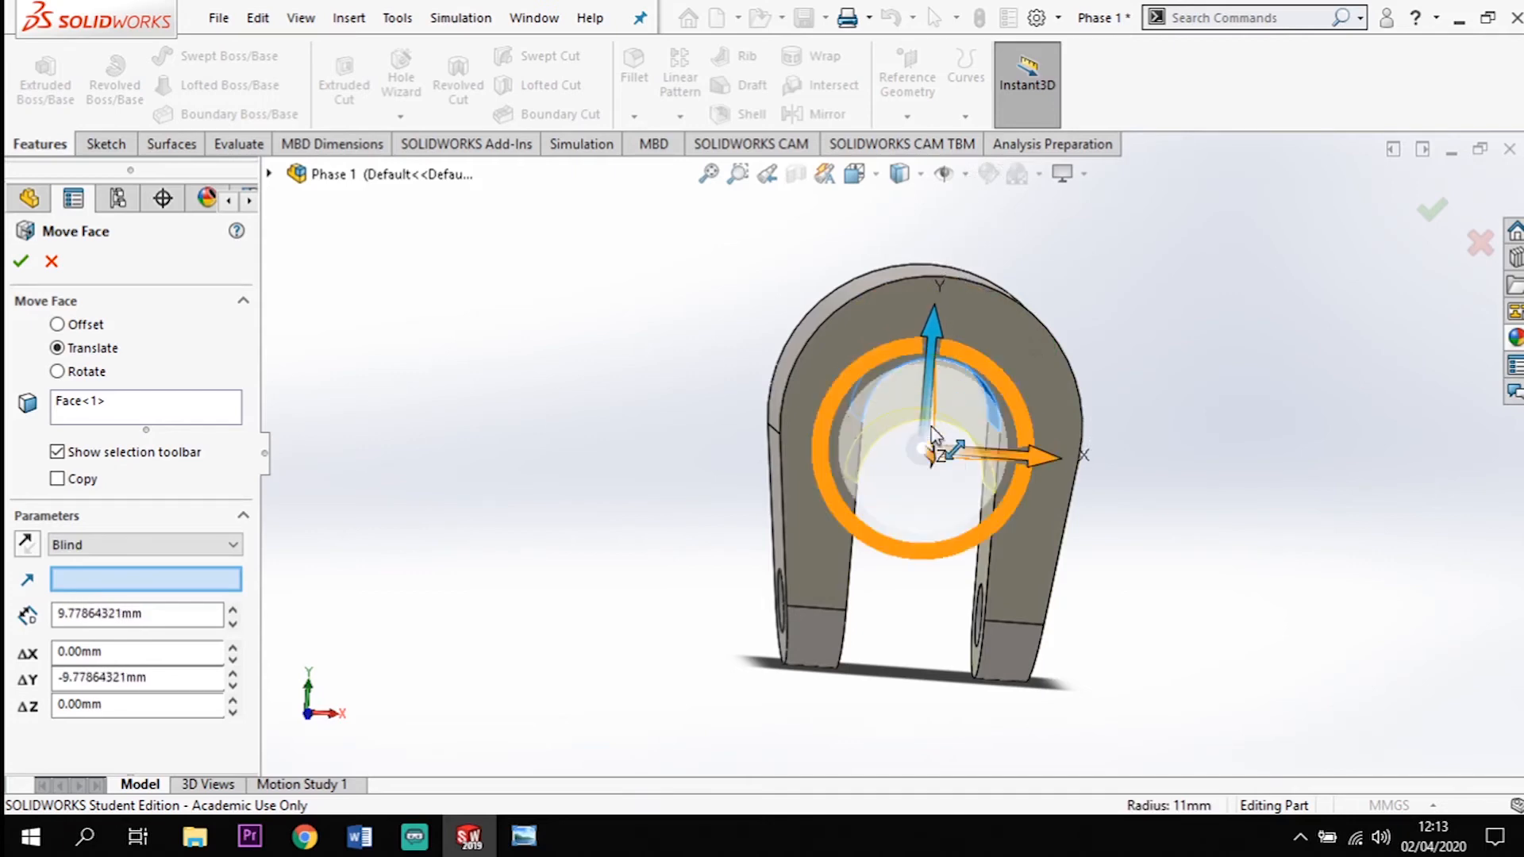
{"action": "left_click_drag", "start_coordinate": [159, 677], "coordinate": [117, 678]}
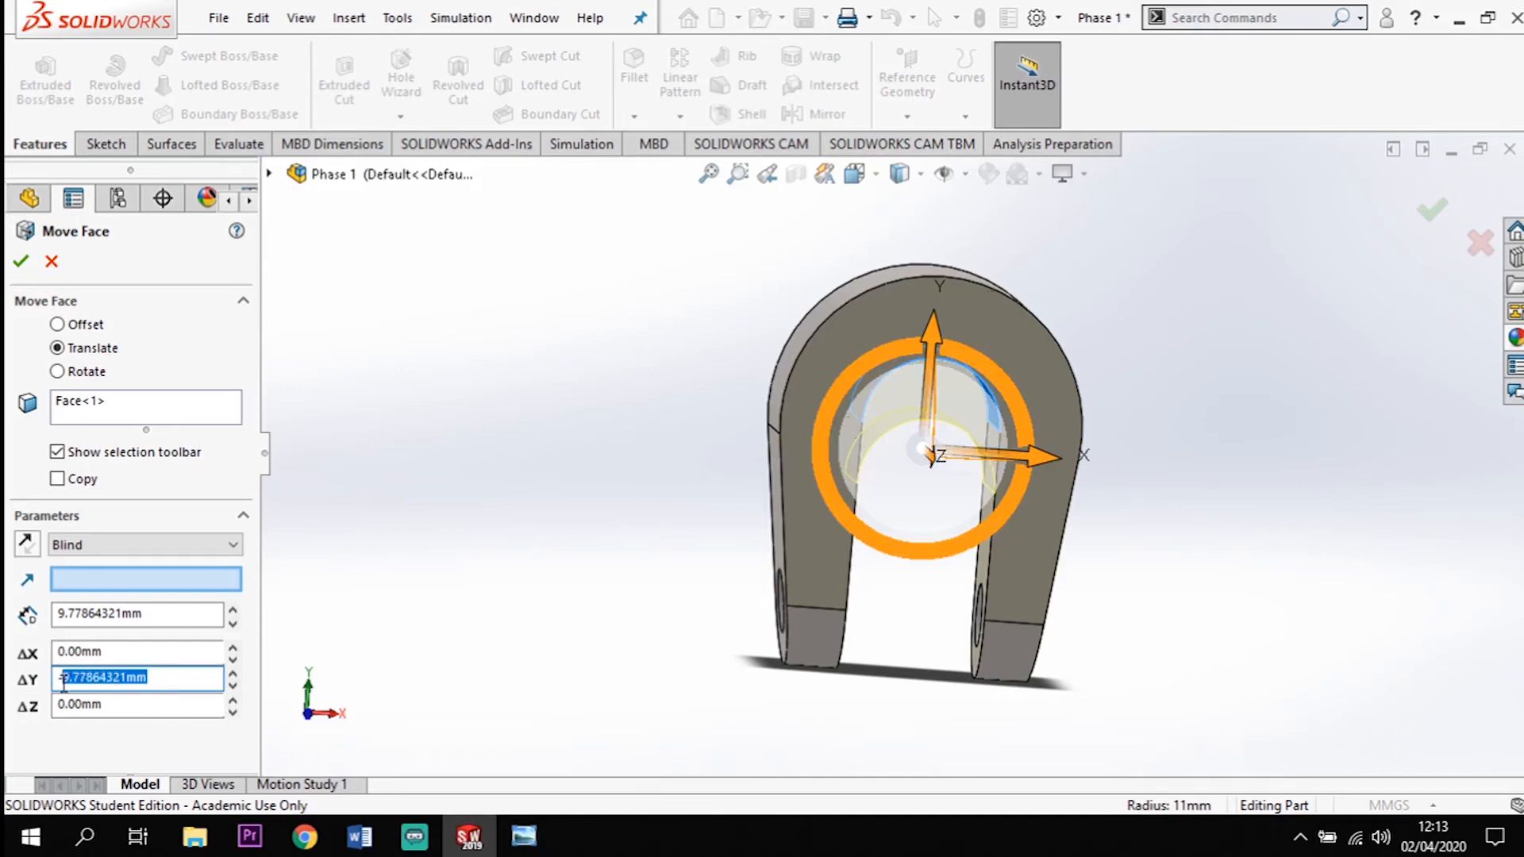
{"action": "left_click_drag", "start_coordinate": [177, 613], "coordinate": [45, 613]}
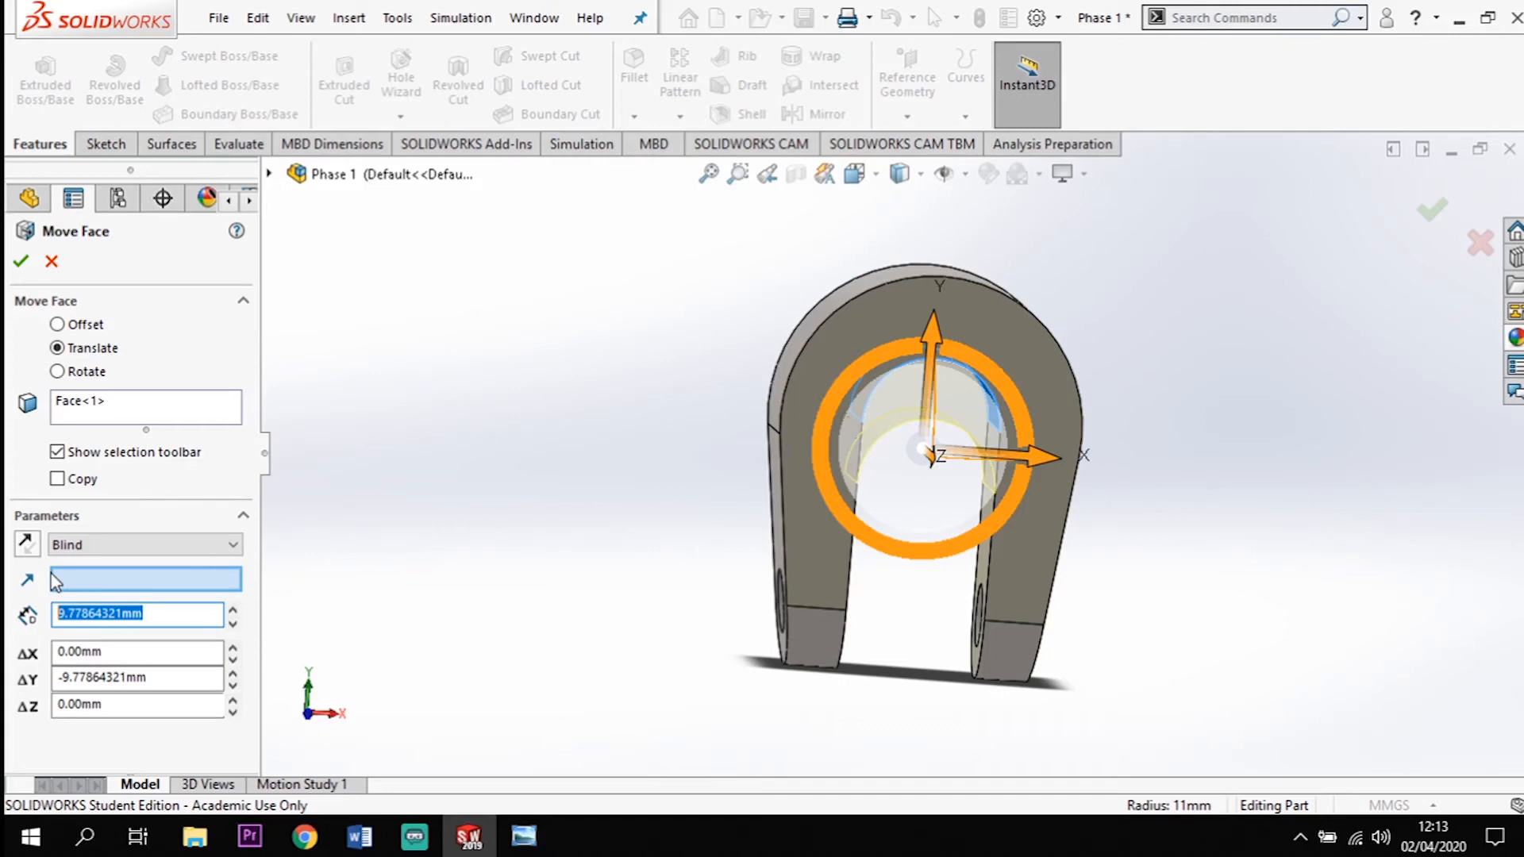
{"action": "type", "text": "8"}
{"action": "key", "text": "Return"}
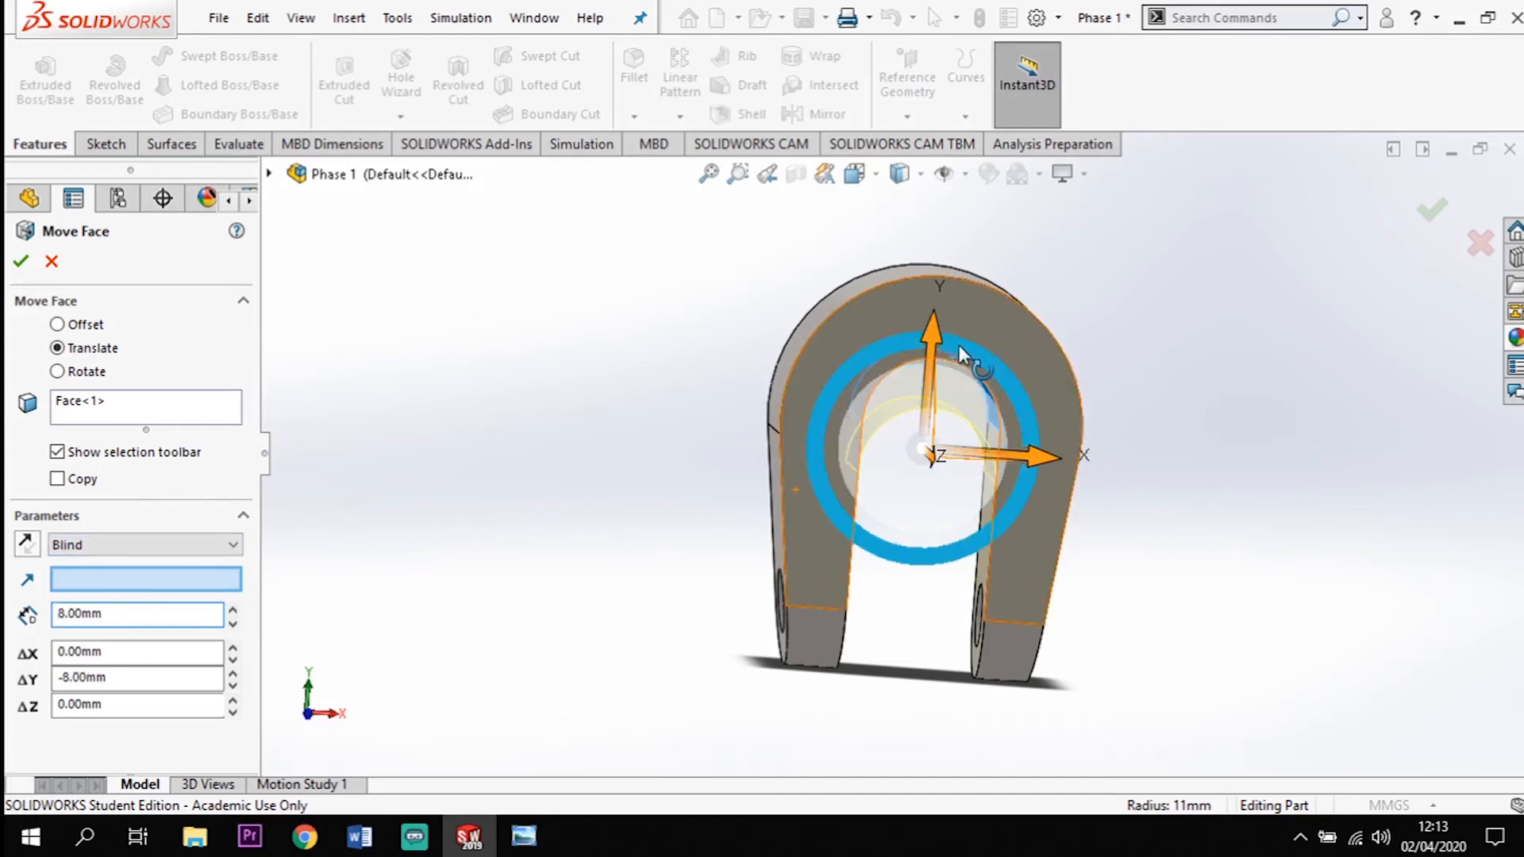
{"action": "left_click", "coordinate": [24, 260]}
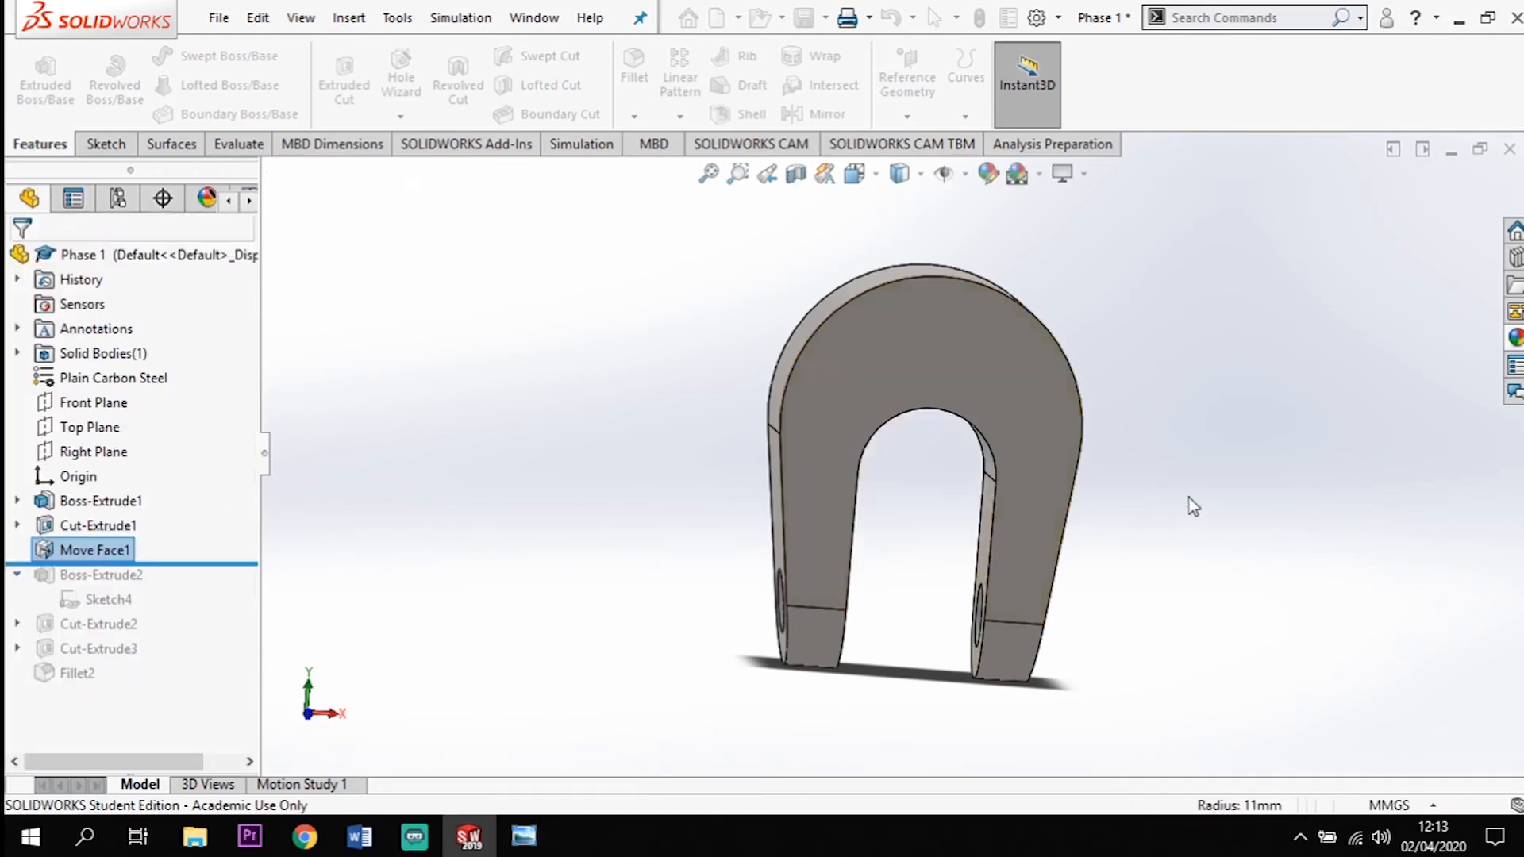
Roll the model history forward through Boss-Extrude2 and Cut-Extrude2, checking the collar against the moved arch
{"action": "mouse_move", "coordinate": [1248, 537]}
{"action": "middle_mouse_down"}
{"action": "mouse_move", "coordinate": [1231, 504]}
{"action": "mouse_move", "coordinate": [1219, 528]}
{"action": "middle_mouse_up"}
{"action": "left_click_drag", "start_coordinate": [173, 564], "coordinate": [170, 608]}
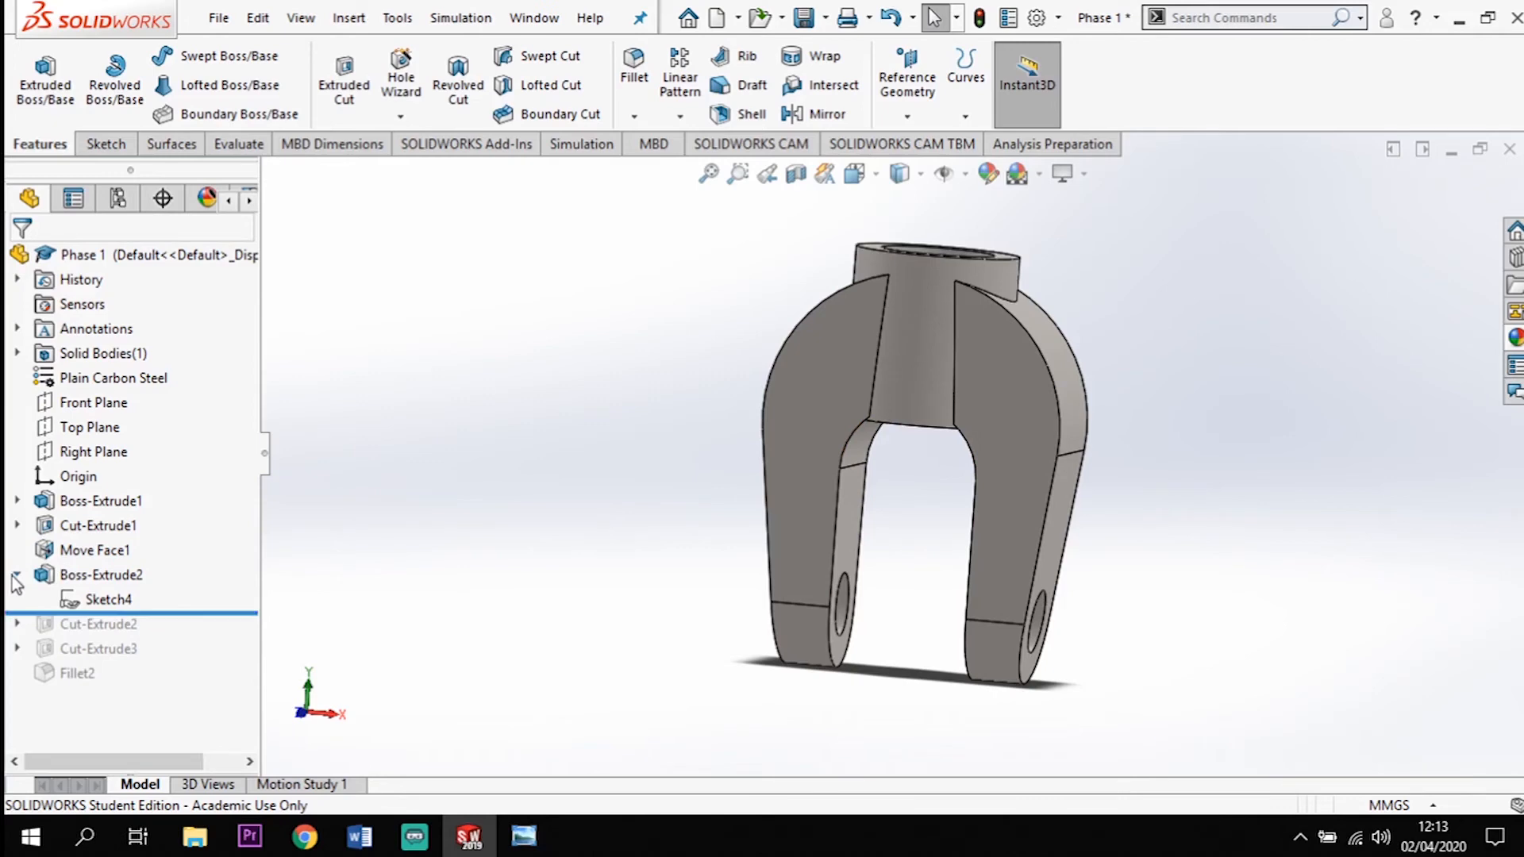
{"action": "middle_click_drag", "start_coordinate": [450, 527], "coordinate": [470, 473]}
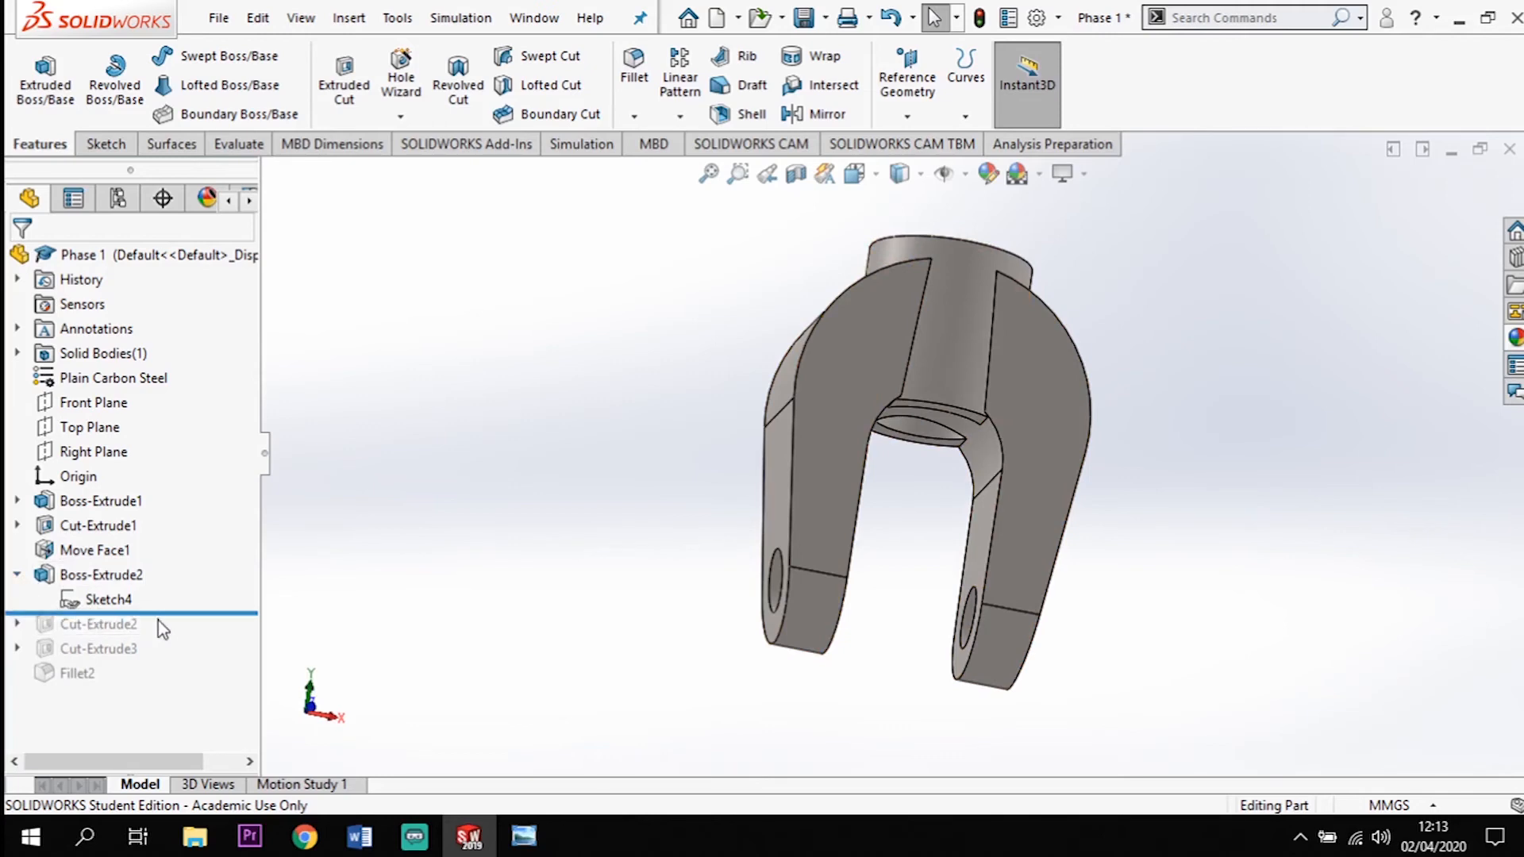
{"action": "left_click_drag", "start_coordinate": [196, 615], "coordinate": [185, 648]}
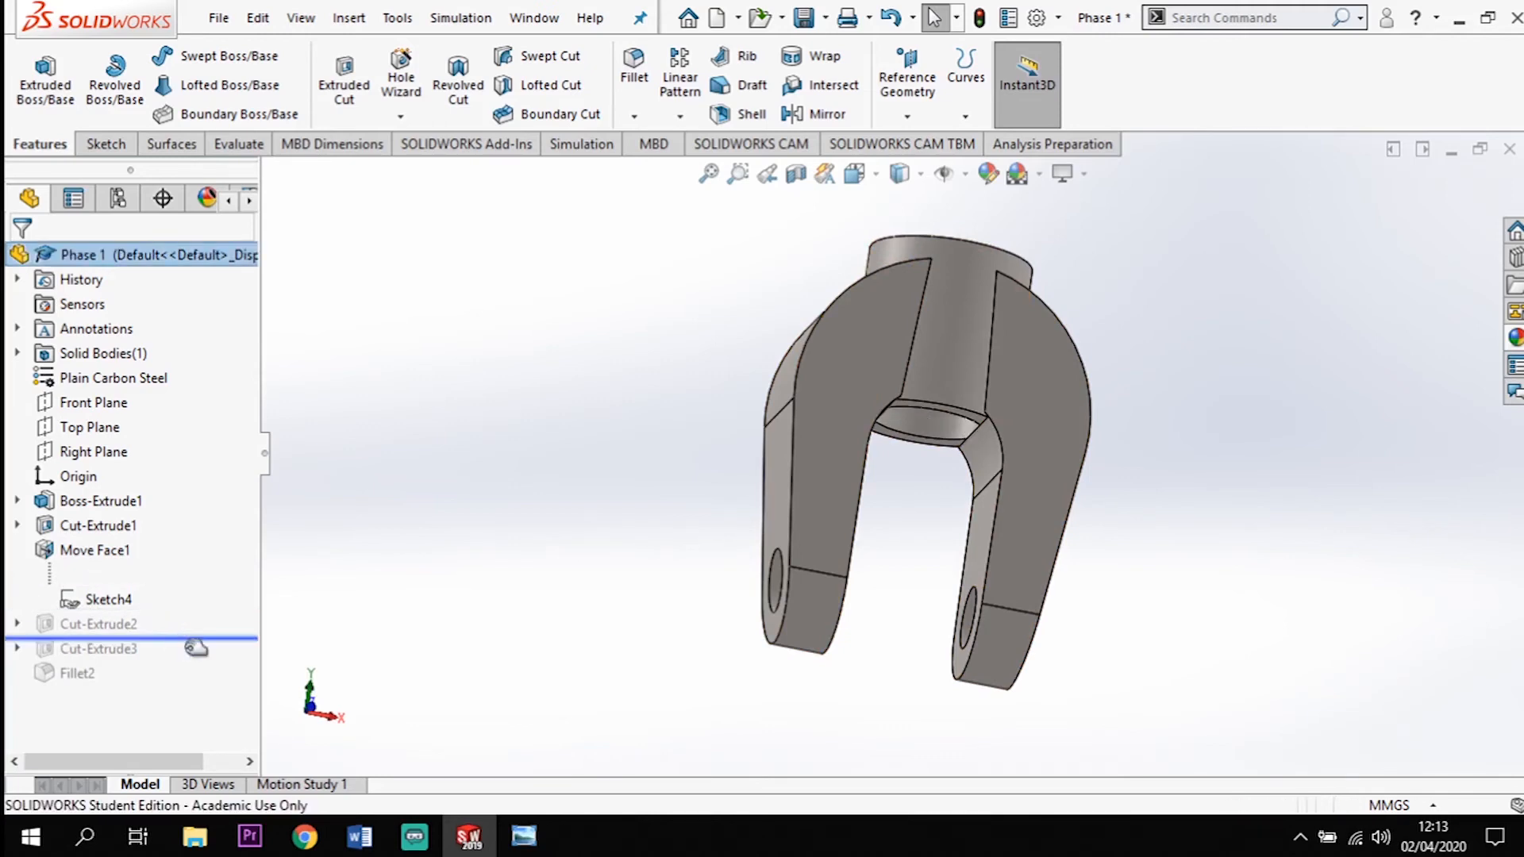
{"action": "middle_click_drag", "start_coordinate": [860, 544], "coordinate": [874, 476]}
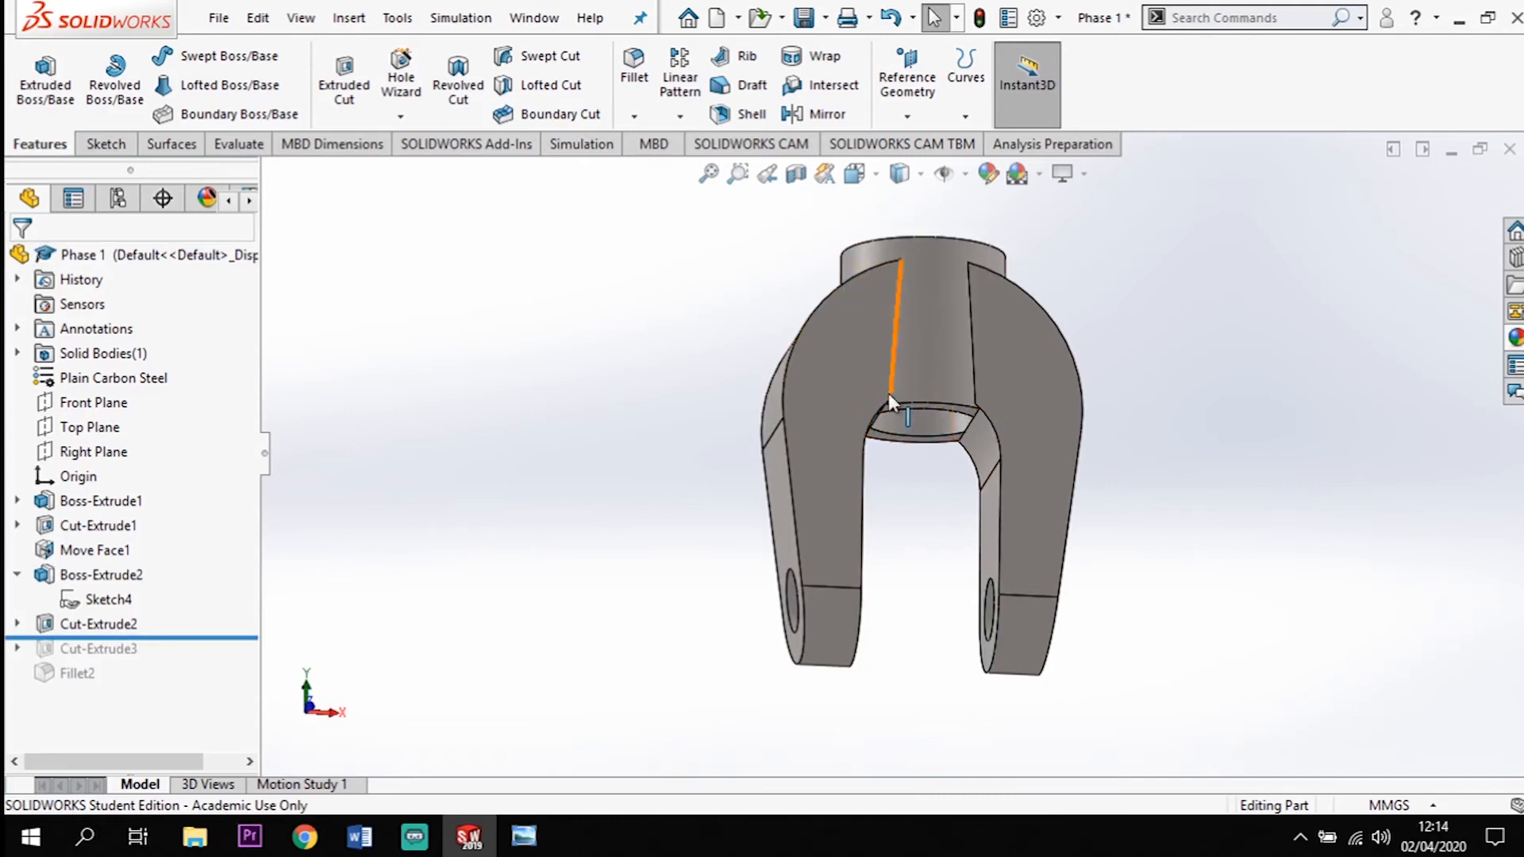
Open the sketch behind Cut-Extrude2 for inspection and close it without editing
{"action": "left_click", "coordinate": [16, 624]}
{"action": "right_click", "coordinate": [89, 648]}
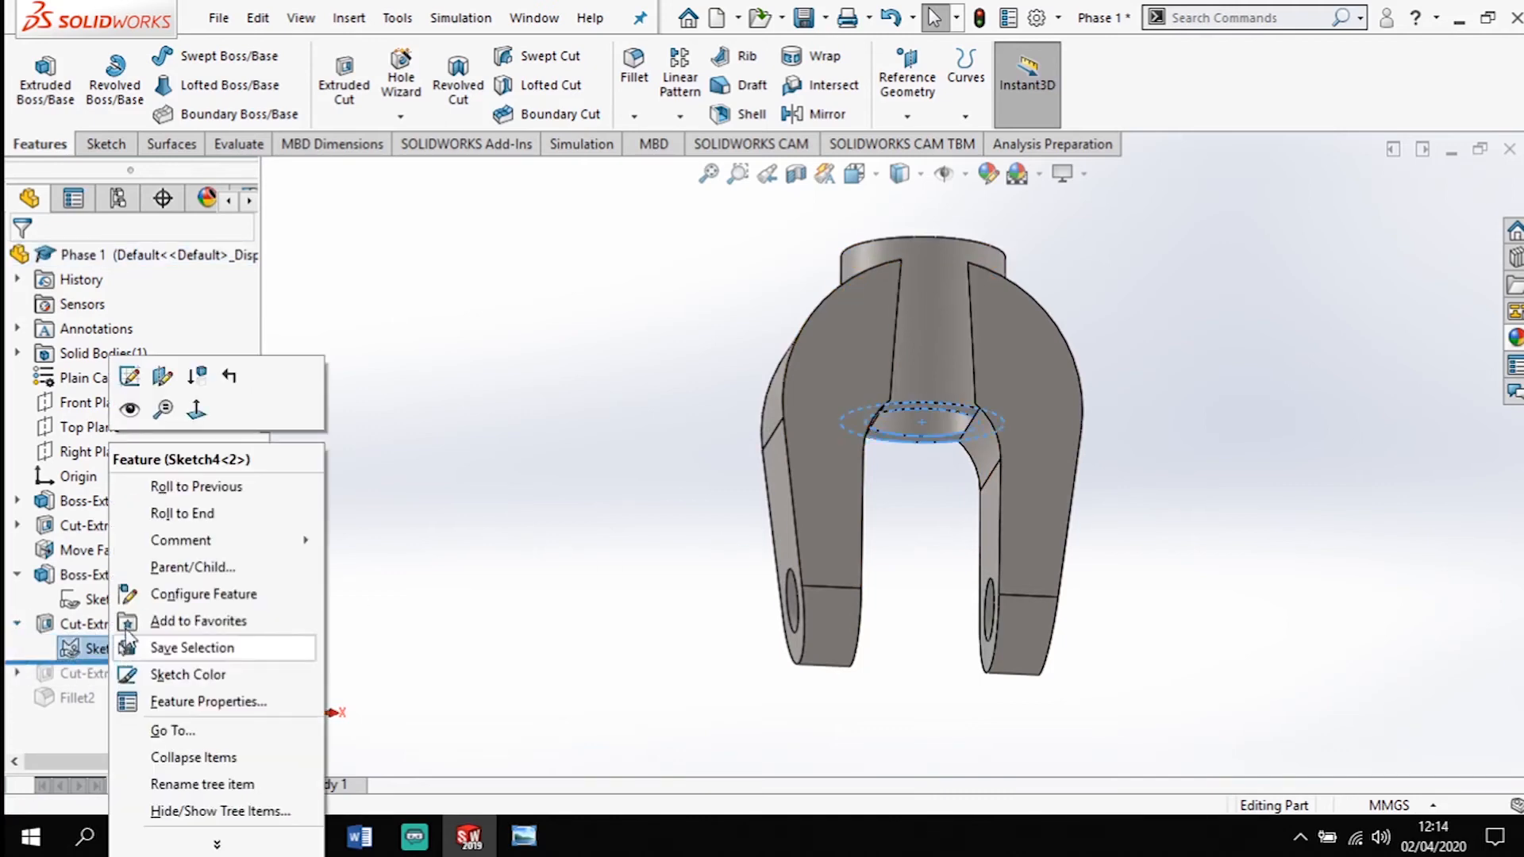
{"action": "left_click", "coordinate": [135, 379]}
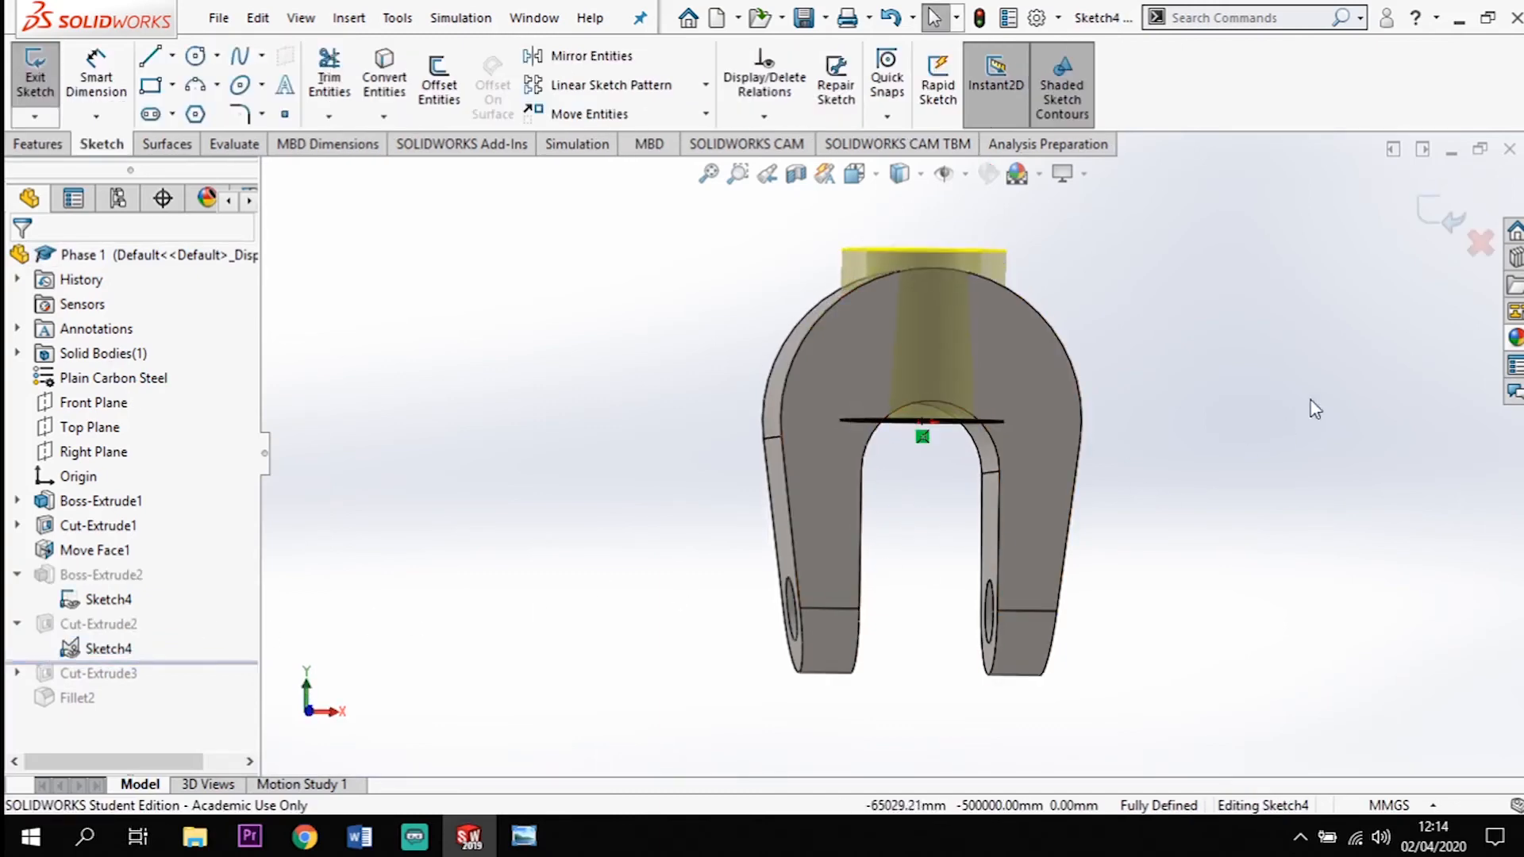
{"action": "left_click", "coordinate": [1437, 226]}
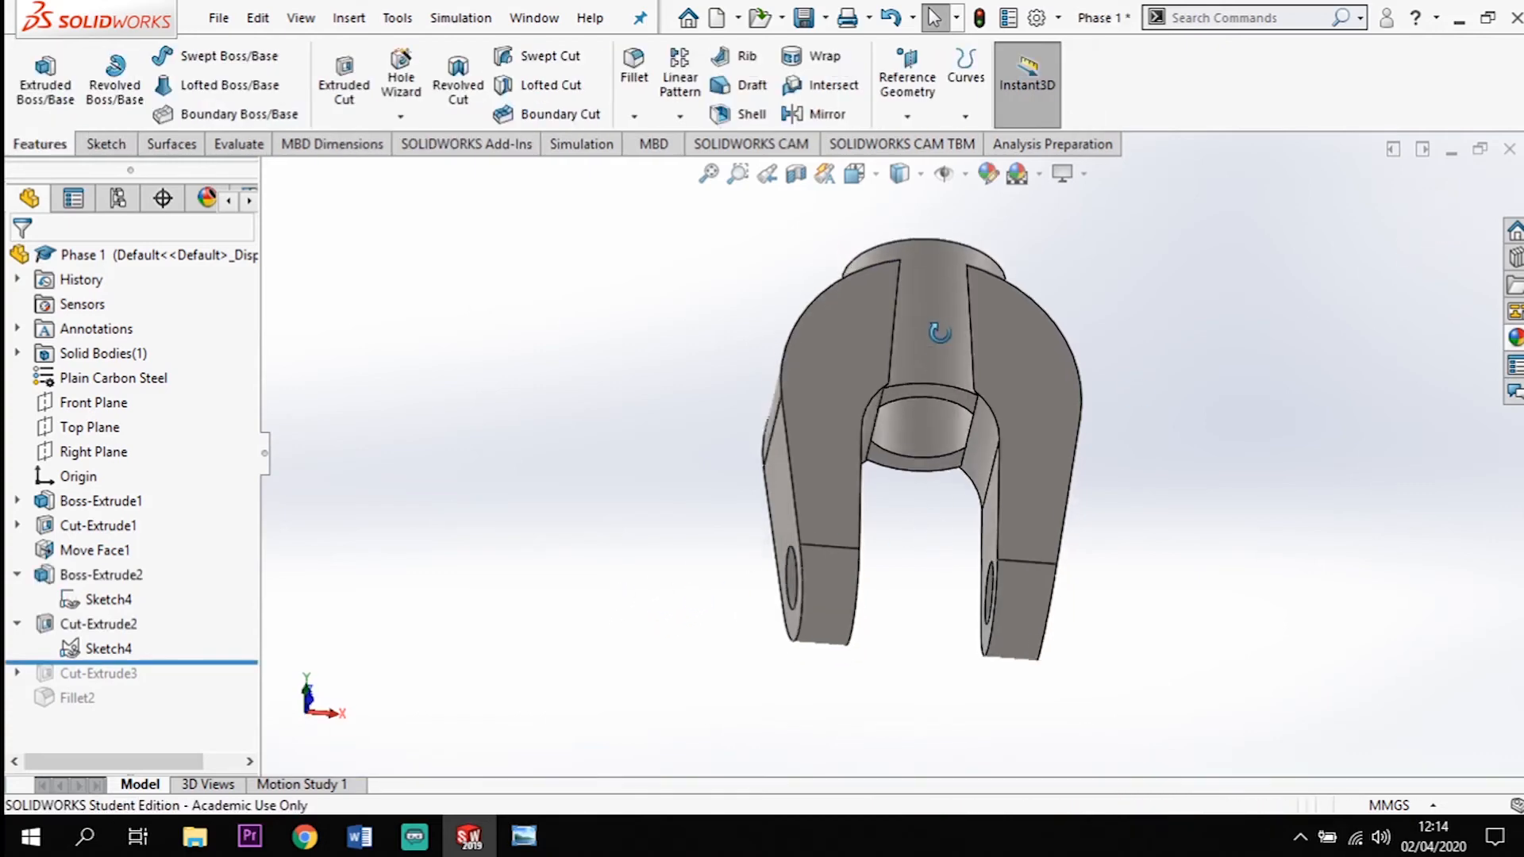
Edit Cut-Extrude2 to also cut in the second direction, Blind 27 mm, through the lower end of the collar
{"action": "middle_click_drag", "start_coordinate": [893, 445], "coordinate": [708, 408]}
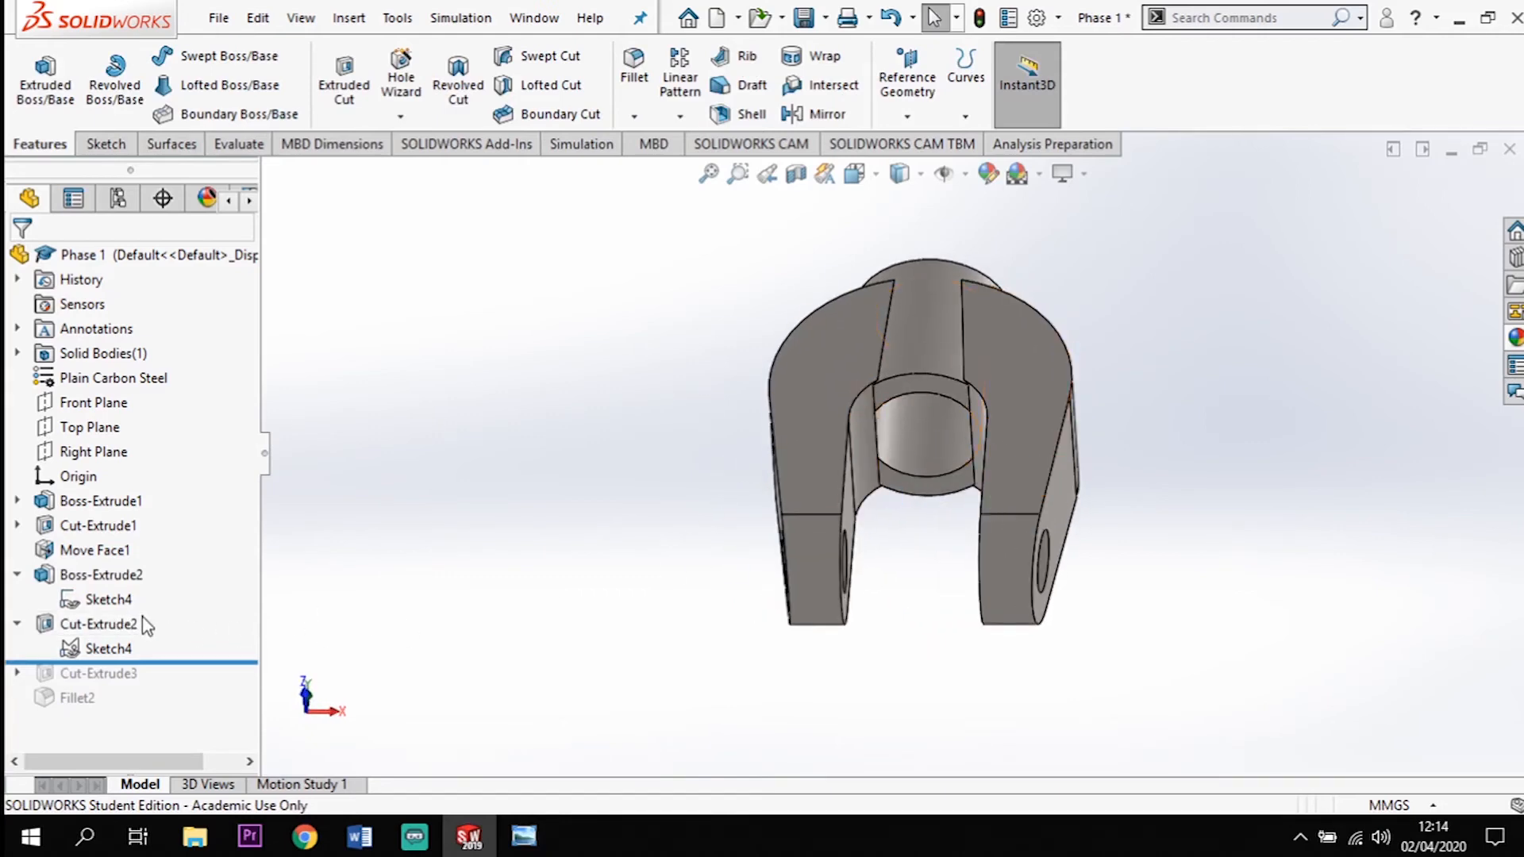
{"action": "right_click", "coordinate": [94, 624]}
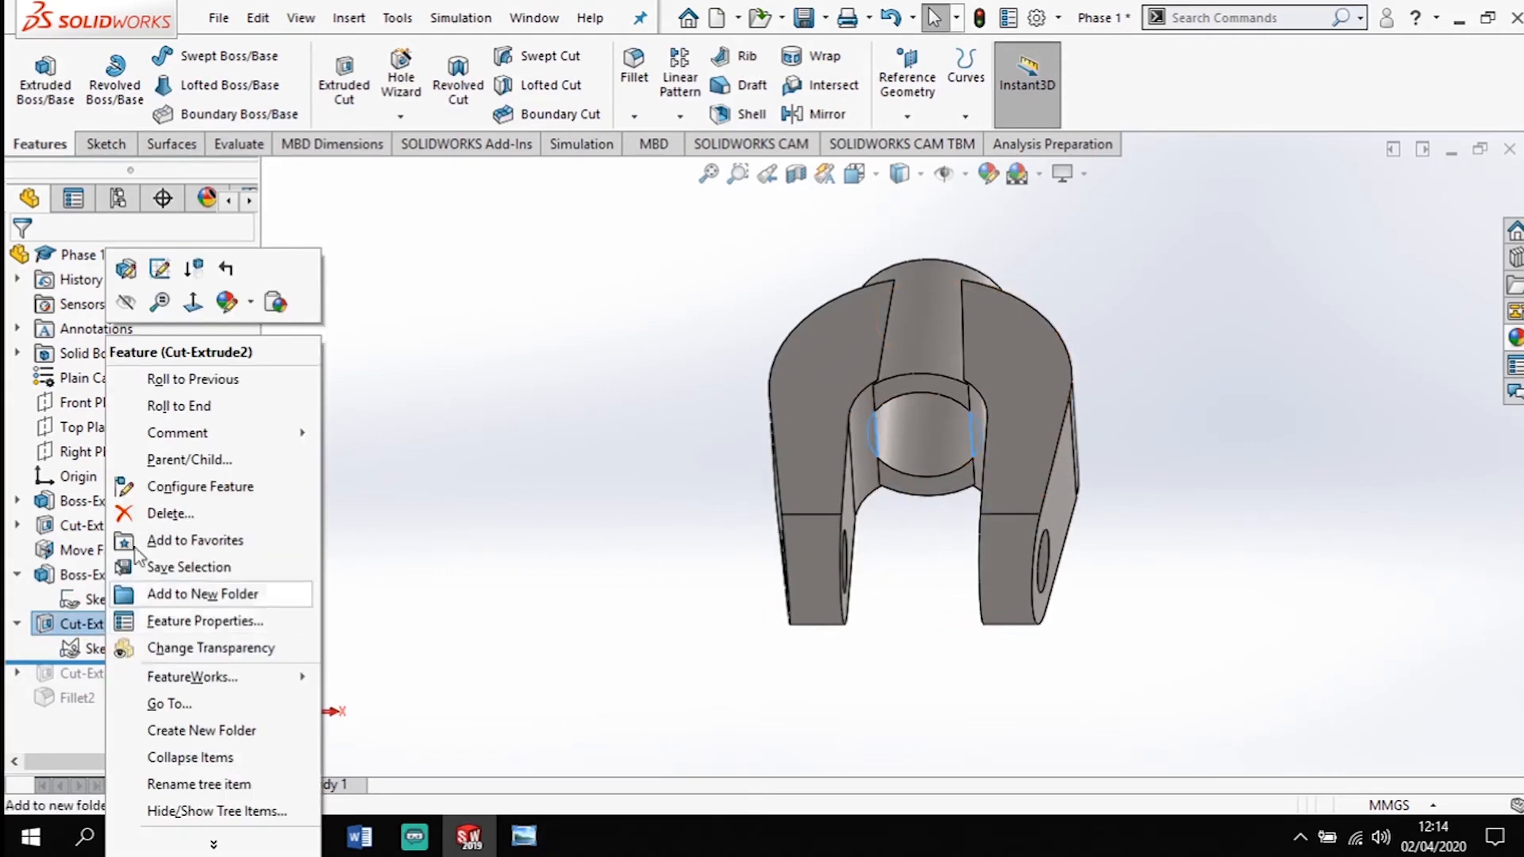
{"action": "left_click", "coordinate": [128, 274]}
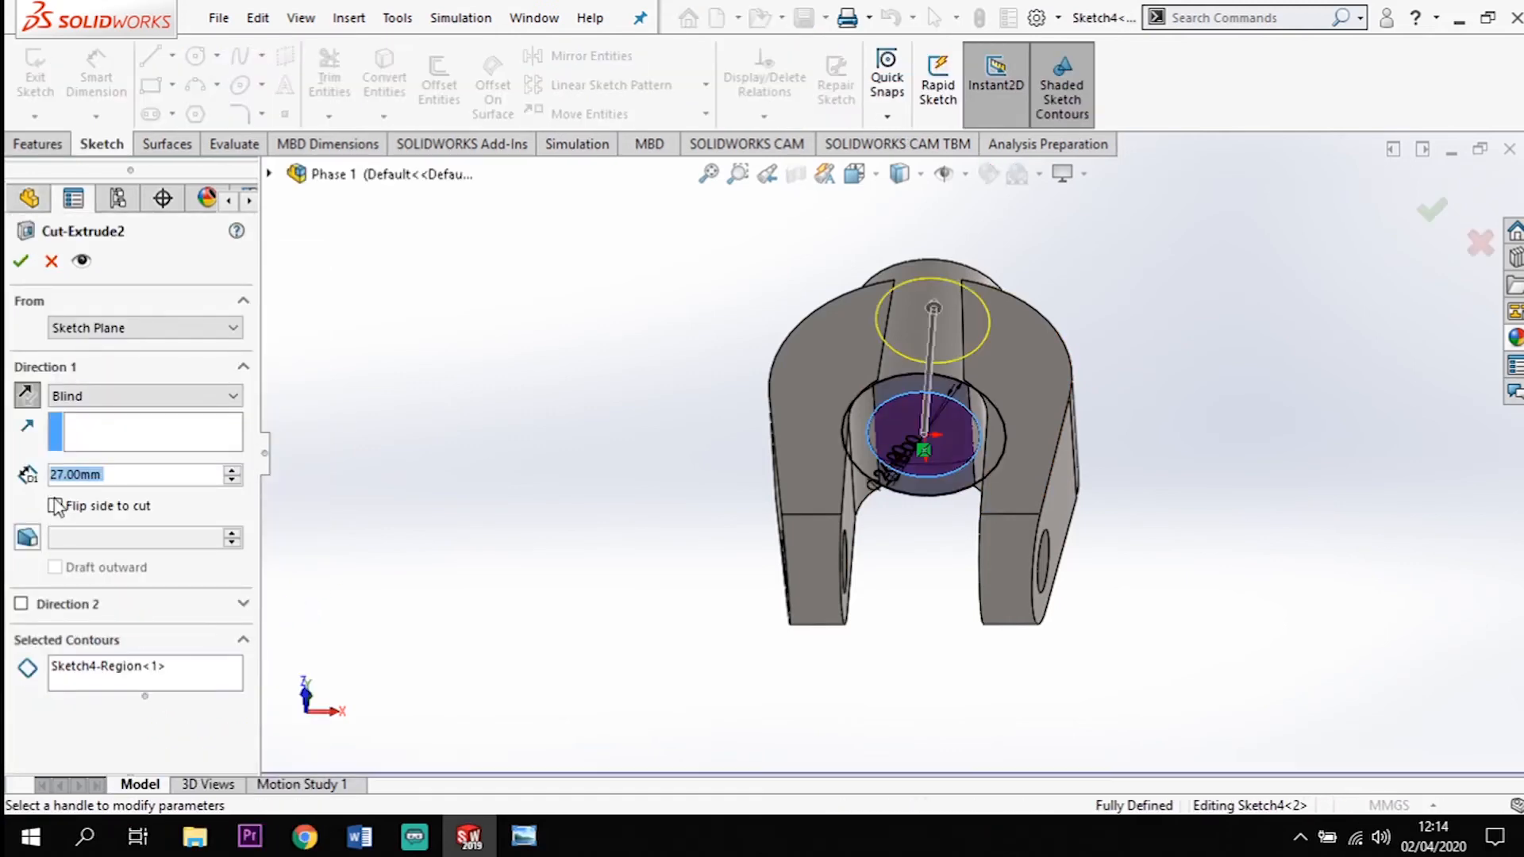
{"action": "left_click", "coordinate": [20, 605]}
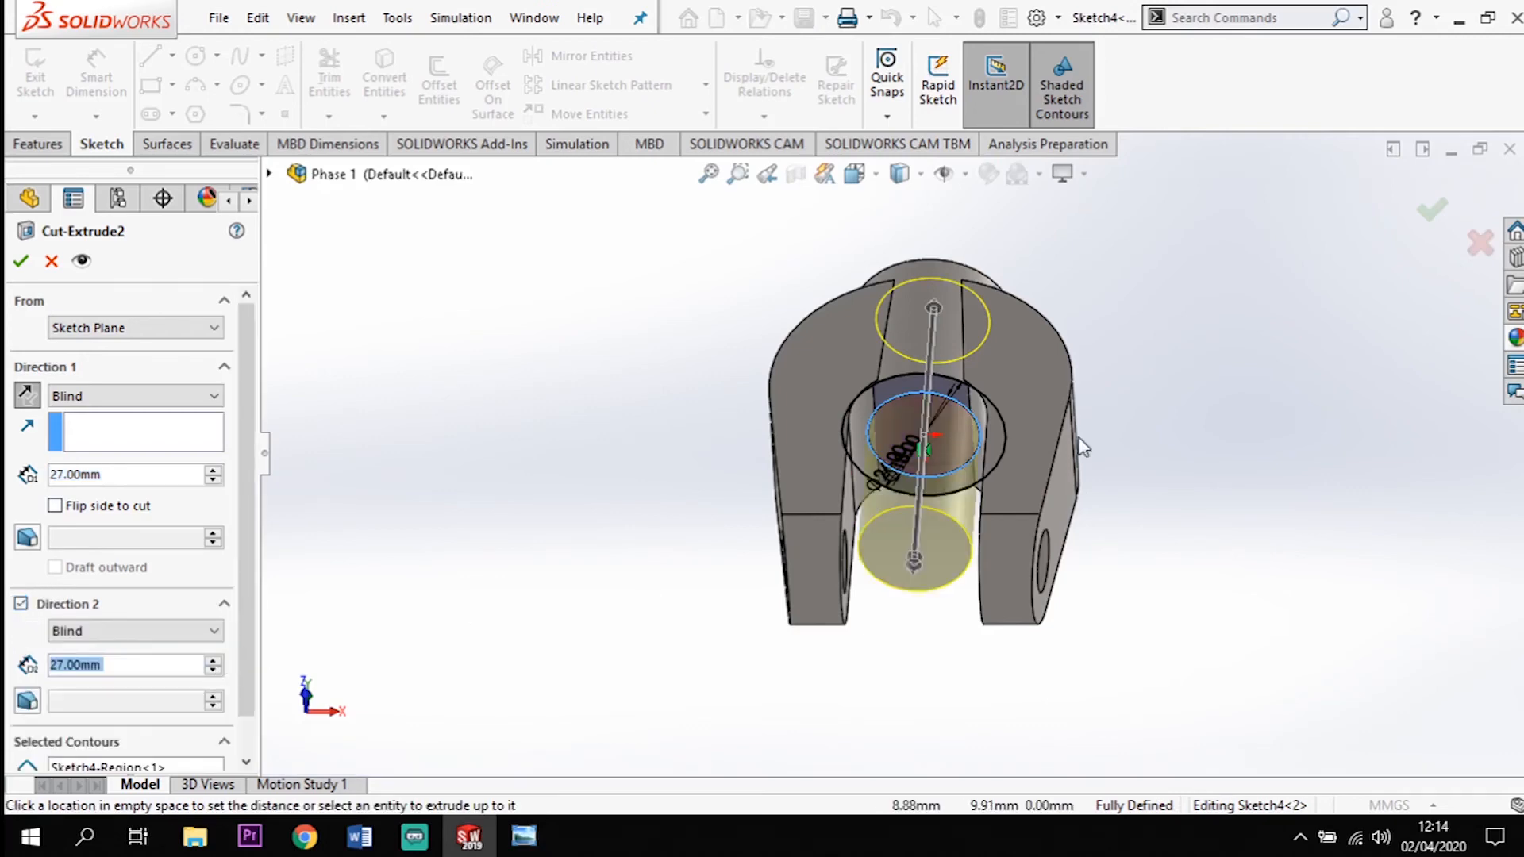
{"action": "left_click", "coordinate": [22, 262]}
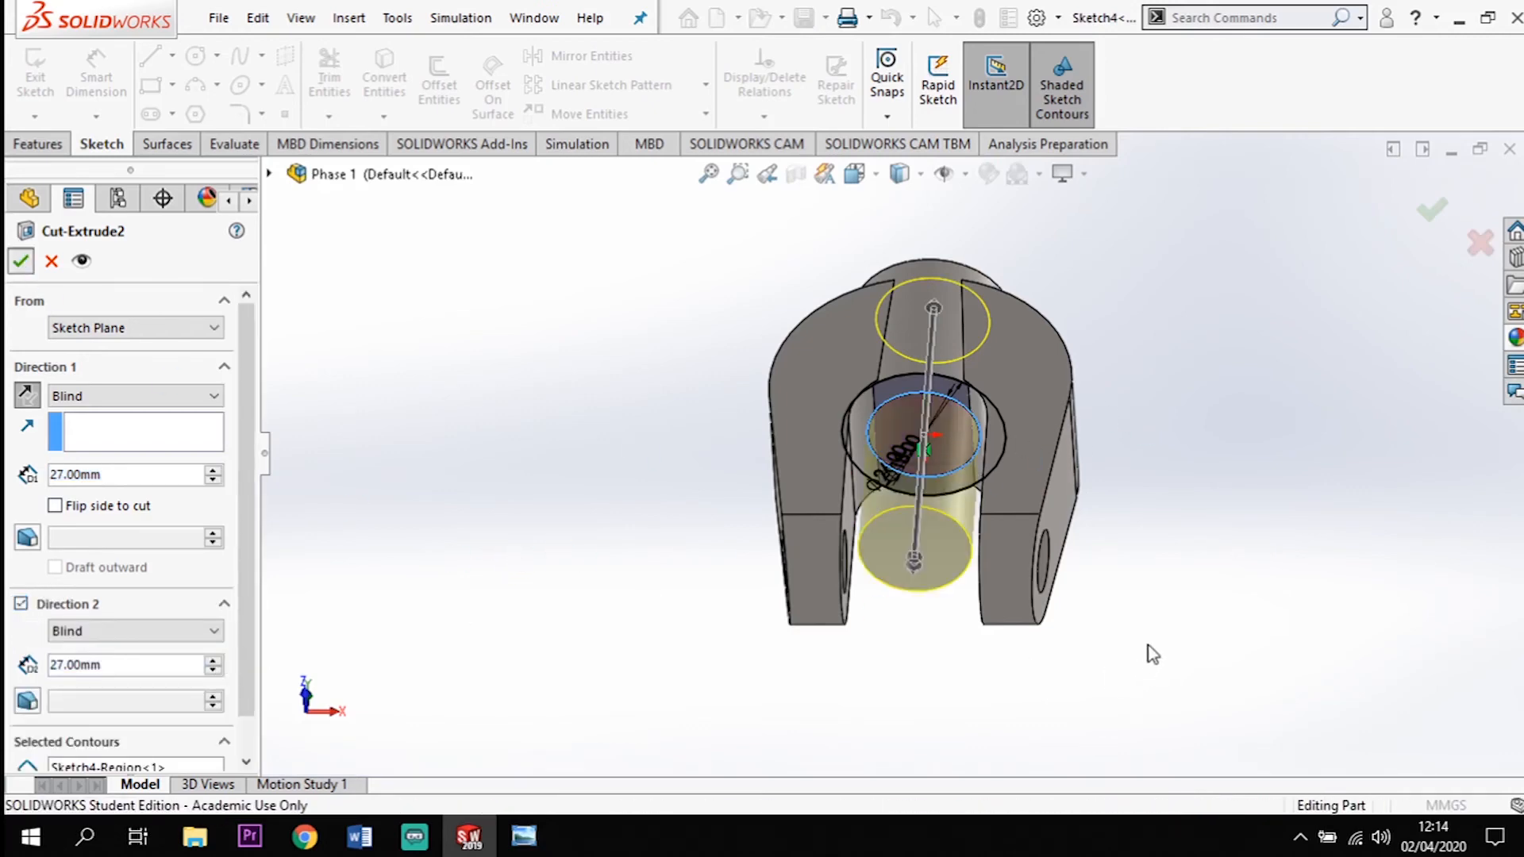
{"action": "middle_click_drag", "start_coordinate": [897, 523], "coordinate": [918, 615]}
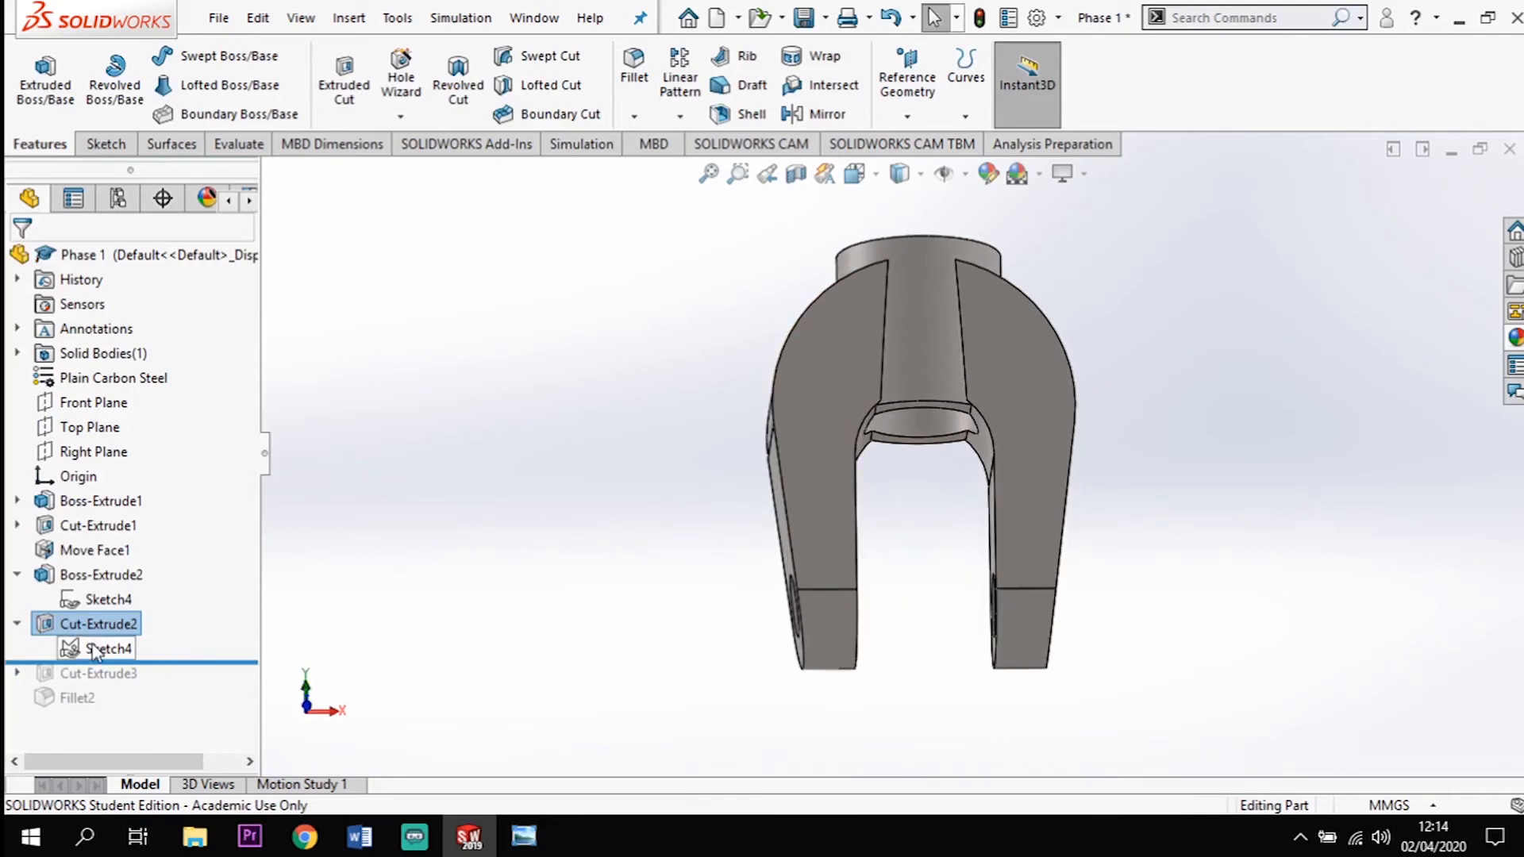
Roll the model history forward past Cut-Extrude3 and open its sketch for editing
{"action": "mouse_move", "coordinate": [86, 675]}
{"action": "left_mouse_down"}
{"action": "mouse_move", "coordinate": [186, 664]}
{"action": "mouse_move", "coordinate": [159, 686]}
{"action": "left_mouse_up"}
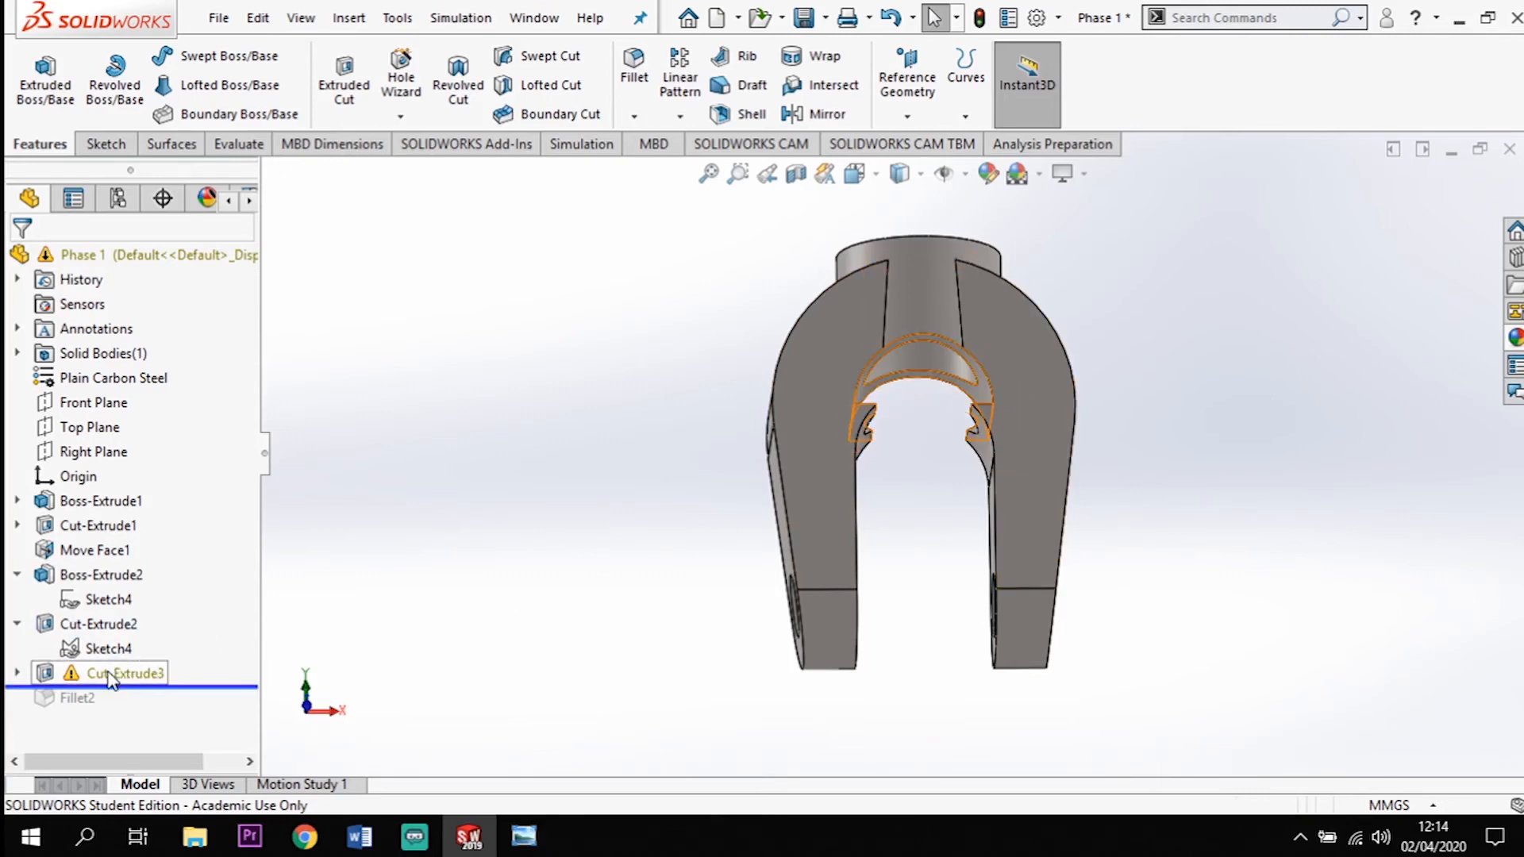
{"action": "left_click", "coordinate": [17, 673]}
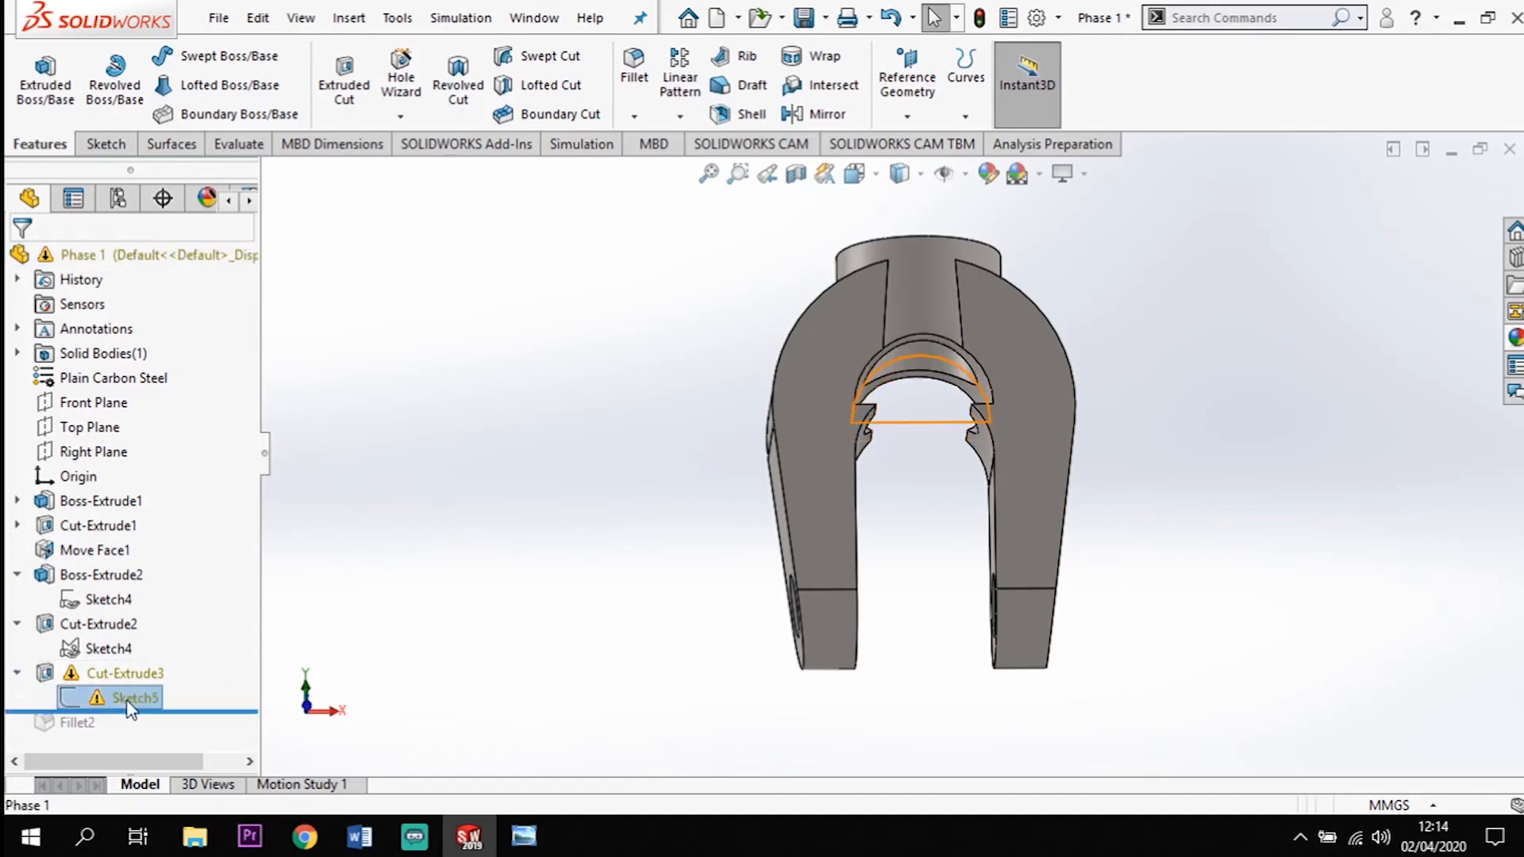
{"action": "right_click", "coordinate": [127, 699]}
{"action": "left_click", "coordinate": [143, 216]}
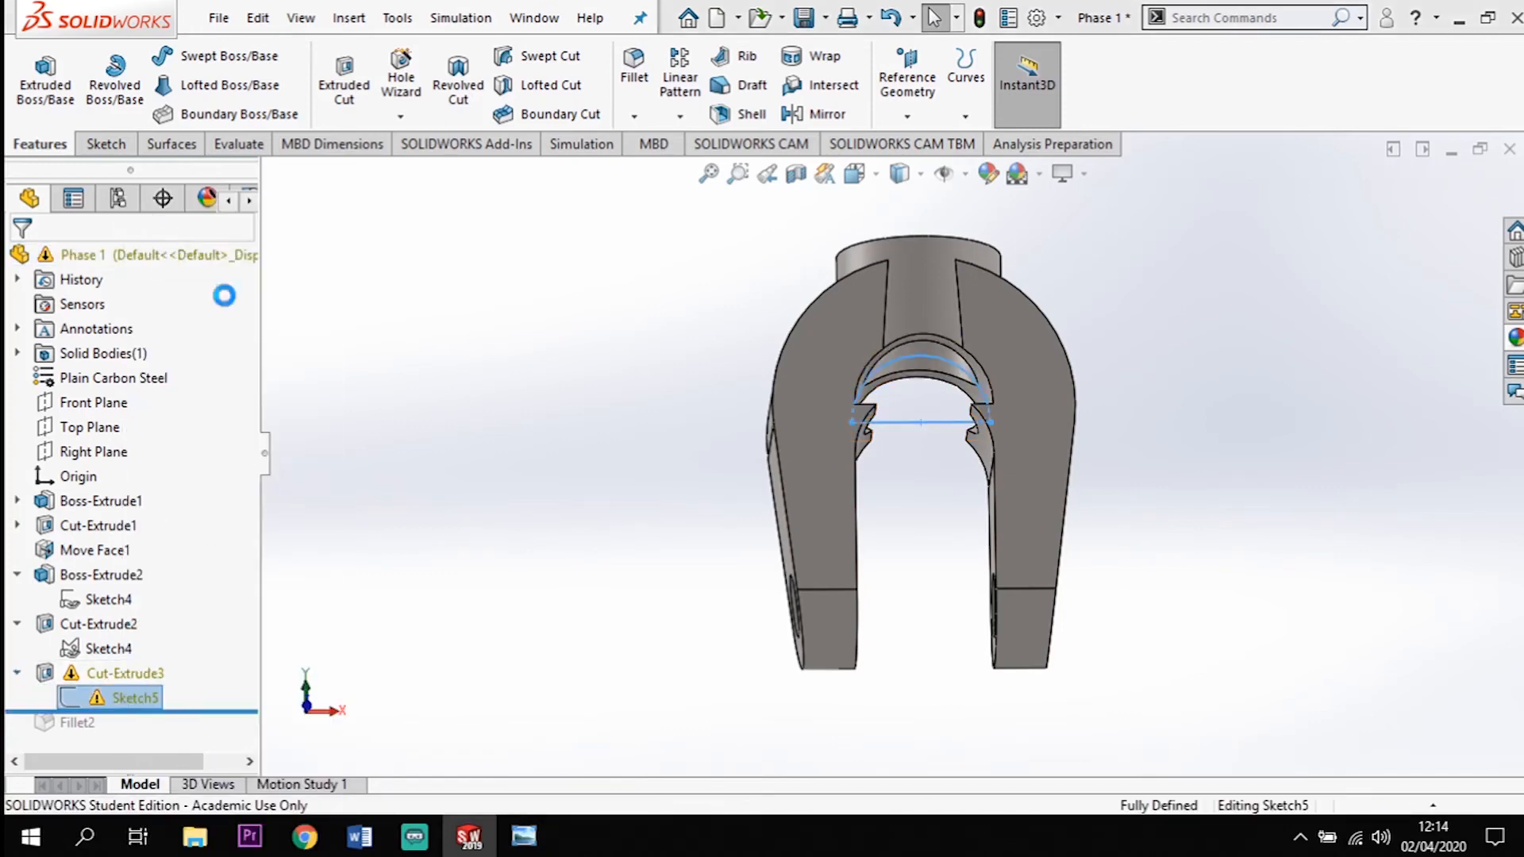
Delete the conflicting relation at the origin from the Cut-Extrude3 sketch and check the half-circle profile against the moved arch
{"action": "middle_click_drag", "start_coordinate": [1132, 572], "coordinate": [1103, 634]}
{"action": "scroll", "coordinate": [917, 420], "scroll_direction": "up", "scroll_amount": 1}
{"action": "scroll", "coordinate": [917, 413], "scroll_direction": "down", "scroll_amount": 5}
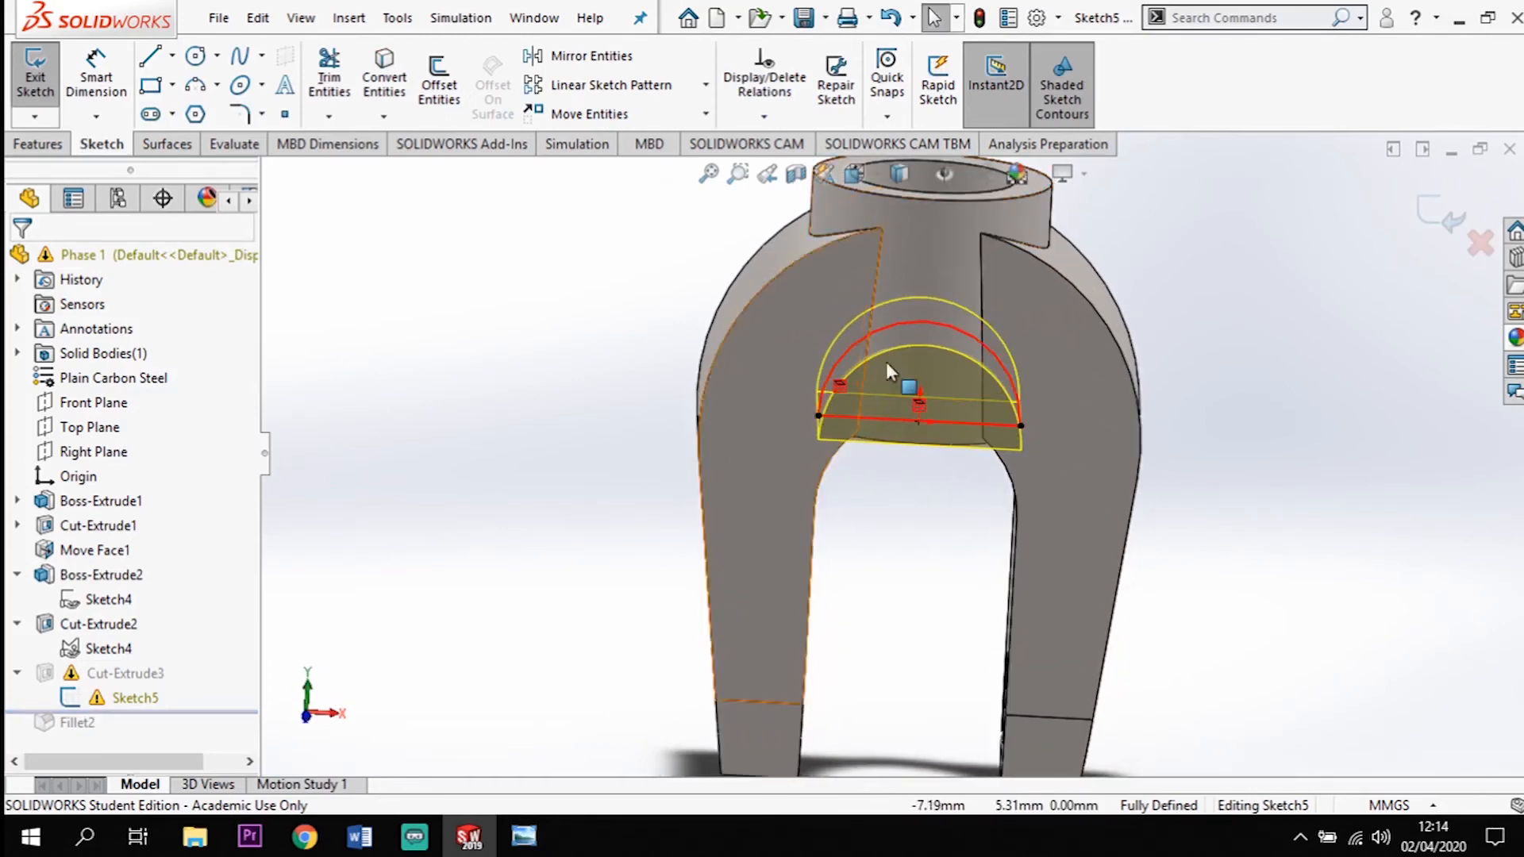
{"action": "left_click", "coordinate": [917, 406]}
{"action": "key", "text": "Delete"}
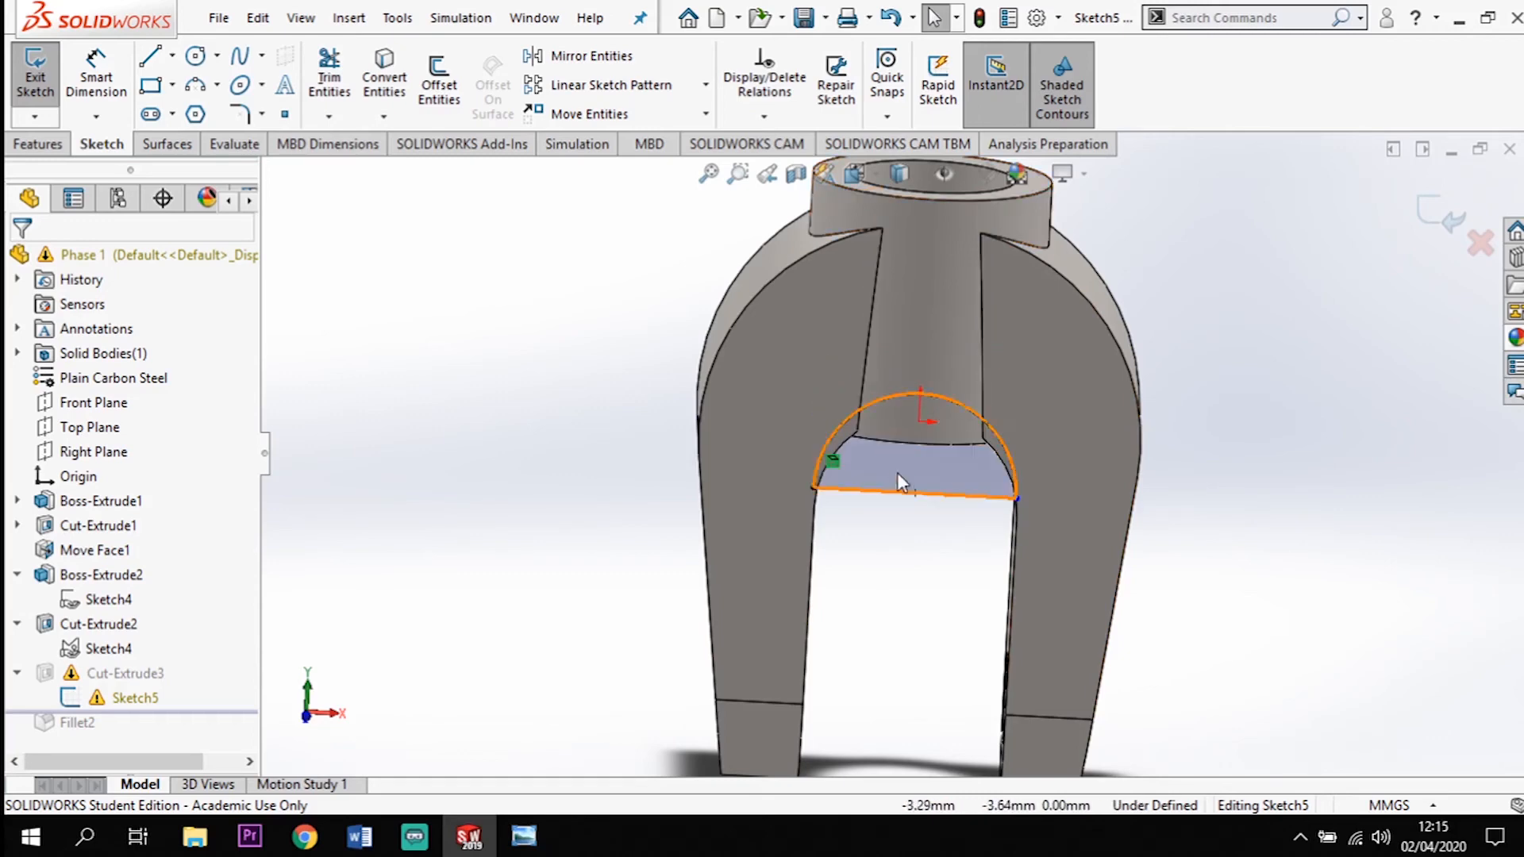
{"action": "mouse_move", "coordinate": [1328, 601]}
{"action": "middle_mouse_down"}
{"action": "mouse_move", "coordinate": [1320, 537]}
{"action": "mouse_move", "coordinate": [1286, 539]}
{"action": "middle_mouse_up"}
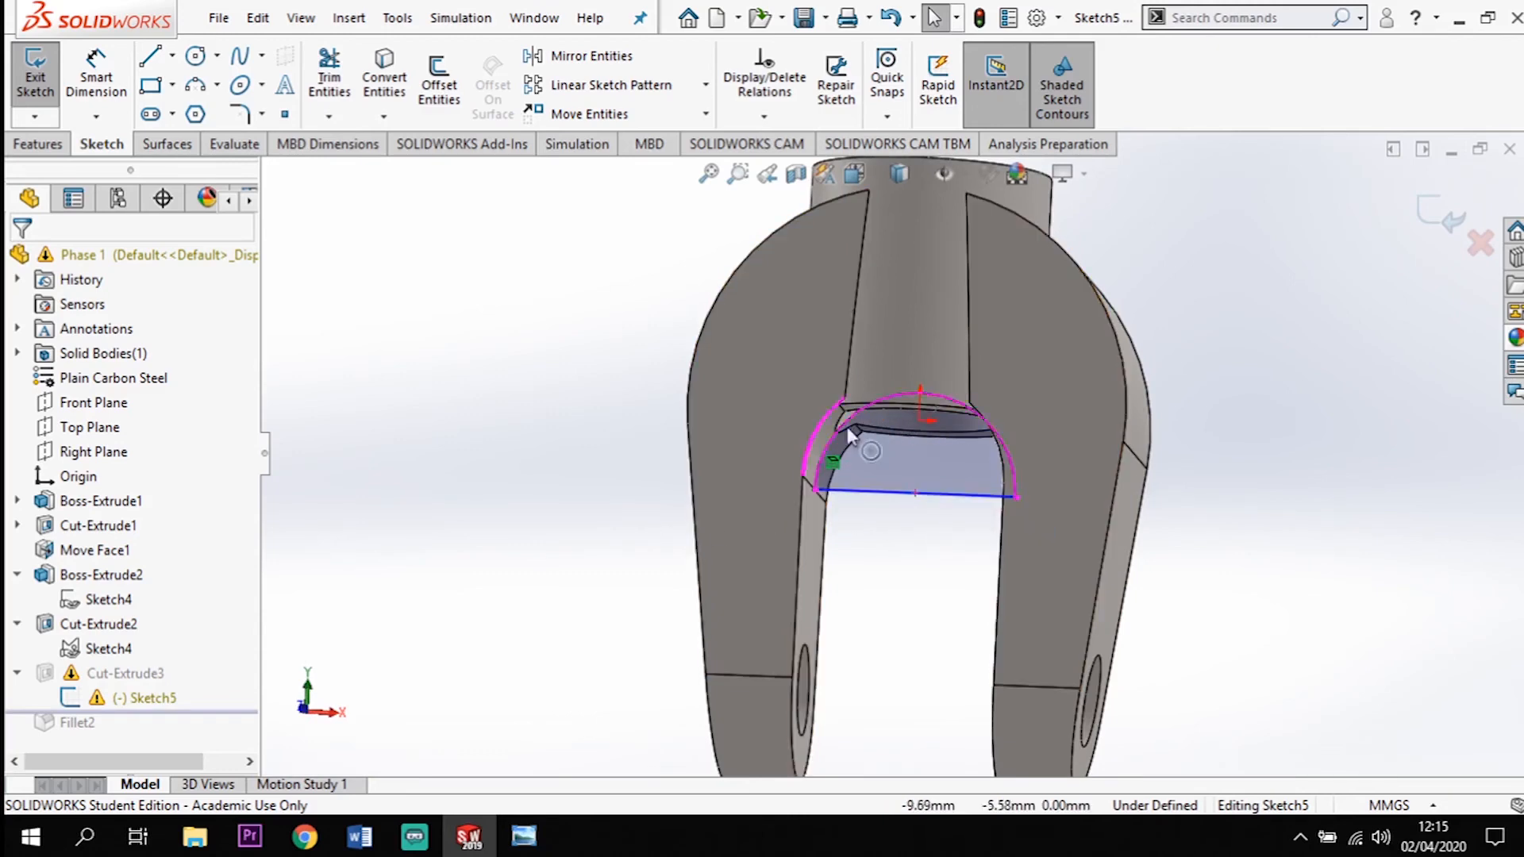
{"action": "mouse_move", "coordinate": [959, 454]}
{"action": "middle_mouse_down"}
{"action": "mouse_move", "coordinate": [1174, 566]}
{"action": "mouse_move", "coordinate": [1069, 569]}
{"action": "middle_mouse_up"}
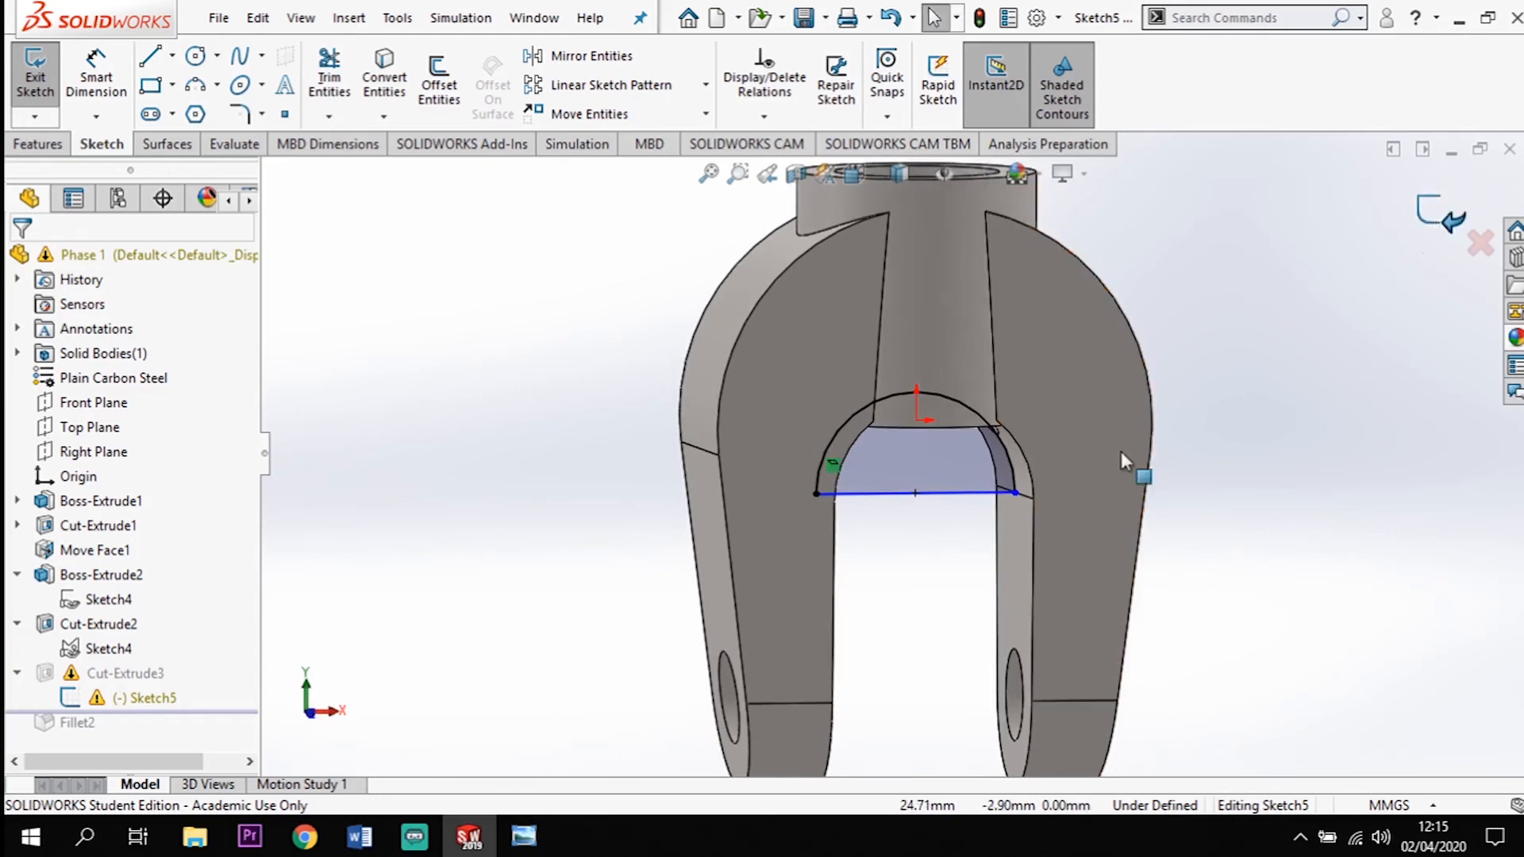
{"action": "left_click", "coordinate": [954, 495]}
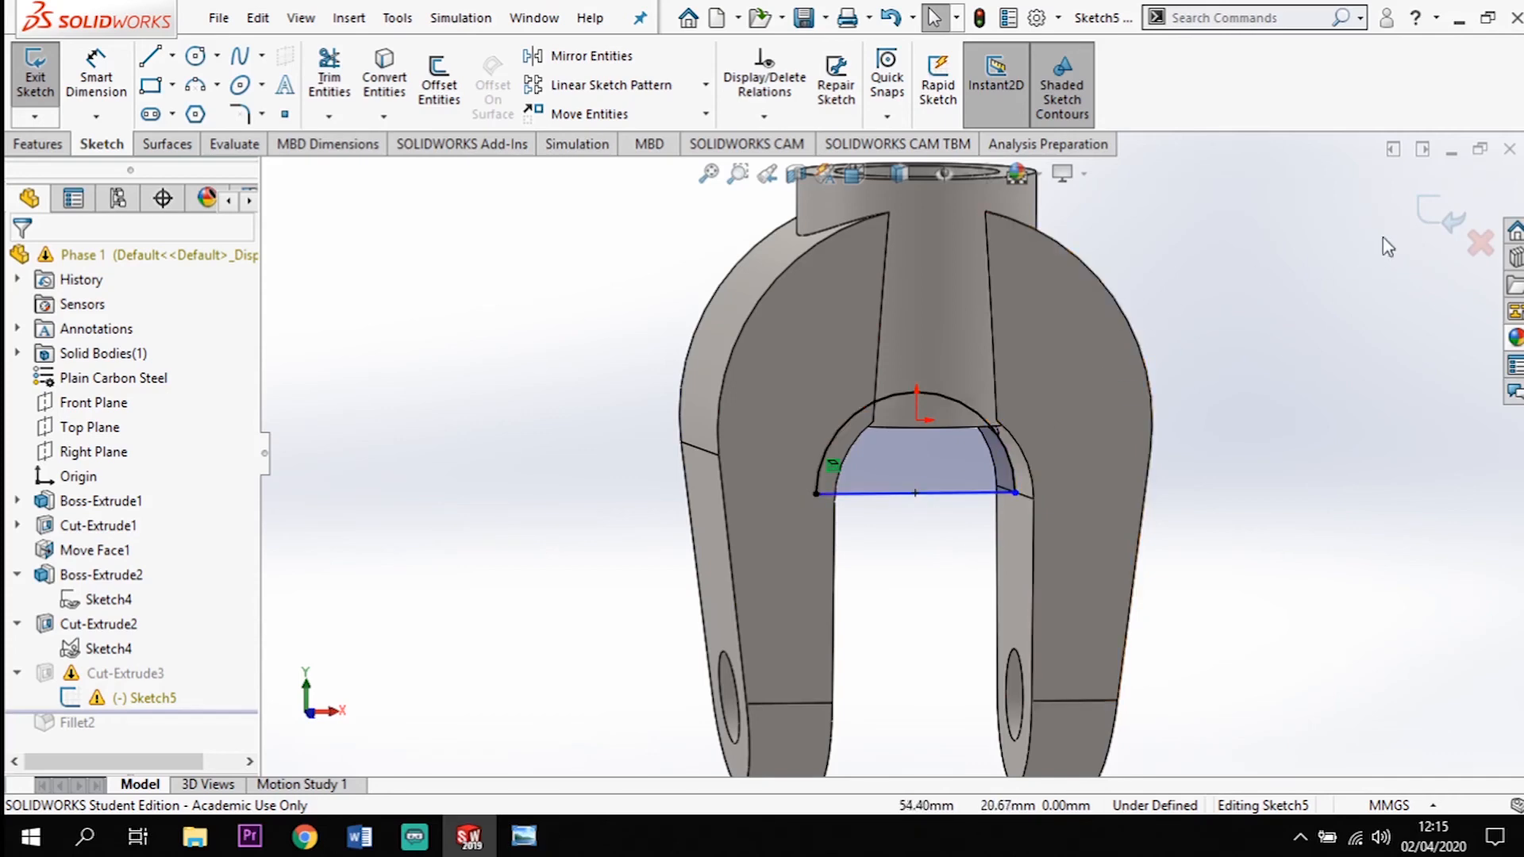
Close the edited Cut-Extrude3 sketch and roll the model history forward past Fillet2 to check the rebuilt fork
{"action": "left_click", "coordinate": [1452, 224]}
{"action": "middle_click_drag", "start_coordinate": [921, 401], "coordinate": [755, 527]}
{"action": "mouse_move", "coordinate": [166, 714]}
{"action": "left_mouse_down"}
{"action": "mouse_move", "coordinate": [151, 744]}
{"action": "mouse_move", "coordinate": [171, 713]}
{"action": "mouse_move", "coordinate": [165, 739]}
{"action": "left_mouse_up"}
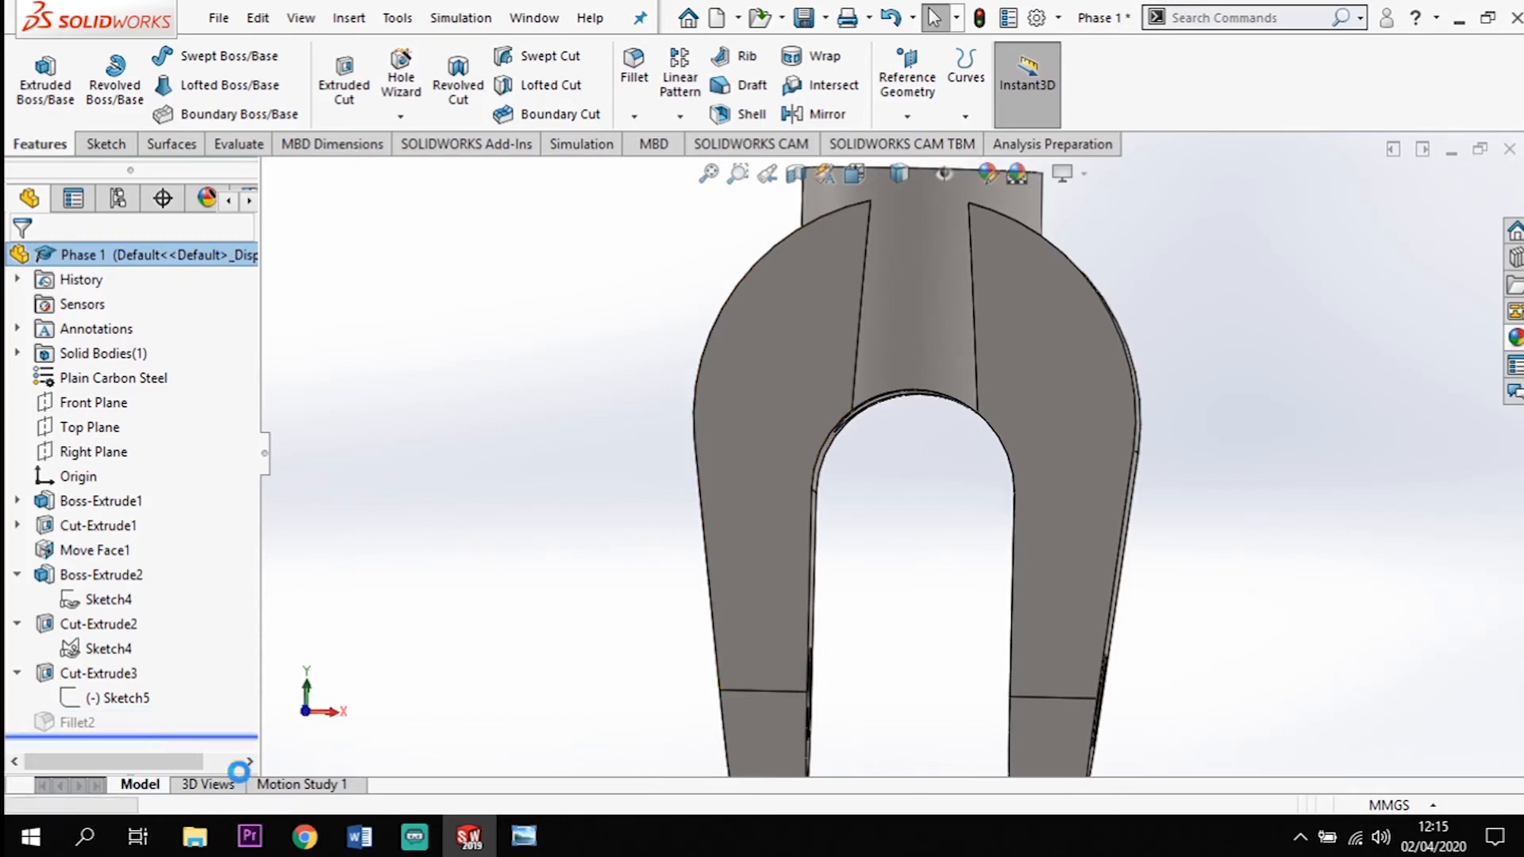
{"action": "middle_click_drag", "start_coordinate": [617, 538], "coordinate": [841, 587]}
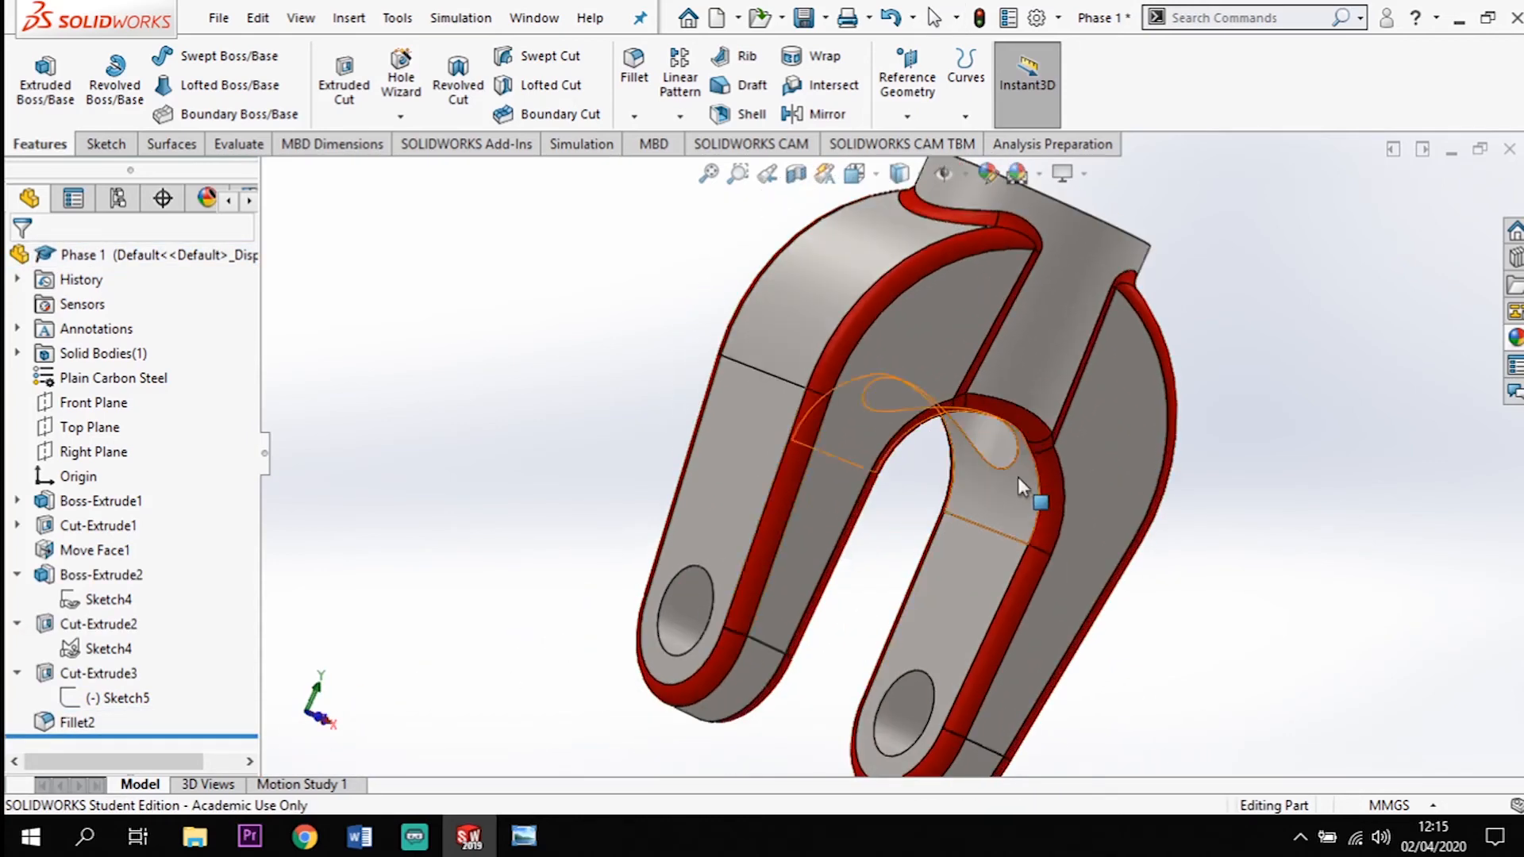
{"action": "middle_click_drag", "start_coordinate": [1164, 507], "coordinate": [1175, 389]}
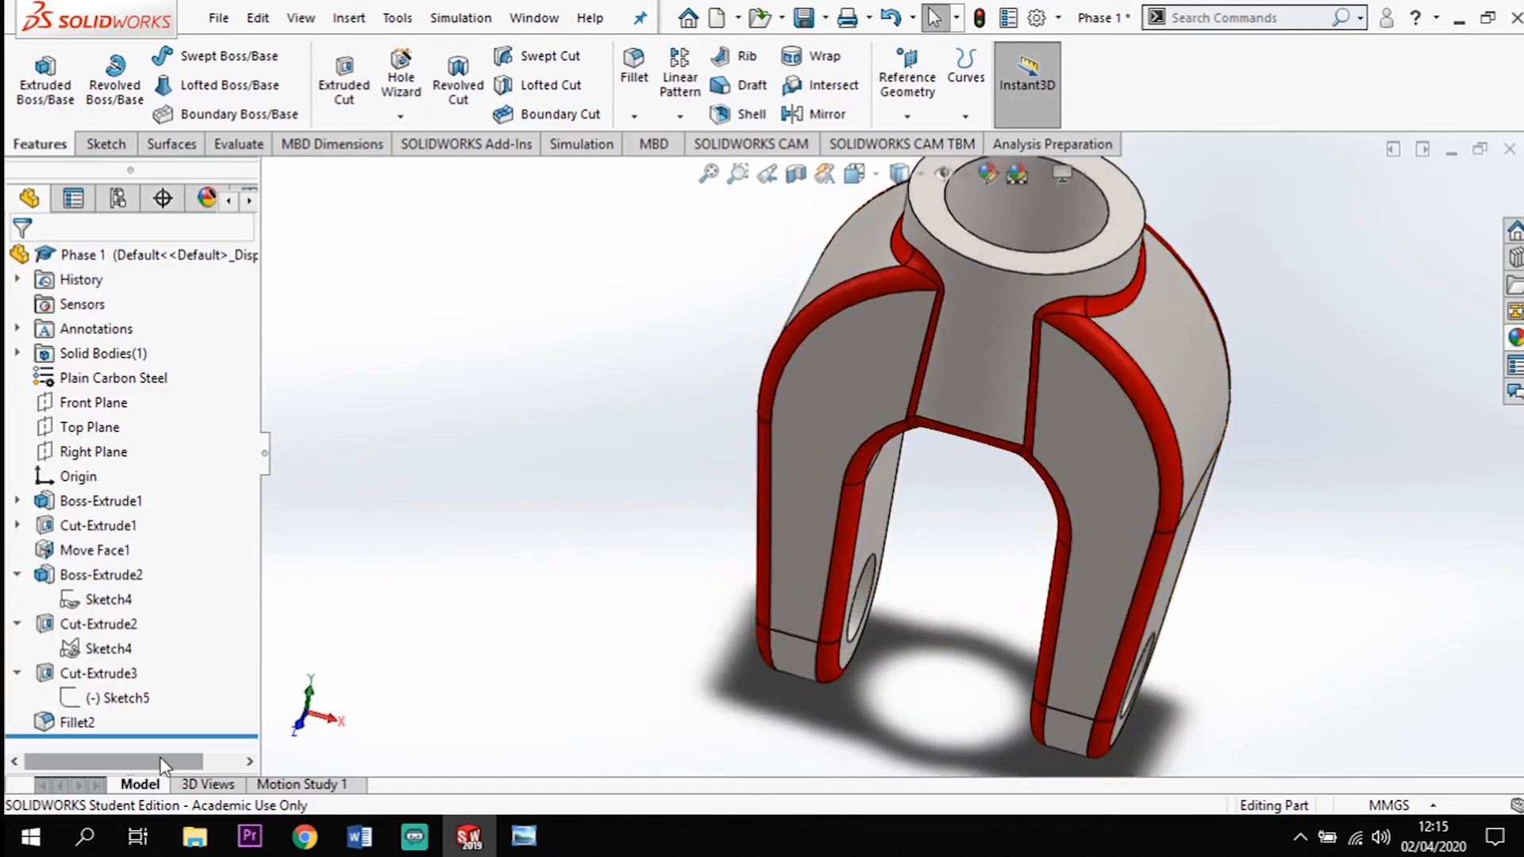
Roll the history back to just after Move Face1 and shell the body 5 mm thick, removing the curved outer arch face
{"action": "mouse_move", "coordinate": [170, 735]}
{"action": "left_mouse_down"}
{"action": "mouse_move", "coordinate": [166, 606]}
{"action": "mouse_move", "coordinate": [194, 563]}
{"action": "left_mouse_up"}
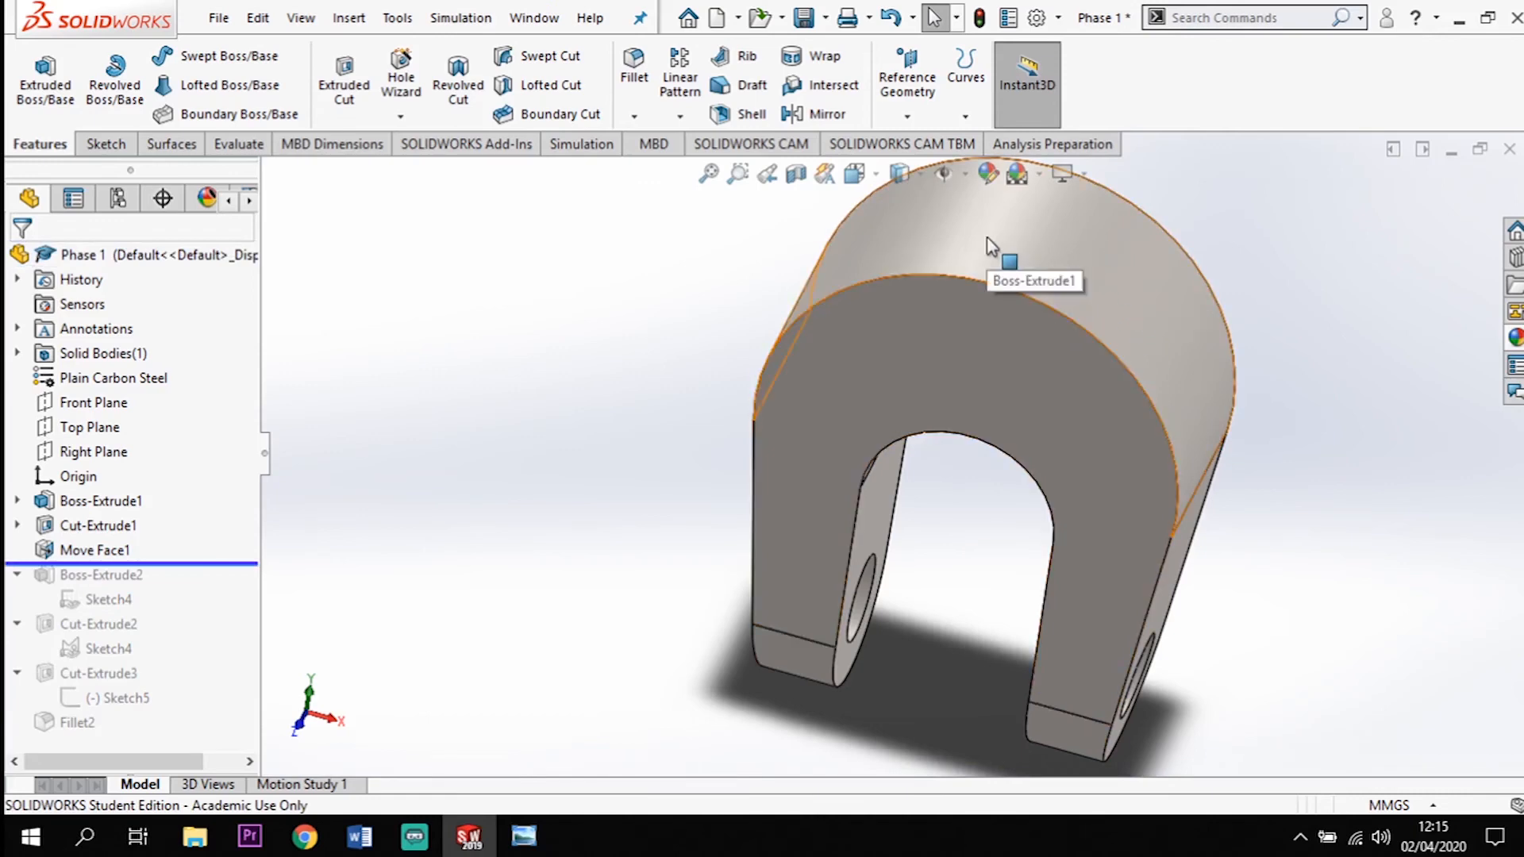
{"action": "left_click", "coordinate": [750, 128]}
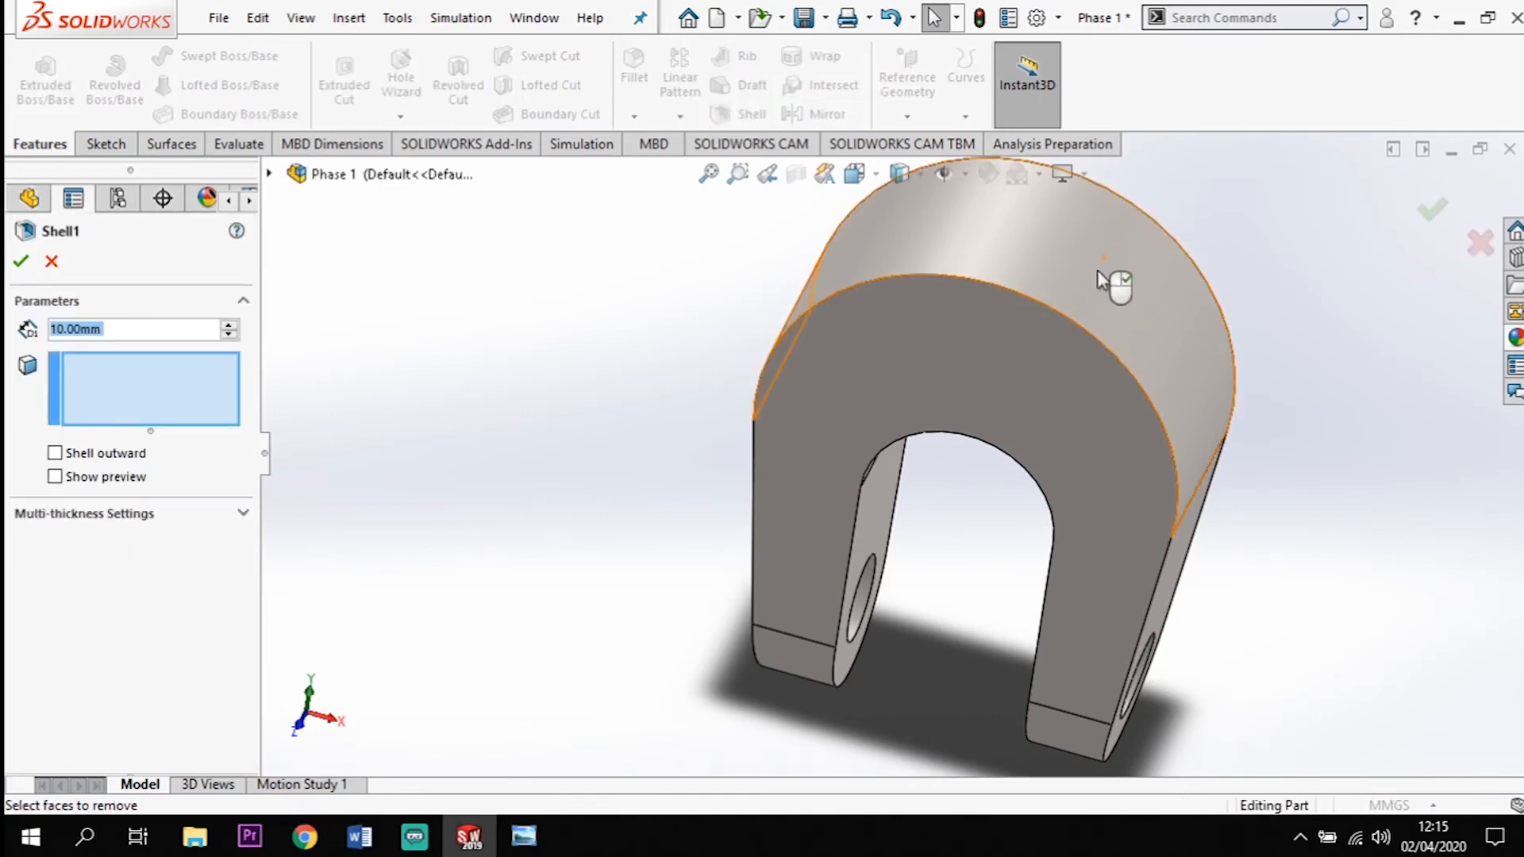
{"action": "left_click", "coordinate": [1132, 309]}
{"action": "middle_click_drag", "start_coordinate": [1293, 535], "coordinate": [1286, 512]}
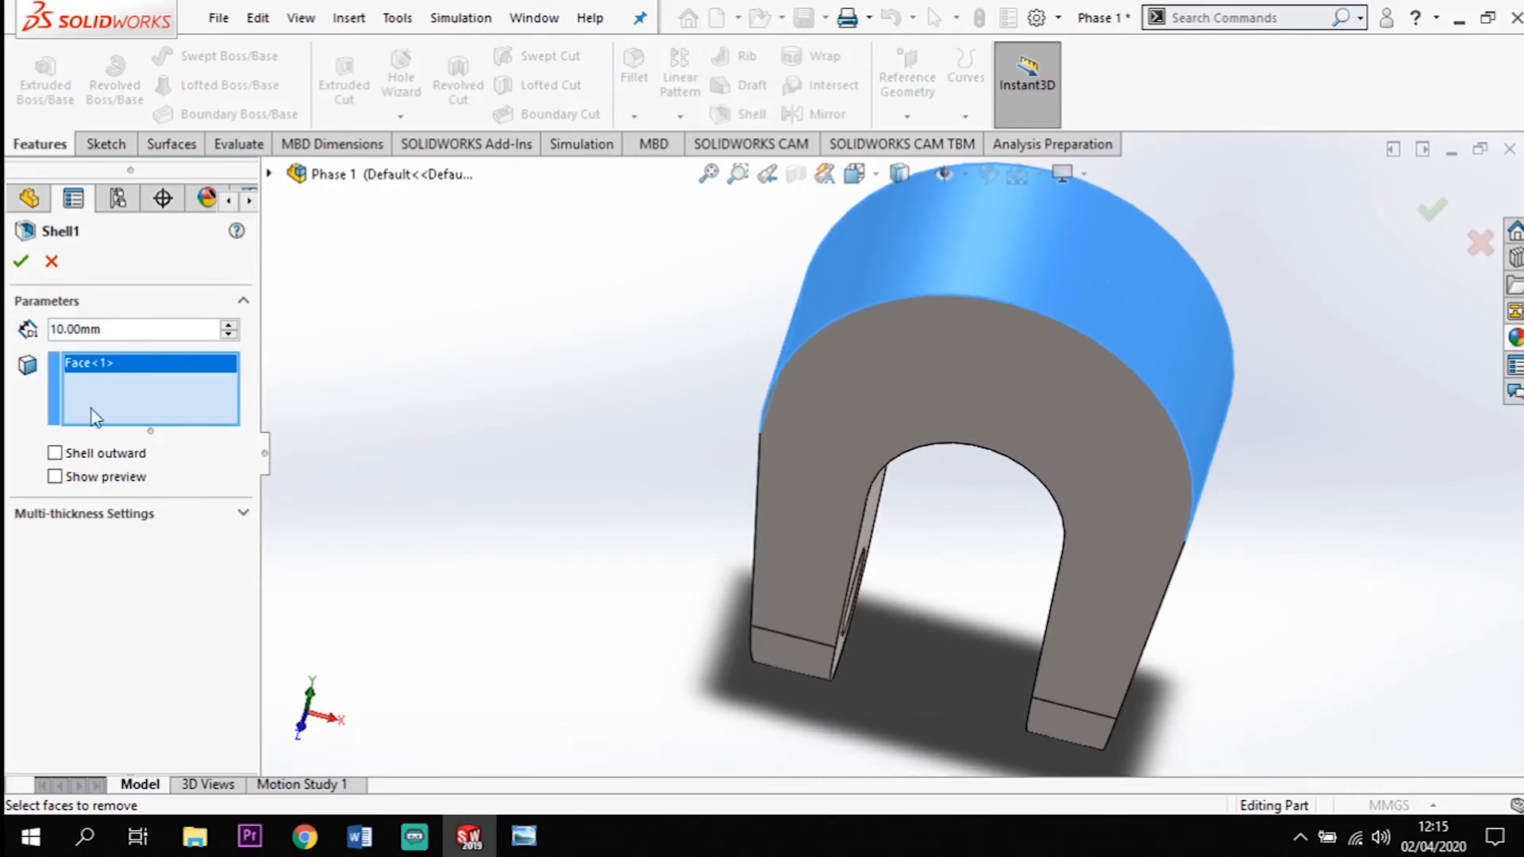
{"action": "left_click_drag", "start_coordinate": [124, 332], "coordinate": [26, 338]}
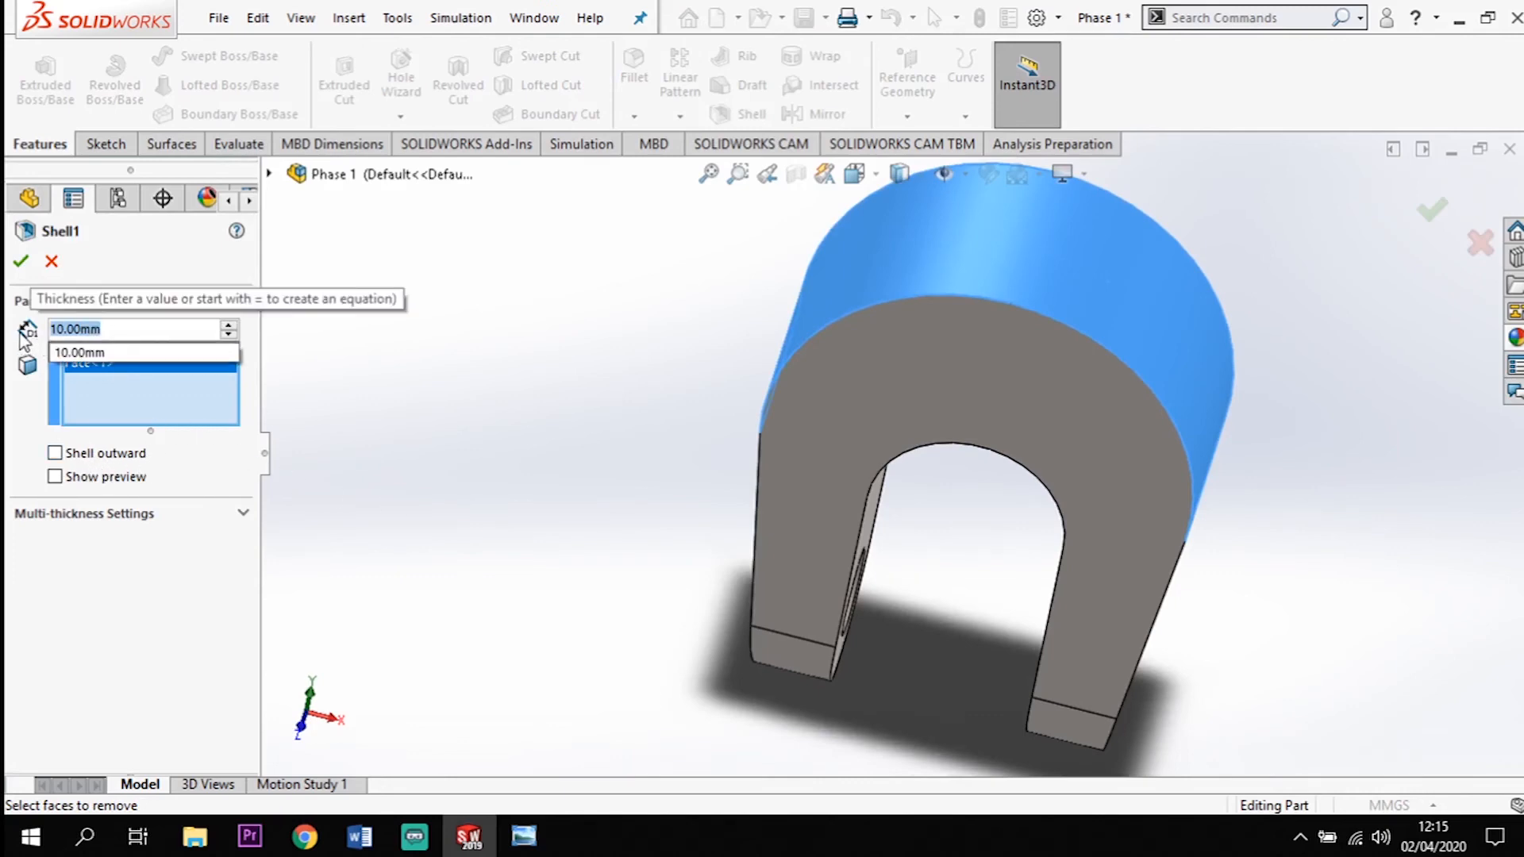
{"action": "type", "text": "5"}
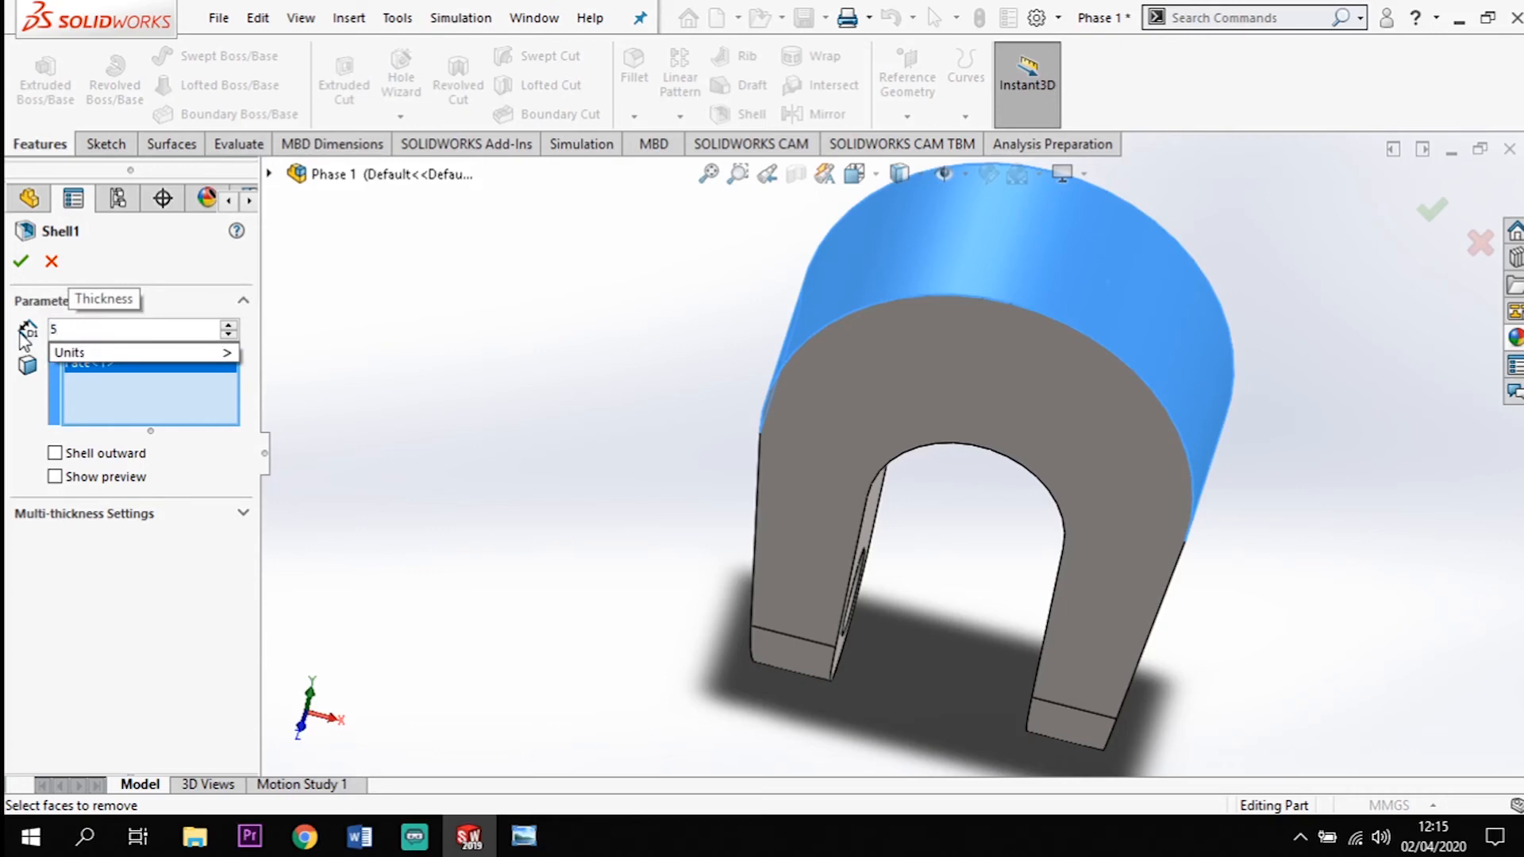
{"action": "key", "text": "Return"}
{"action": "middle_click_drag", "start_coordinate": [1374, 585], "coordinate": [1371, 553]}
{"action": "left_click", "coordinate": [21, 261]}
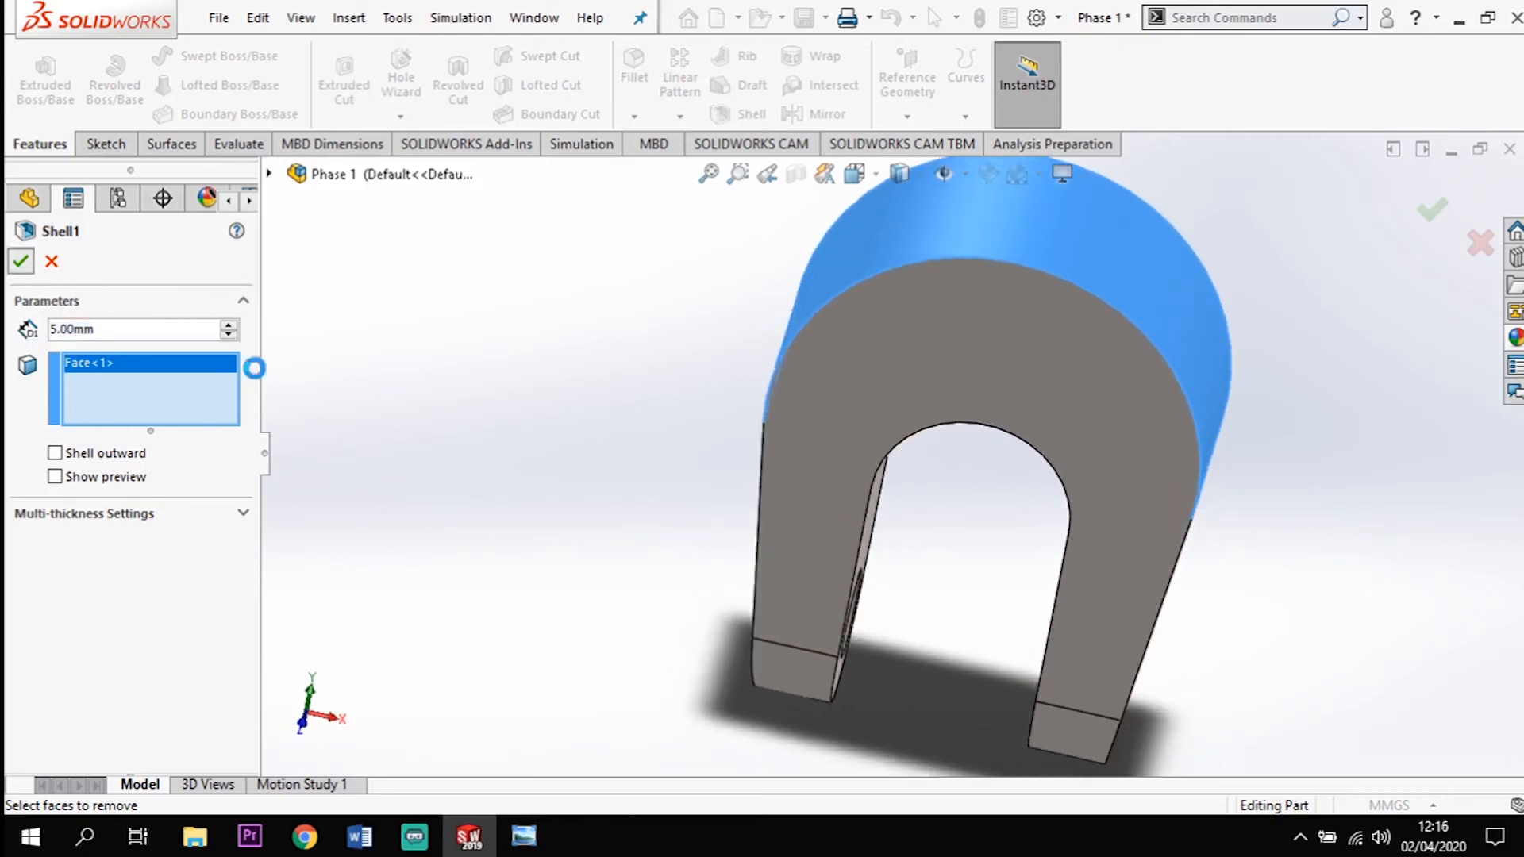
{"action": "middle_click_drag", "start_coordinate": [1153, 590], "coordinate": [889, 516]}
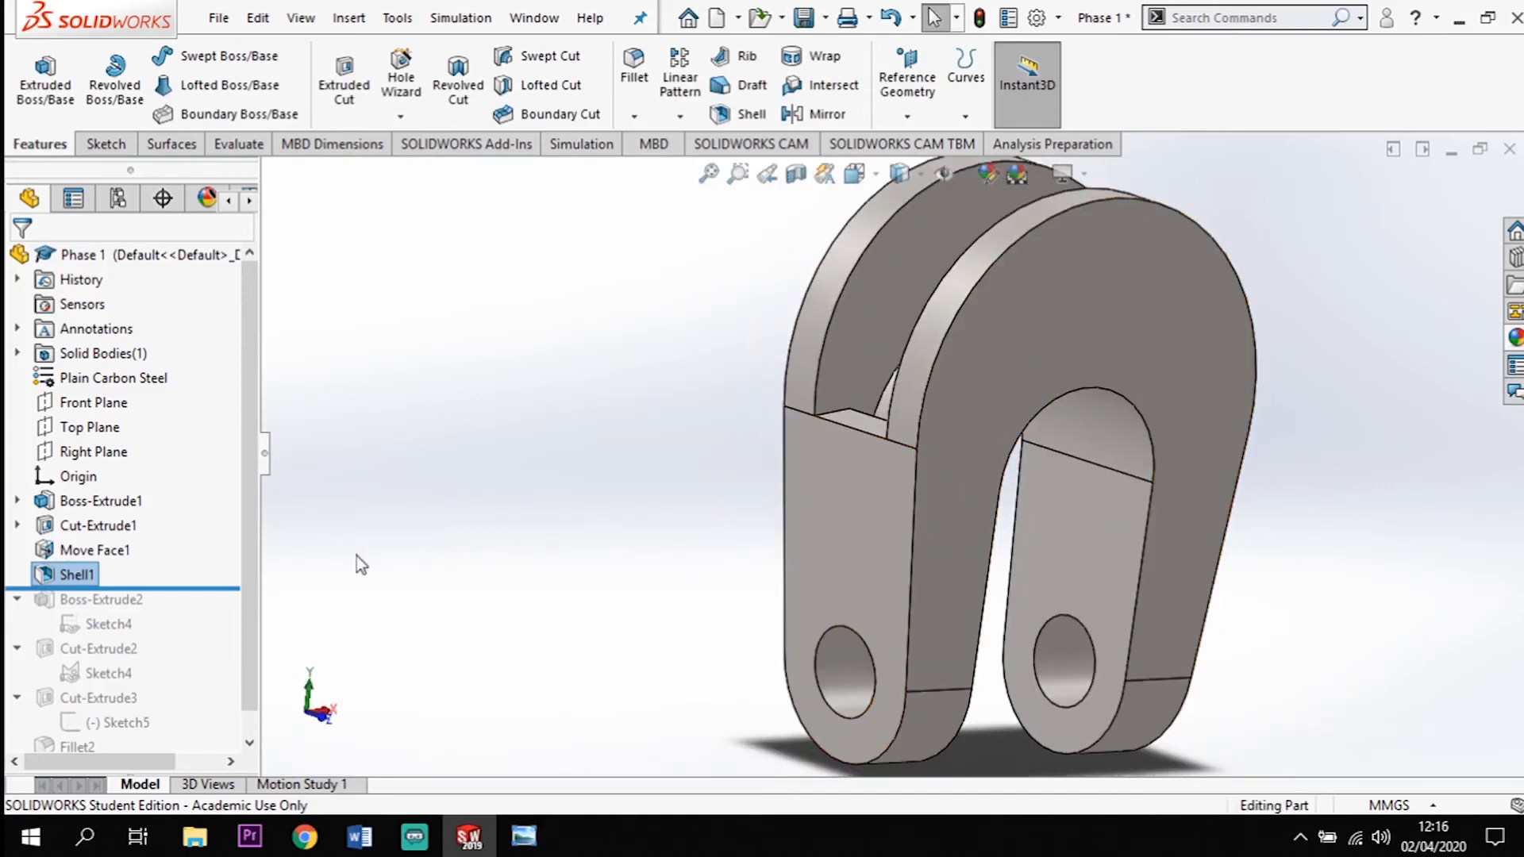
Edit Shell1 to also remove the outer side faces of both fork legs
{"action": "right_click", "coordinate": [93, 585]}
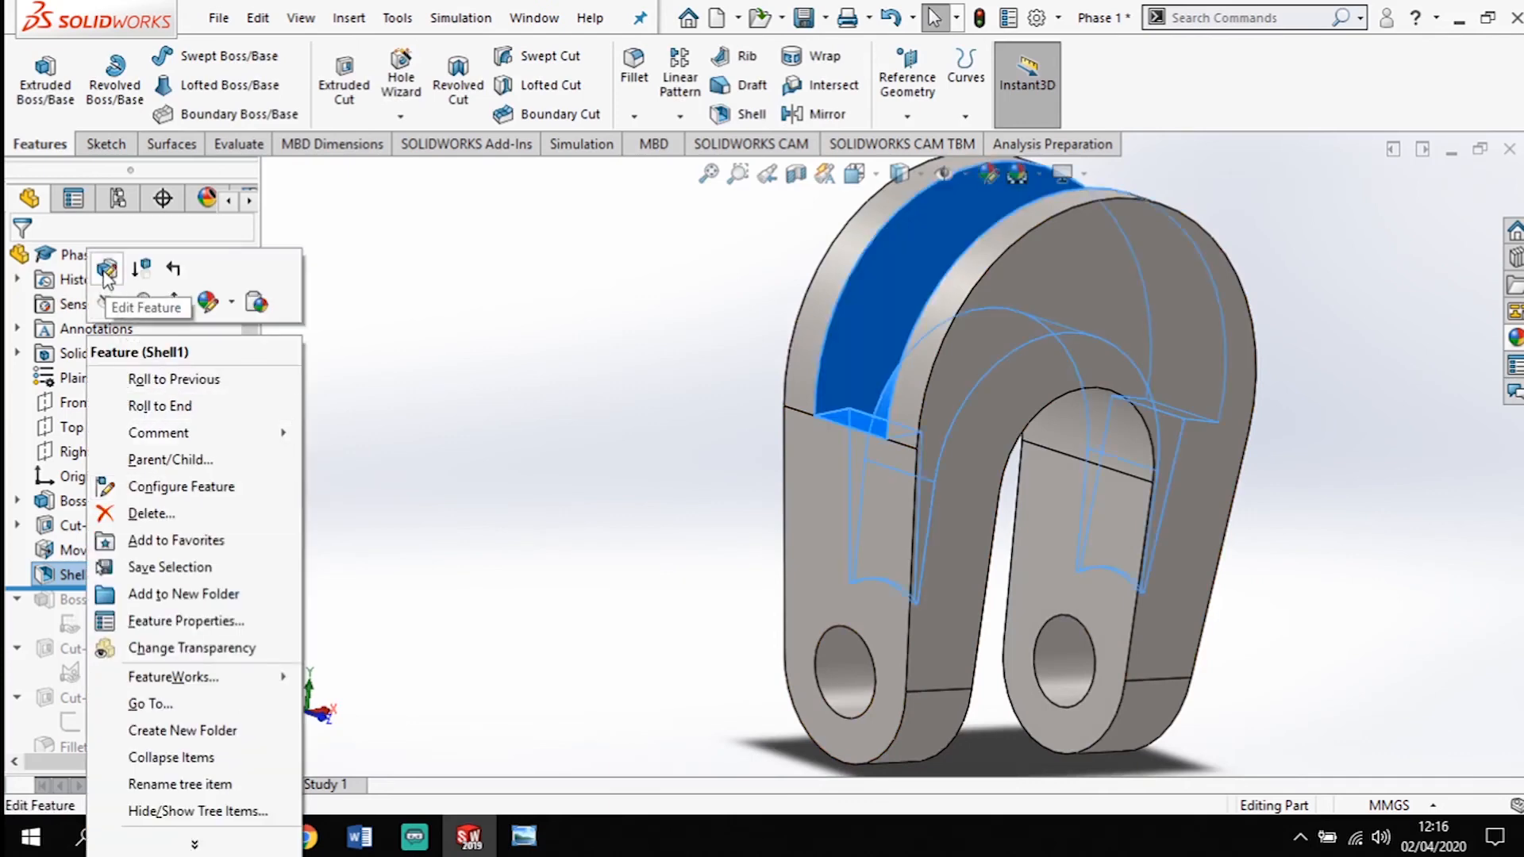
{"action": "left_click", "coordinate": [832, 534]}
{"action": "left_click", "coordinate": [859, 528]}
{"action": "middle_click_drag", "start_coordinate": [1413, 588], "coordinate": [1140, 510]}
{"action": "left_click", "coordinate": [1253, 560]}
{"action": "middle_click_drag", "start_coordinate": [1253, 561], "coordinate": [1355, 592]}
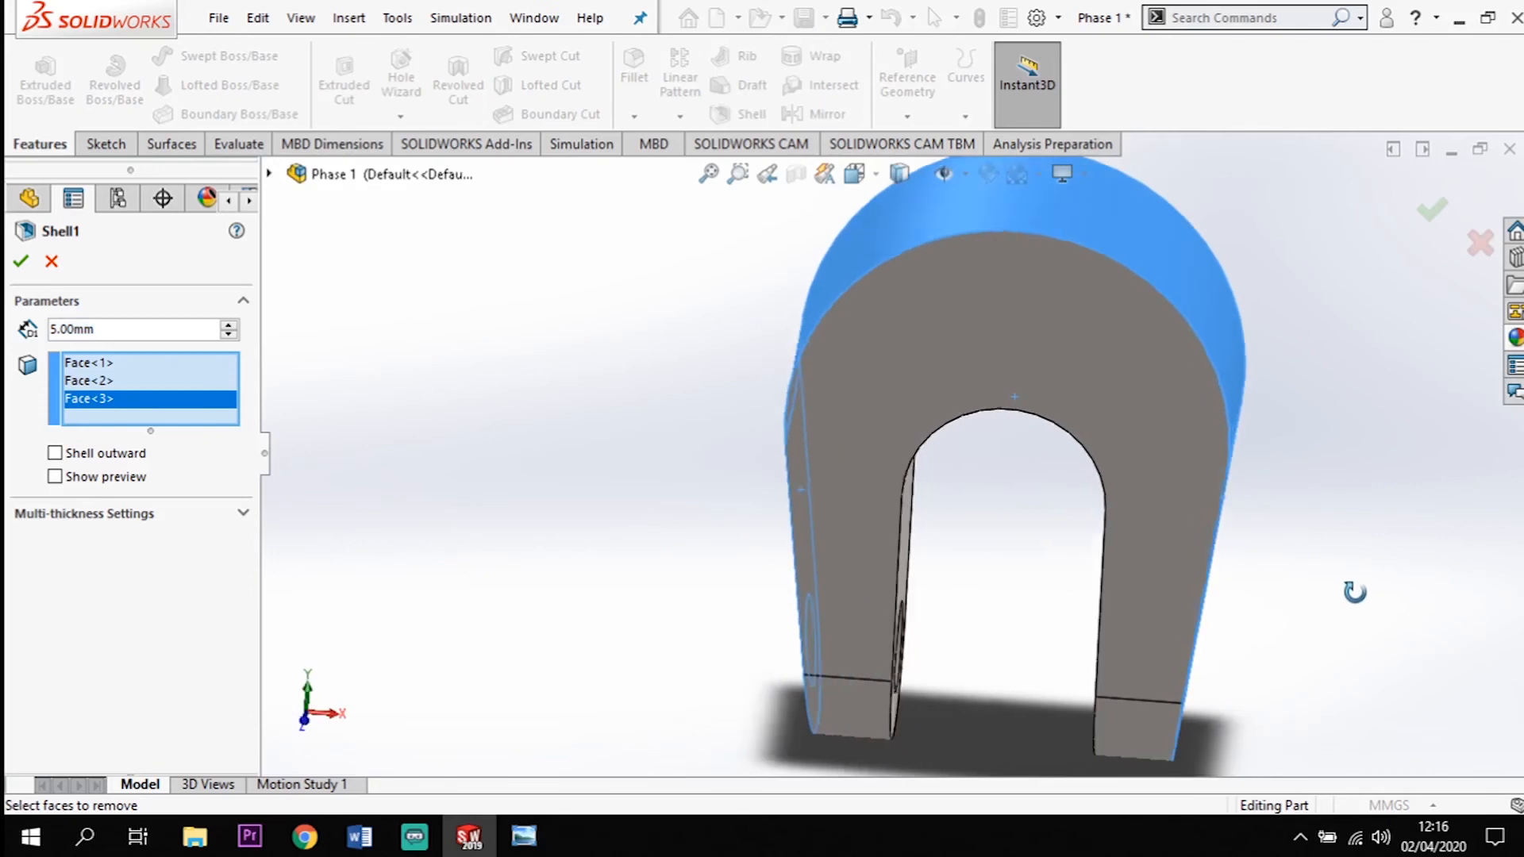
{"action": "left_click", "coordinate": [21, 261]}
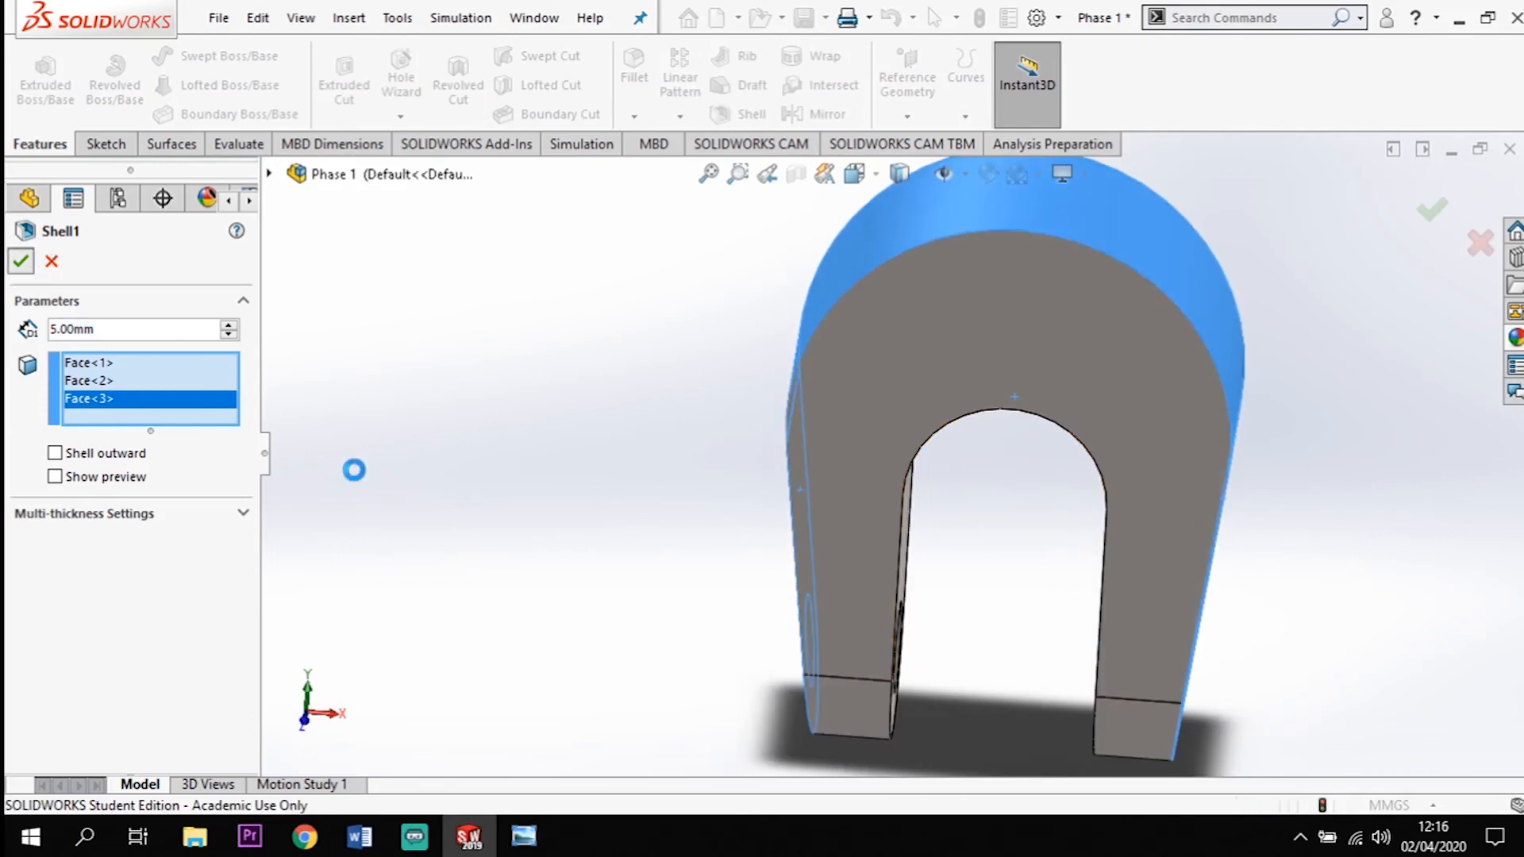
{"action": "middle_click_drag", "start_coordinate": [506, 592], "coordinate": [699, 665]}
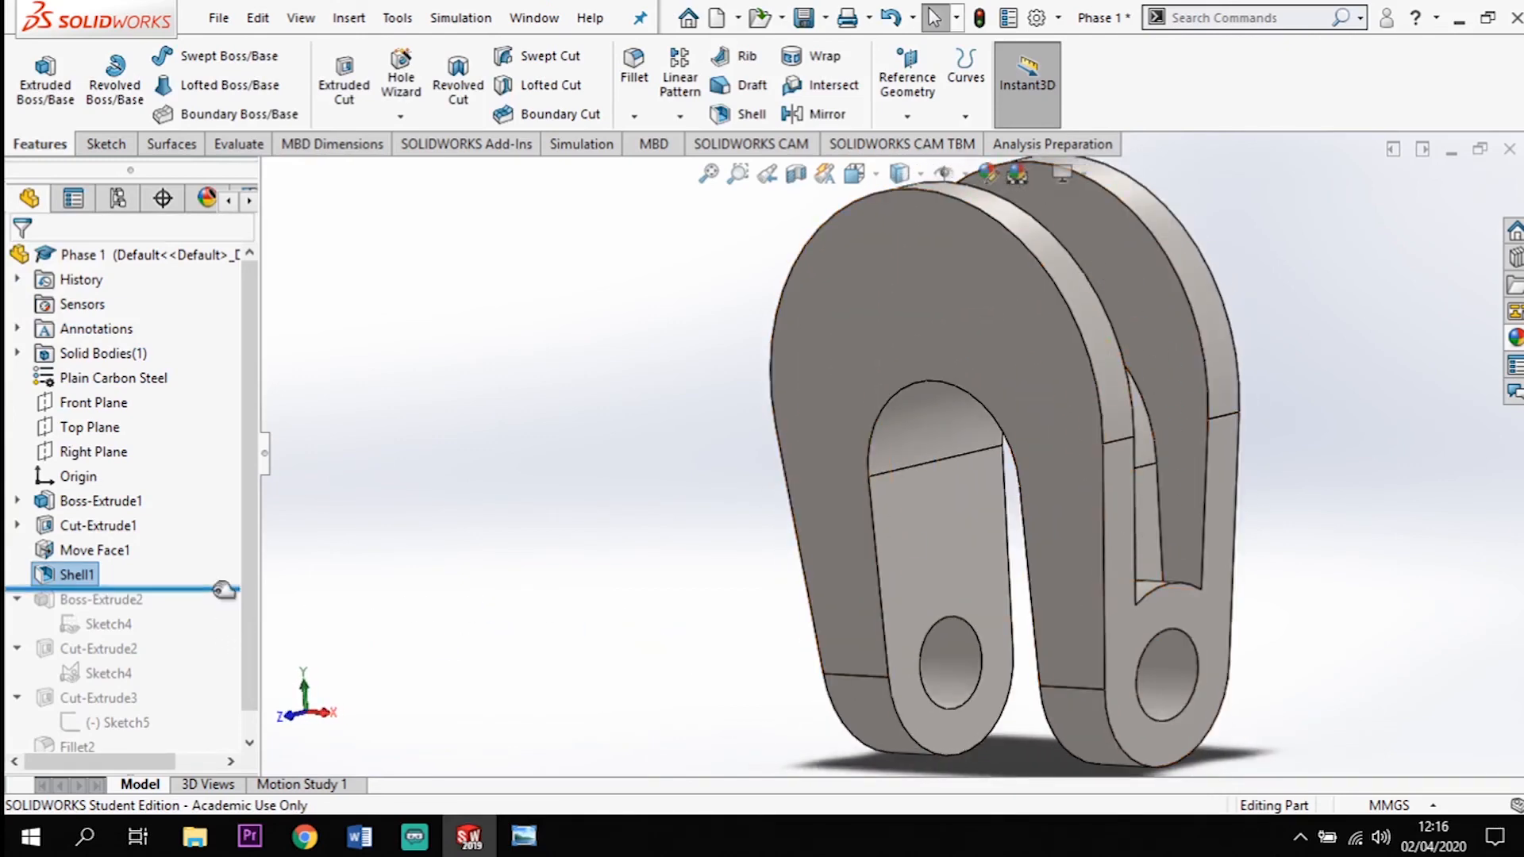
Roll the model history forward past Fillet2 and inspect the shelled pockets in the legs
{"action": "mouse_move", "coordinate": [225, 590]}
{"action": "left_mouse_down"}
{"action": "mouse_move", "coordinate": [217, 691]}
{"action": "mouse_move", "coordinate": [184, 785]}
{"action": "left_mouse_up"}
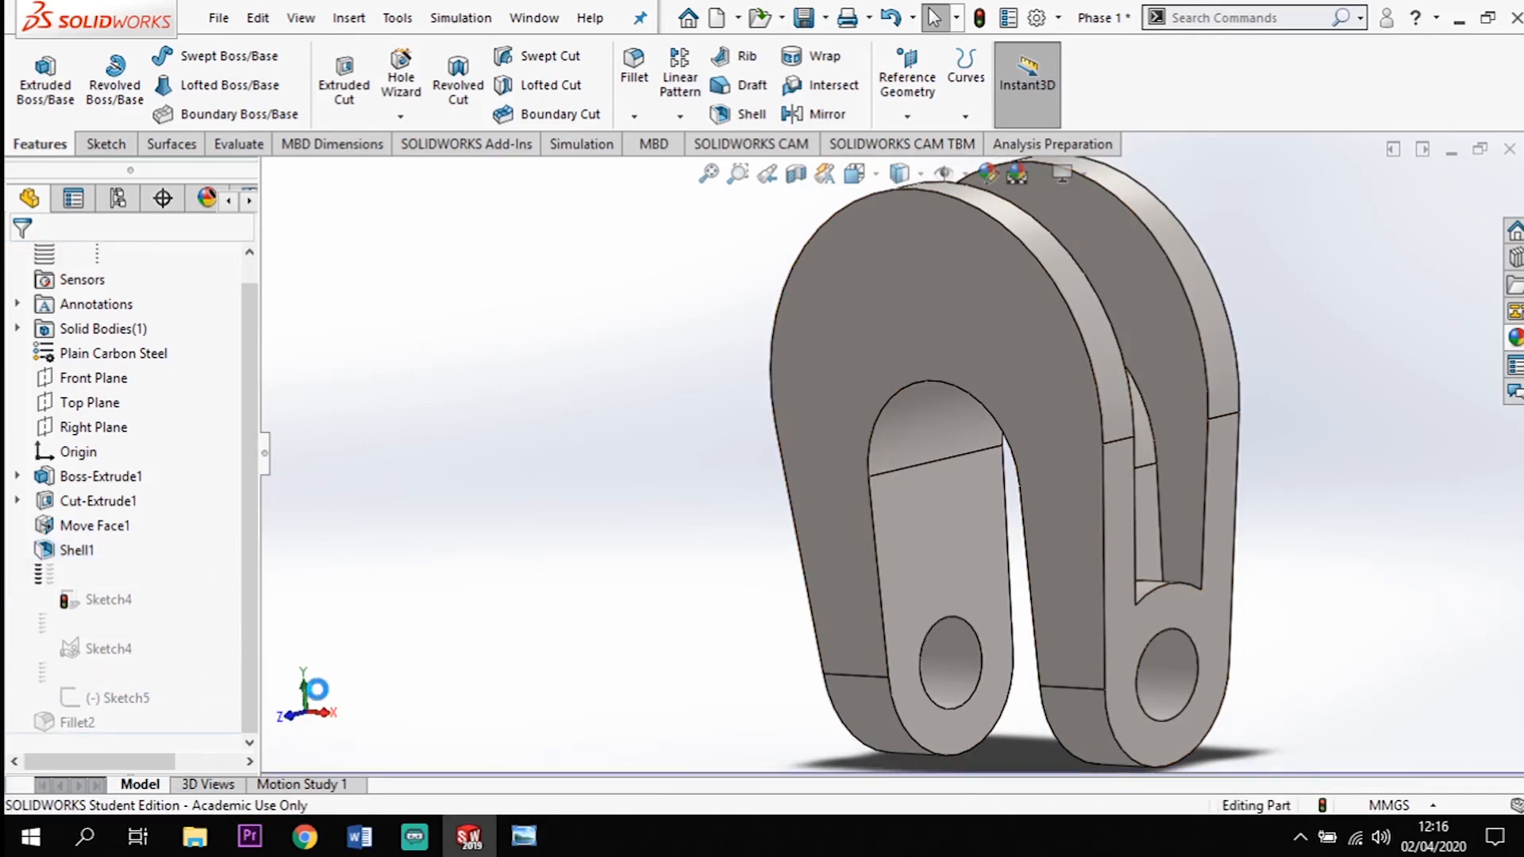
{"action": "scroll", "coordinate": [576, 608], "scroll_direction": "up", "scroll_amount": 3}
{"action": "middle_click_drag", "start_coordinate": [586, 592], "coordinate": [354, 627]}
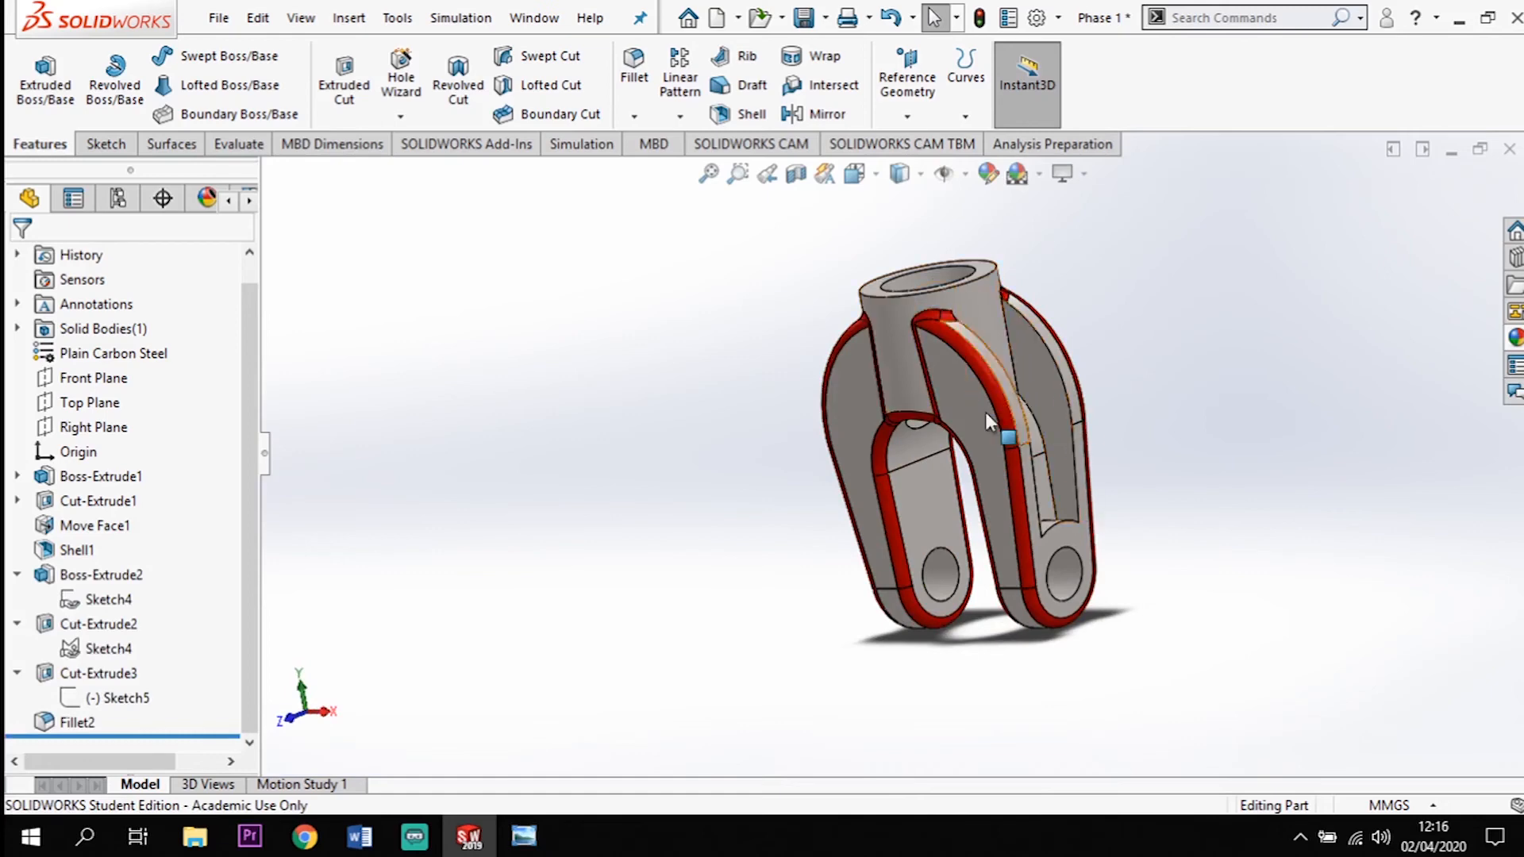
{"action": "scroll", "coordinate": [957, 465], "scroll_direction": "down", "scroll_amount": 2}
{"action": "middle_click_drag", "start_coordinate": [952, 472], "coordinate": [913, 511]}
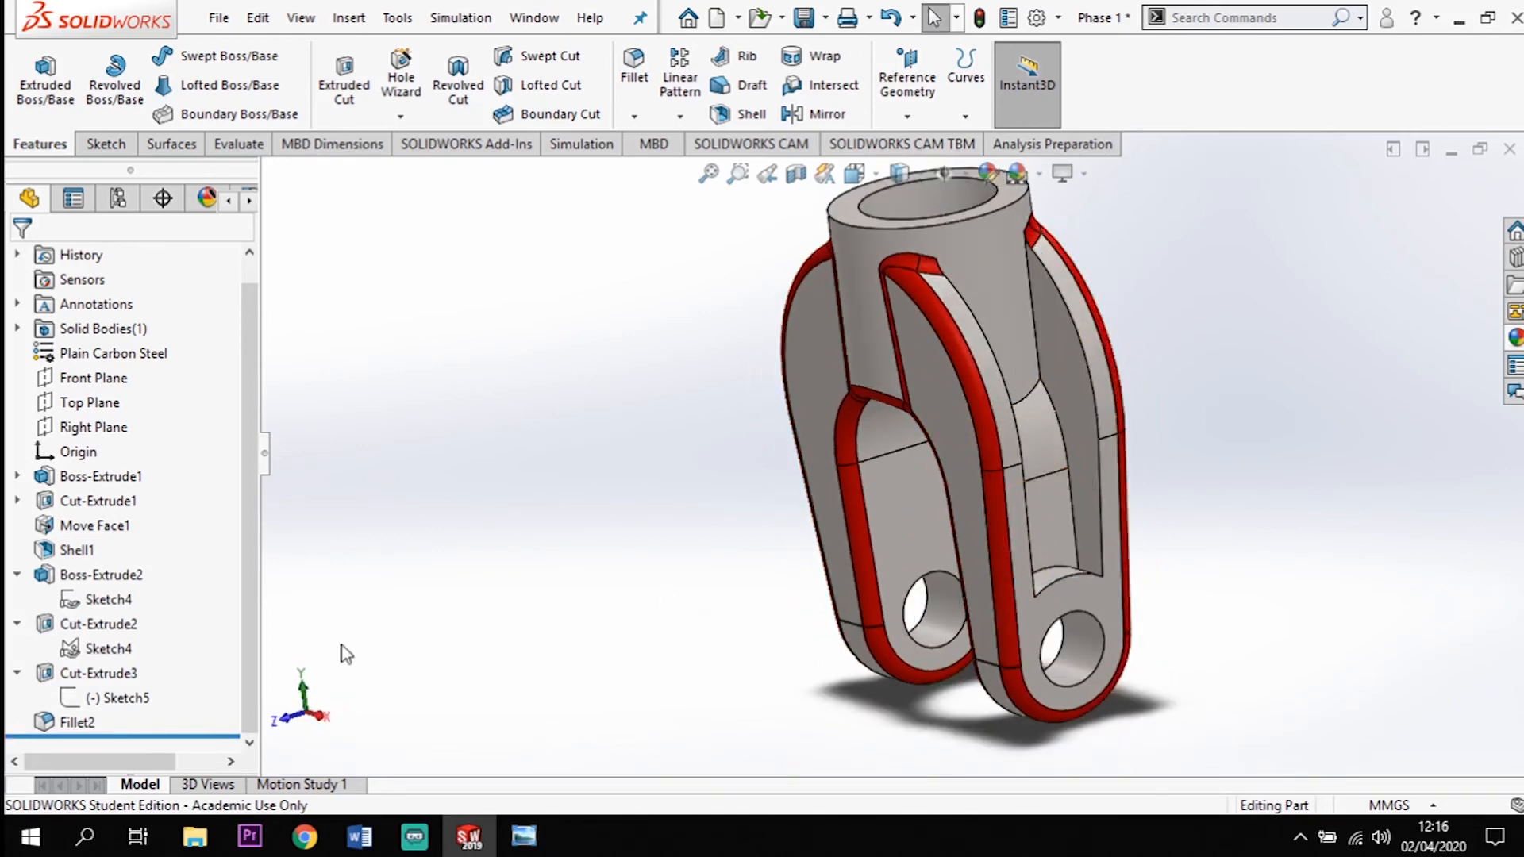
Edit Fillet2 to add the whole Shell1 feature to the filleted items, keeping the 2 mm radius
{"action": "right_click", "coordinate": [71, 726]}
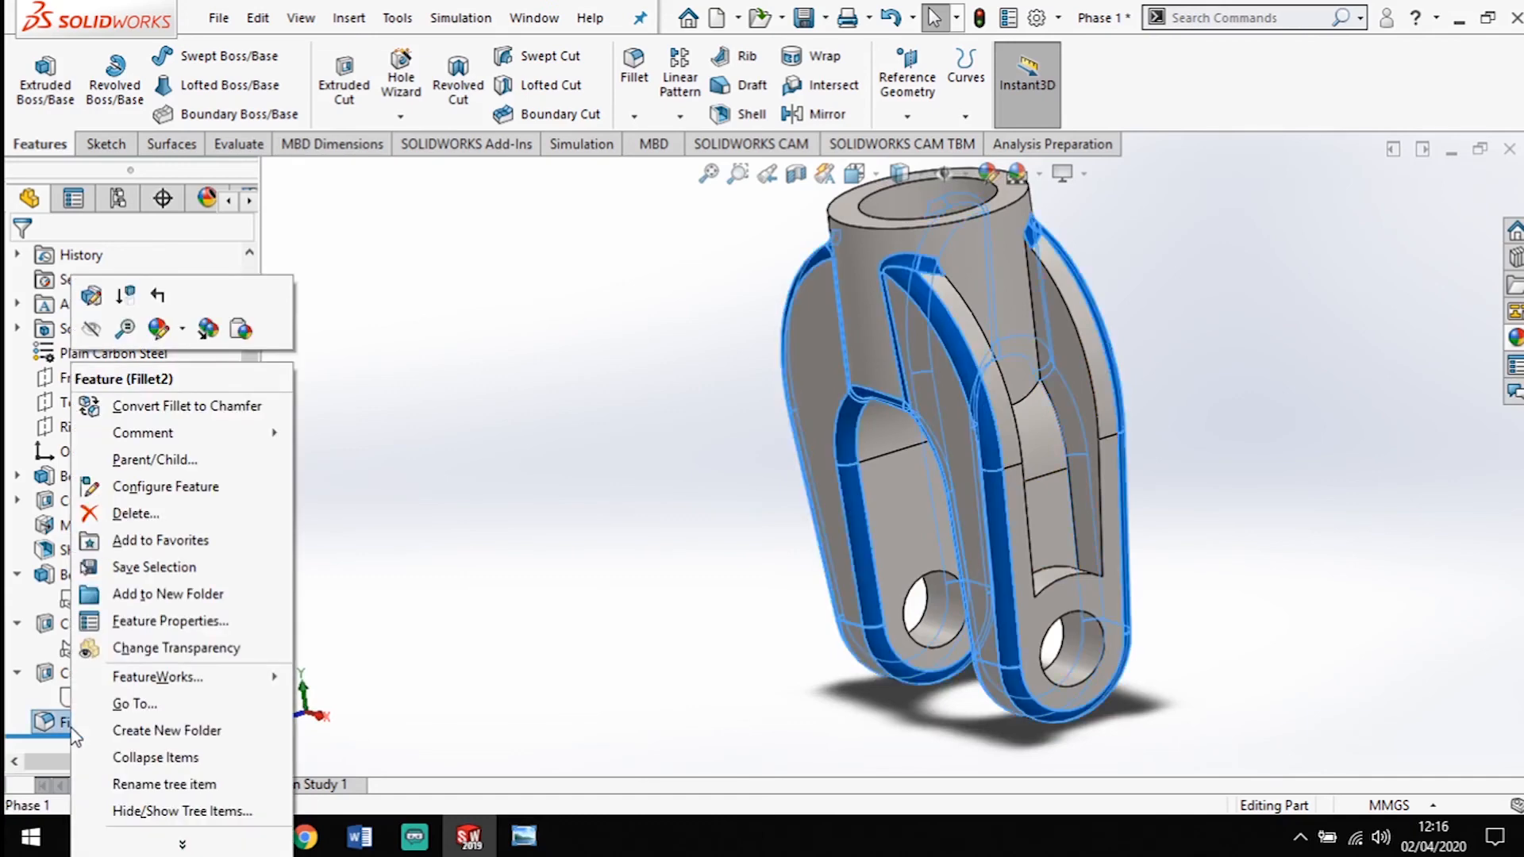
{"action": "left_click", "coordinate": [92, 297]}
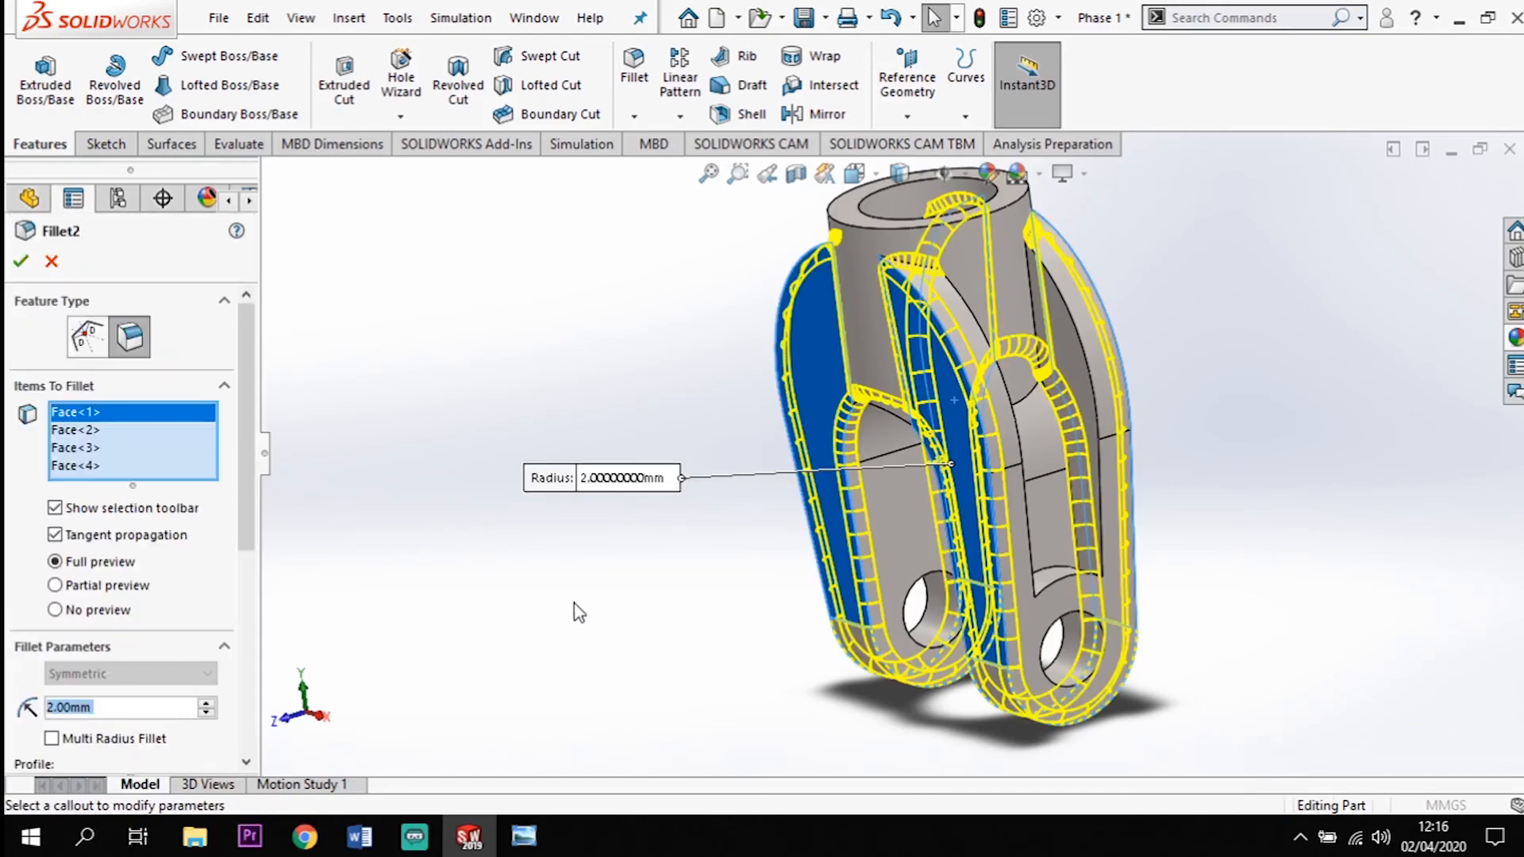
{"action": "middle_click_drag", "start_coordinate": [494, 545], "coordinate": [601, 532]}
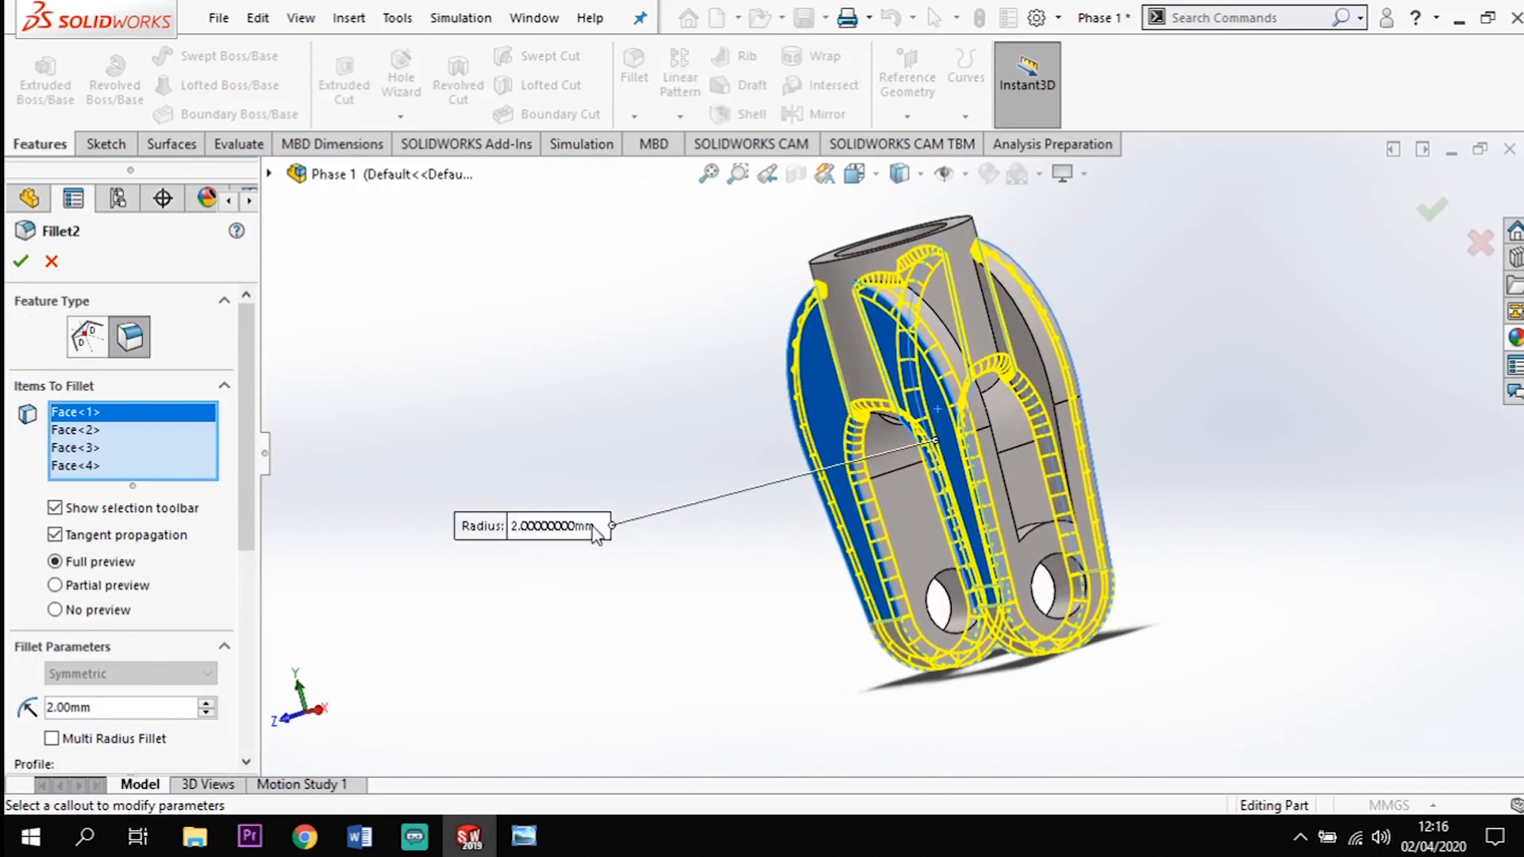
{"action": "left_click", "coordinate": [269, 174]}
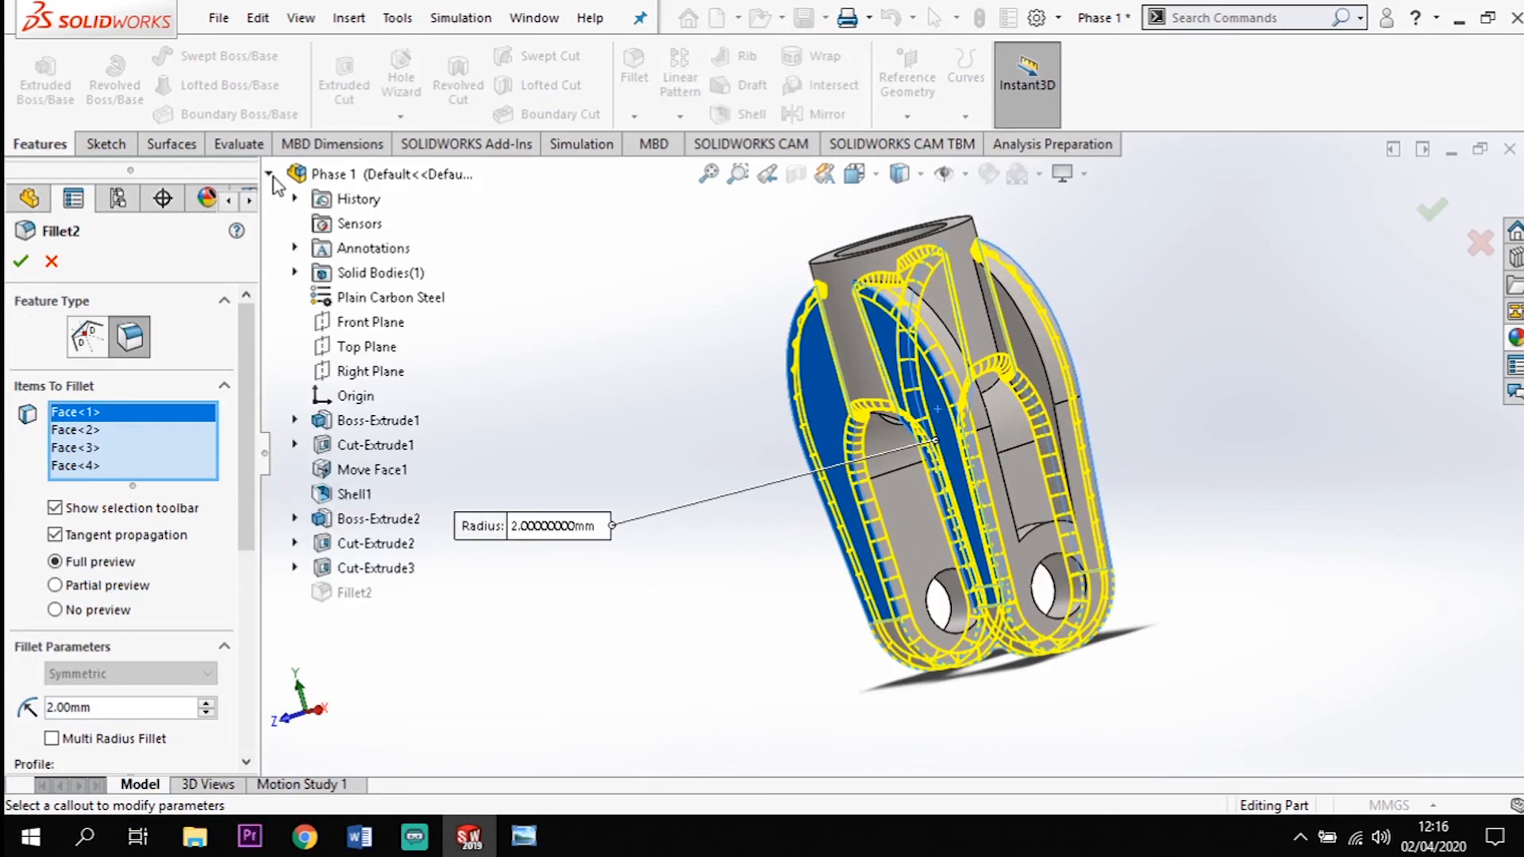
{"action": "left_click", "coordinate": [352, 494]}
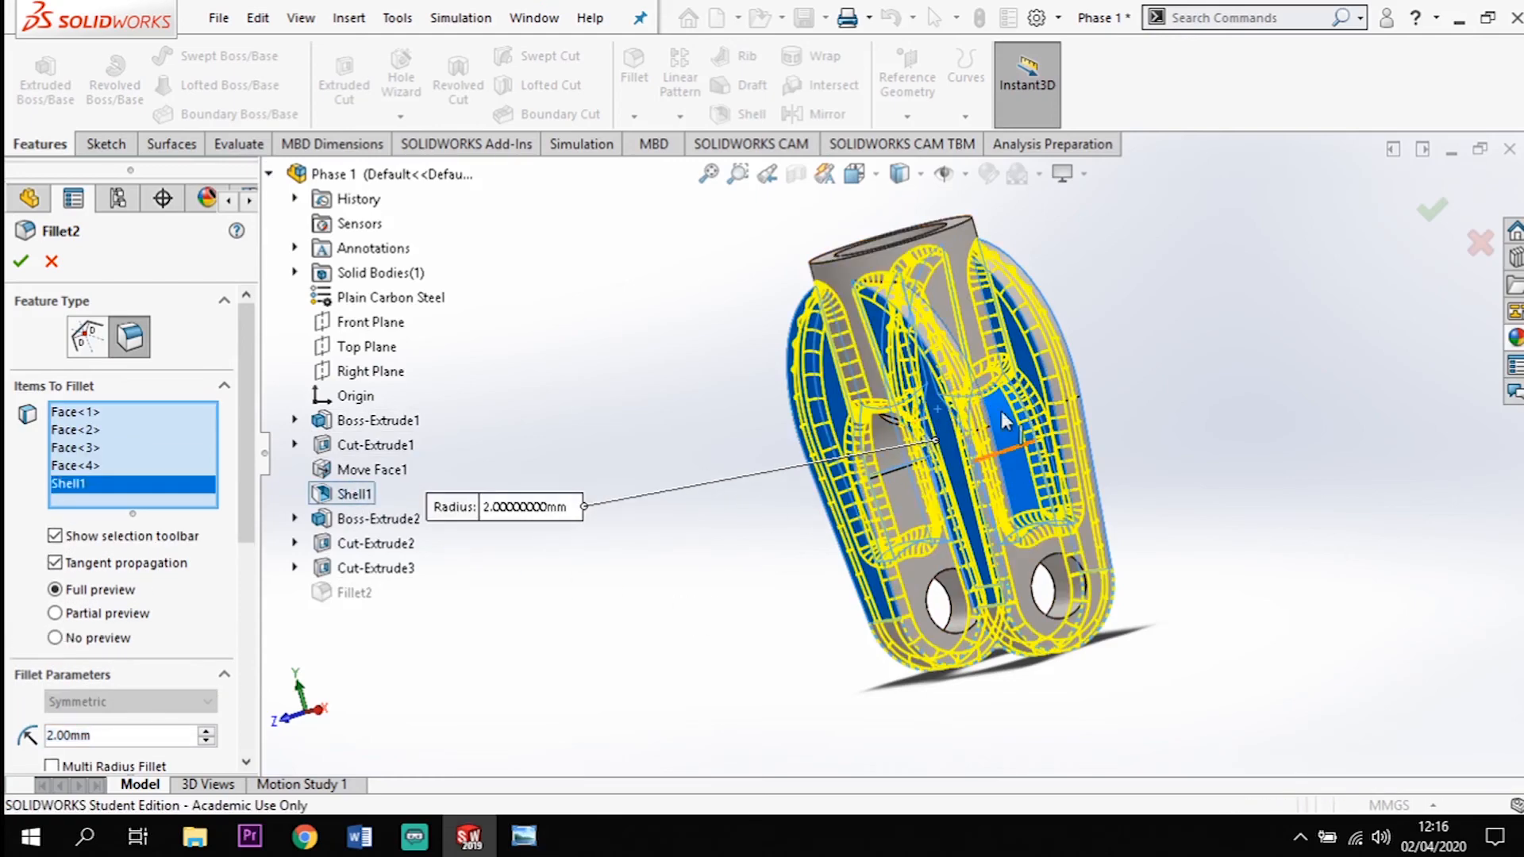
{"action": "middle_click_drag", "start_coordinate": [990, 428], "coordinate": [933, 389]}
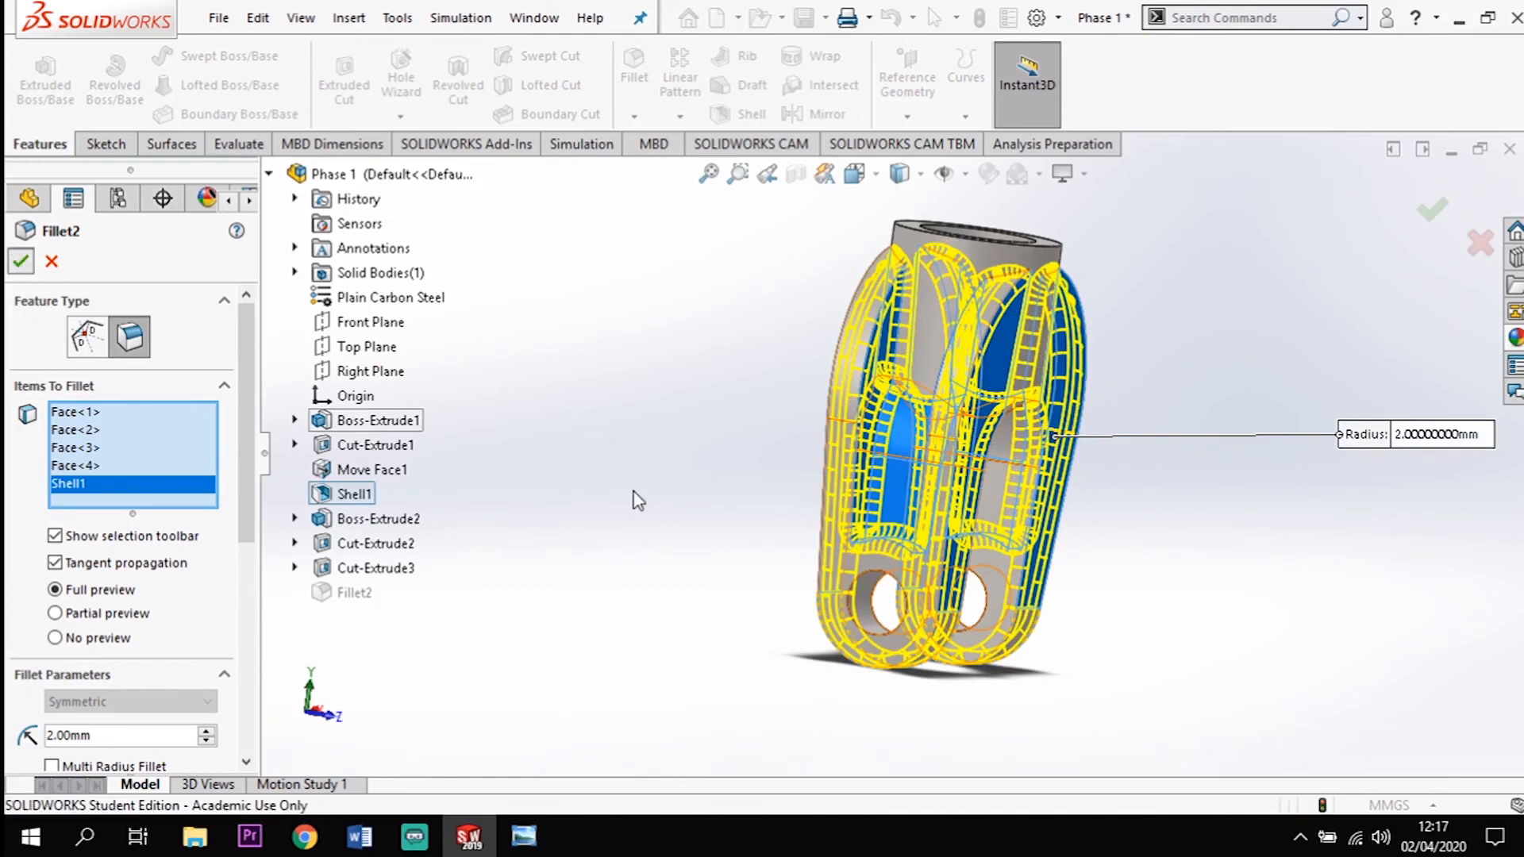
{"action": "middle_click_drag", "start_coordinate": [637, 485], "coordinate": [430, 519]}
Show the fork in the isometric view and check the Phase 2 drawing for the required load and fixed faces
{"action": "key", "text": "space"}
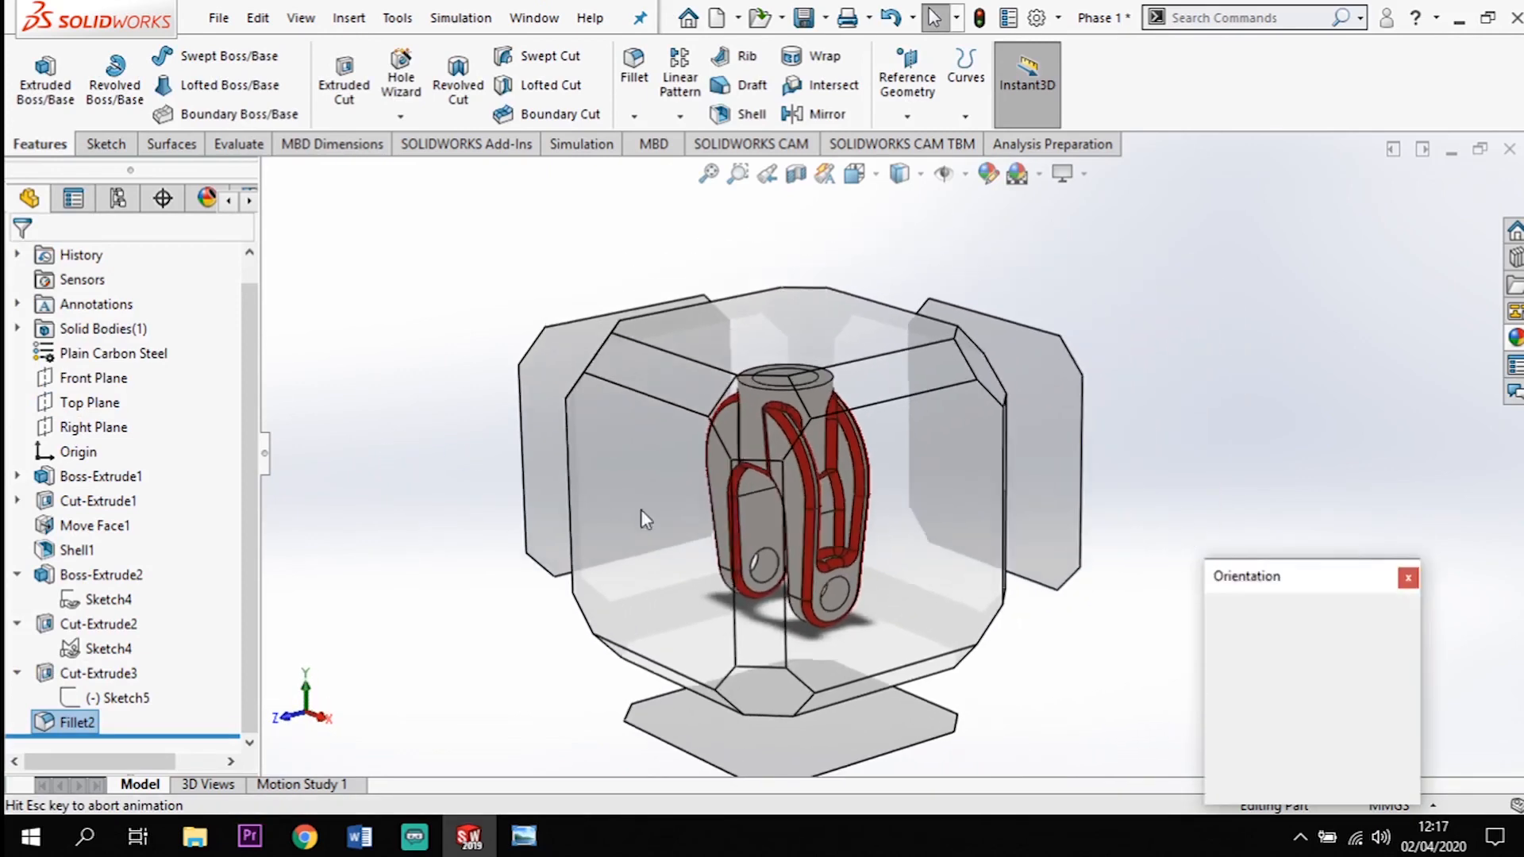
{"action": "left_click", "coordinate": [665, 475]}
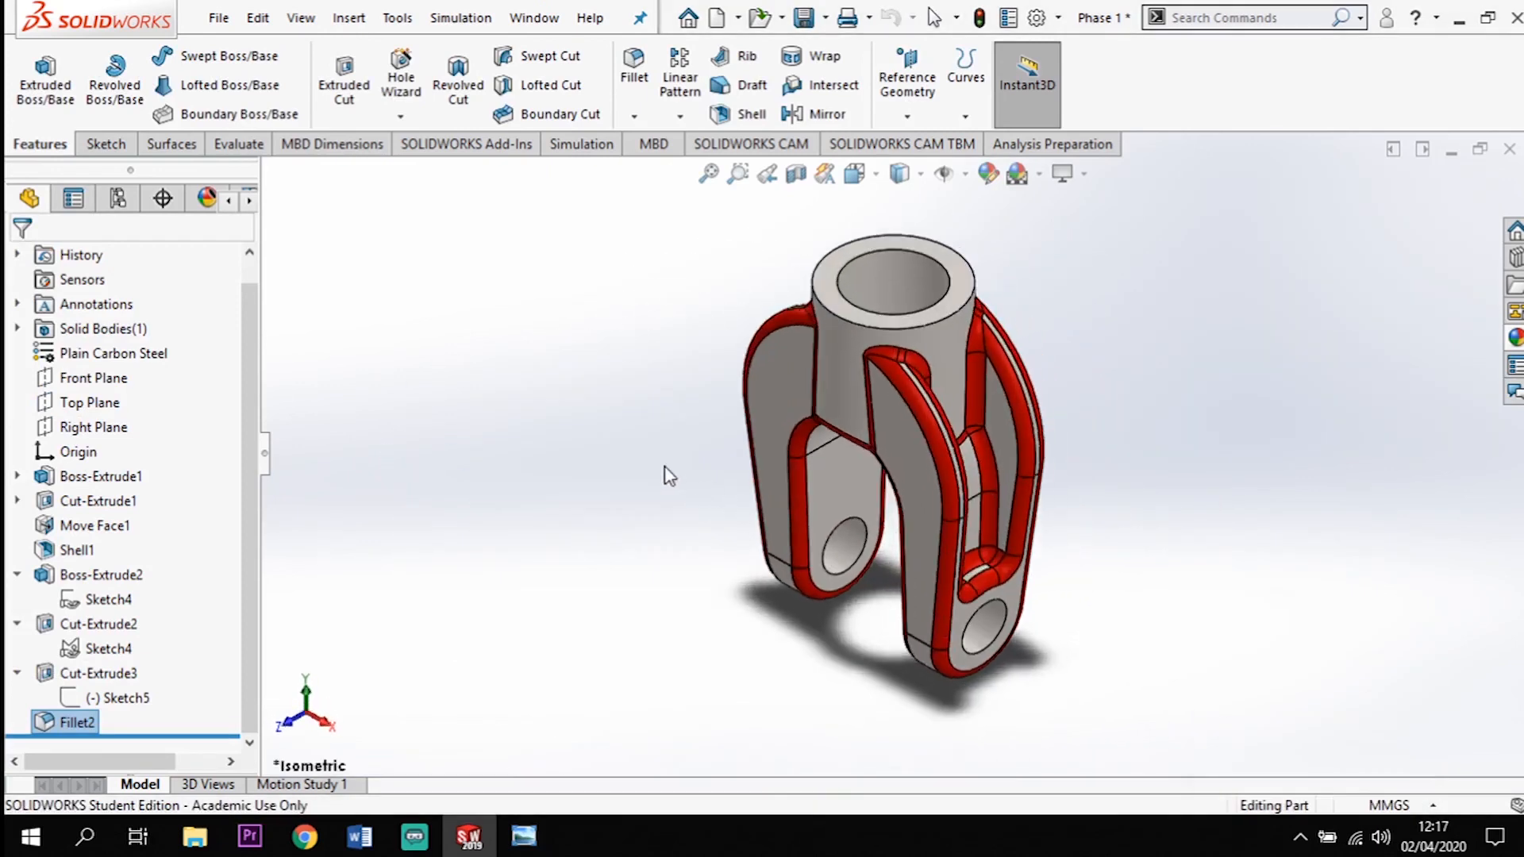
{"action": "scroll", "coordinate": [611, 443], "scroll_direction": "down", "scroll_amount": 2}
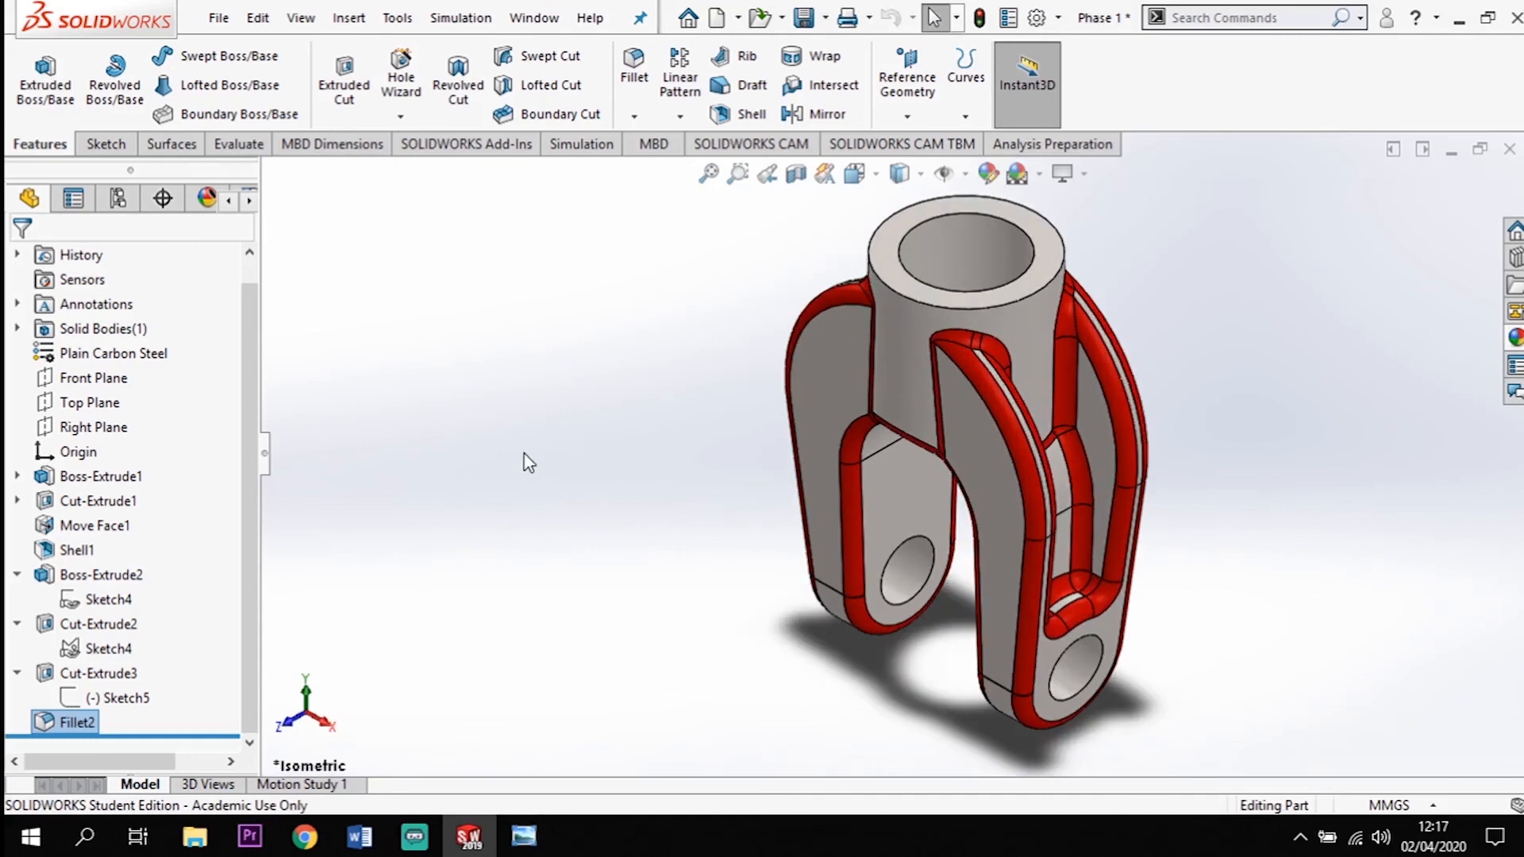
{"action": "scroll", "coordinate": [532, 458], "scroll_direction": "up", "scroll_amount": 1}
{"action": "scroll", "coordinate": [497, 463], "scroll_direction": "down", "scroll_amount": 1}
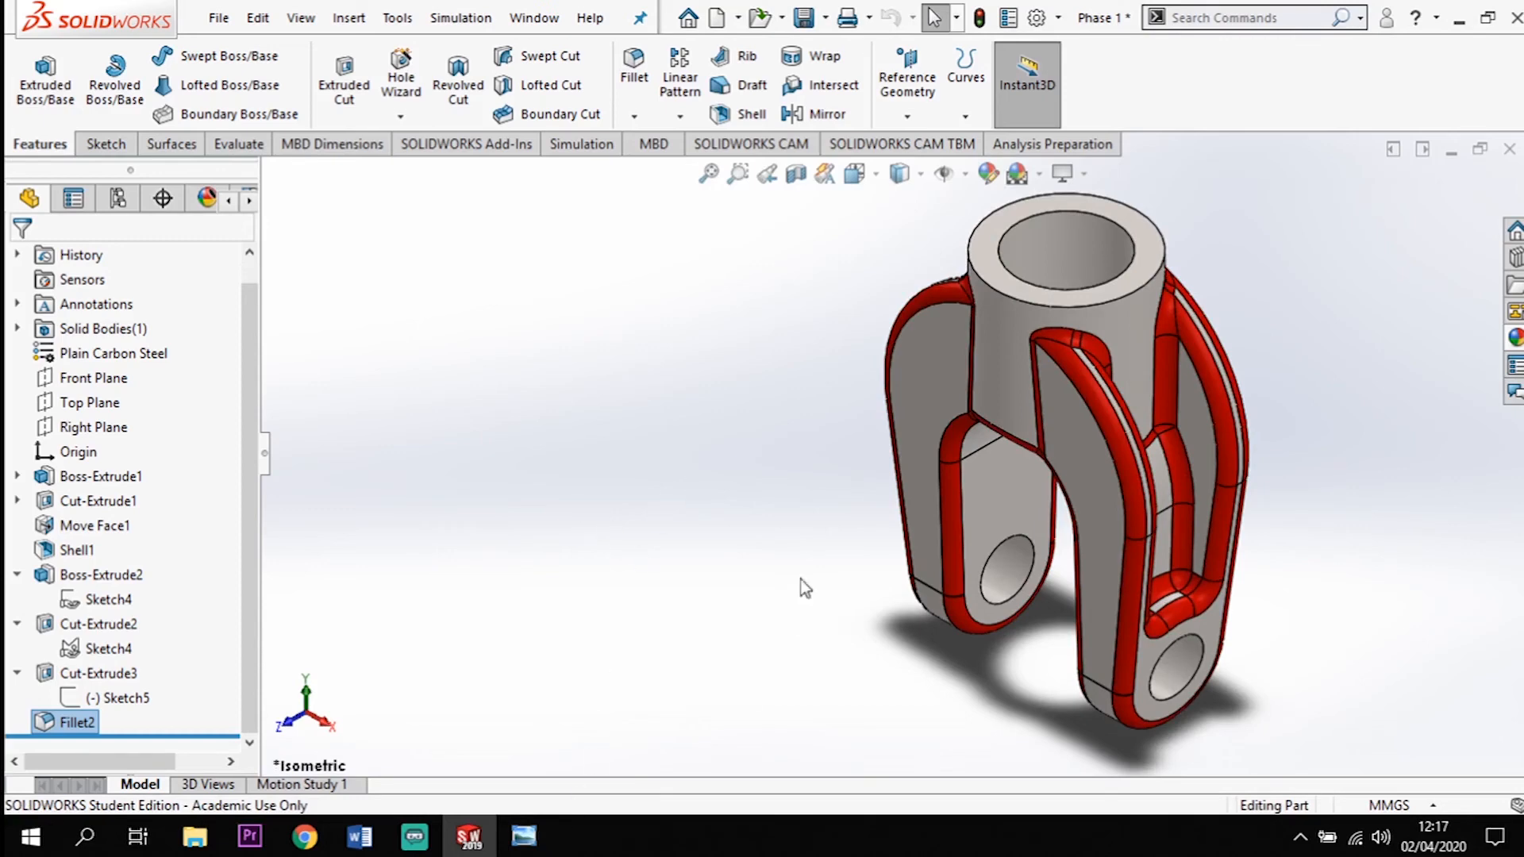
{"action": "scroll", "coordinate": [1312, 391], "scroll_direction": "up", "scroll_amount": 1}
{"action": "scroll", "coordinate": [1344, 448], "scroll_direction": "down", "scroll_amount": 1}
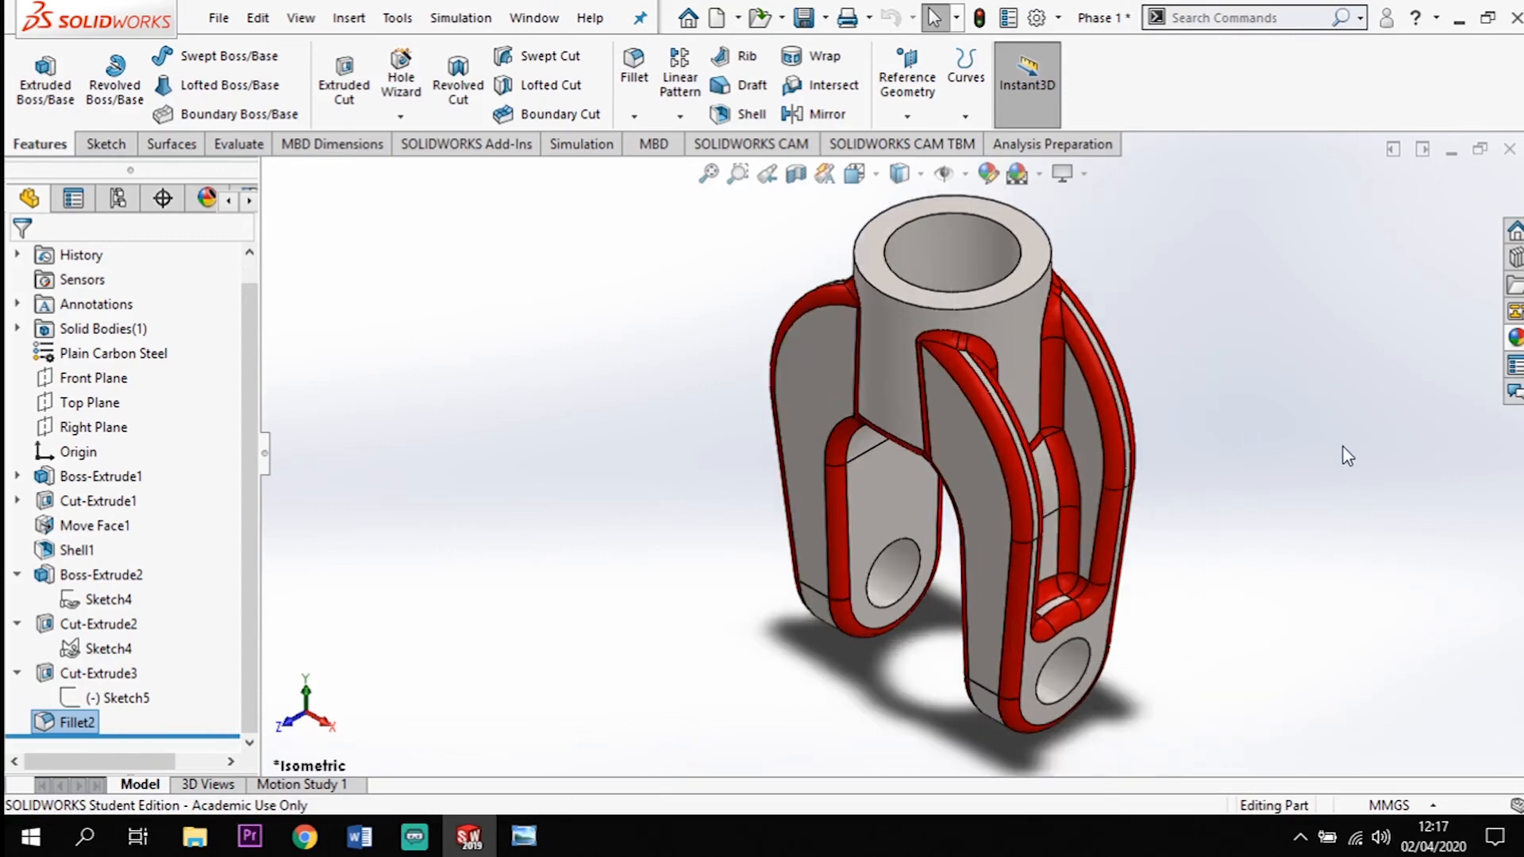
{"action": "left_click", "coordinate": [524, 836]}
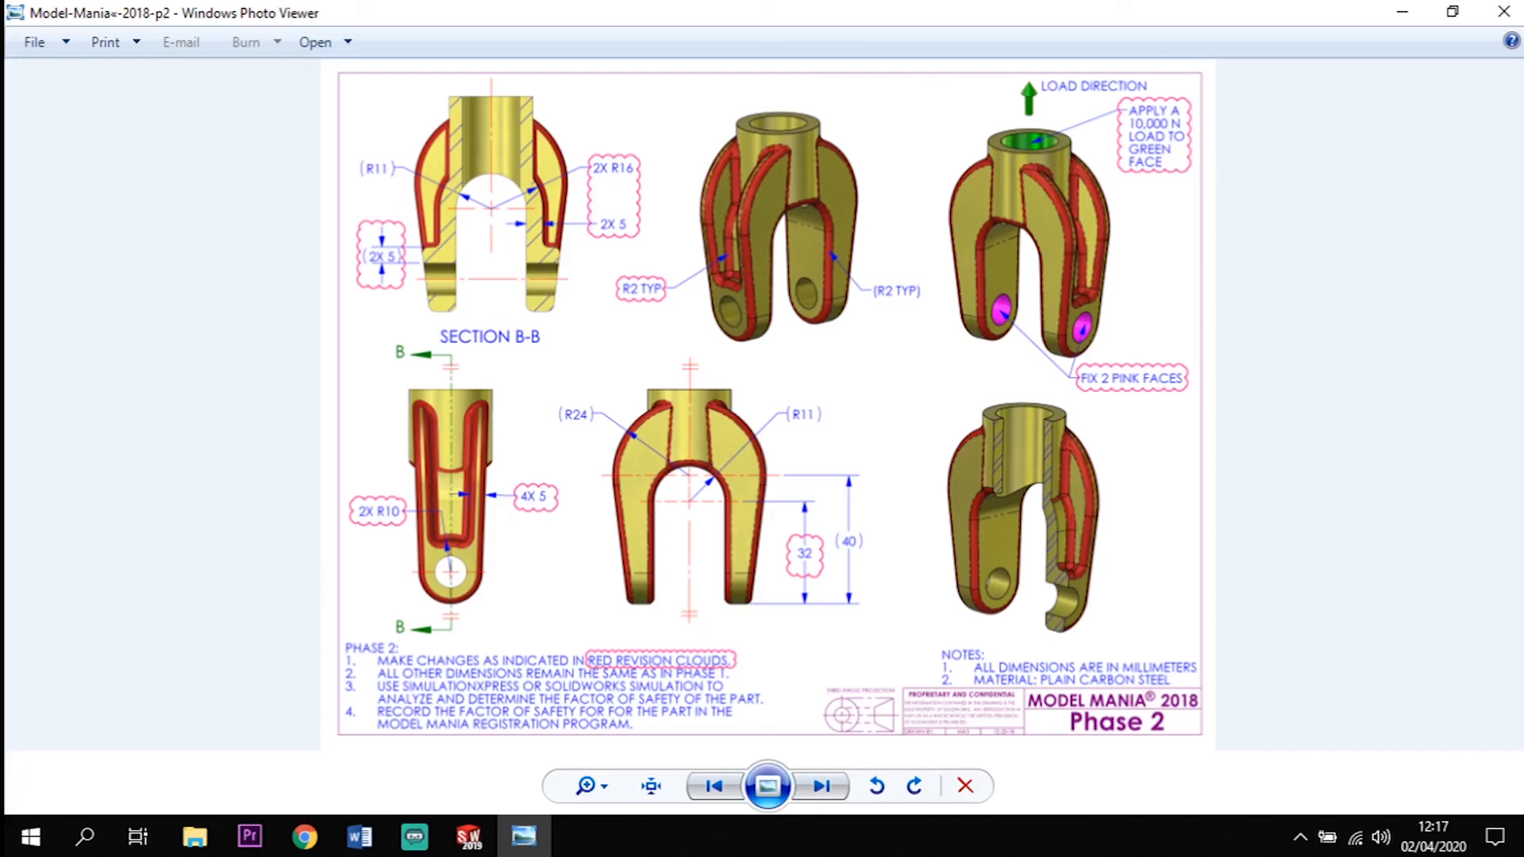
{"action": "left_click", "coordinate": [468, 840]}
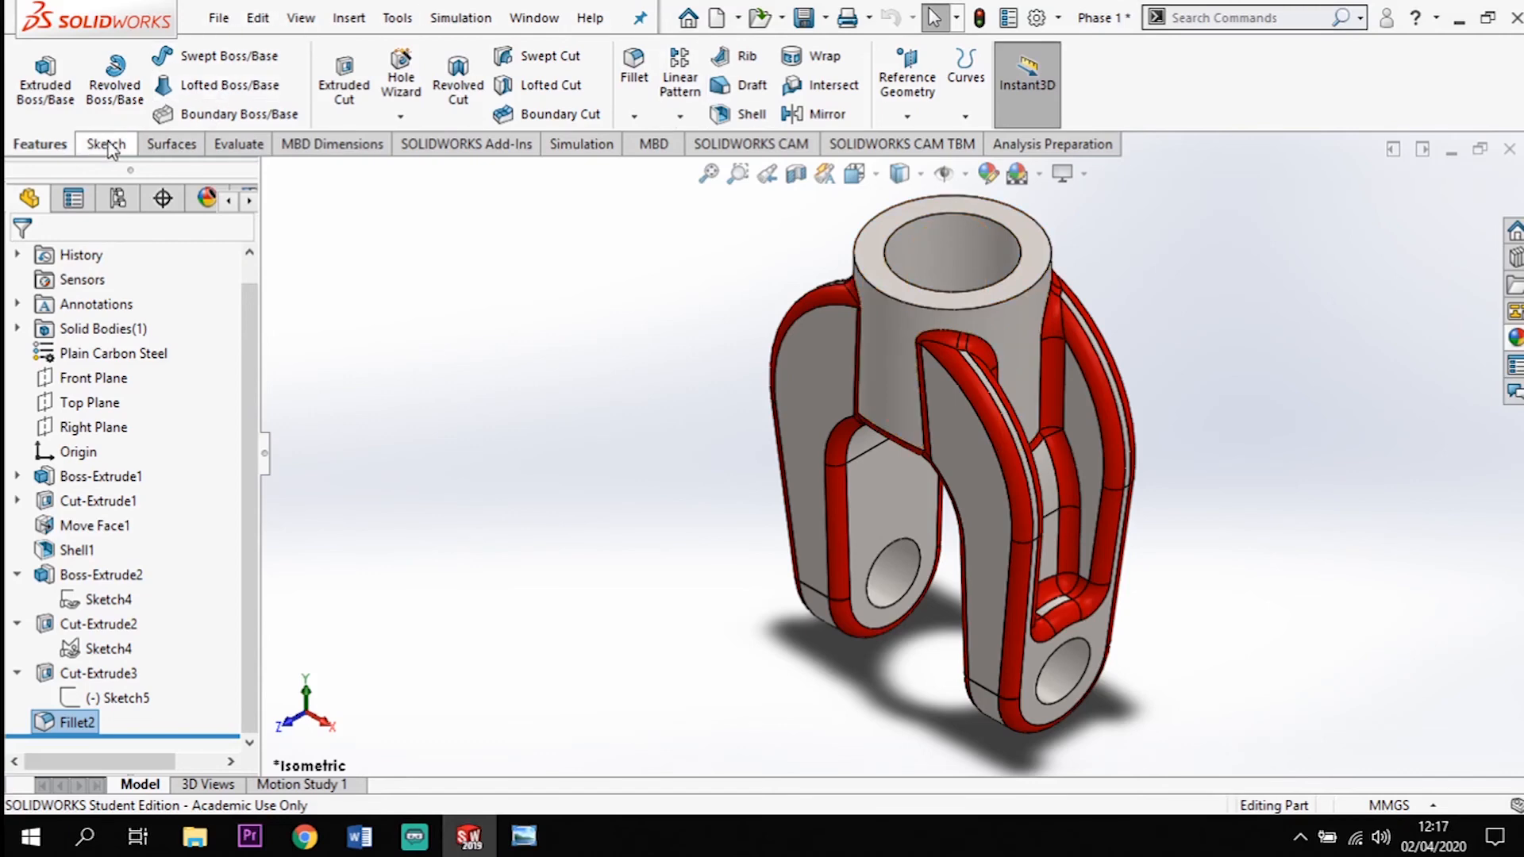
Create a new static simulation study named Static 1 for the fork
{"action": "left_click", "coordinate": [578, 151]}
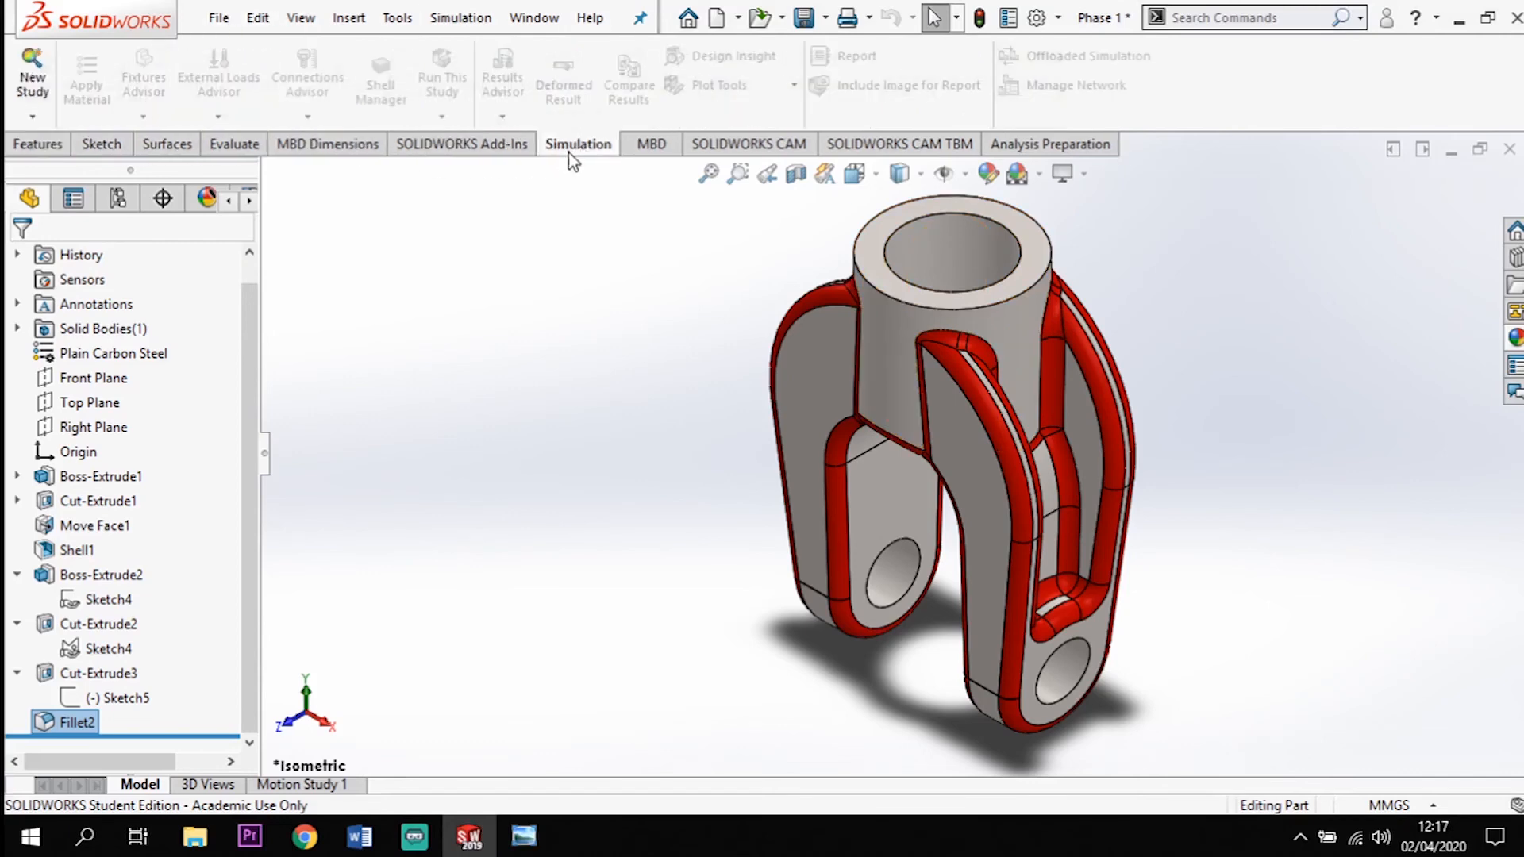
{"action": "left_click", "coordinate": [23, 73]}
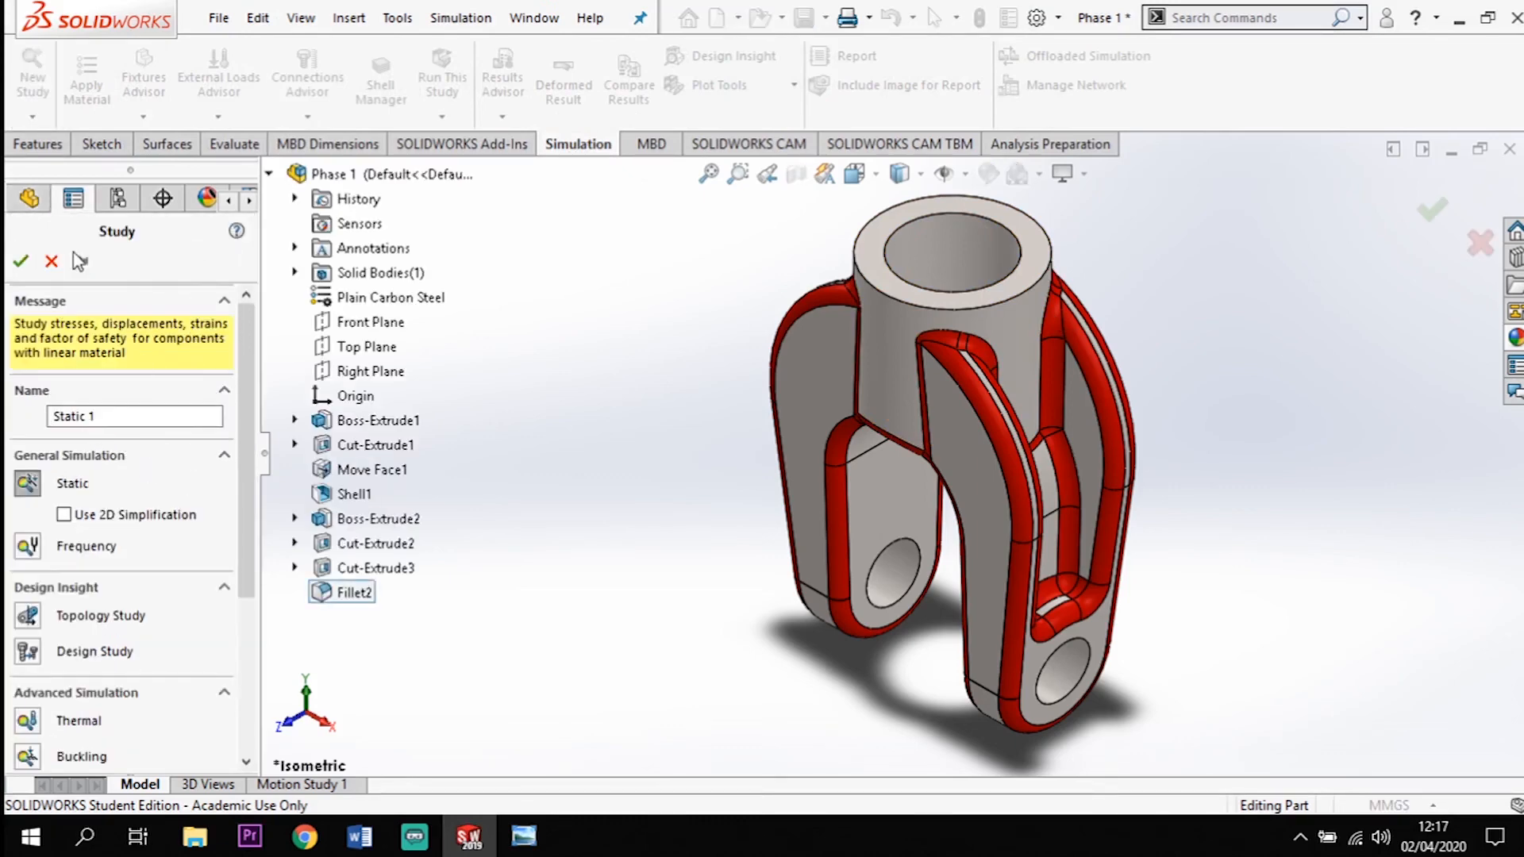
{"action": "left_click", "coordinate": [21, 261]}
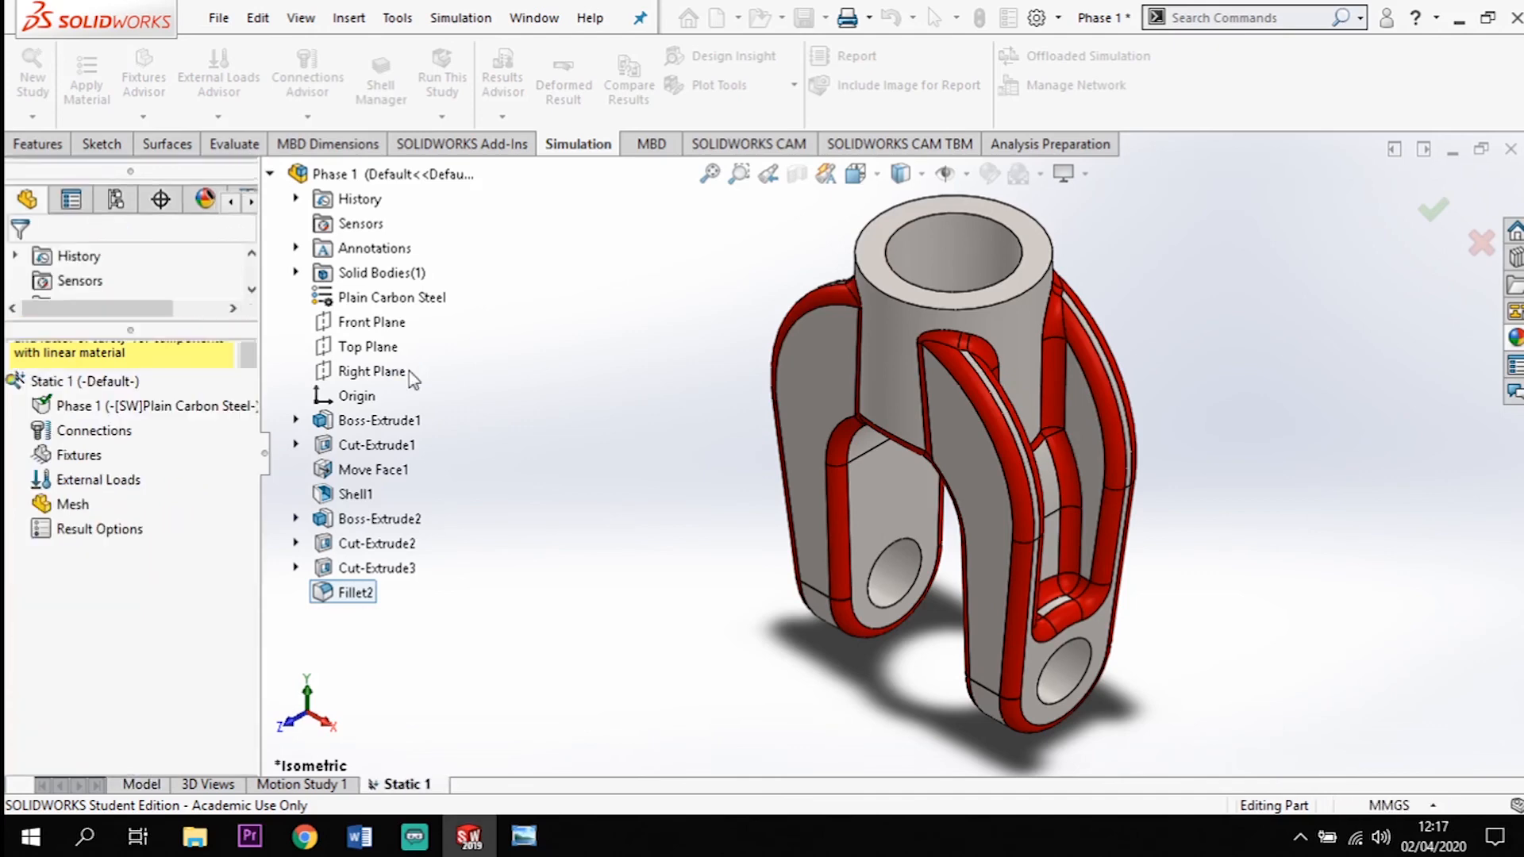
{"action": "left_click", "coordinate": [271, 175]}
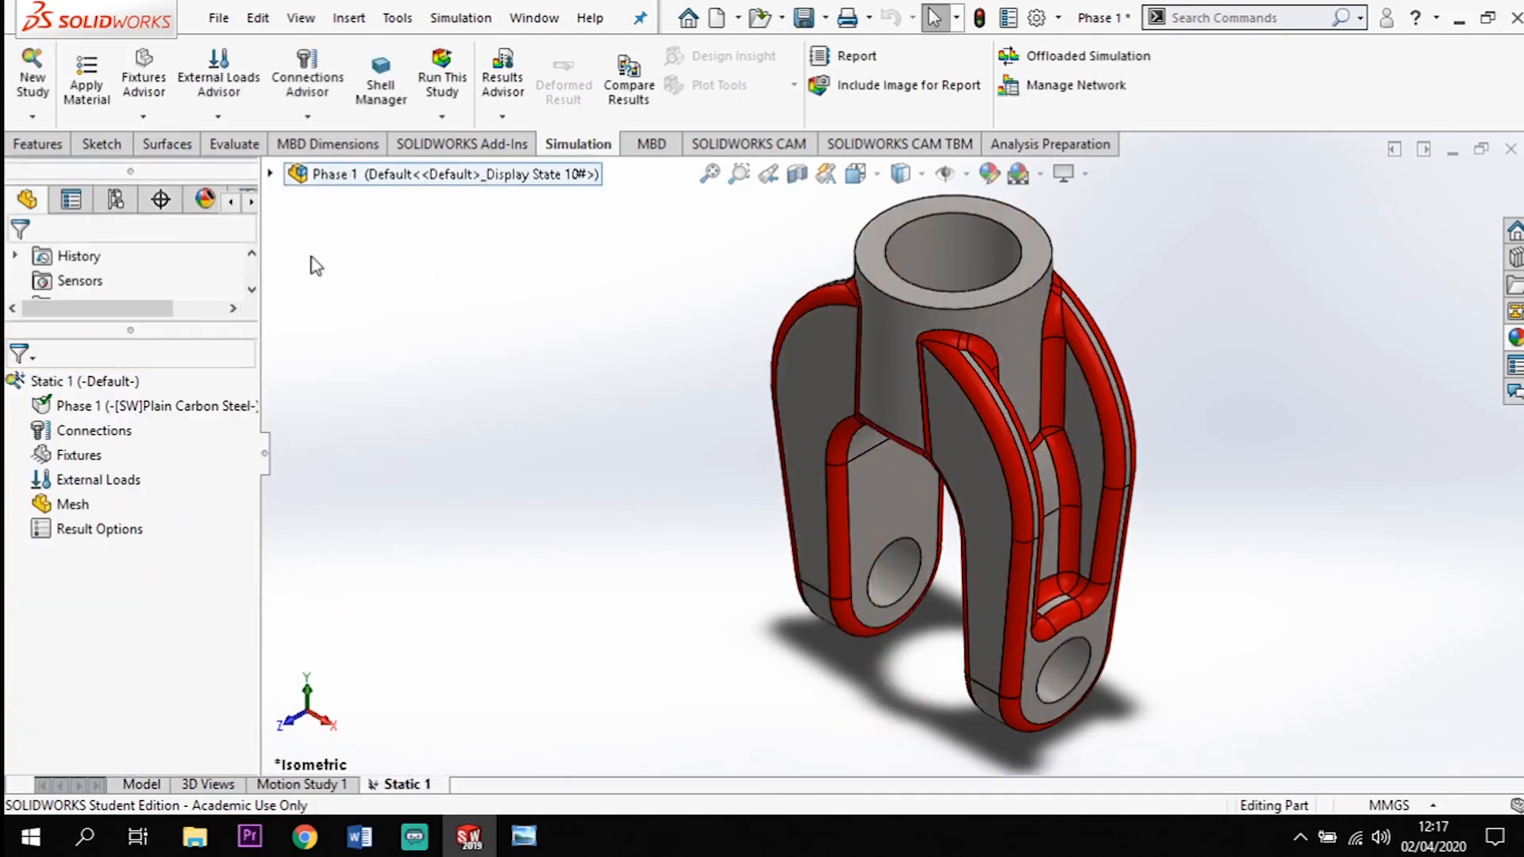
Apply a Fixed Geometry fixture to the cylindrical faces of the two holes at the ends of the fork's legs
{"action": "left_click", "coordinate": [143, 116]}
{"action": "left_click", "coordinate": [210, 170]}
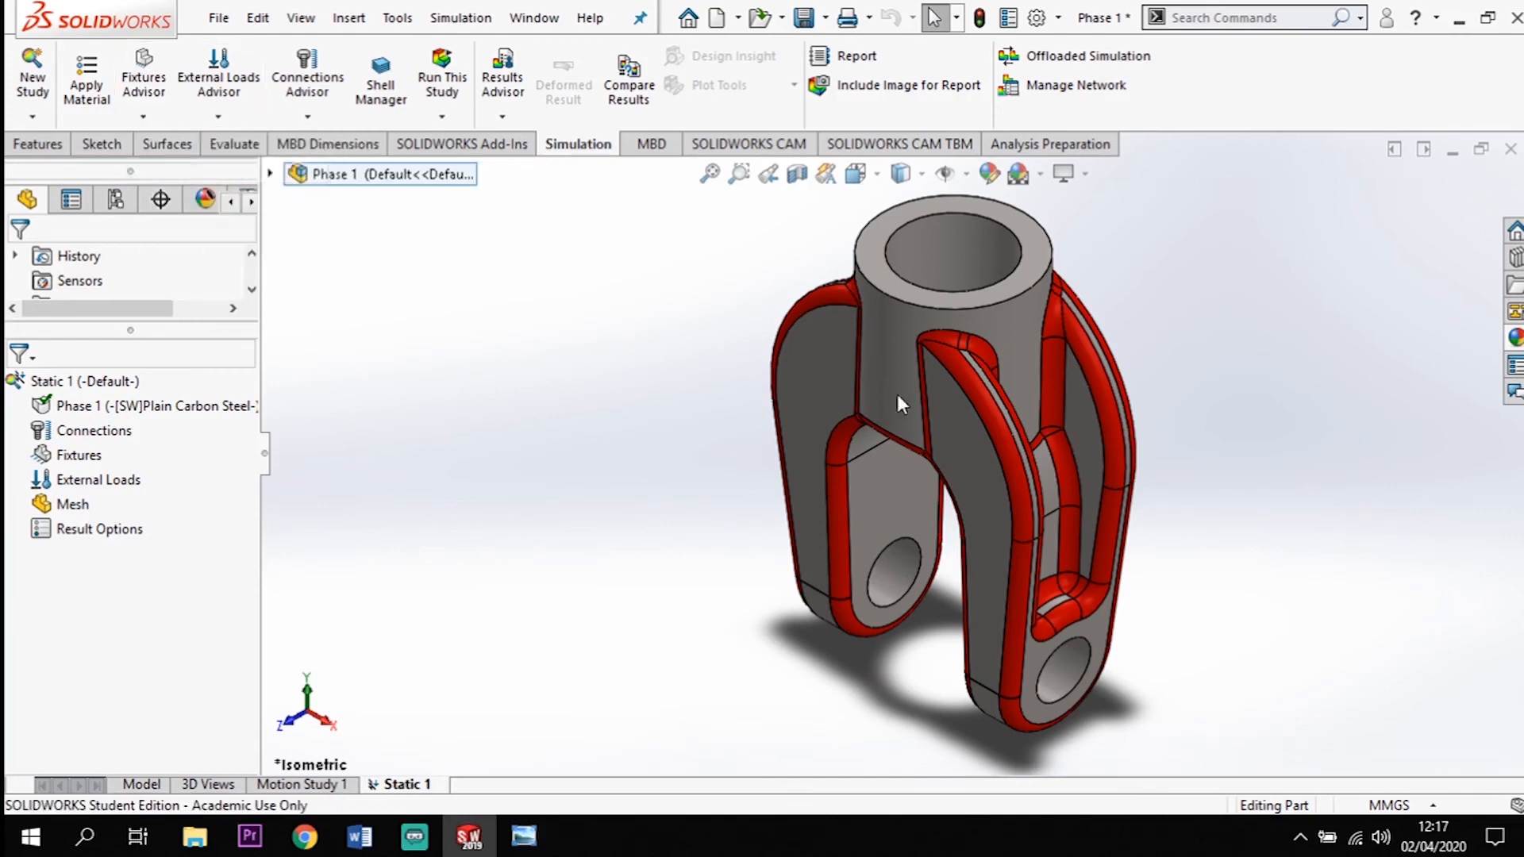
{"action": "left_click", "coordinate": [1067, 674]}
{"action": "left_click", "coordinate": [892, 573]}
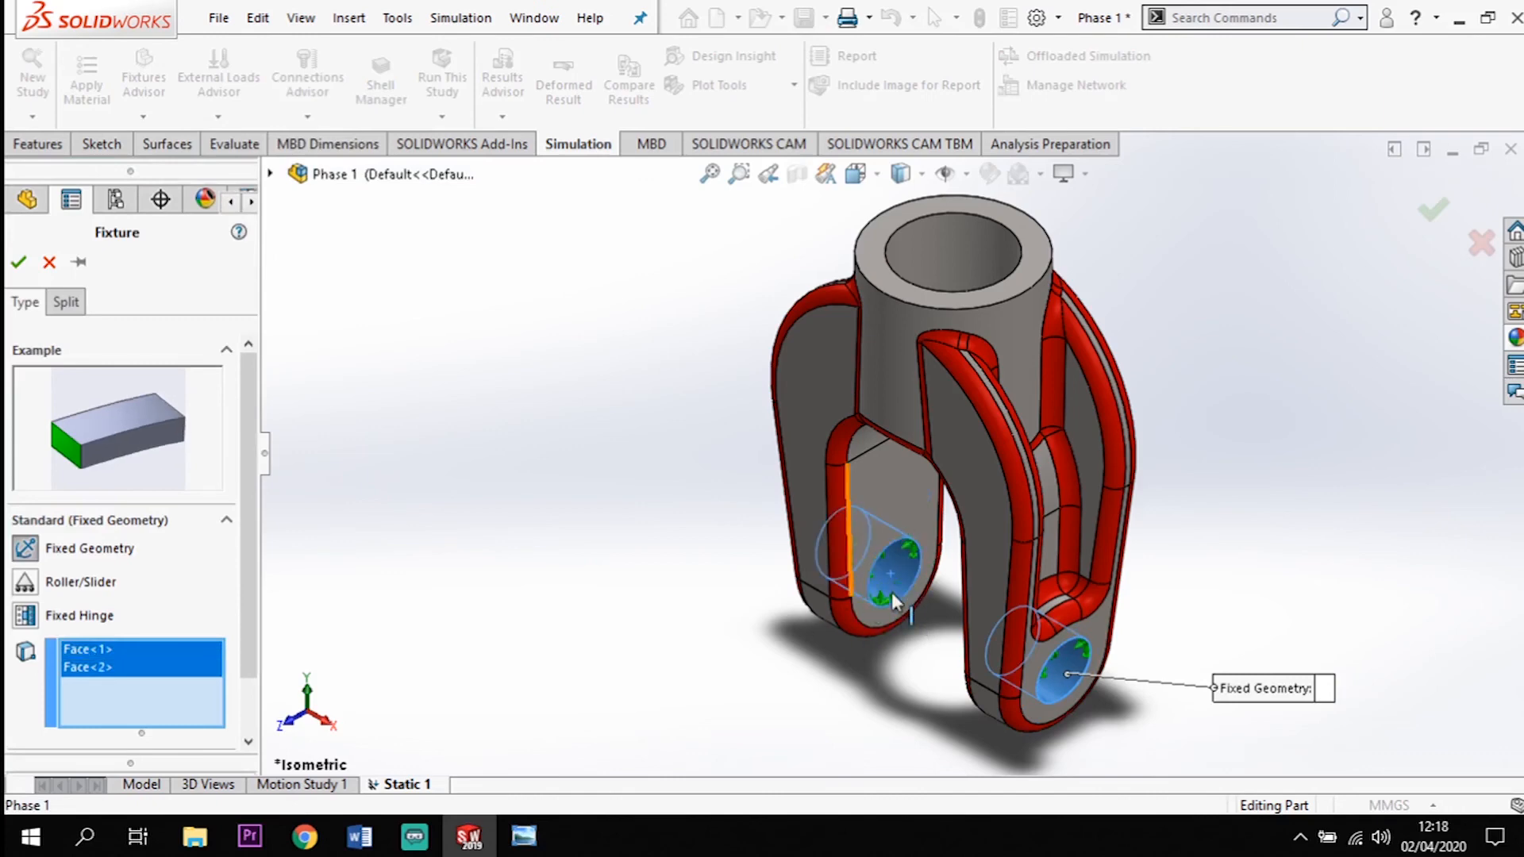
{"action": "left_click", "coordinate": [19, 262]}
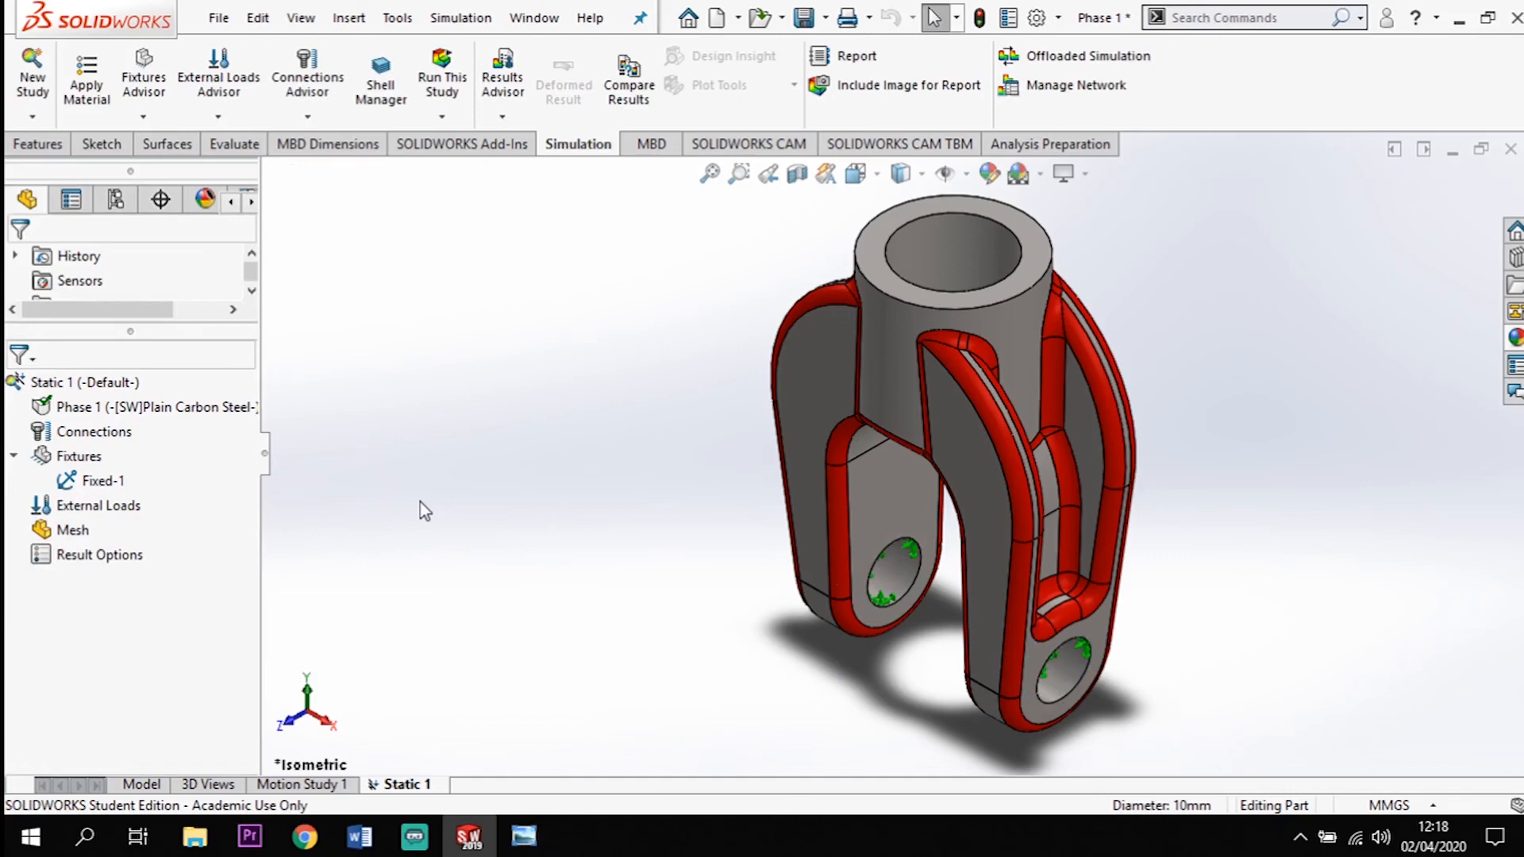
Start a force load on the cylindrical face of the upper bore, using the collar's flat top face as the selected direction reference
{"action": "left_click", "coordinate": [217, 117]}
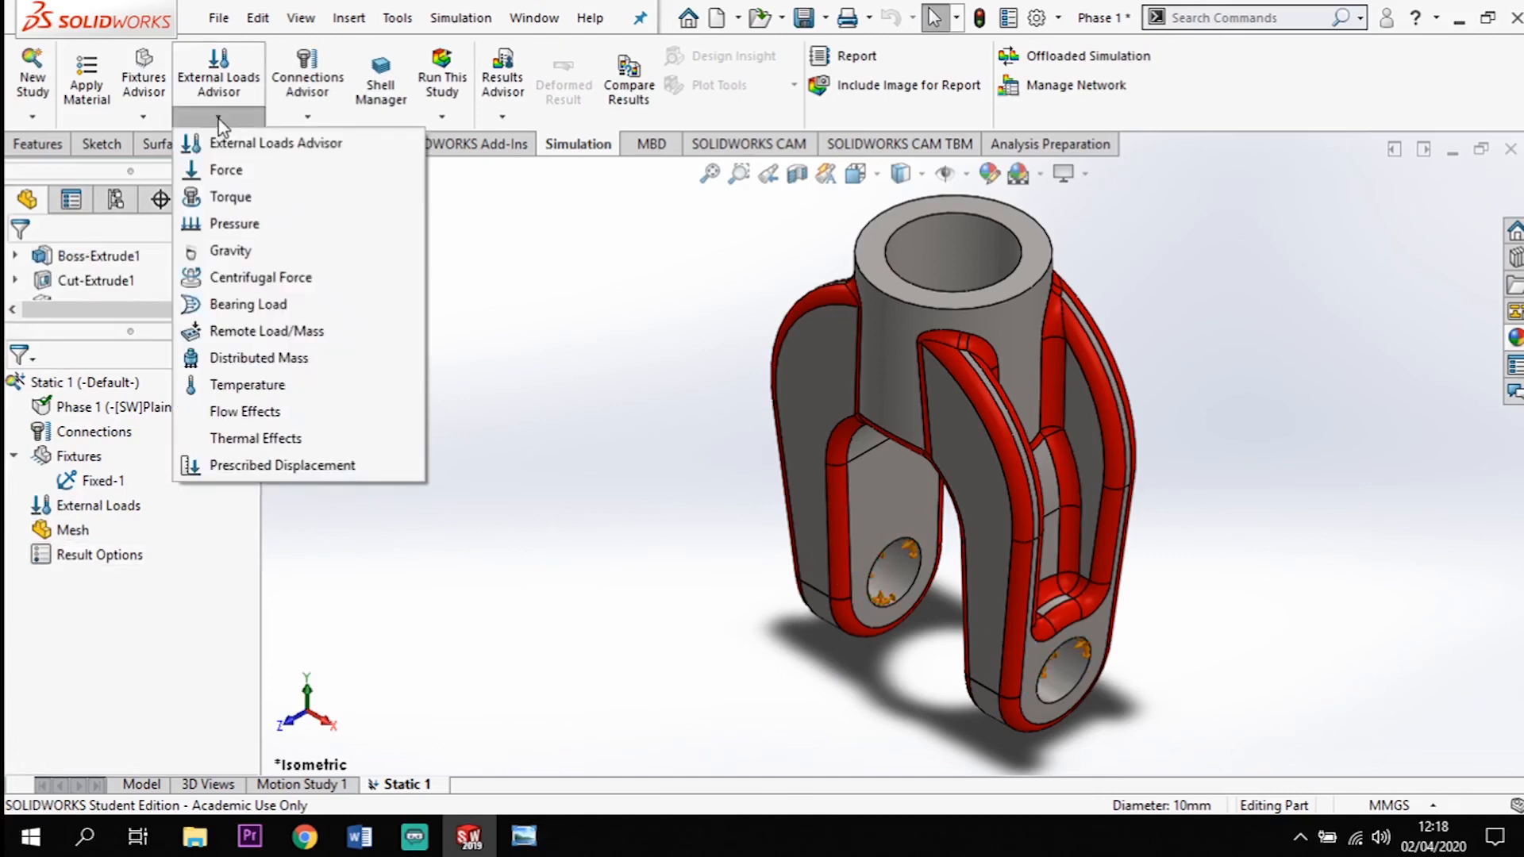
{"action": "left_click", "coordinate": [234, 171]}
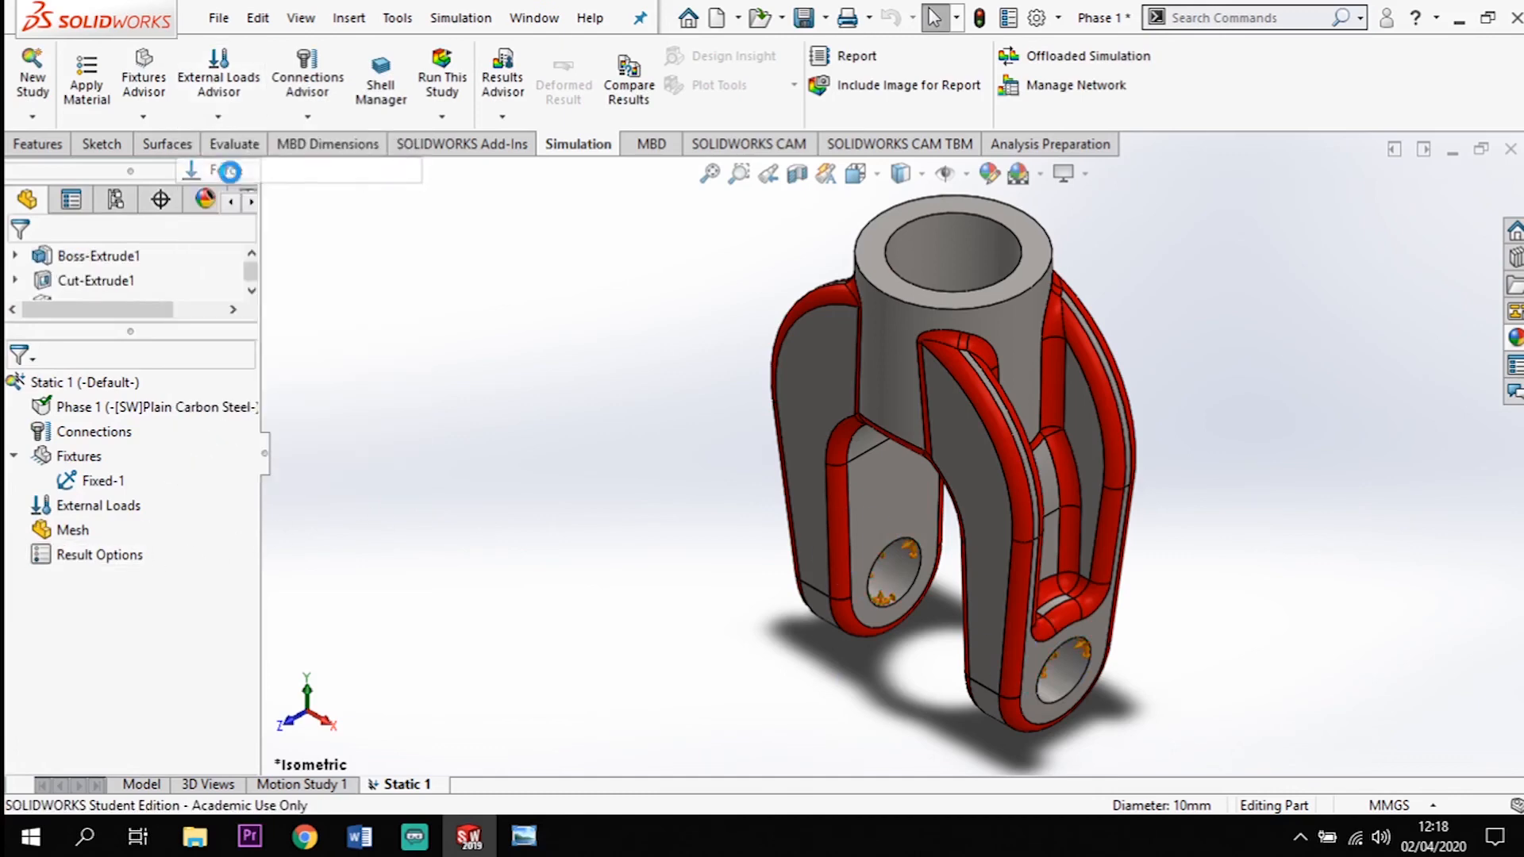
{"action": "left_click", "coordinate": [964, 251]}
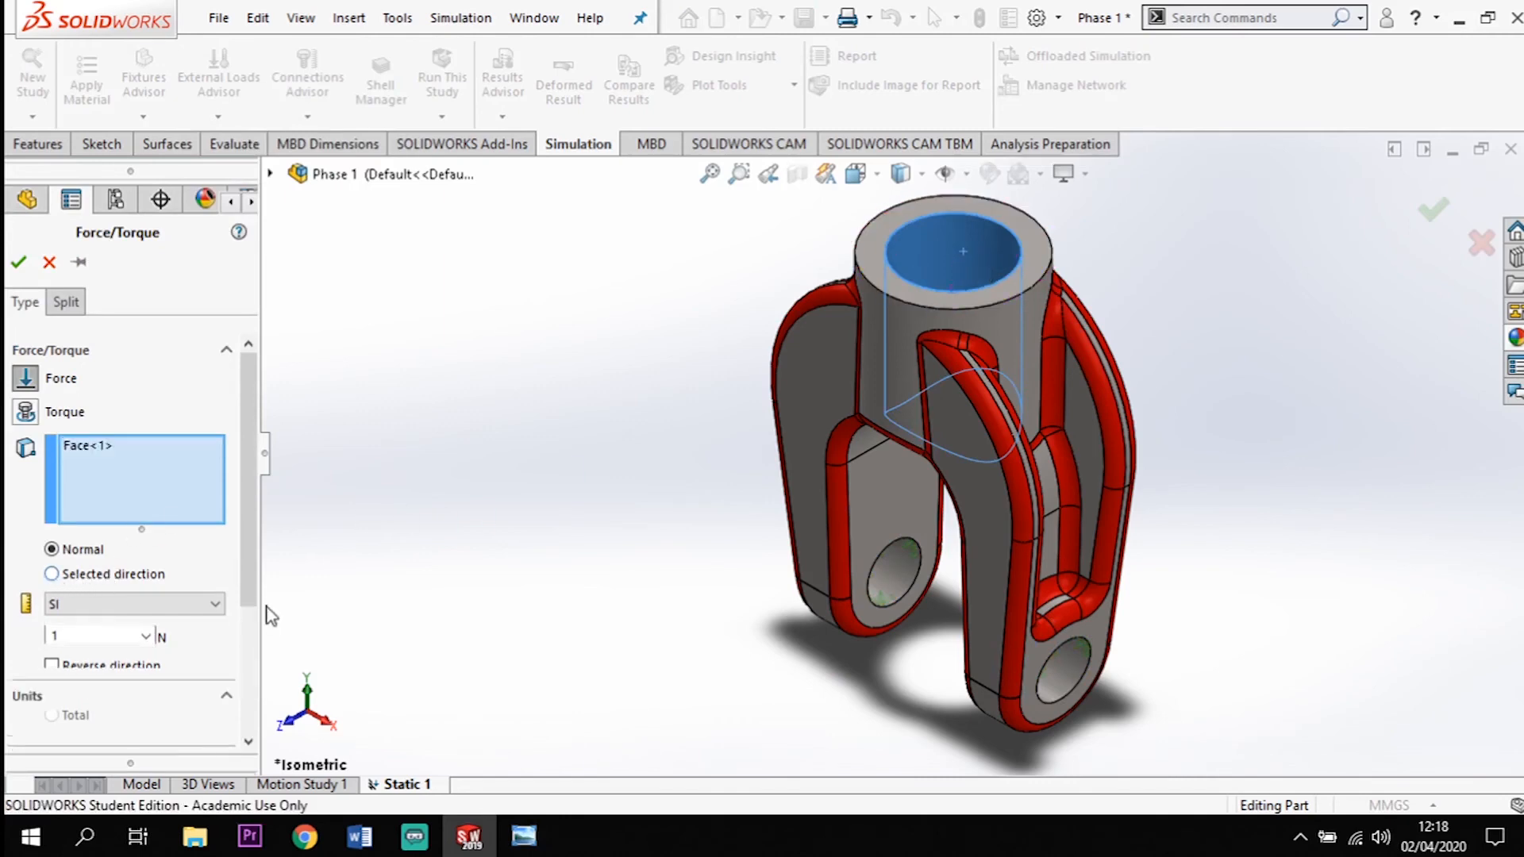
{"action": "left_click", "coordinate": [51, 575]}
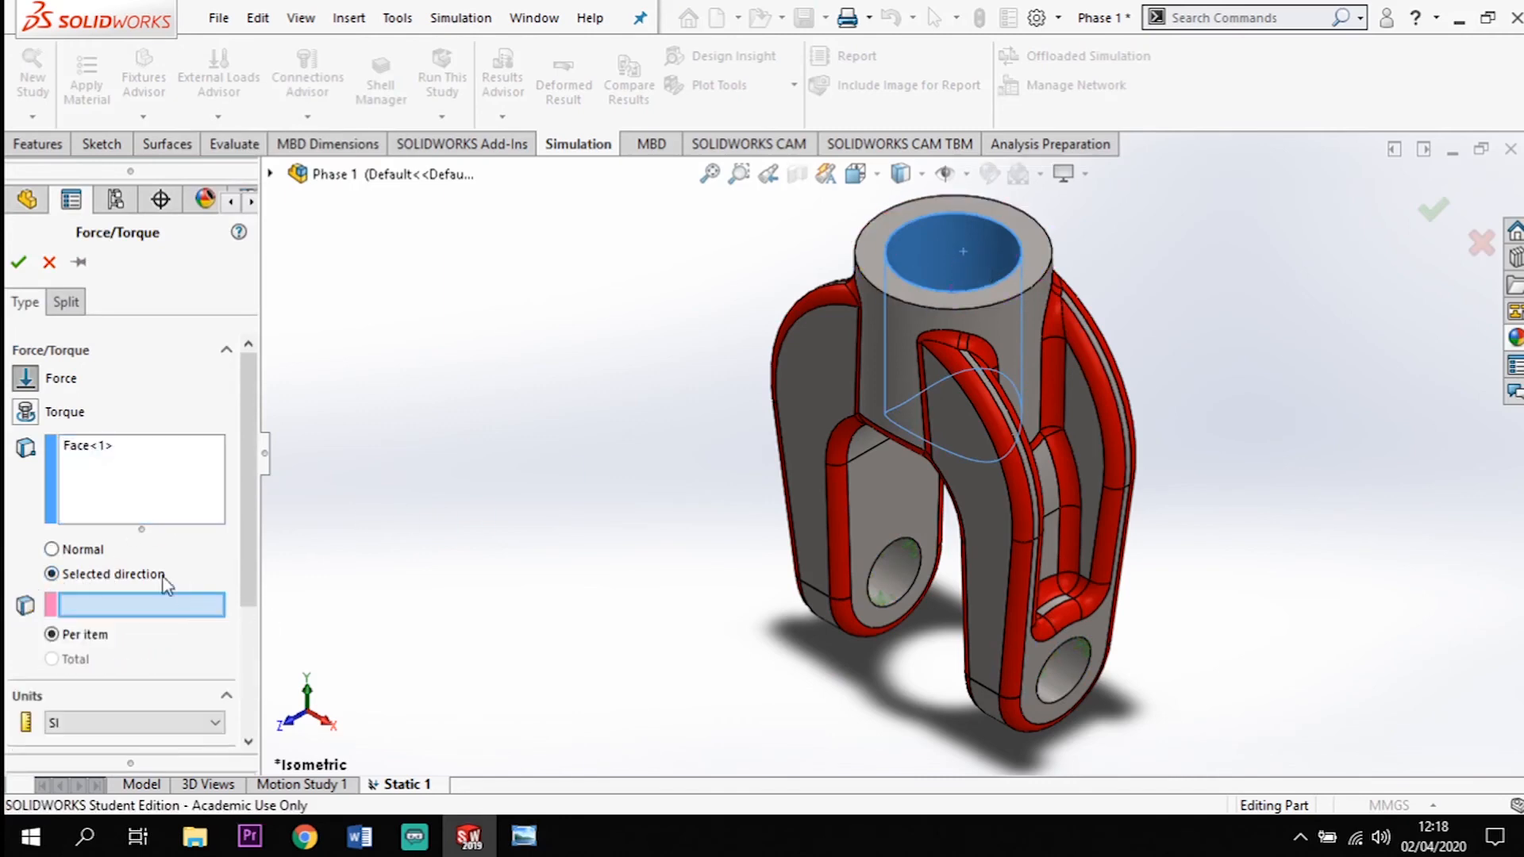
{"action": "left_click", "coordinate": [1029, 266]}
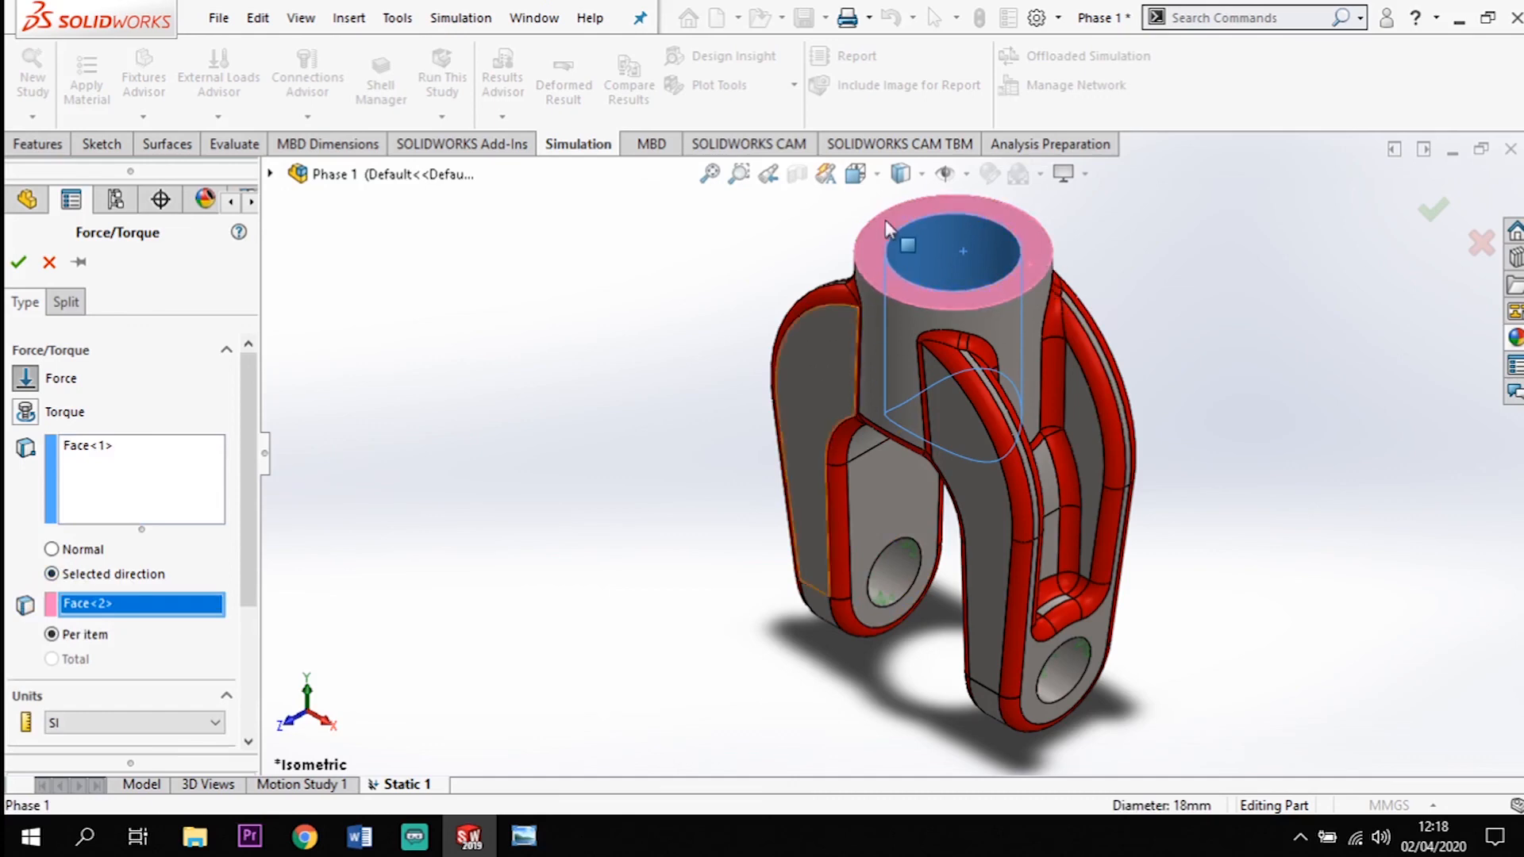
{"action": "scroll", "coordinate": [247, 546], "scroll_direction": "down", "scroll_amount": 3}
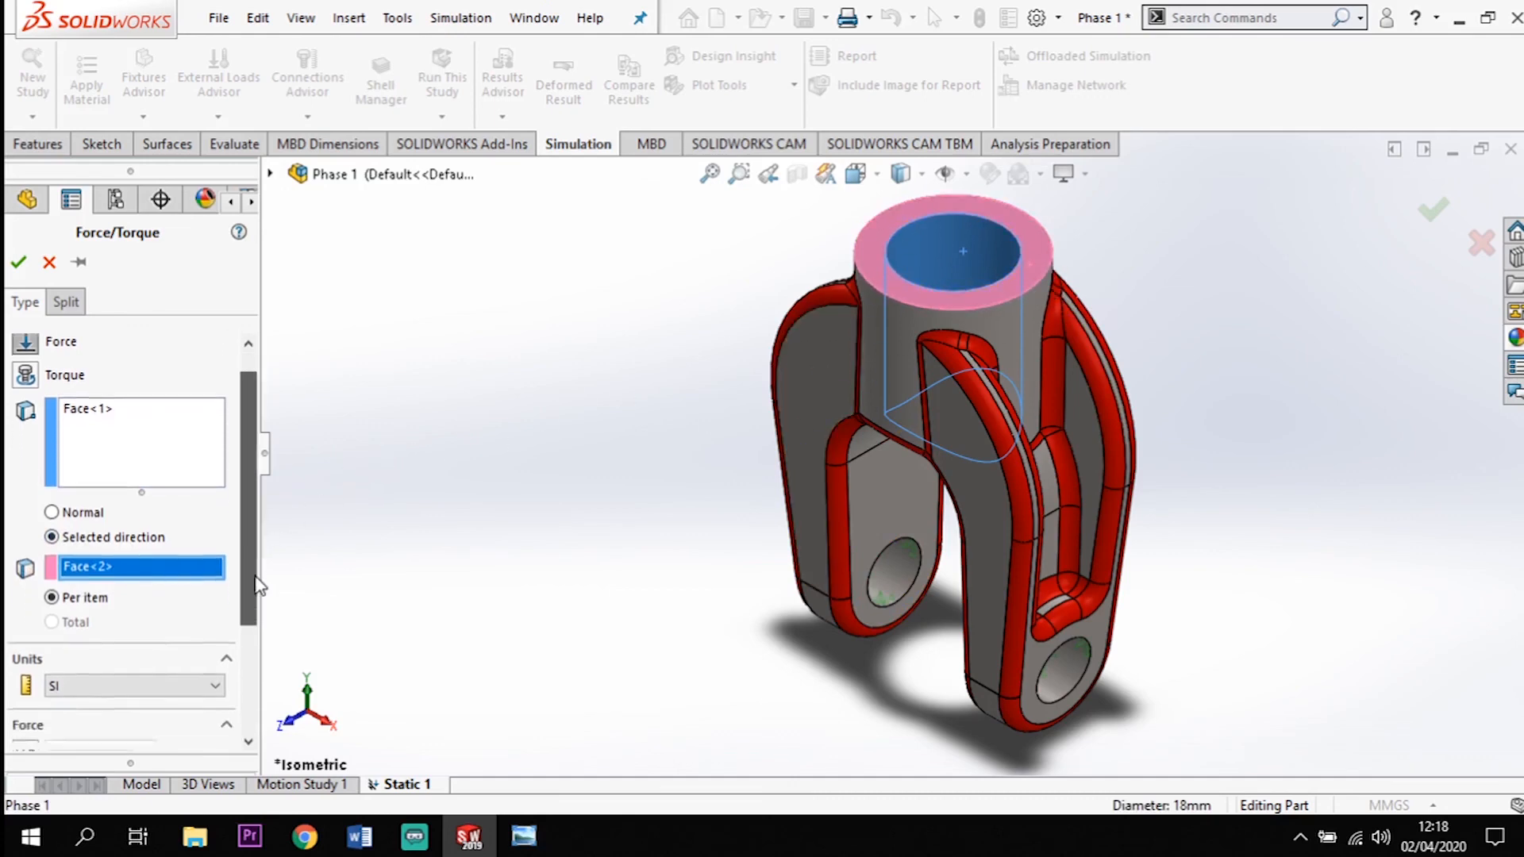
{"action": "middle_click_drag", "start_coordinate": [1002, 392], "coordinate": [1167, 476]}
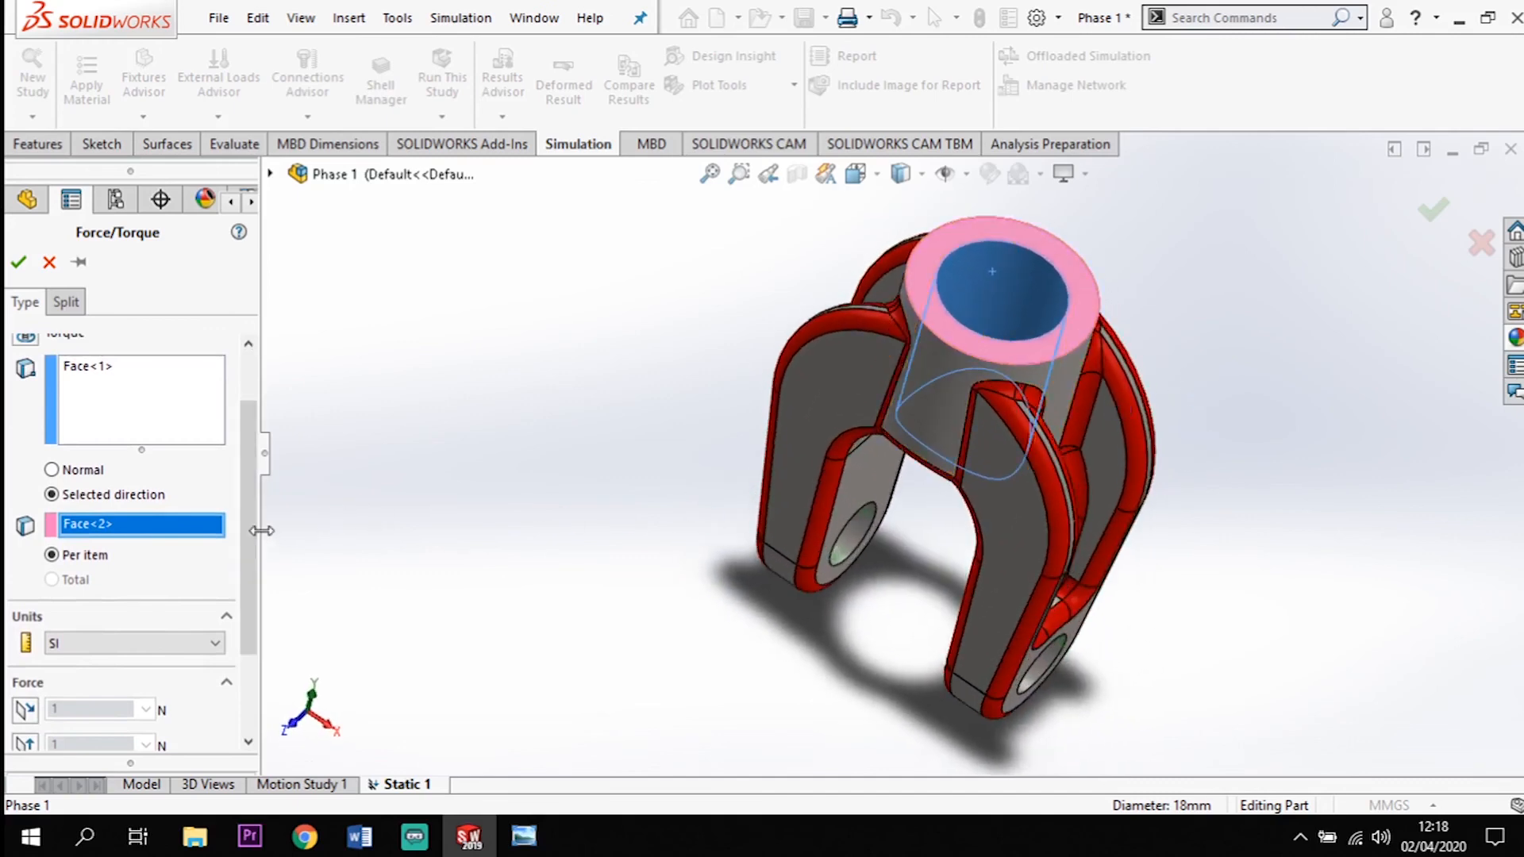
Set the force component normal to the reference face to 10000 N, pointing upward, and finish the load
{"action": "scroll", "coordinate": [248, 572], "scroll_direction": "down", "scroll_amount": 4}
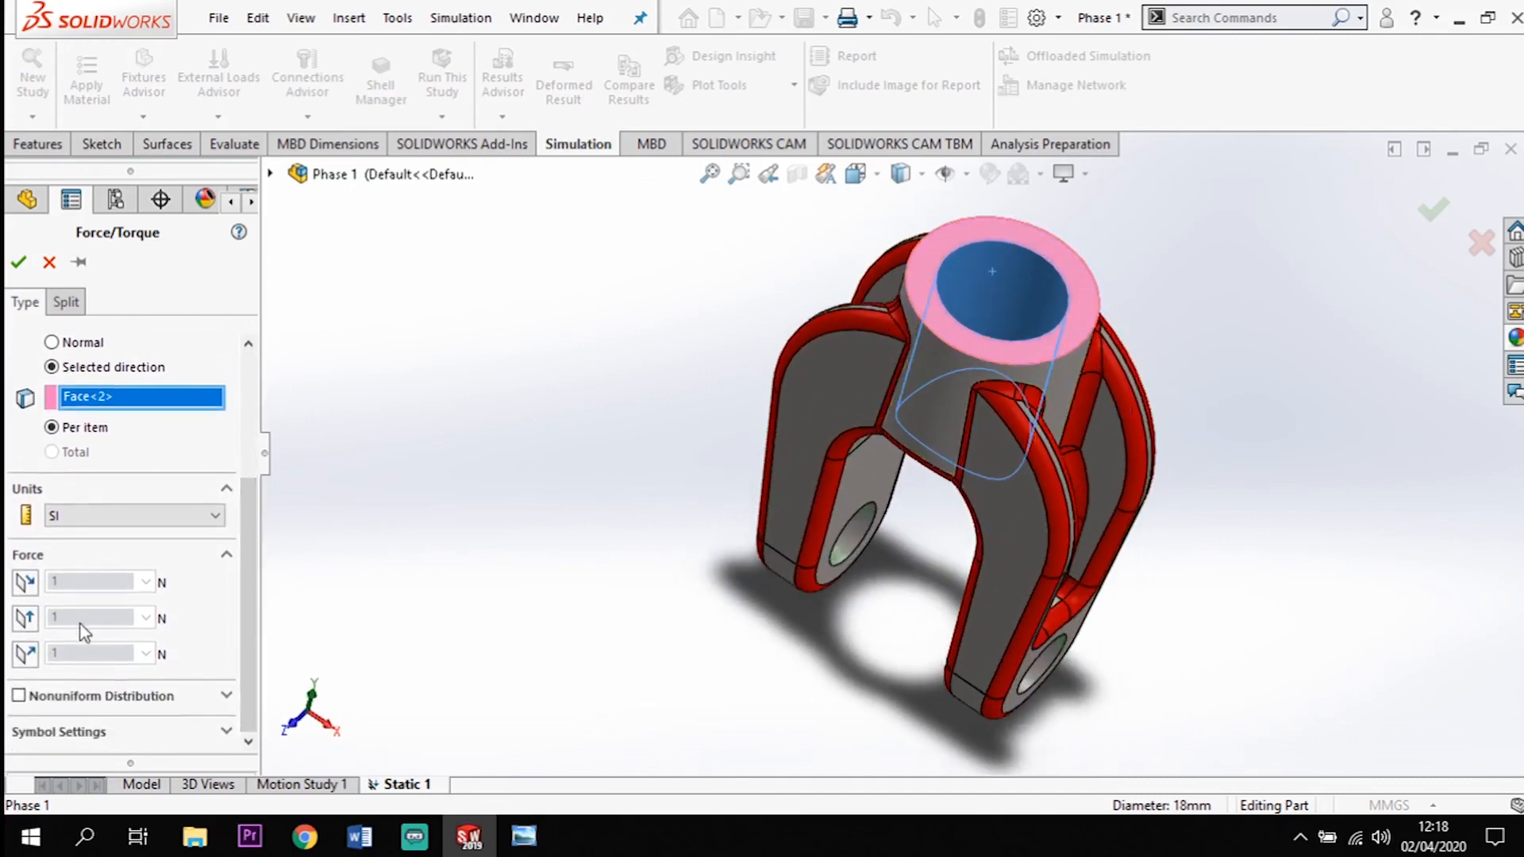
{"action": "left_click", "coordinate": [31, 657]}
{"action": "left_click", "coordinate": [111, 653]}
{"action": "type", "text": "100"}
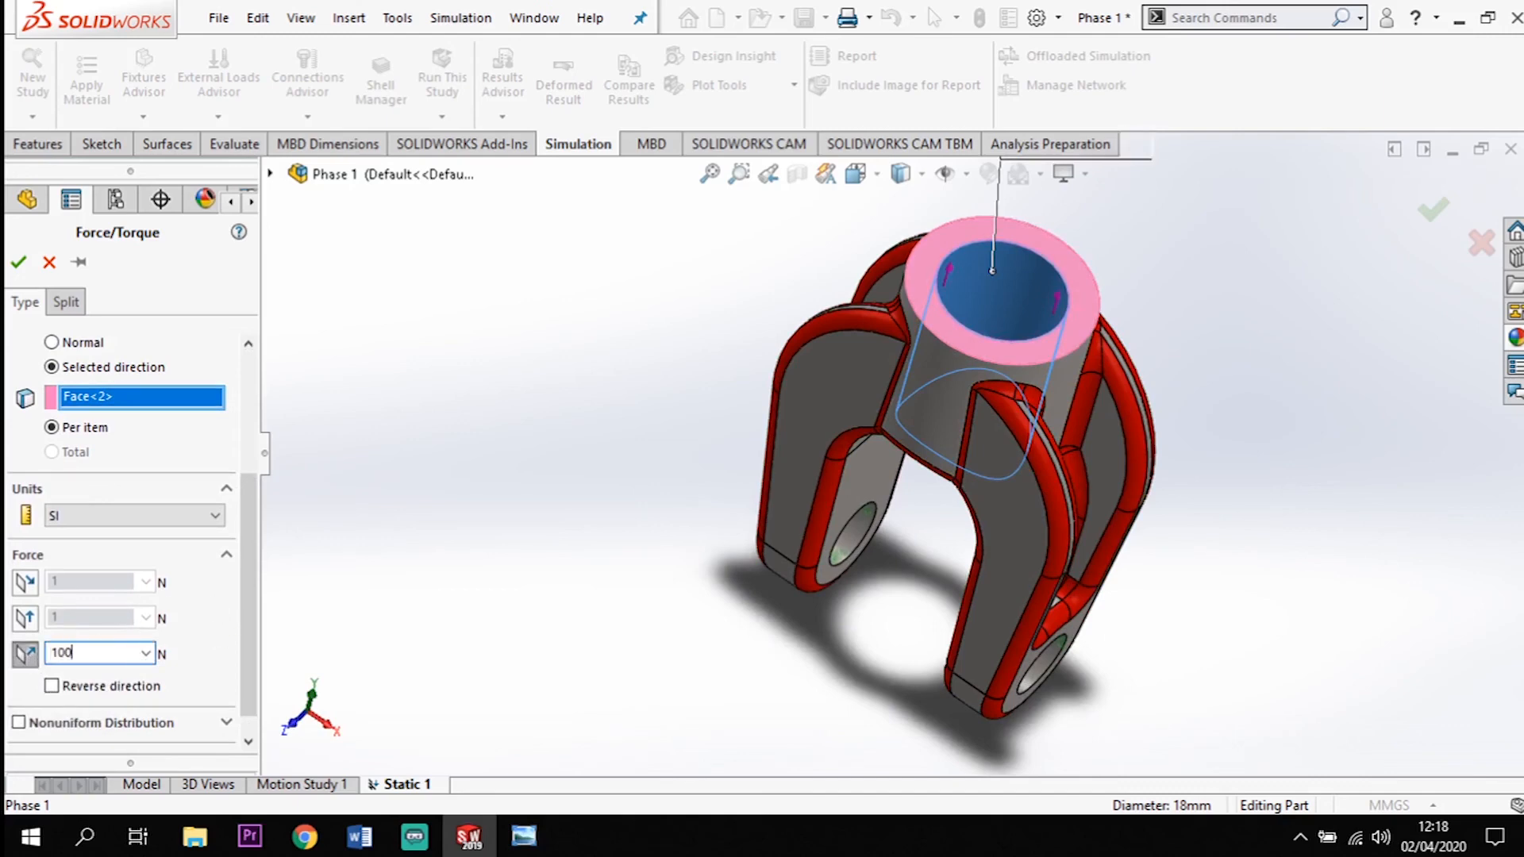
{"action": "type", "text": "00"}
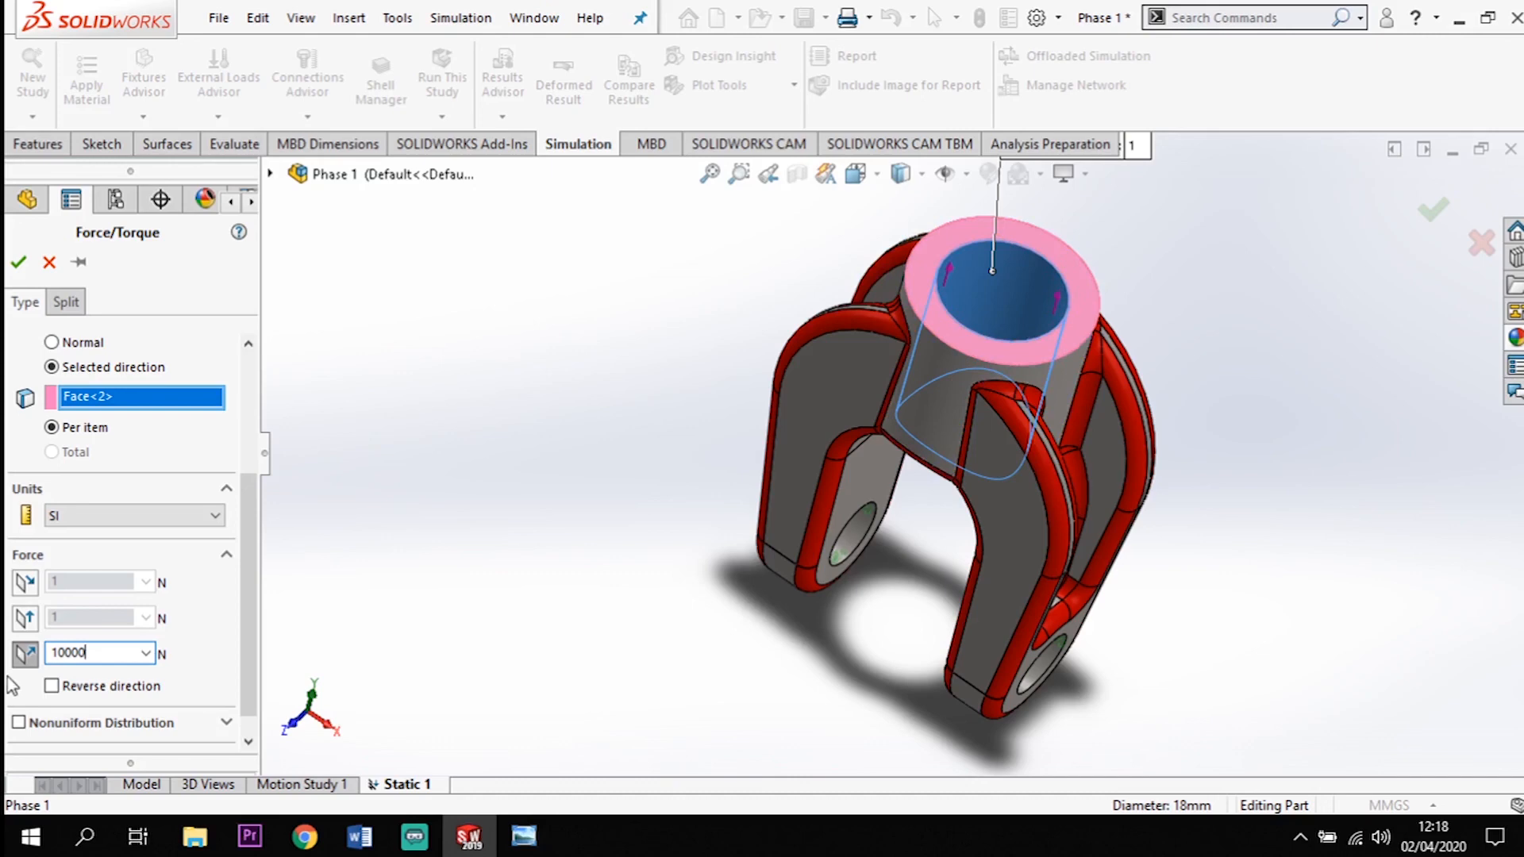
{"action": "left_click", "coordinate": [32, 656]}
{"action": "left_click", "coordinate": [19, 263]}
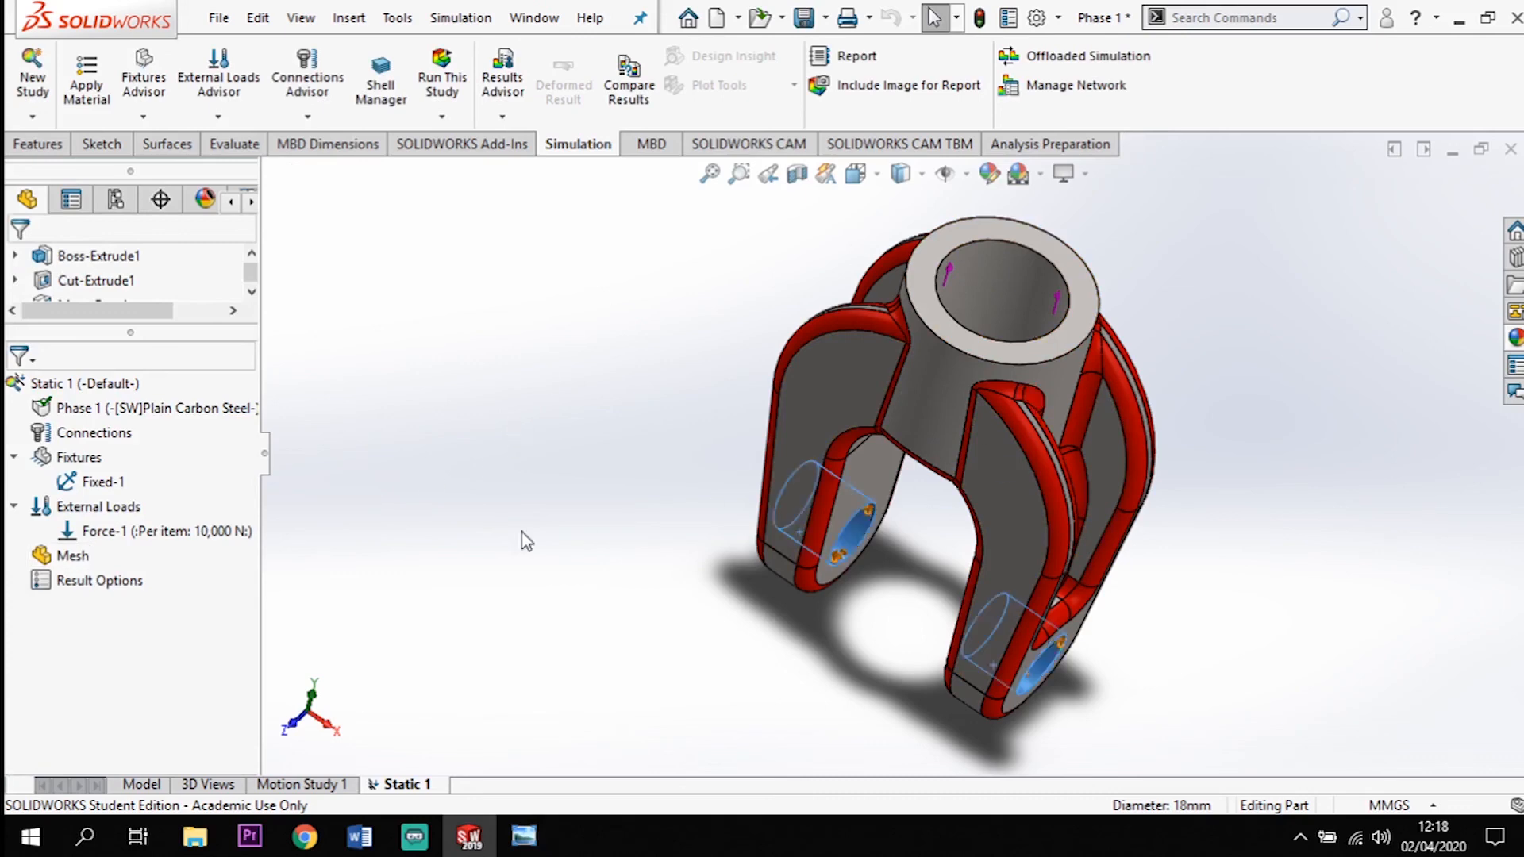
Mesh the fork and run the static study, checking the analysis notes on the Phase 2 drawing while it solves
{"action": "right_click", "coordinate": [74, 558]}
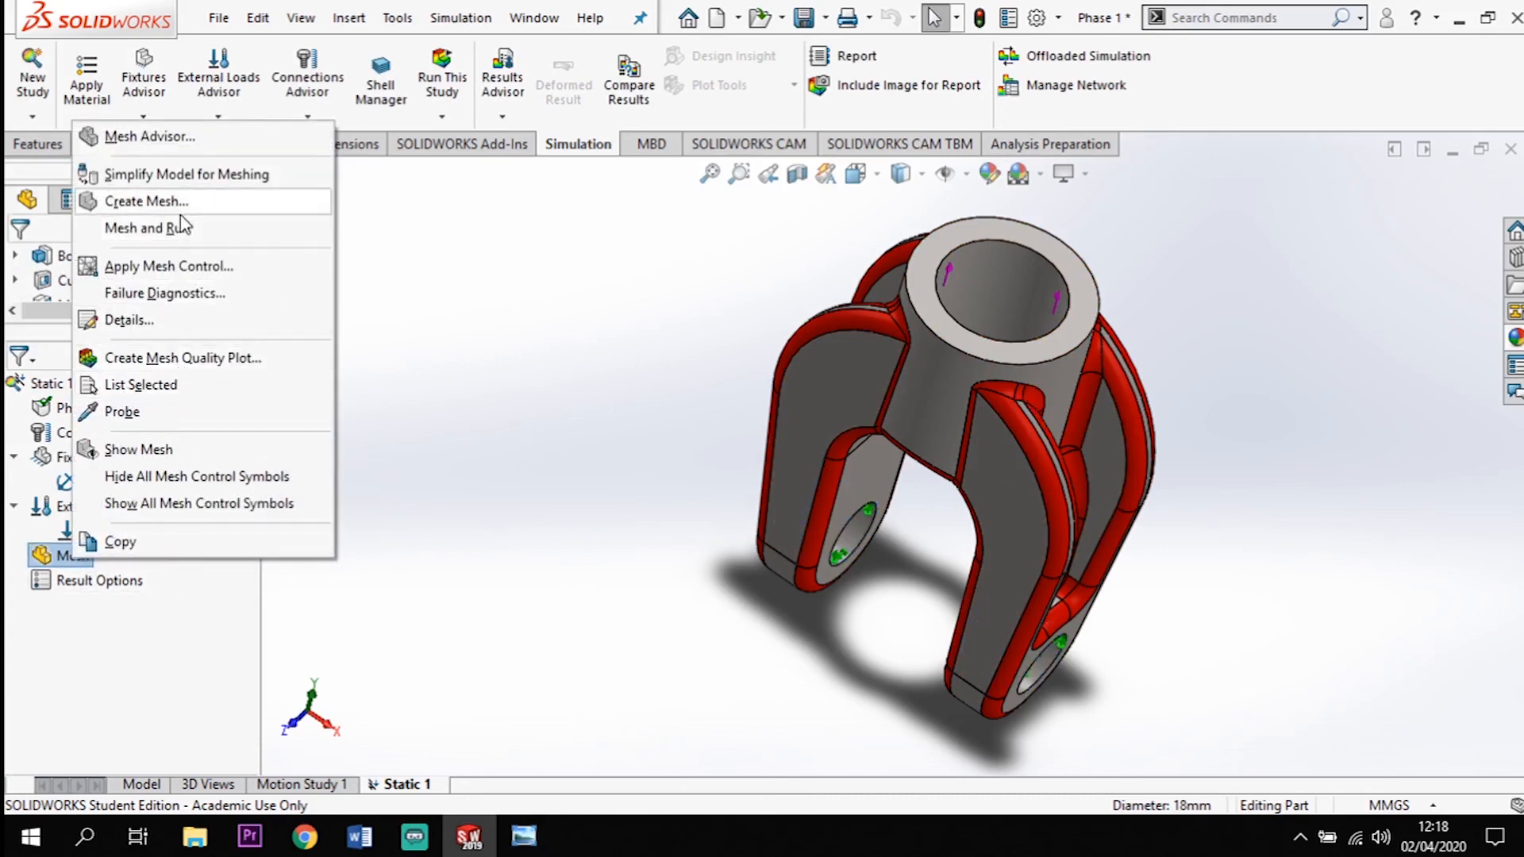
{"action": "left_click", "coordinate": [178, 236]}
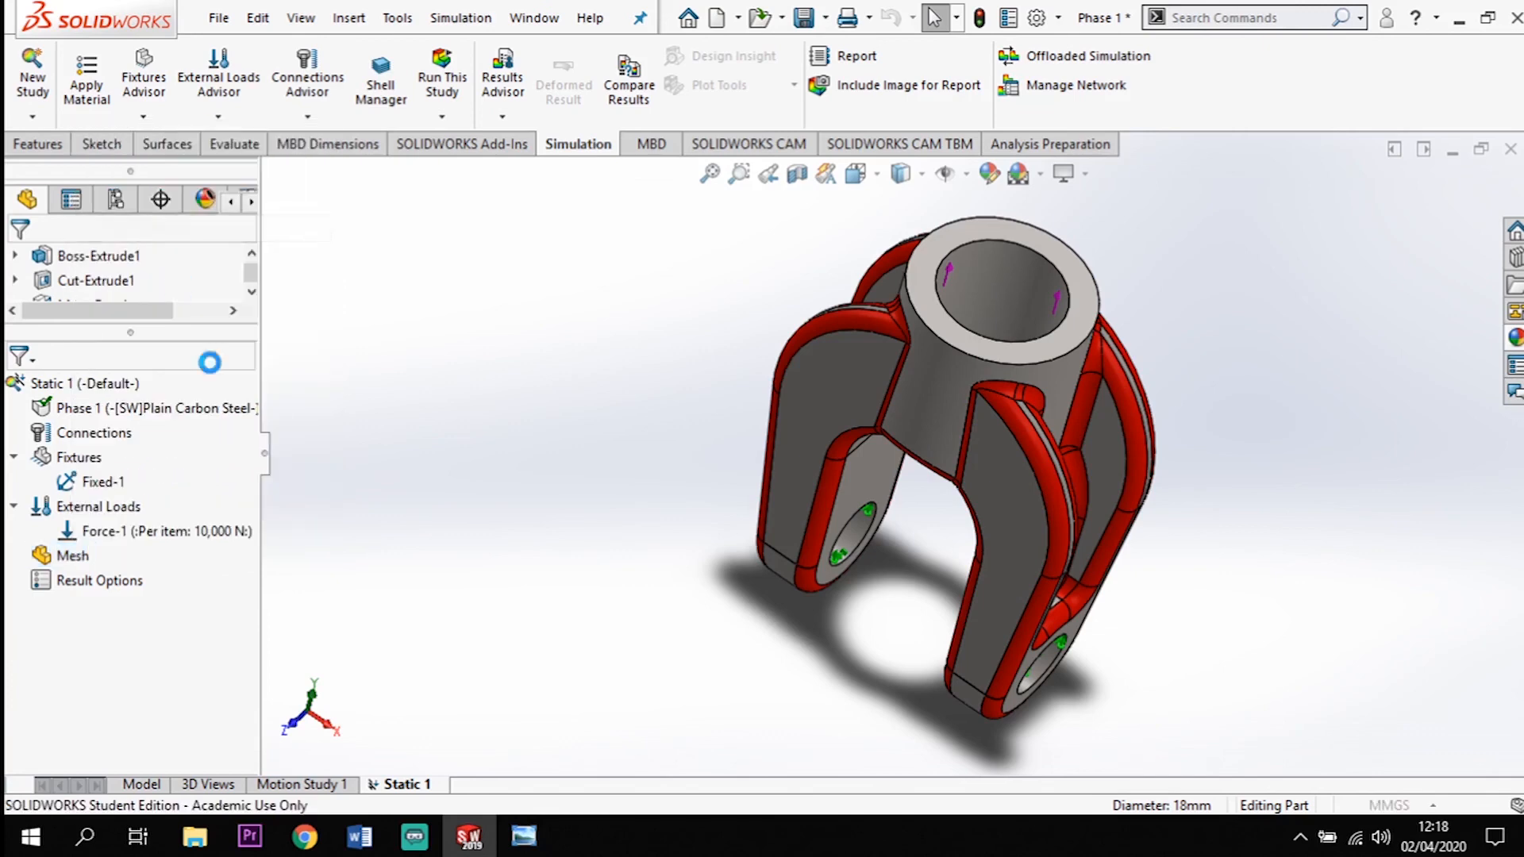
{"action": "left_click", "coordinate": [523, 836]}
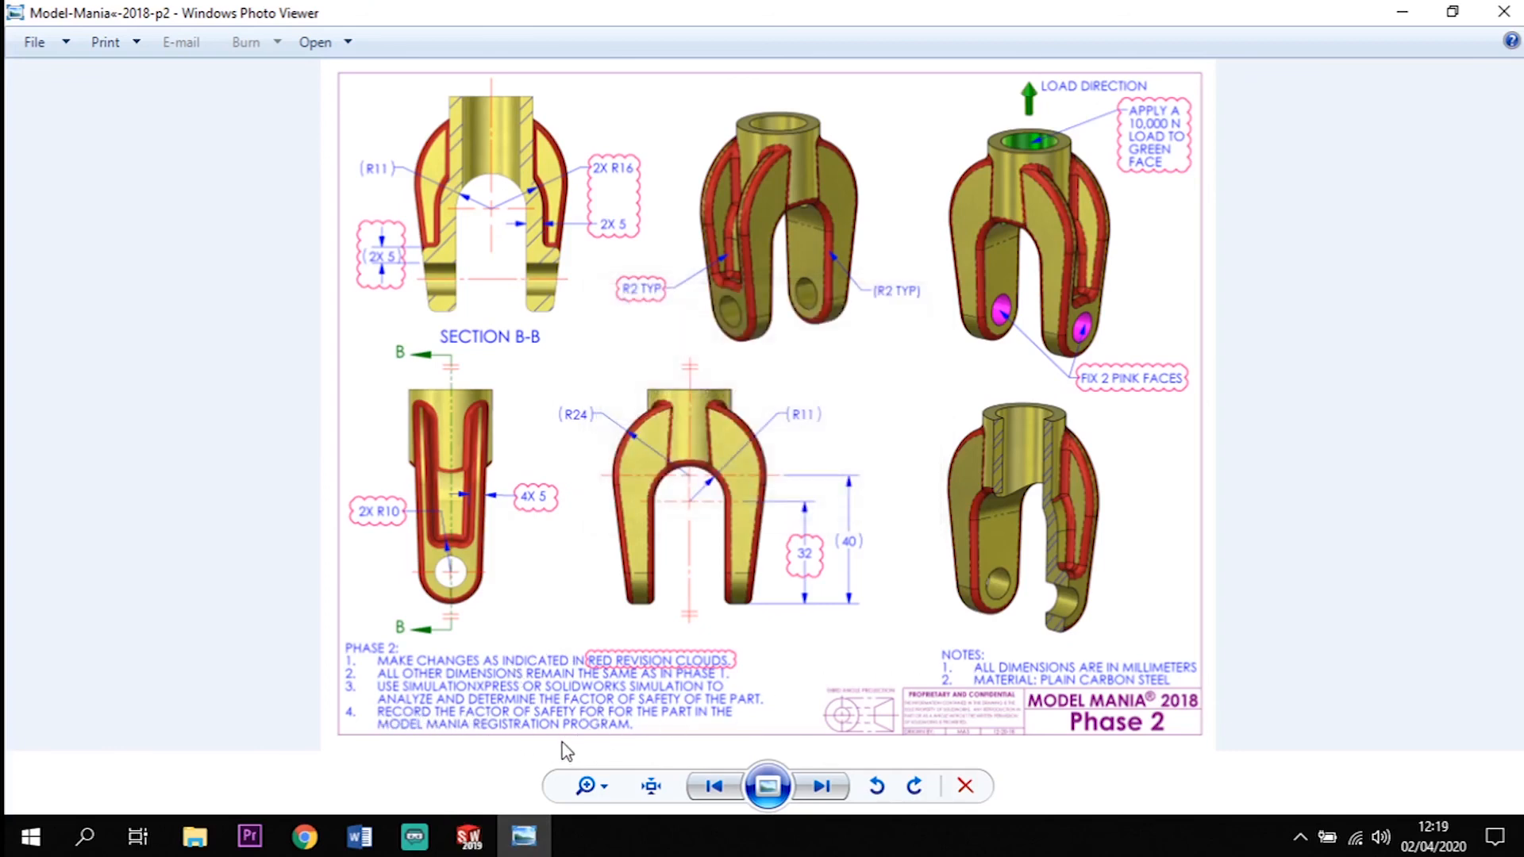
{"action": "left_click", "coordinate": [470, 837]}
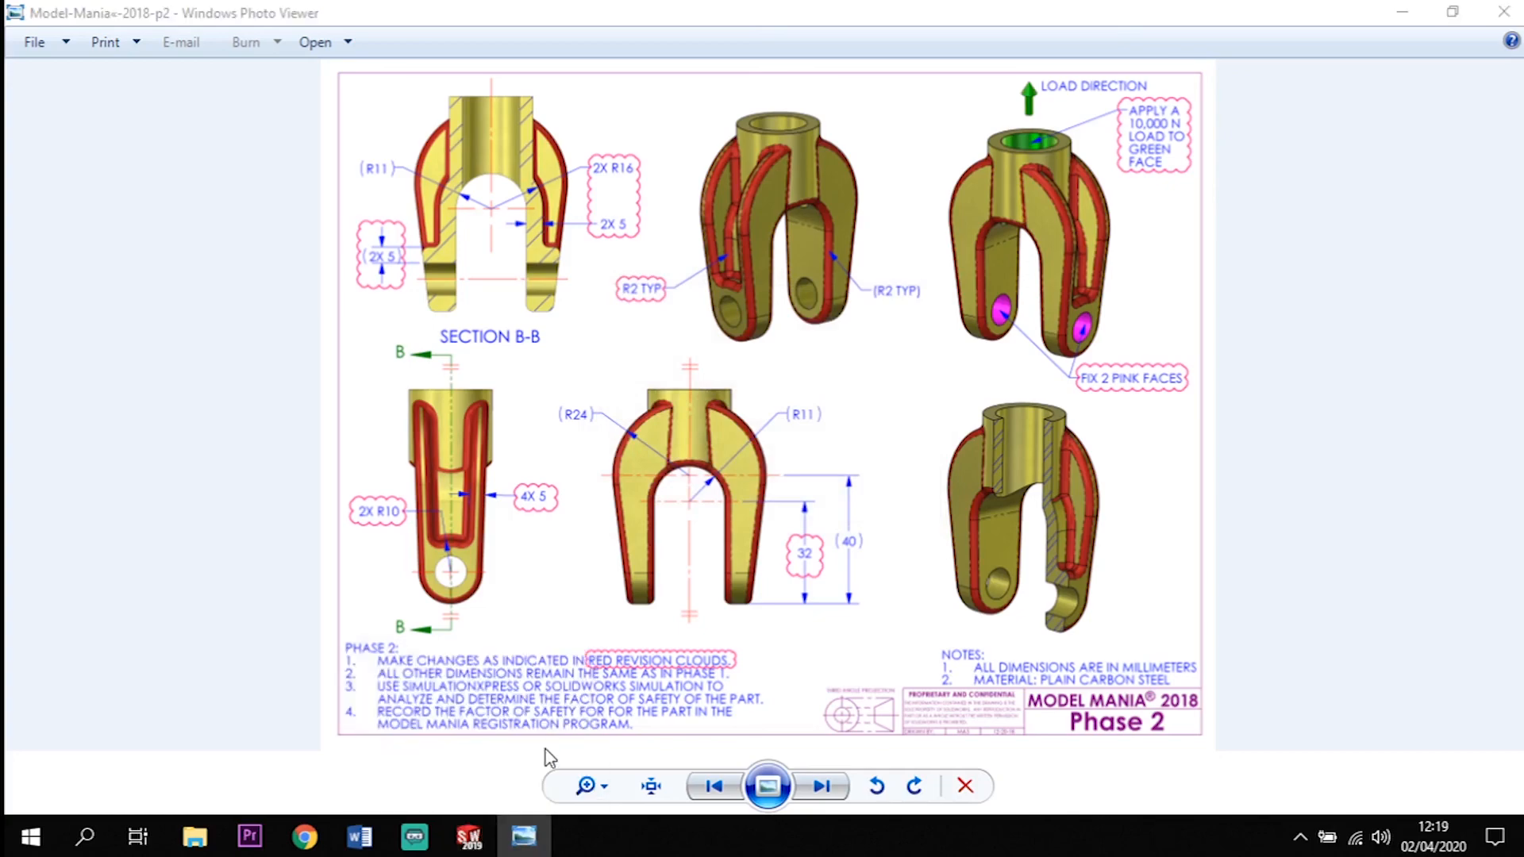
{"action": "left_click", "coordinate": [1403, 16]}
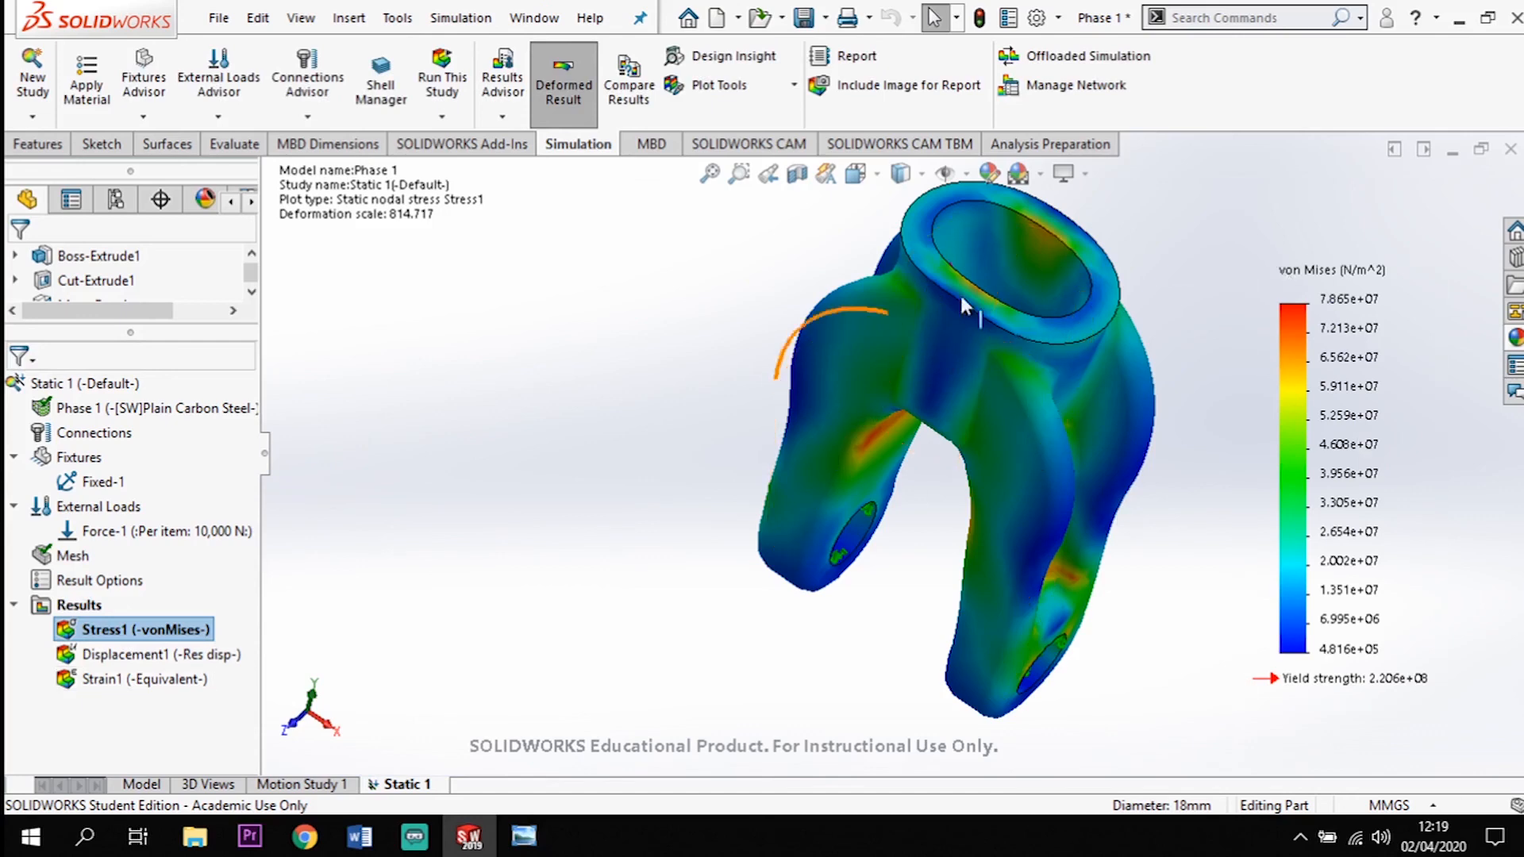
Create a Factor of Safety plot from the results for all bodies with the Automatic criterion
{"action": "right_click", "coordinate": [77, 605]}
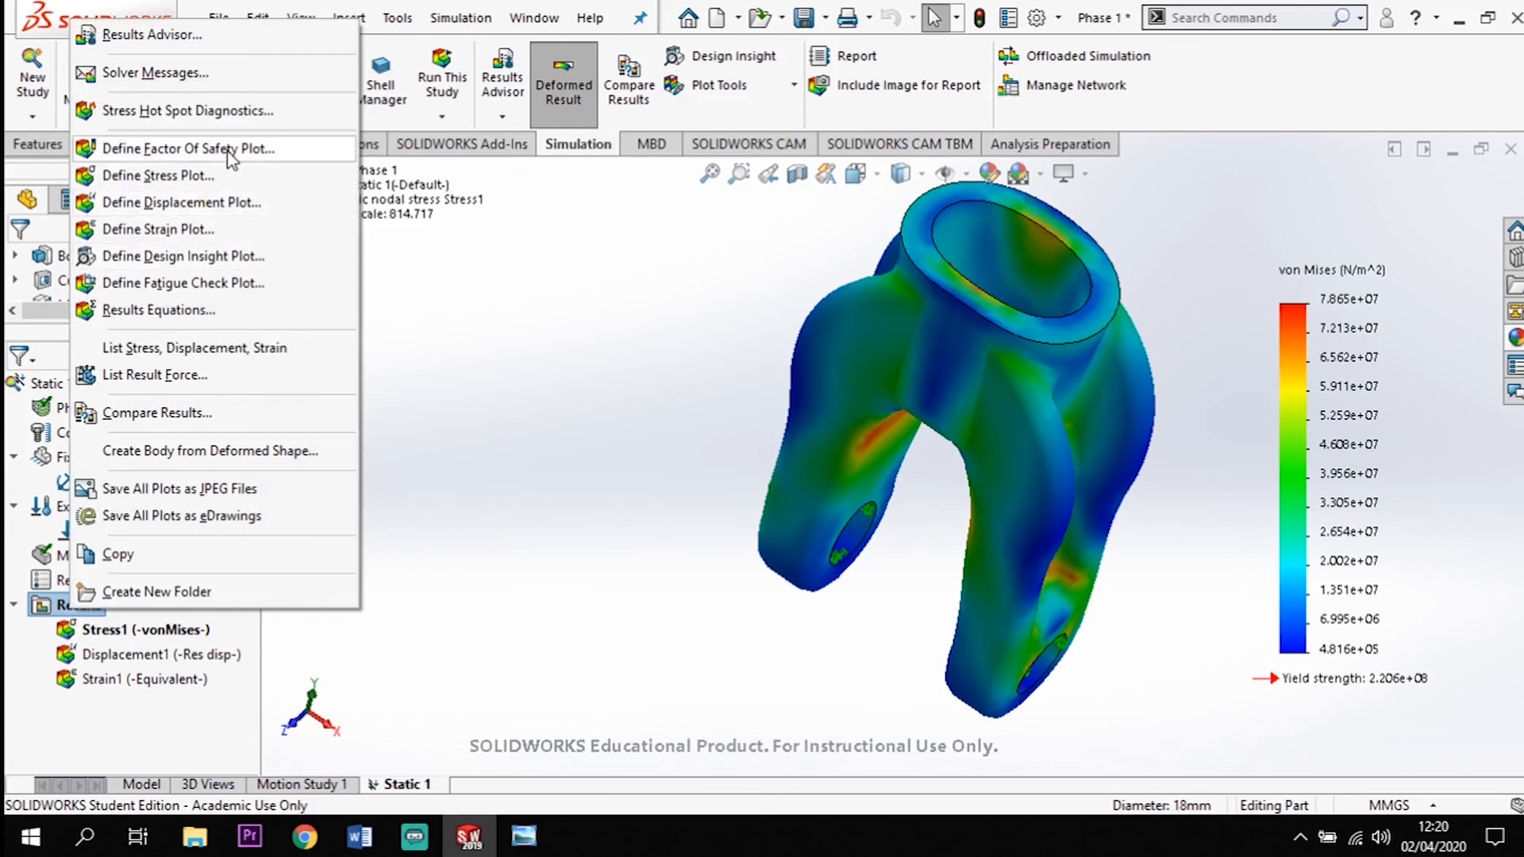
{"action": "key", "text": "Escape"}
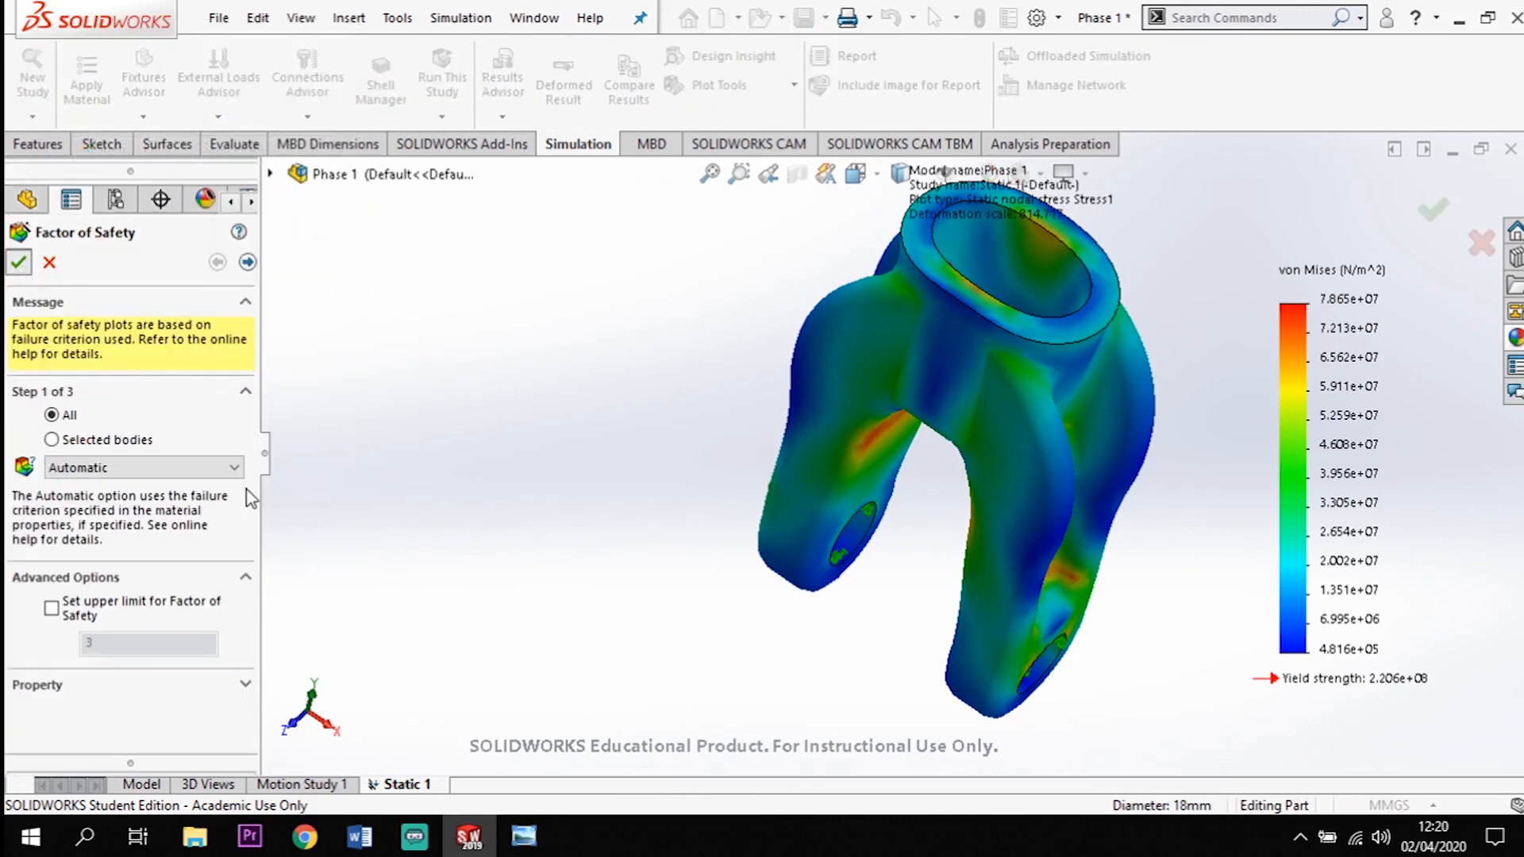
{"action": "key", "text": "Return"}
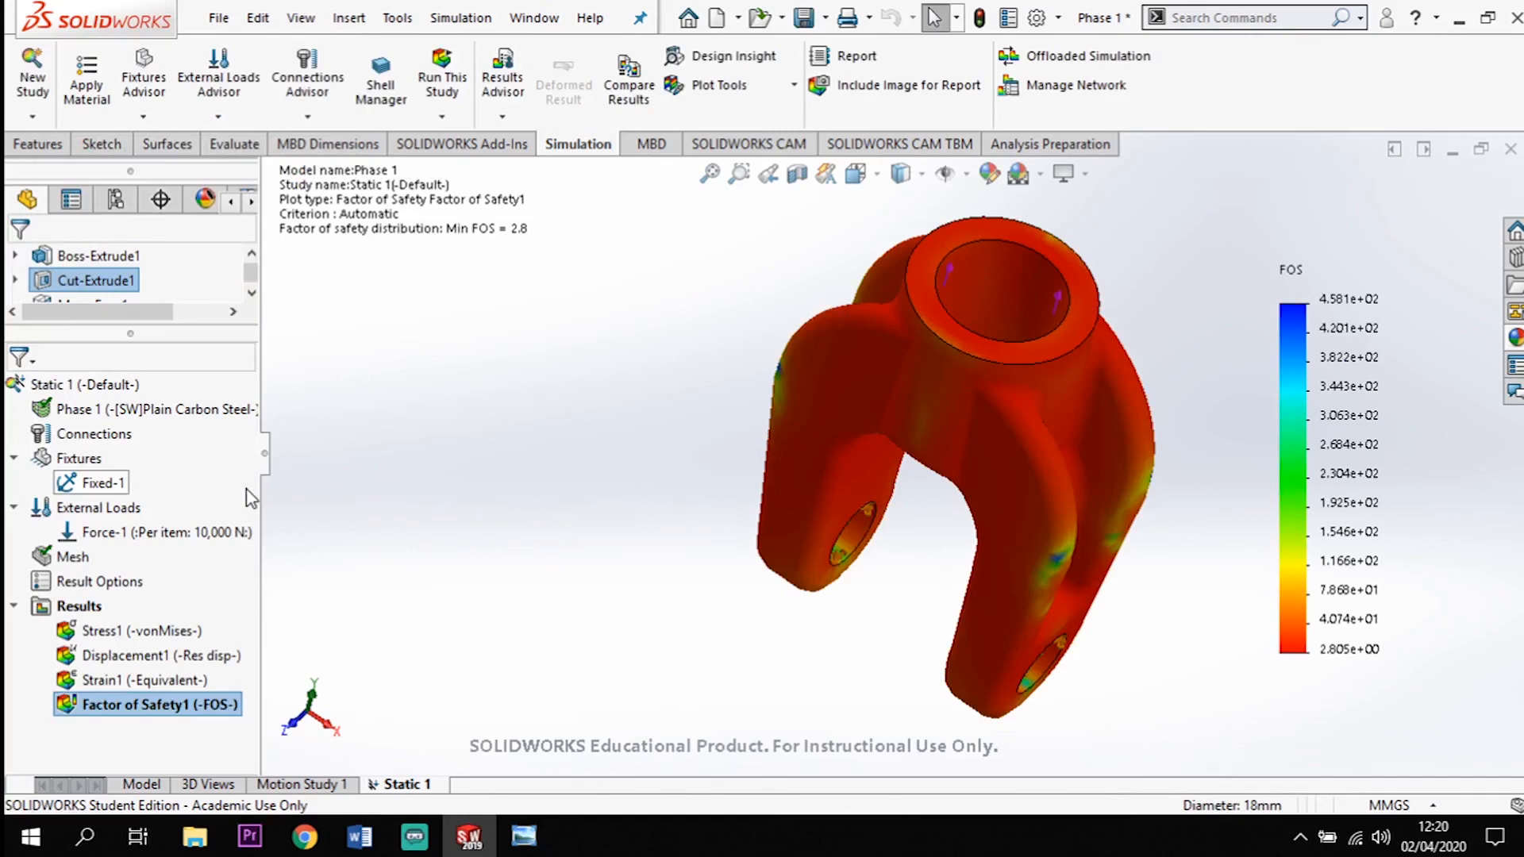